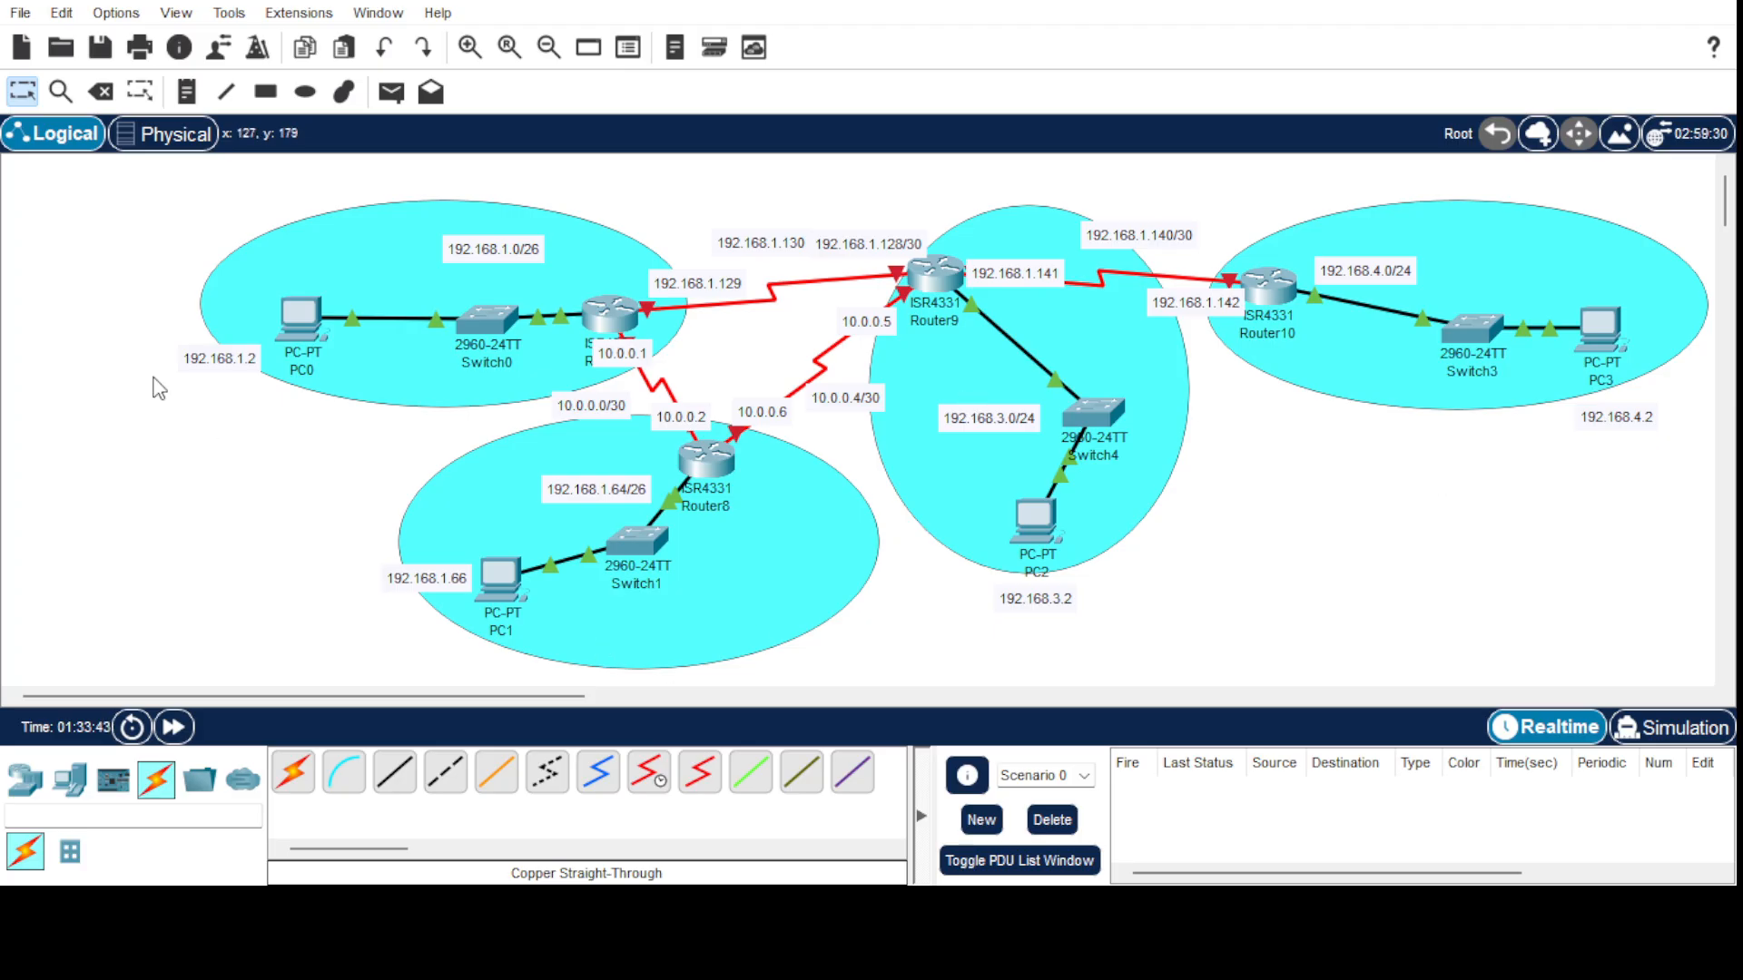
Move the 192.168.1.2 note up so it sits level with PC0, just to its left.
left_click_drag(232, 355, 231, 333)
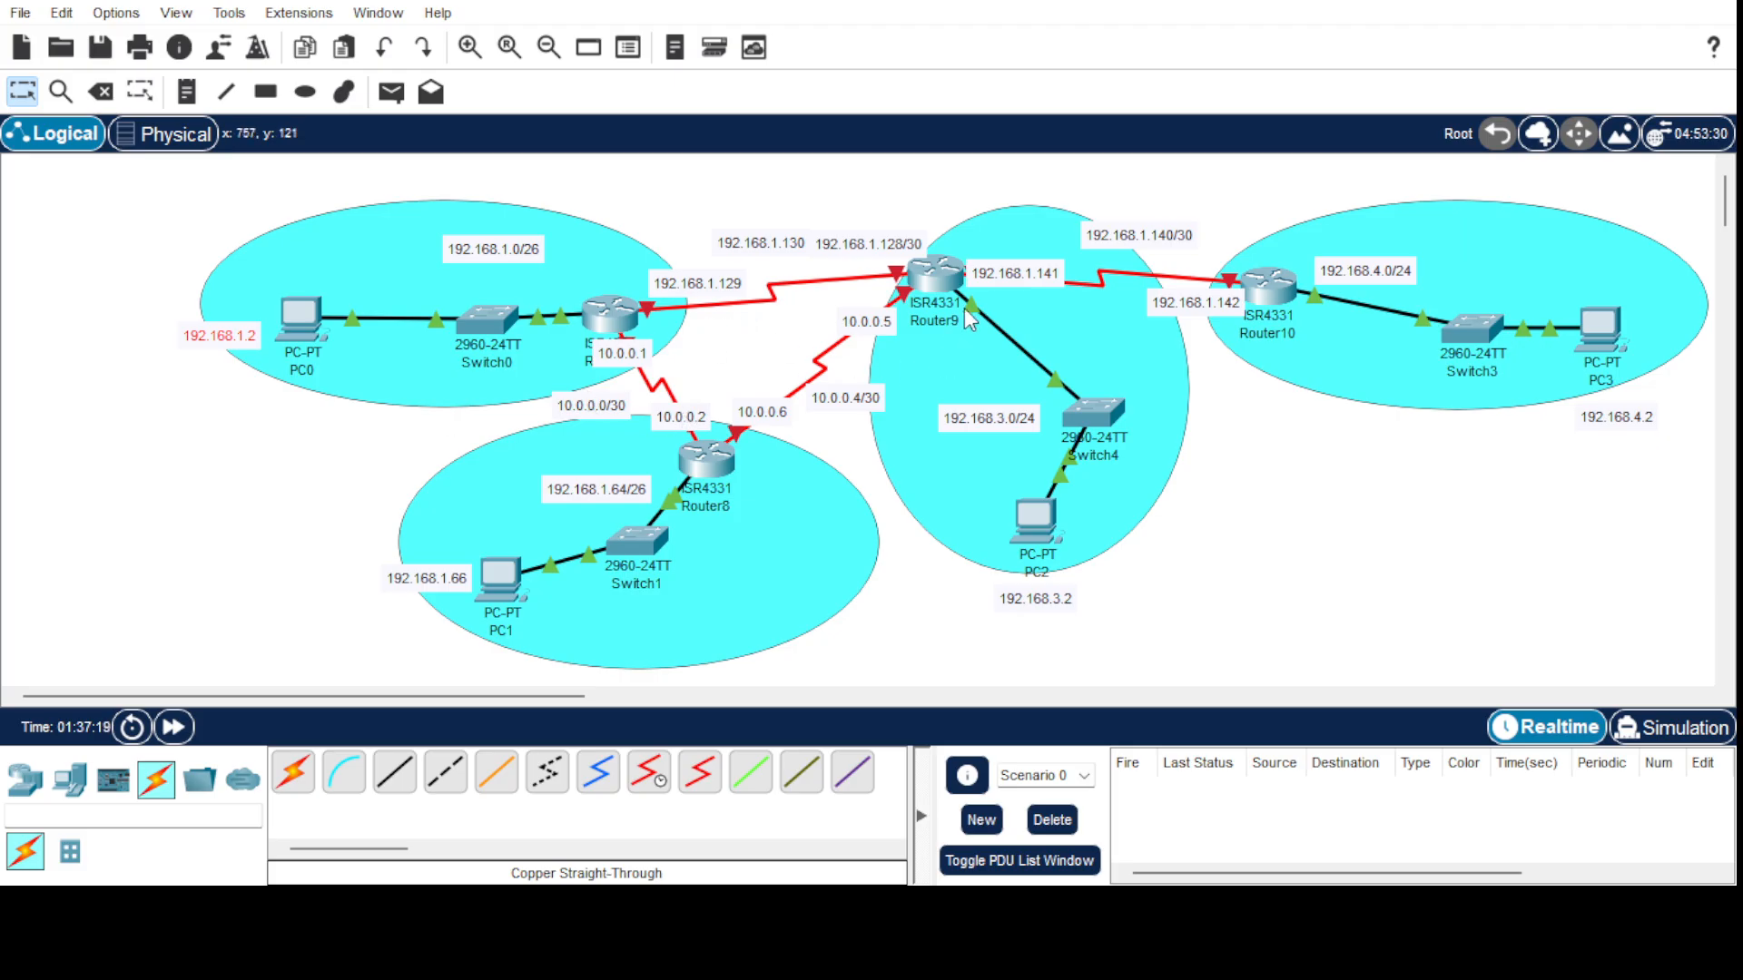
Switch the PC's configuration window to the Desktop tab to list its applications.
mouse_move(1219, 298)
mouse_move(1347, 304)
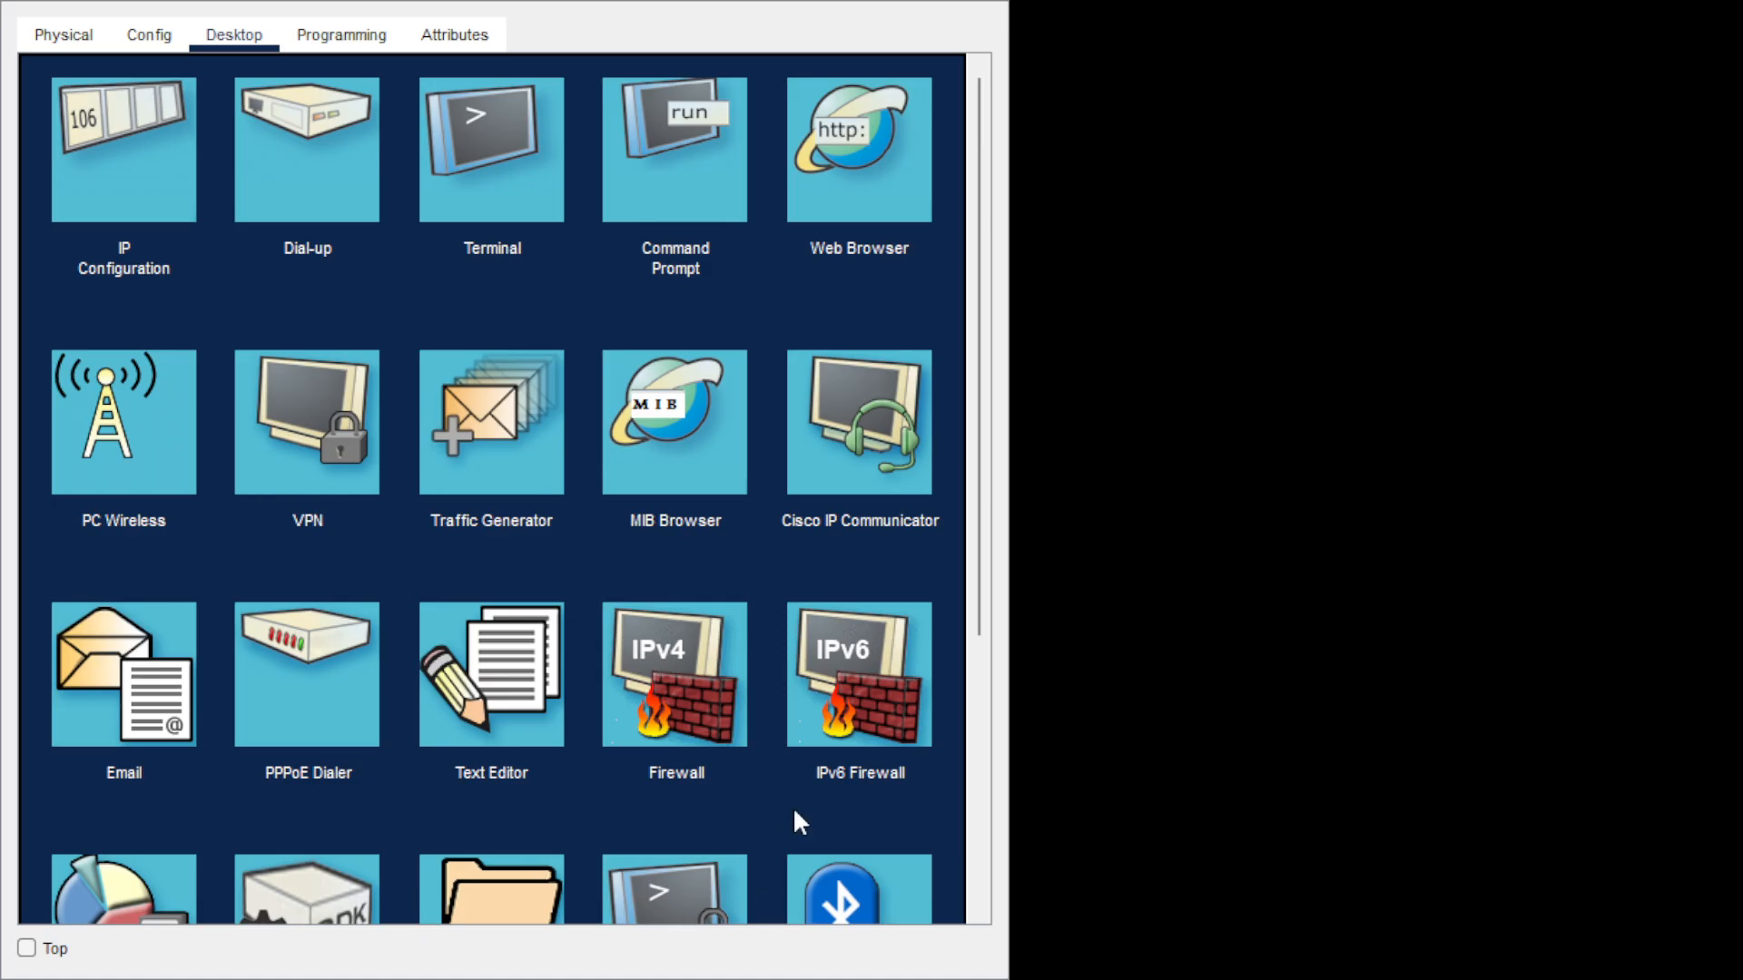
left_click(671, 870)
From the PC's Command Prompt, telnet to 192.168.1.1 and enter the login username.
left_click(687, 143)
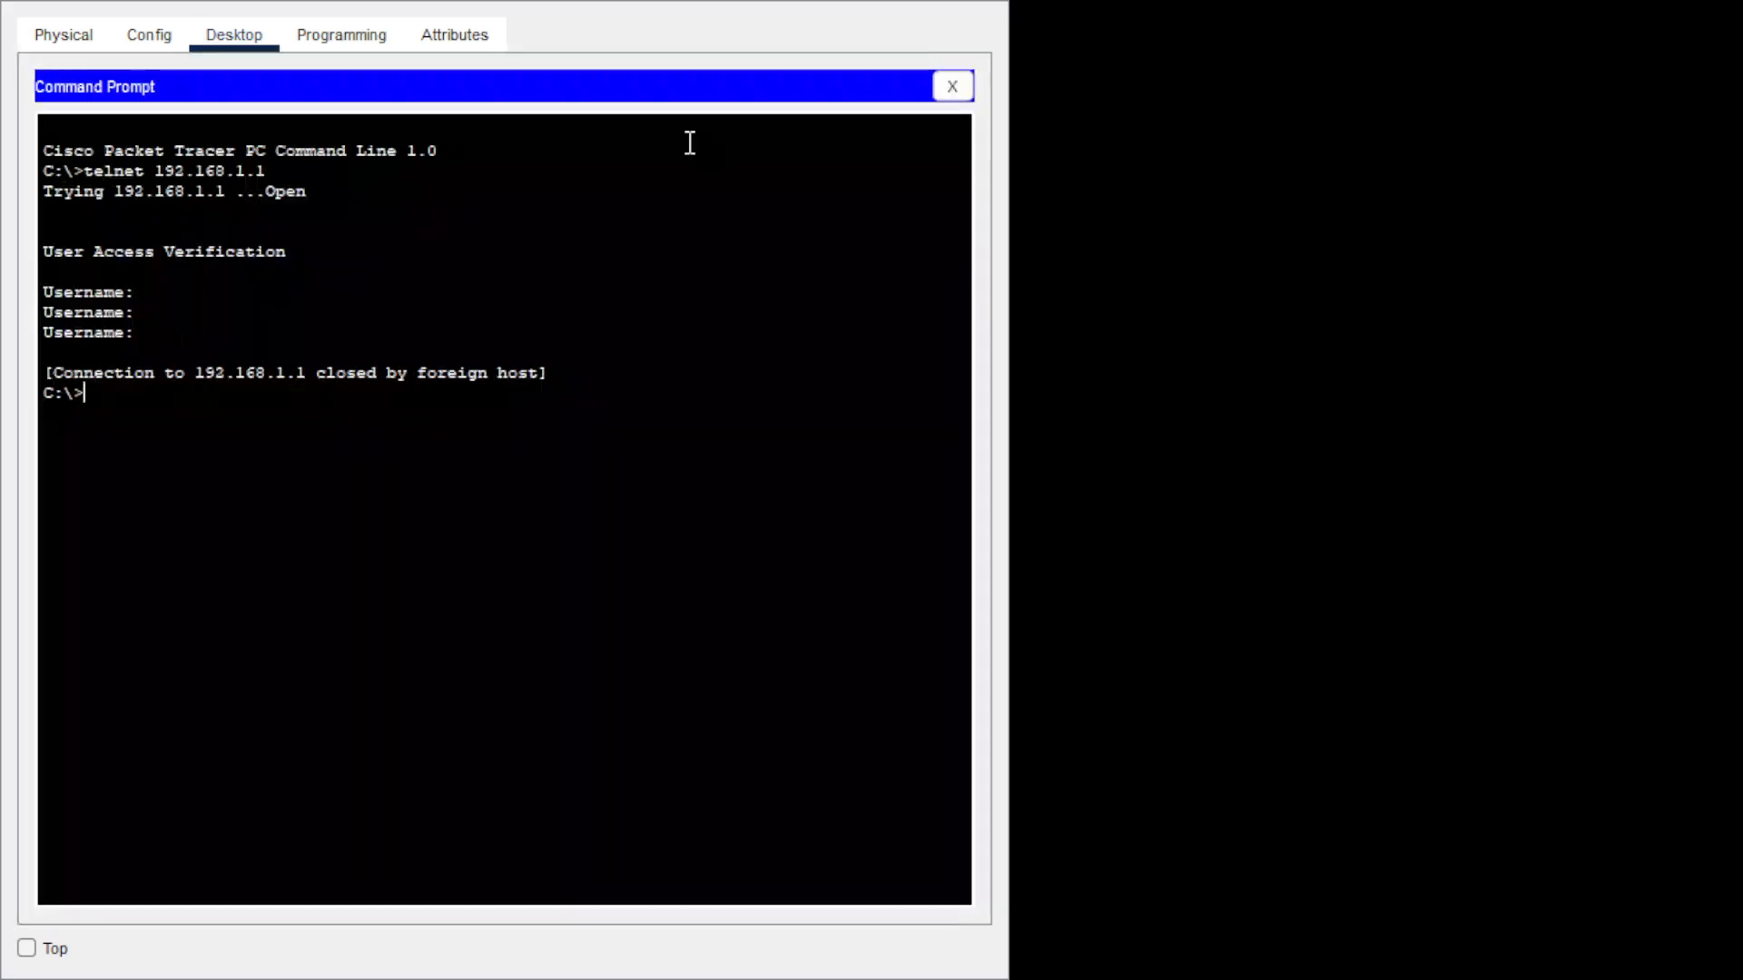
type("te")
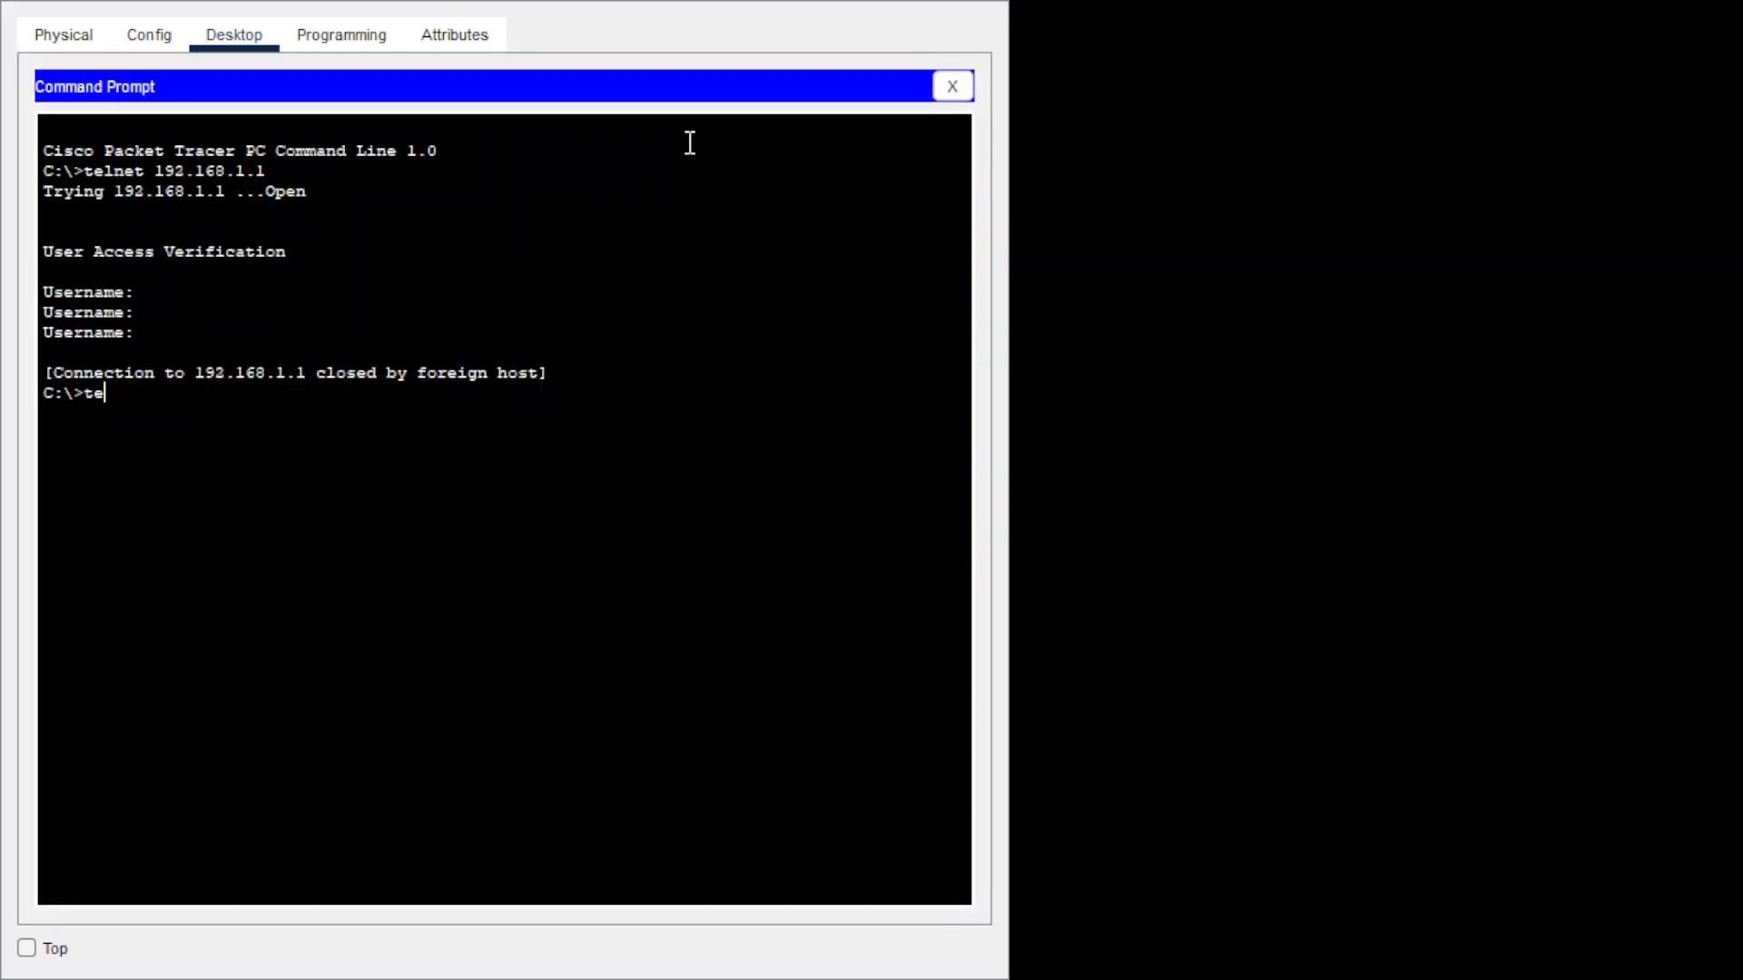
type("lnet 192.168.1.1")
key("Return")
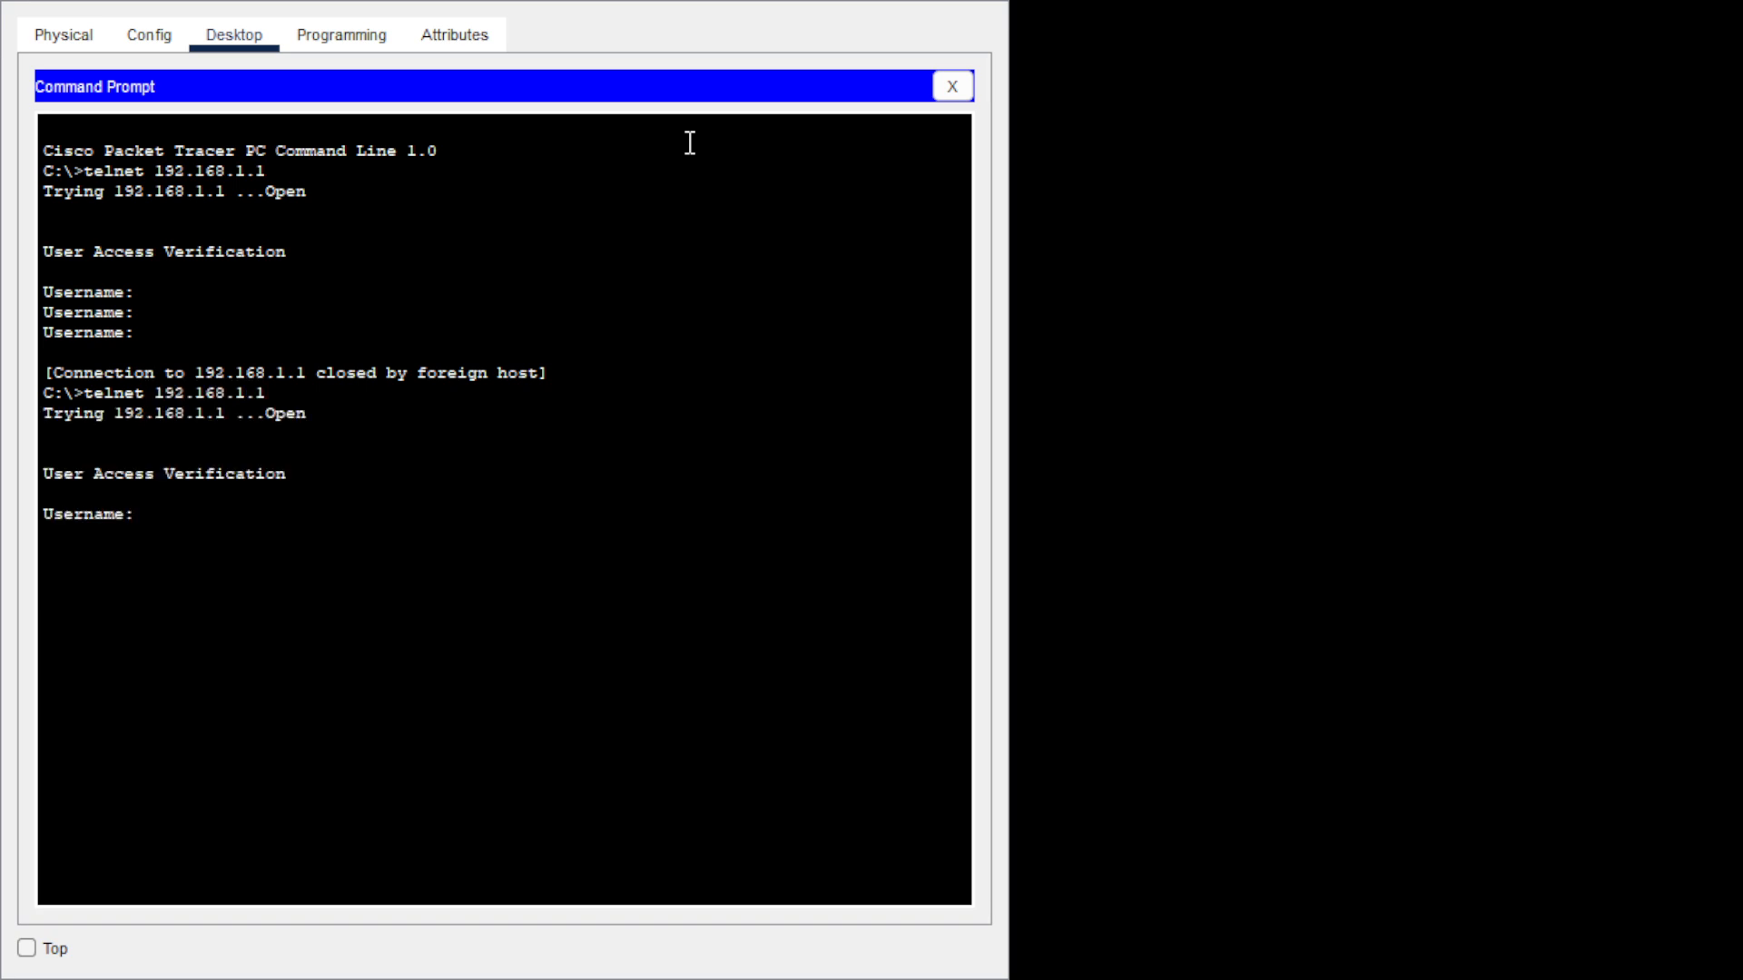
type("admin")
key("Return")
Complete the login, reach privileged mode with en and the enable password, then enter config t.
key("Return")
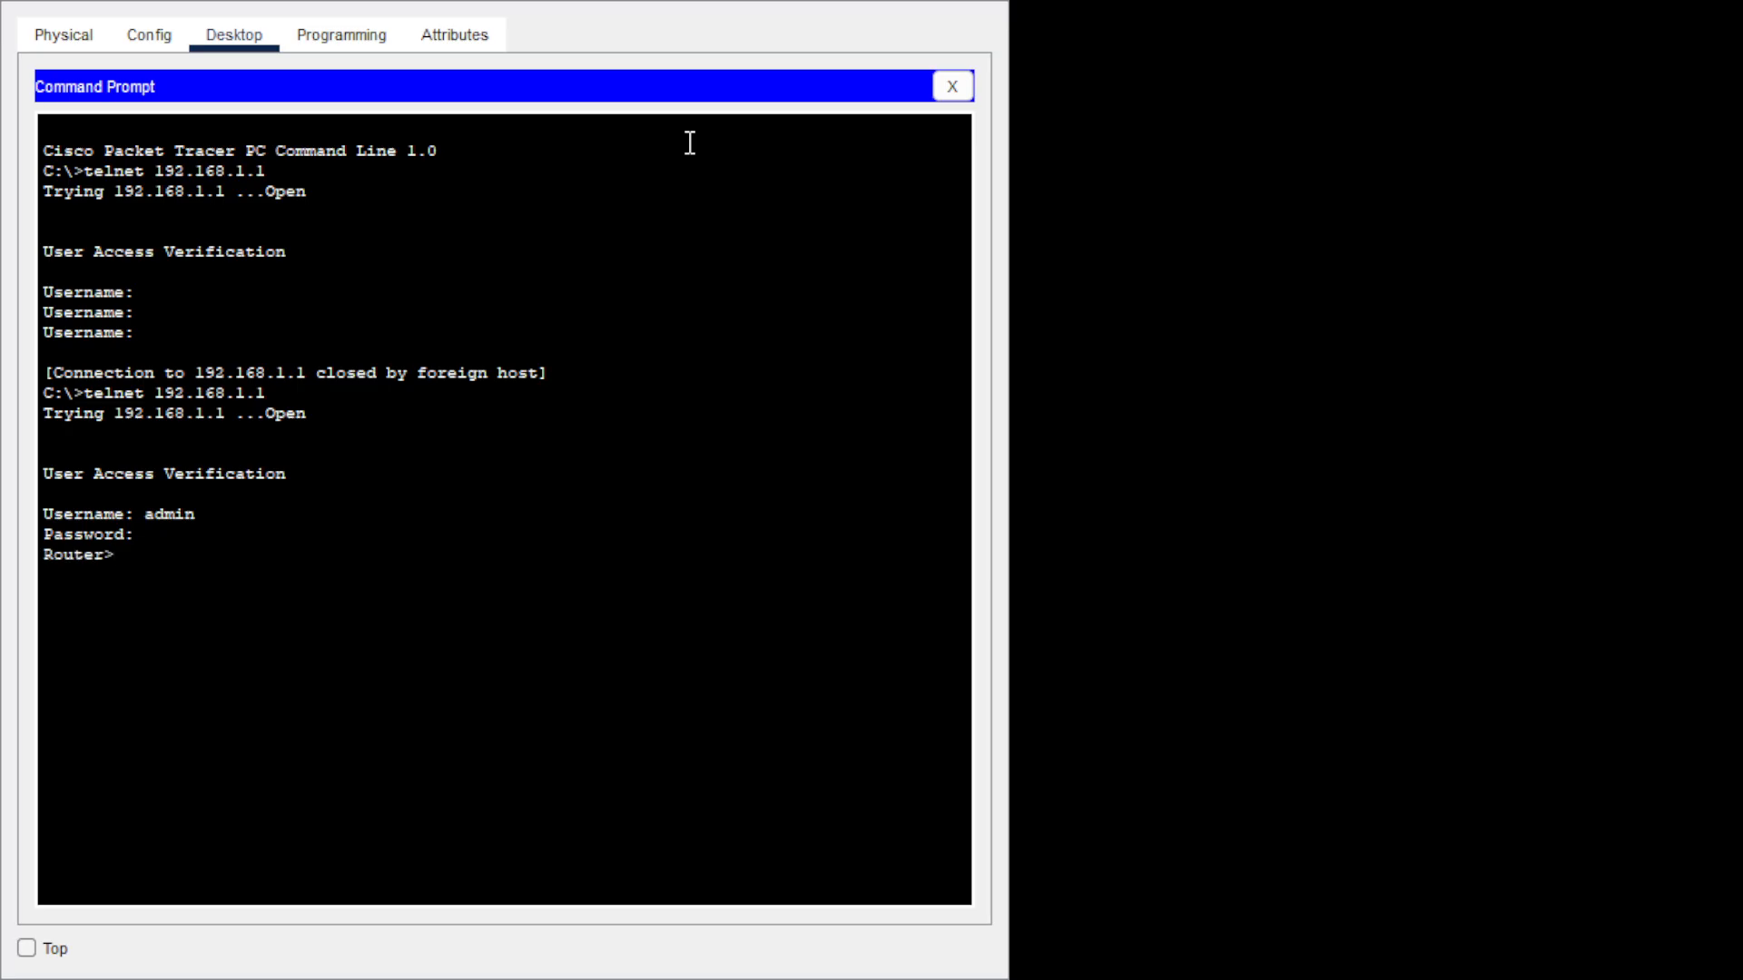
type("en")
key("Return")
key("Return")
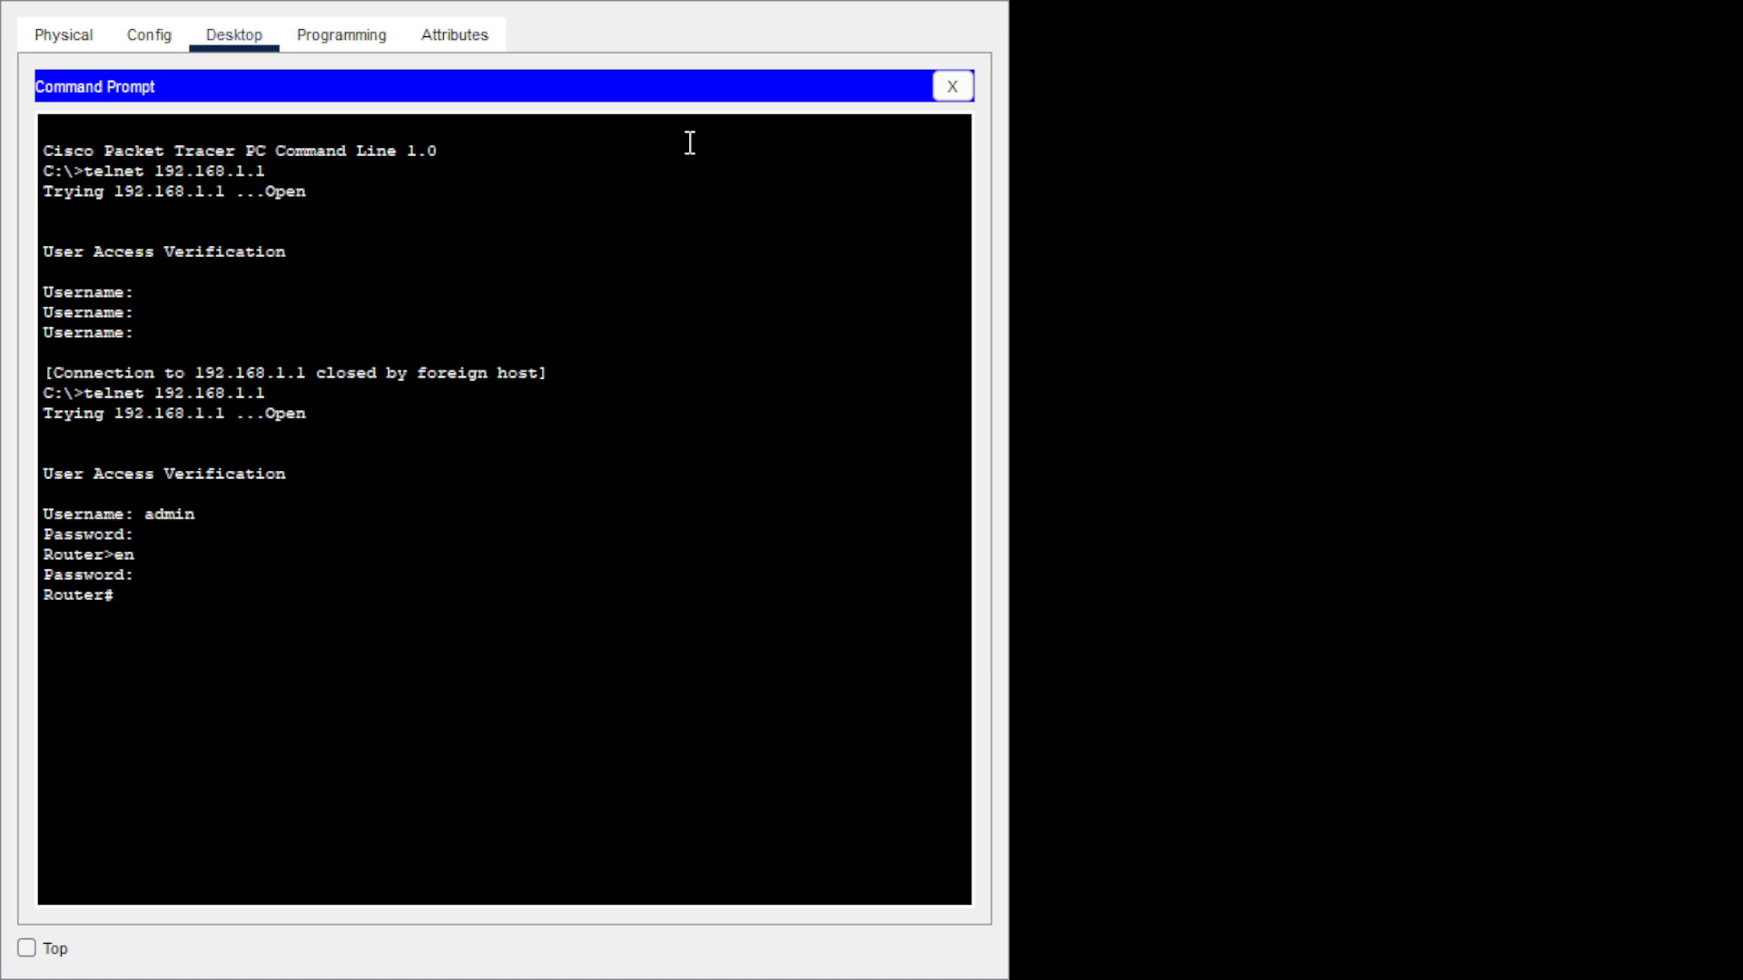
type("config t")
key("Return")
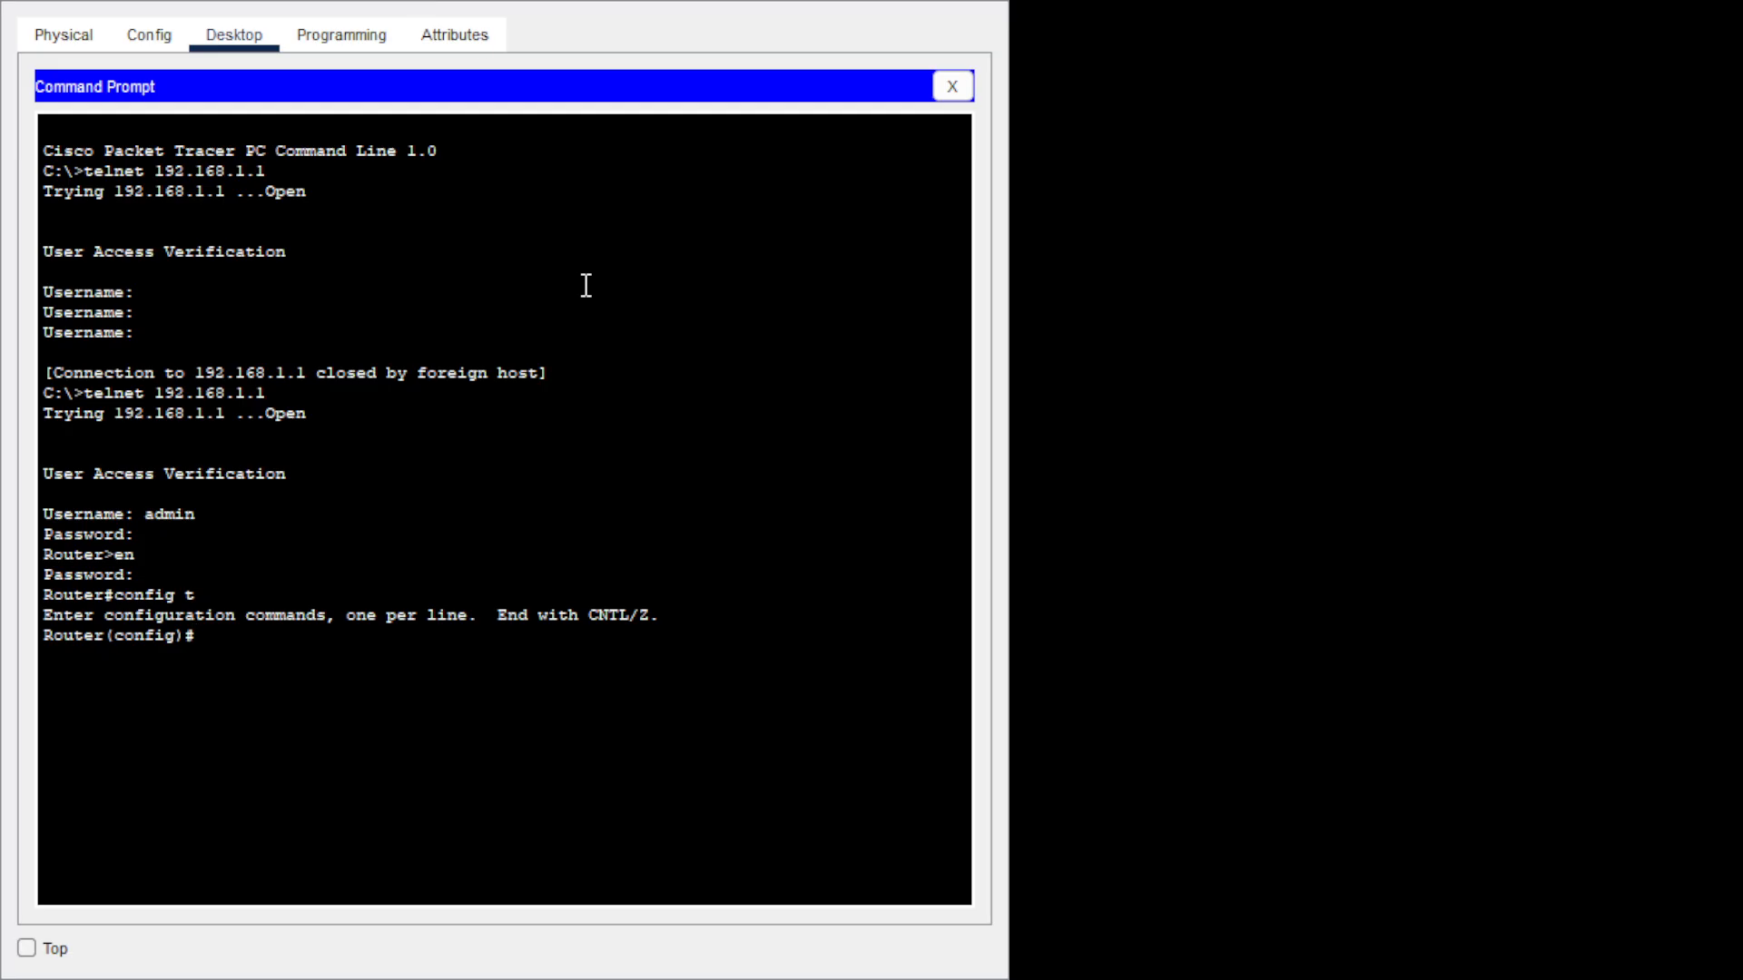
type("int se0/1/0")
Give Serial0/1/0 address 192.168.1.129 255.255.255.252, bring it up with no shutdown, and exit.
key("Return")
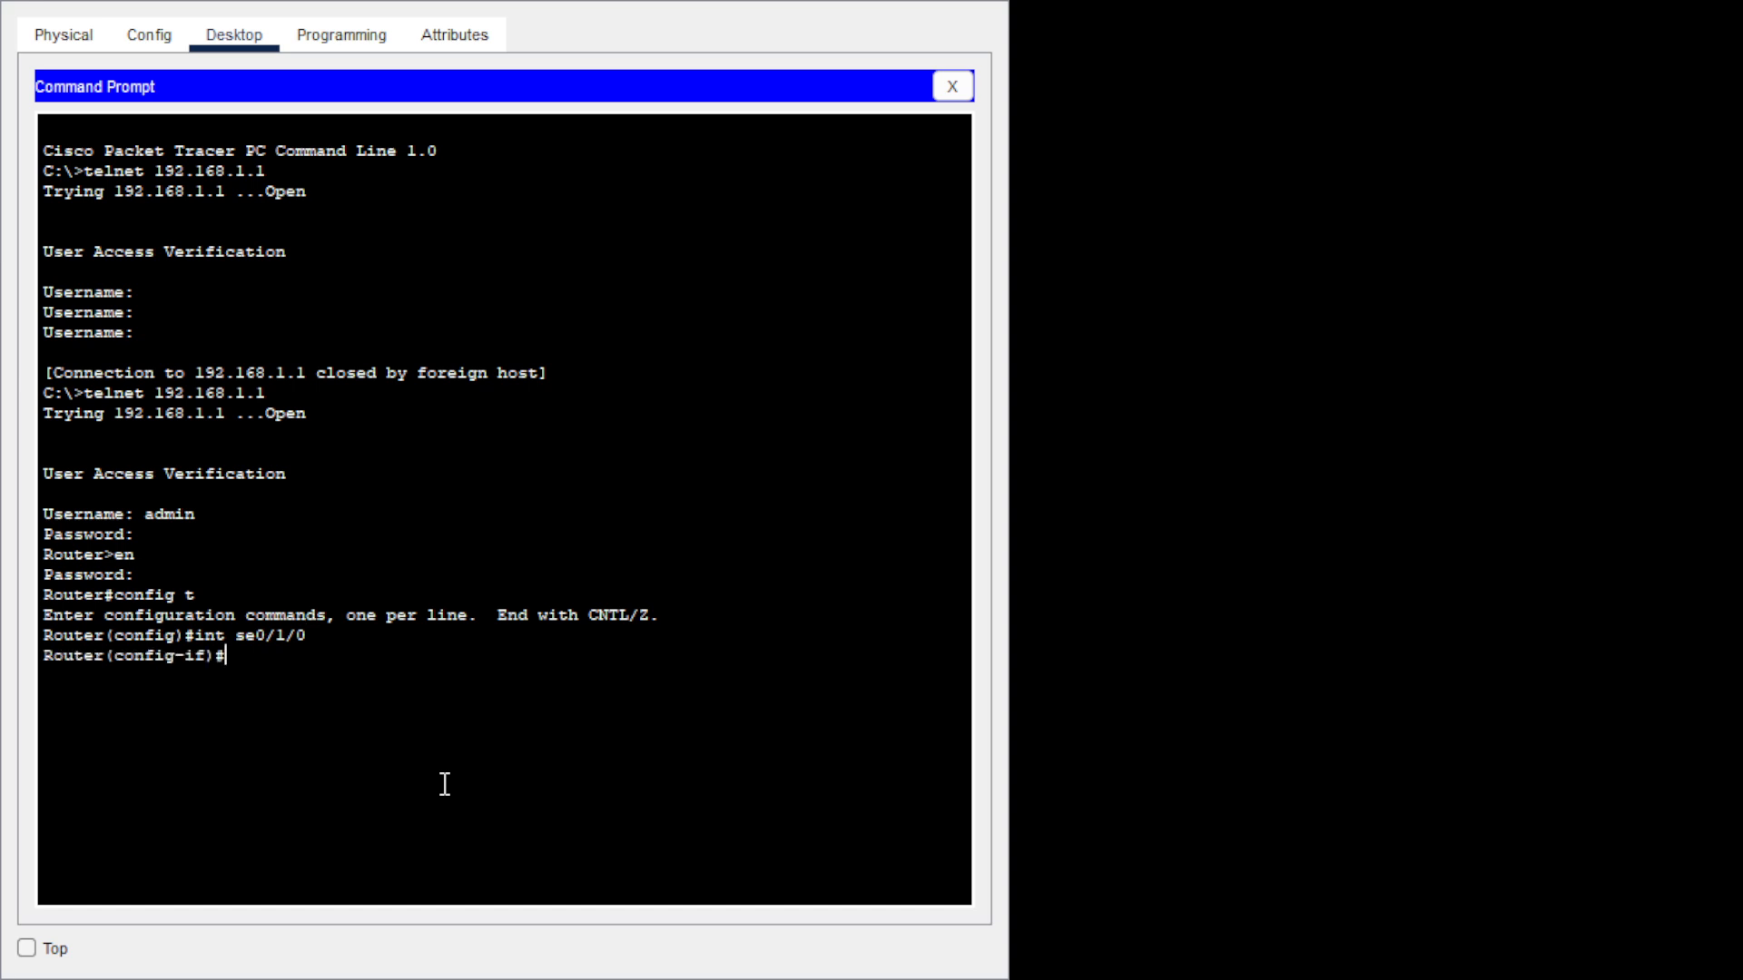
type("ip add 192.168.1.129")
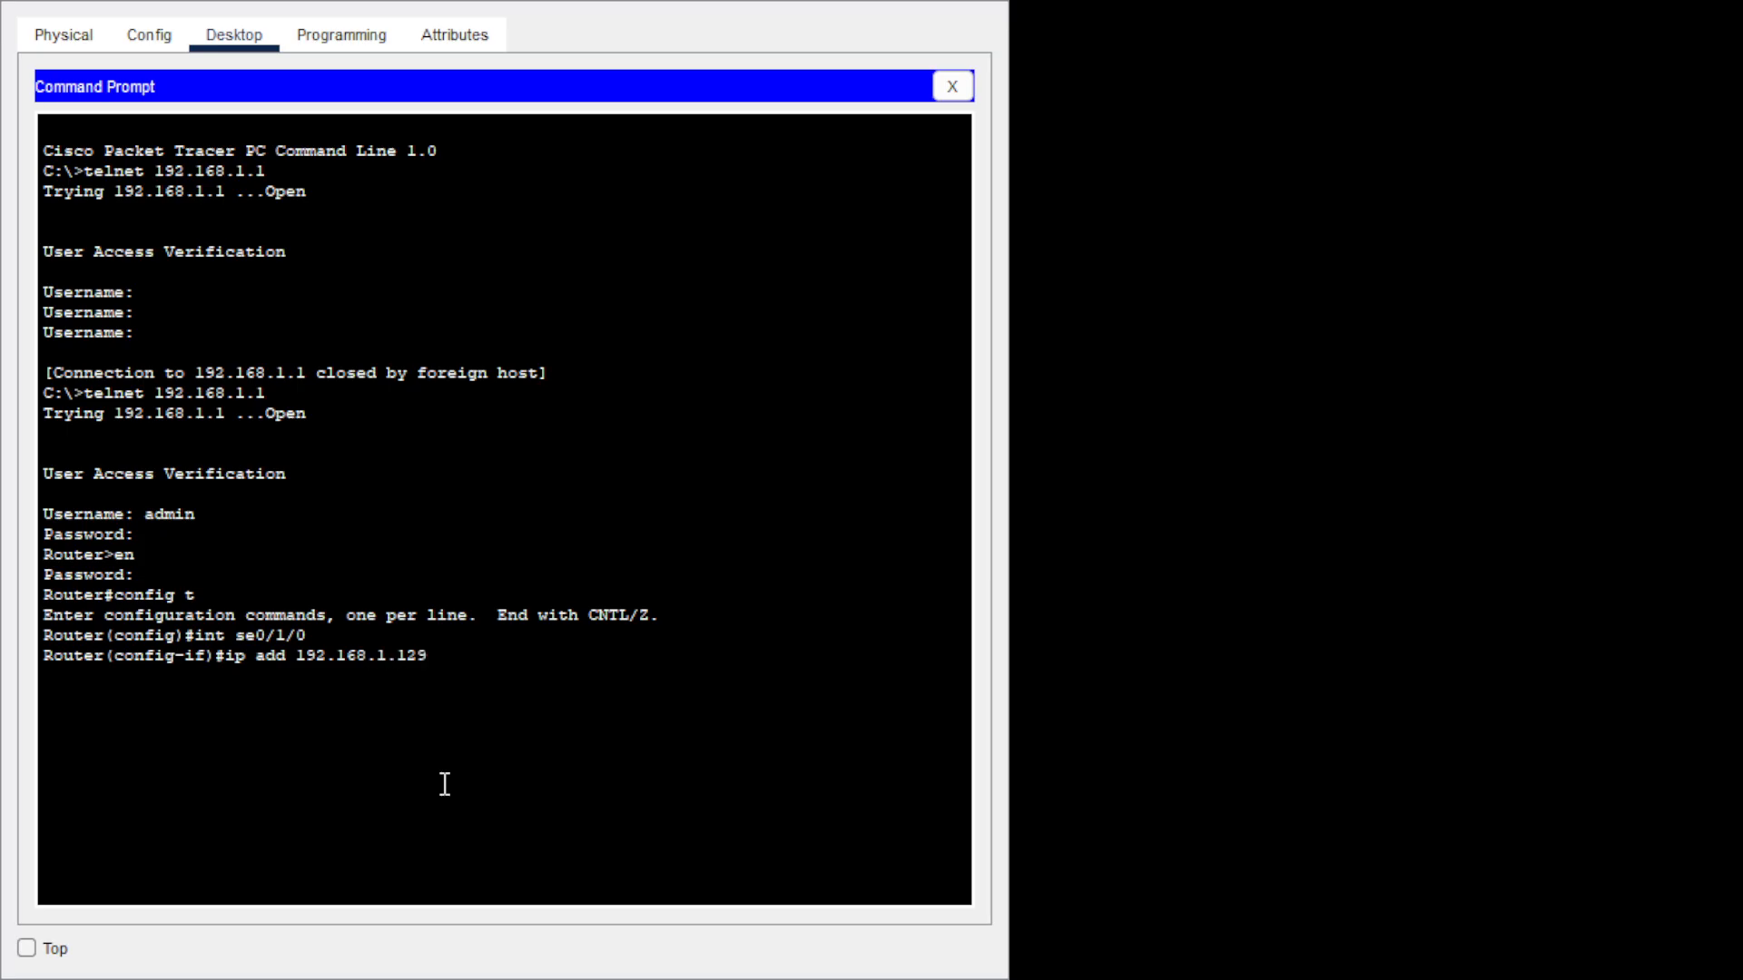
type(" 255")
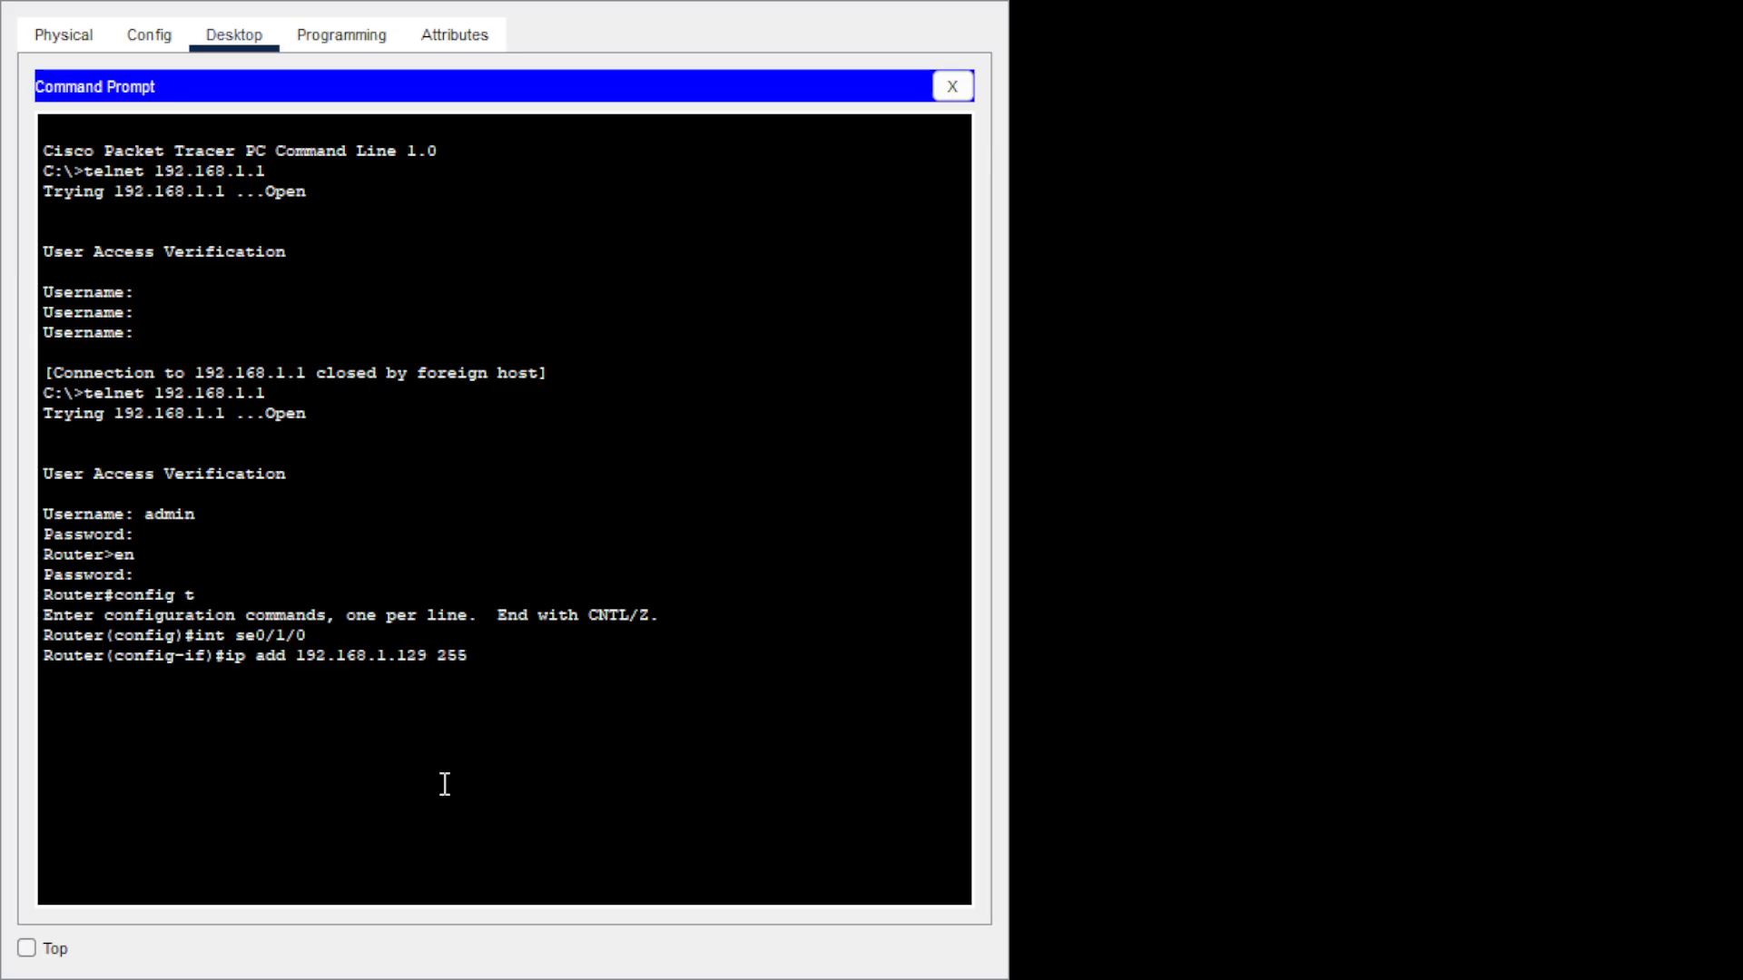
type(".255.255.252")
key("Return")
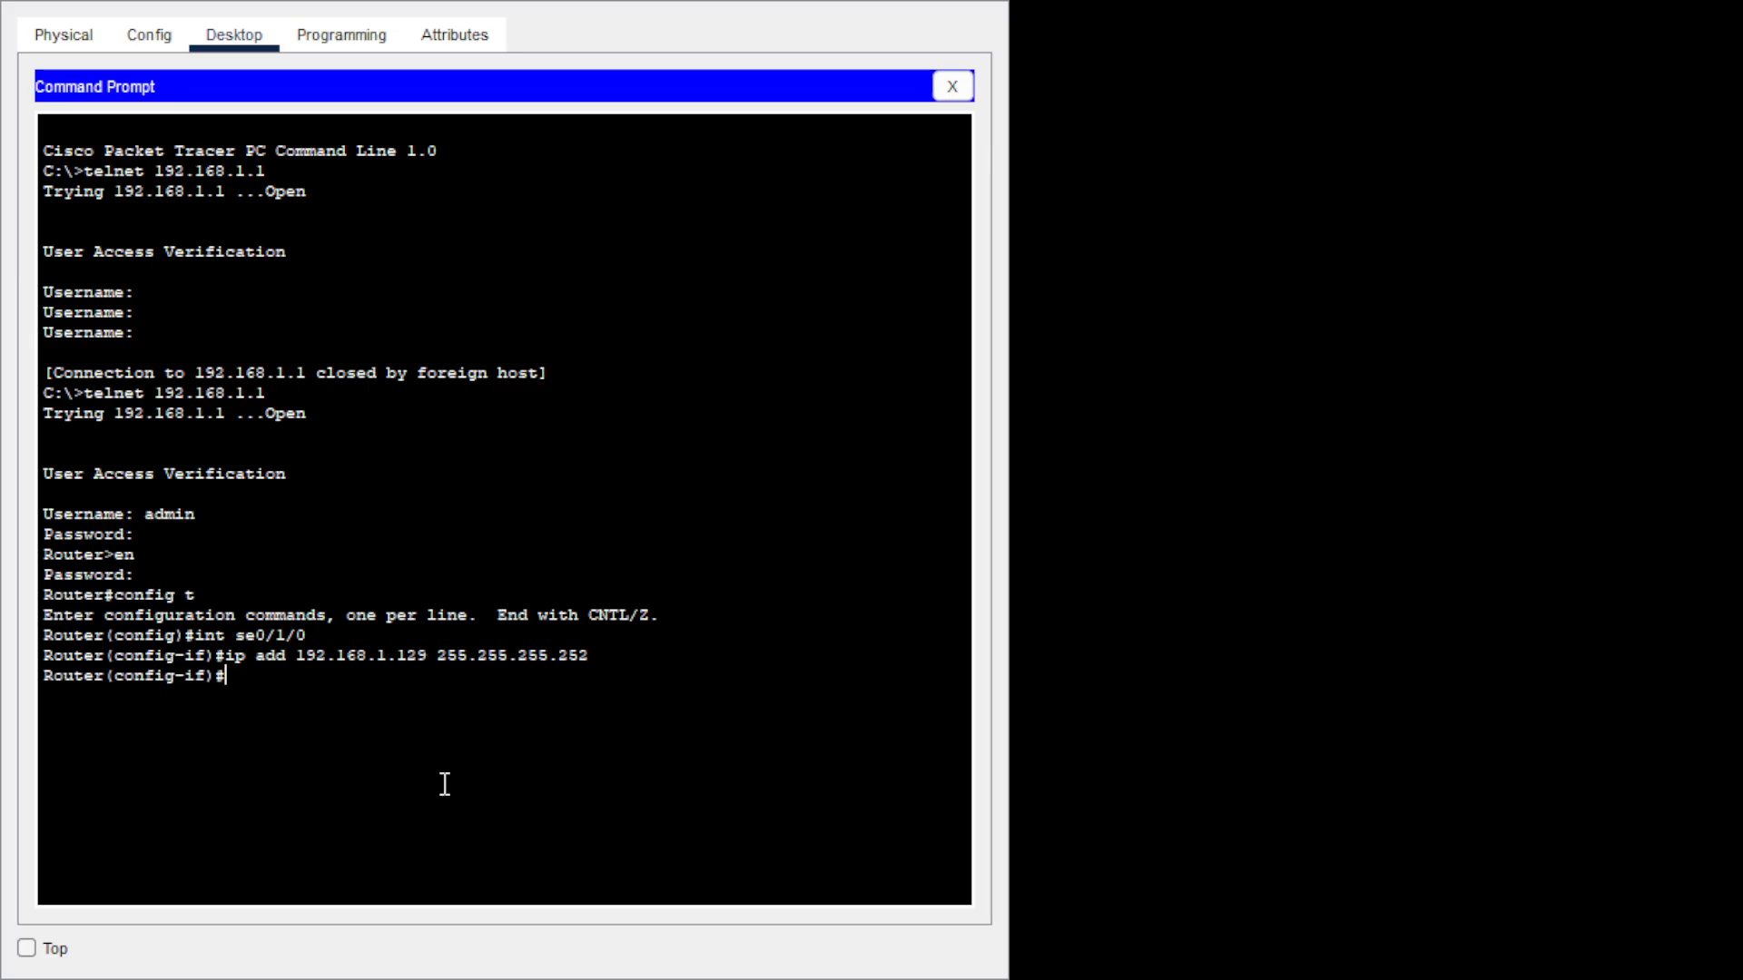
type("no sh")
key("Tab")
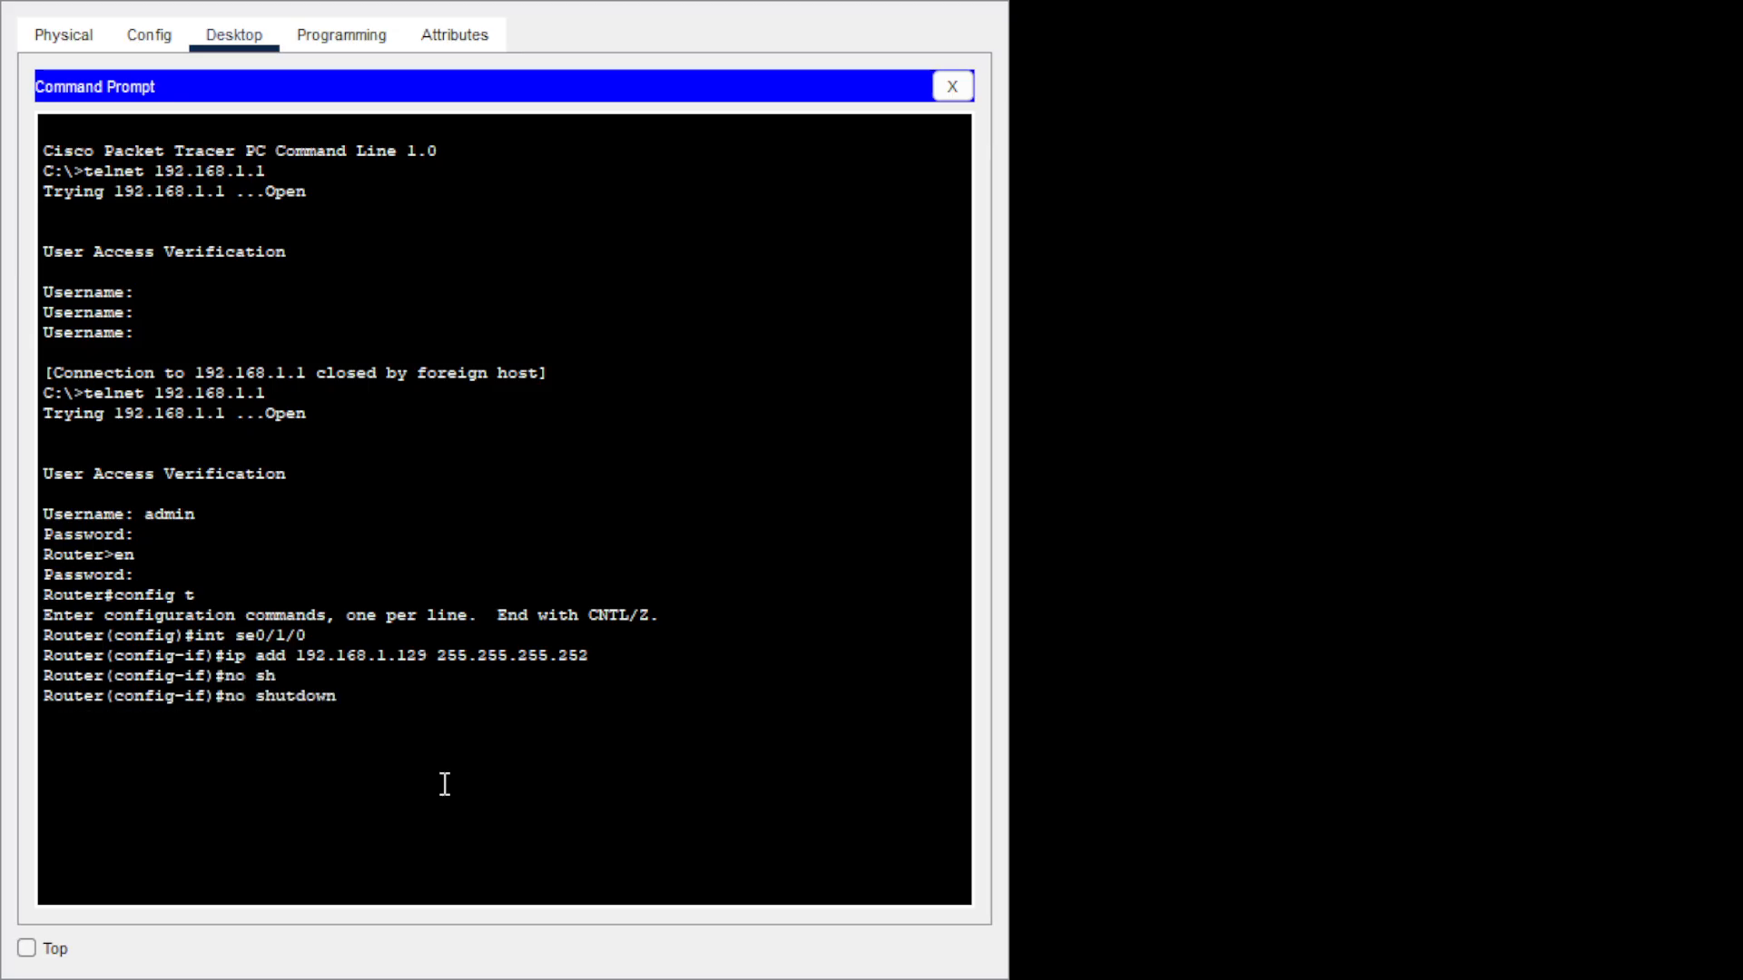
key("Return")
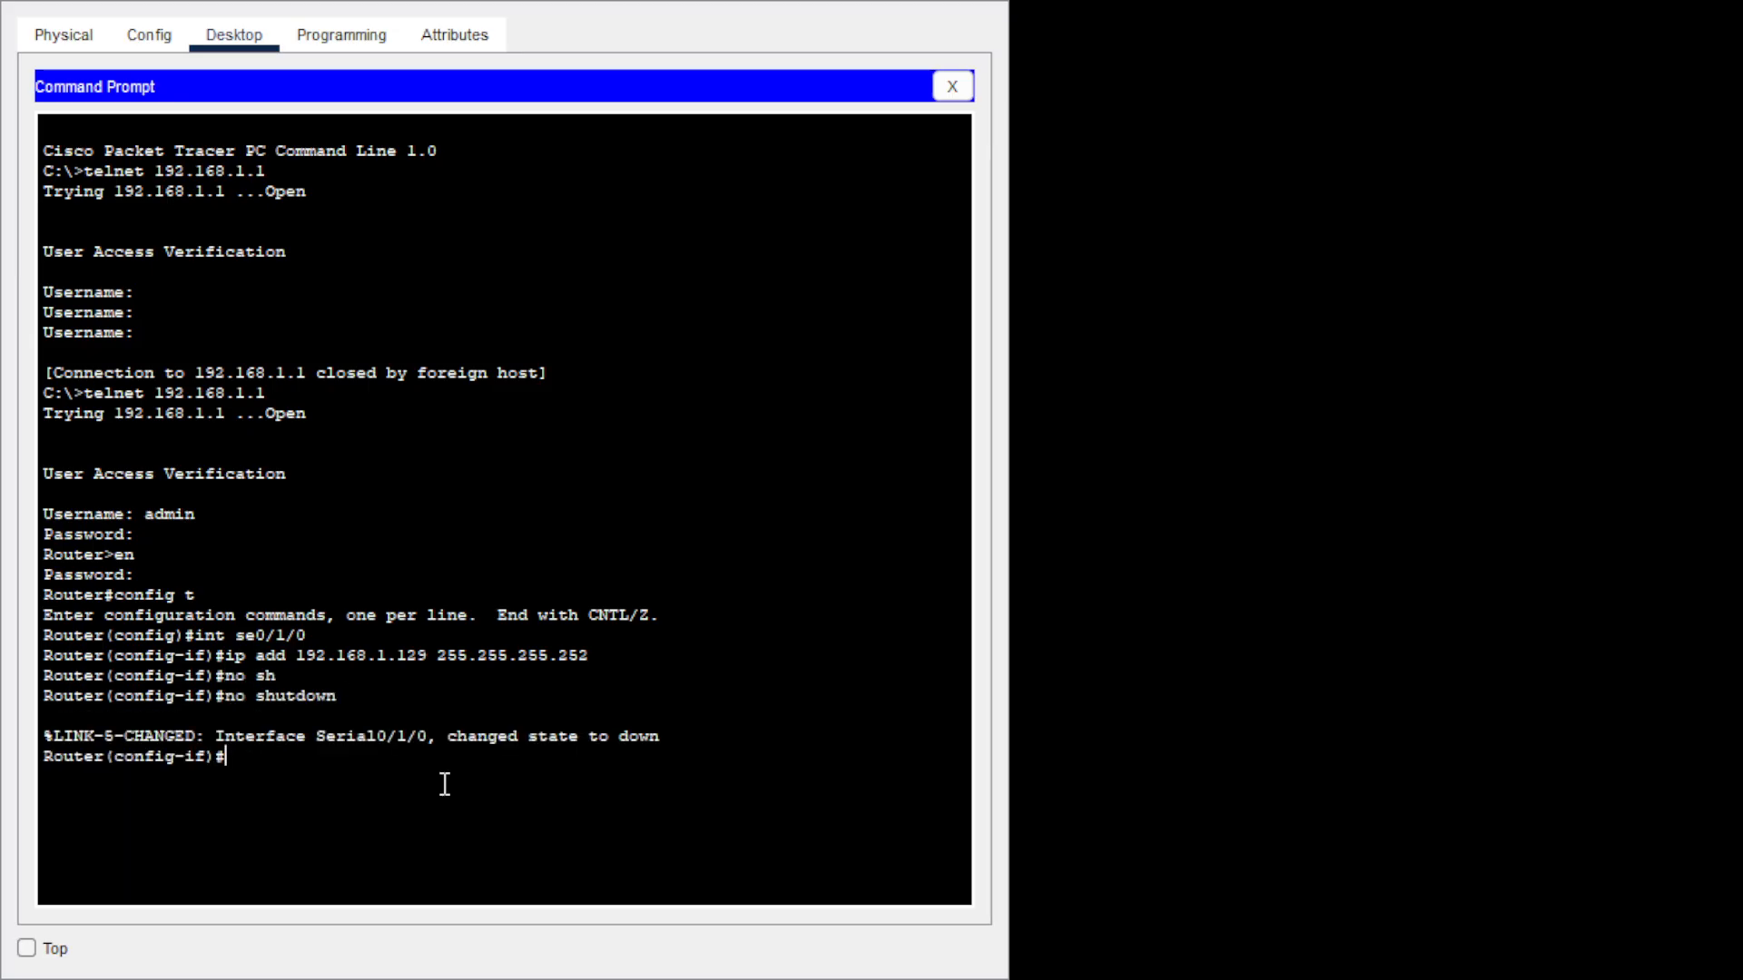
type("exit")
key("Return")
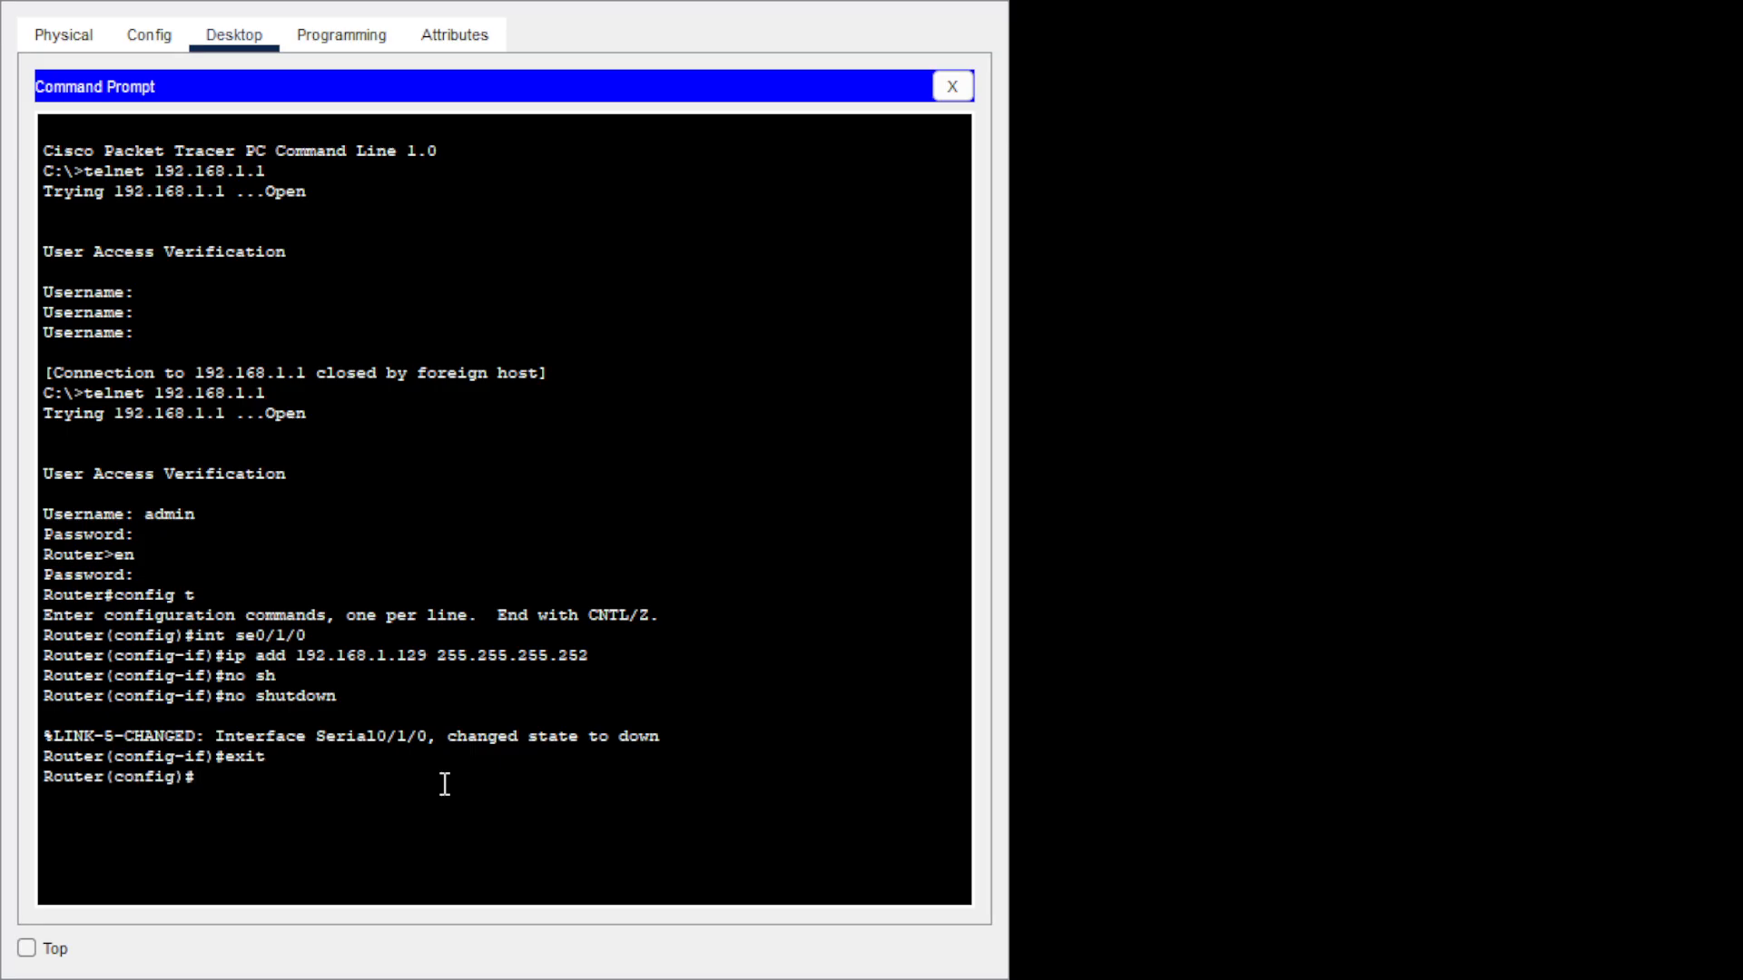
type("int se0/1/1")
Give Serial0/1/1 address 10.0.0.1 255.255.255.252, enable it with no shutdown, and exit interface mode.
key("Return")
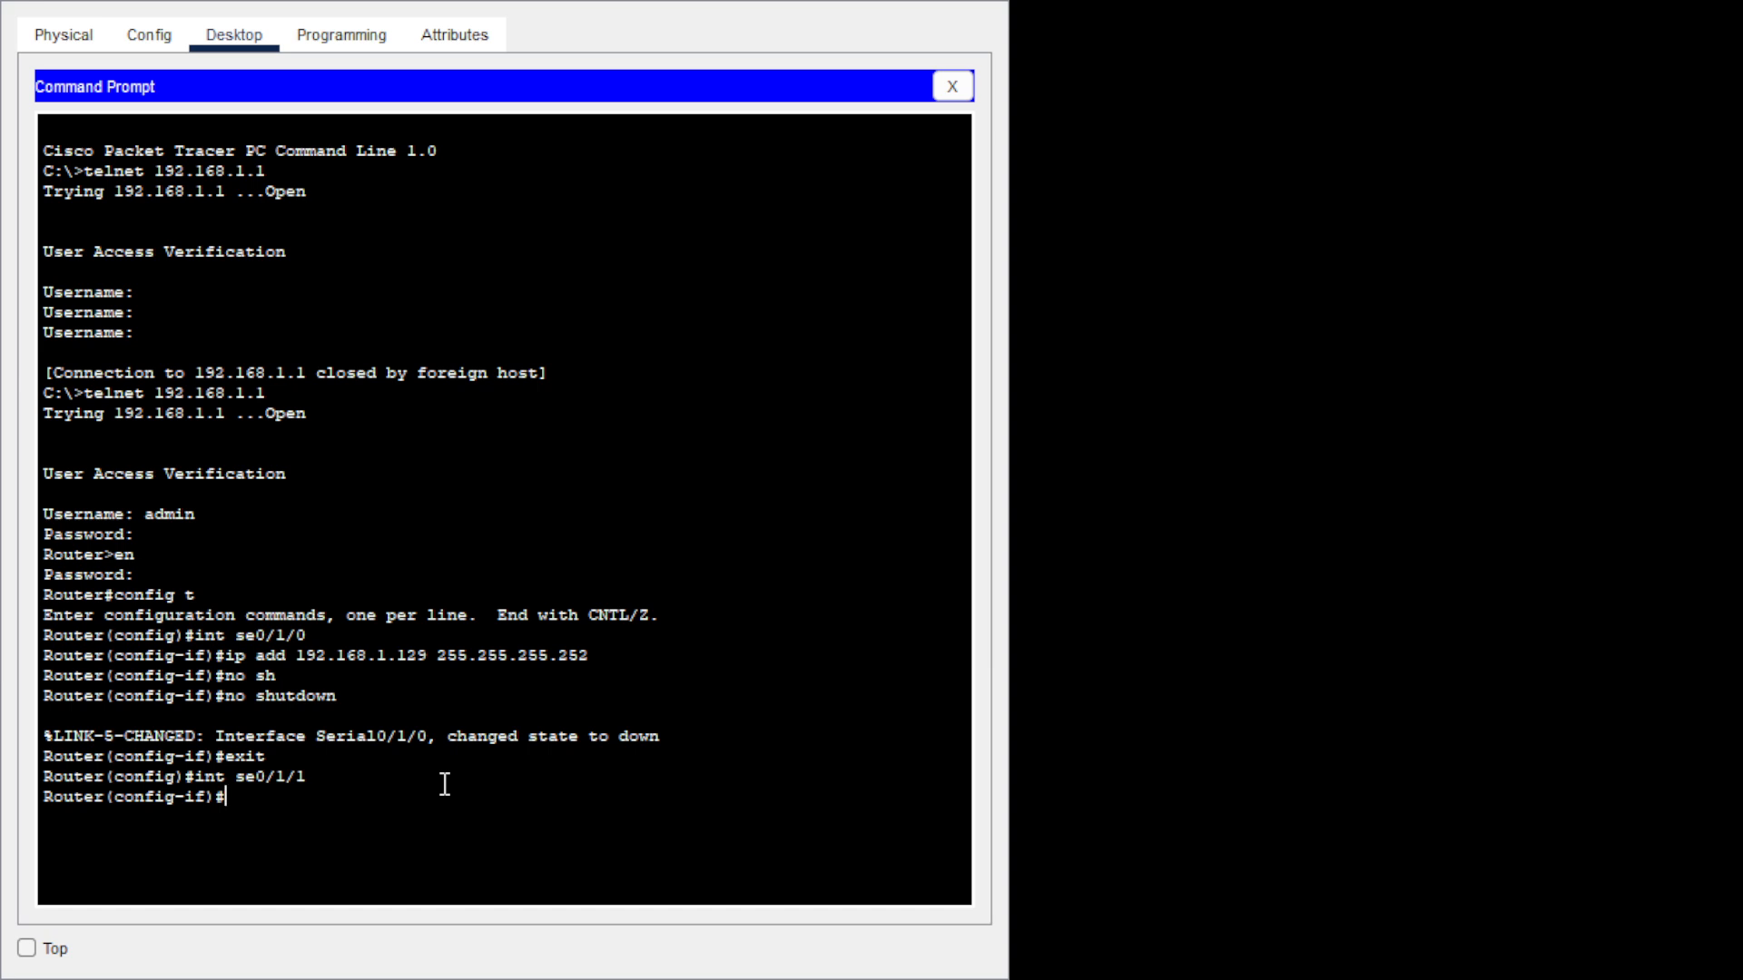
type("ip add 10.0.0.1 255.255.255.2")
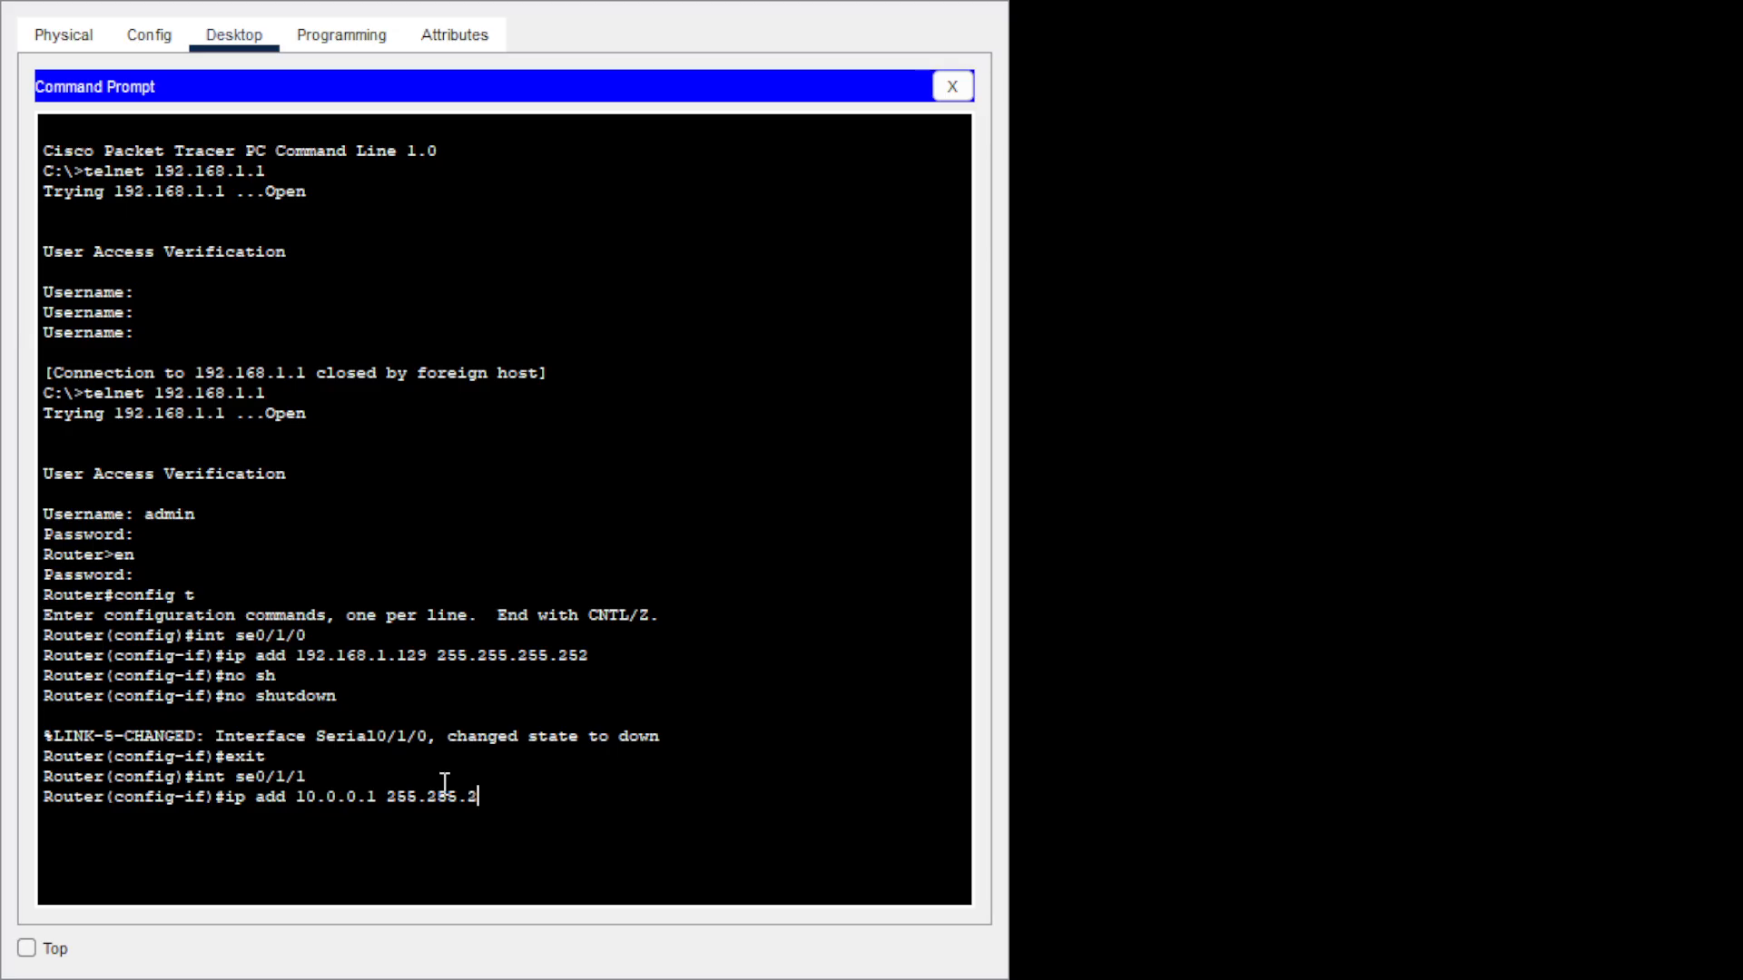
type("52")
key("Return")
type("no sh")
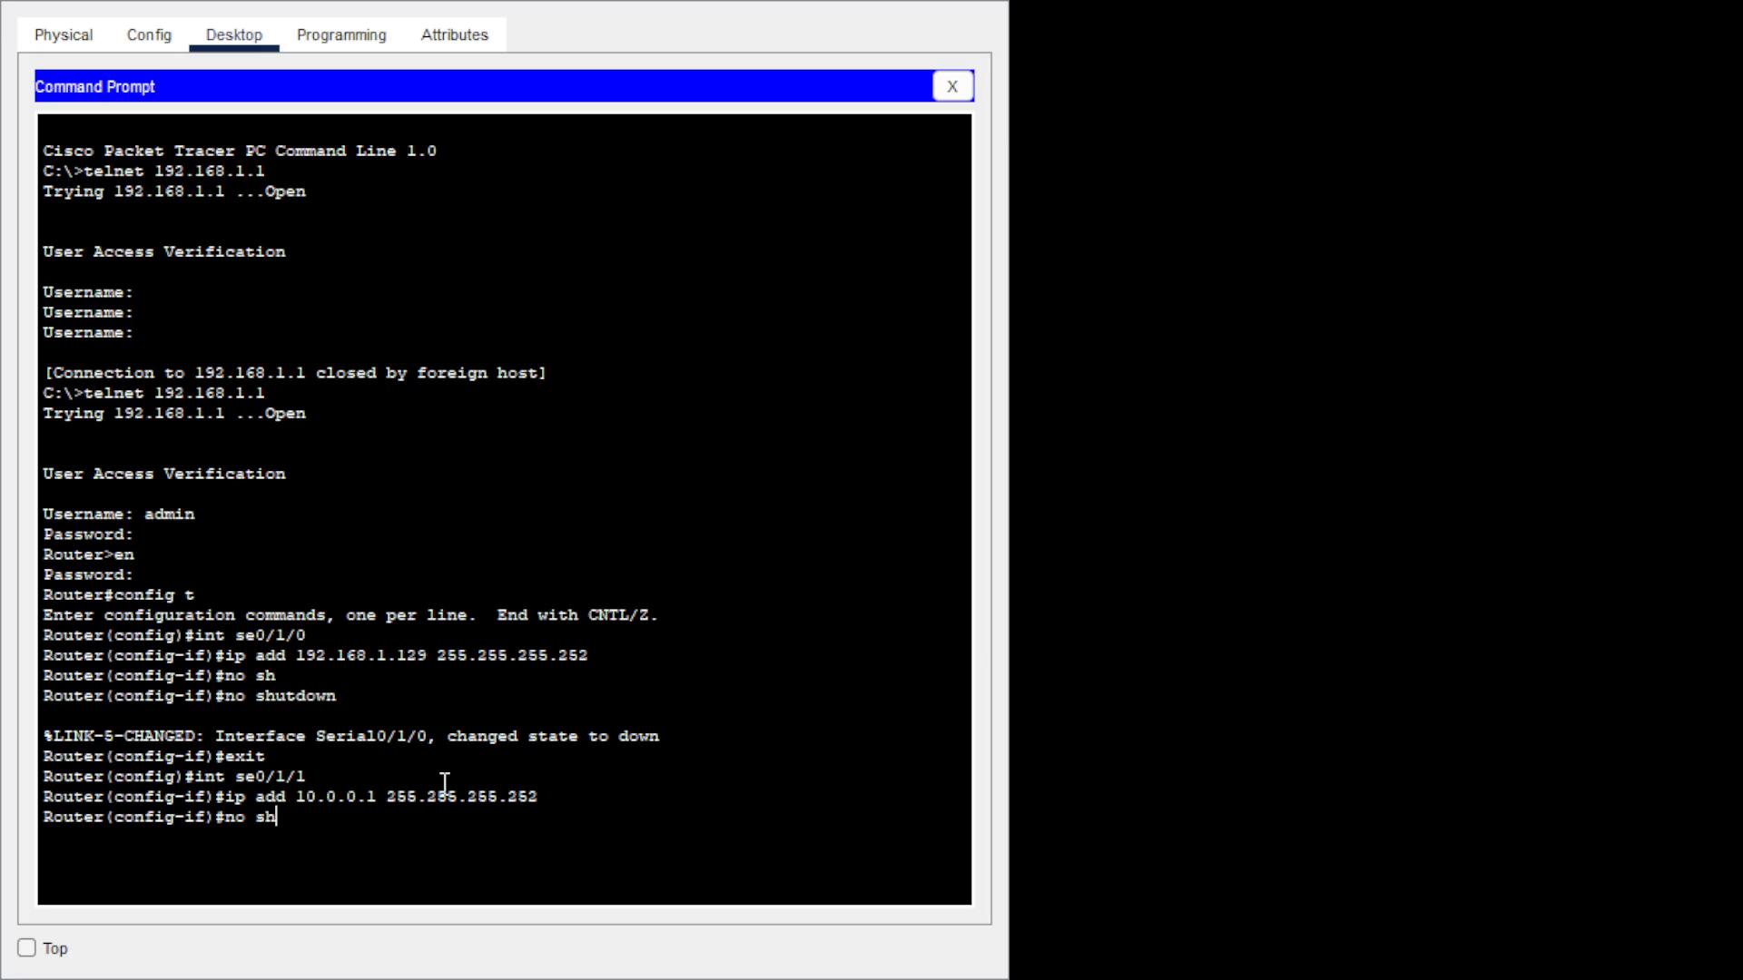
key("Tab")
key("Return")
type("exit")
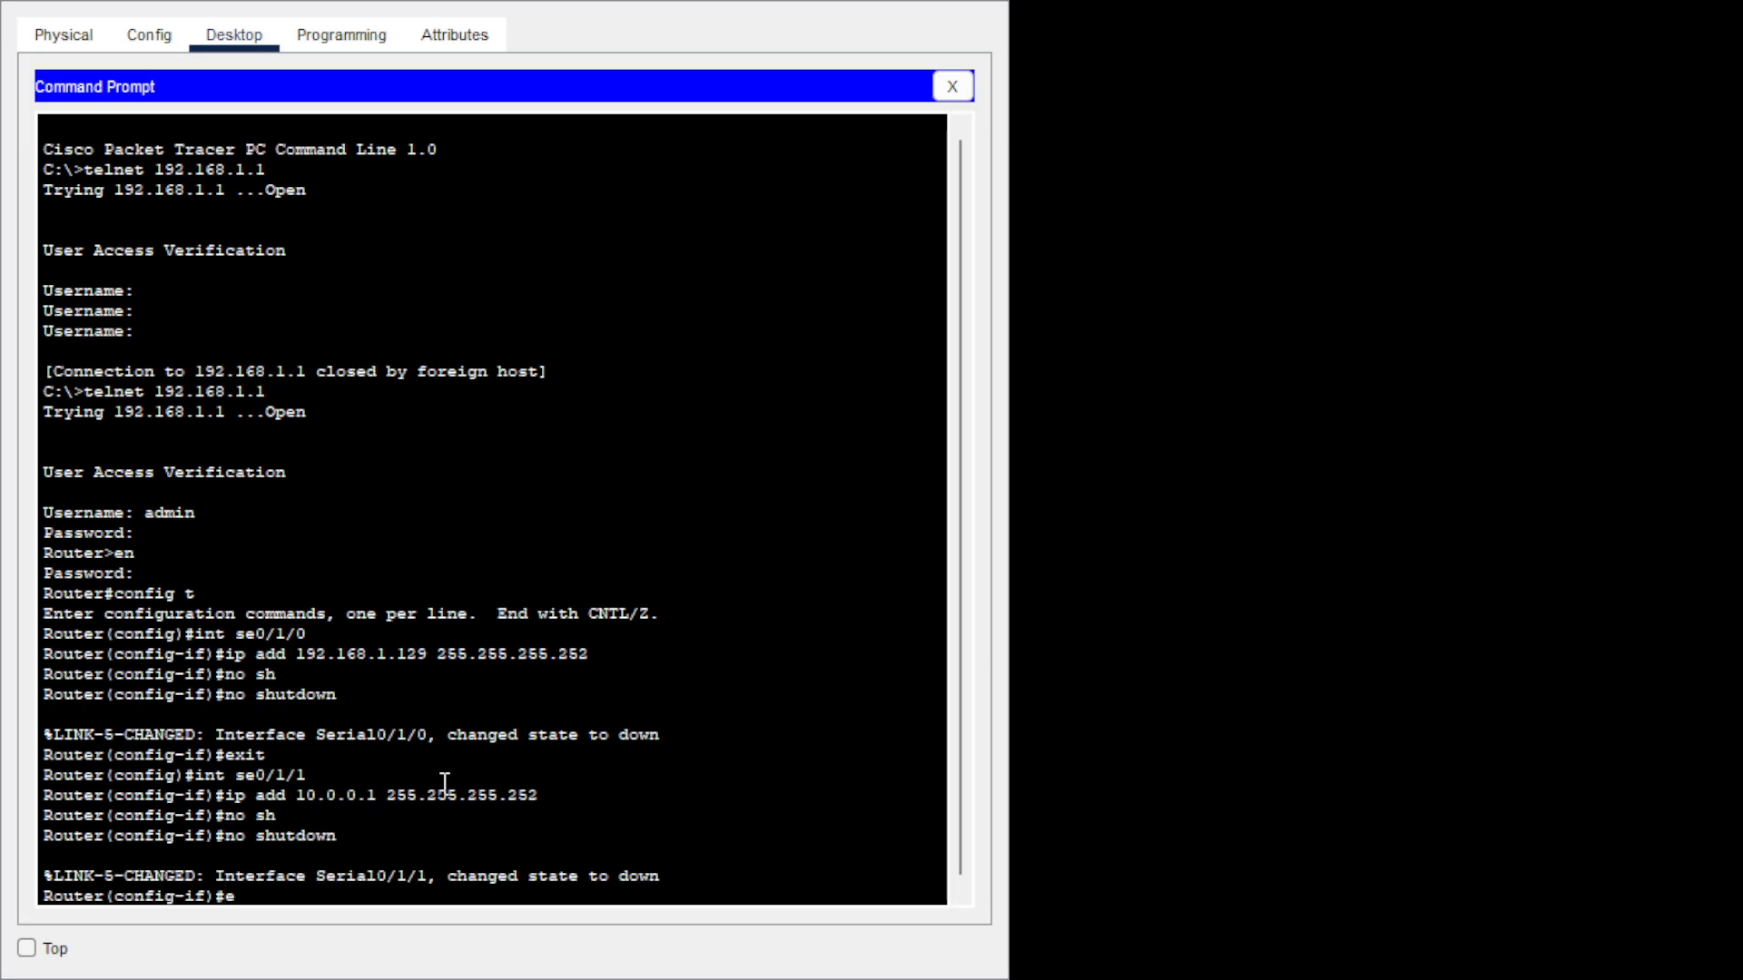
key("Return")
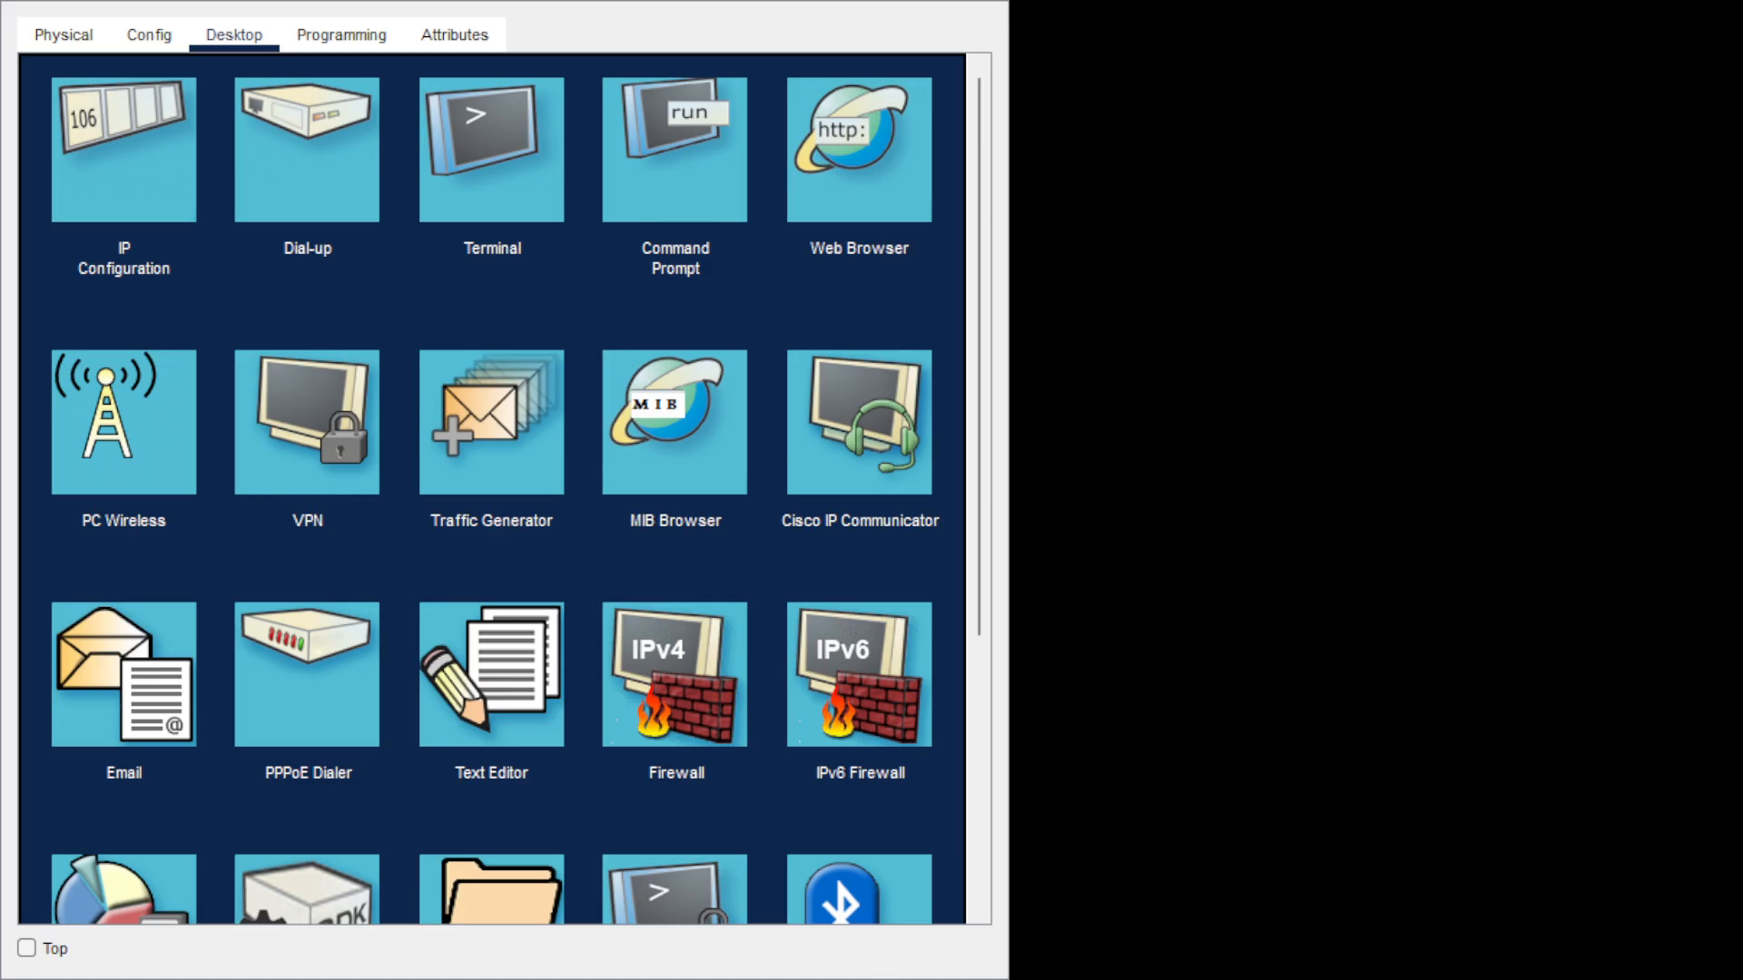
Reopen the PC's Command Prompt and telnet to 192.168.1.65, fixing the misspelled command.
left_click(846, 840)
left_click(683, 181)
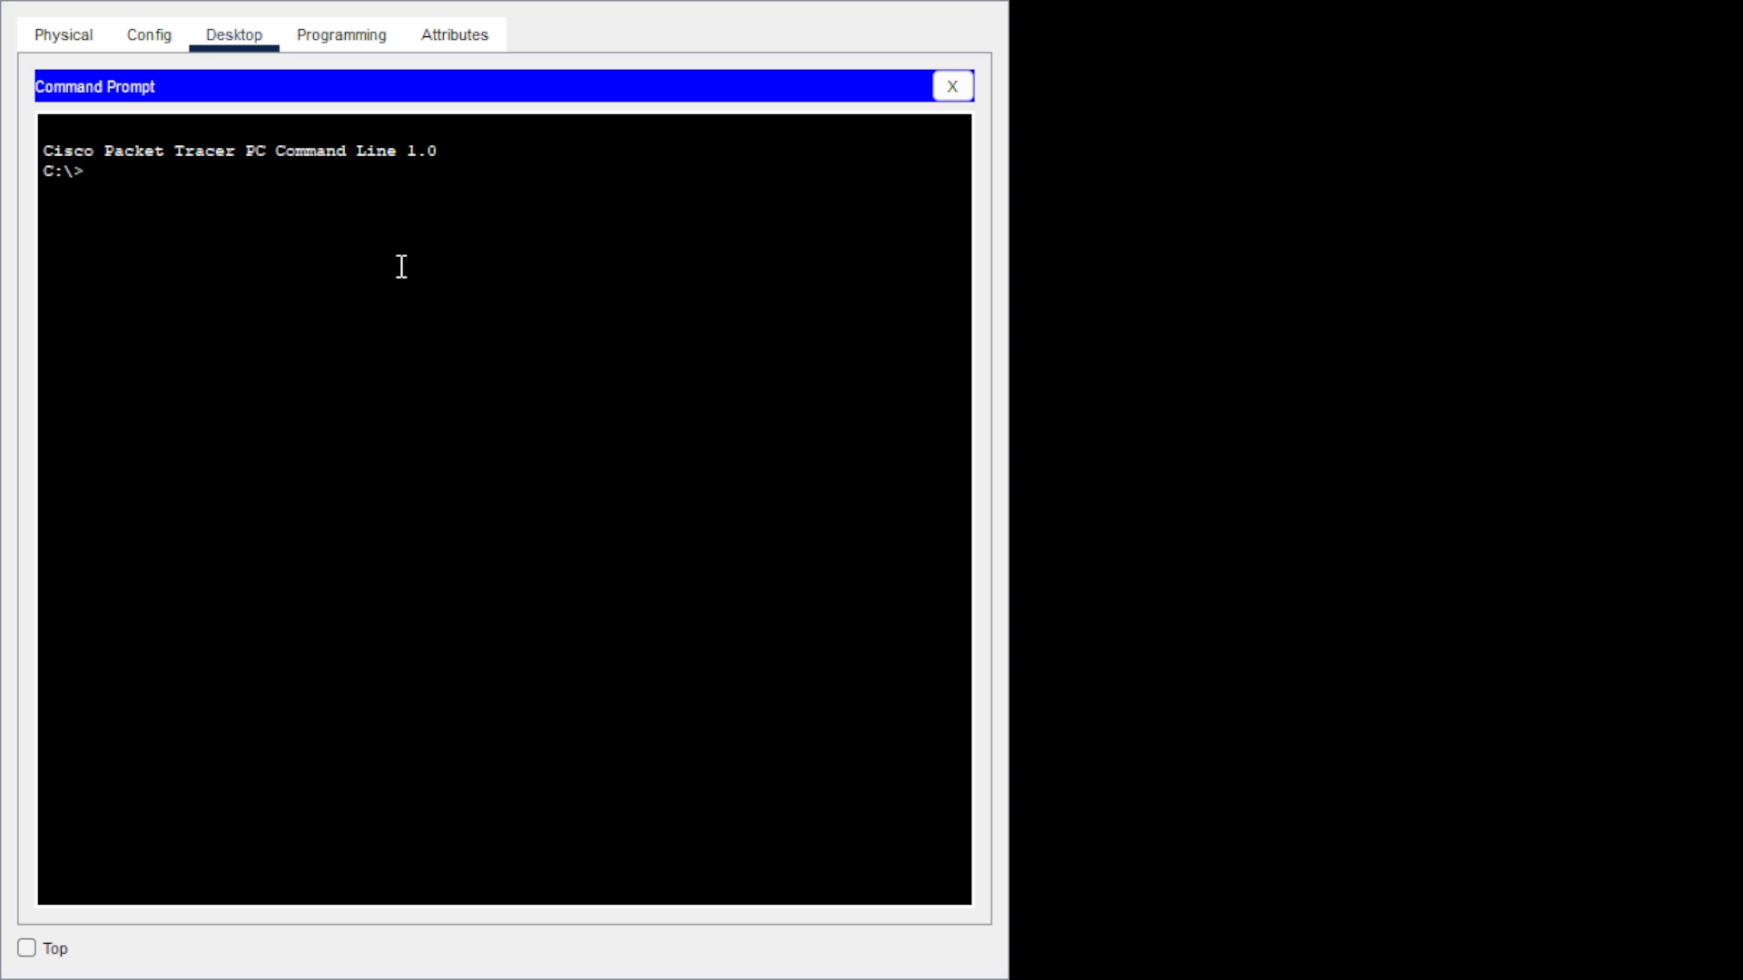
type("telent")
key("BackSpace")
key("BackSpace")
key("BackSpace")
key("BackSpace")
type("ne")
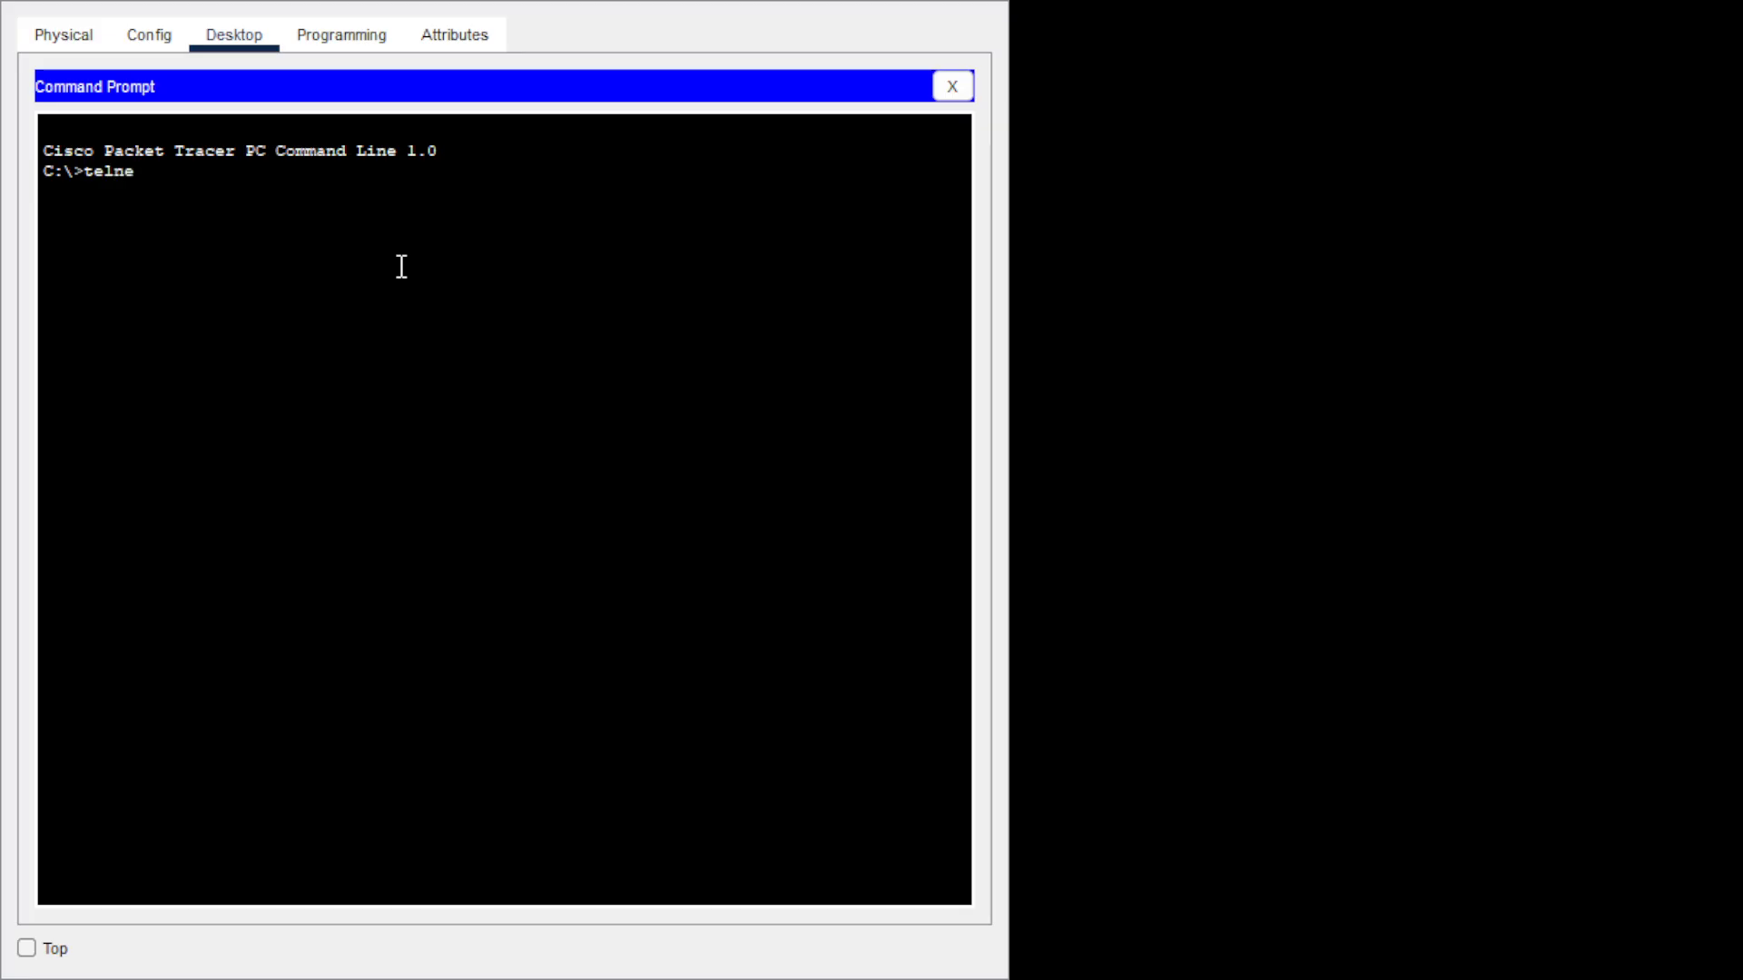
type("t 192.168.1.65")
key("Return")
Log in with the username and password, then enter enable mode and global configuration.
type("admin")
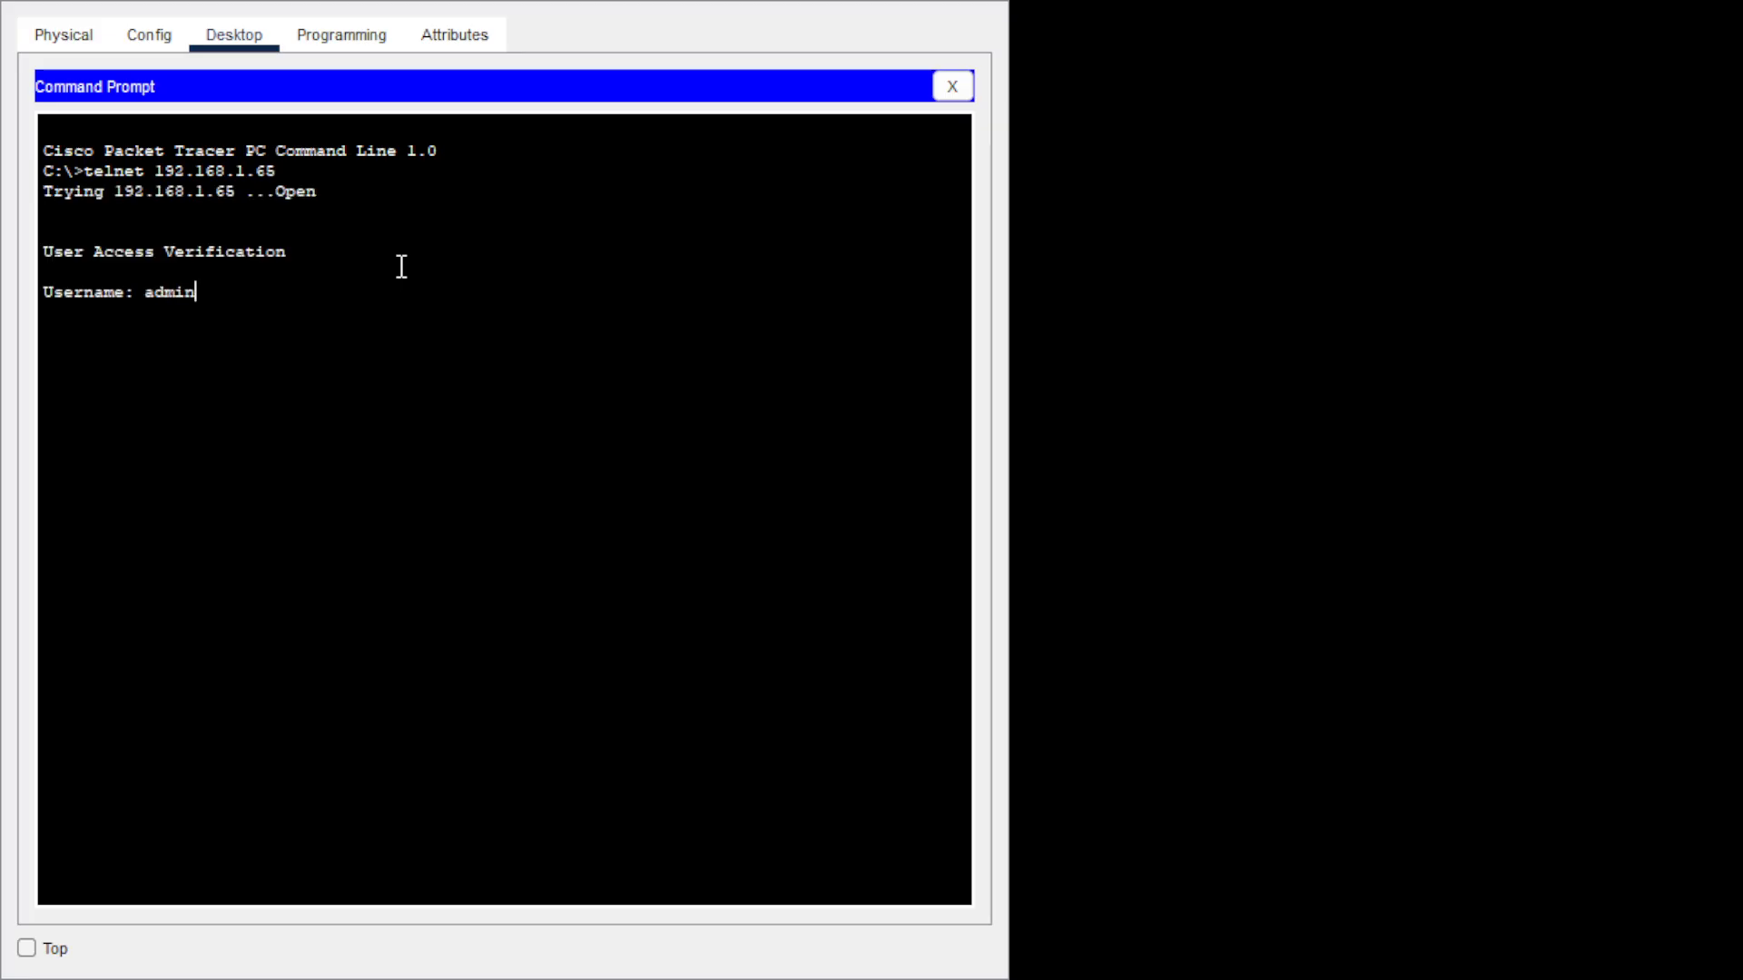
key("Return")
key("Return")
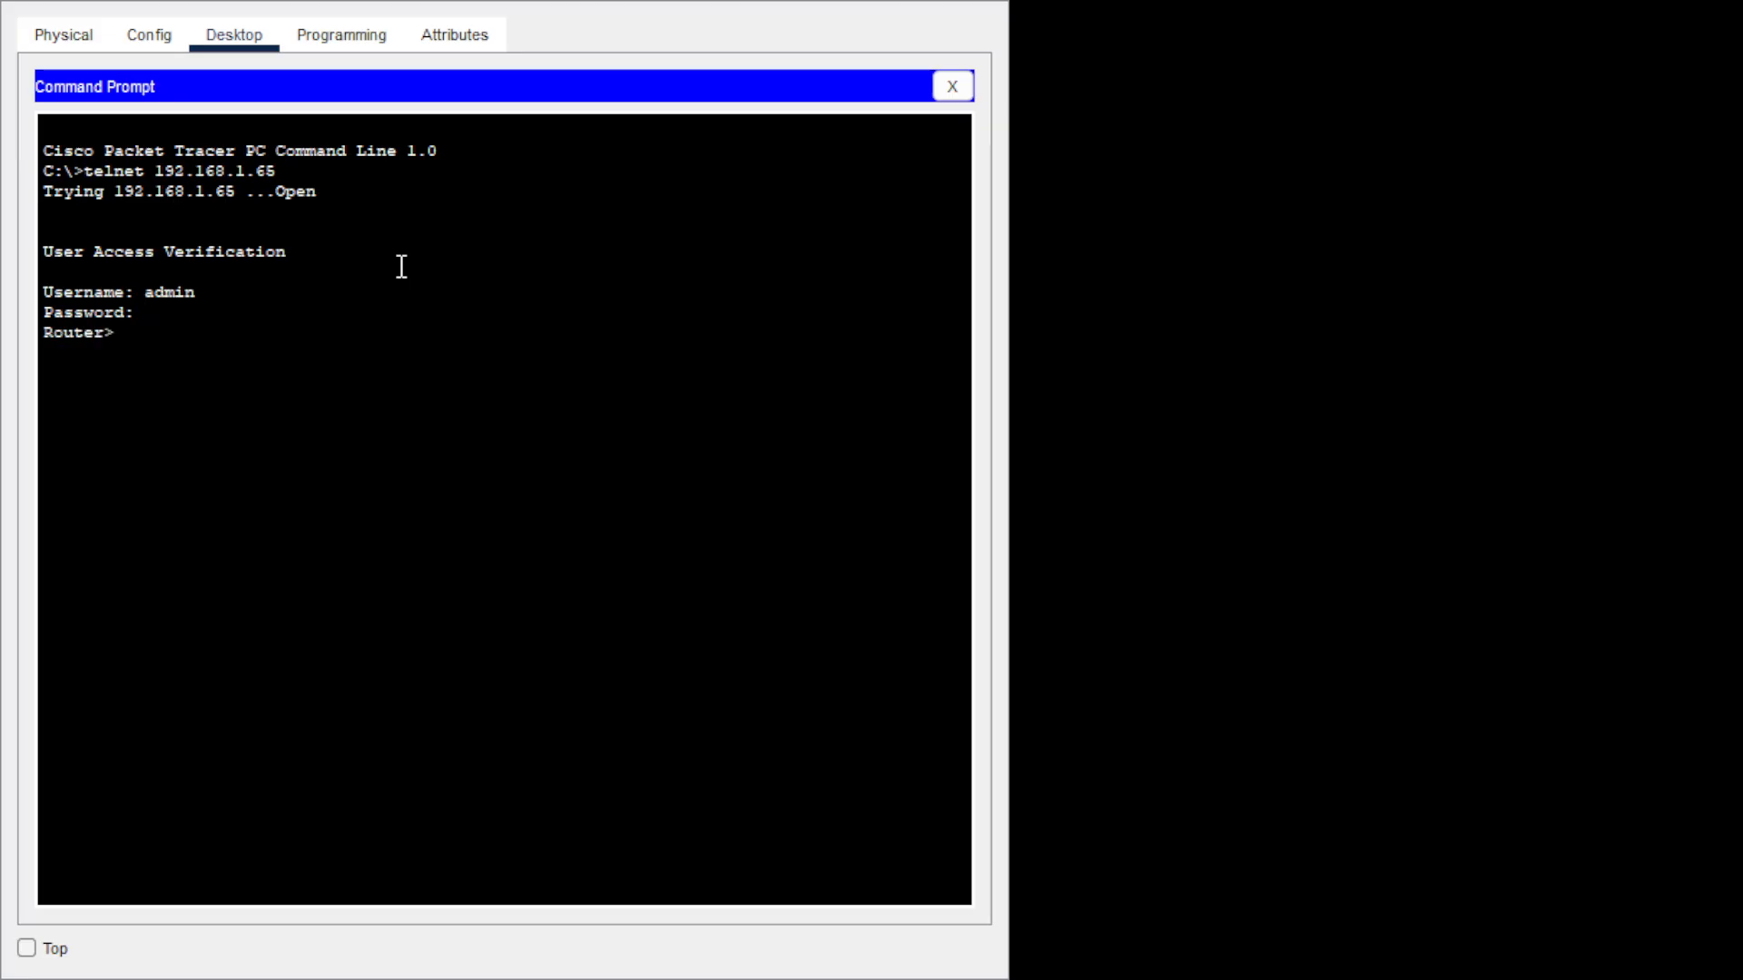
type("en")
key("Return")
key("Return")
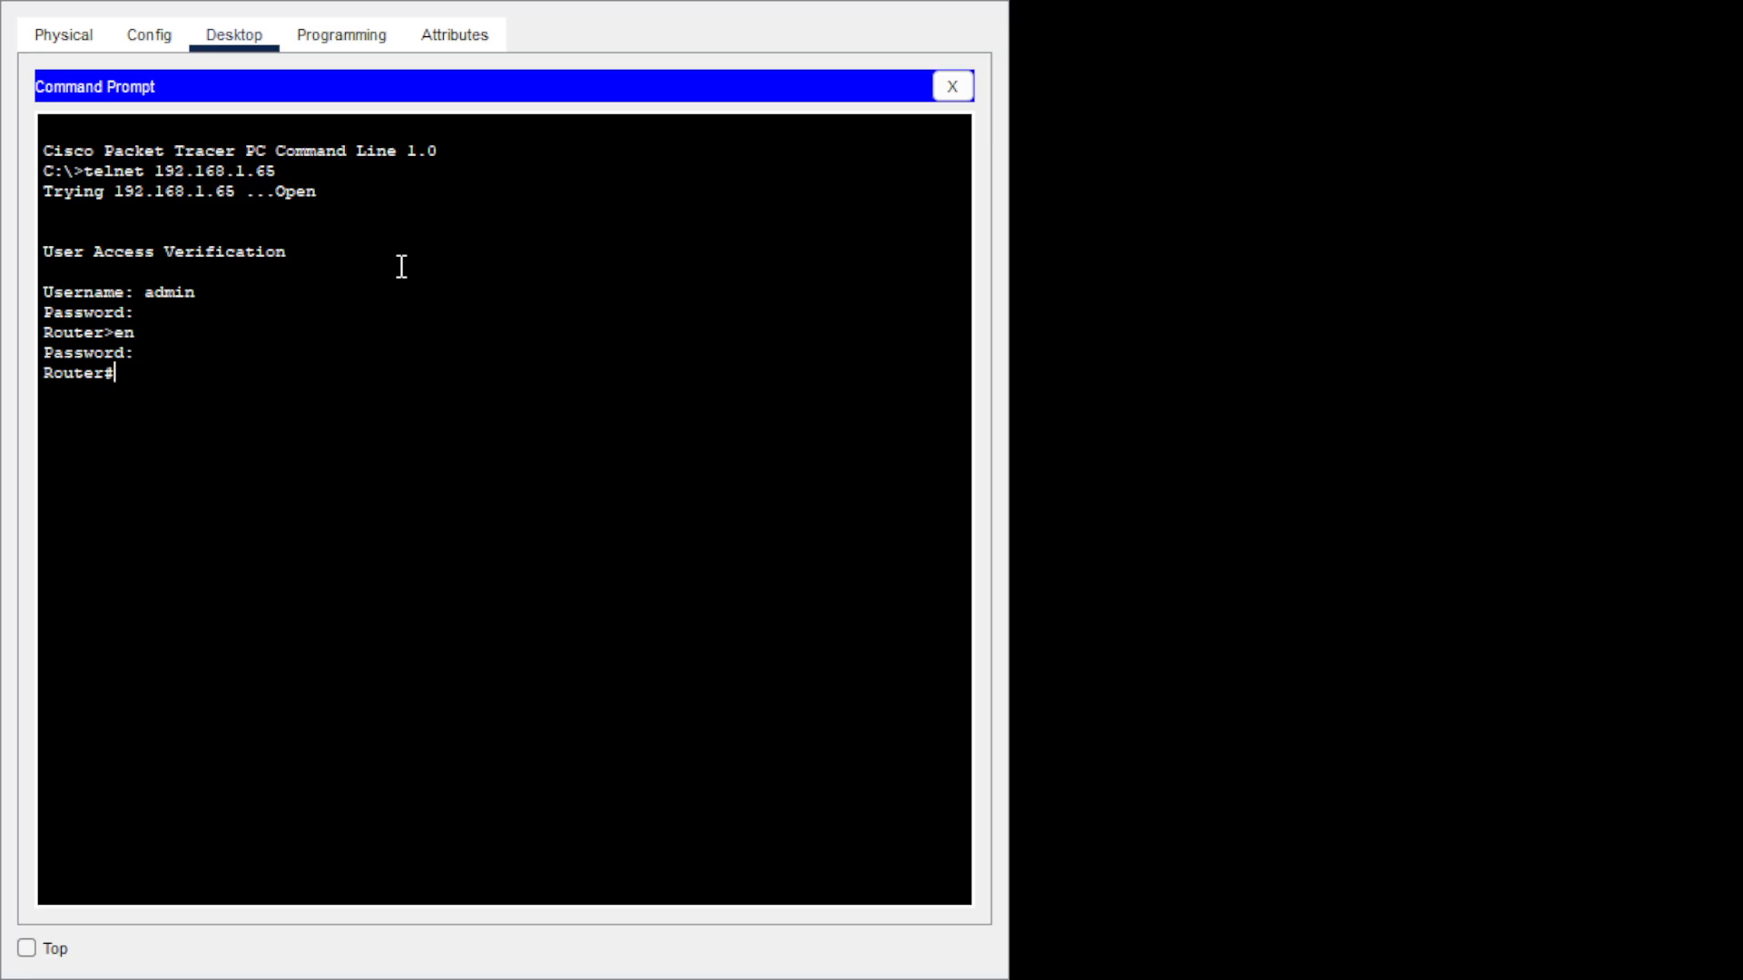
type("config t")
key("Return")
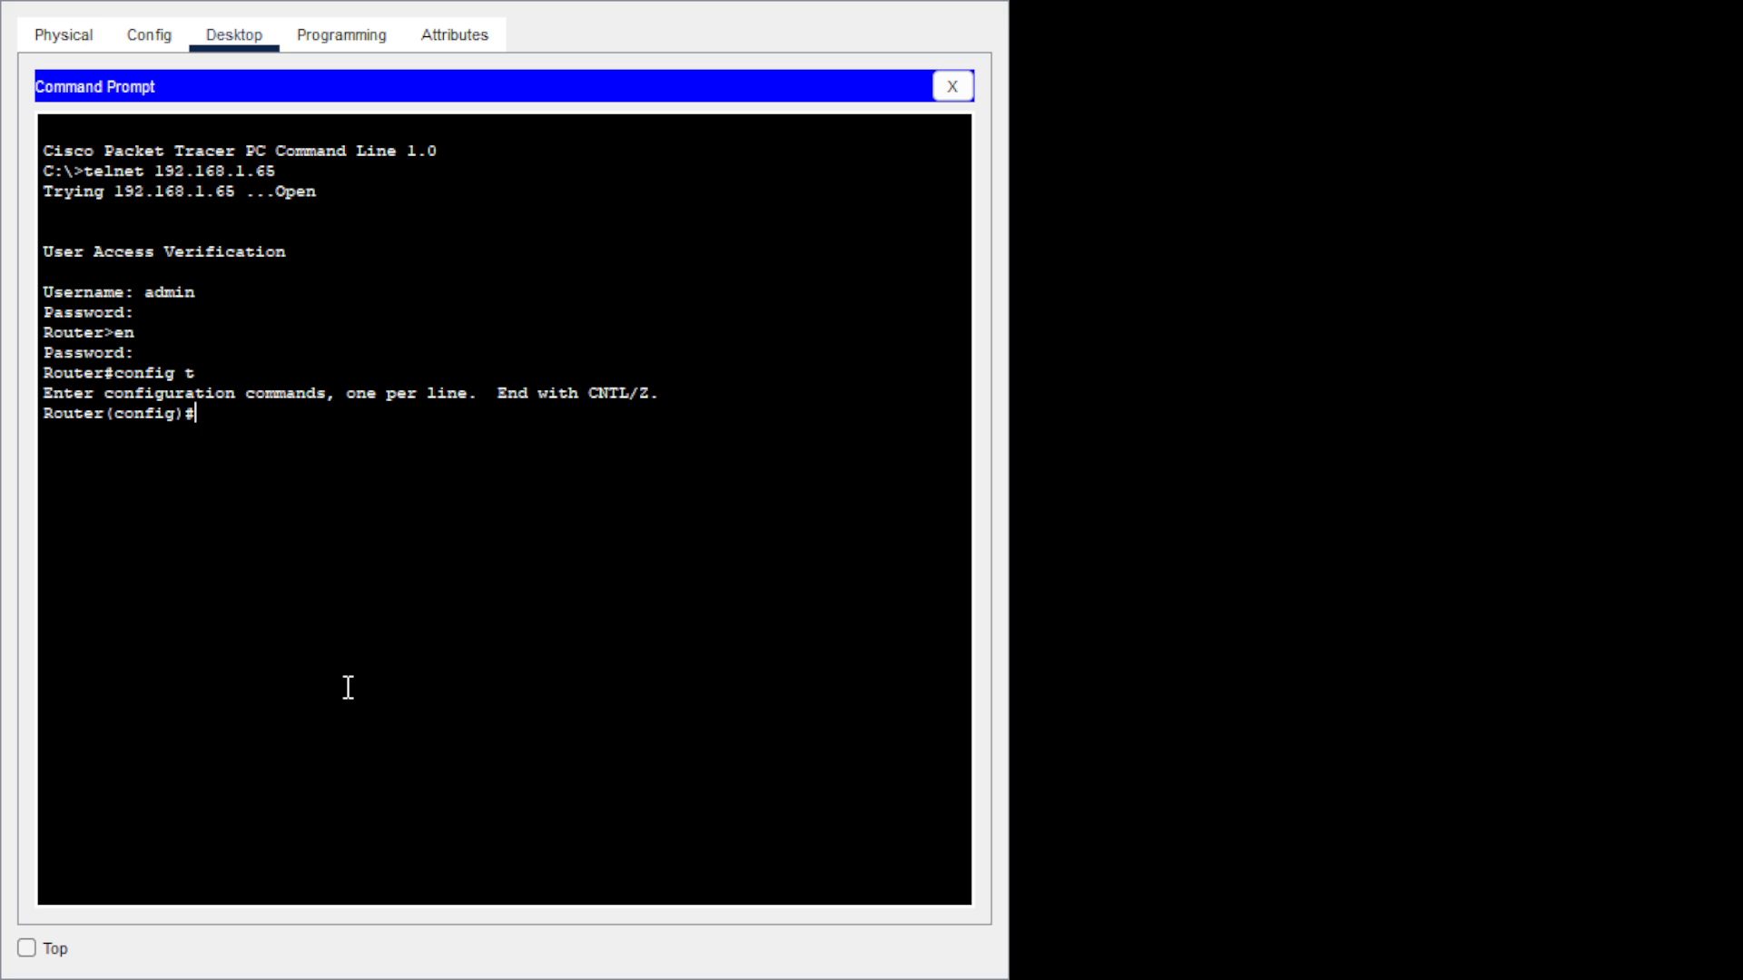
Assign 10.0.0.2 255.255.255.252 to serial 0/1/0 on the 192.168.1.65 router, enable it, and exit.
type("int se0/1/0")
key("Return")
type("ip add")
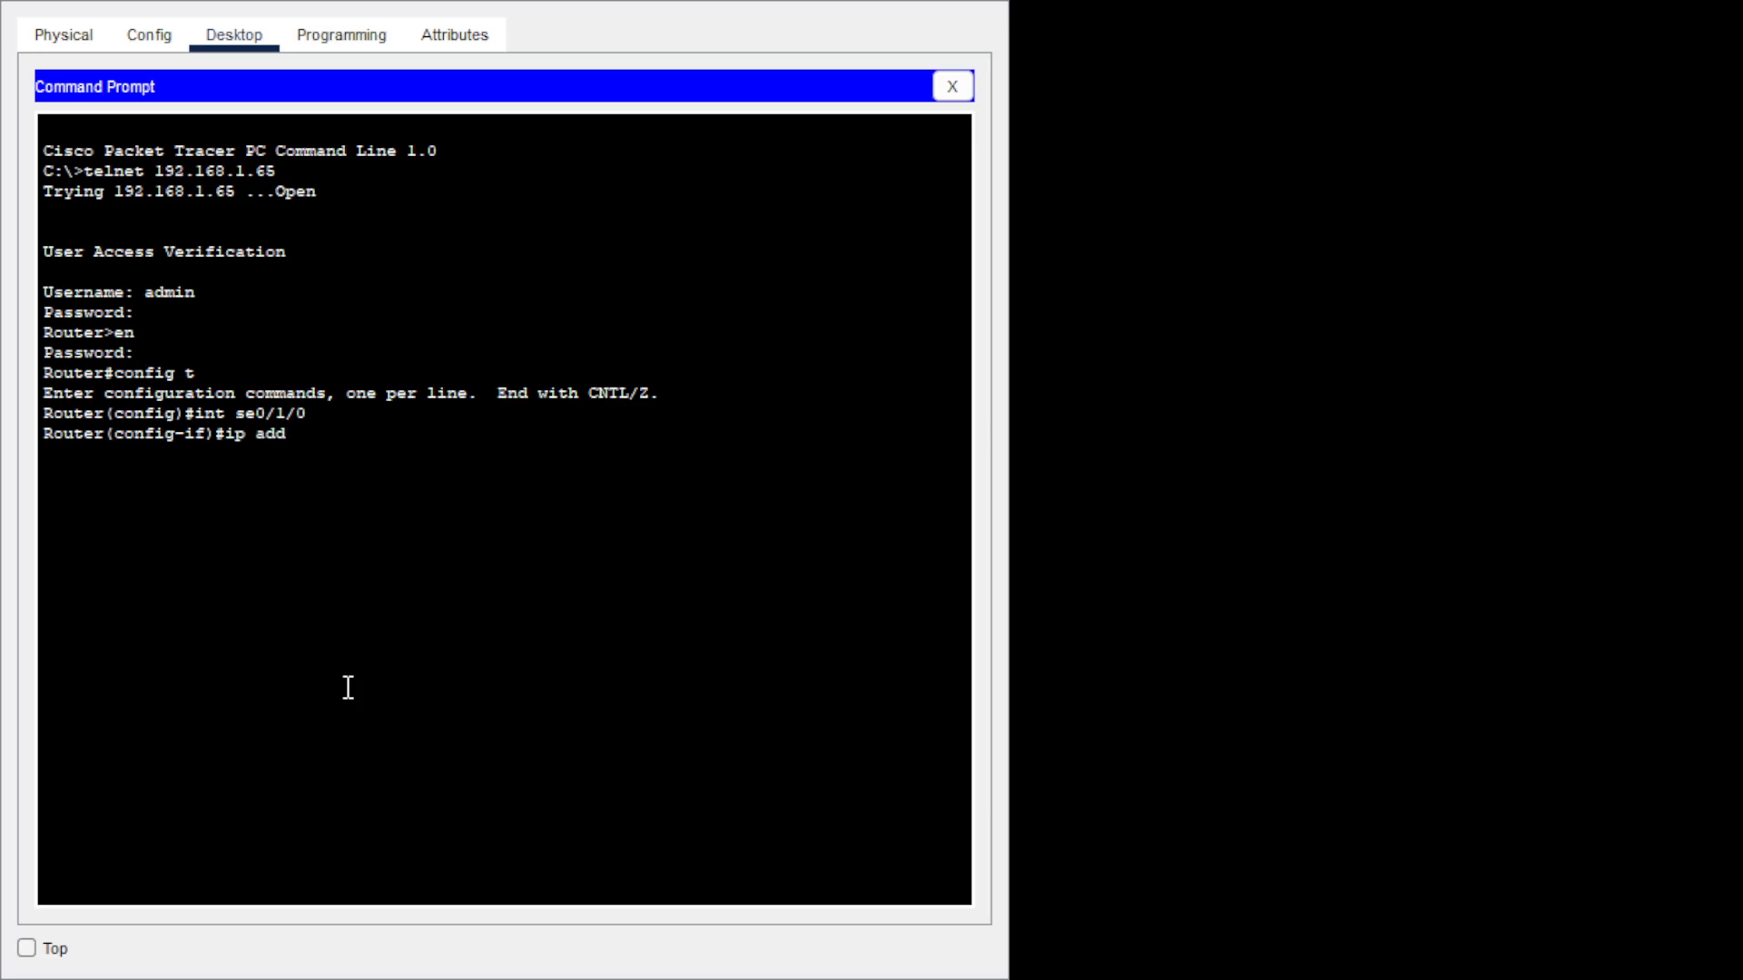
type(" 10.0.0.2 255.255.255")
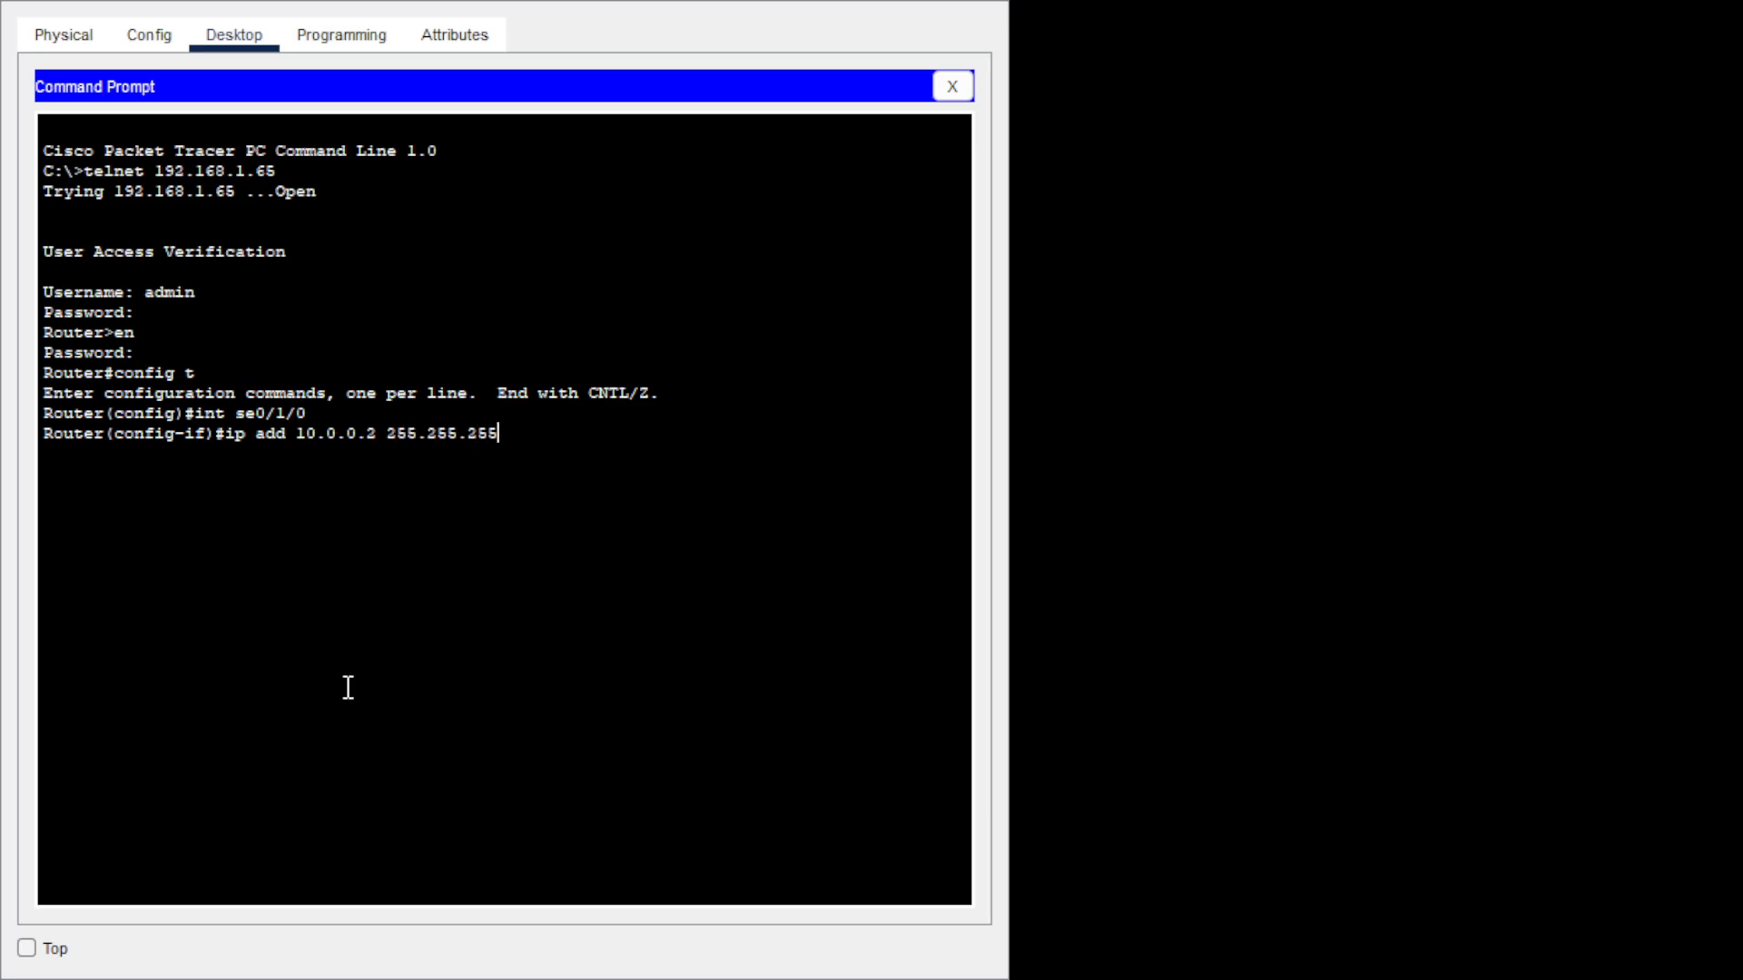
type(".252")
key("Return")
type("no sh")
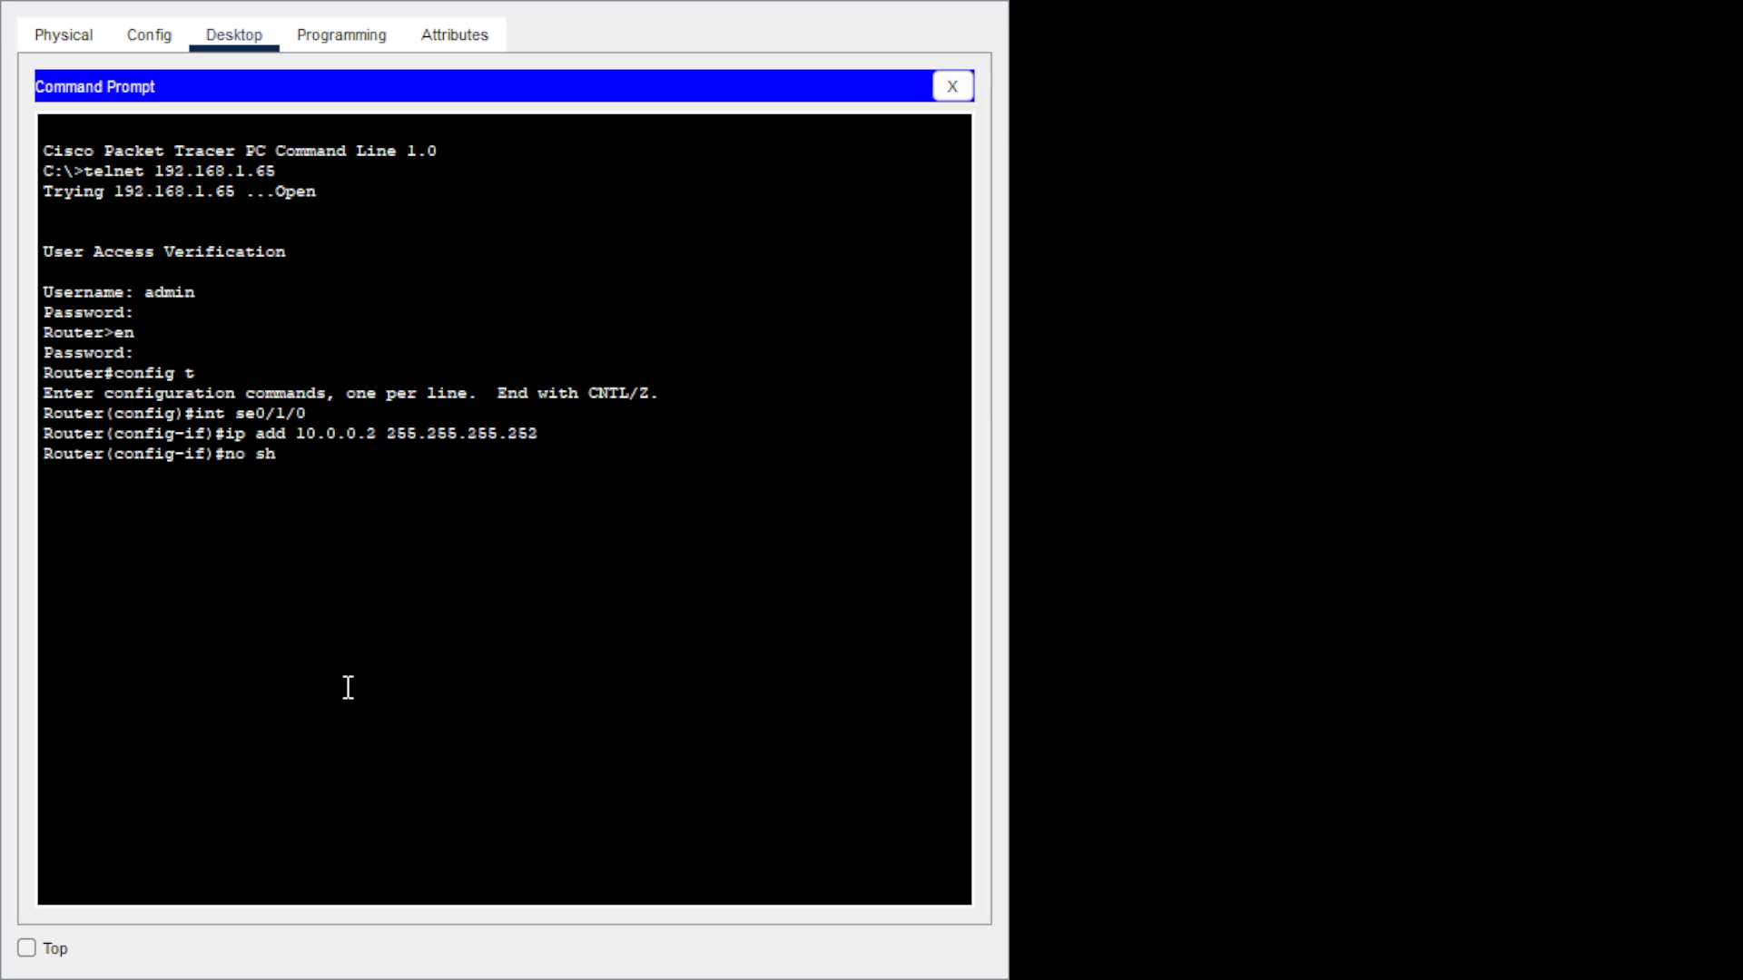
key("Tab")
key("Return")
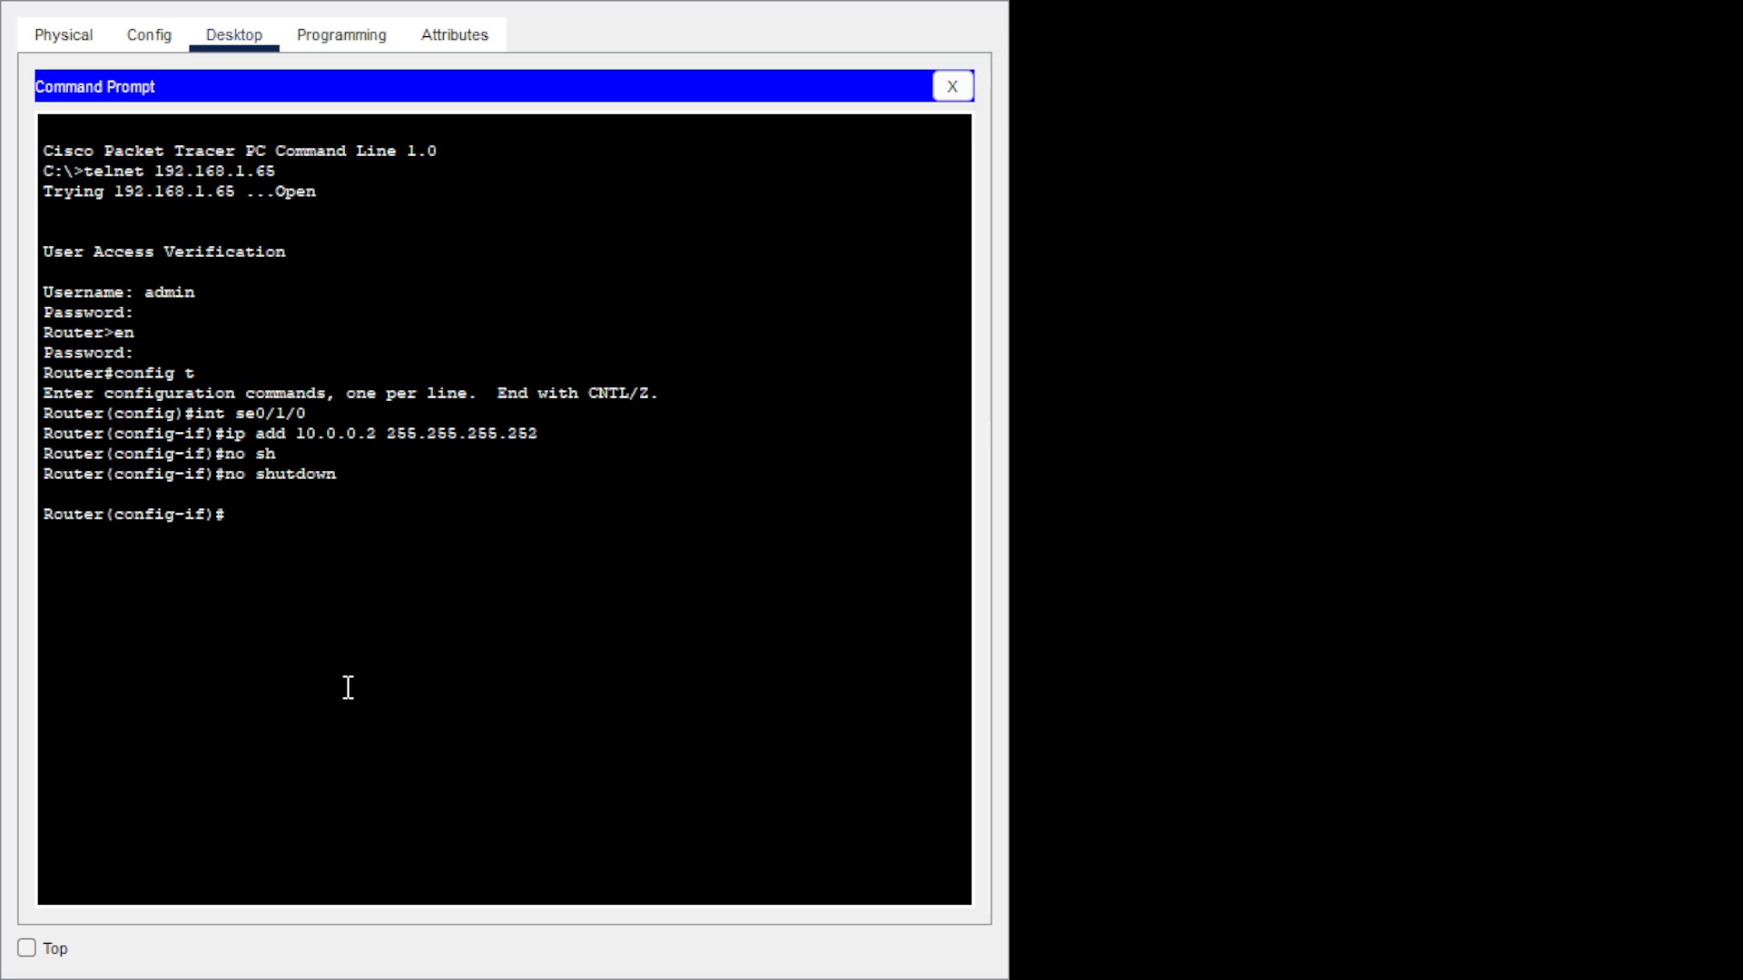
type("exit")
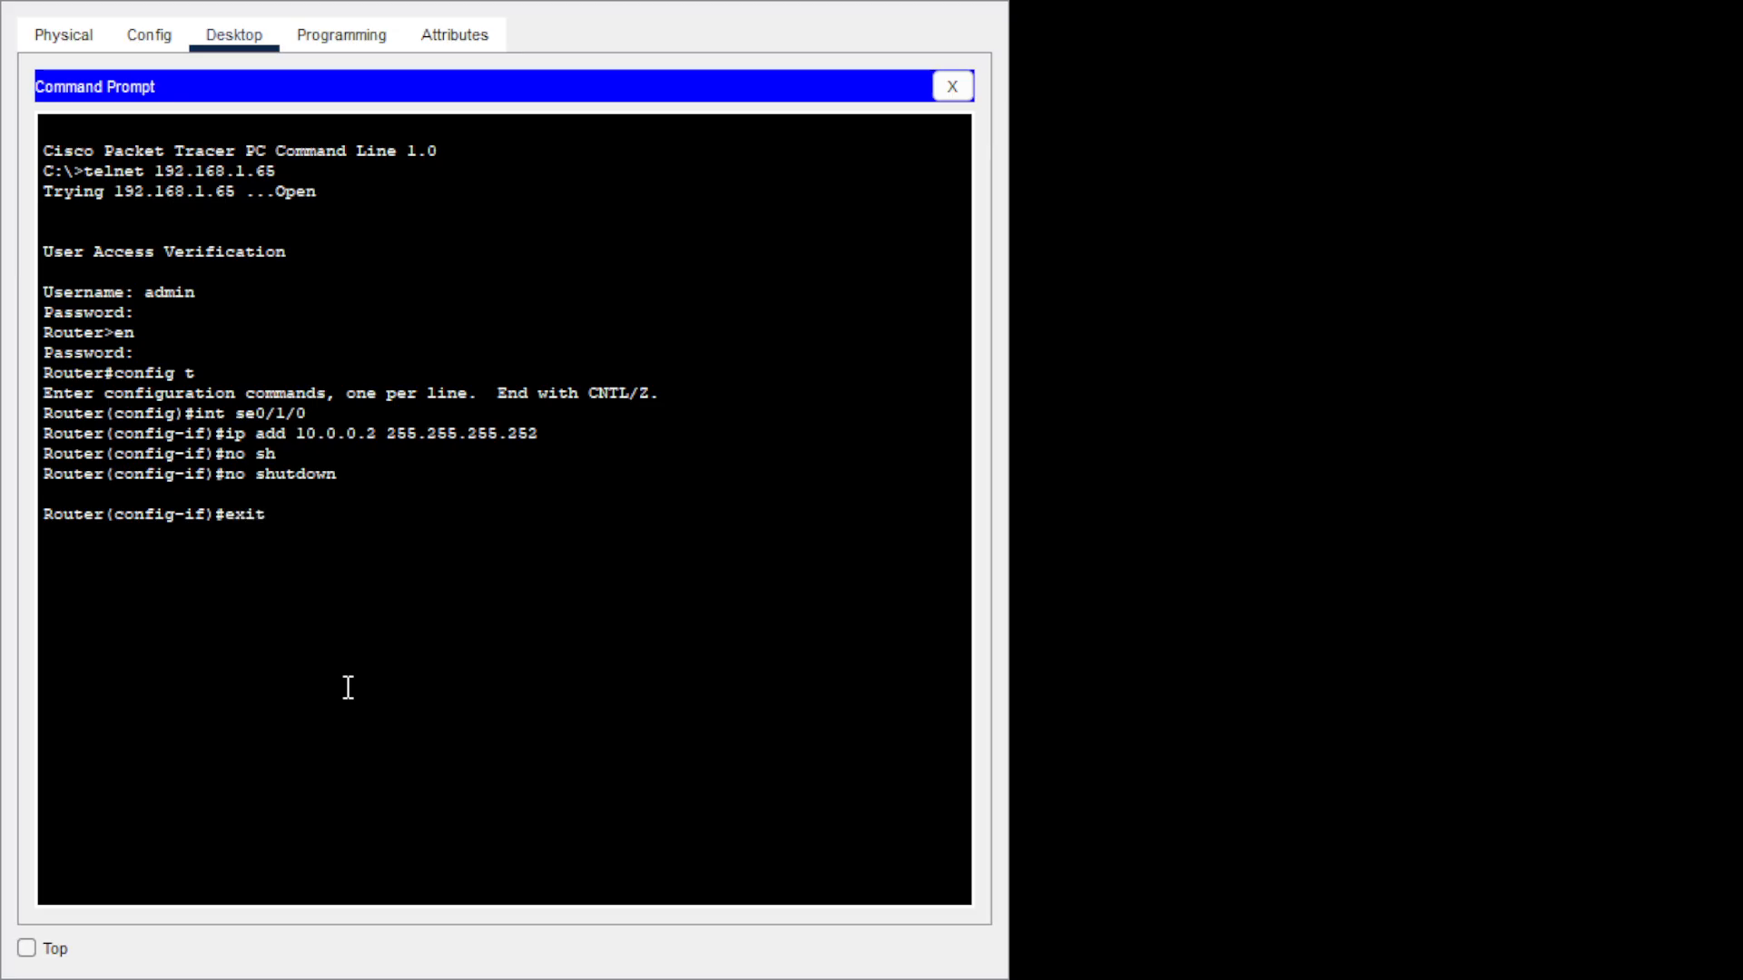
key("Return")
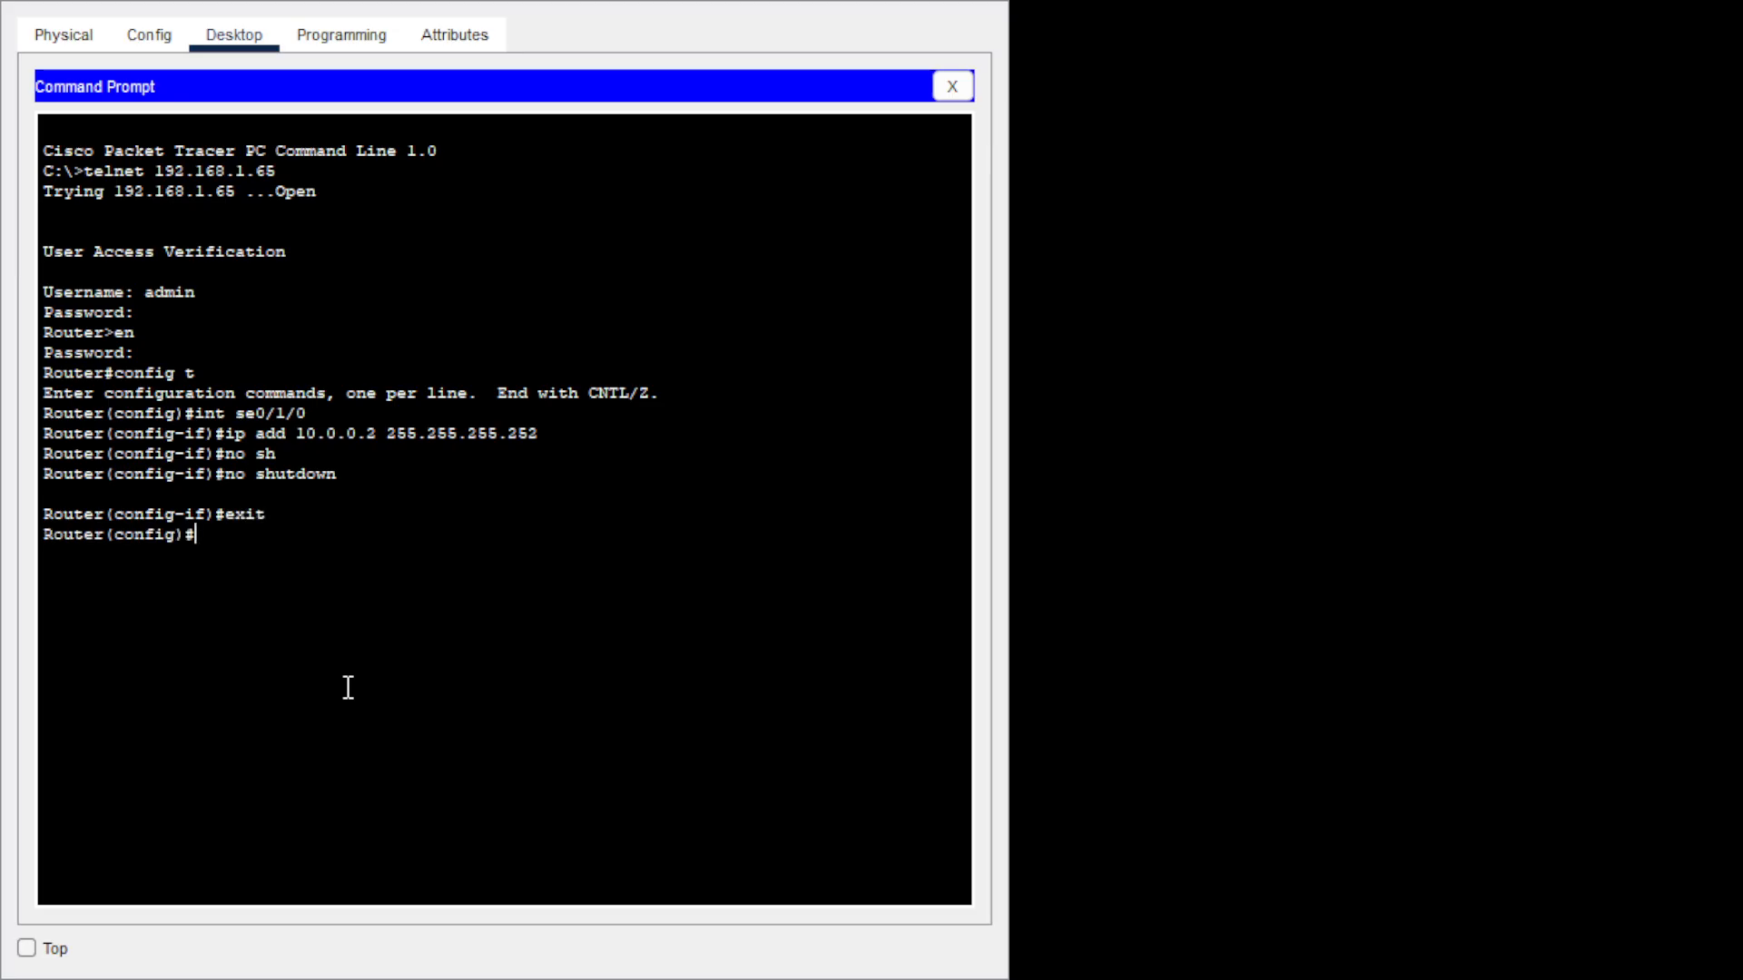
type("int se0/1/1")
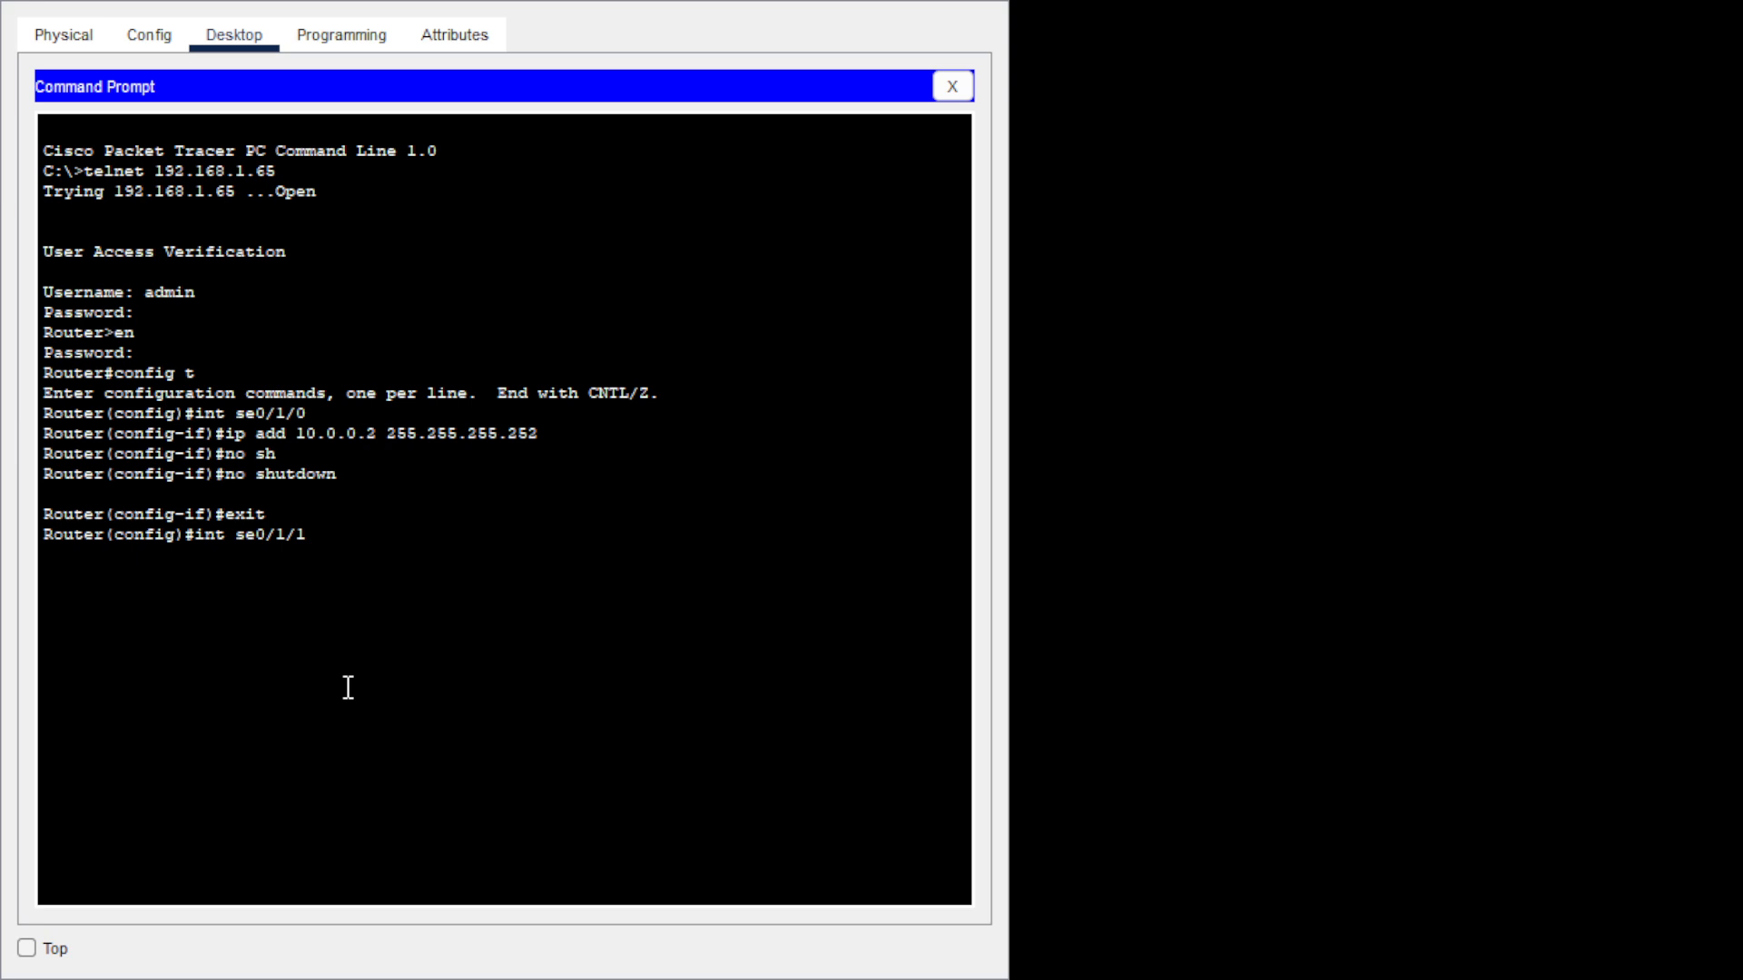
Assign 10.0.0.6 255.255.255.252 to serial 0/1/1, bring it up with no shutdown, and return to global config.
key("Return")
type("ip ad")
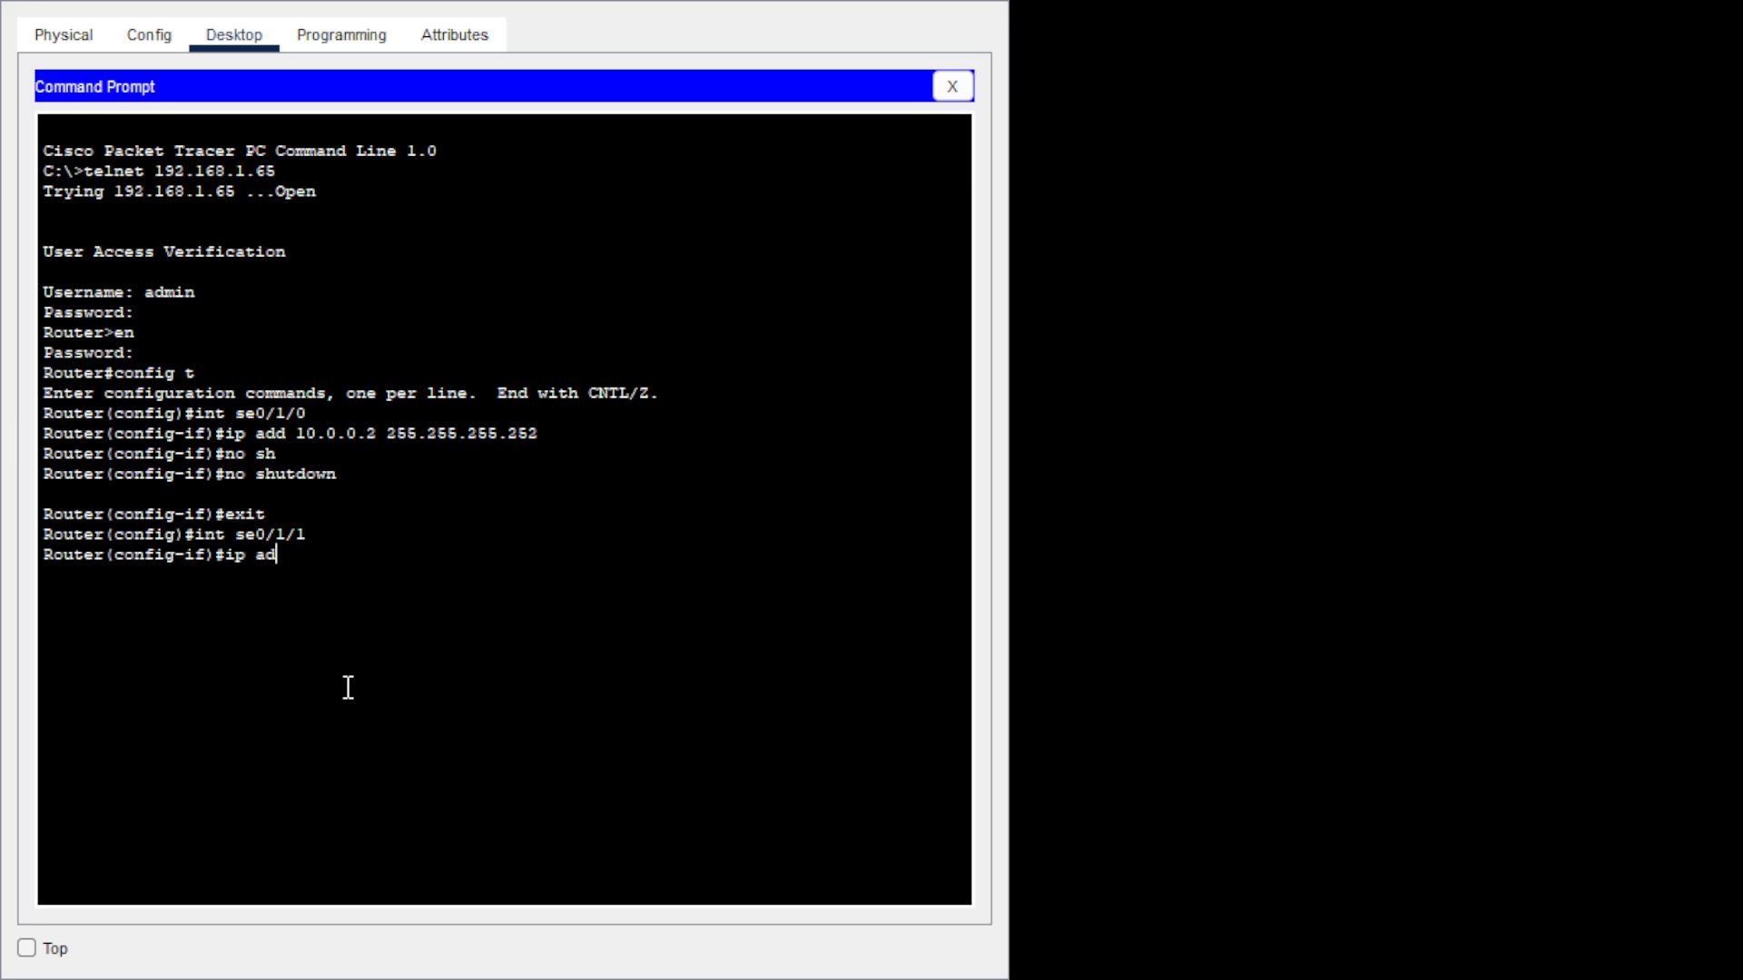
type("d 10.0.0.6 255.255.255.25")
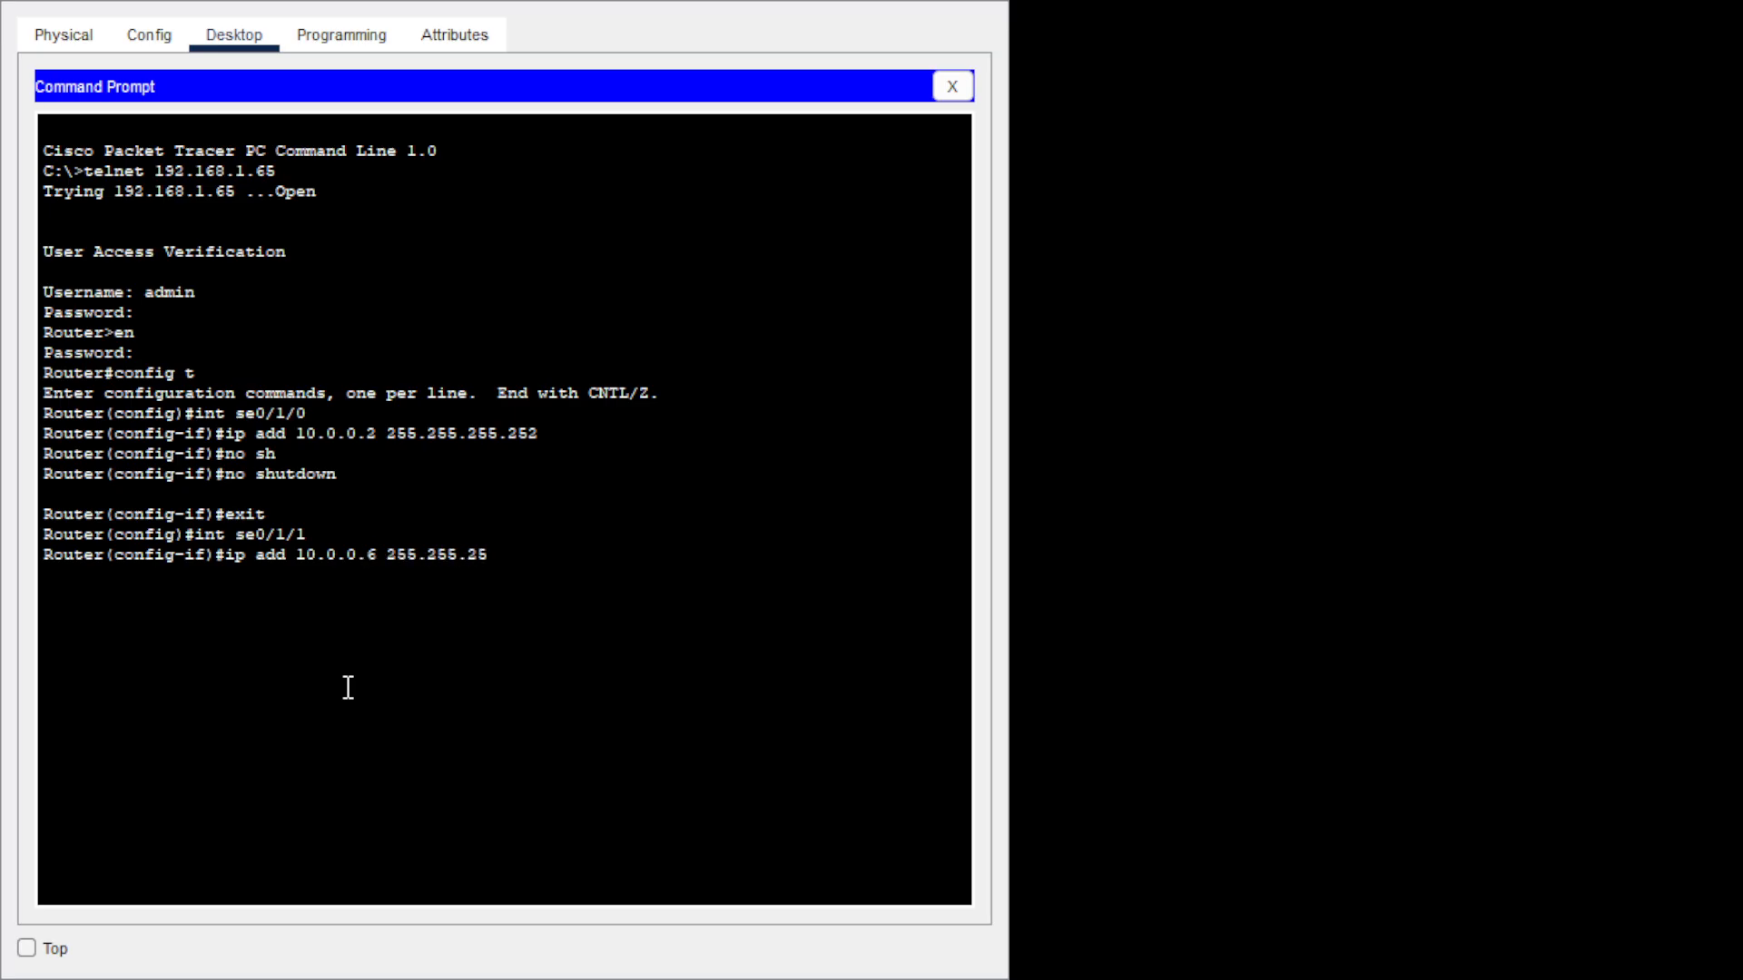
type("2")
key("Return")
type("no s")
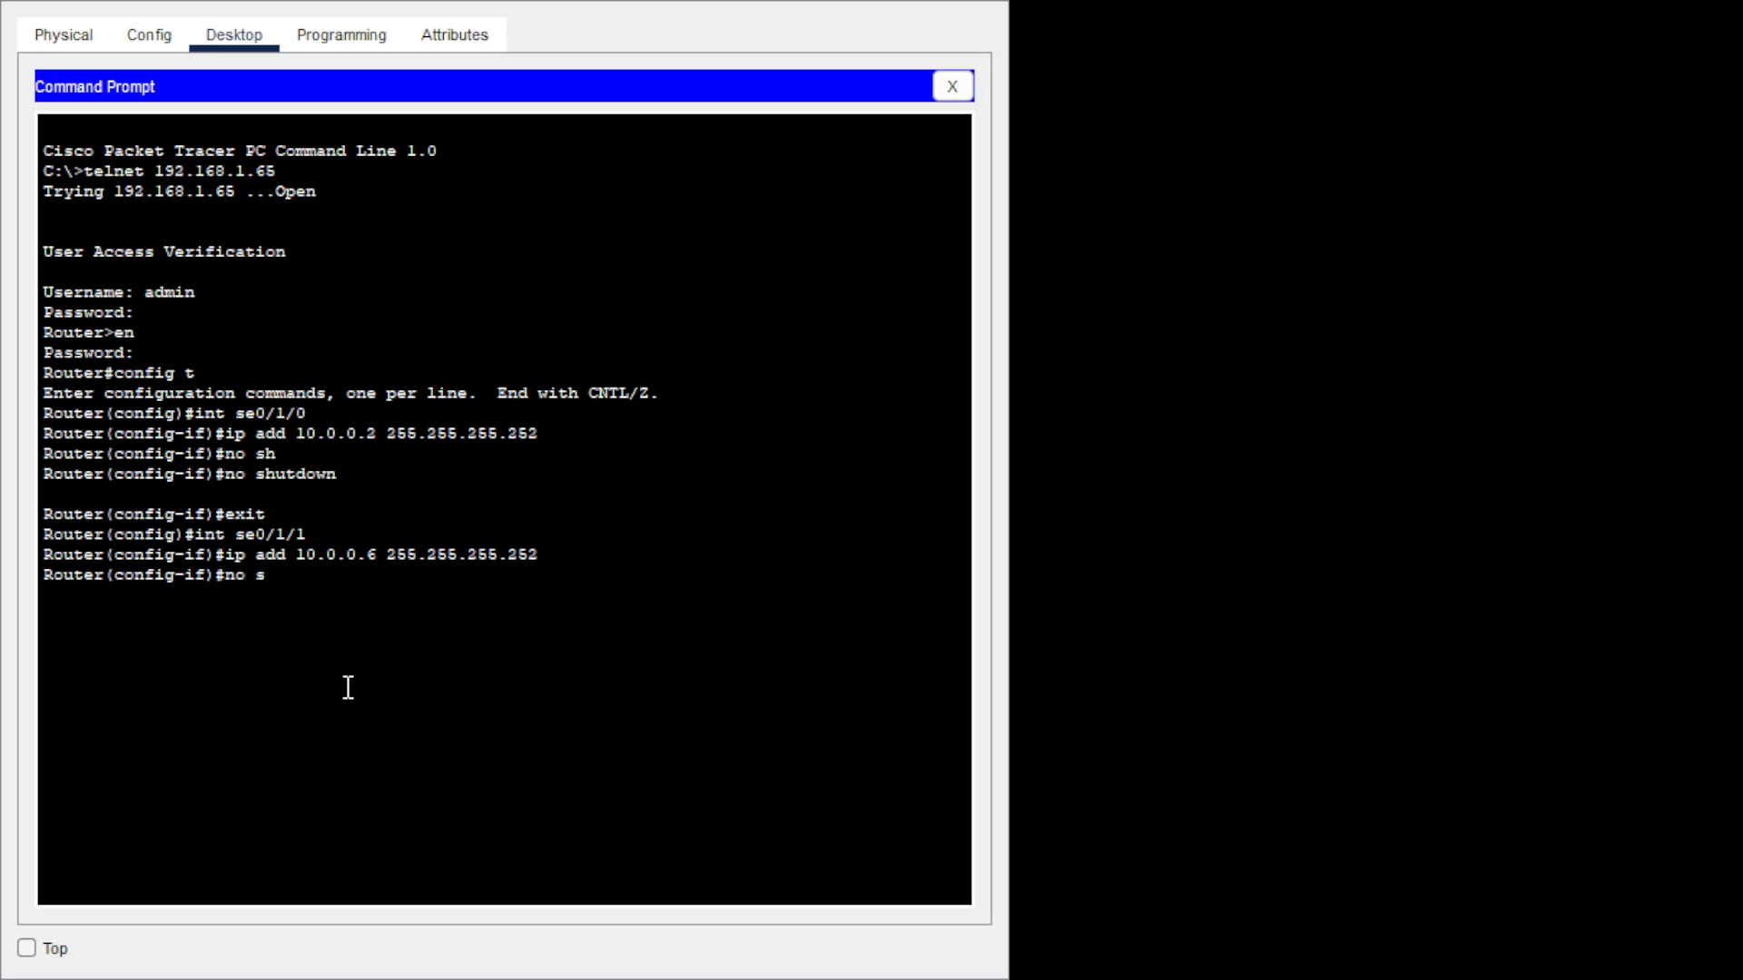
type("h")
key("Tab")
key("Return")
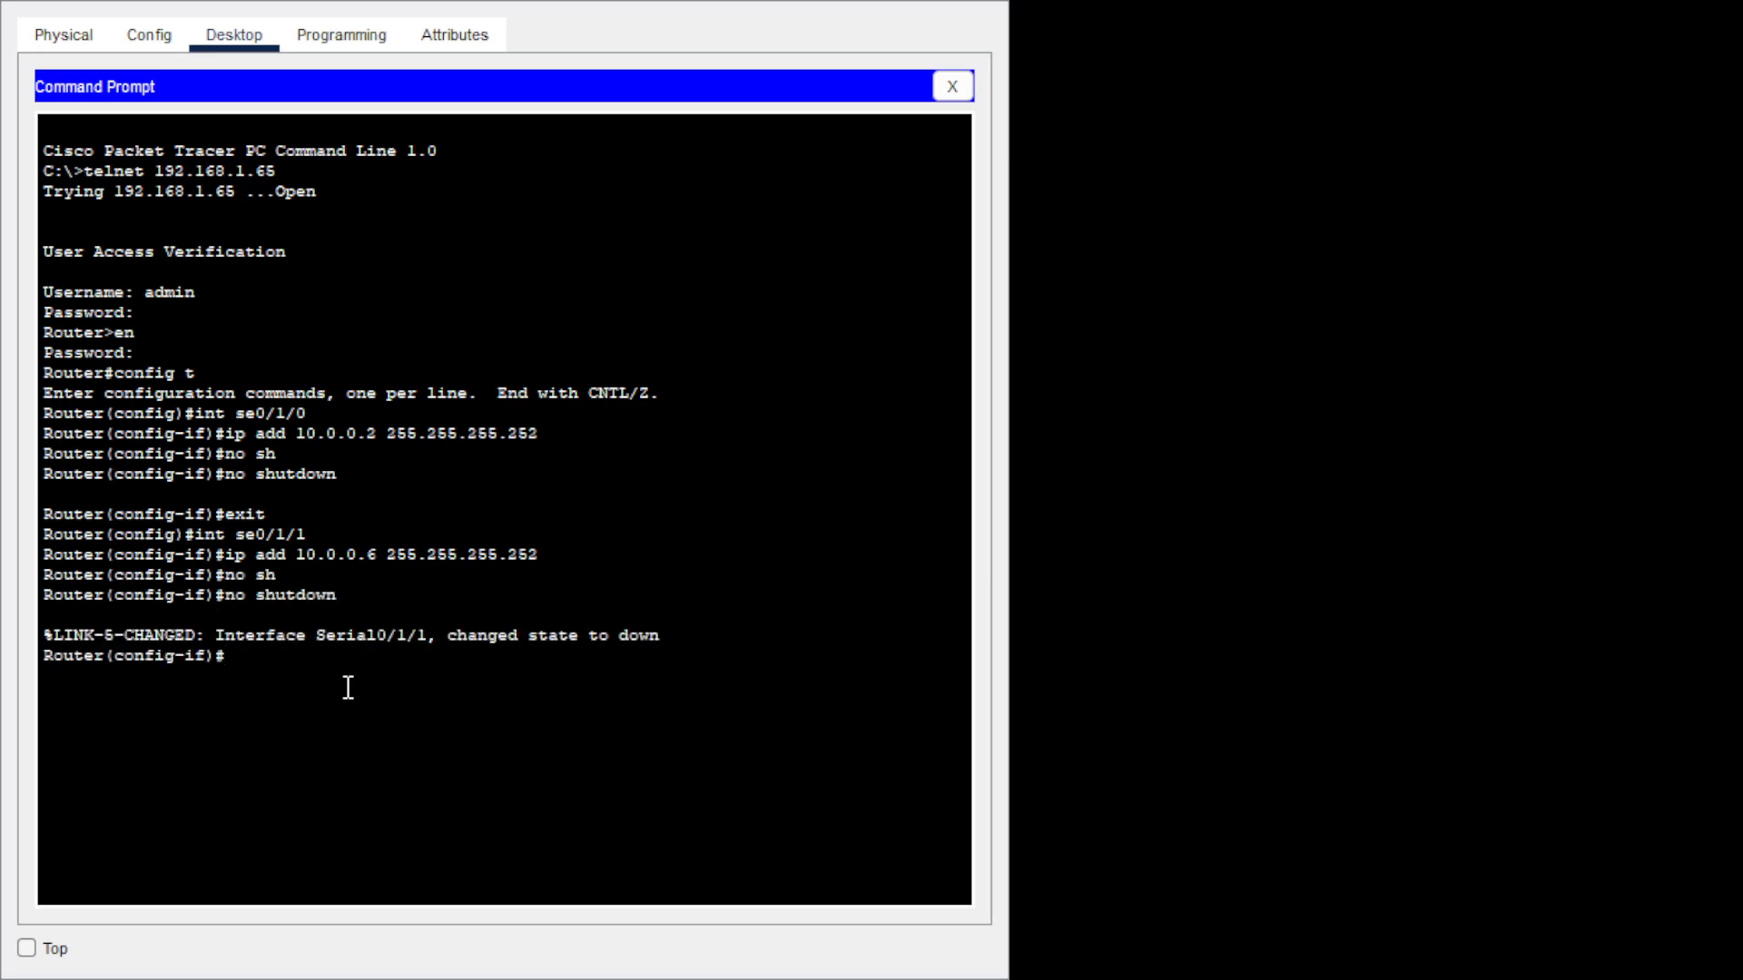
type("exit")
key("Return")
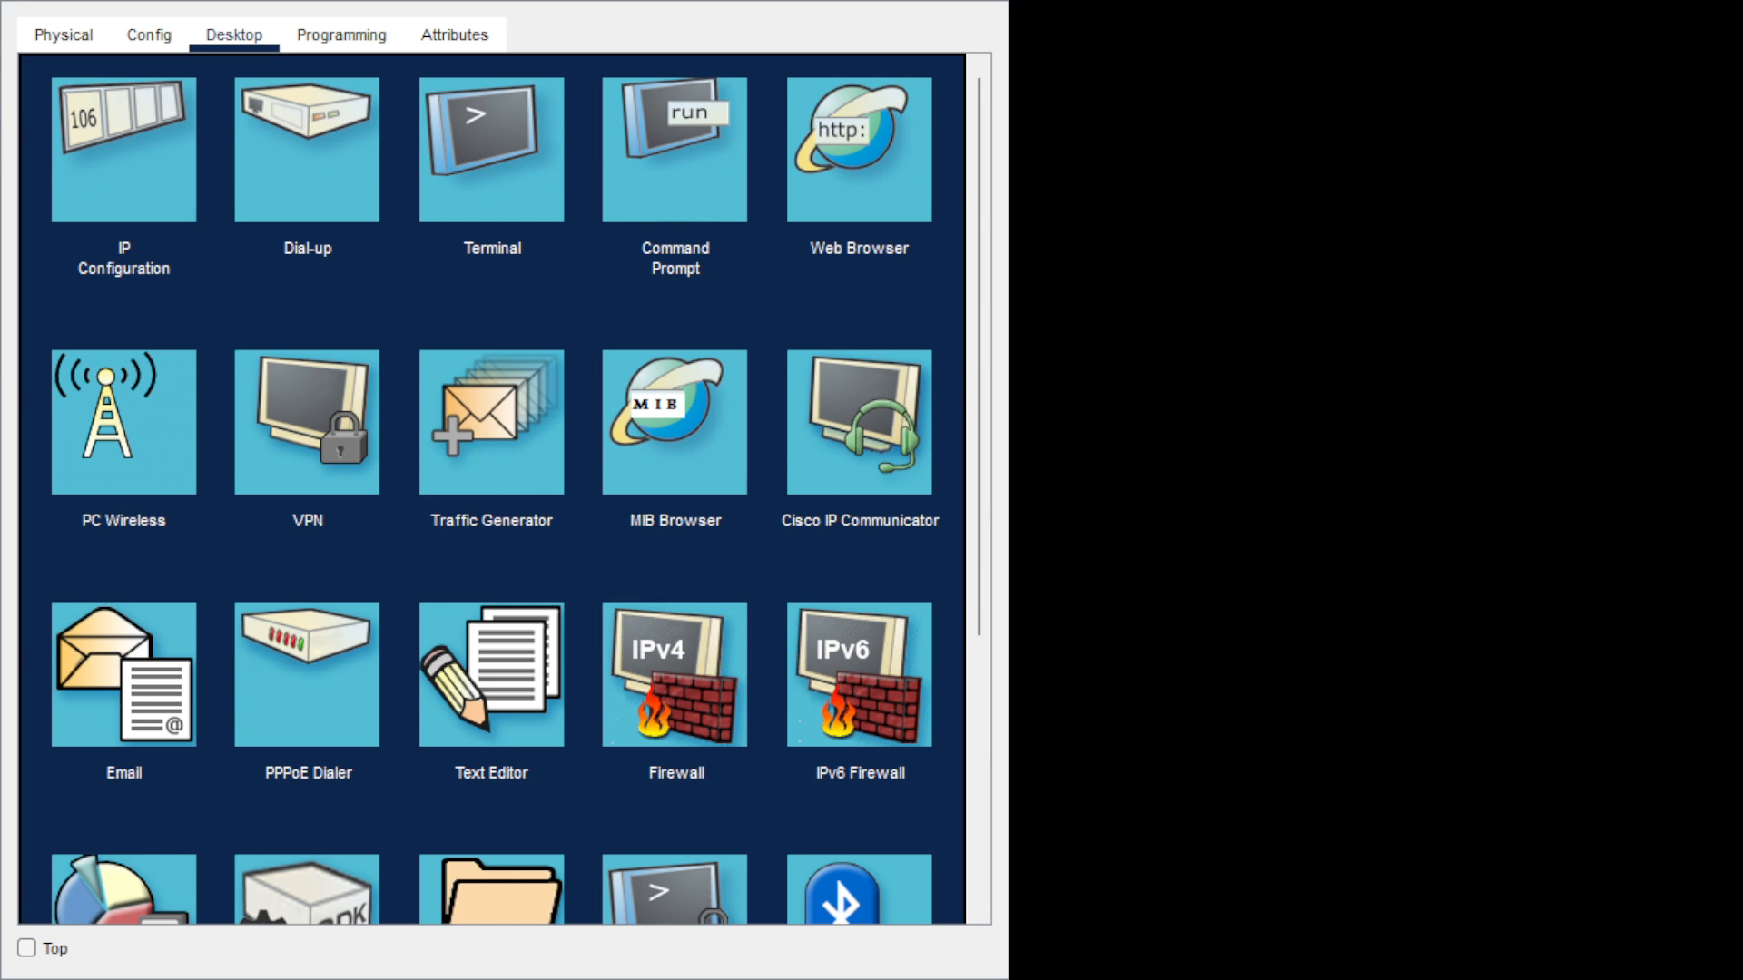
Open Command Prompt from the PC's Desktop tab and telnet to 192.168.3.1, logging in with the username and password.
left_click(1007, 858)
left_click(692, 159)
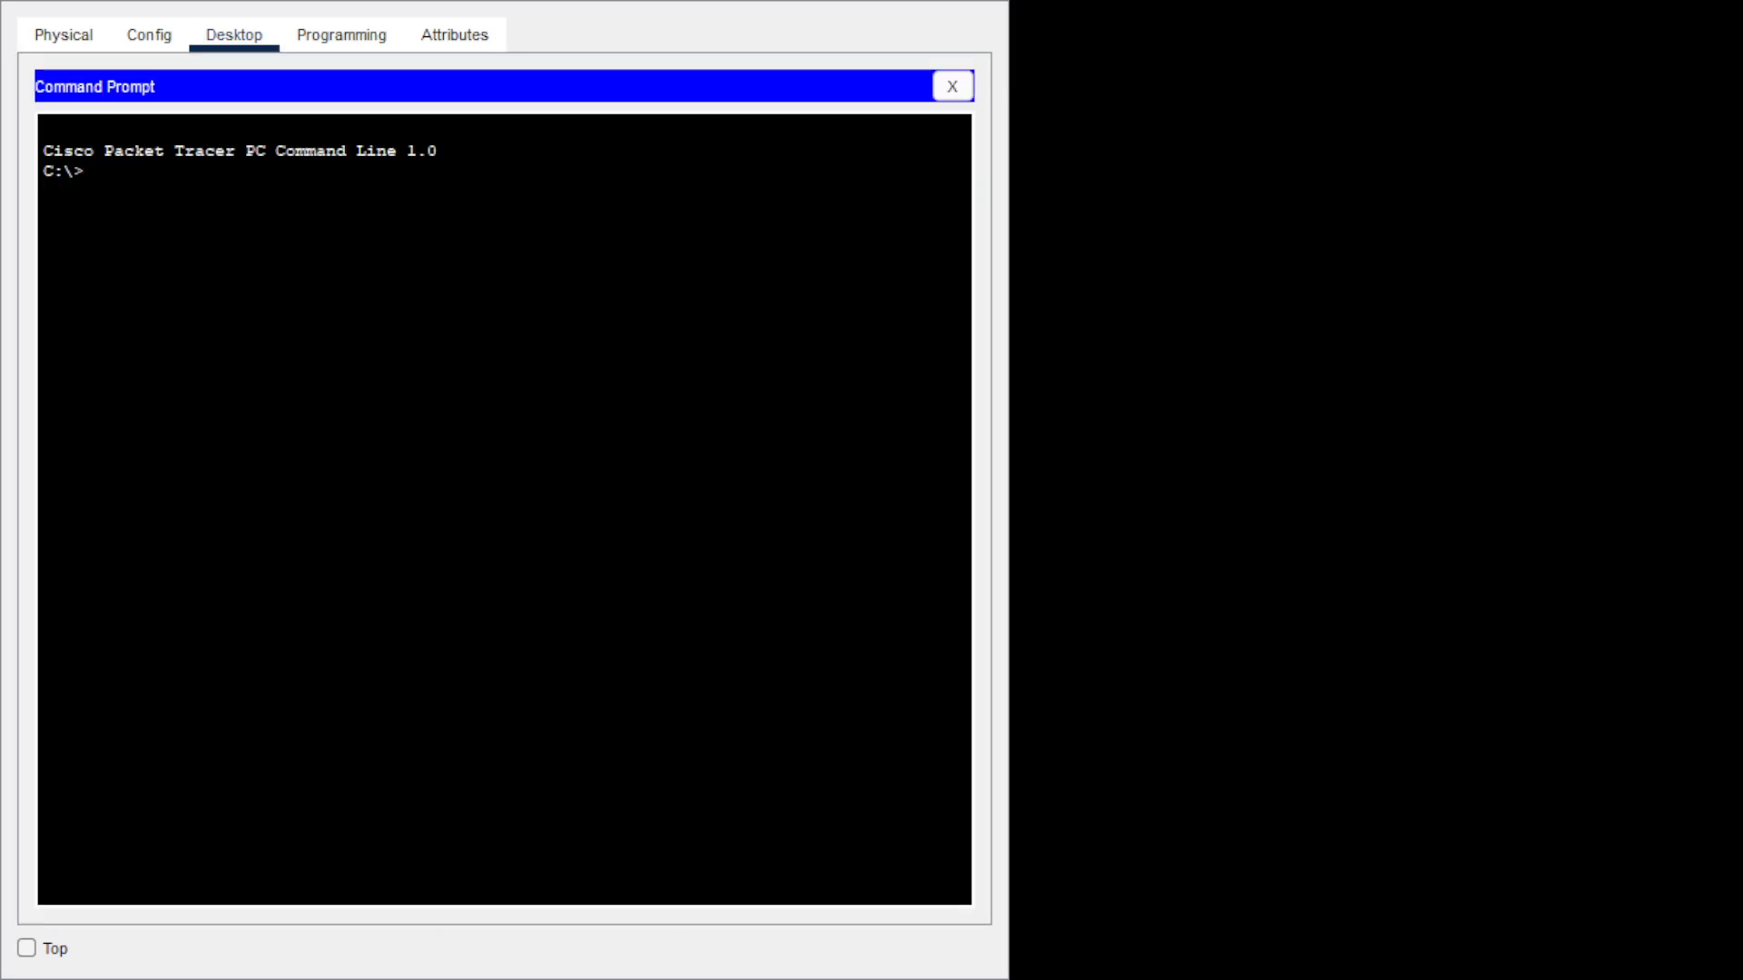
type("telnet 192.168.3.1")
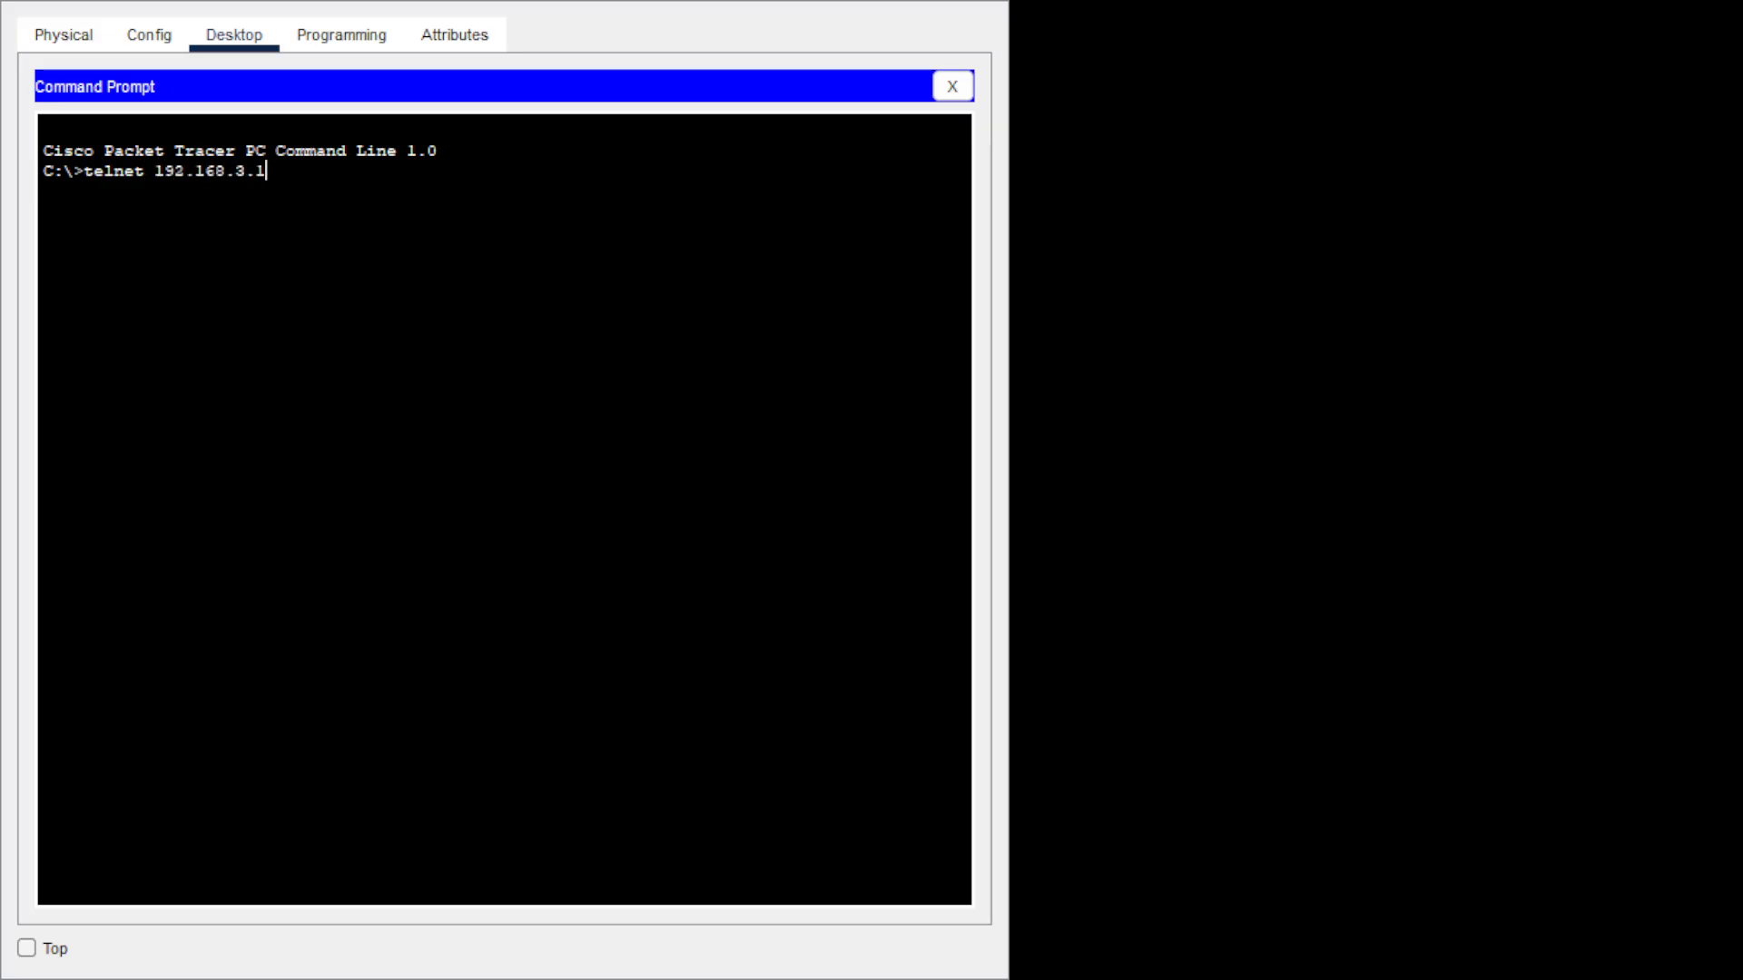
key("Return")
type("admin")
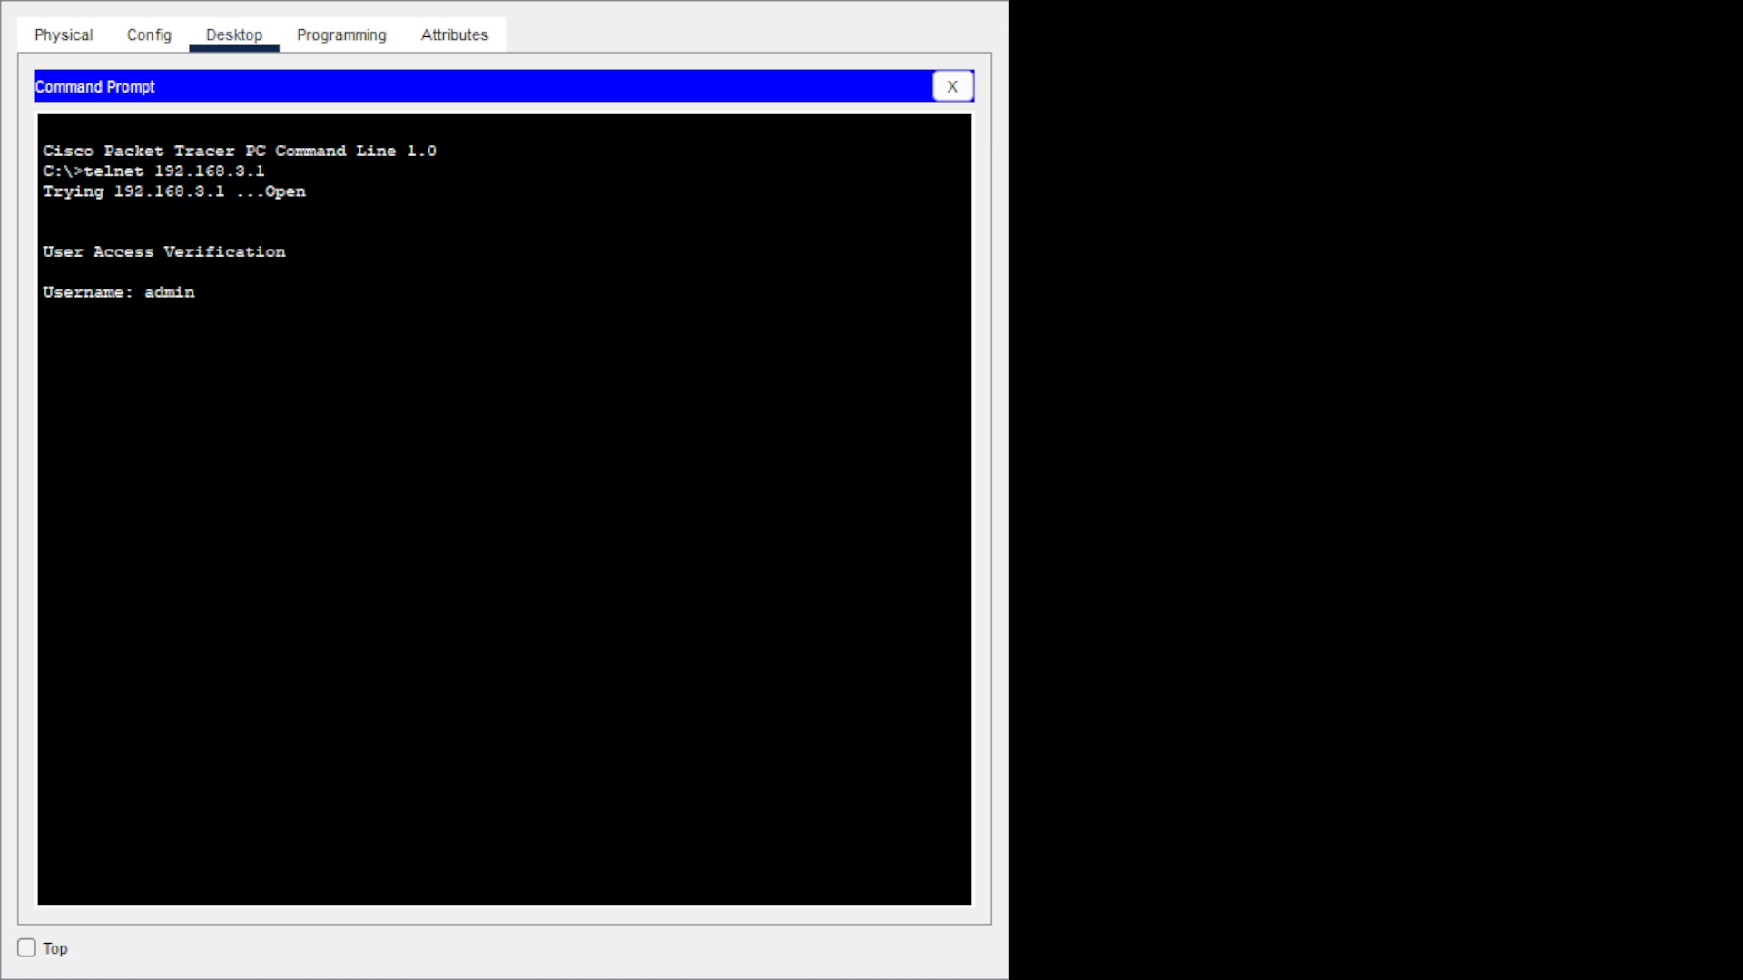
key("Return")
key("Return")
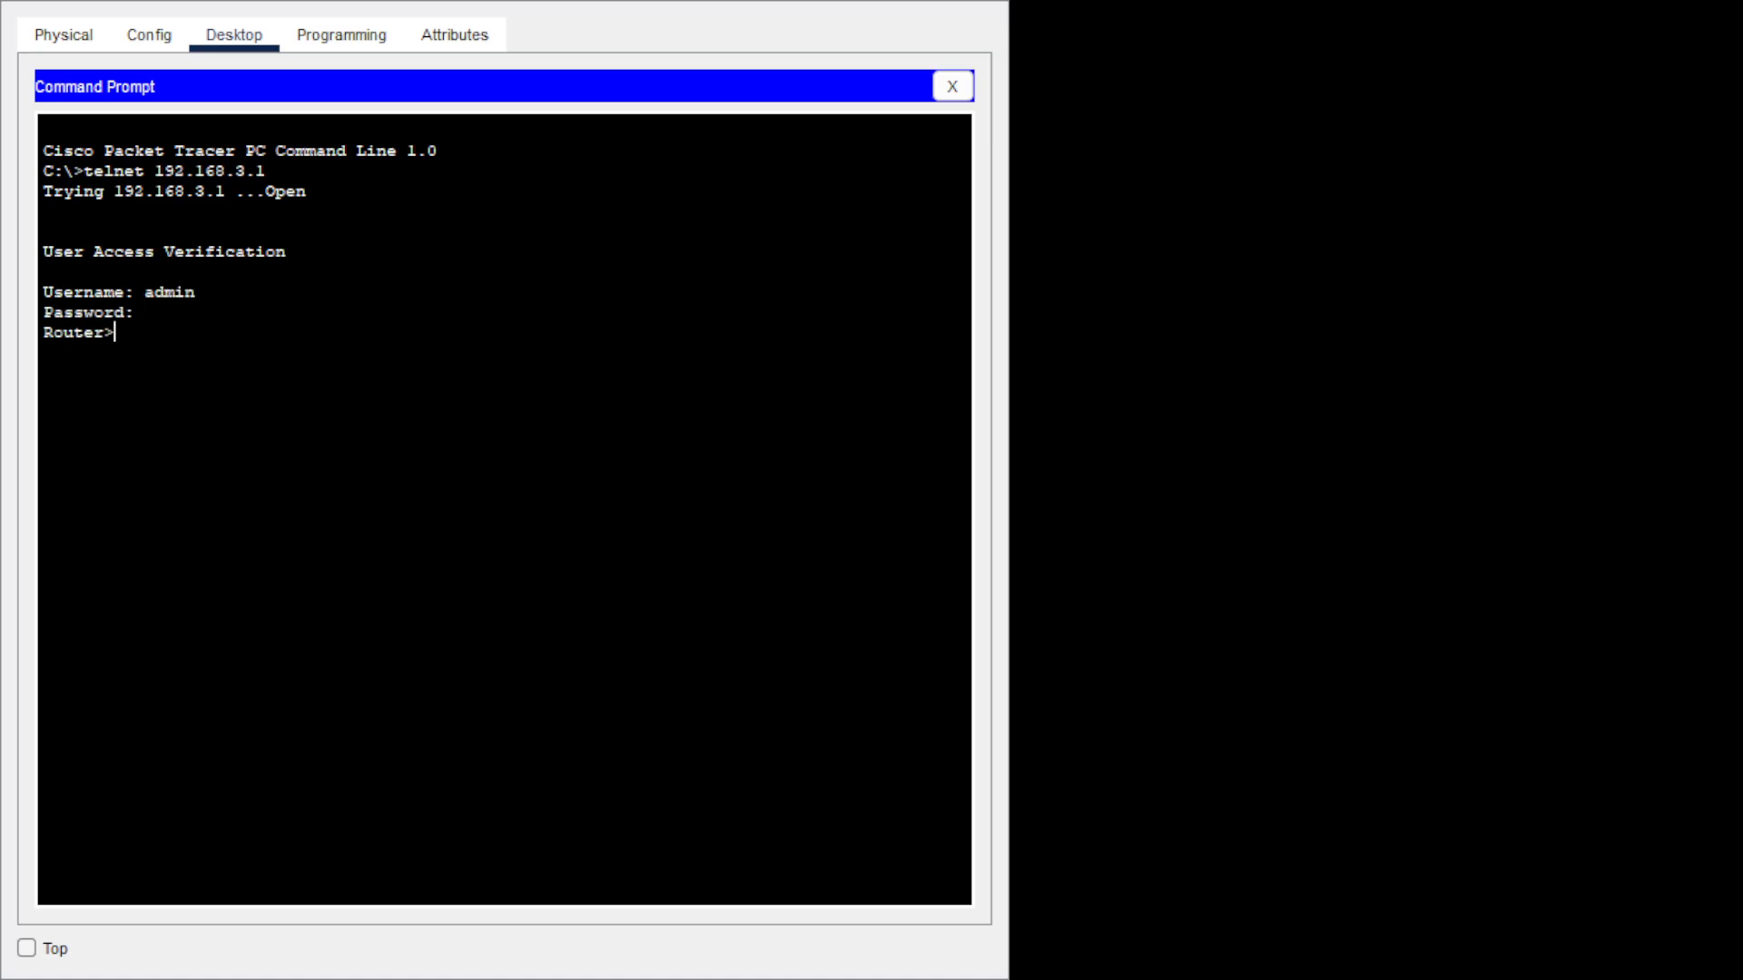
Enter privileged mode with the enable password, then config t and interface se0/1/0.
type("en")
key("Return")
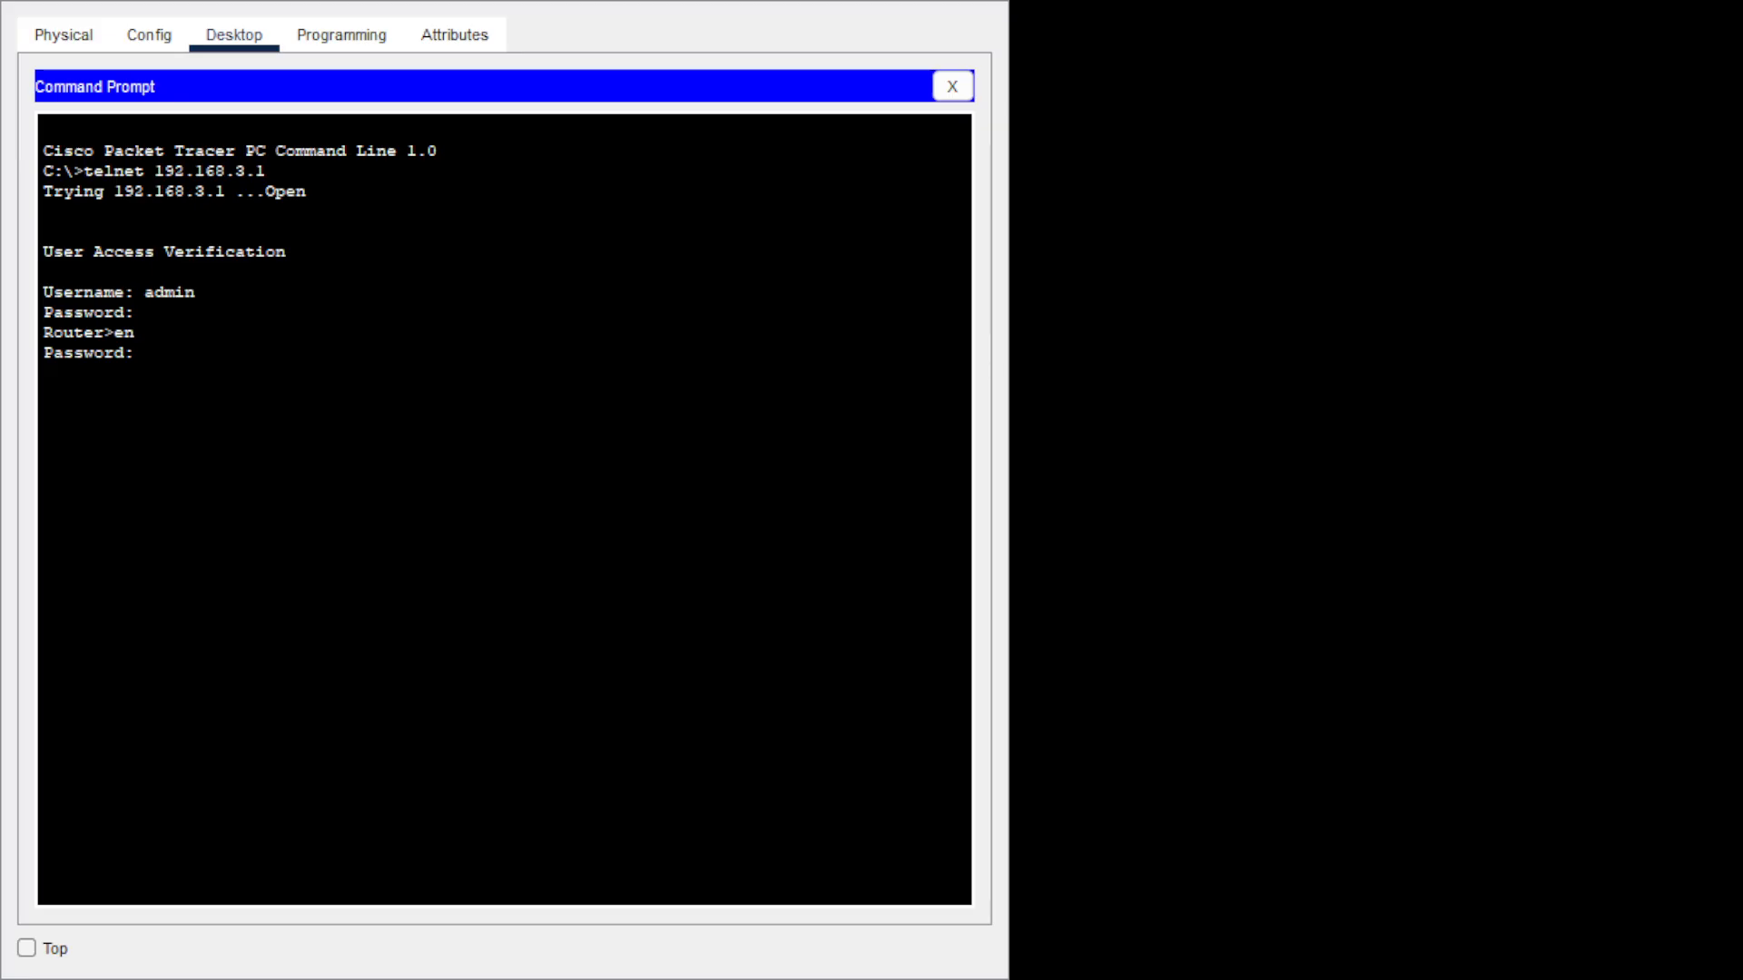
key("Return")
type("config t")
key("Return")
type("int")
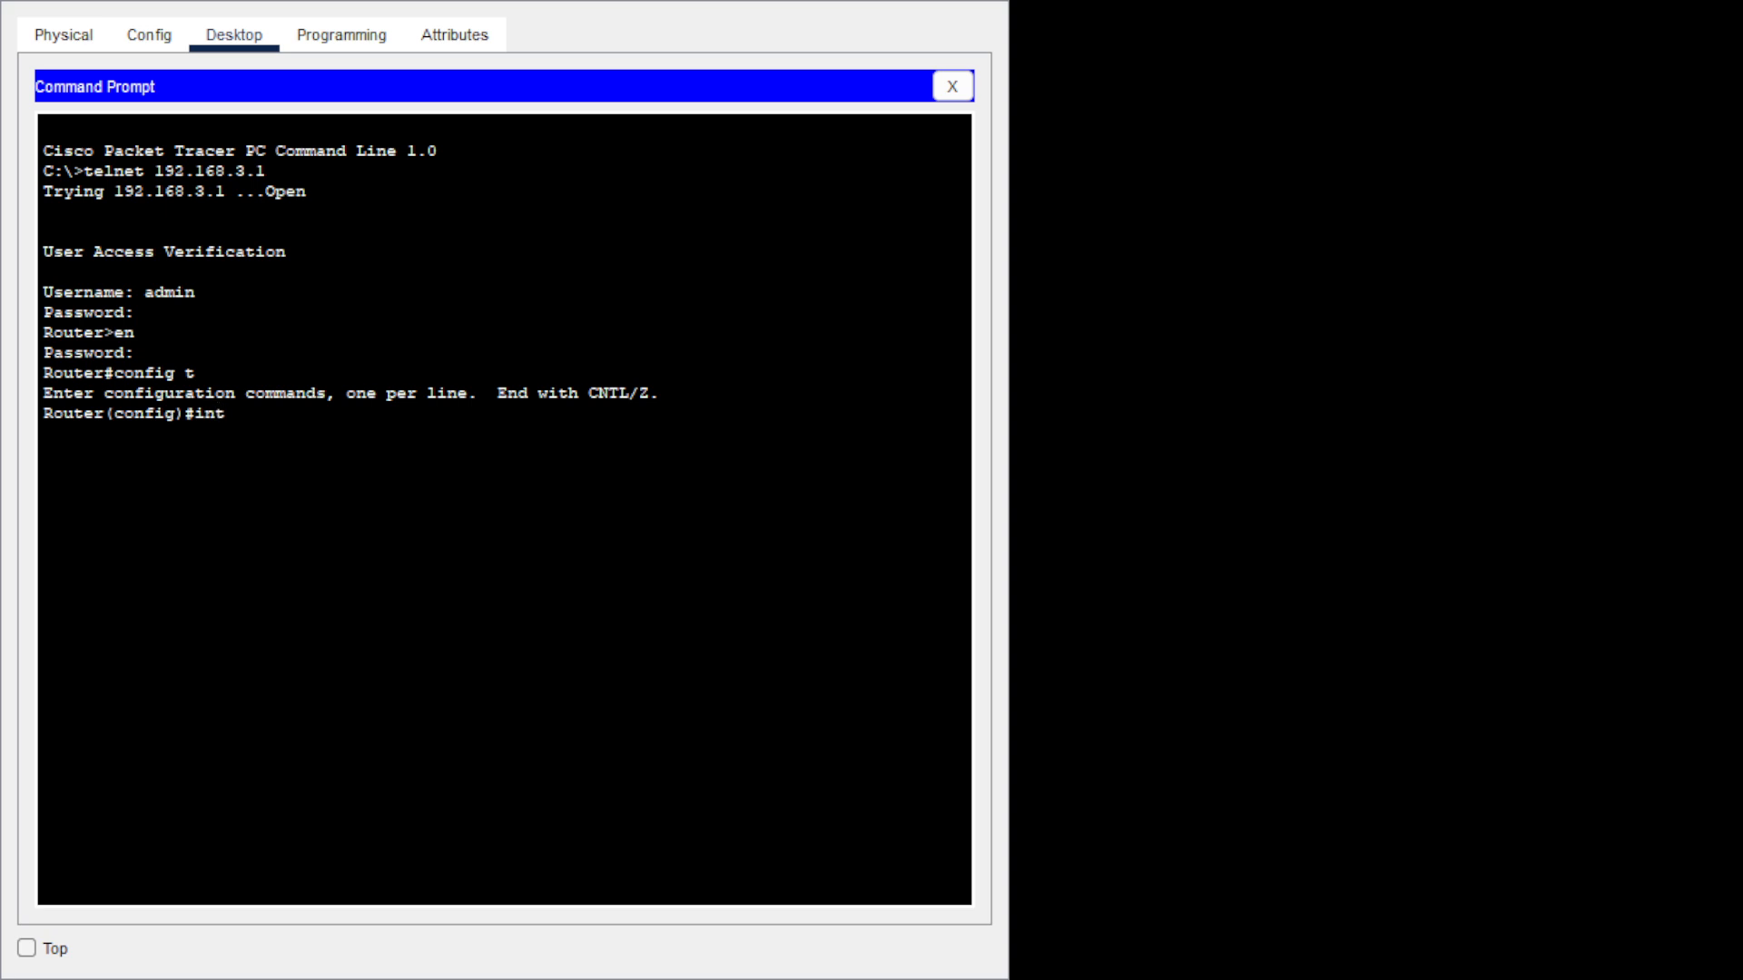
type(" se0/1/0")
key("Return")
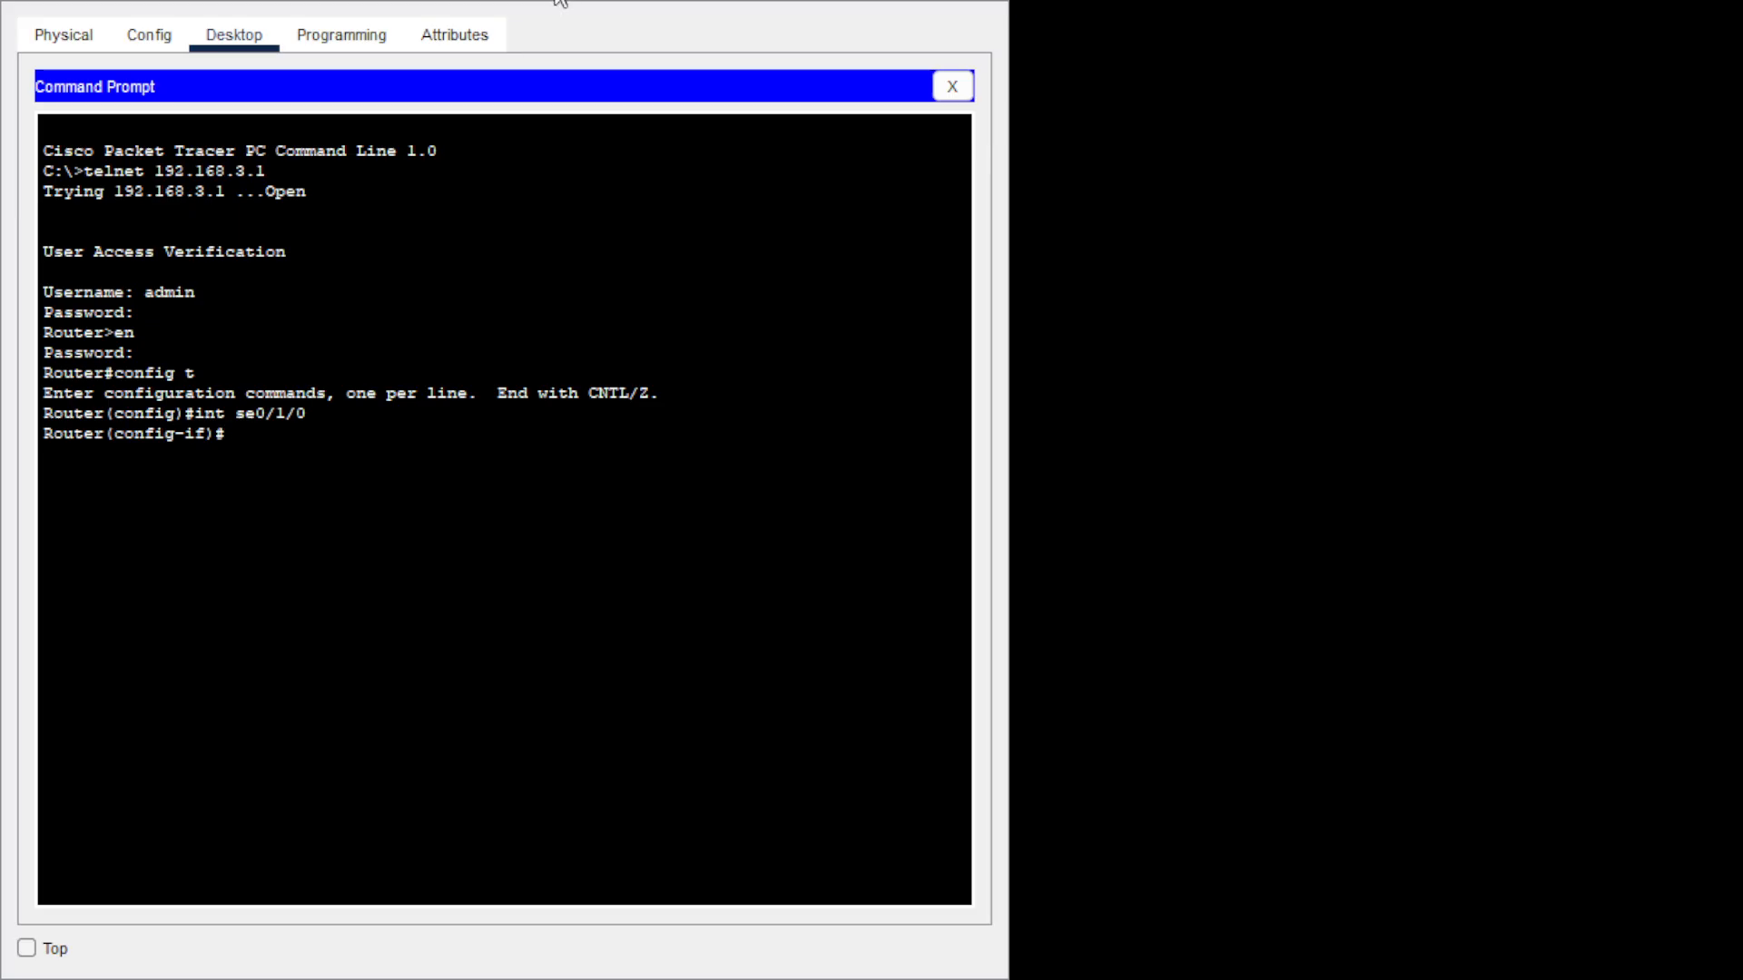
Assign 192.168.1.130 255.255.255.252 to se0/1/0, enable it with no shutdown, and exit.
type("ip add")
type("1")
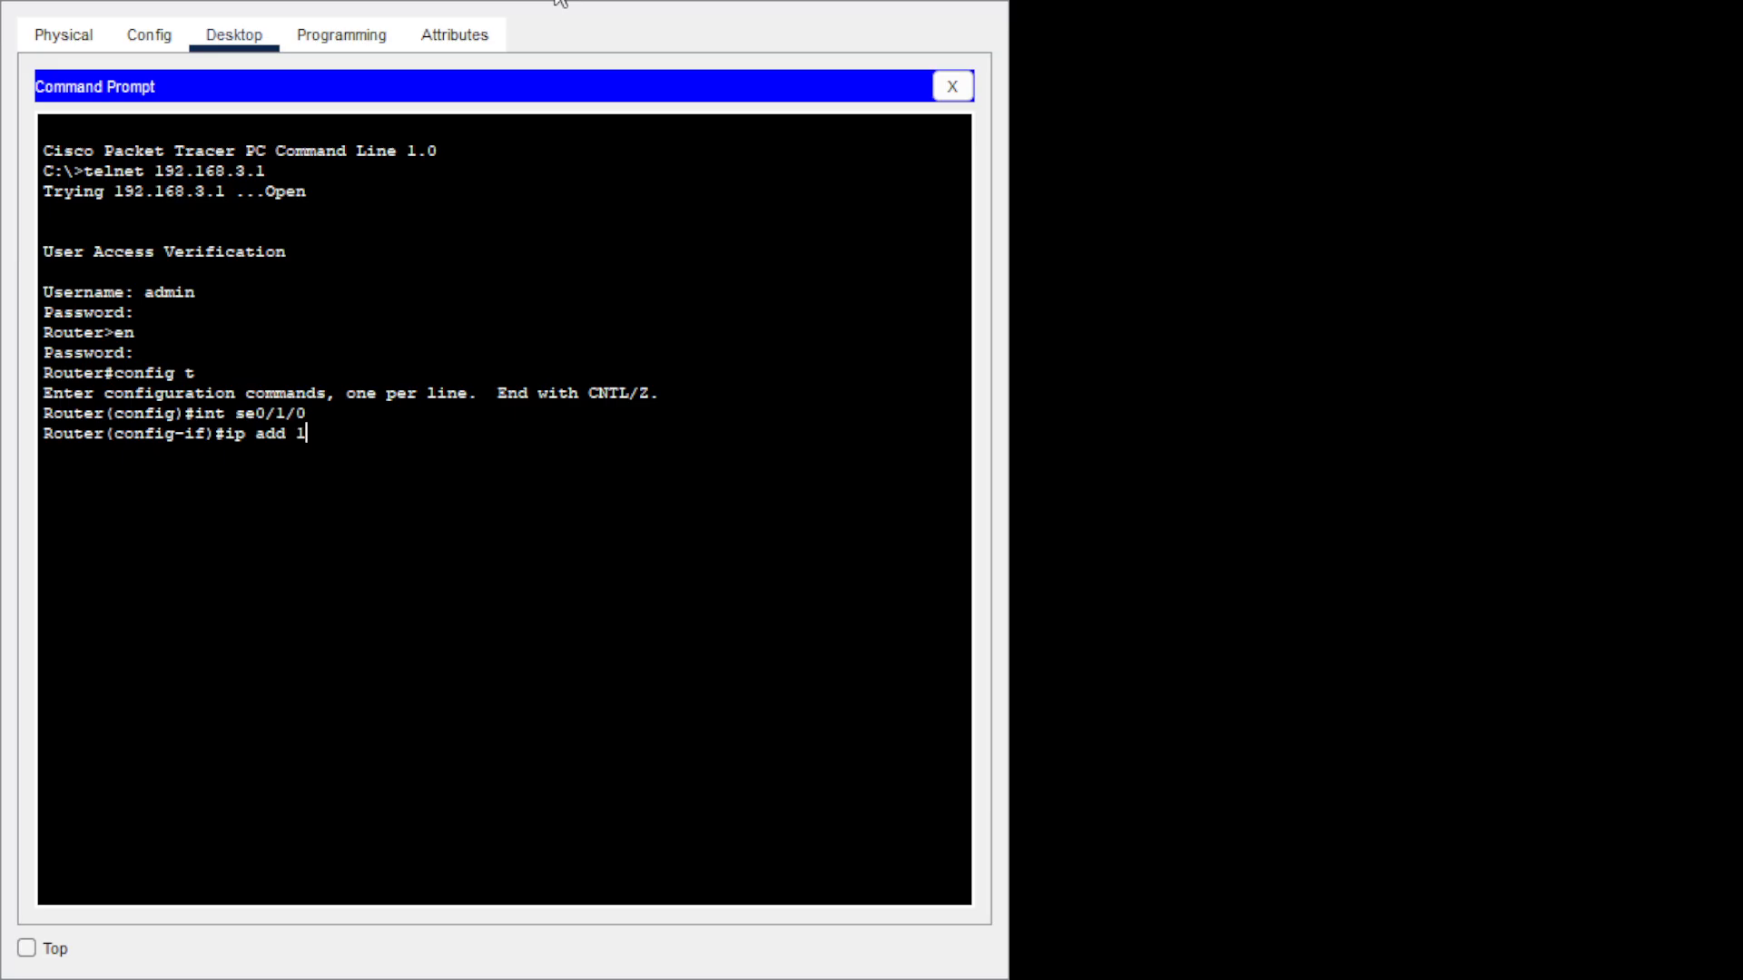
type("92.168.1.130")
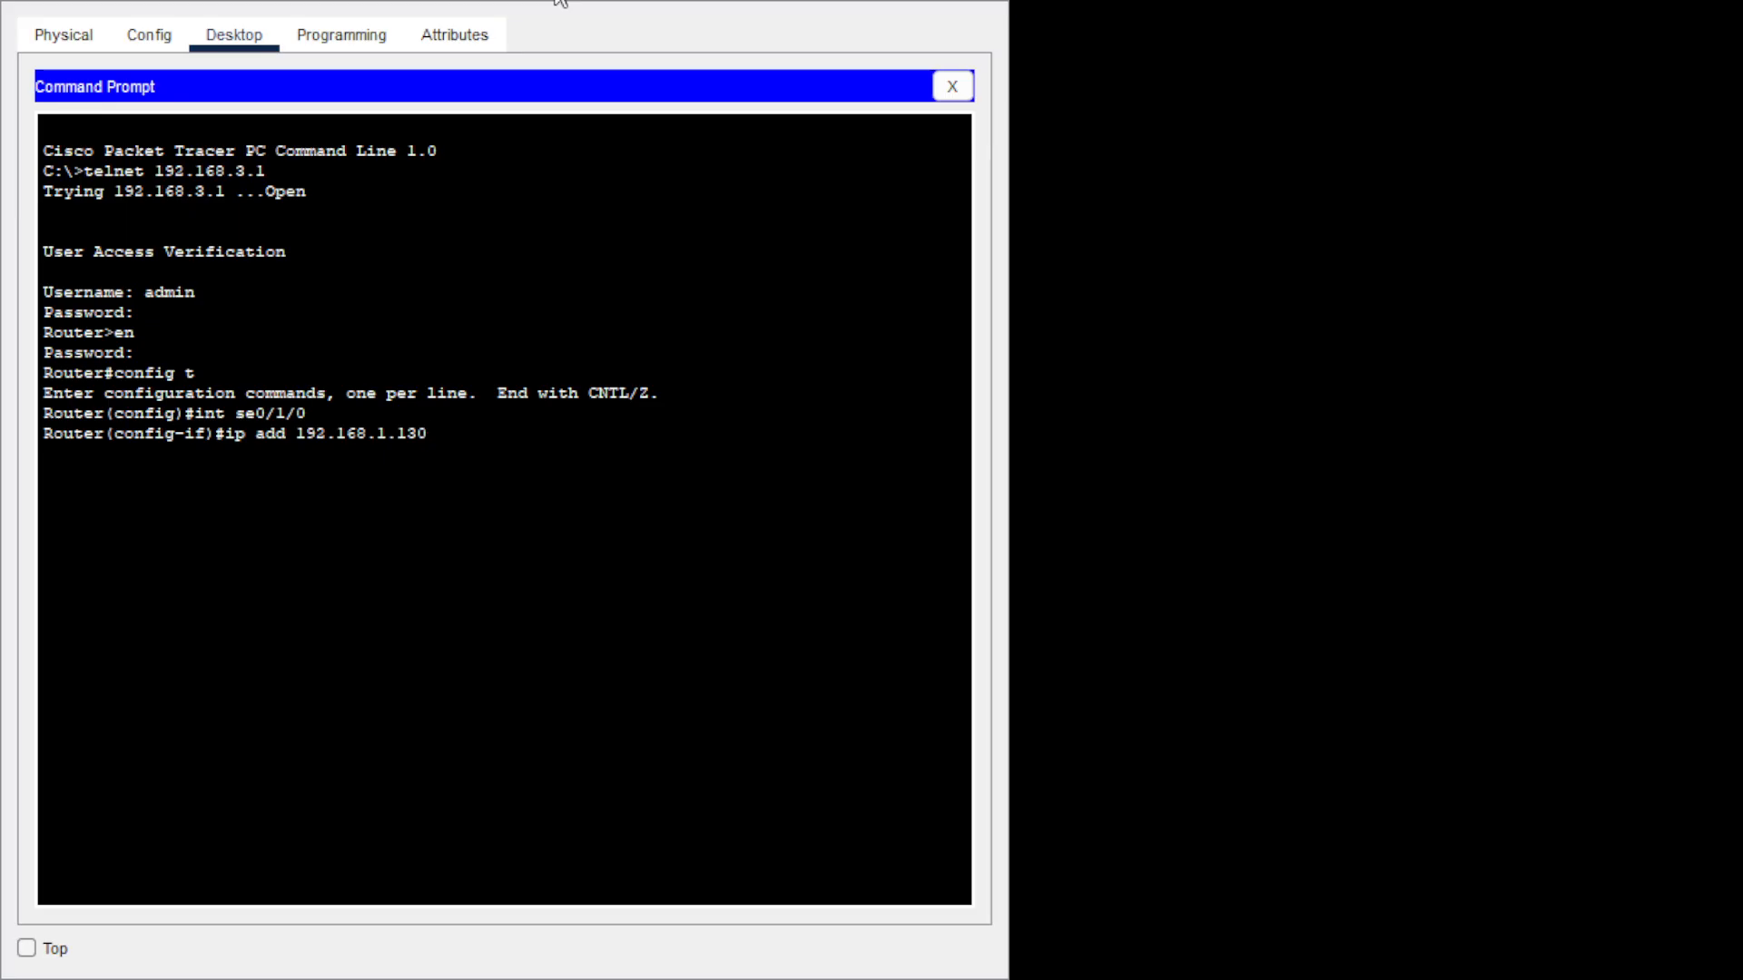
type("255.255.255.252")
key("Return")
type("no sh")
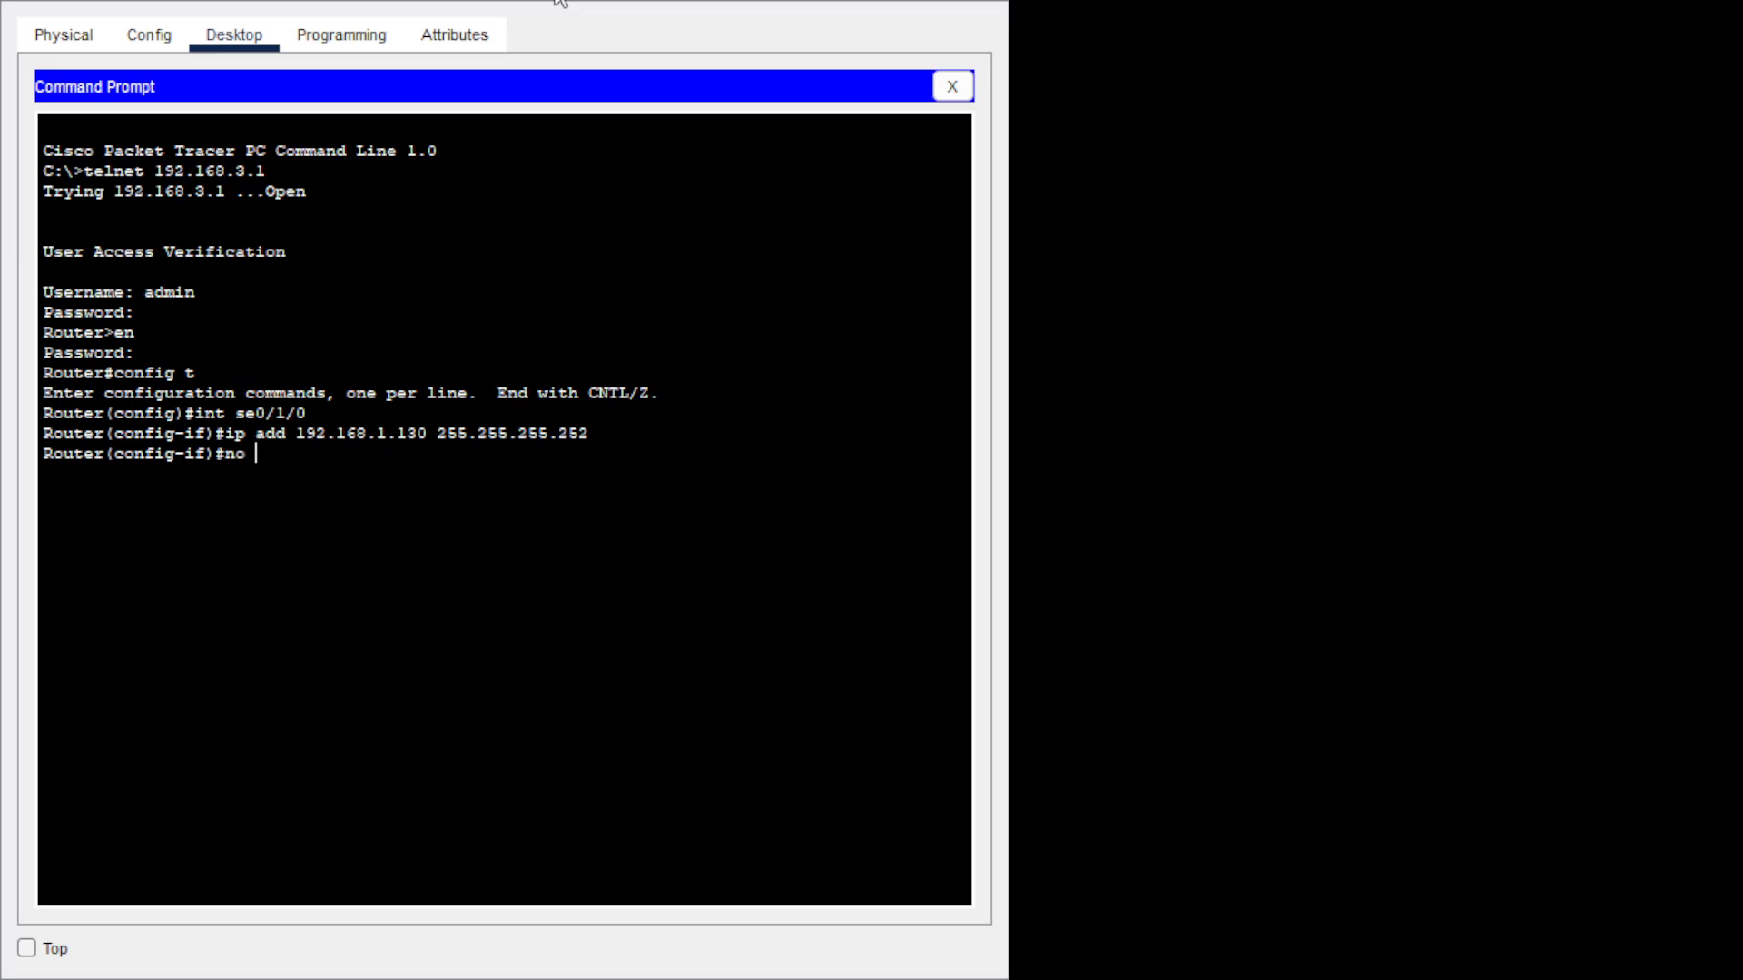
key("Tab")
key("Return")
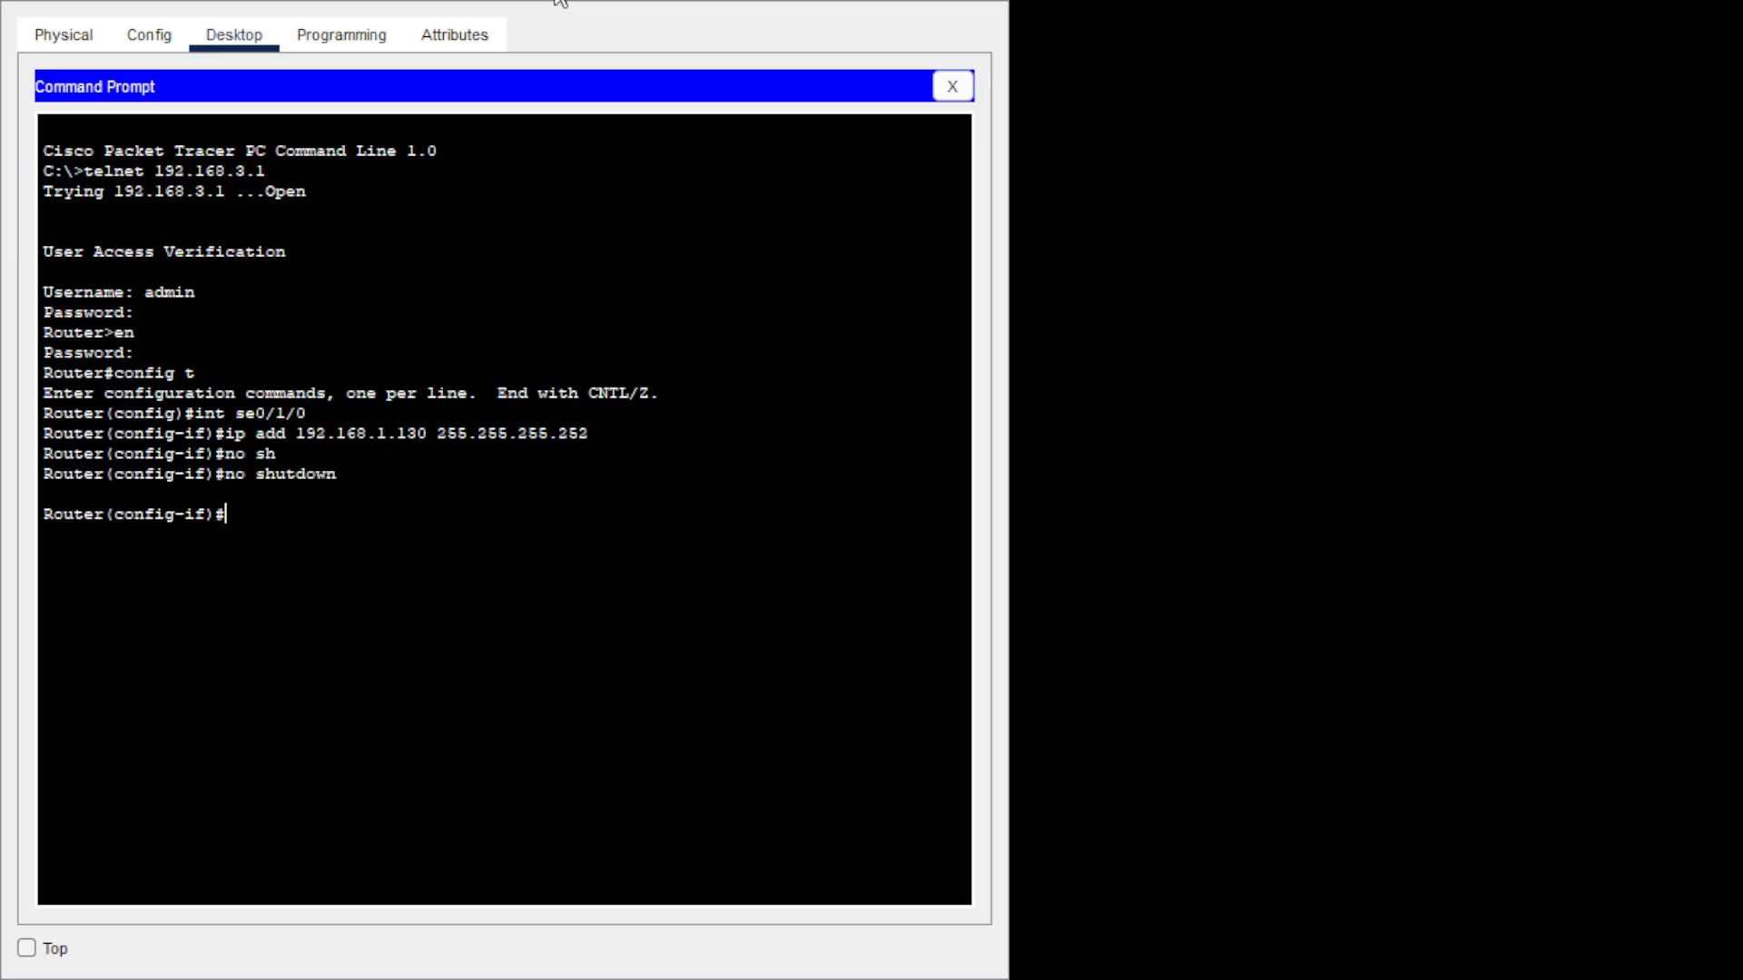
type("exit")
key("Return")
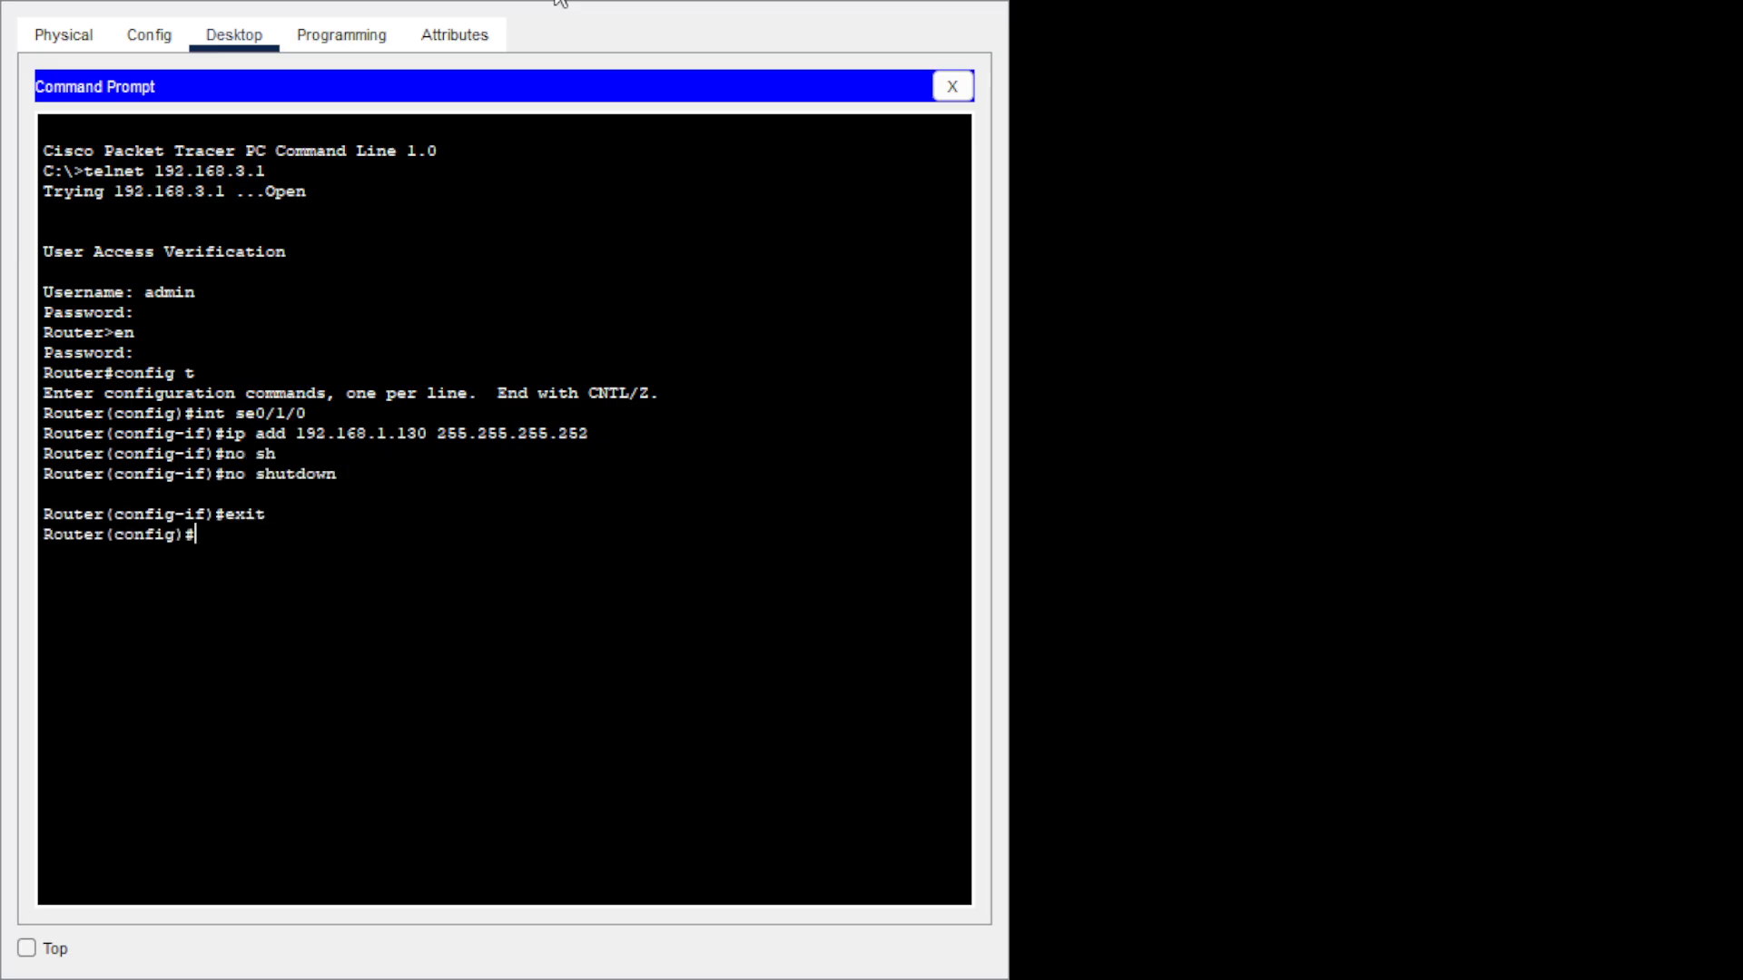
Give se0/1/1 the address 10.0.0.5 255.255.255.252 and enable it with no shutdown.
type("int se0/1/1")
key("Return")
type("ip")
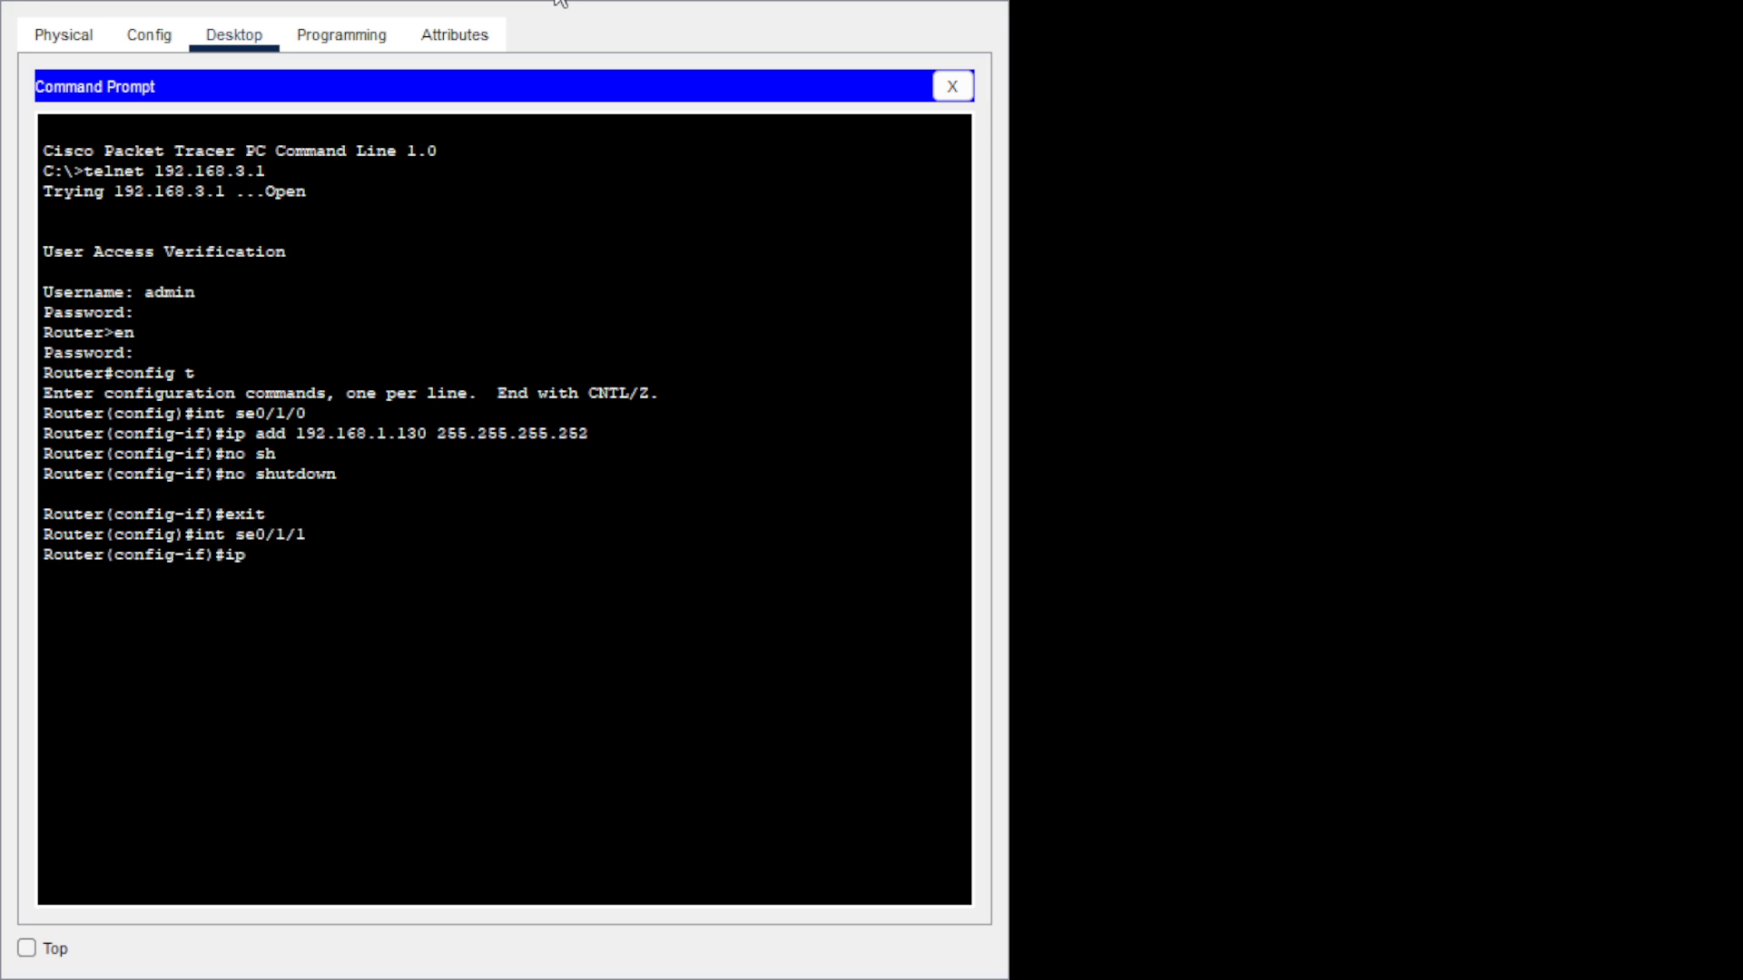
type(" add")
type("10.")
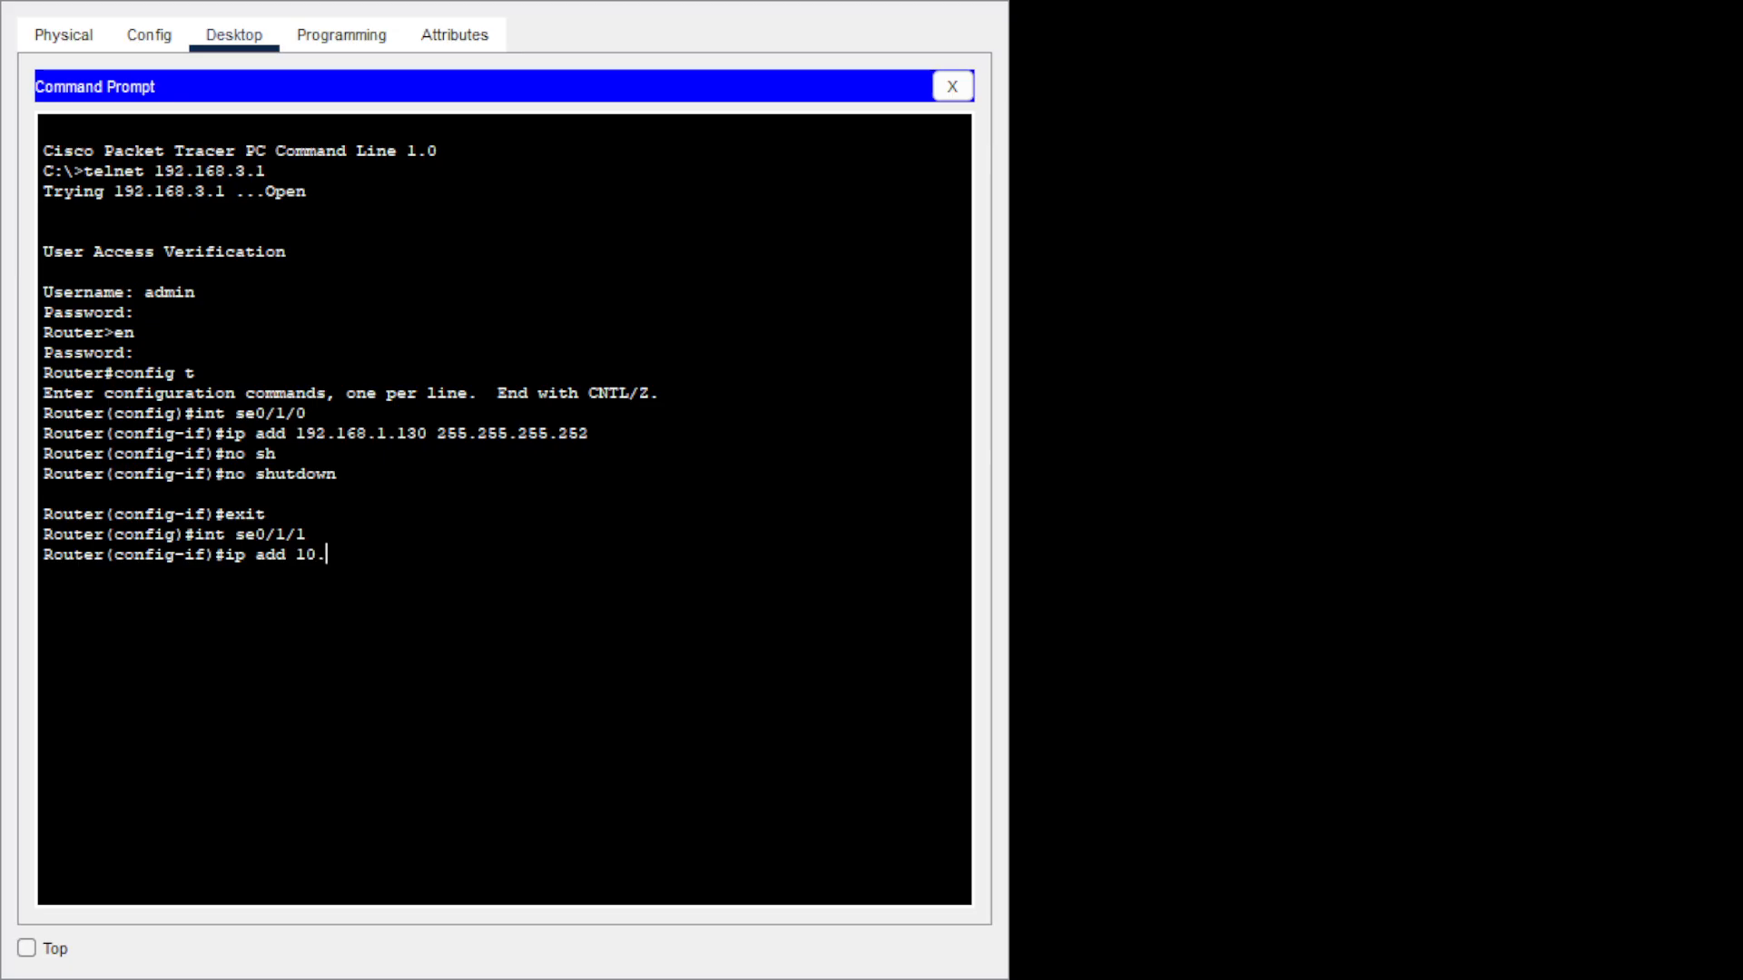
type("0.0.5")
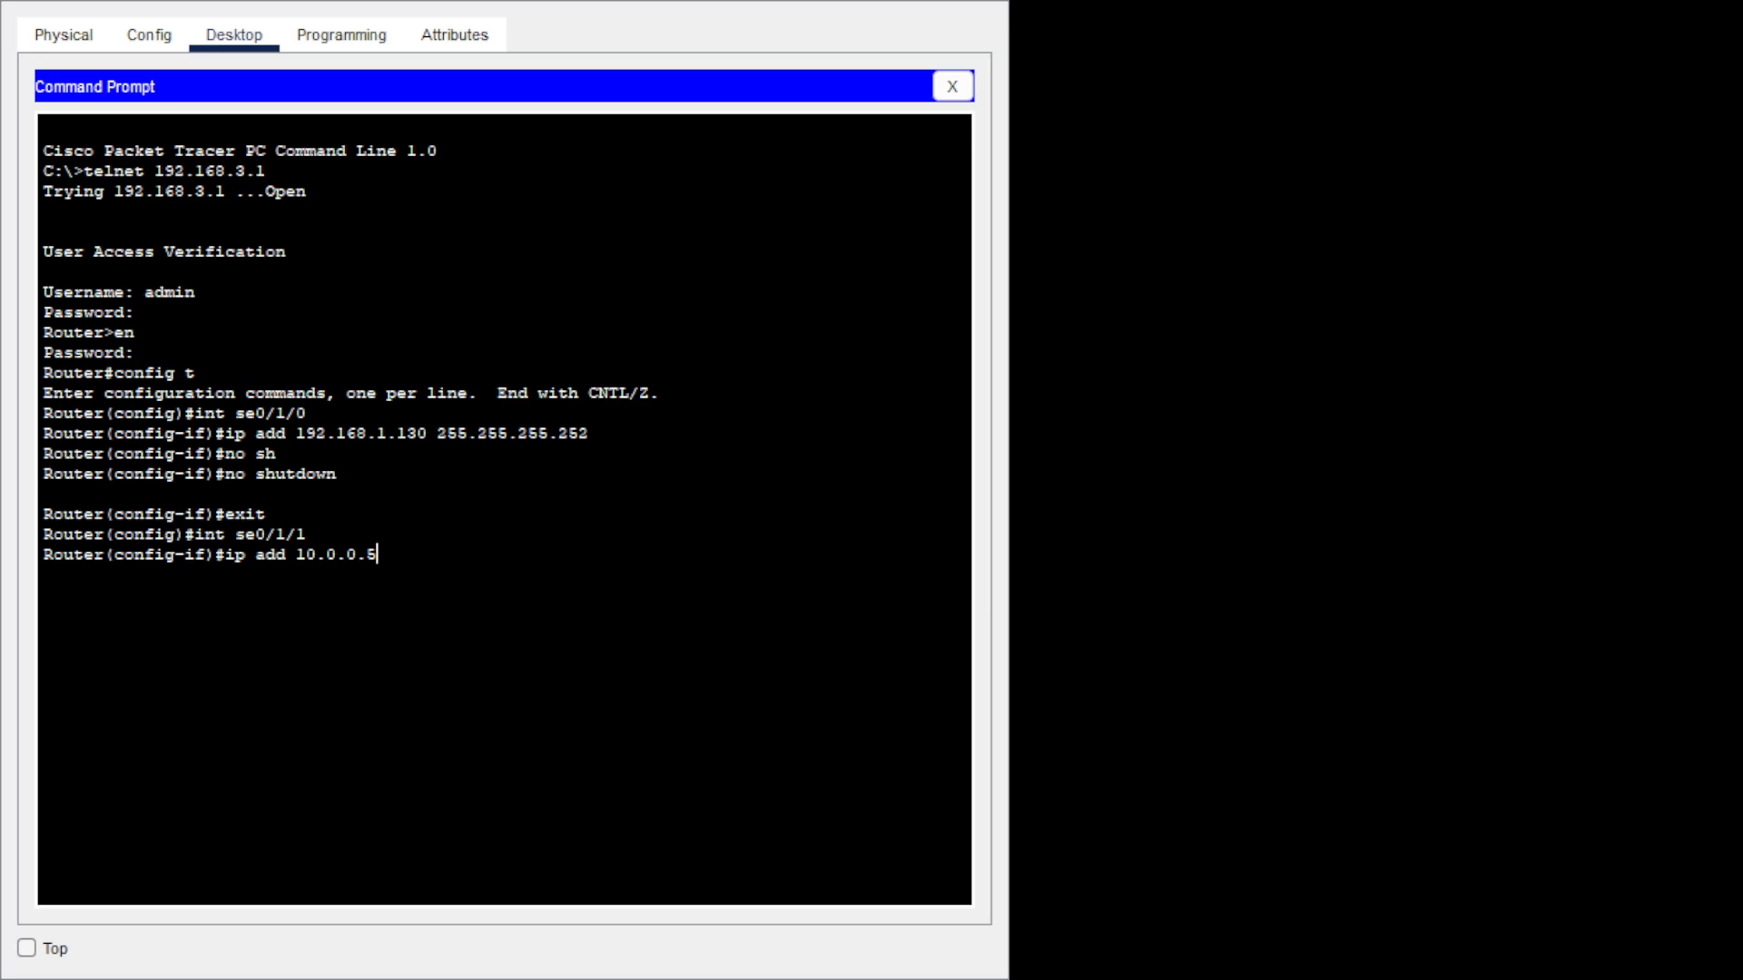
type(" 255.255.255.252")
key("Return")
type("nfig-if)#n")
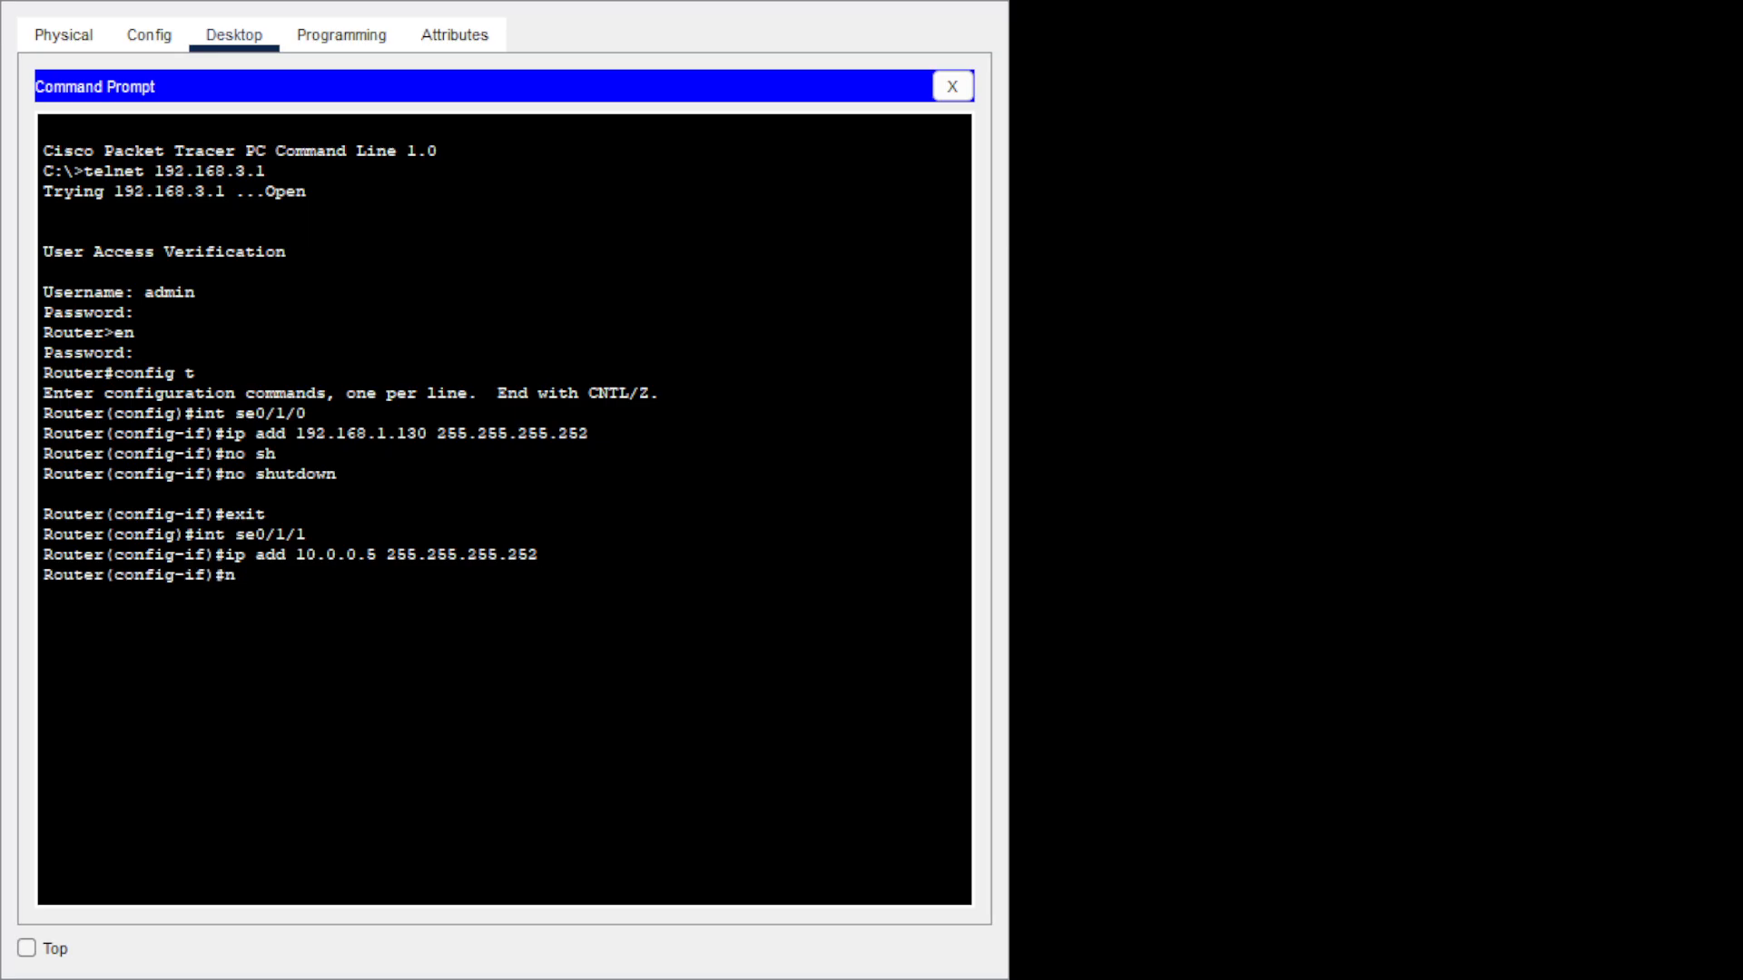
type("o sh")
key("Tab")
key("Return")
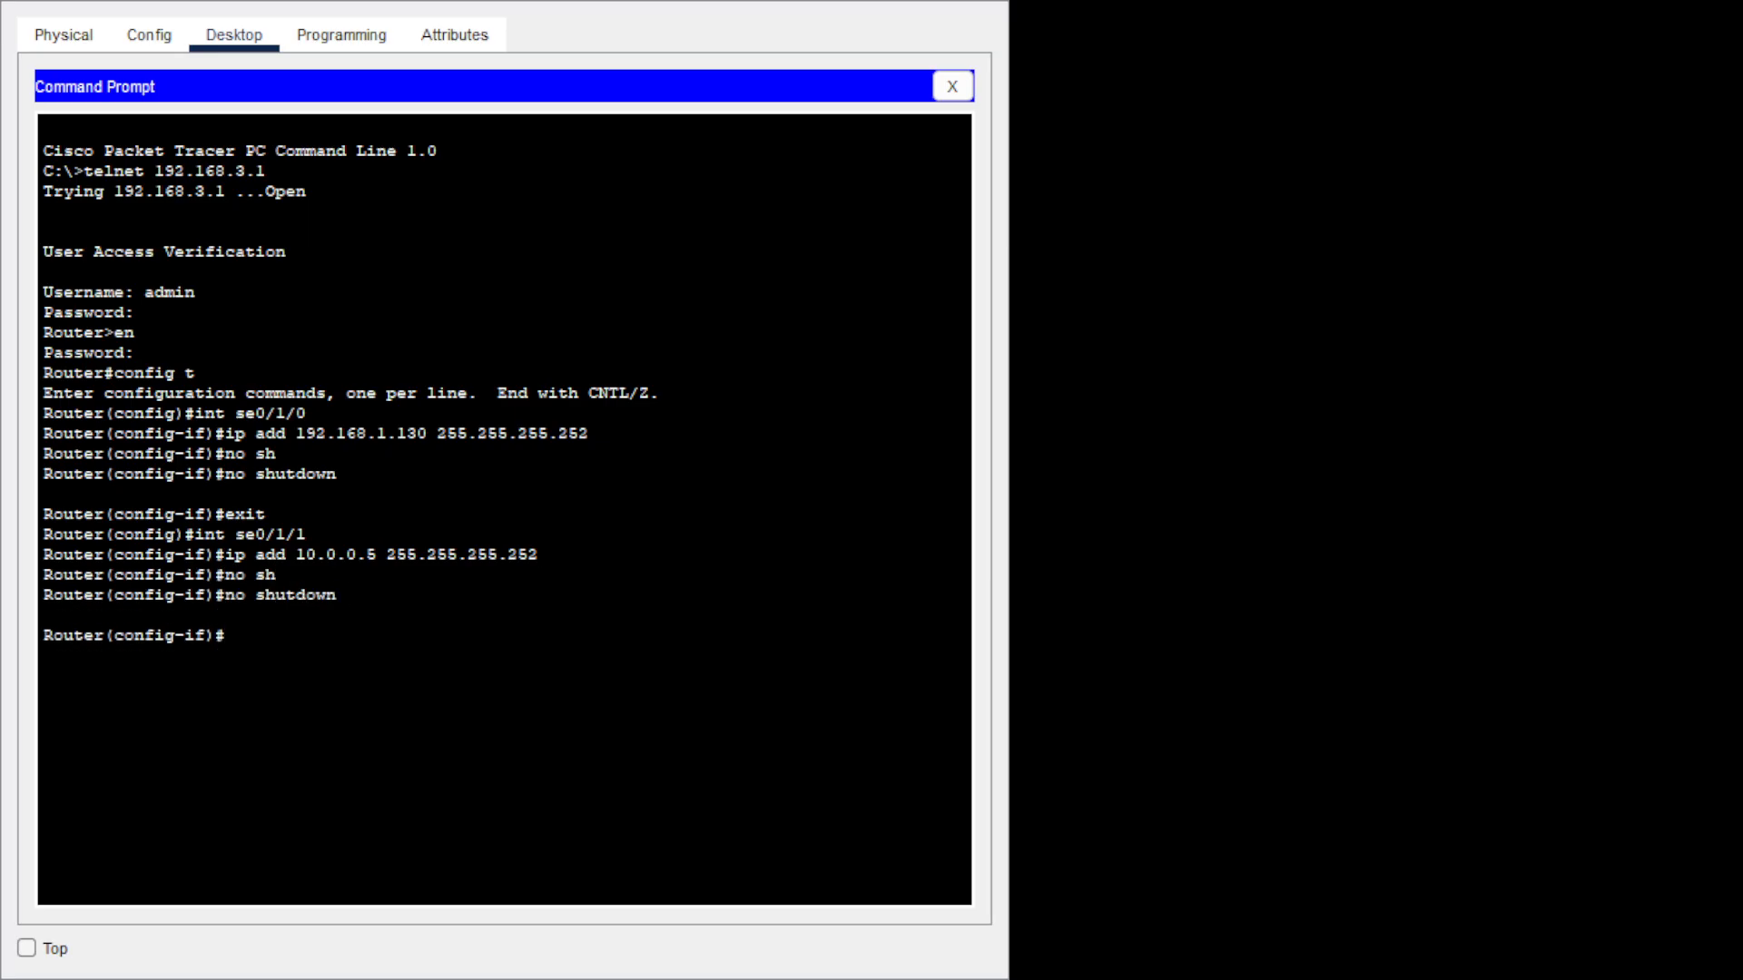
type("exit")
key("Return")
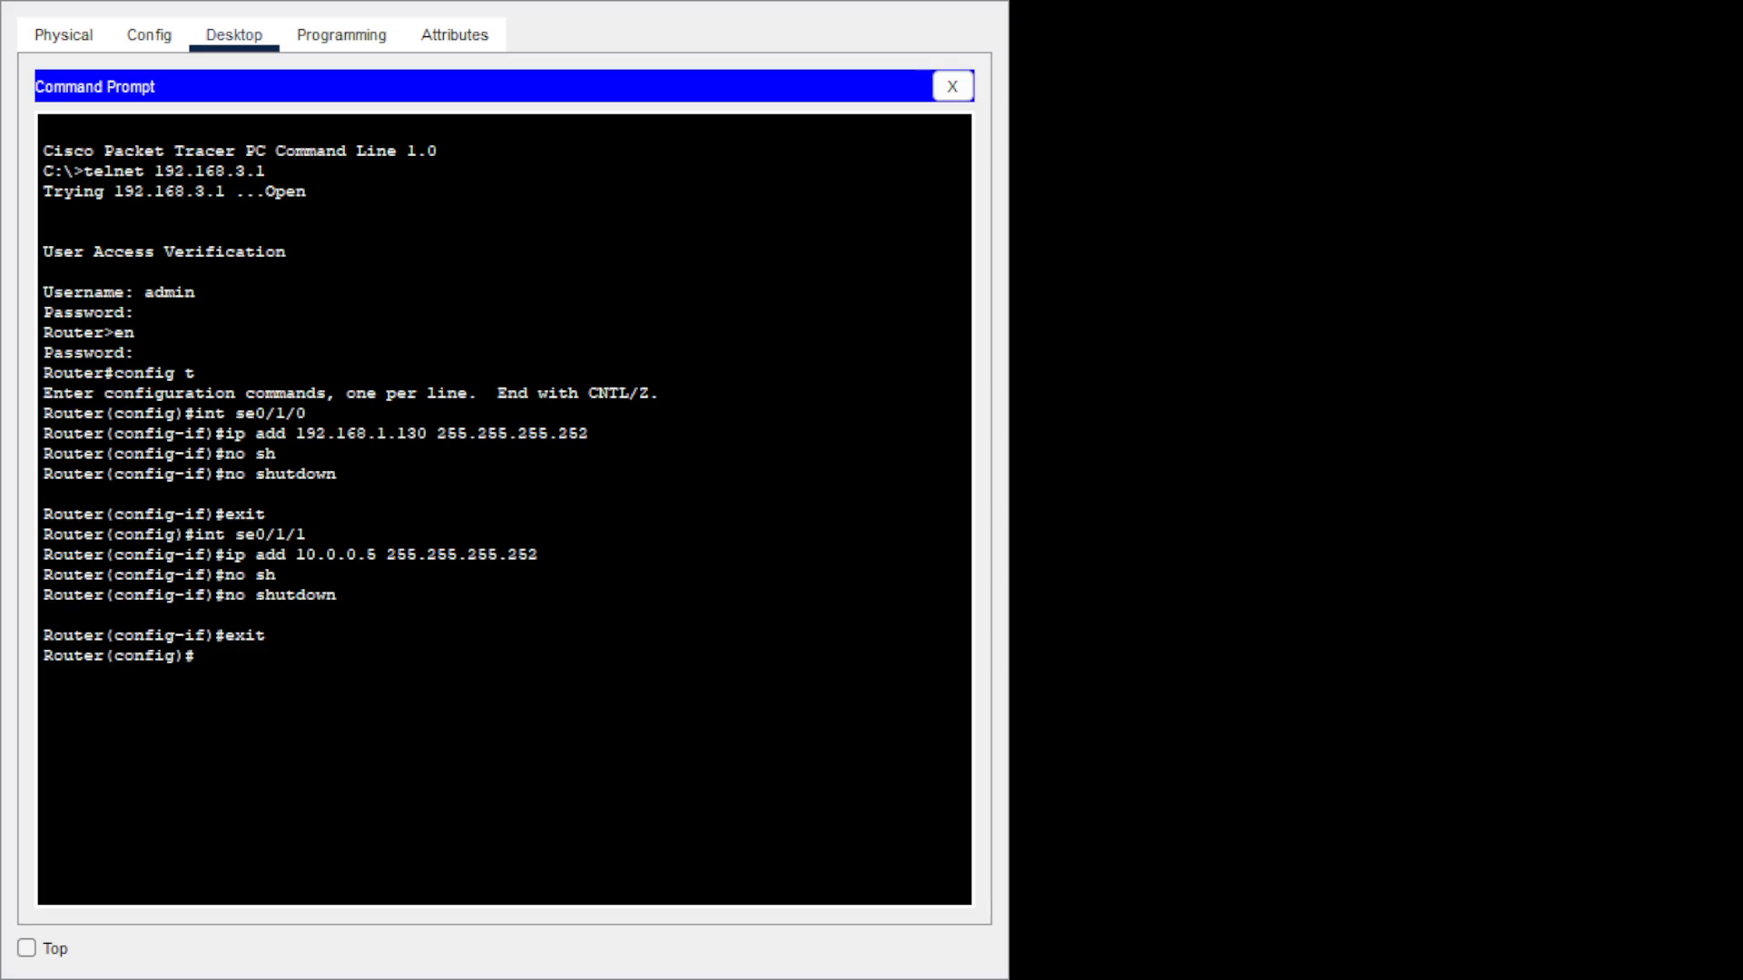
Give se0/2/0 the address 192.168.1.141 255.255.255.252, enable it, and leave the interface.
type("int se0/2/0")
key("Return")
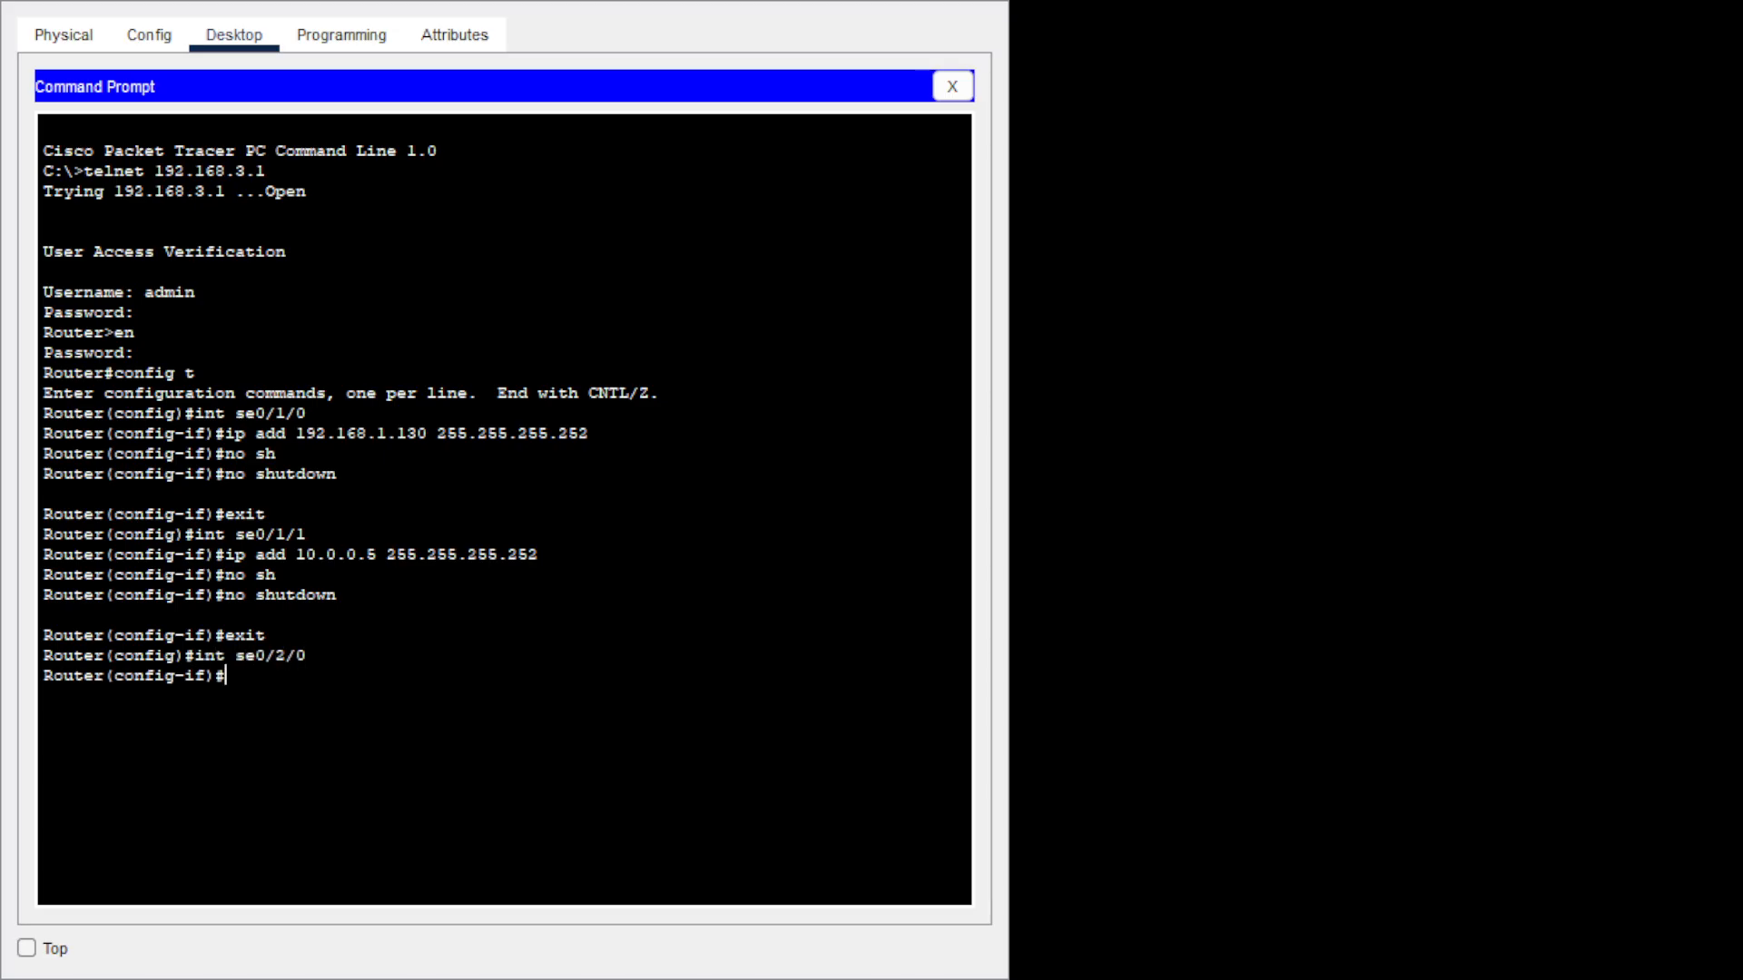
type("ip add 192.168.1.141")
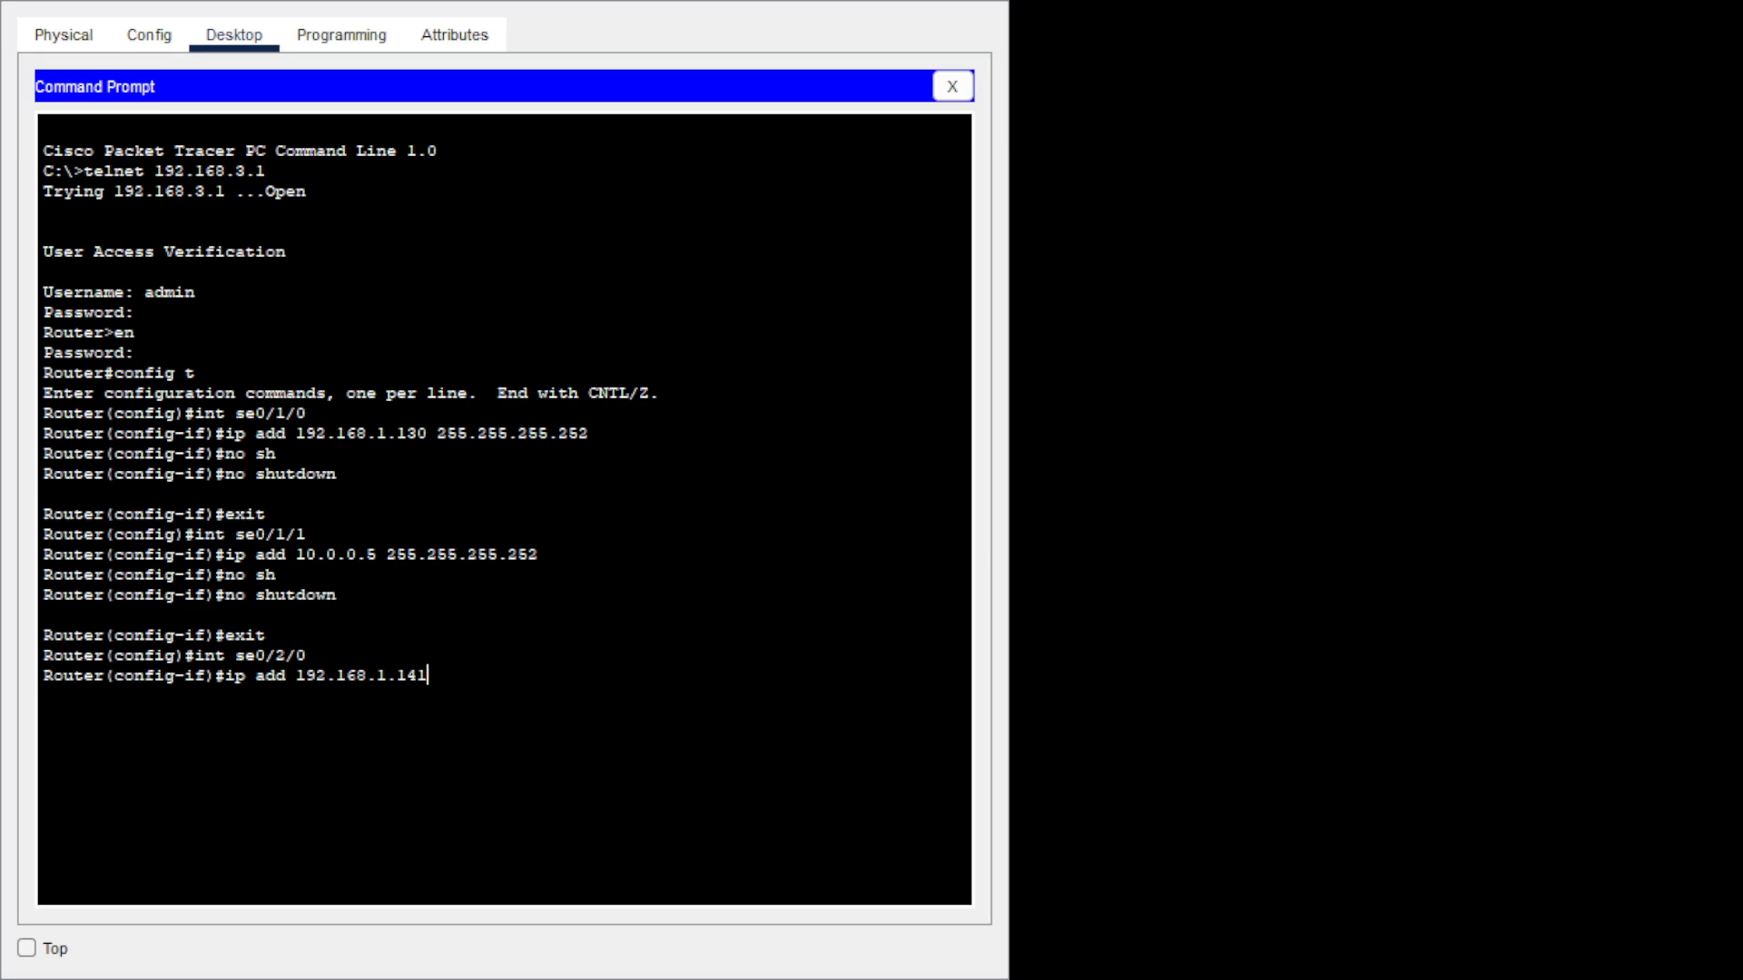
type(" 255.255.255.252")
key("Return")
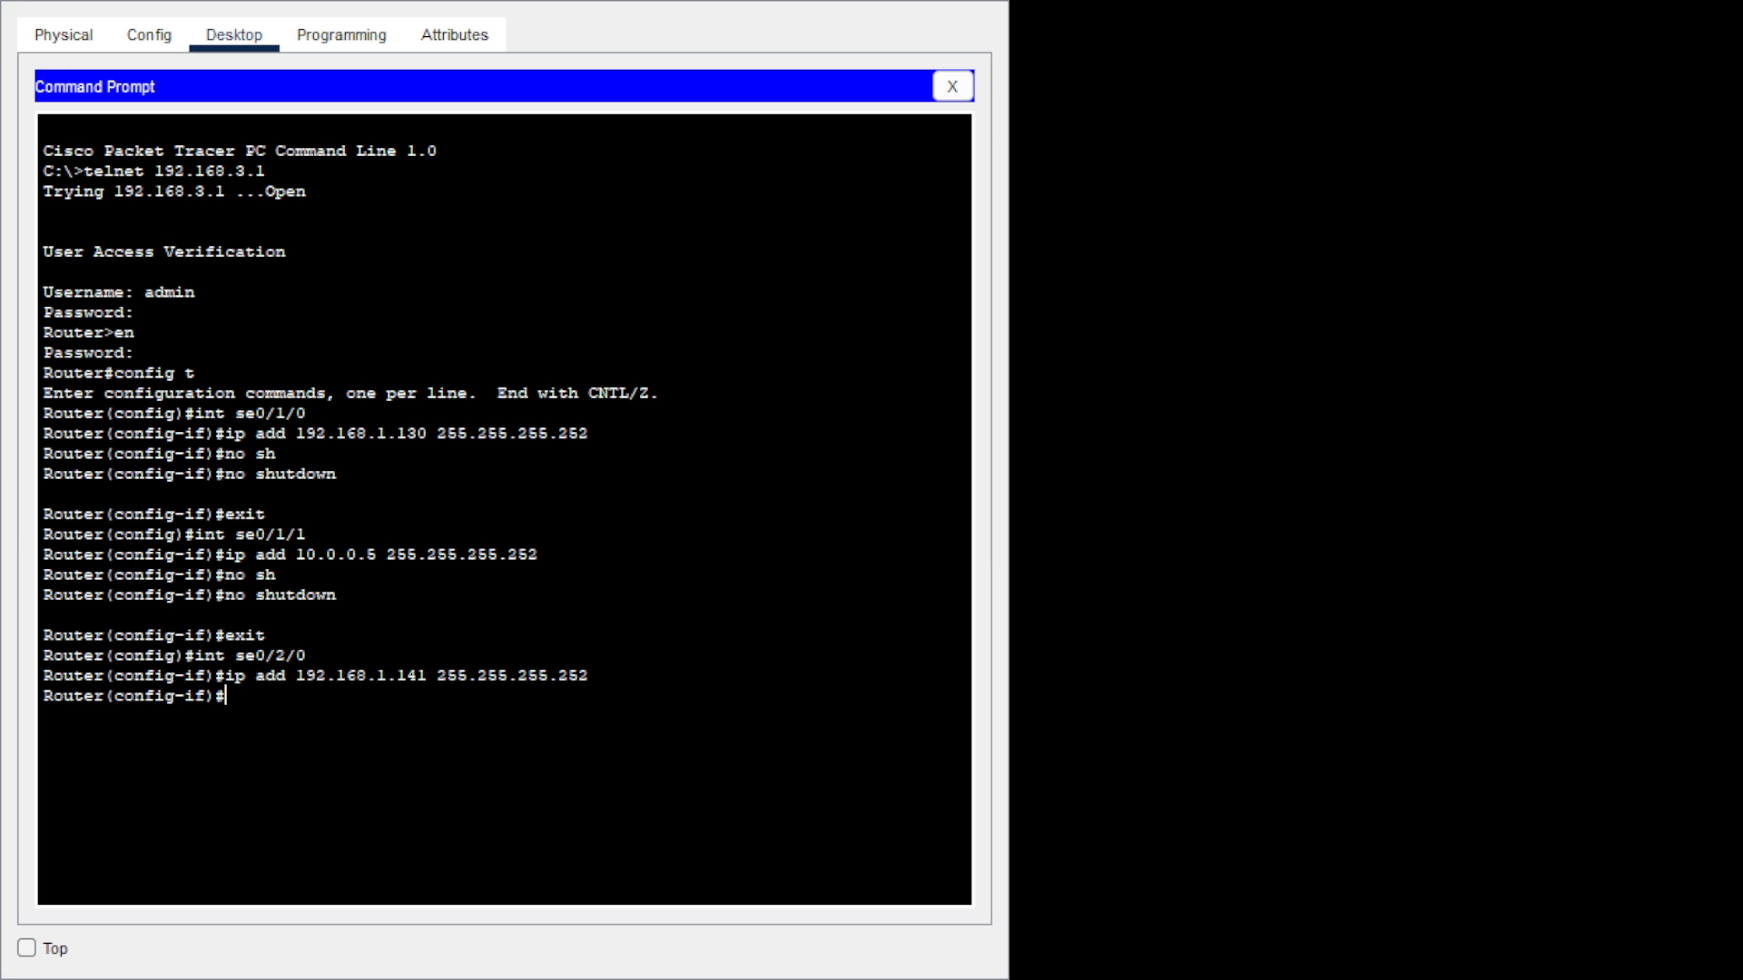
type("no sh")
key("Tab")
key("Return")
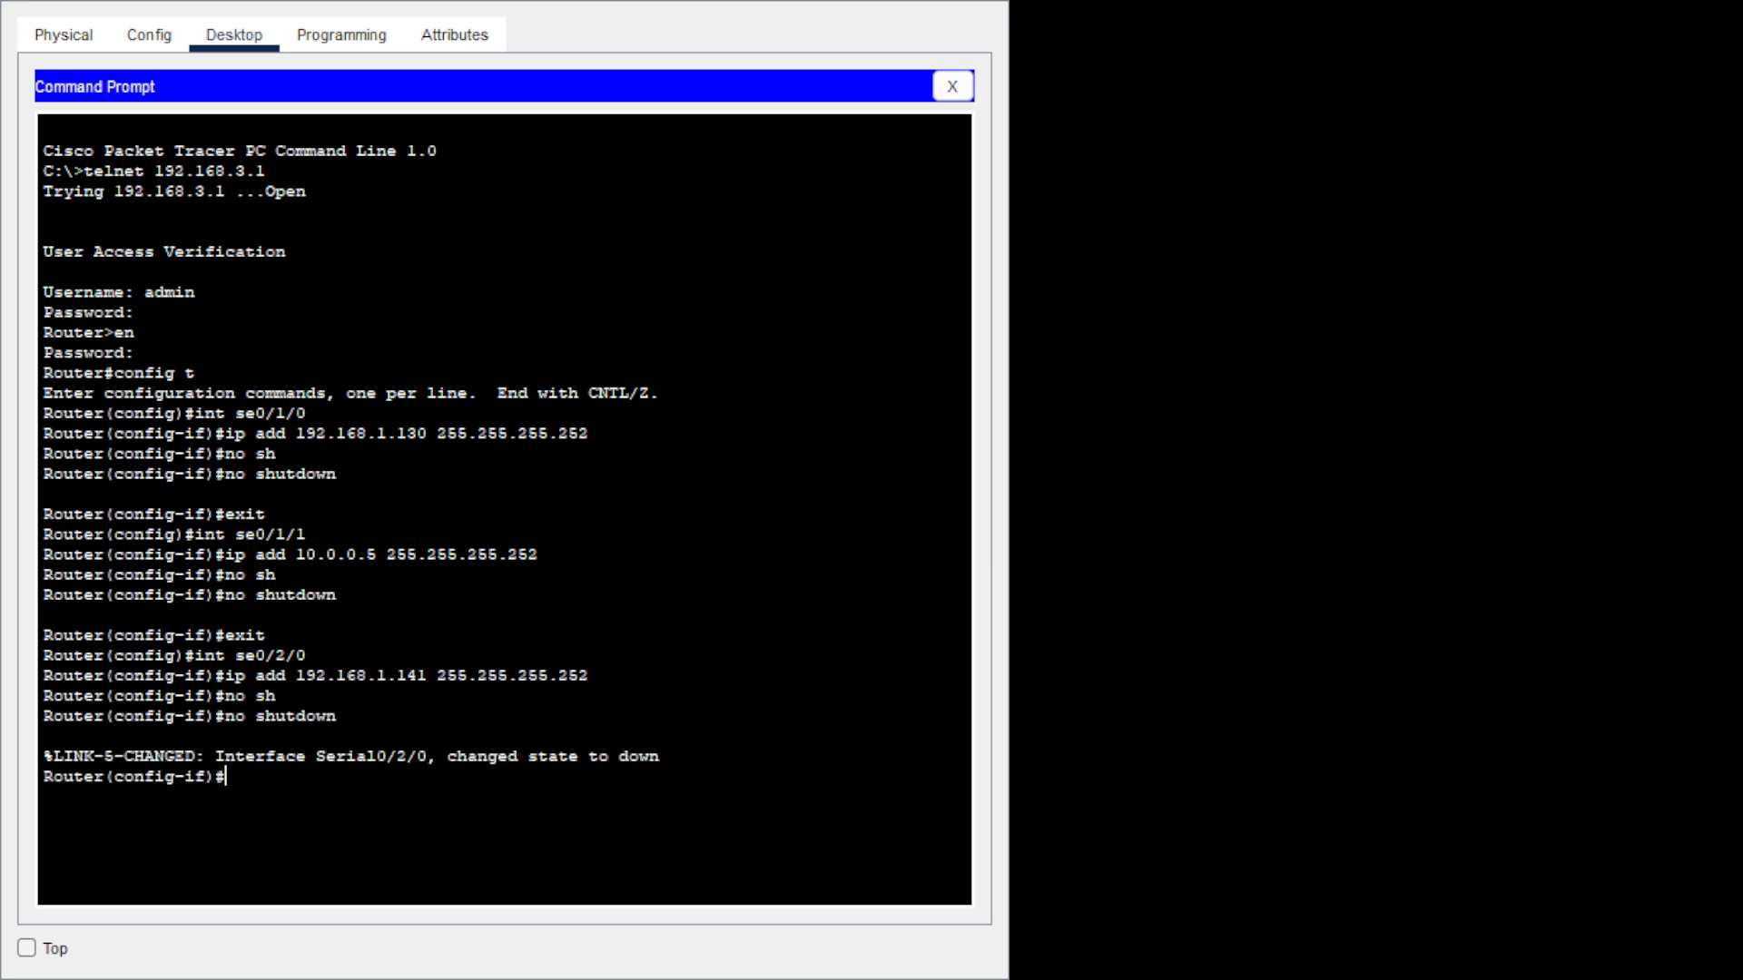
type("exit")
key("Return")
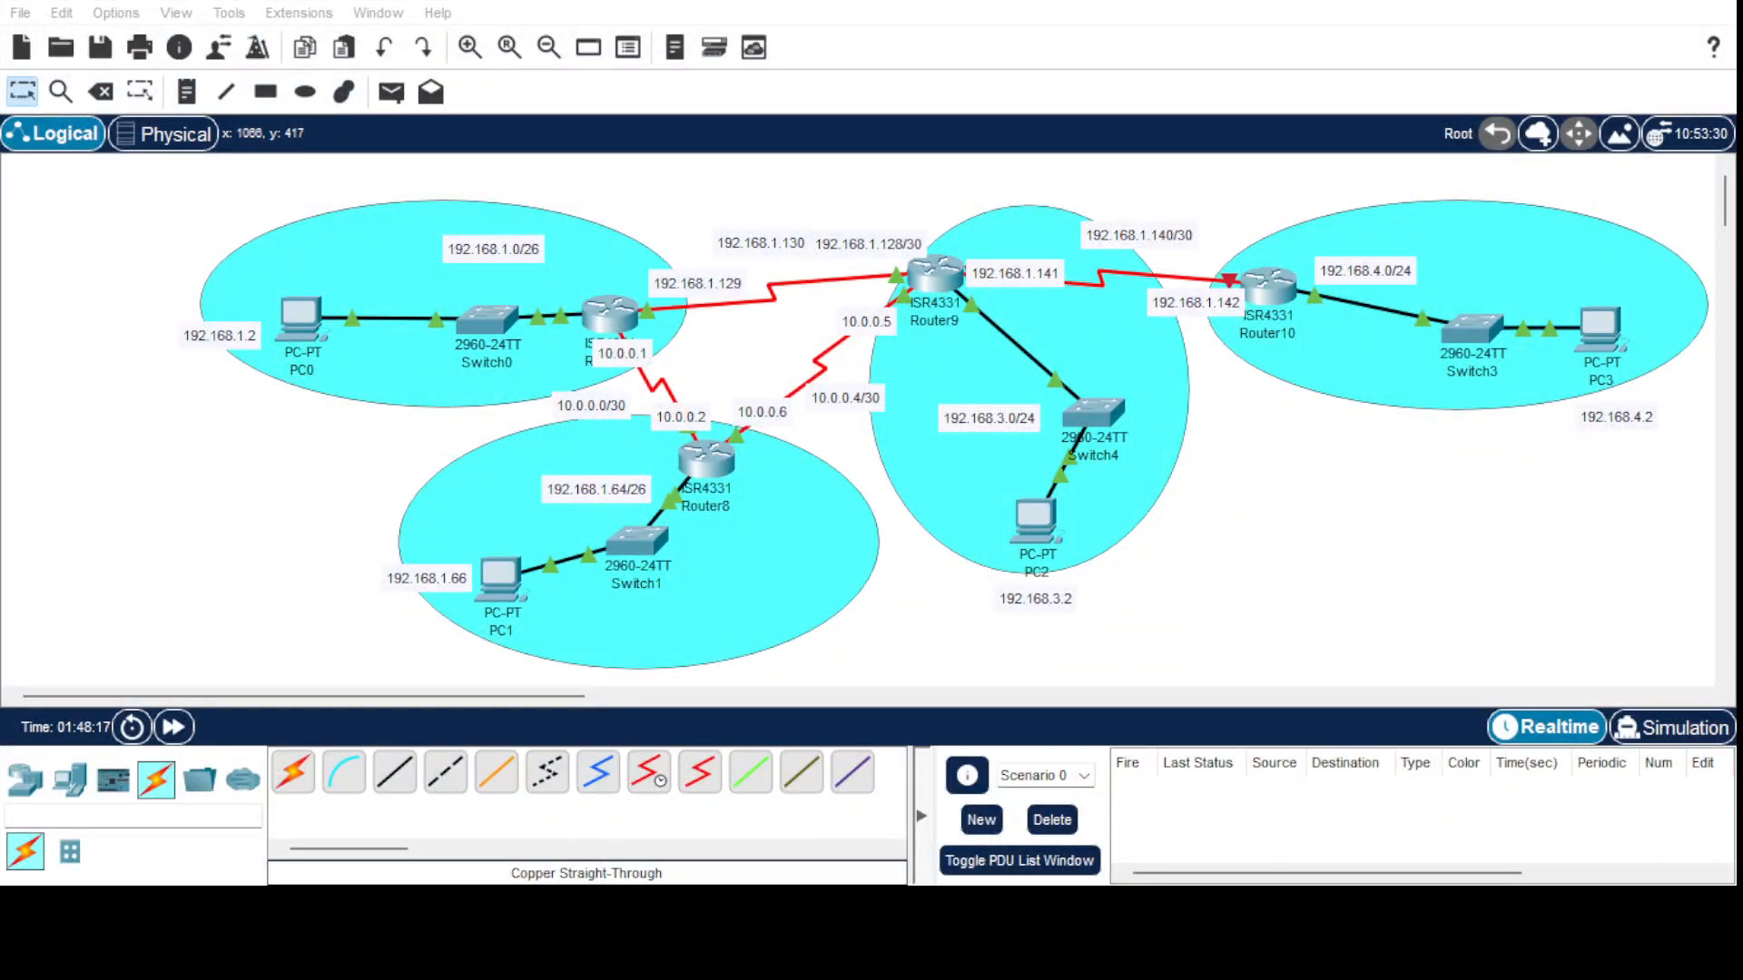
Move the 192.168.1.128/30 note beside the serial link, left of the 192.168.1.130 note.
left_click(923, 778)
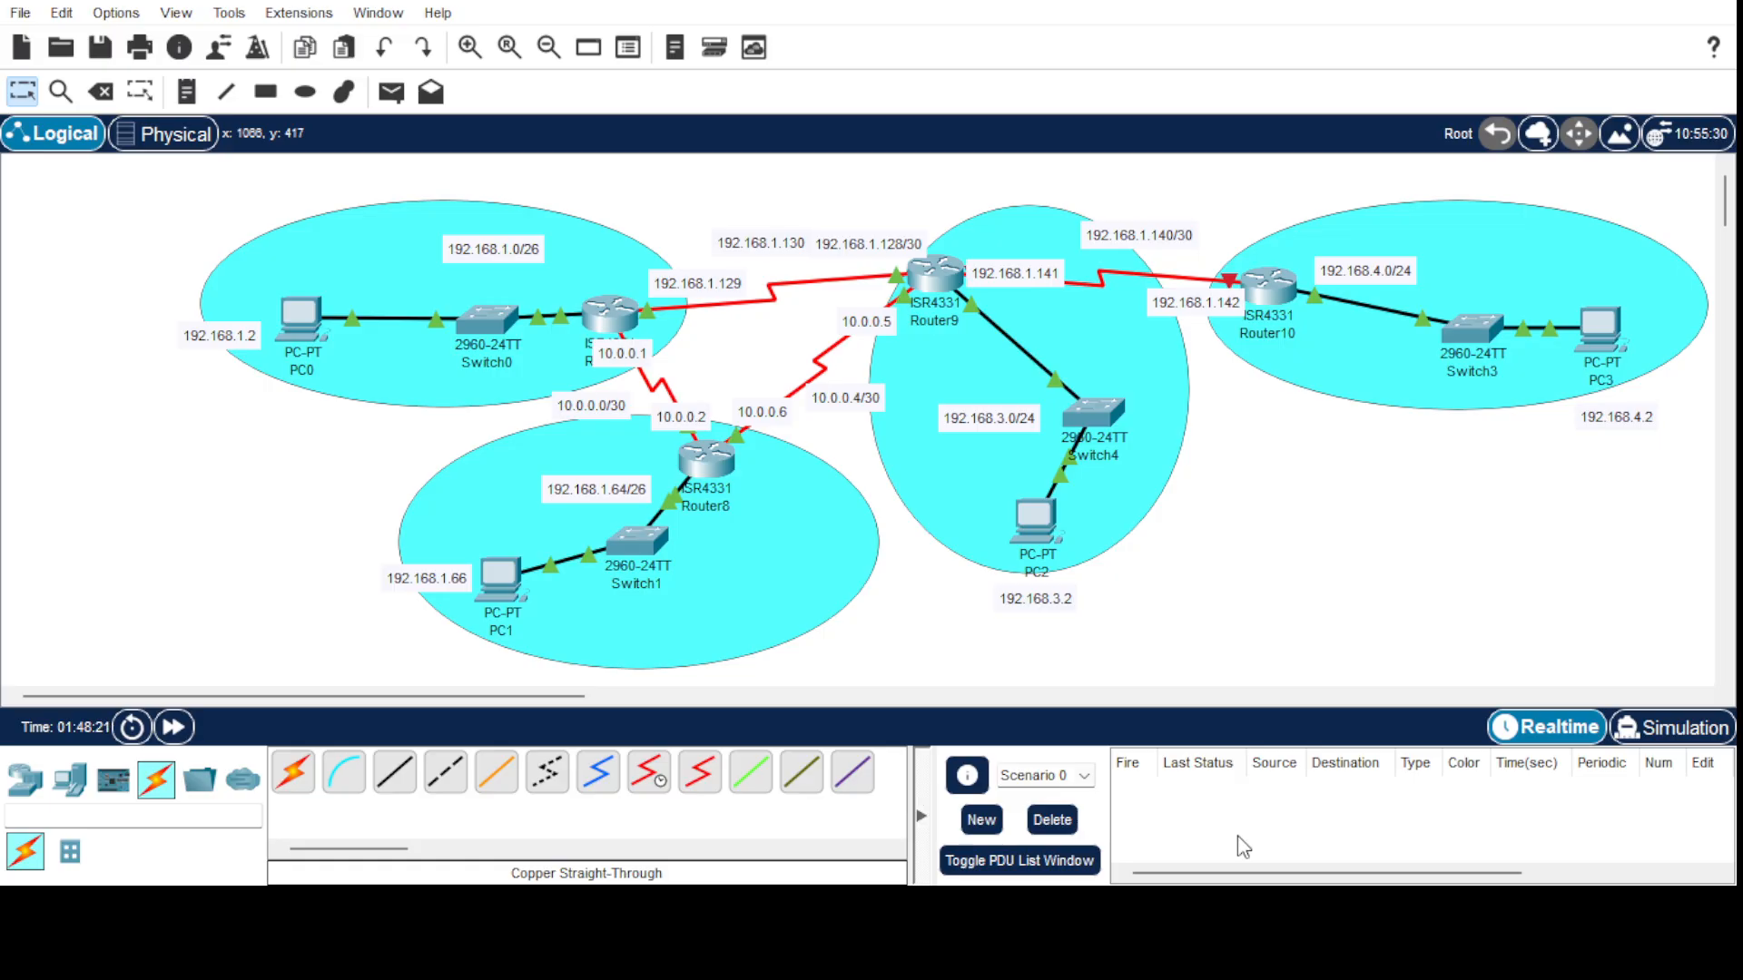
left_click(1218, 912)
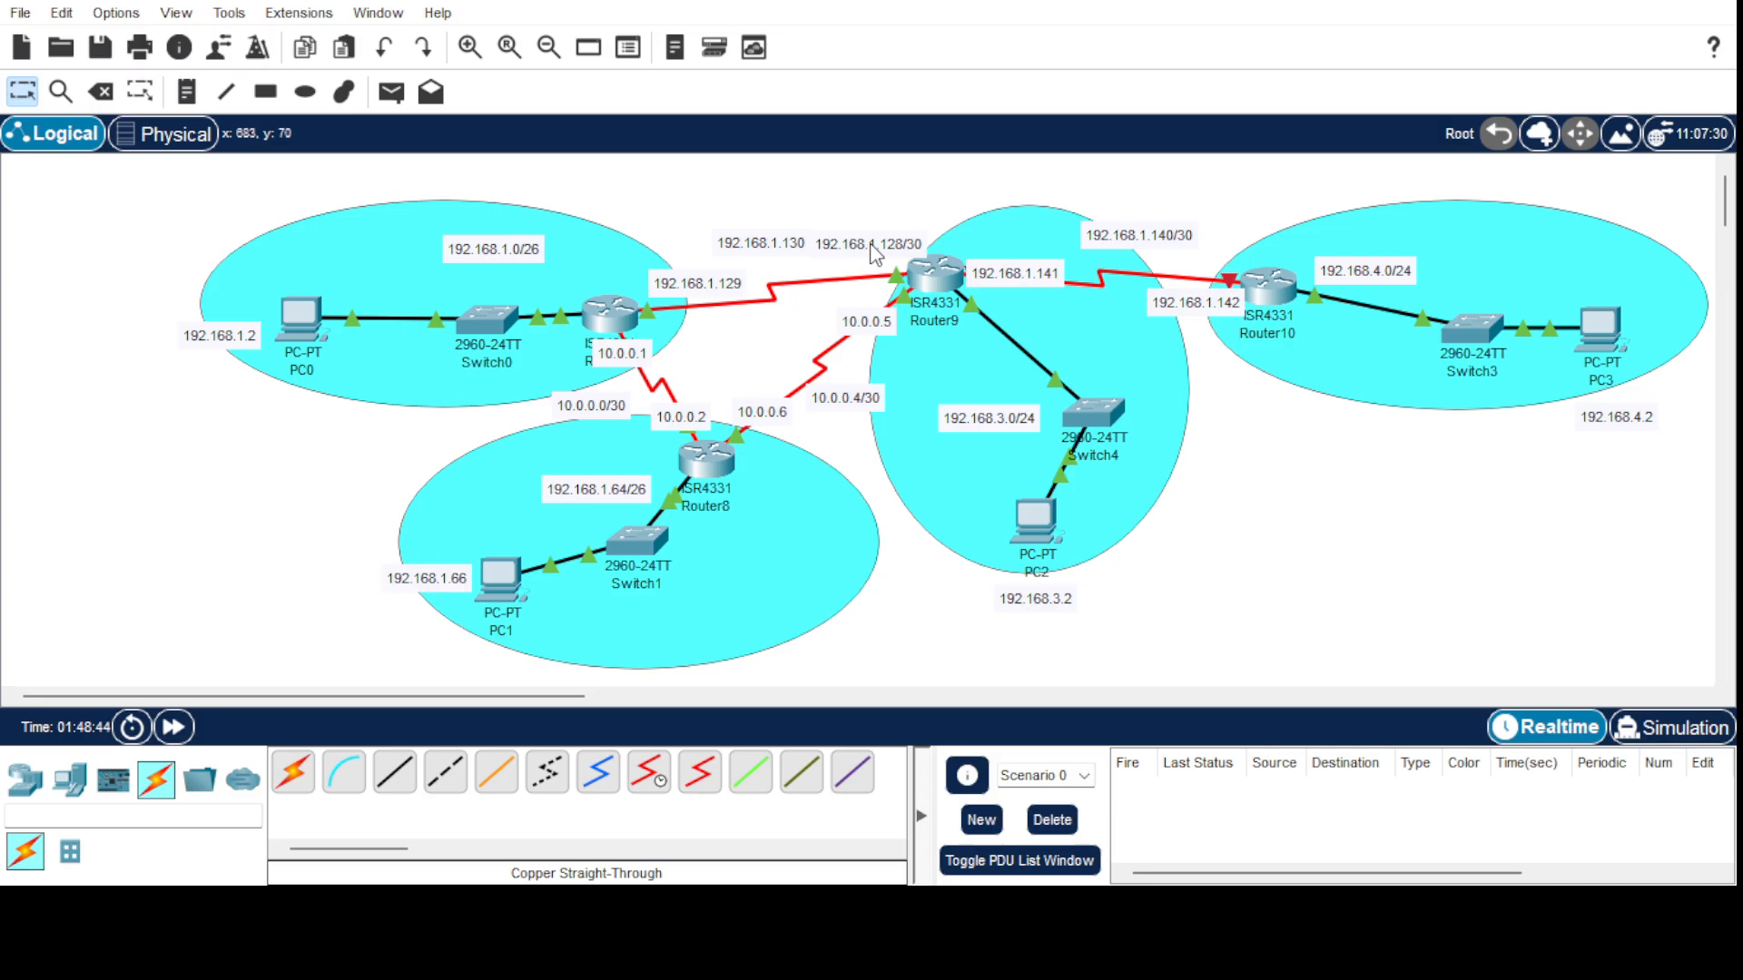
mouse_move(873, 254)
left_mouse_down()
mouse_move(804, 205)
mouse_move(831, 250)
mouse_move(865, 261)
left_mouse_up()
left_click(770, 250)
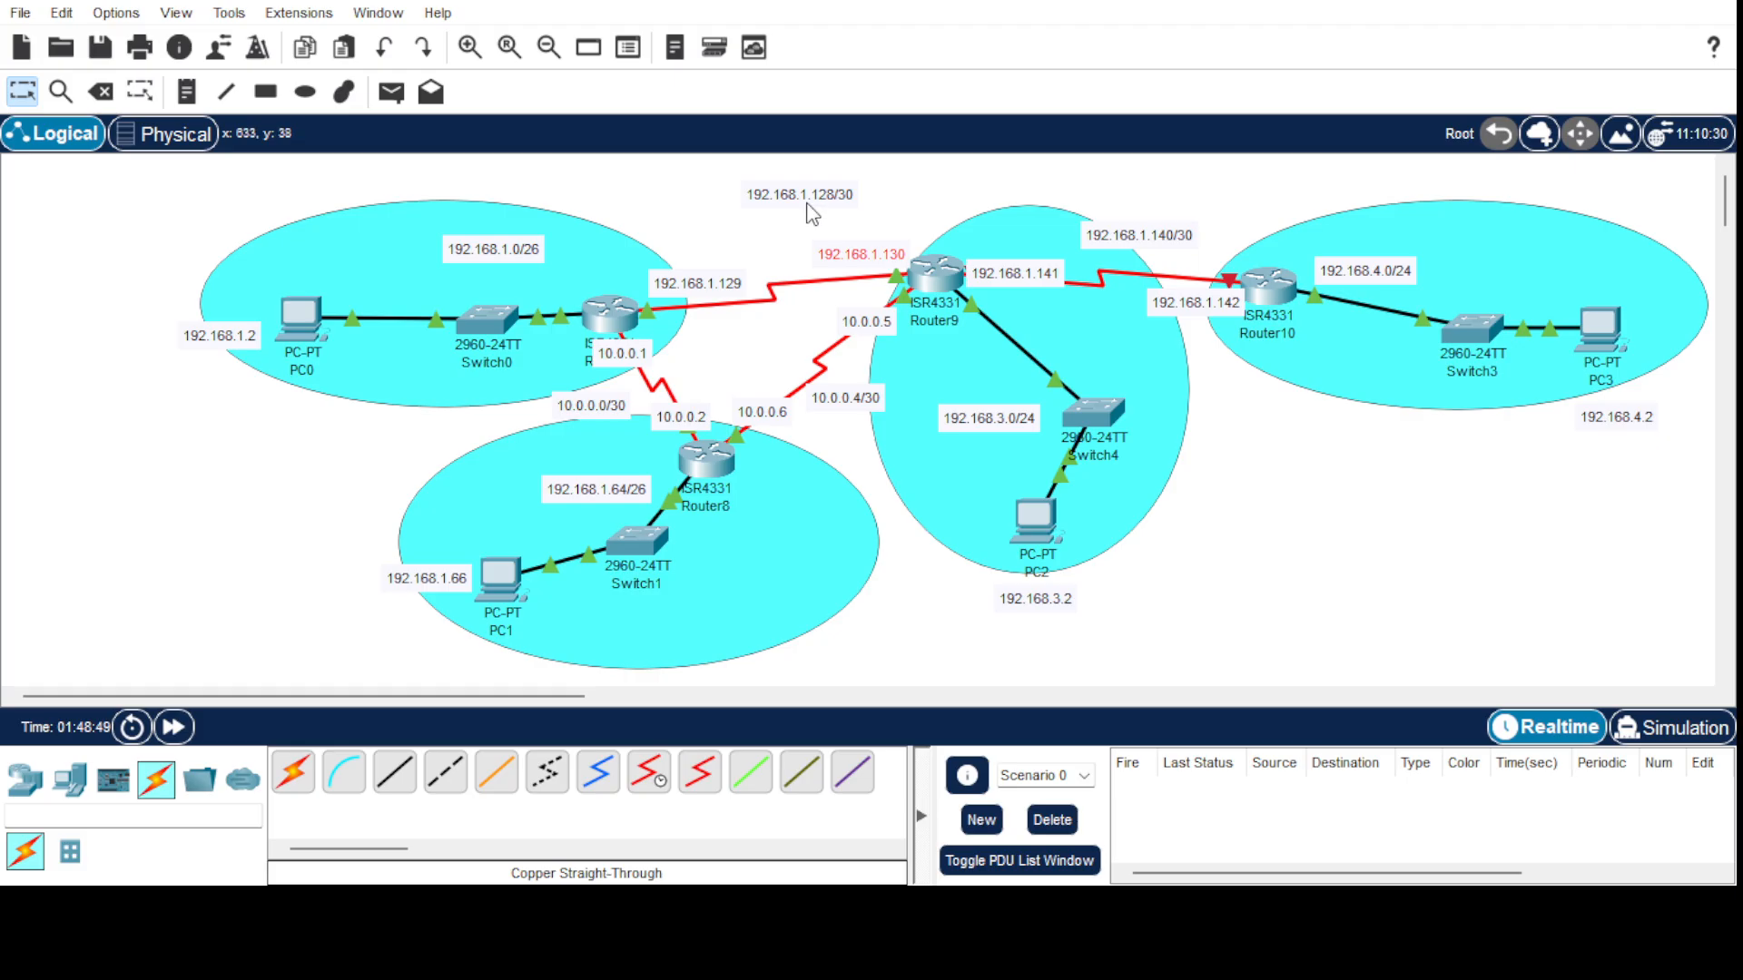
left_click_drag(792, 201, 763, 238)
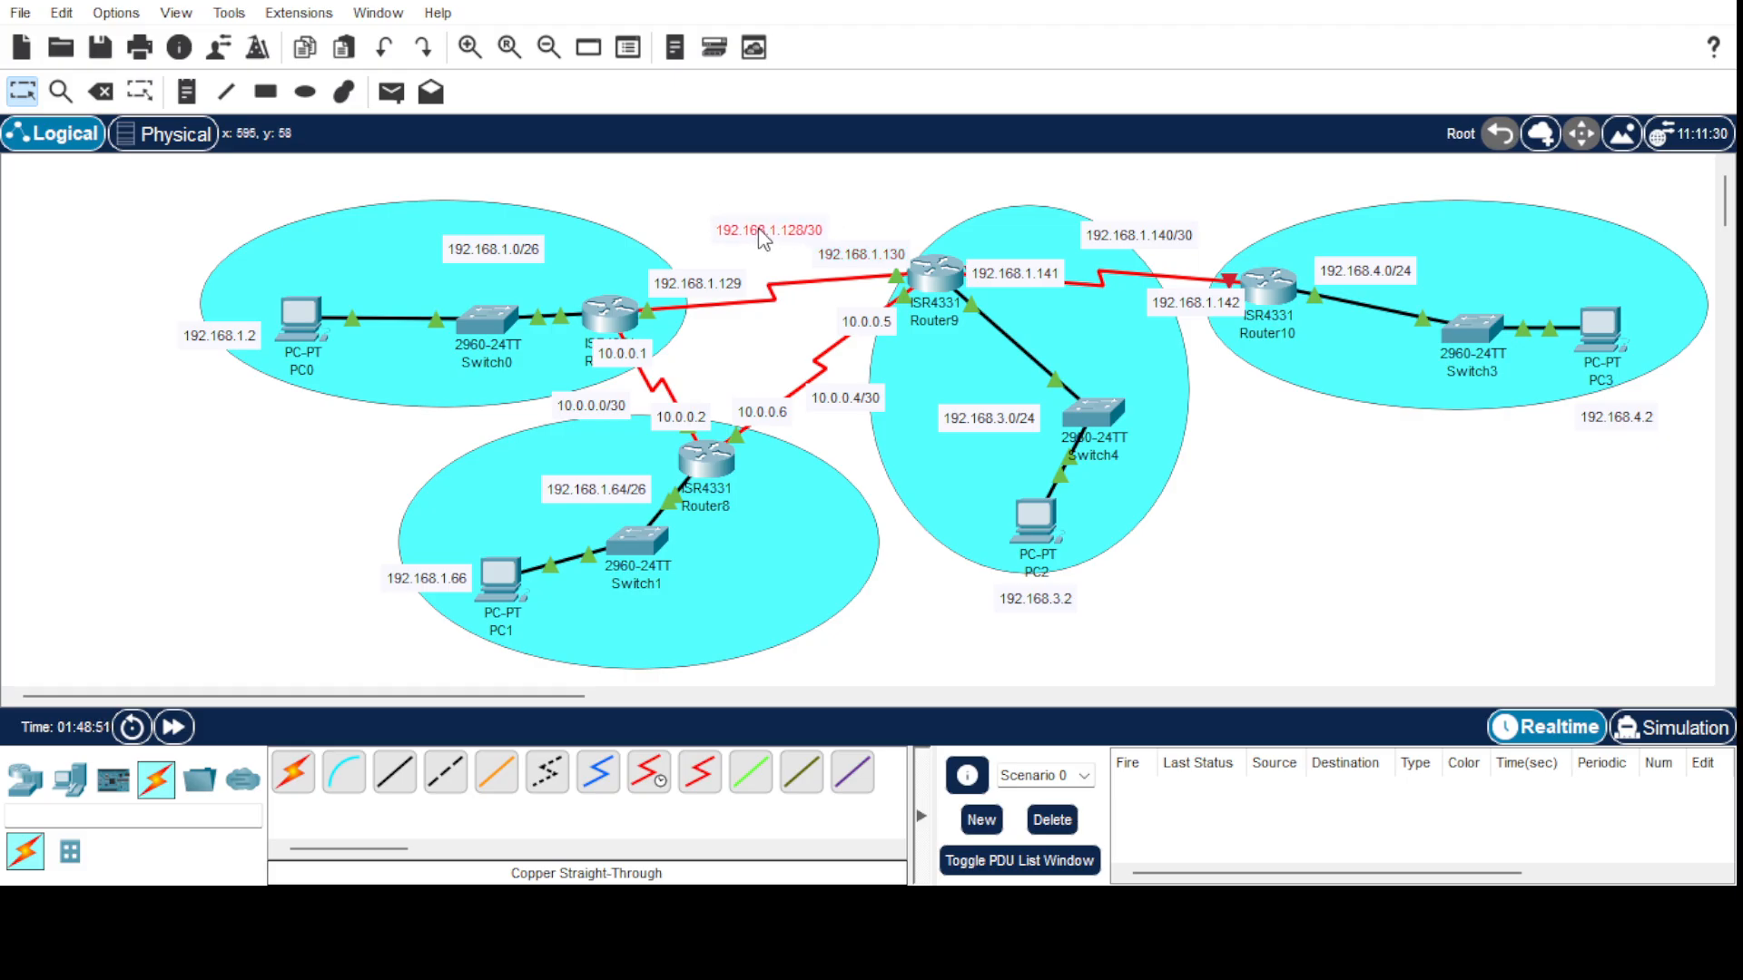
left_click(1261, 521)
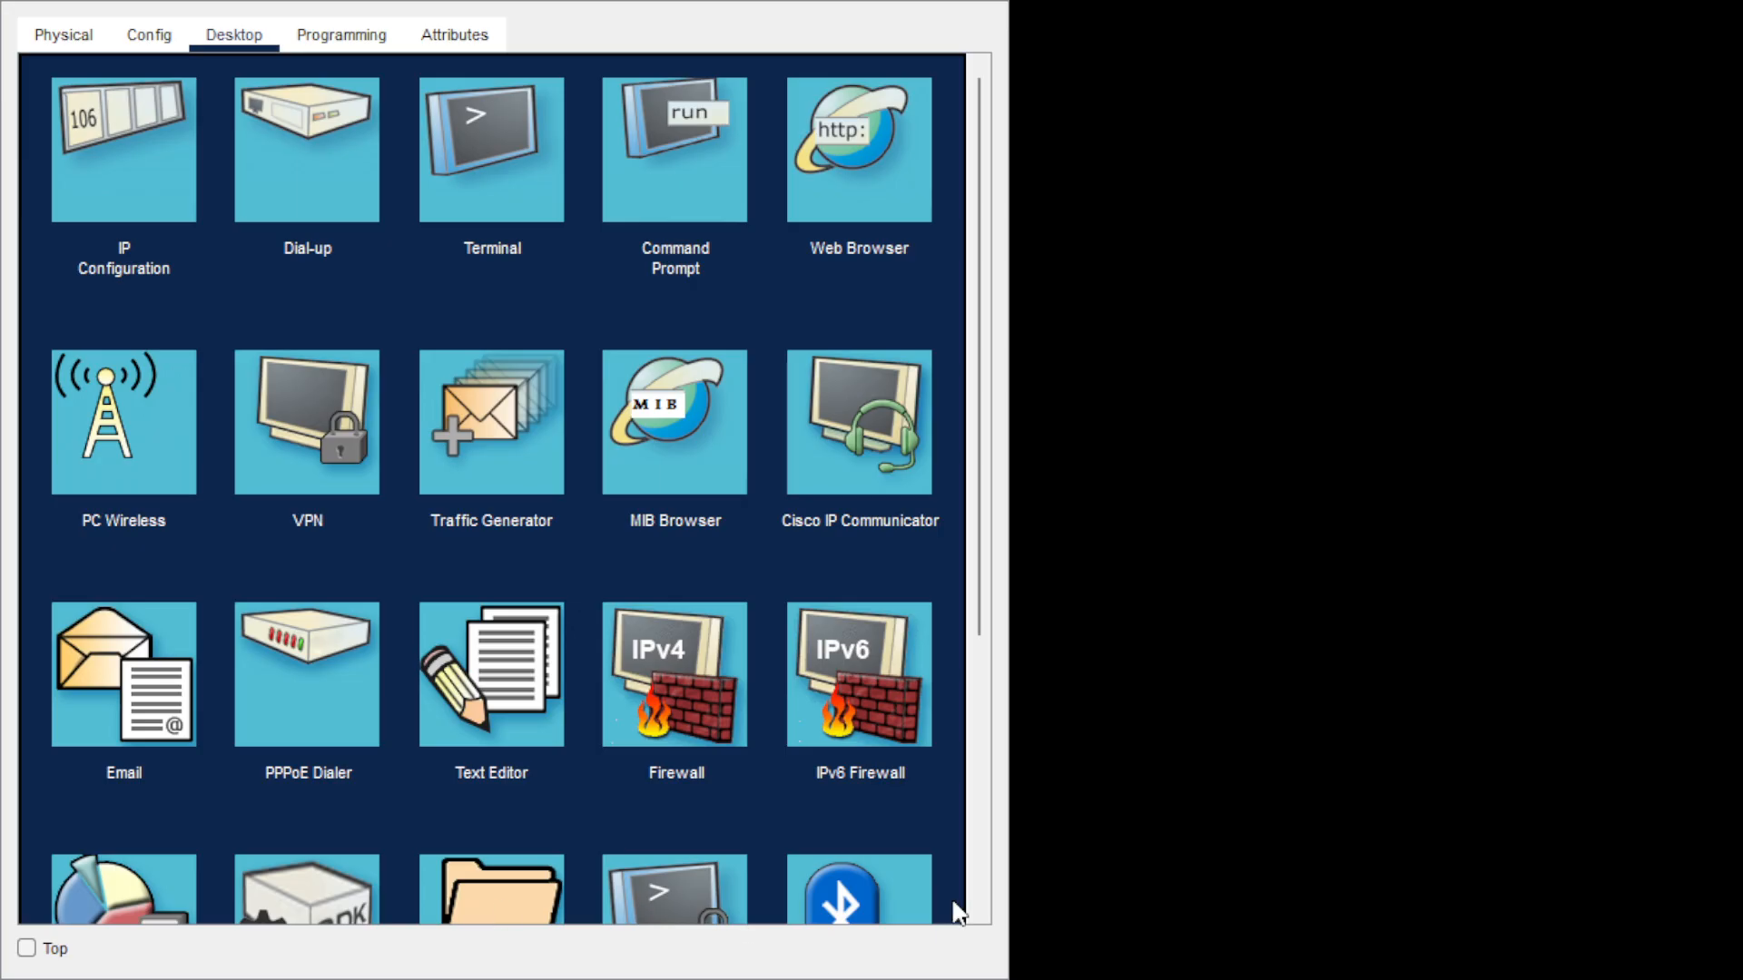
Telnet from the PC to 192.168.4.1, log in as admin, and reach privileged mode with the enable password.
left_click(693, 194)
type("te")
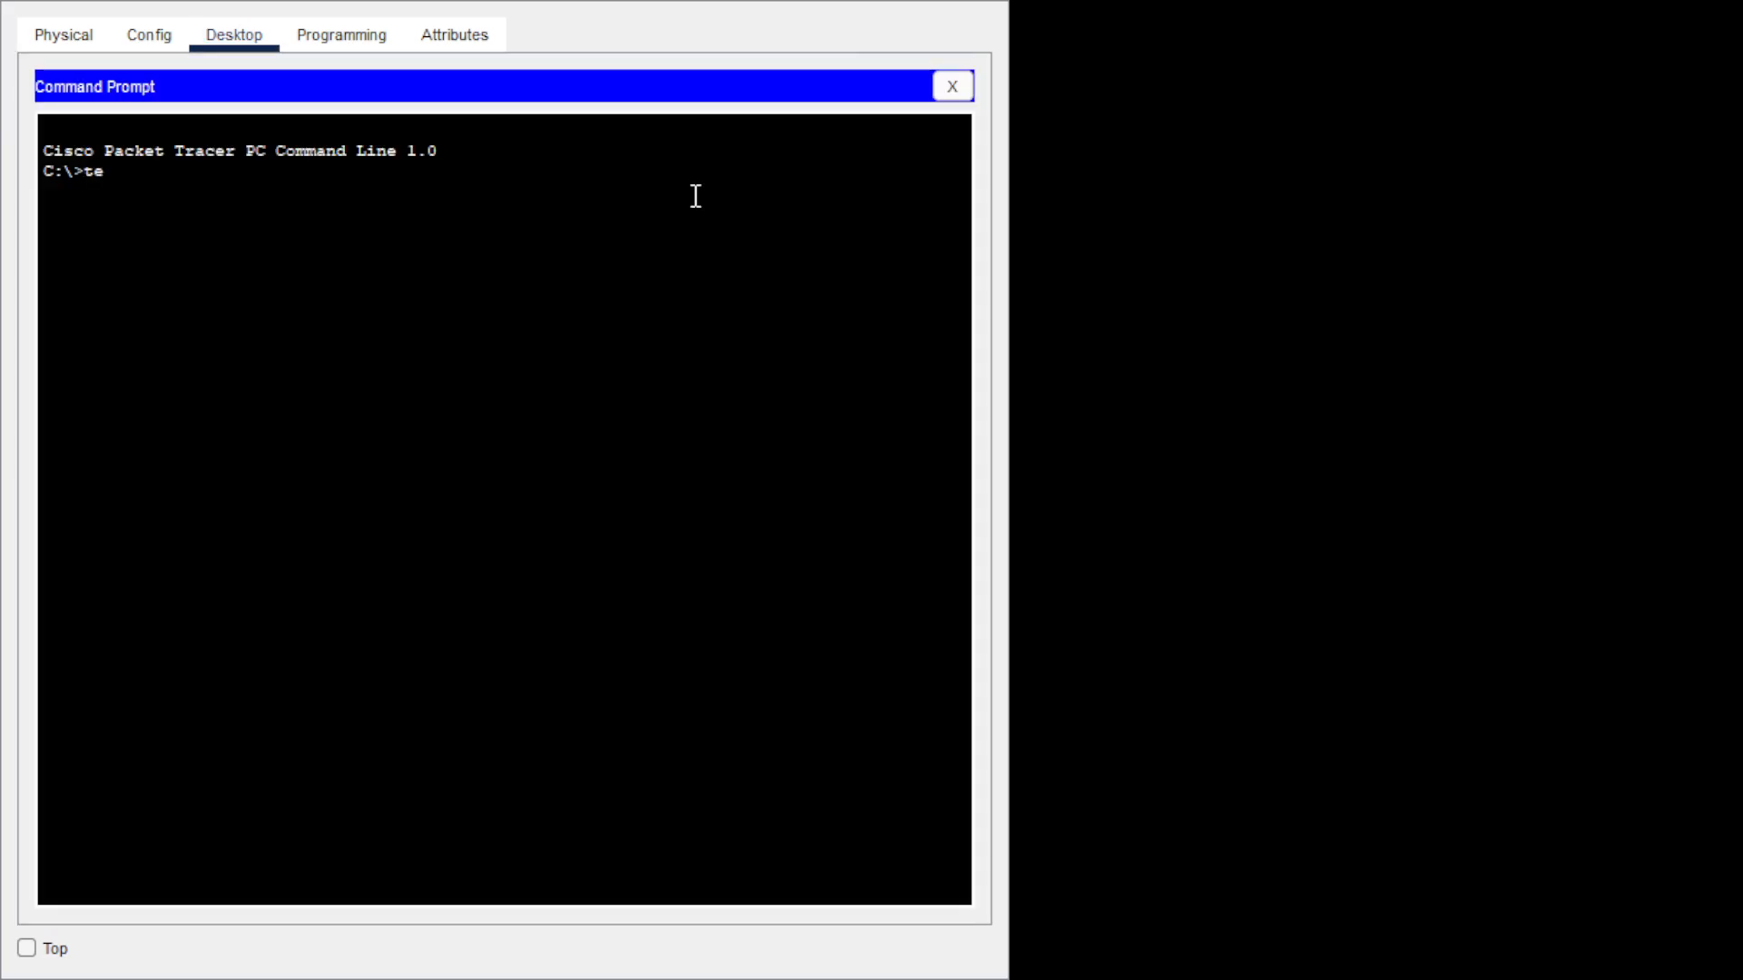
type("lnet 19")
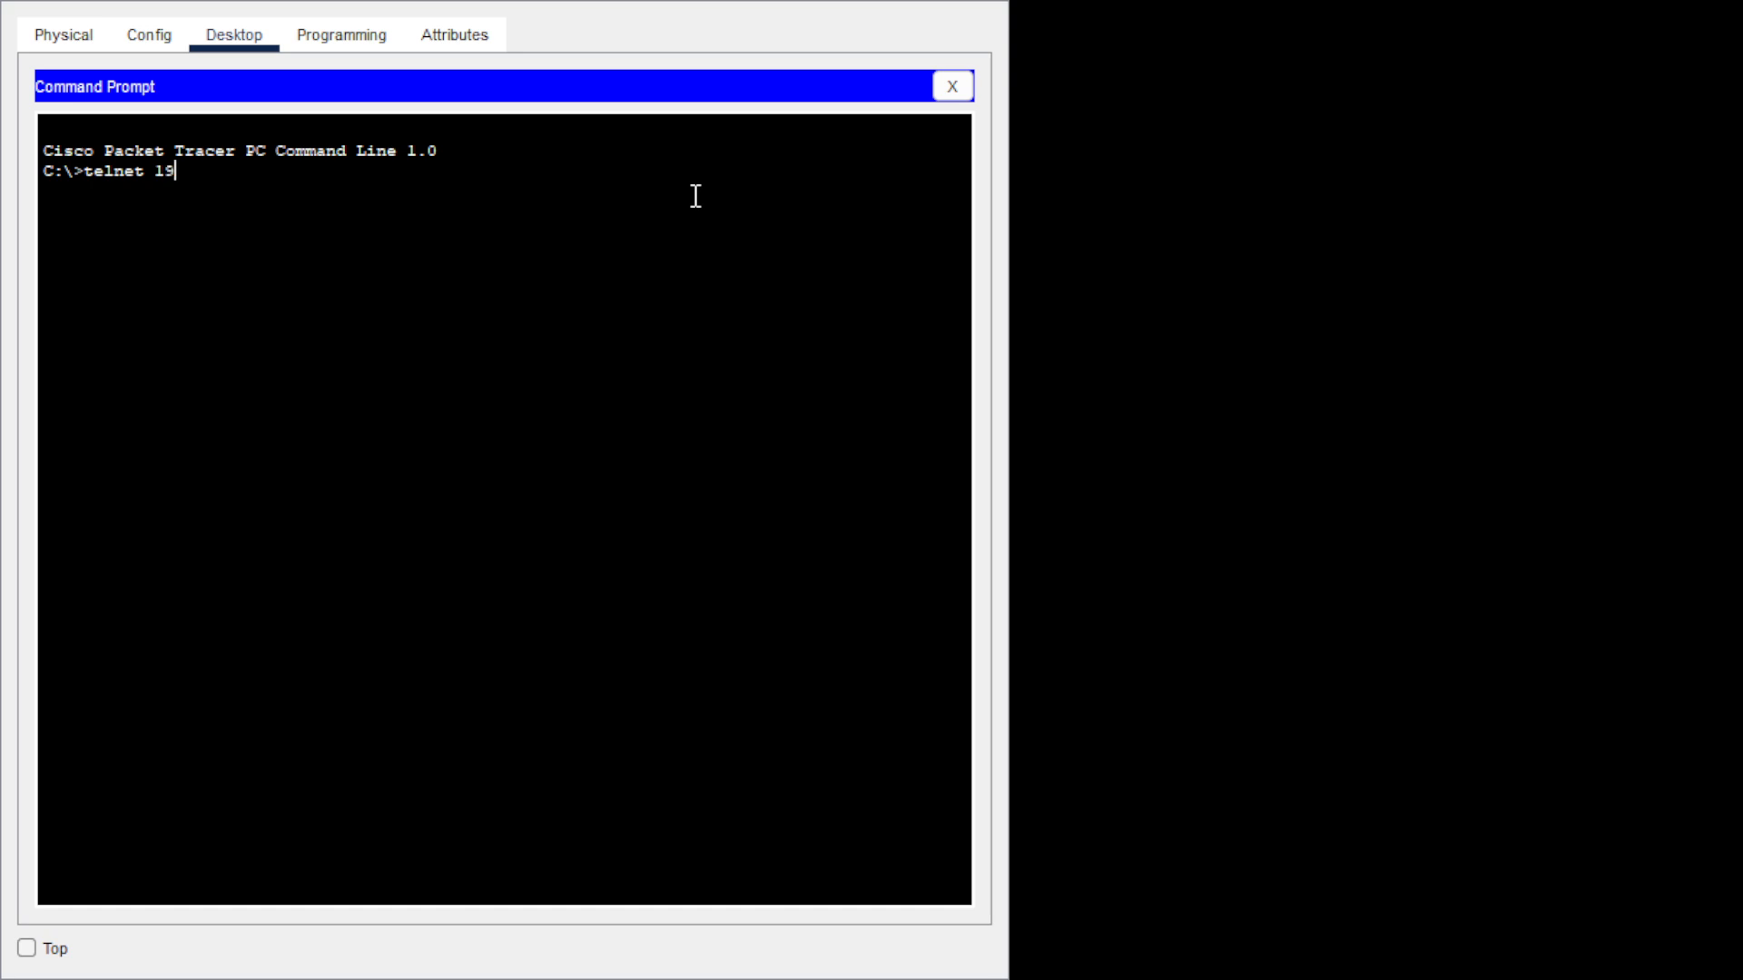
type("2.168.4.1")
key("Return")
type("admin")
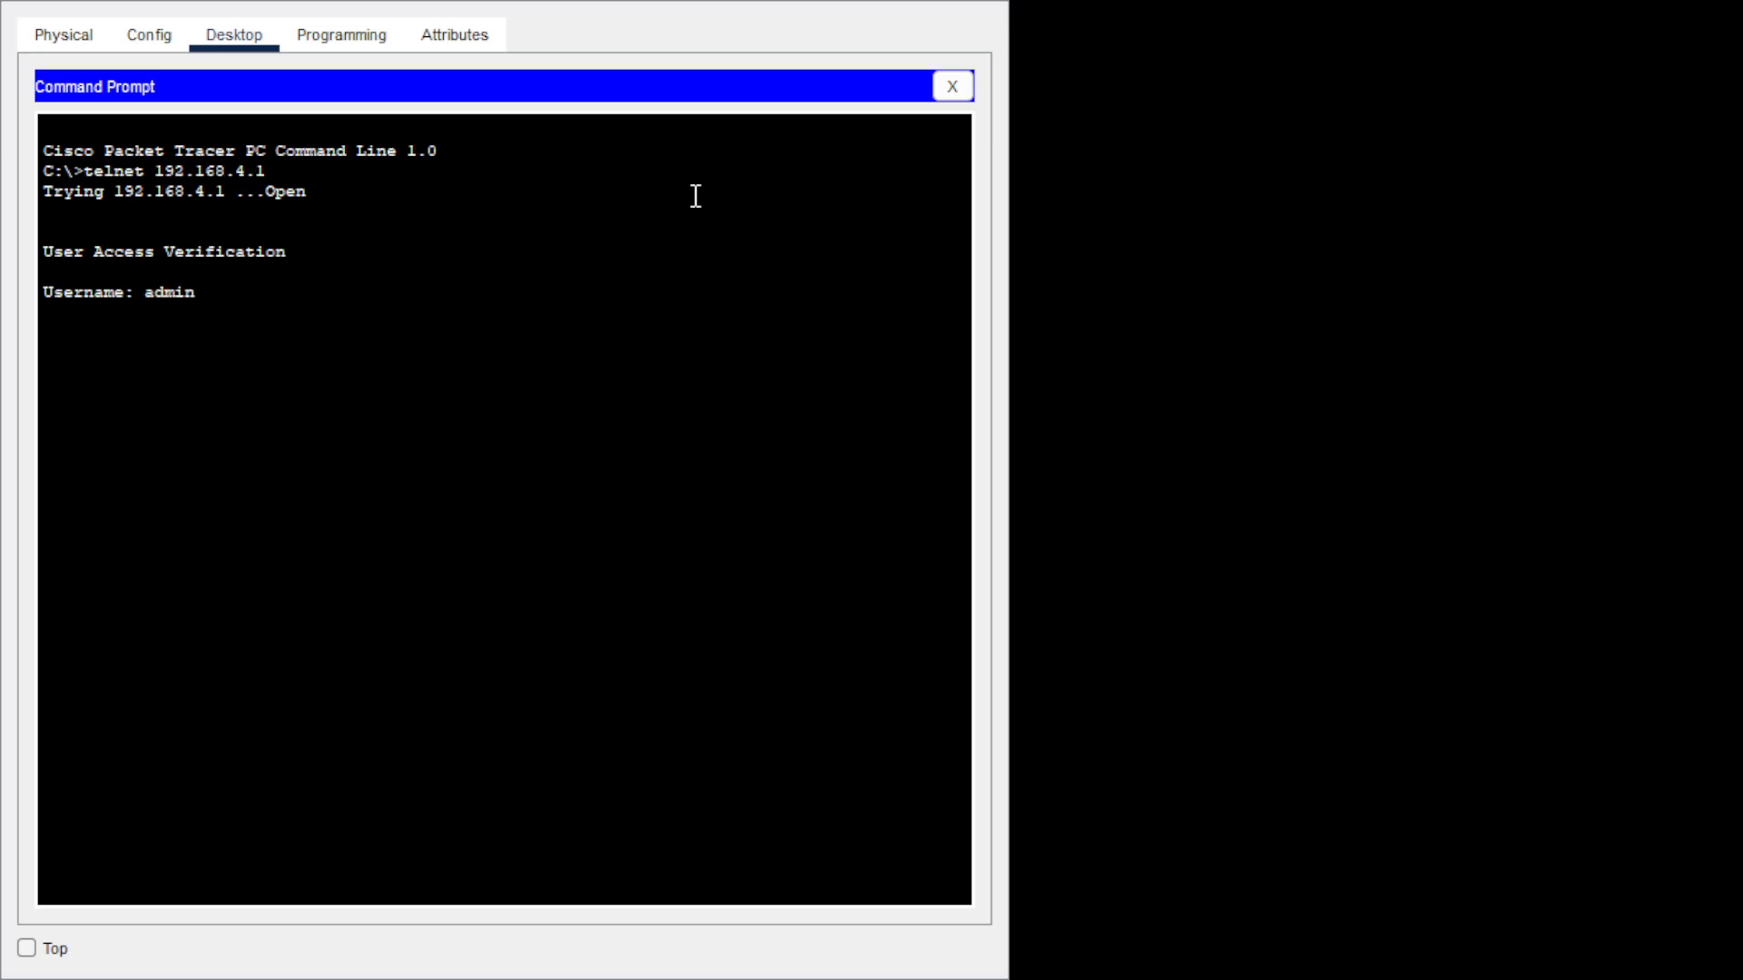
key("Return")
key("Return")
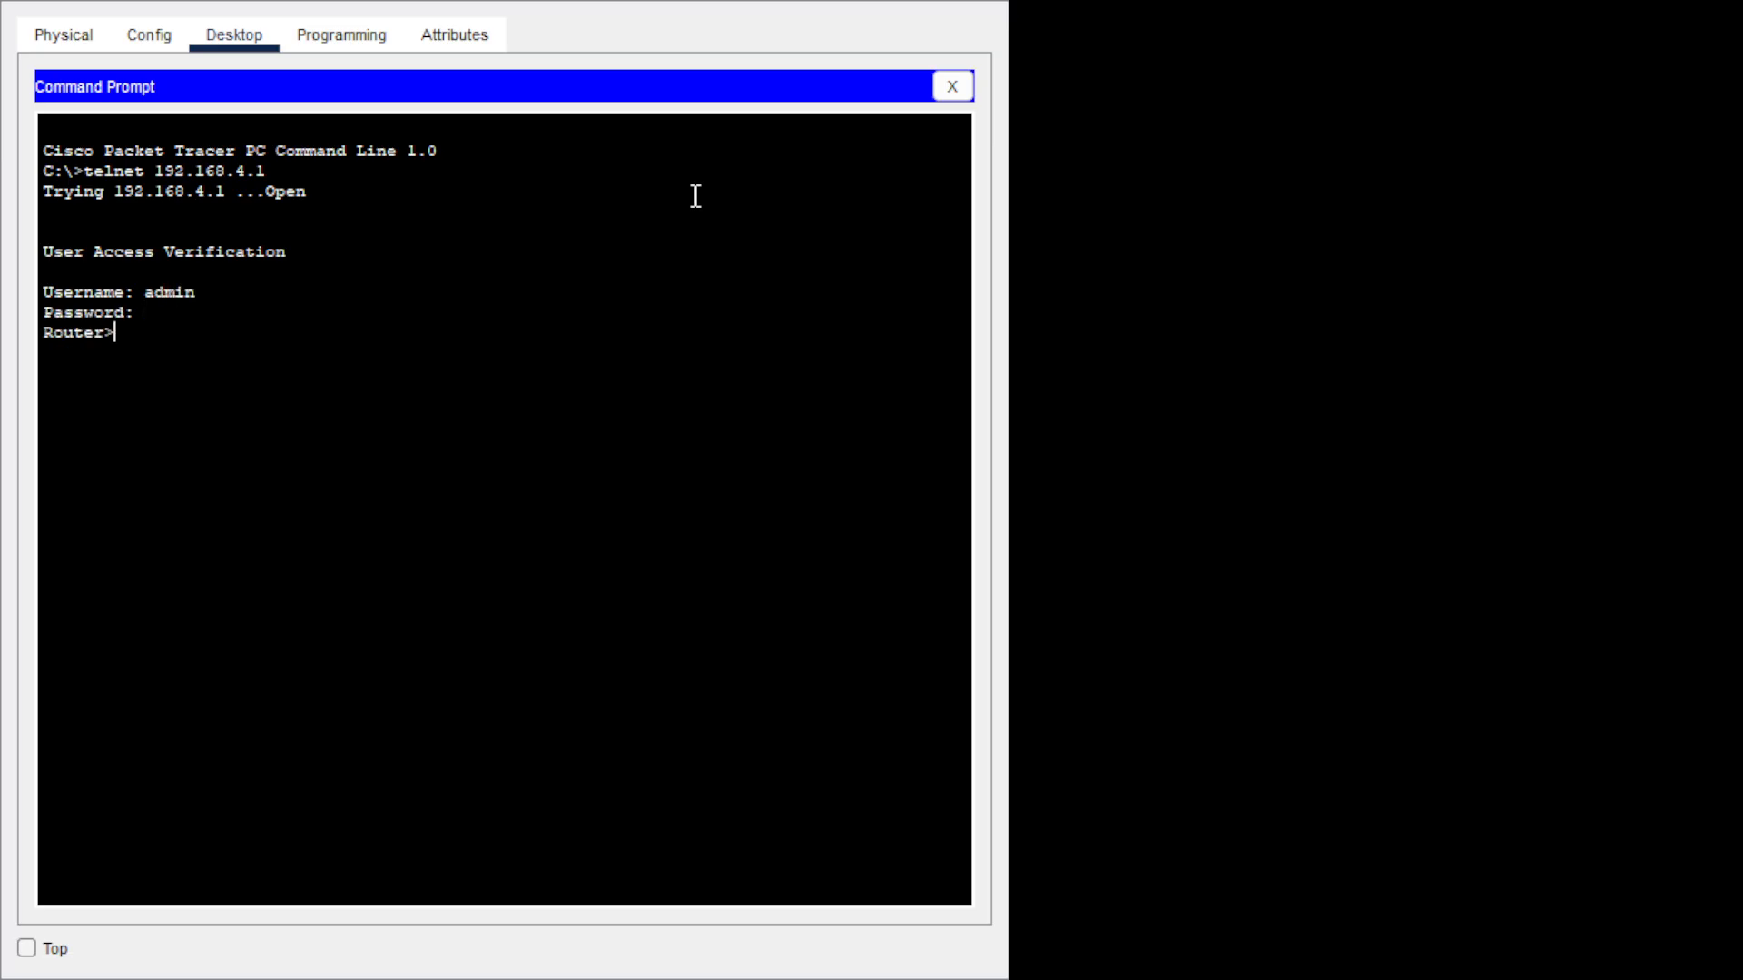
type("en")
key("Return")
key("Return")
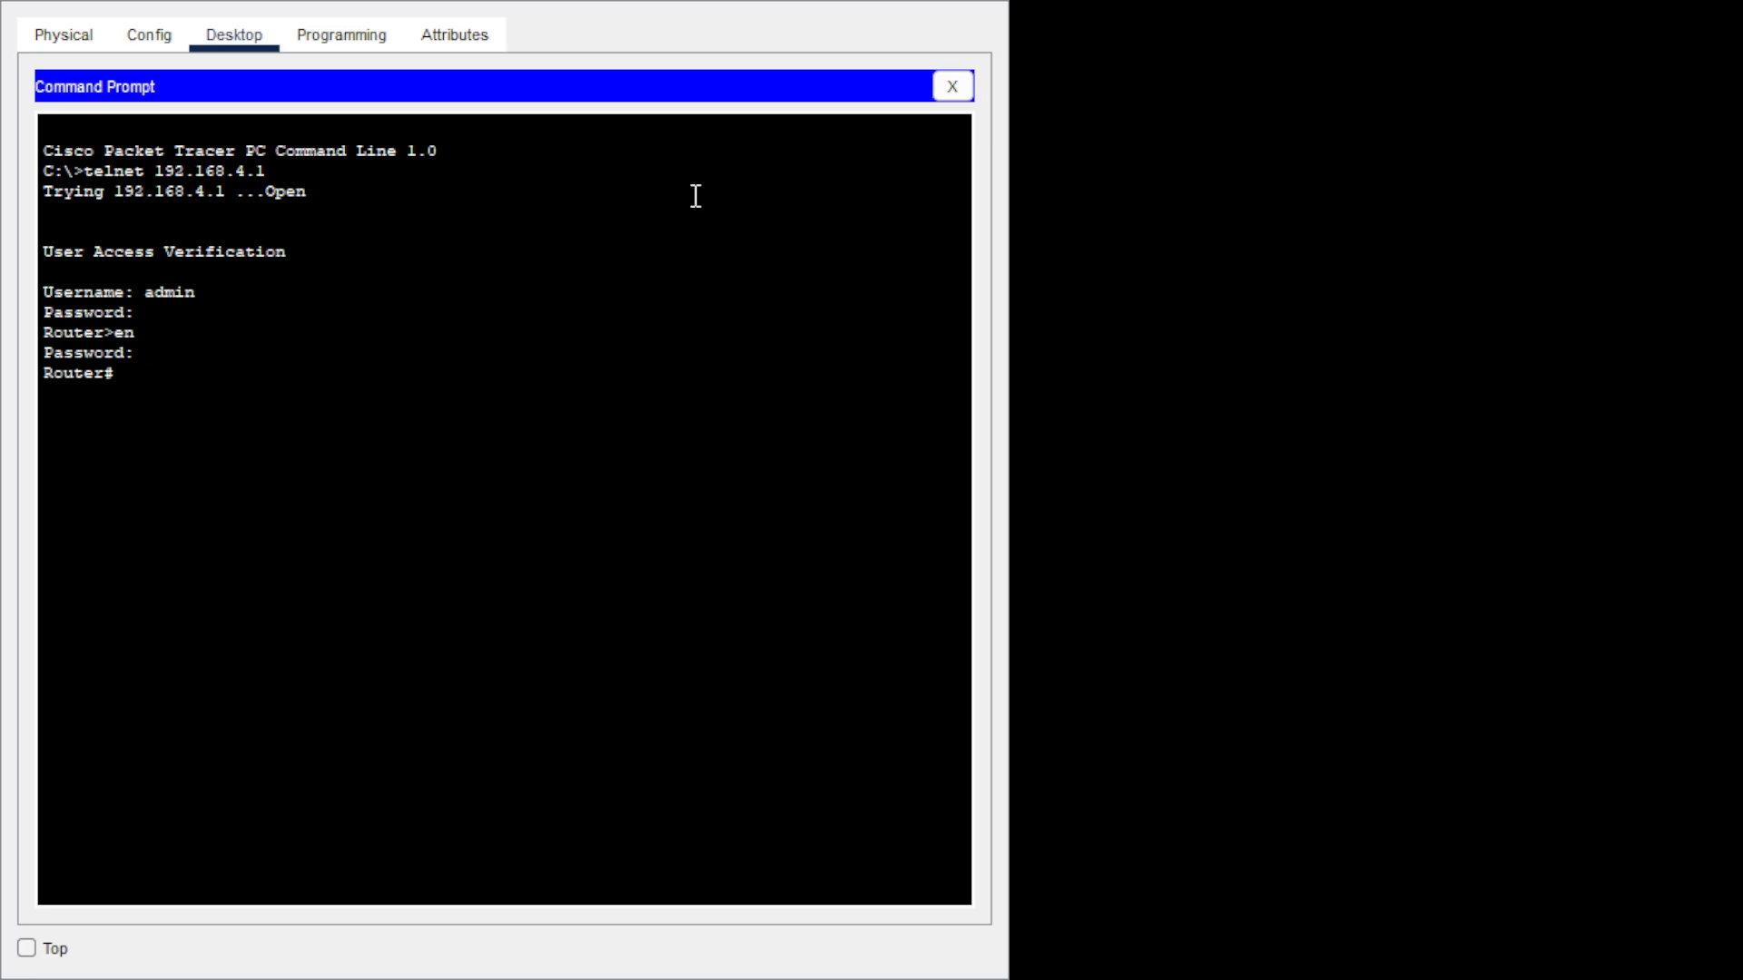
type("config t")
key("Return")
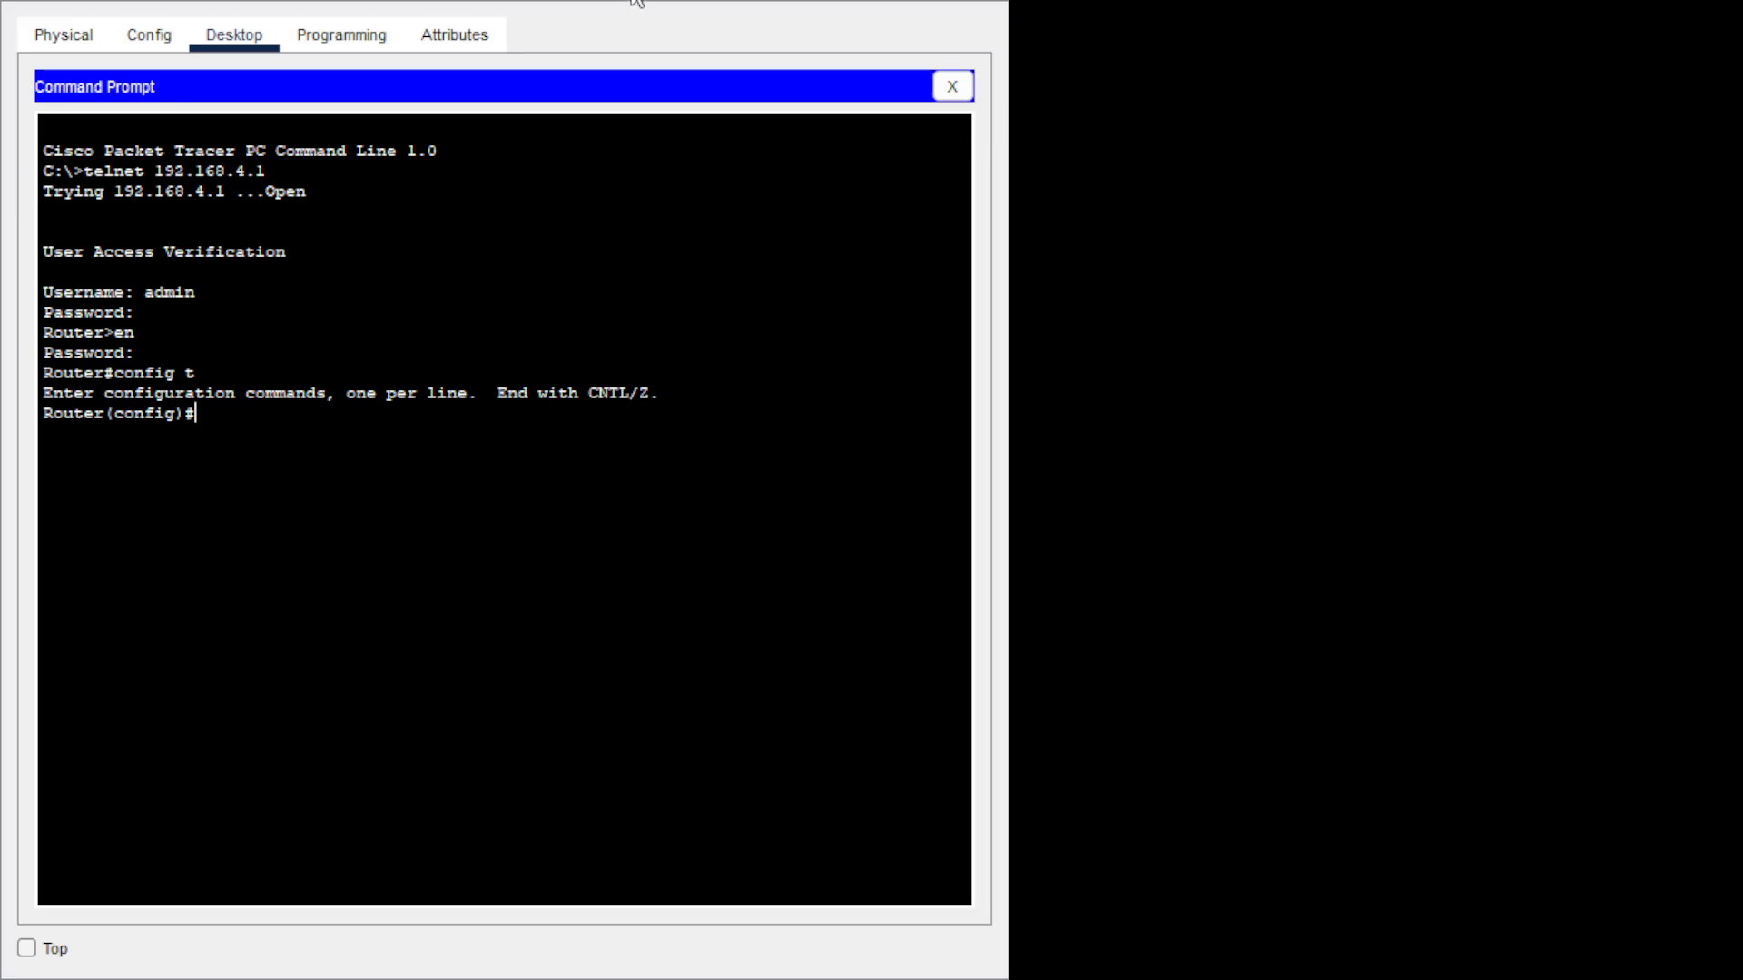
Address se0/1/0 as 192.168.1.142 255.255.255.252, run no shutdown, and exit the interface.
type("int se0/1/0")
key("Return")
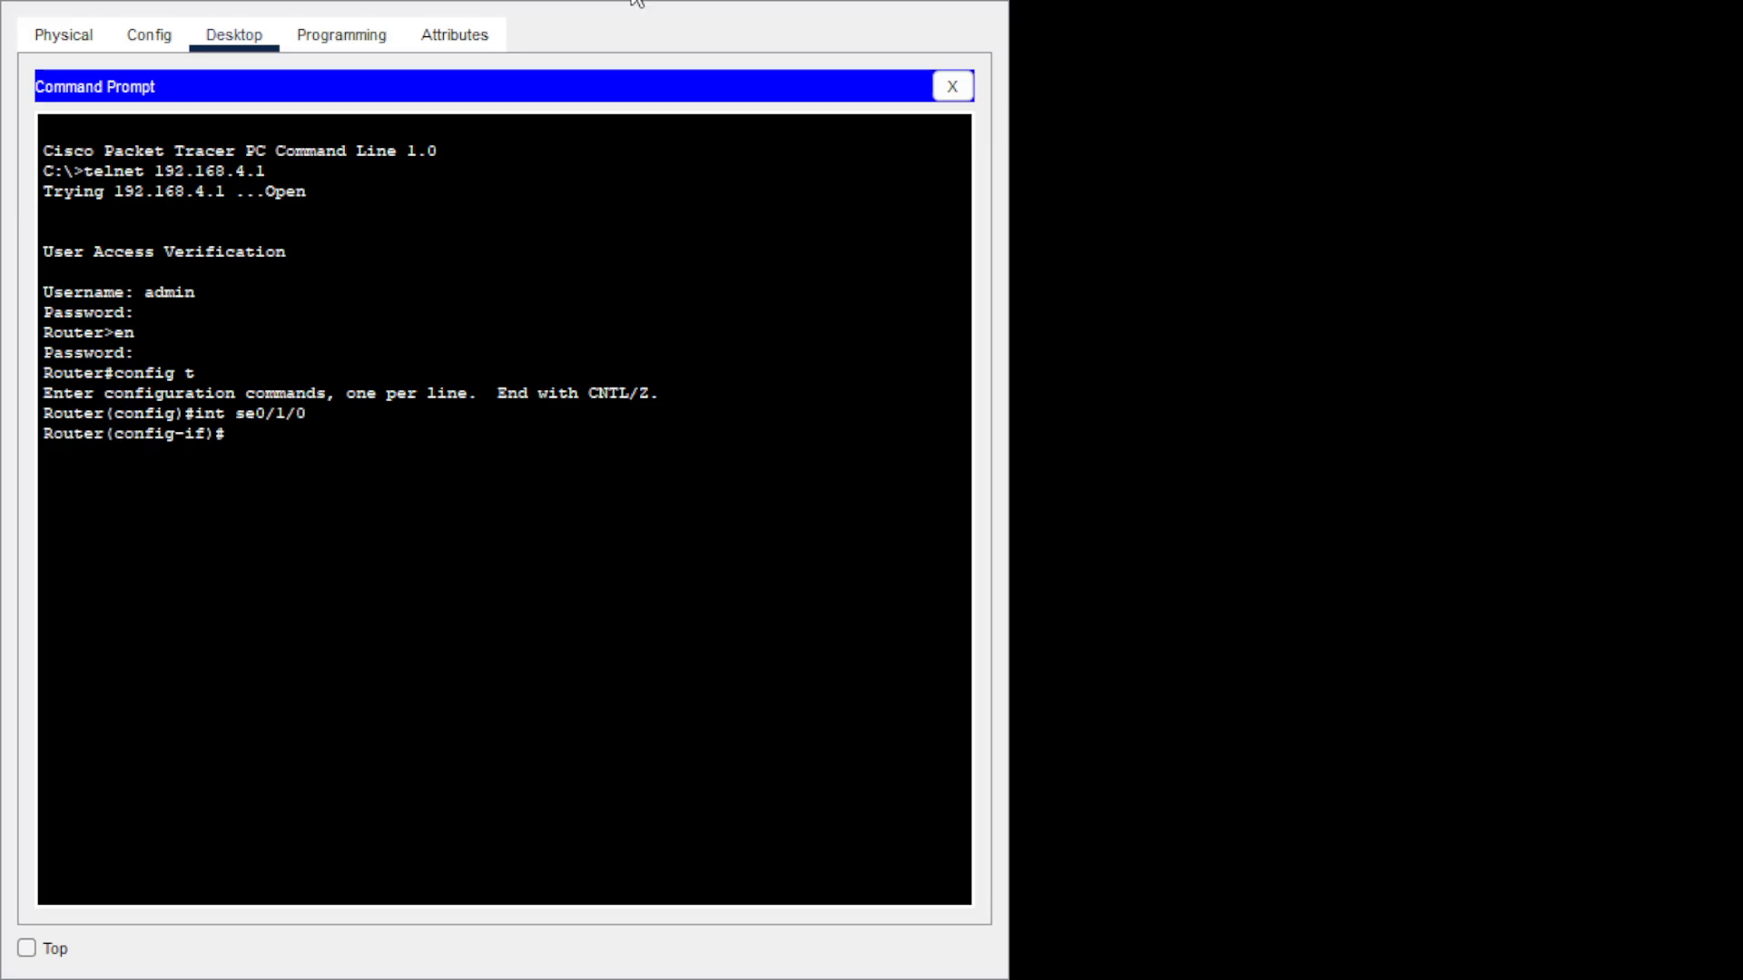
type("ip add 19")
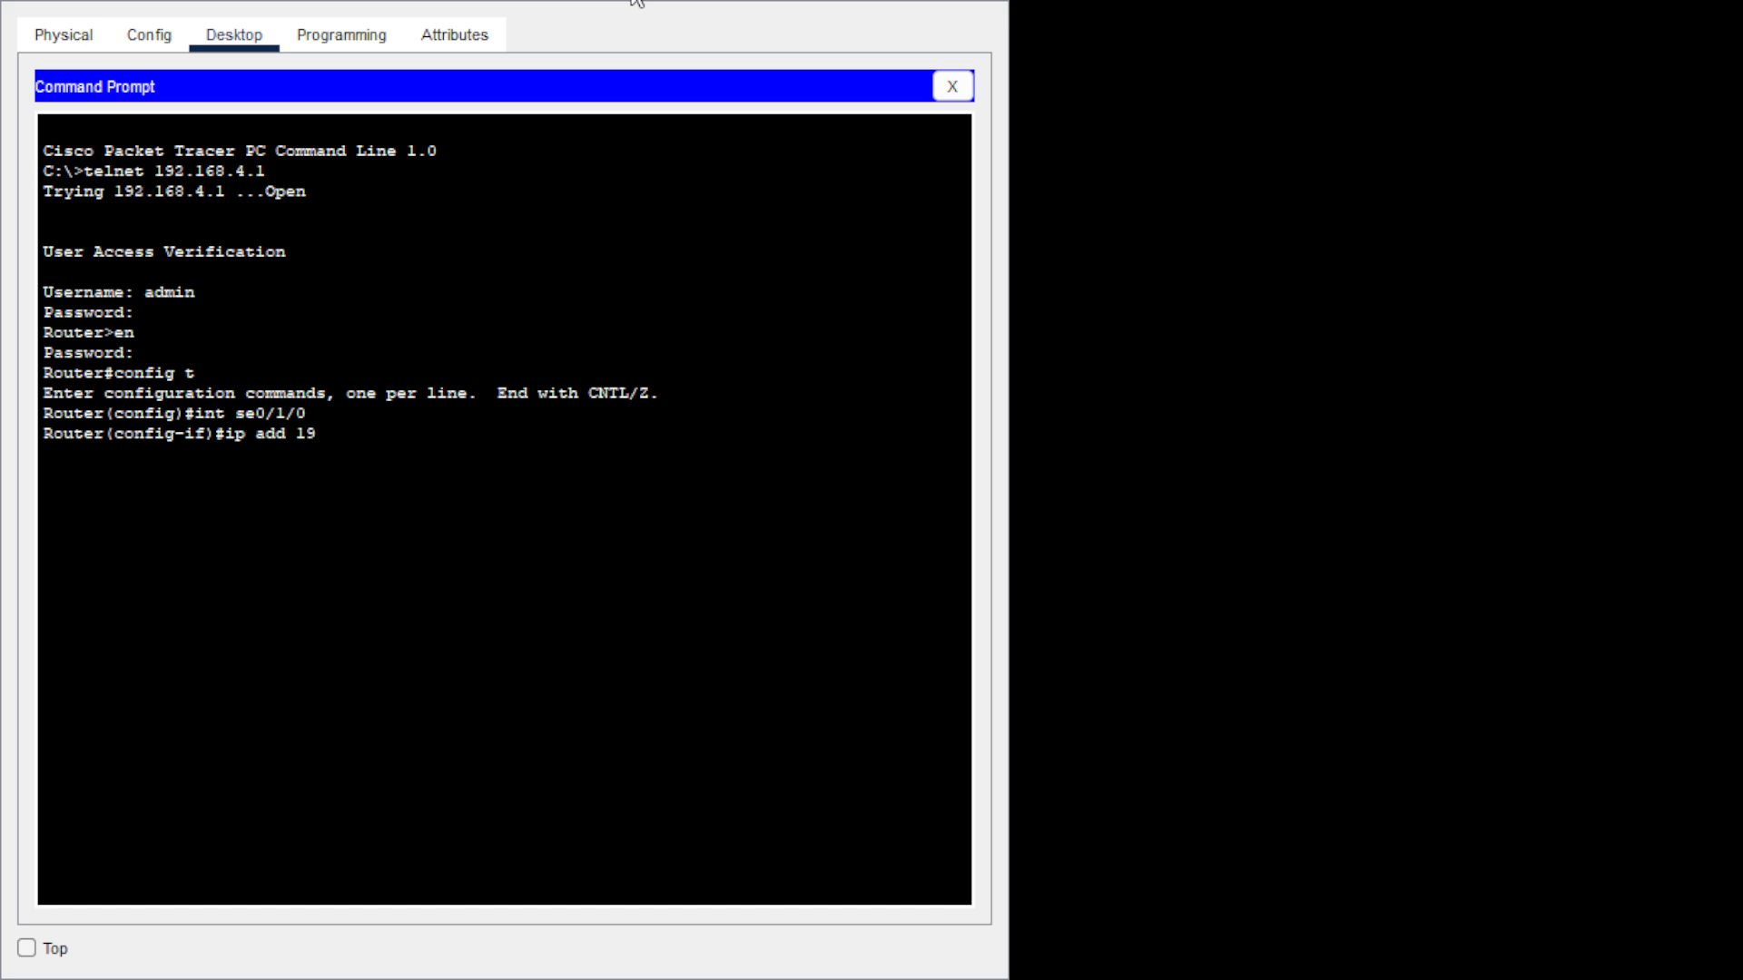
type("2.168.1.142")
type("255.255.255.252")
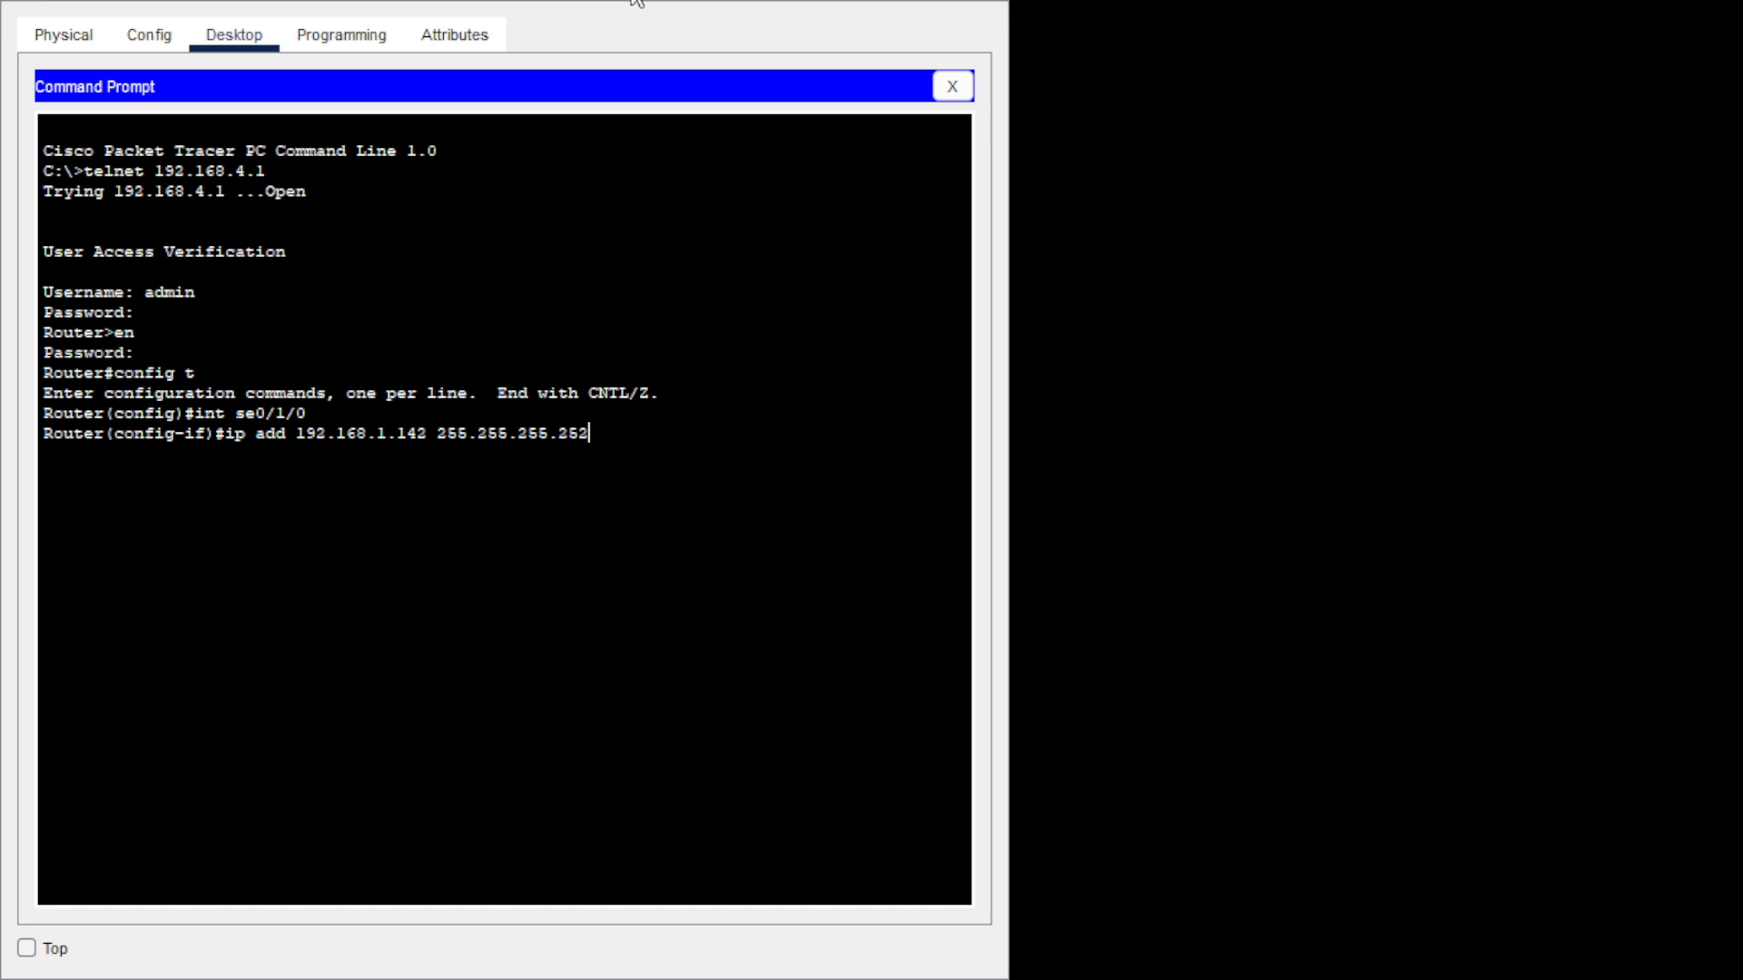
key("Return")
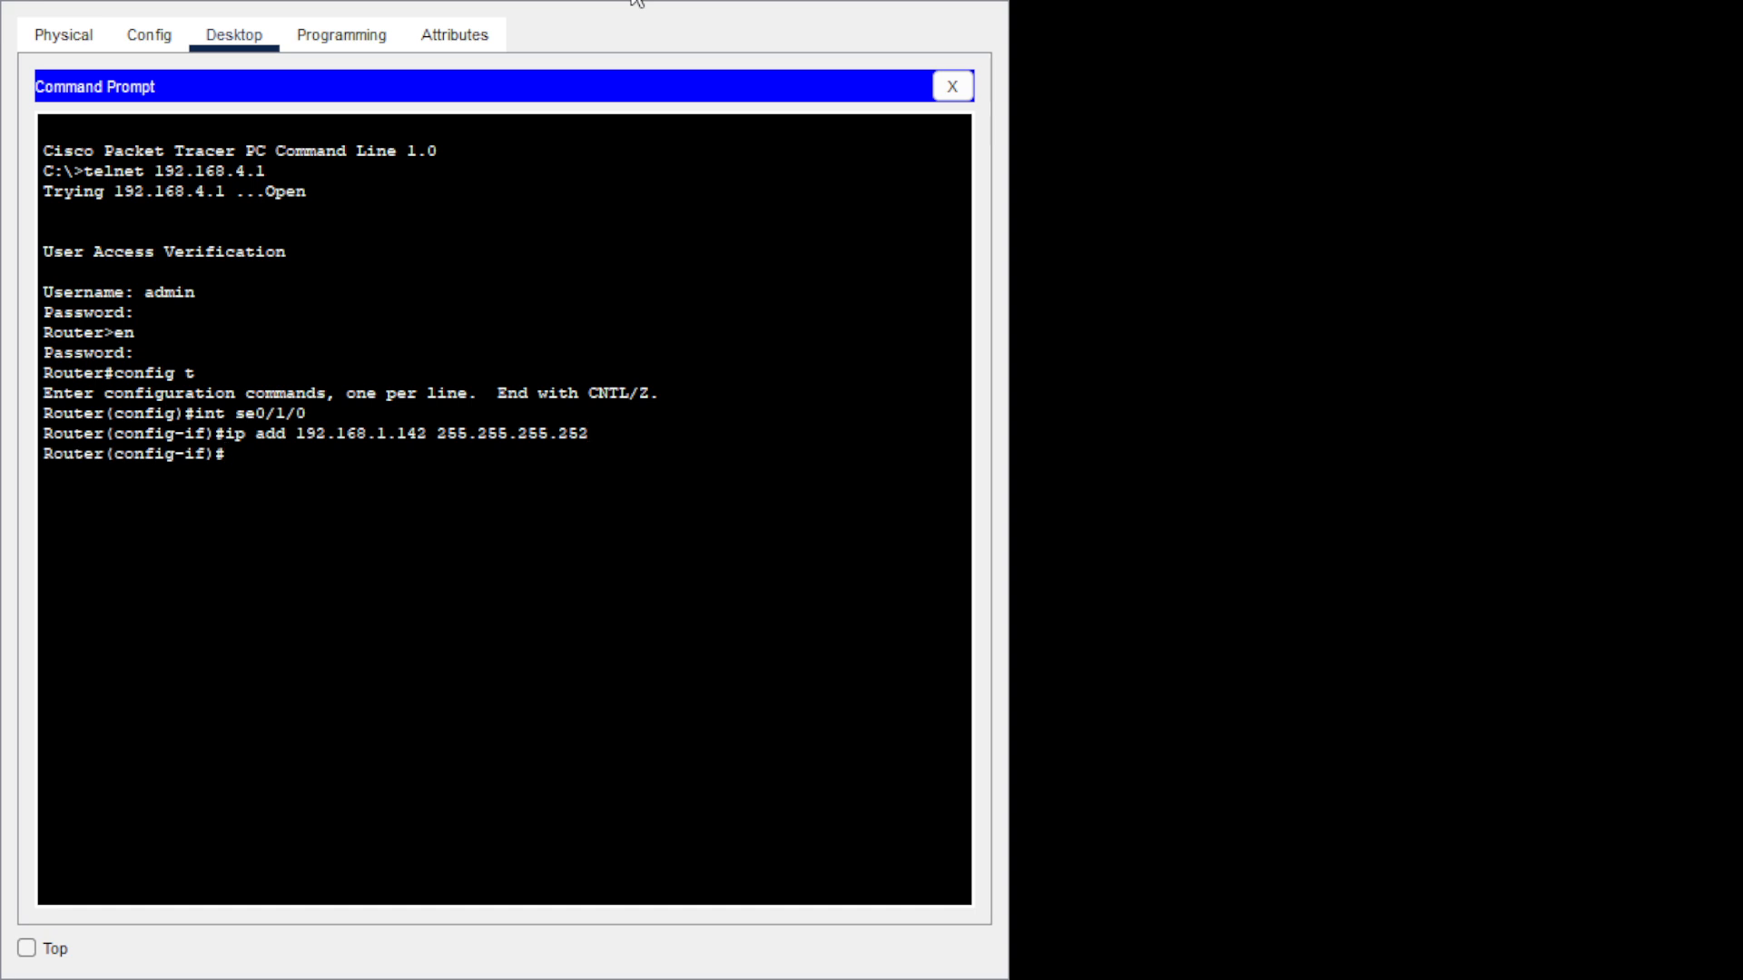
type("no sh")
key("Tab")
key("Return")
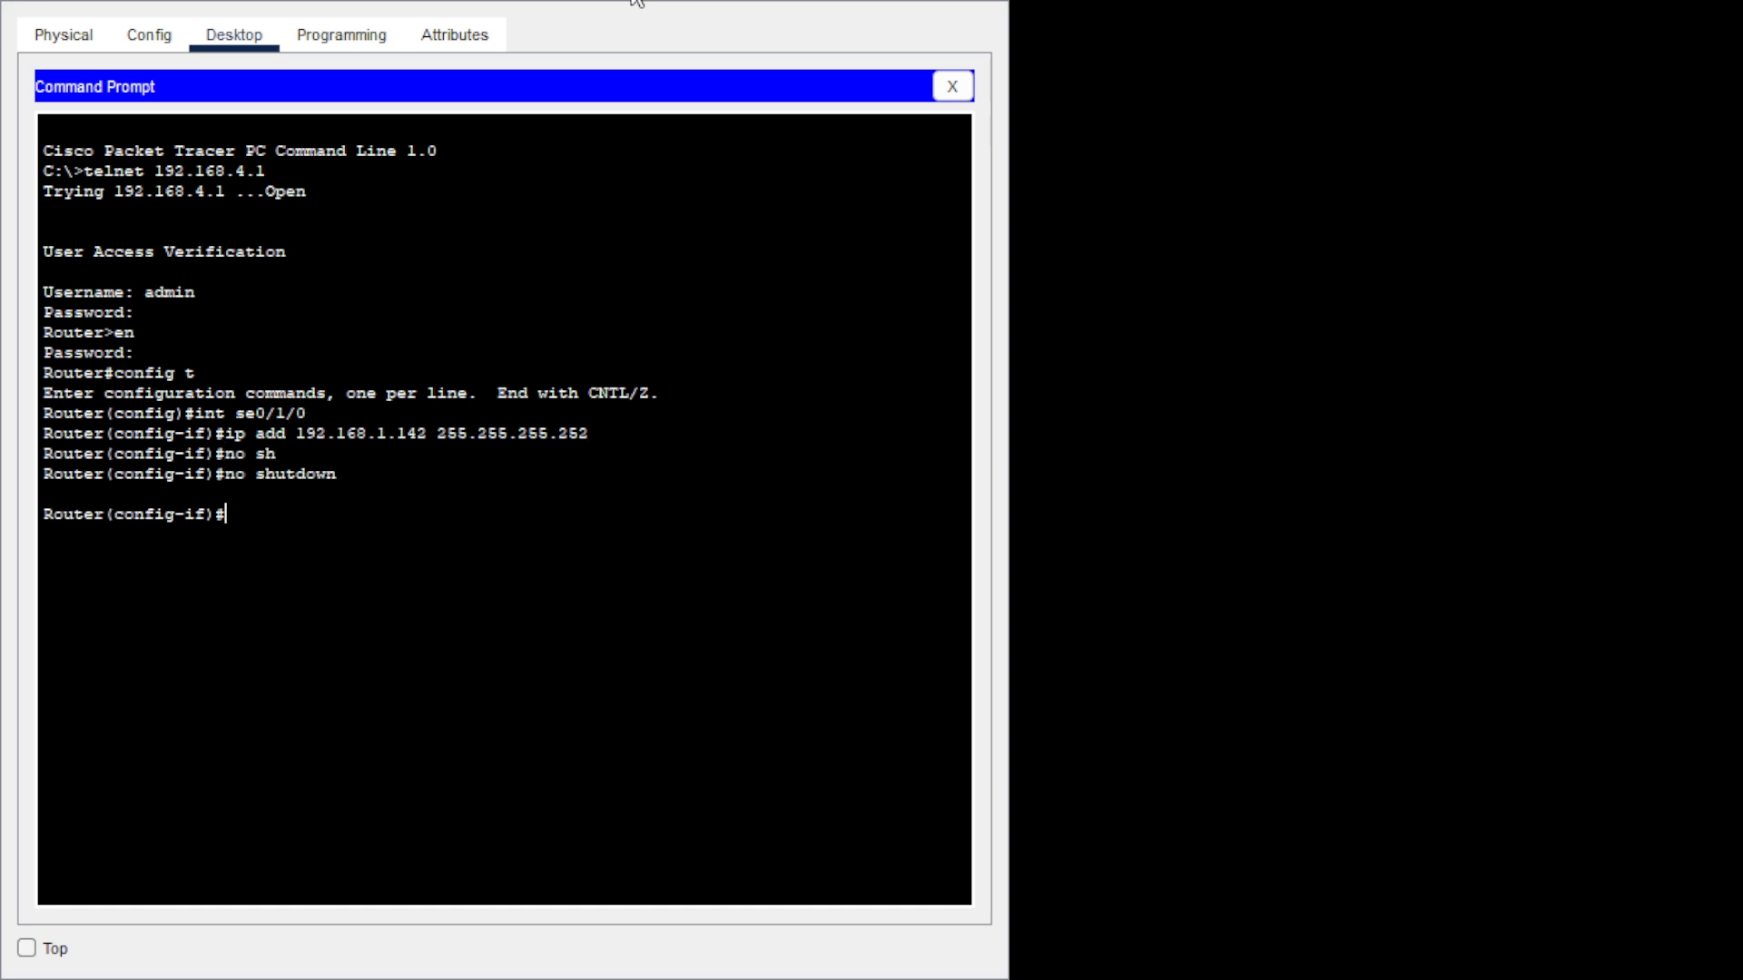
type("exit")
key("Return")
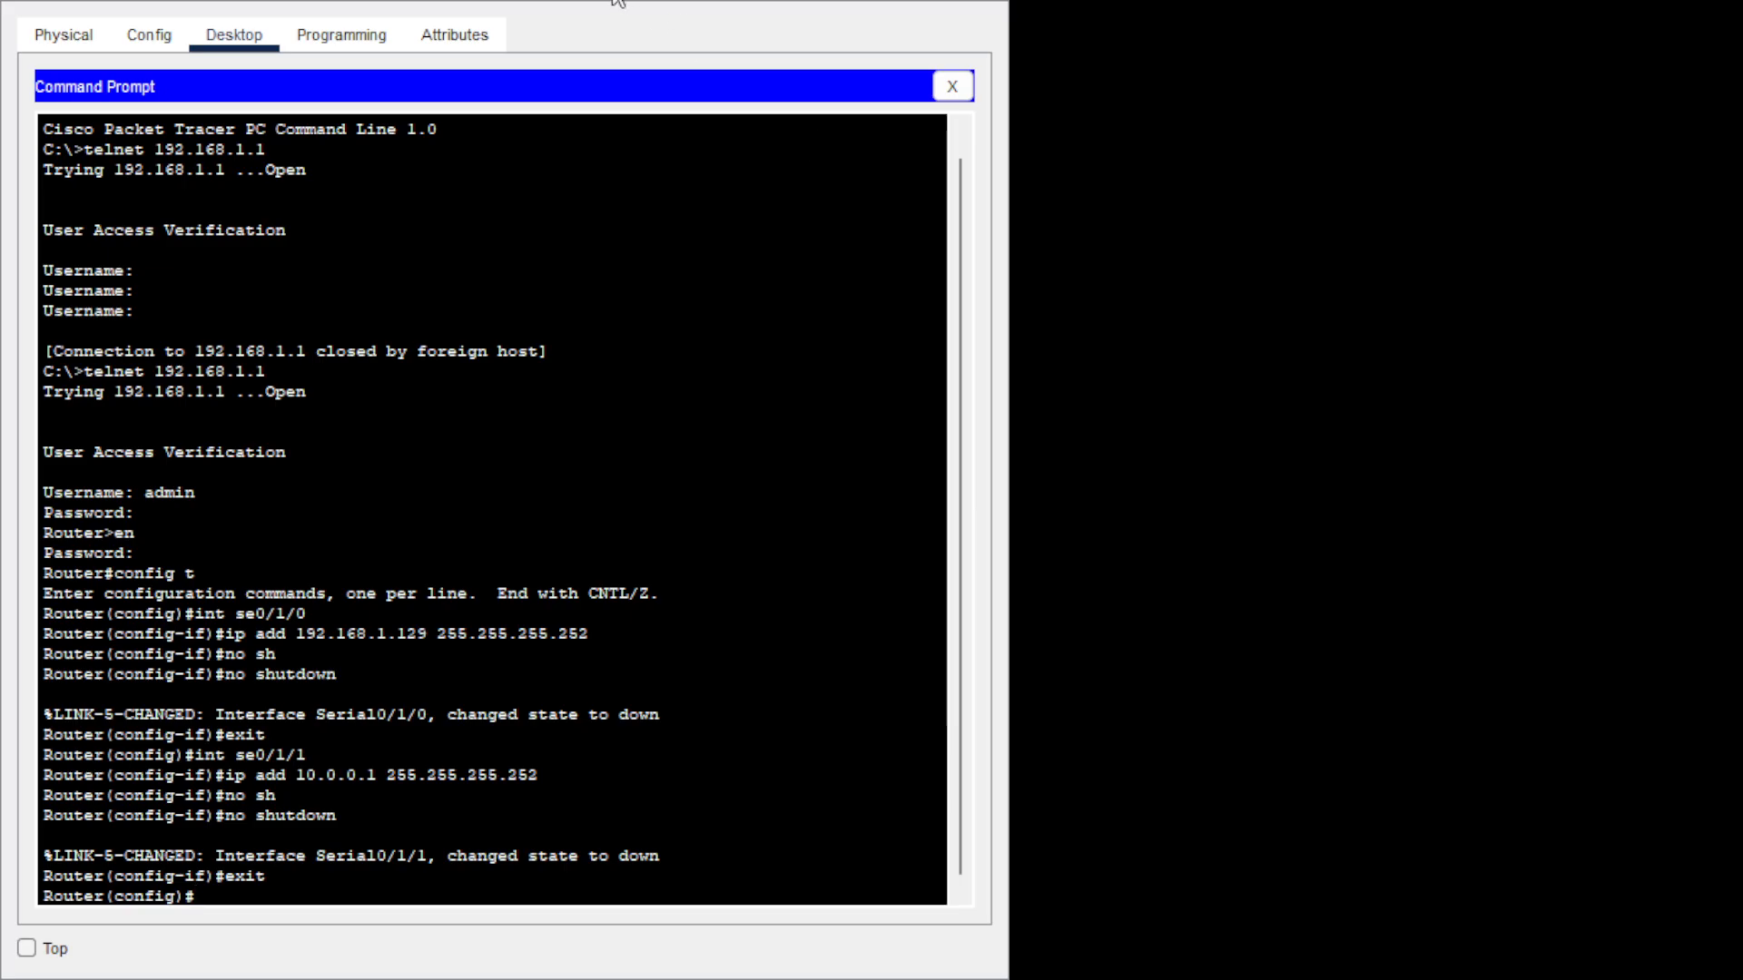
Exit configuration mode and end the telnet session to the router.
type("exit")
key("Return")
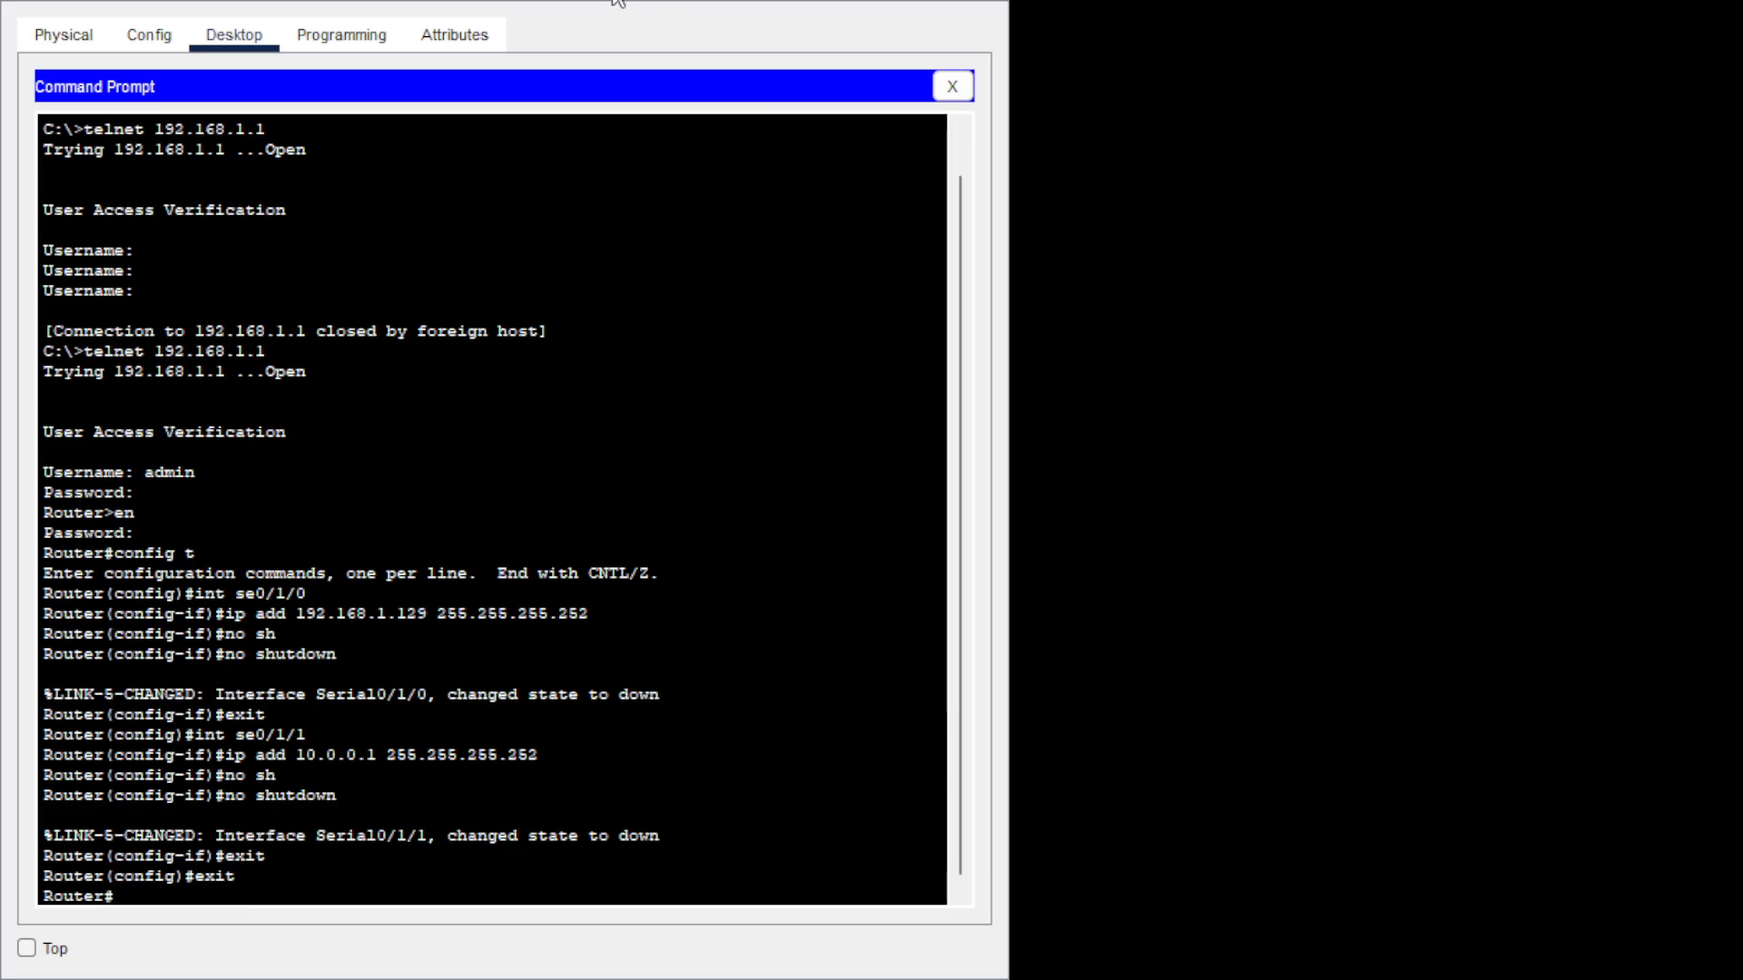
type("exit")
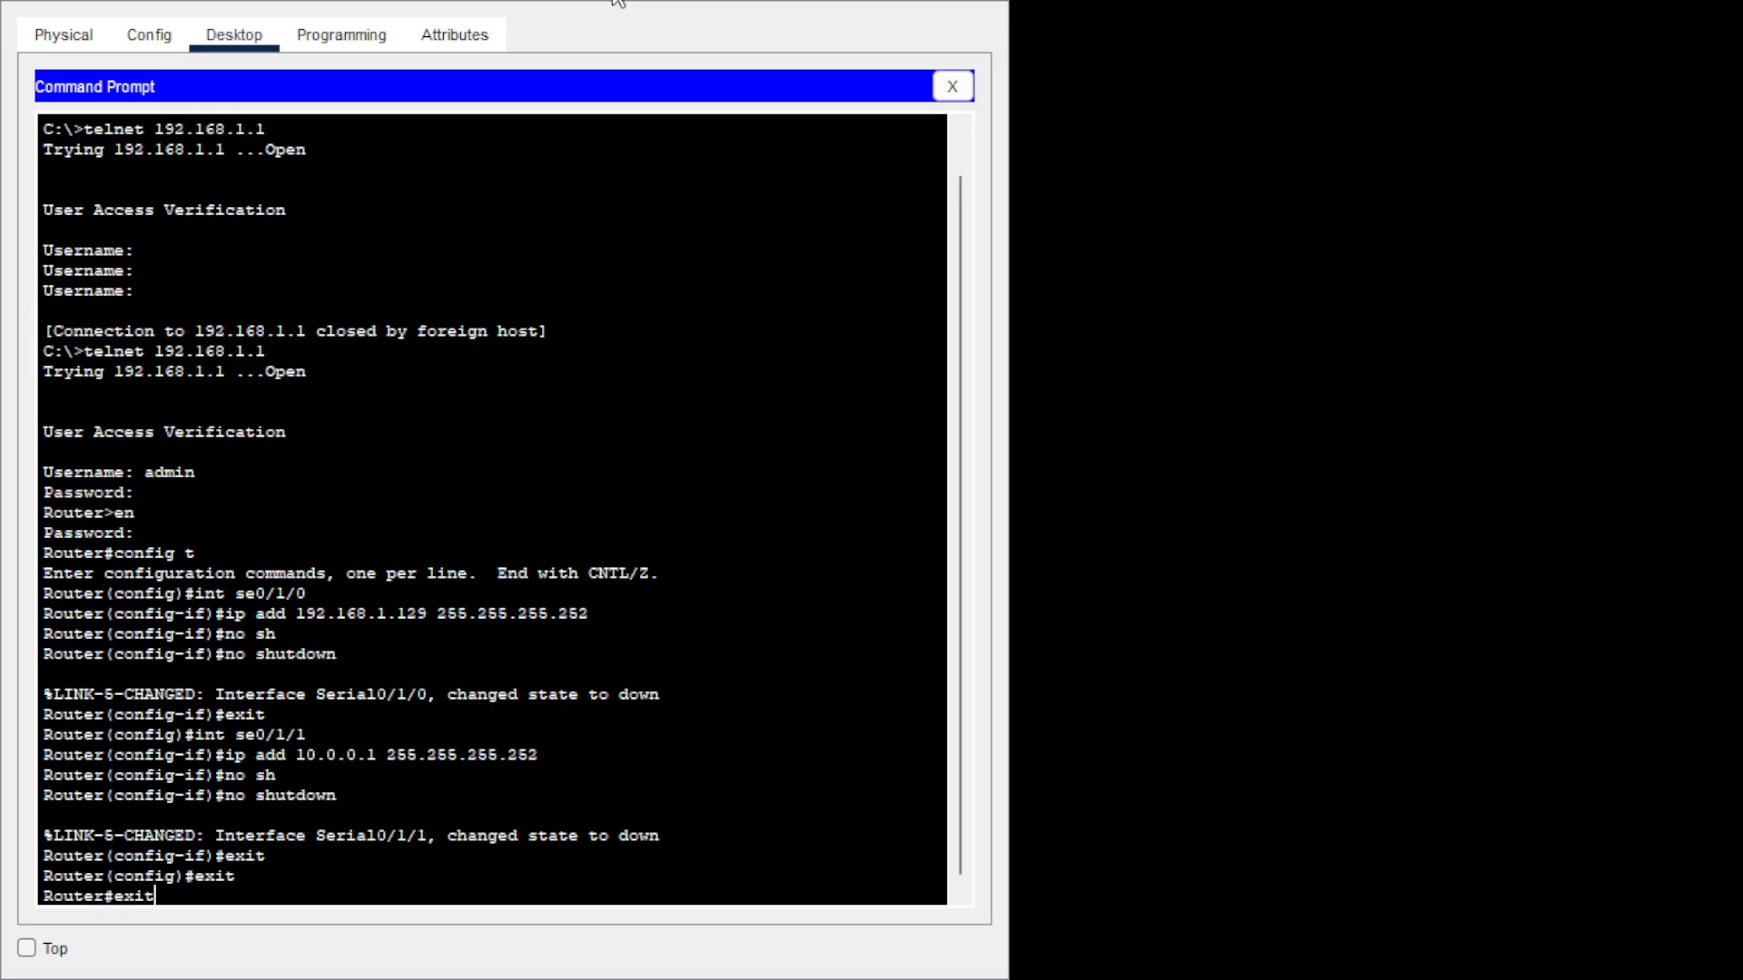
key("Return")
Ping 192.168.1.66, 192.168.3.2 and 192.168.4.2 from the PC; all fail.
type("pi")
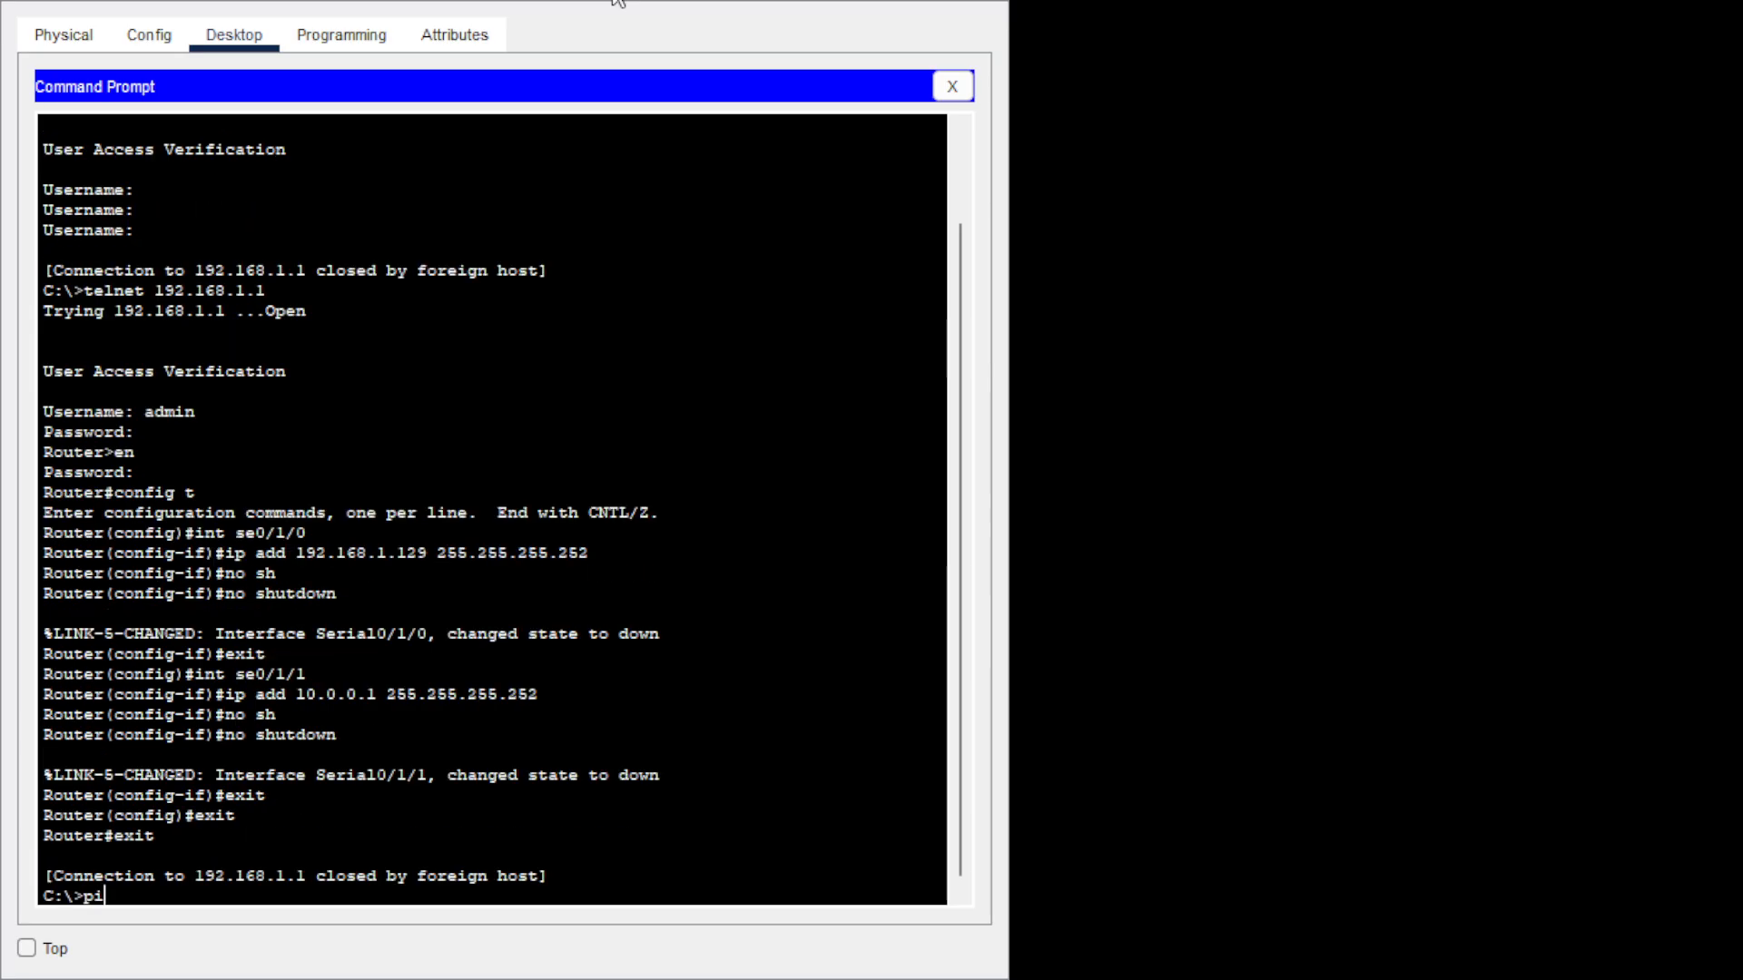
type("ng 192.168.")
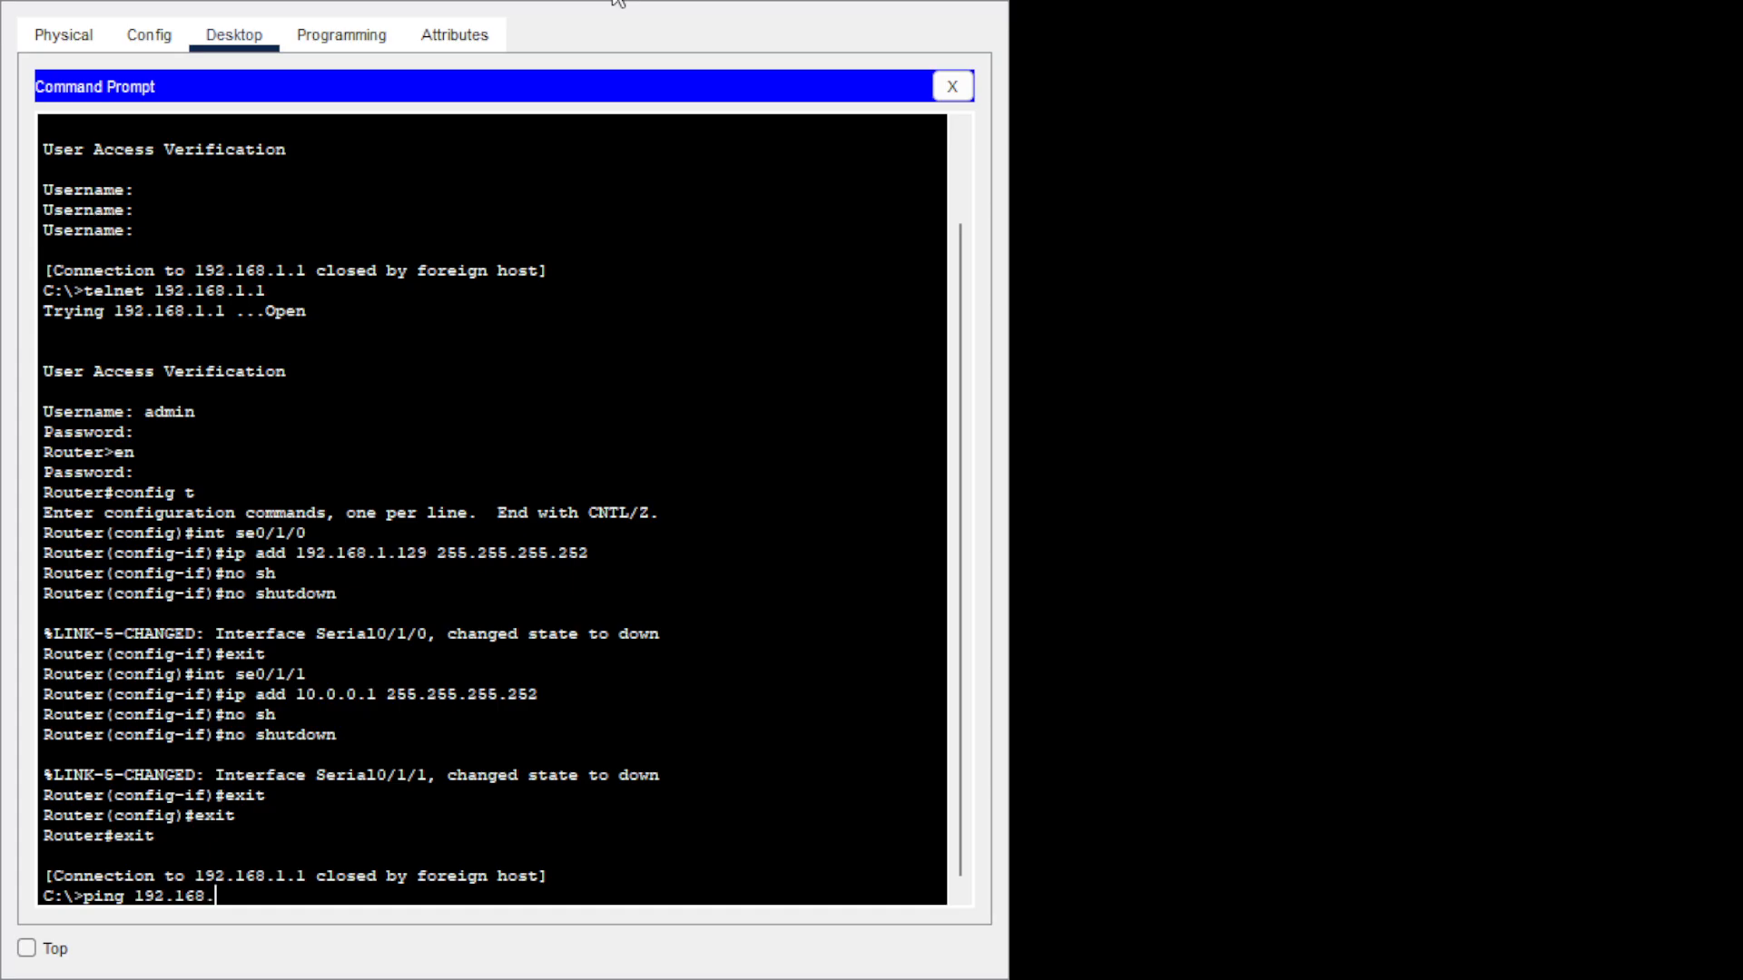
type("1.66")
key("Return")
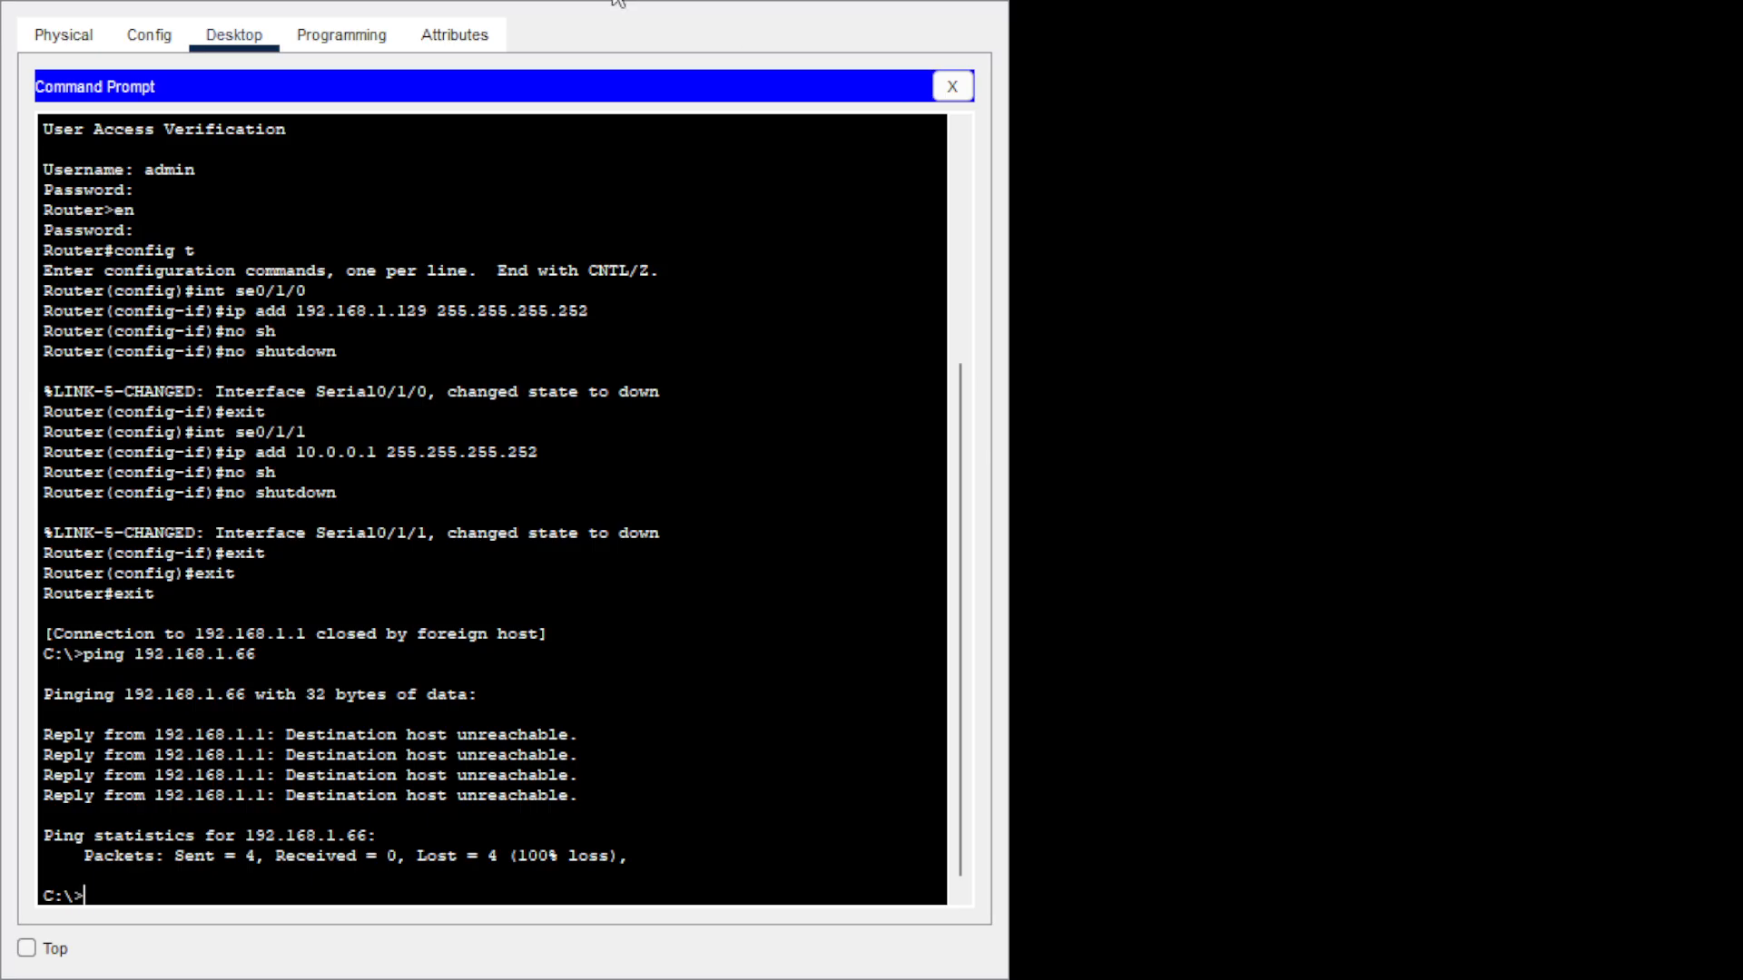
key("Up")
key("BackSpace")
key("BackSpace")
key("BackSpace")
key("BackSpace")
type("4")
key("BackSpace")
type("3.2")
key("Return")
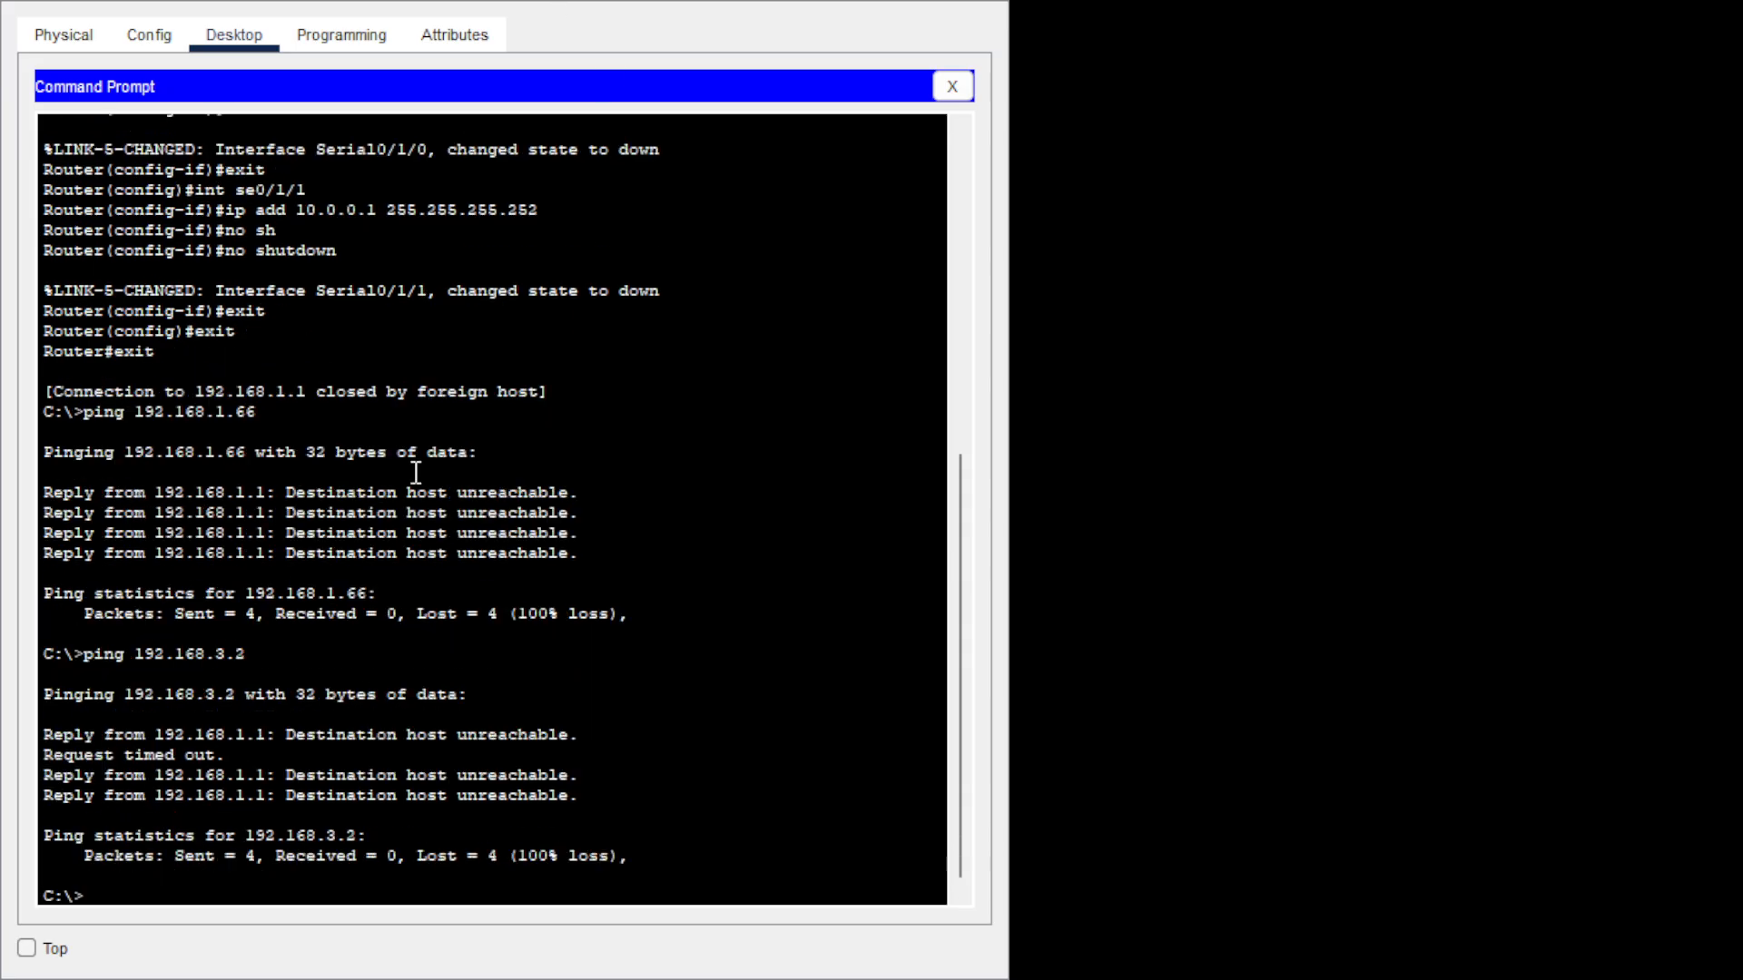
key("Up")
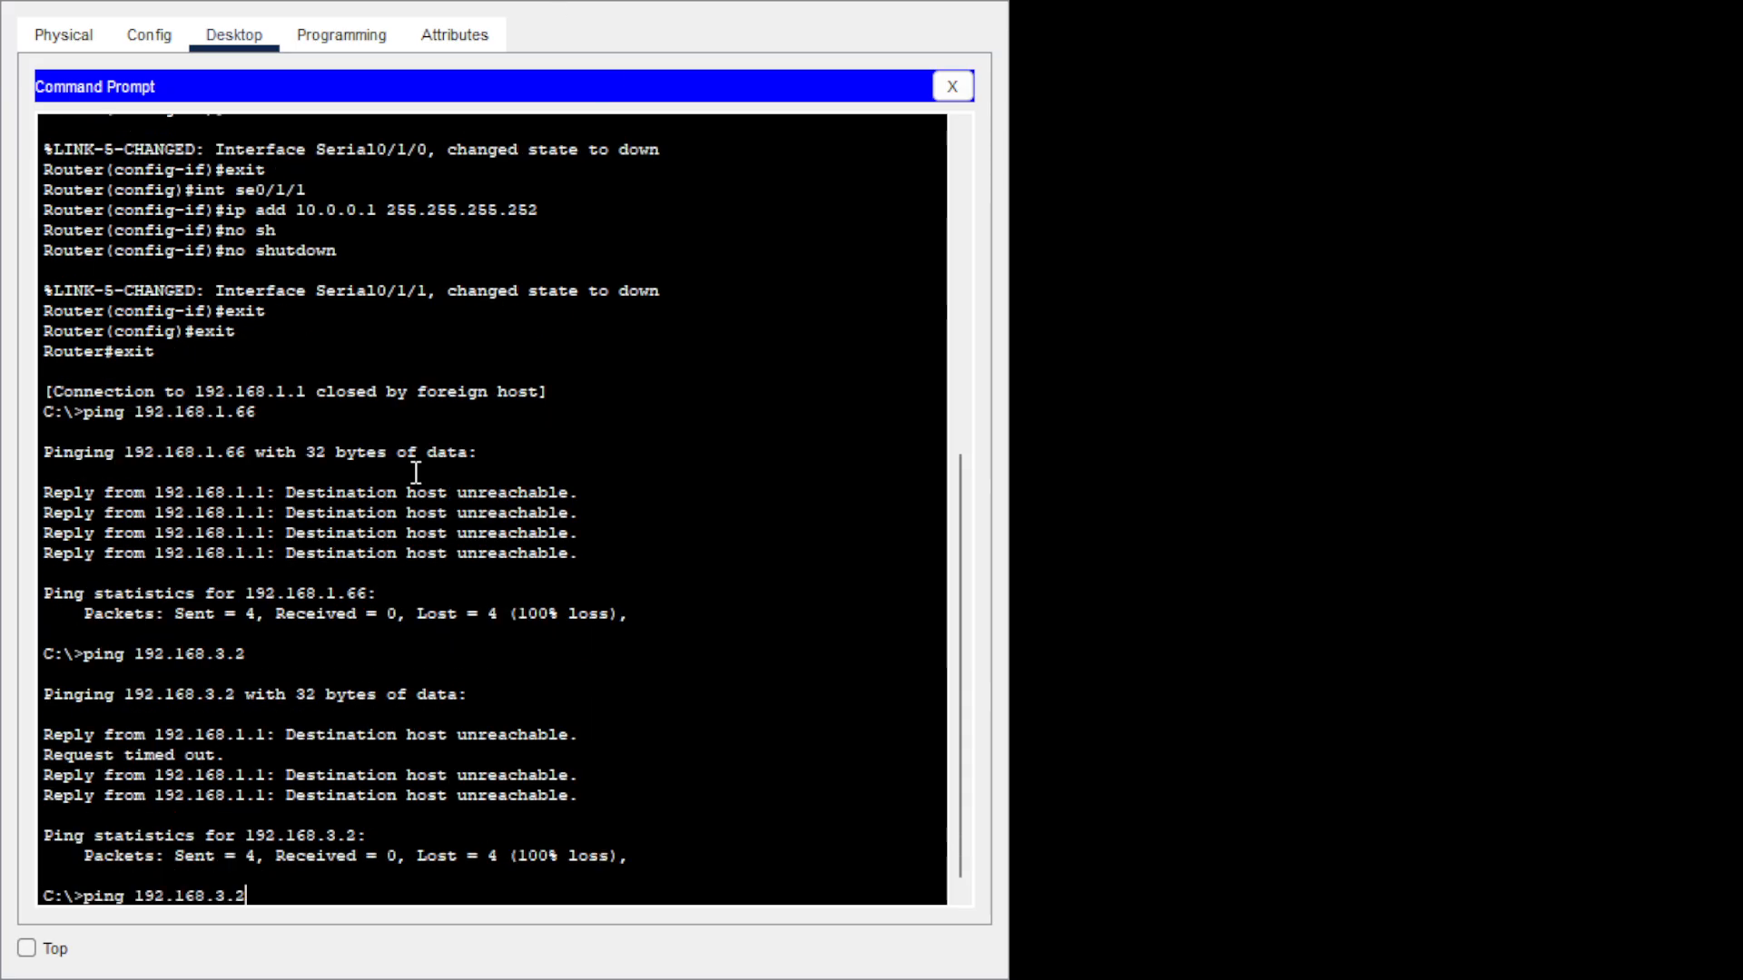
key("BackSpace")
key("BackSpace")
type("4.2")
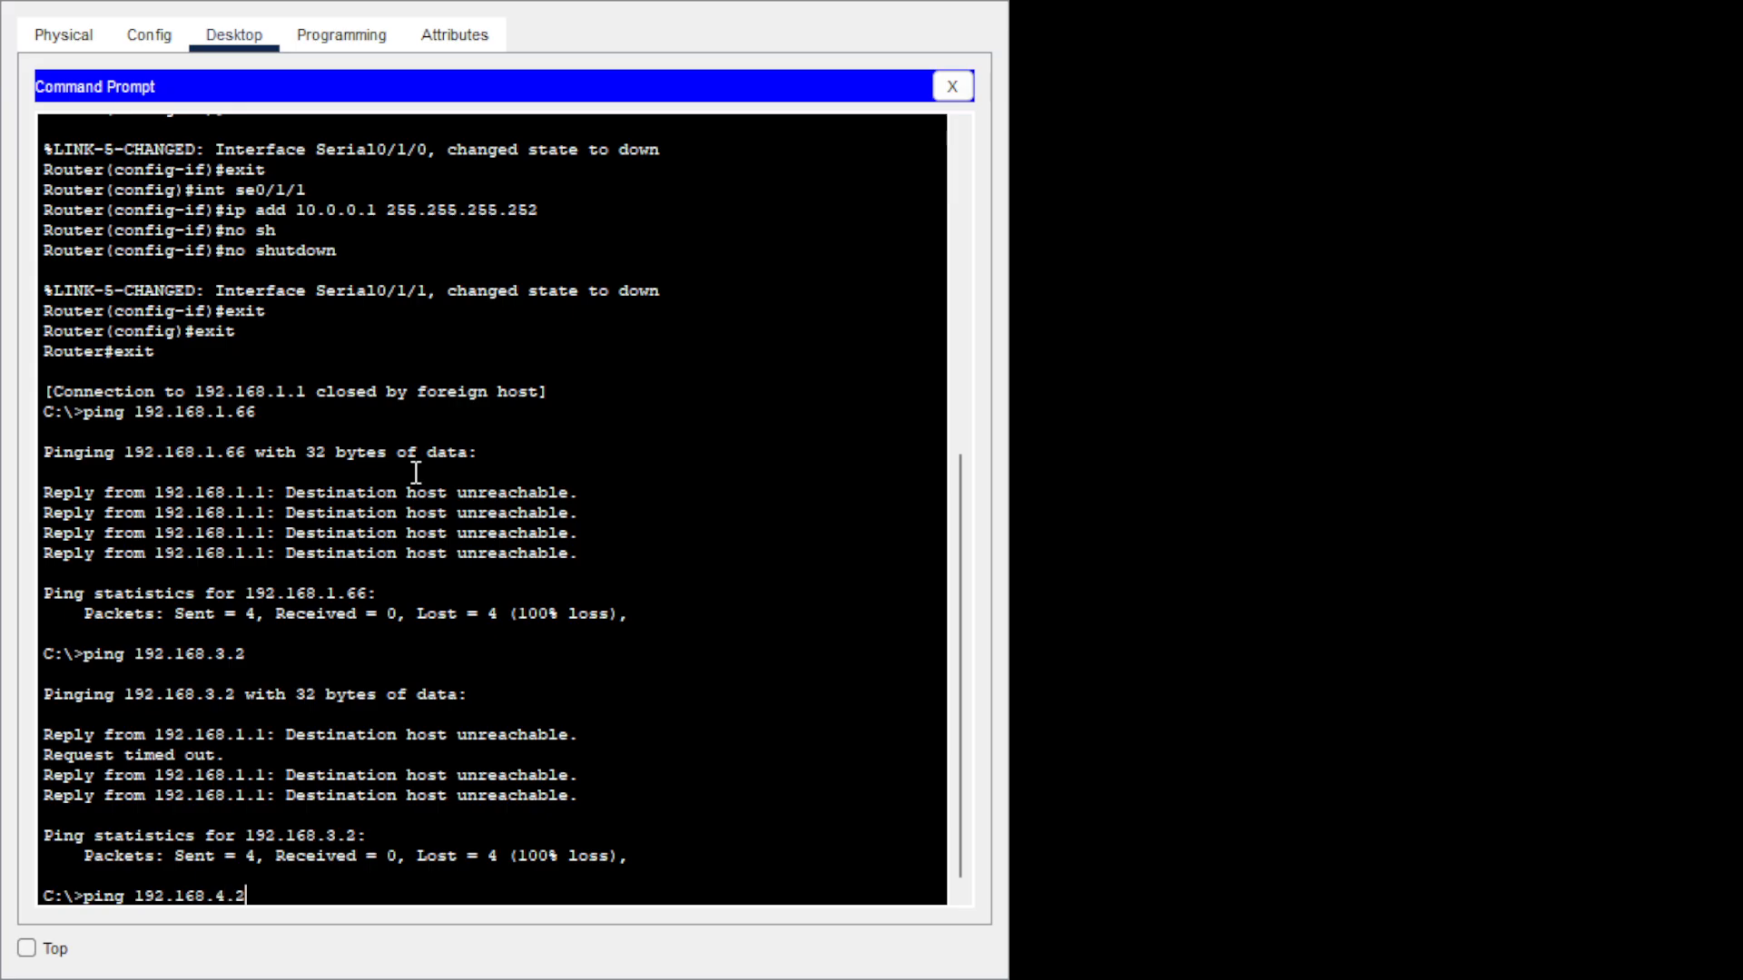
key("Return")
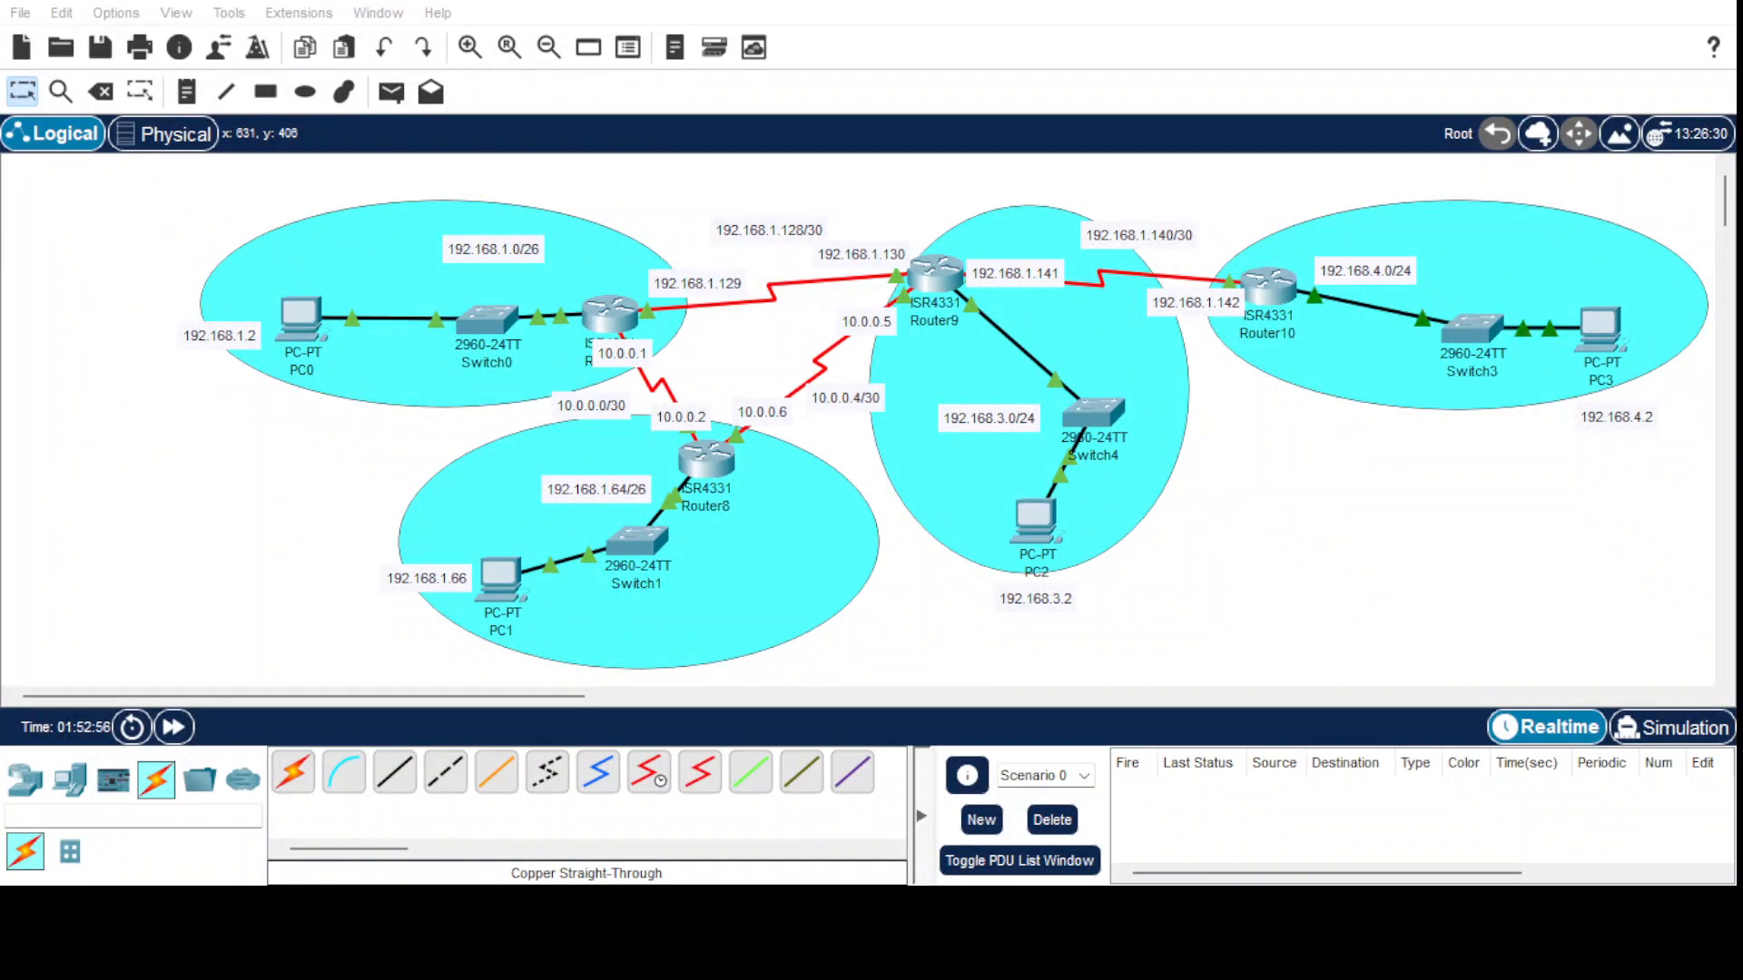
left_click(900, 787)
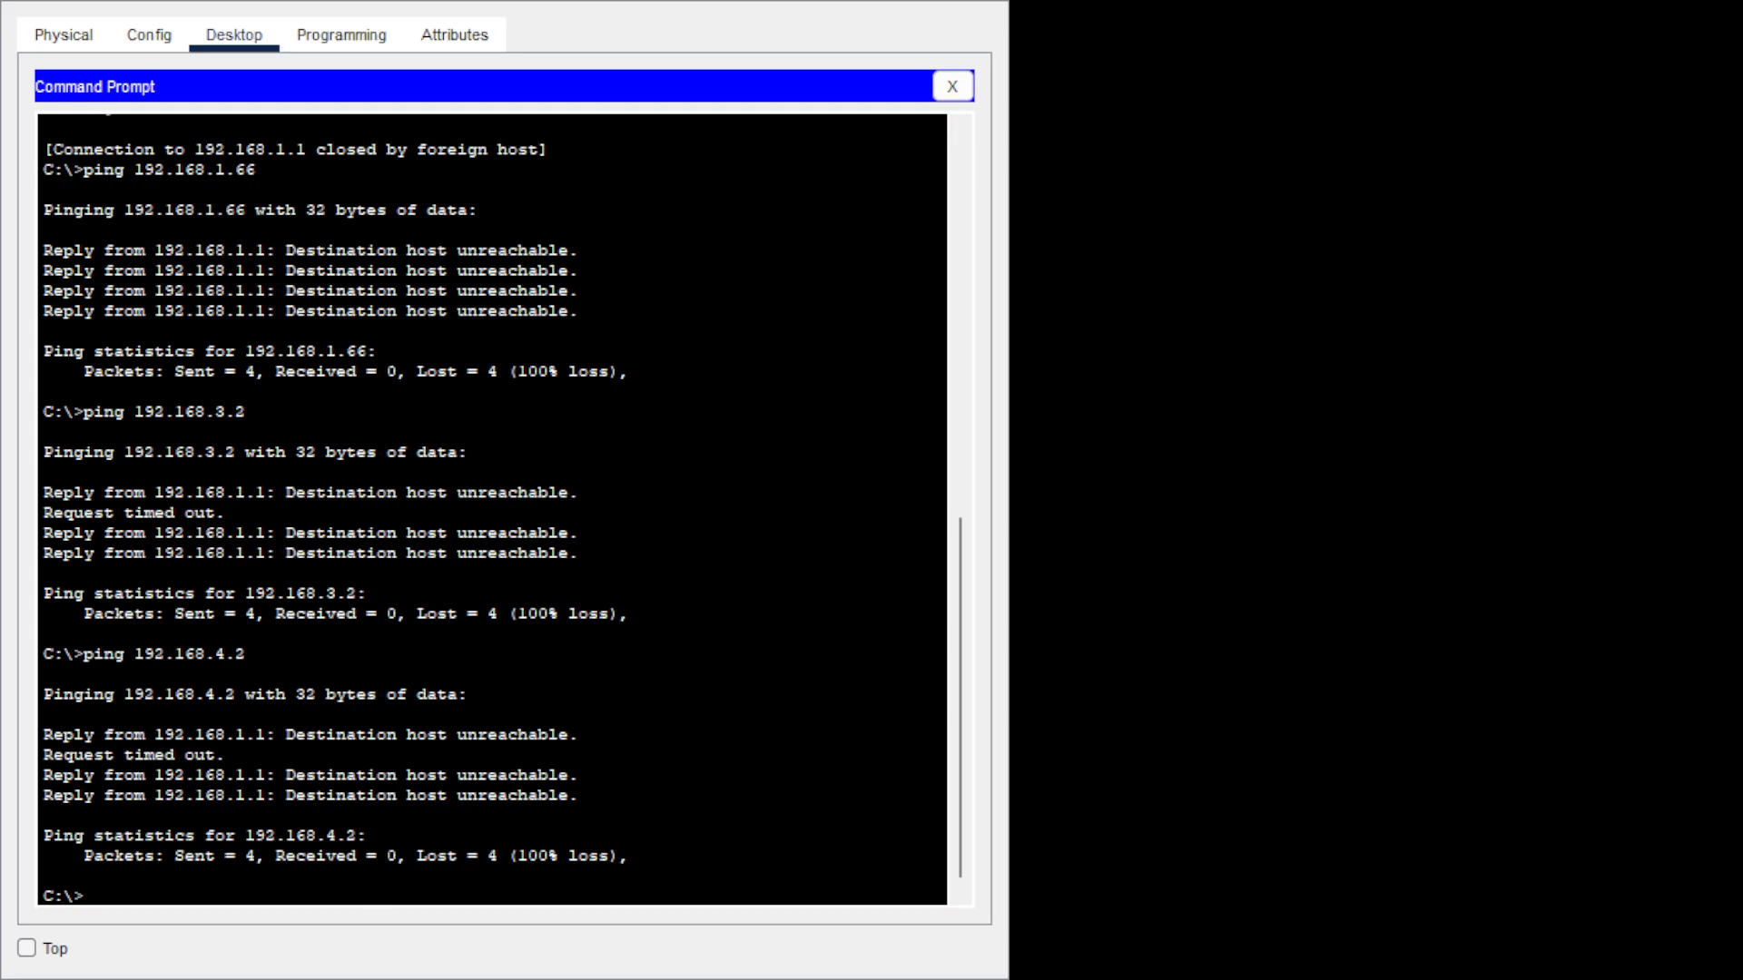
Telnet to 192.168.1.1, log in as admin, and enter privileged mode with the enable password.
left_click(432, 905)
type("teln")
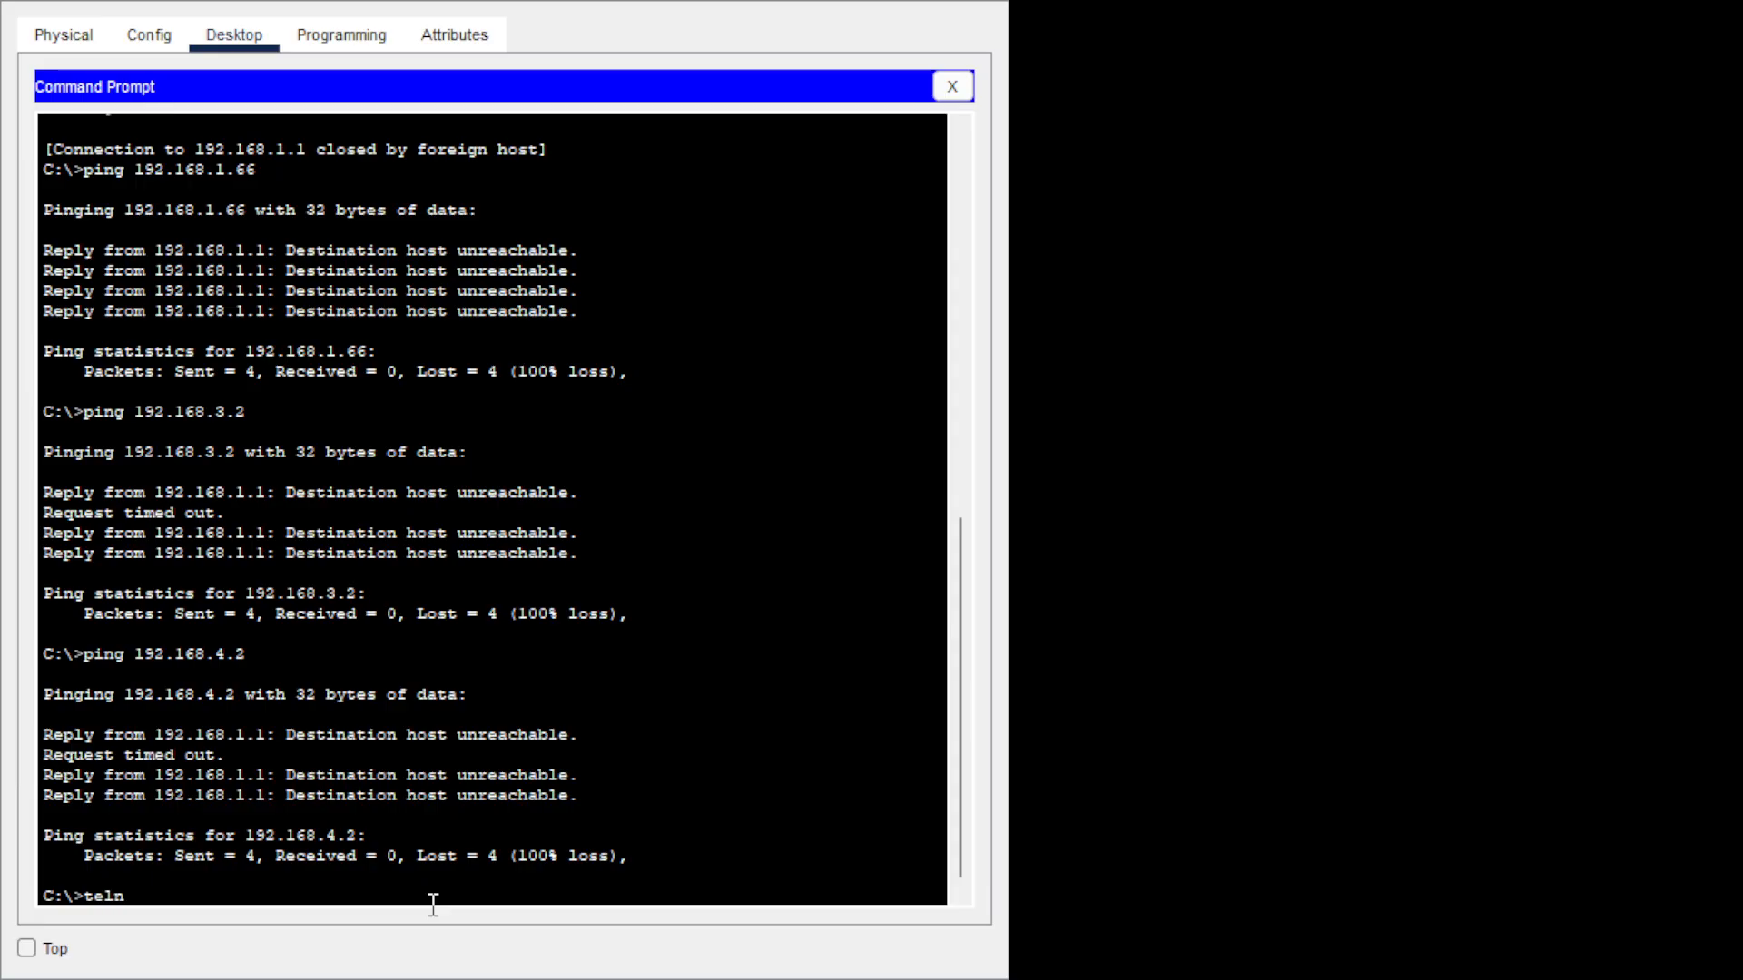
type("et 192.168.1.1")
key("Return")
type("admin")
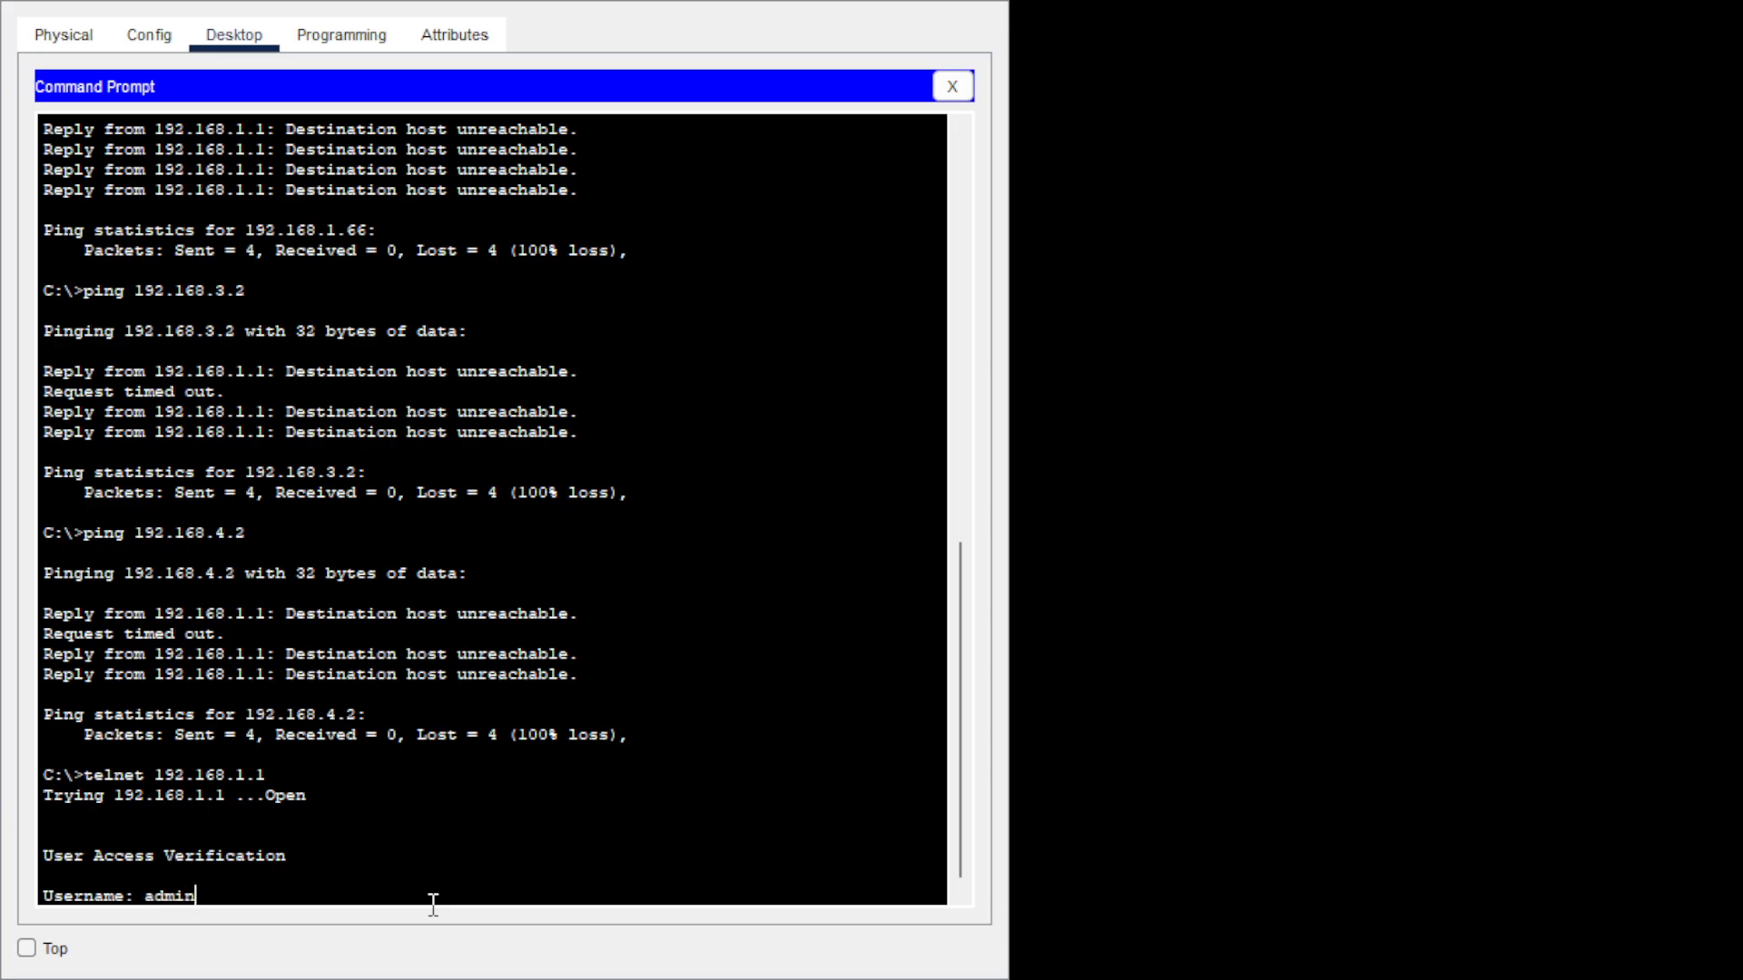
key("Return")
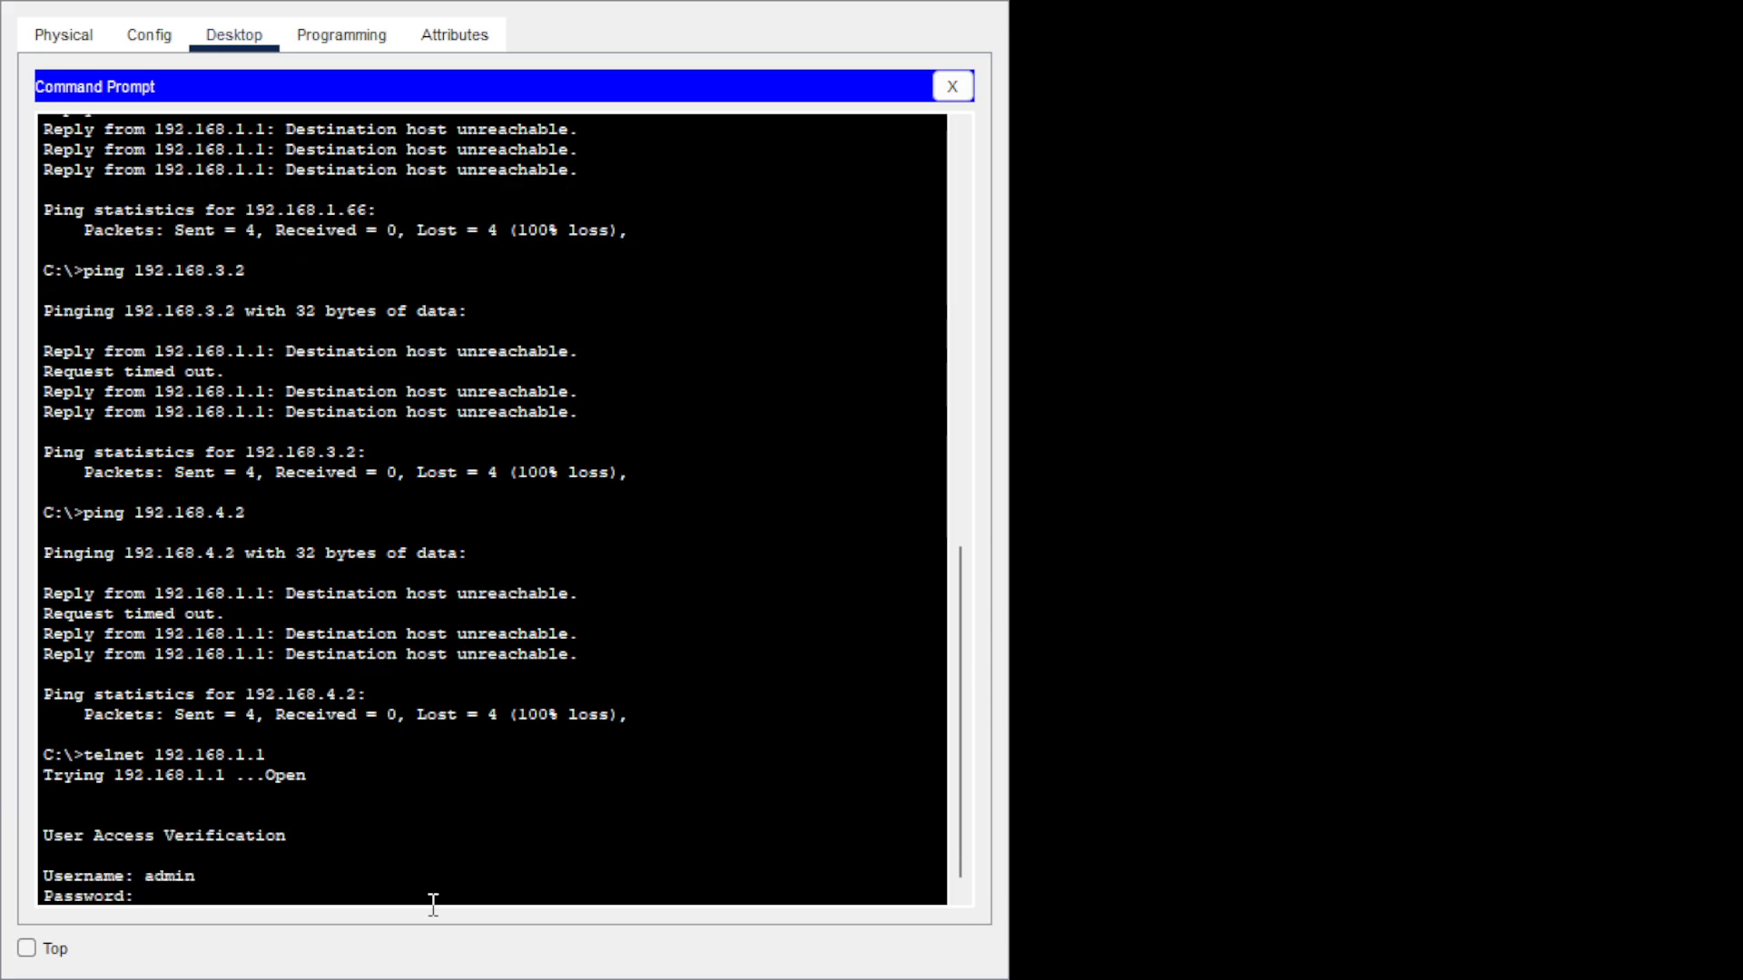
key("Return")
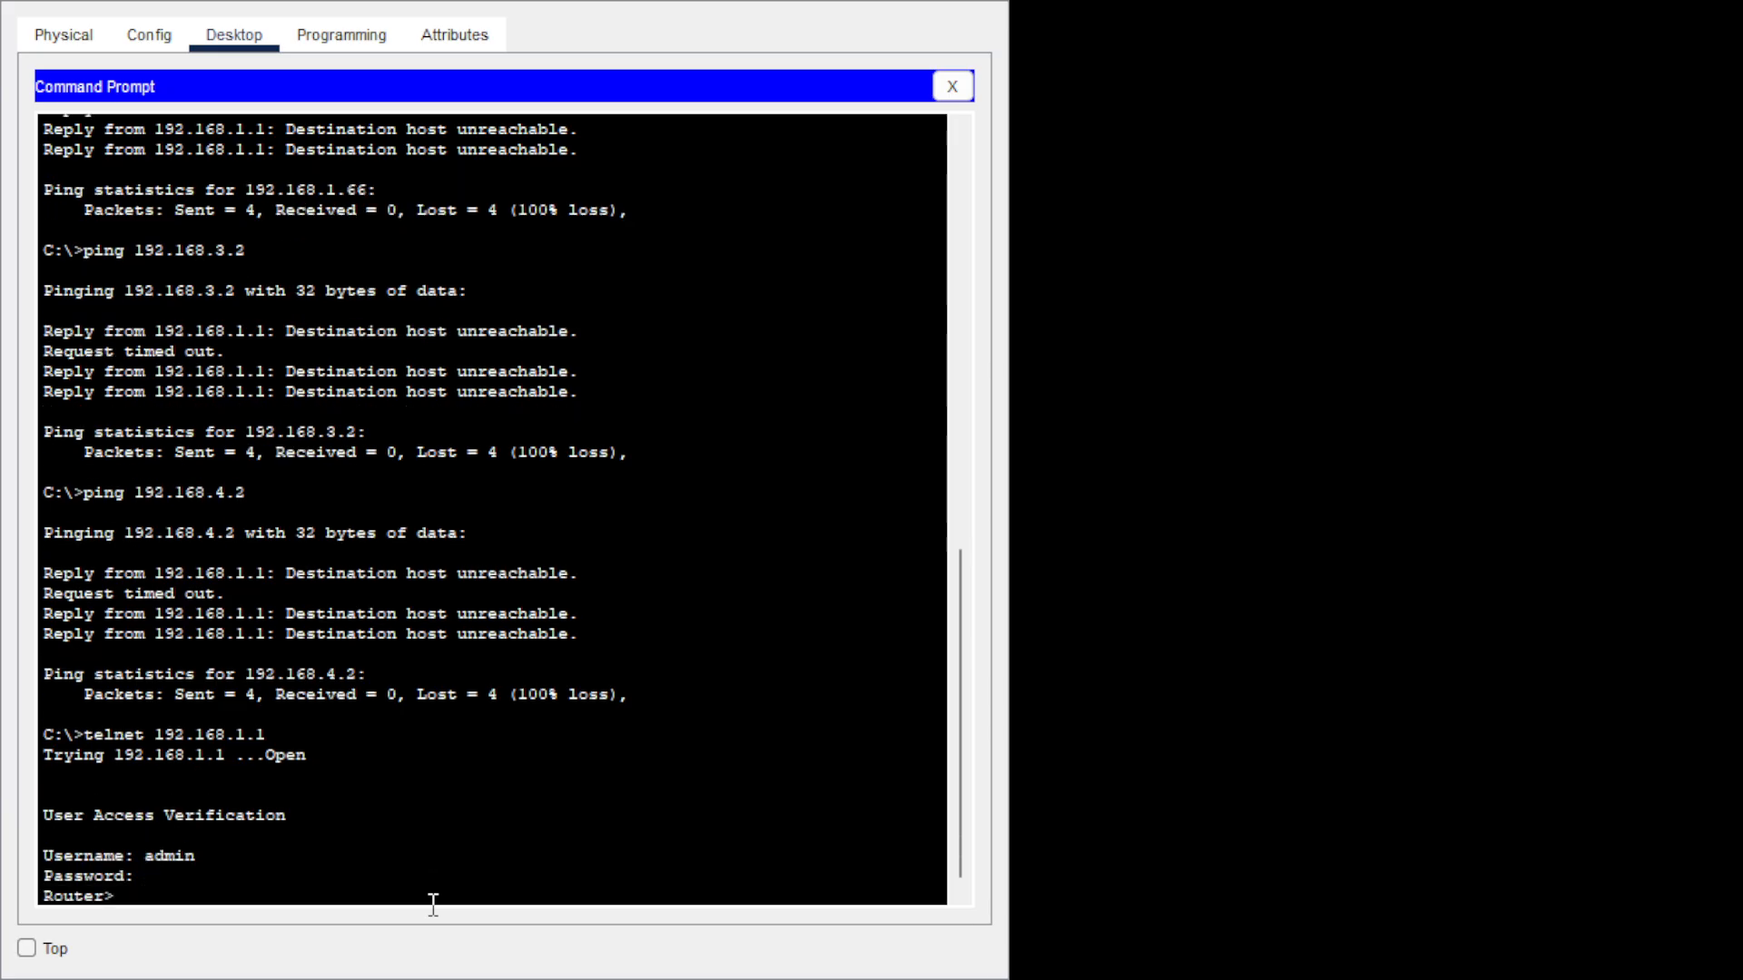
type("en")
key("Return")
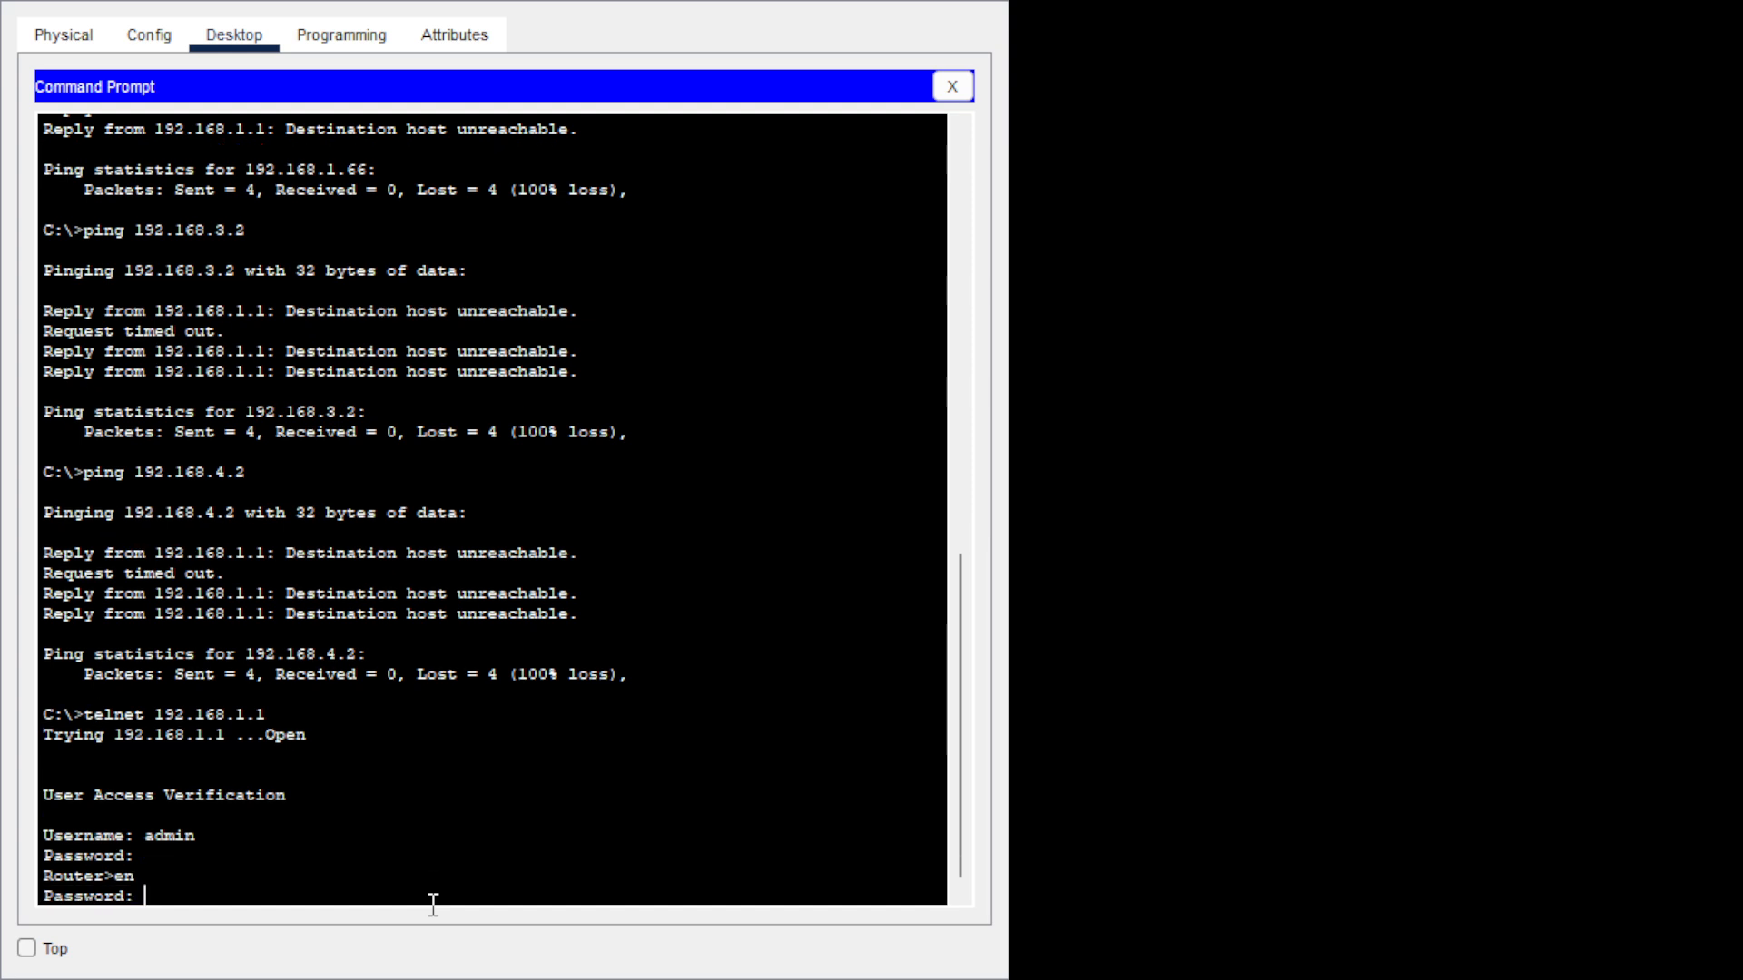
key("Return")
Enter global configuration with config t and begin the router eigrp command.
type("confi")
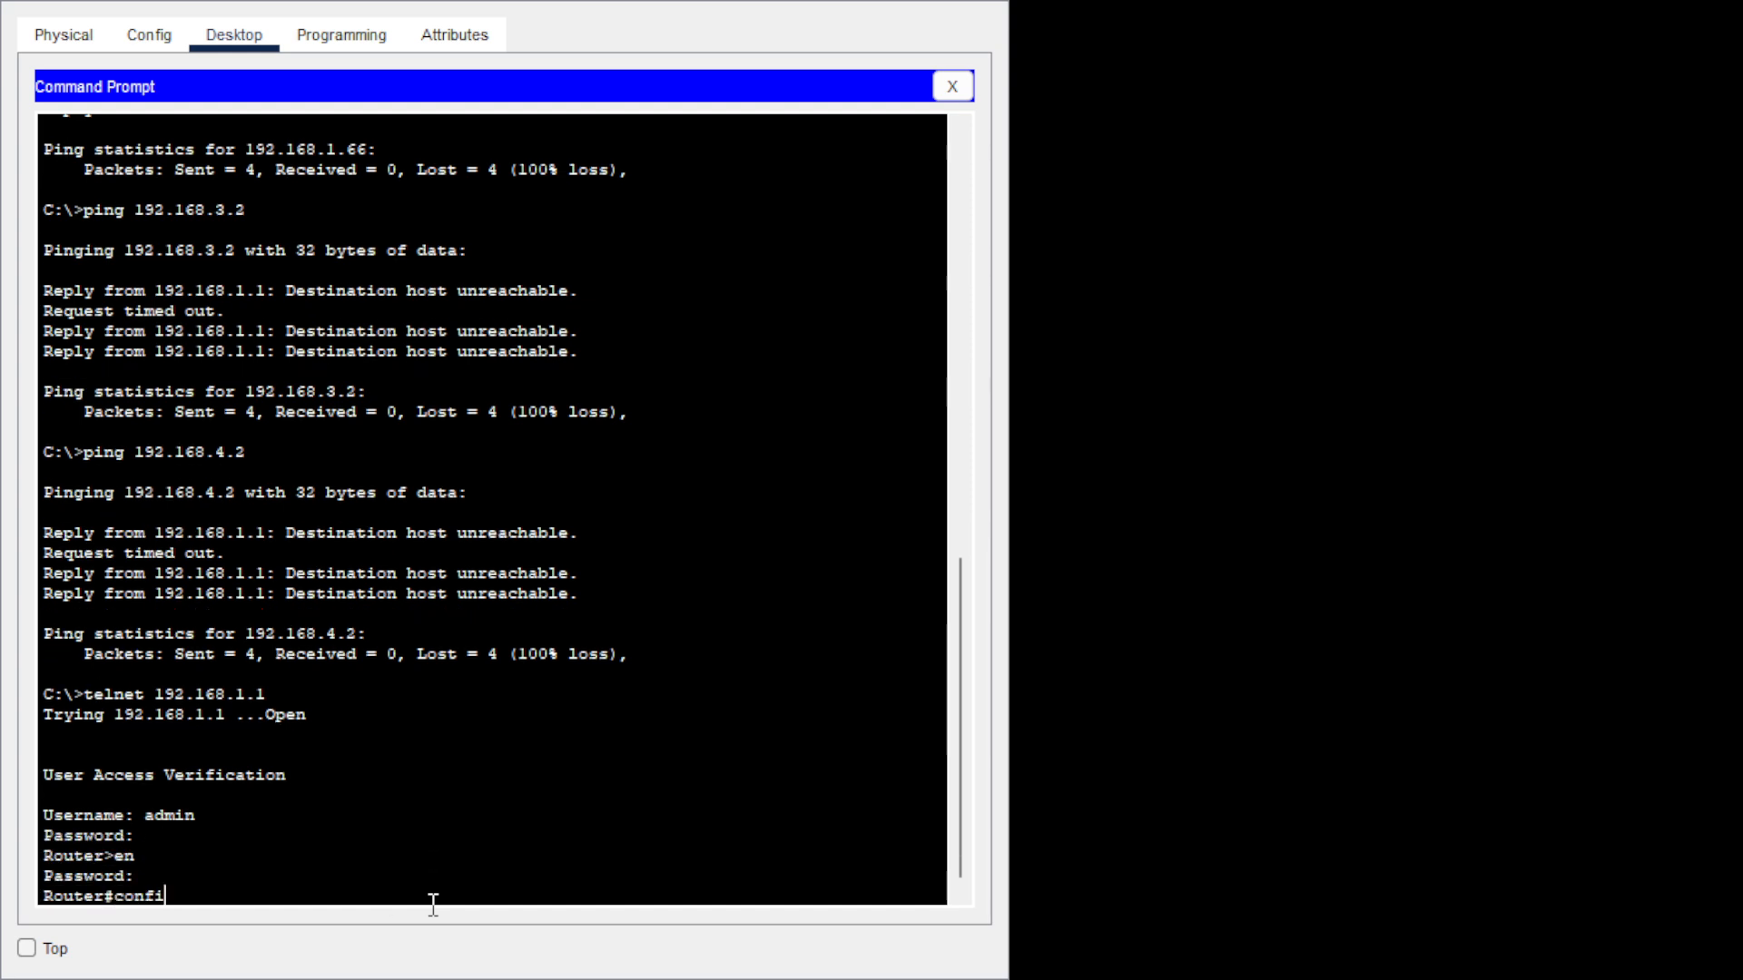
type("g t")
key("Return")
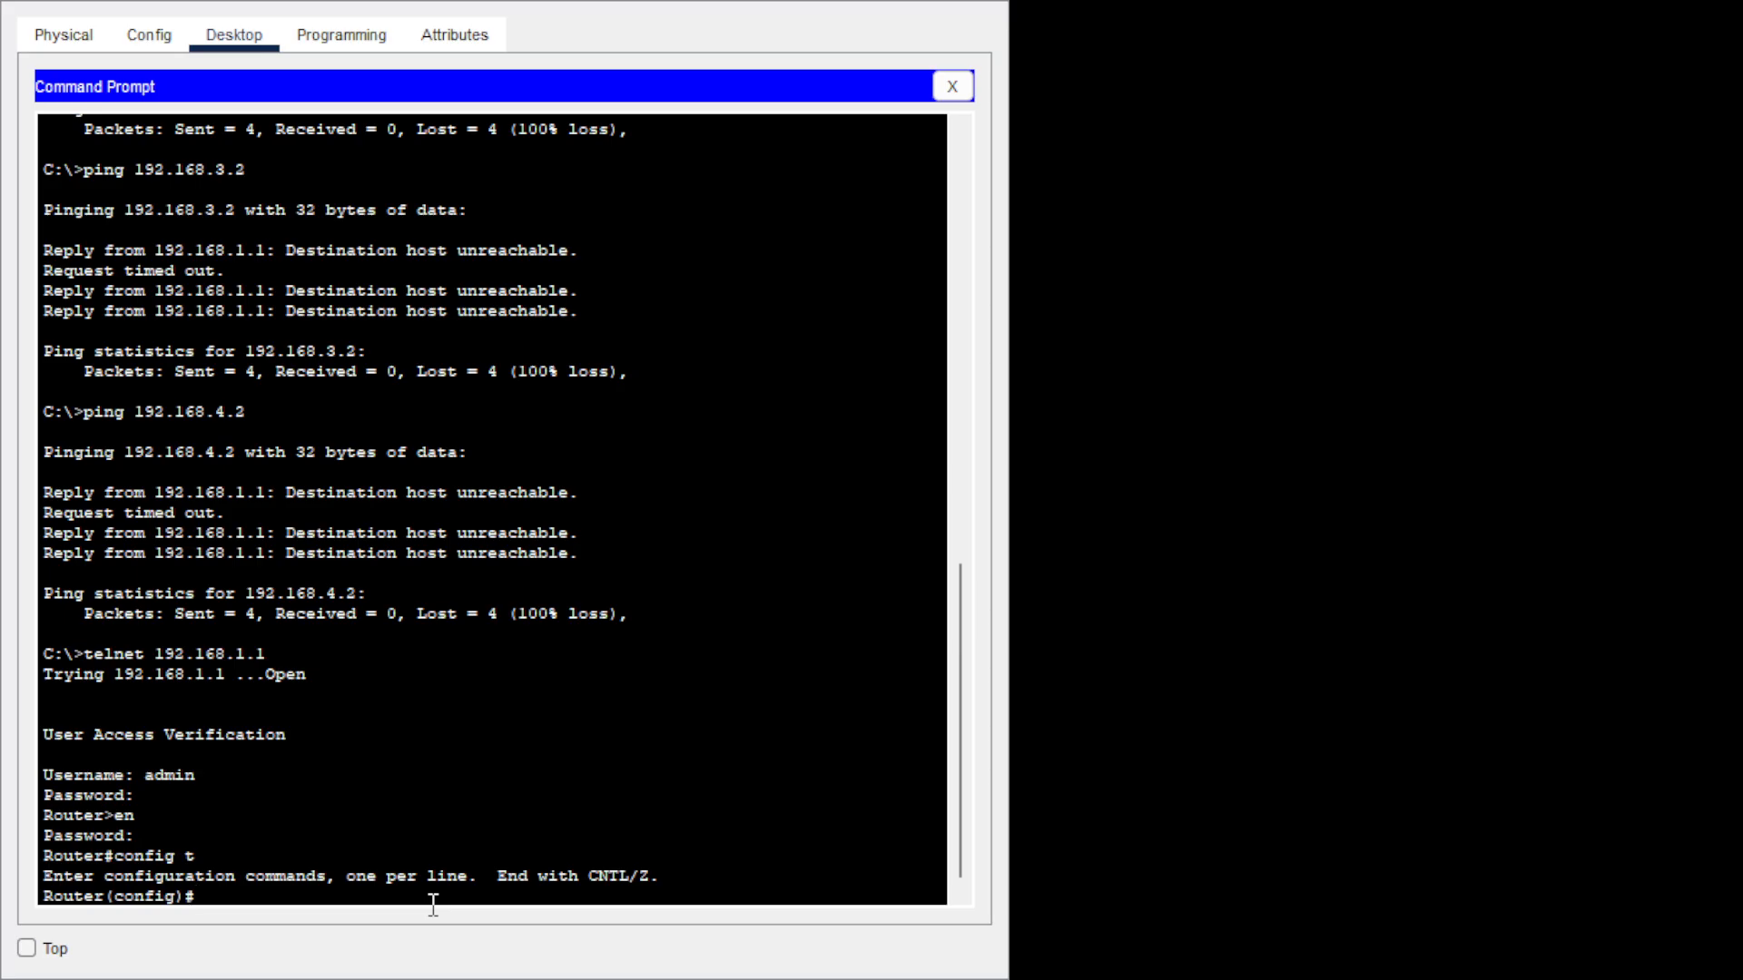
type("rou")
key("Tab")
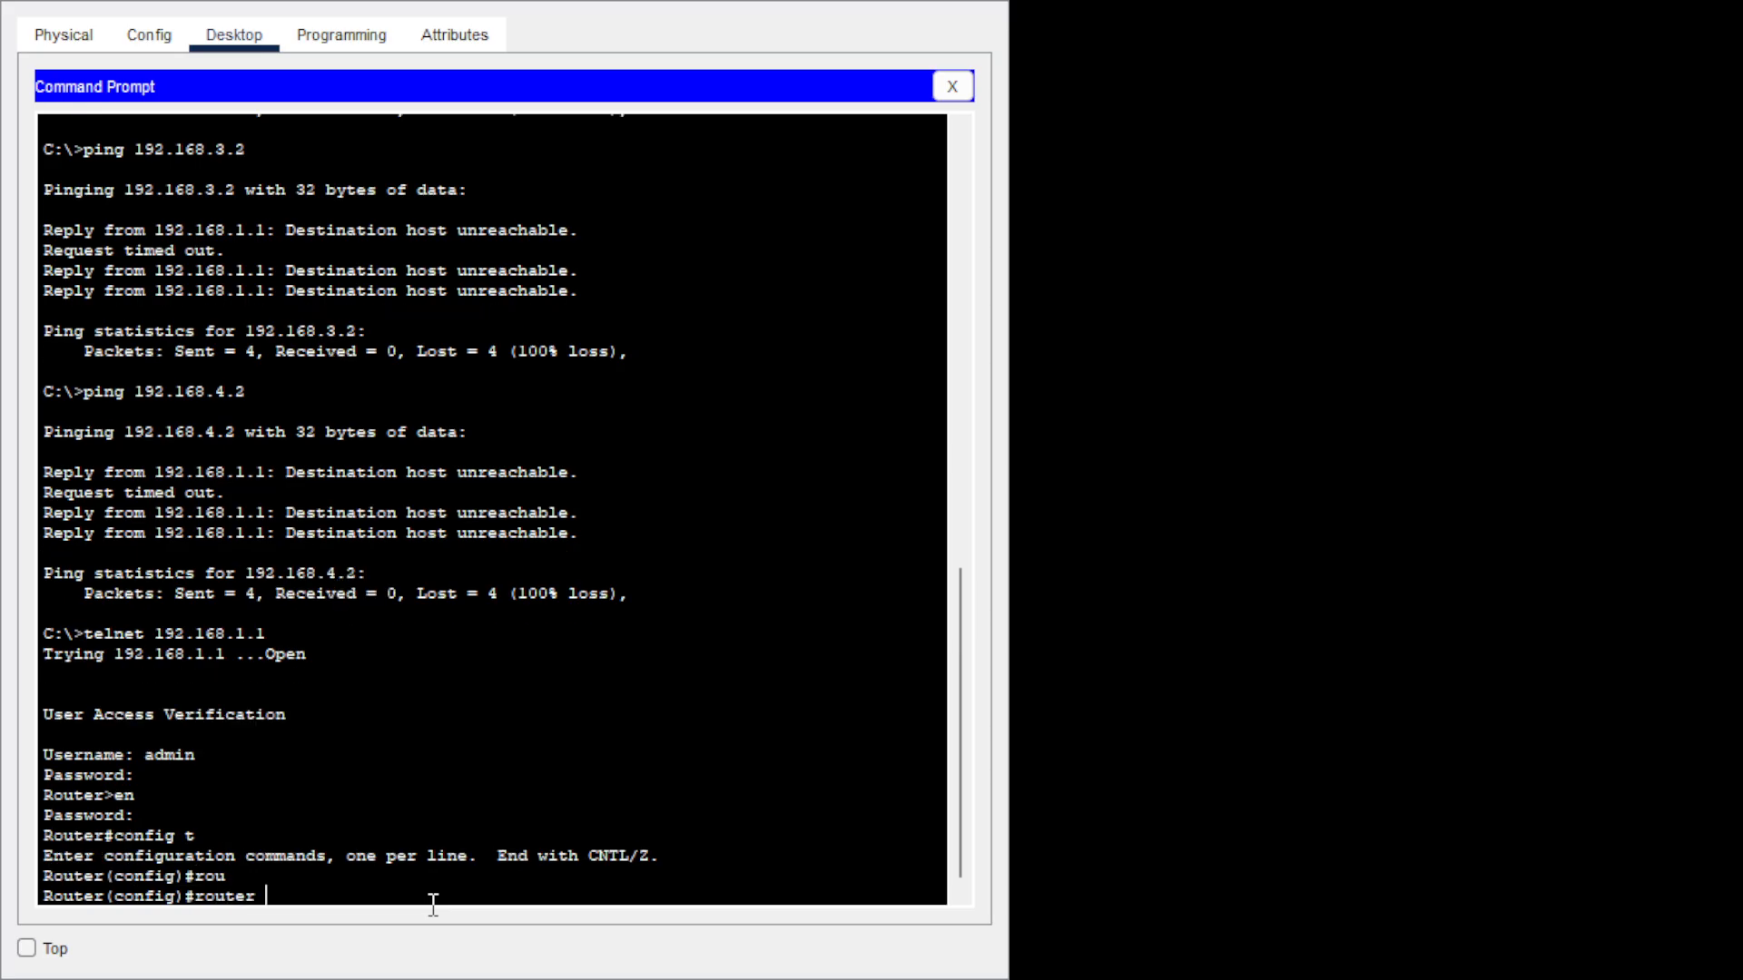
type("ei")
key("Tab")
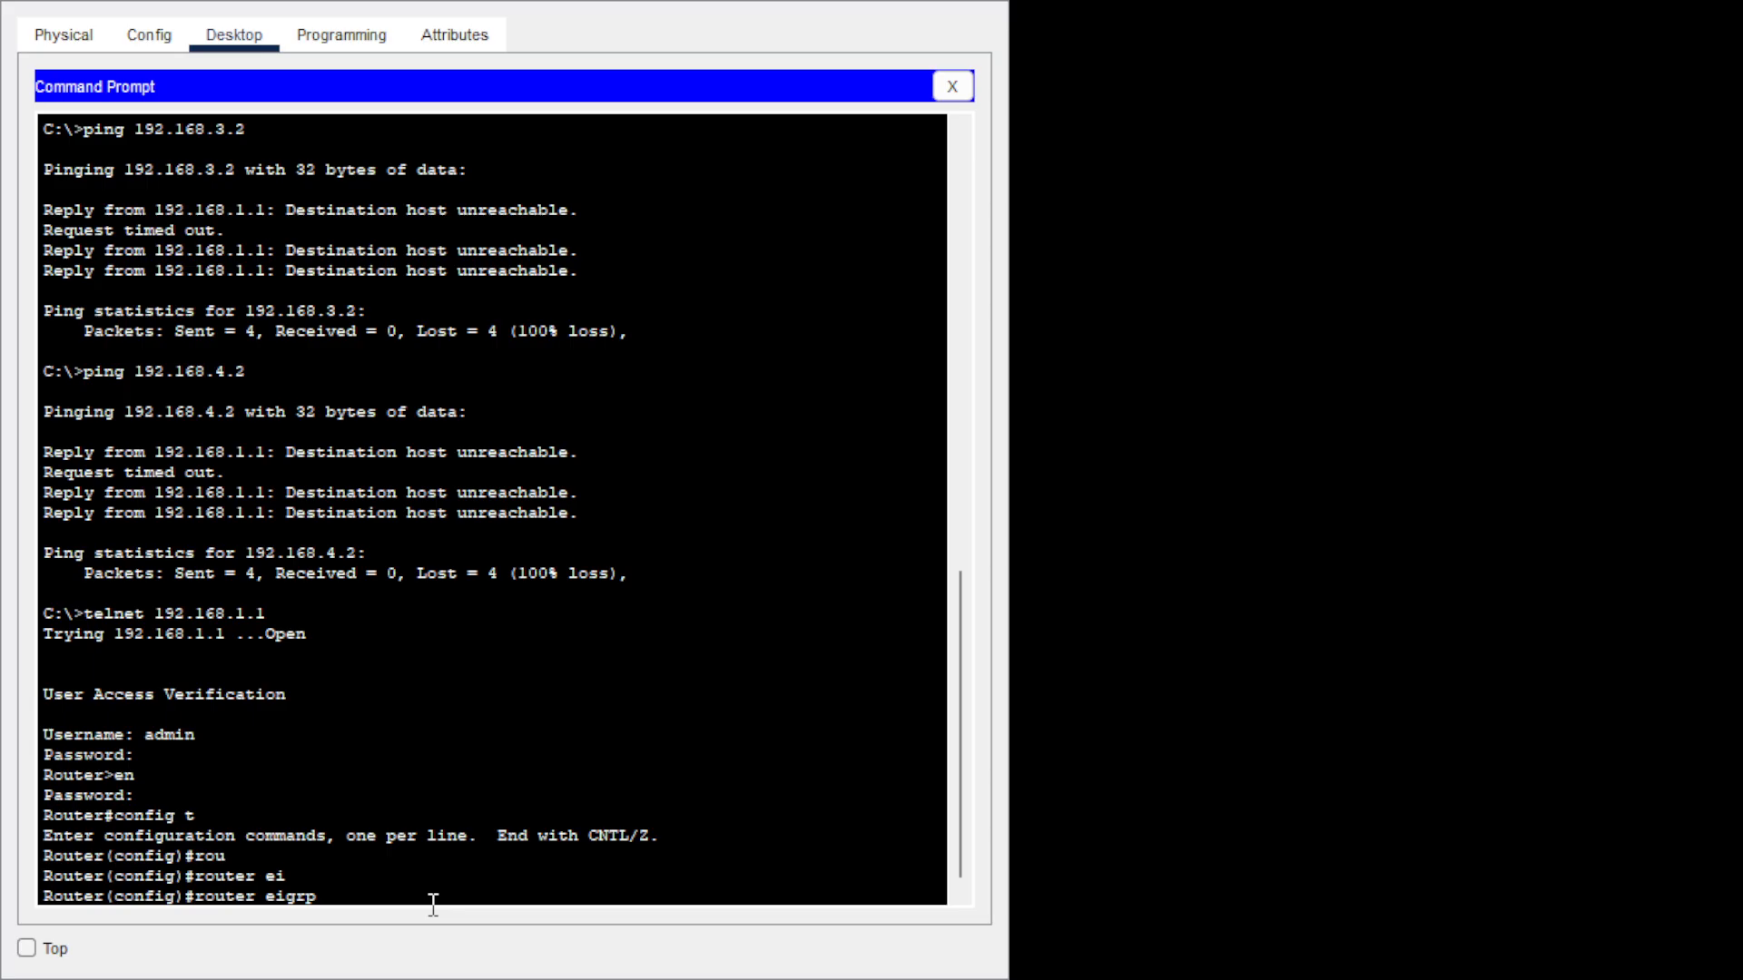
Create EIGRP process 30, then exit twice back to the Router# prompt.
type("30")
key("Return")
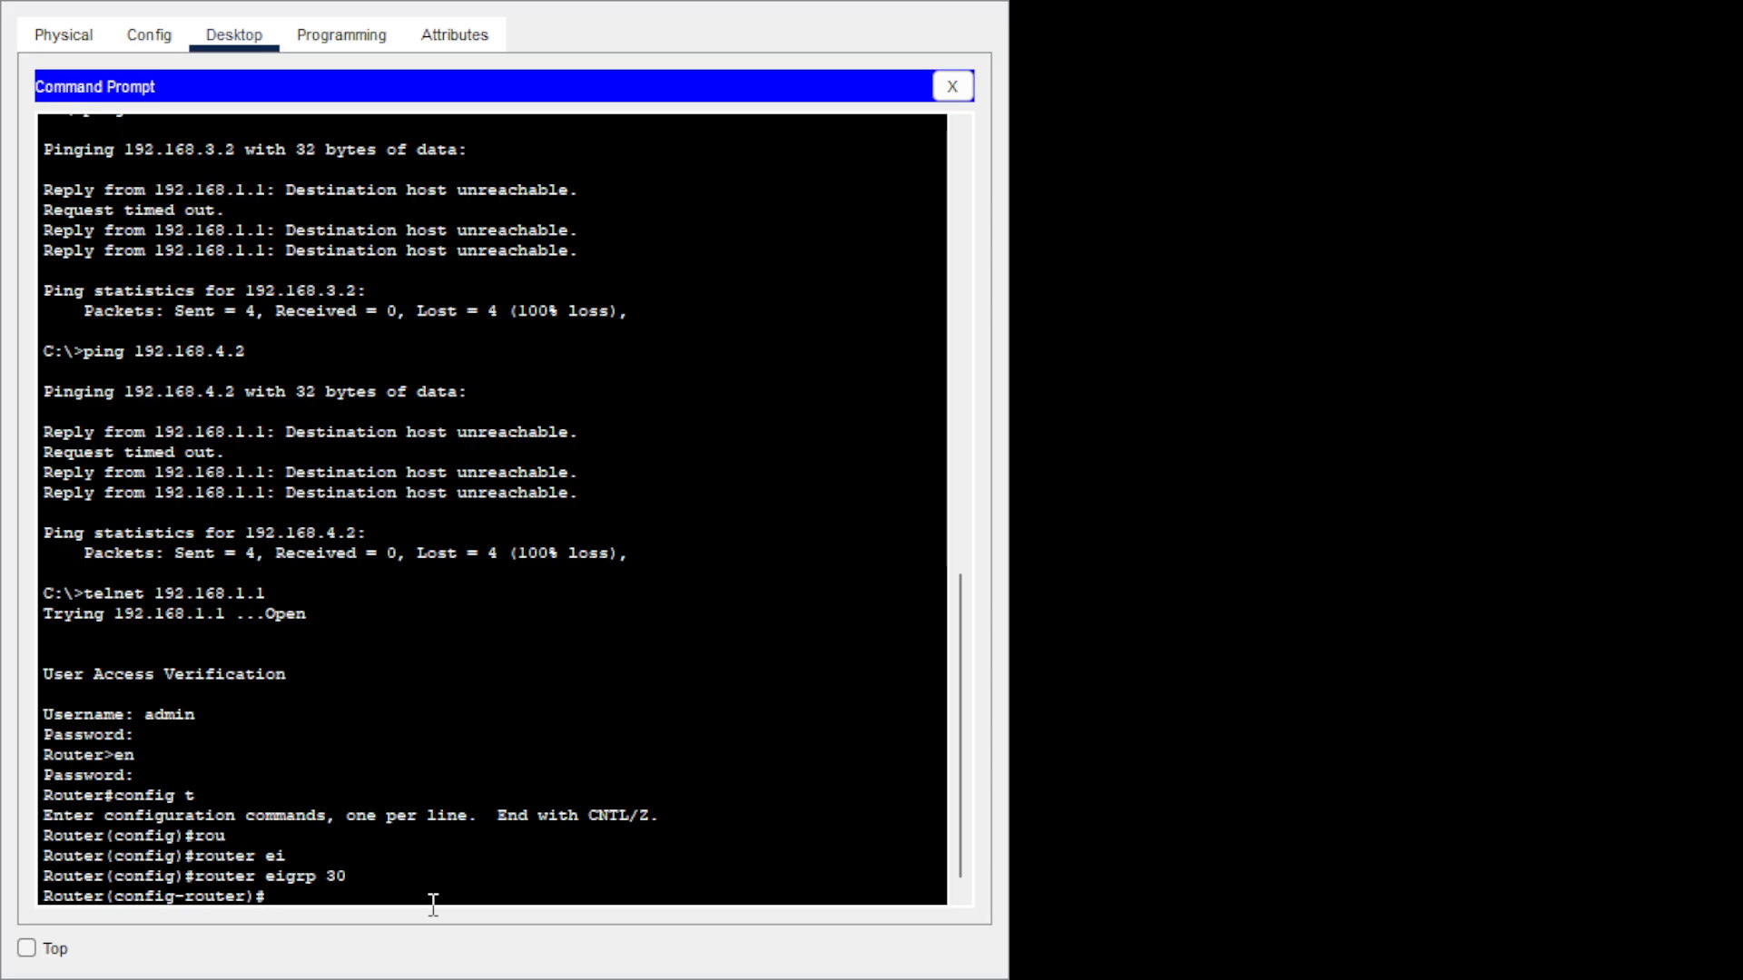
type("exit")
key("Return")
type("exit")
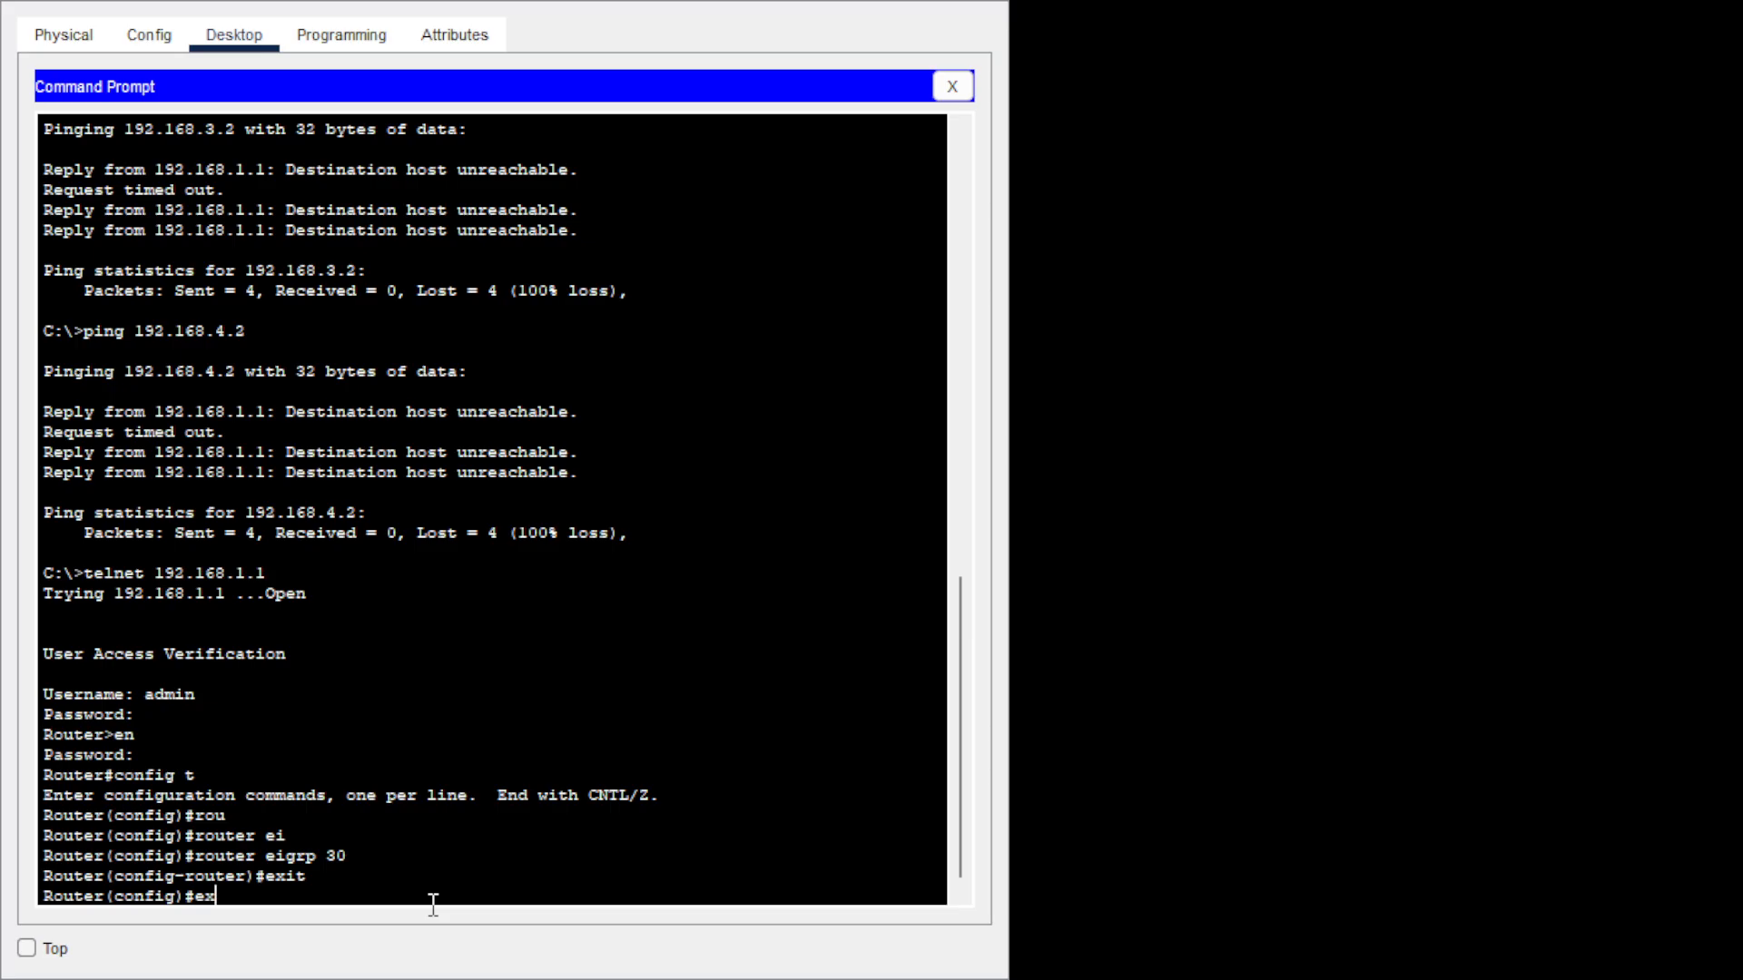
key("Return")
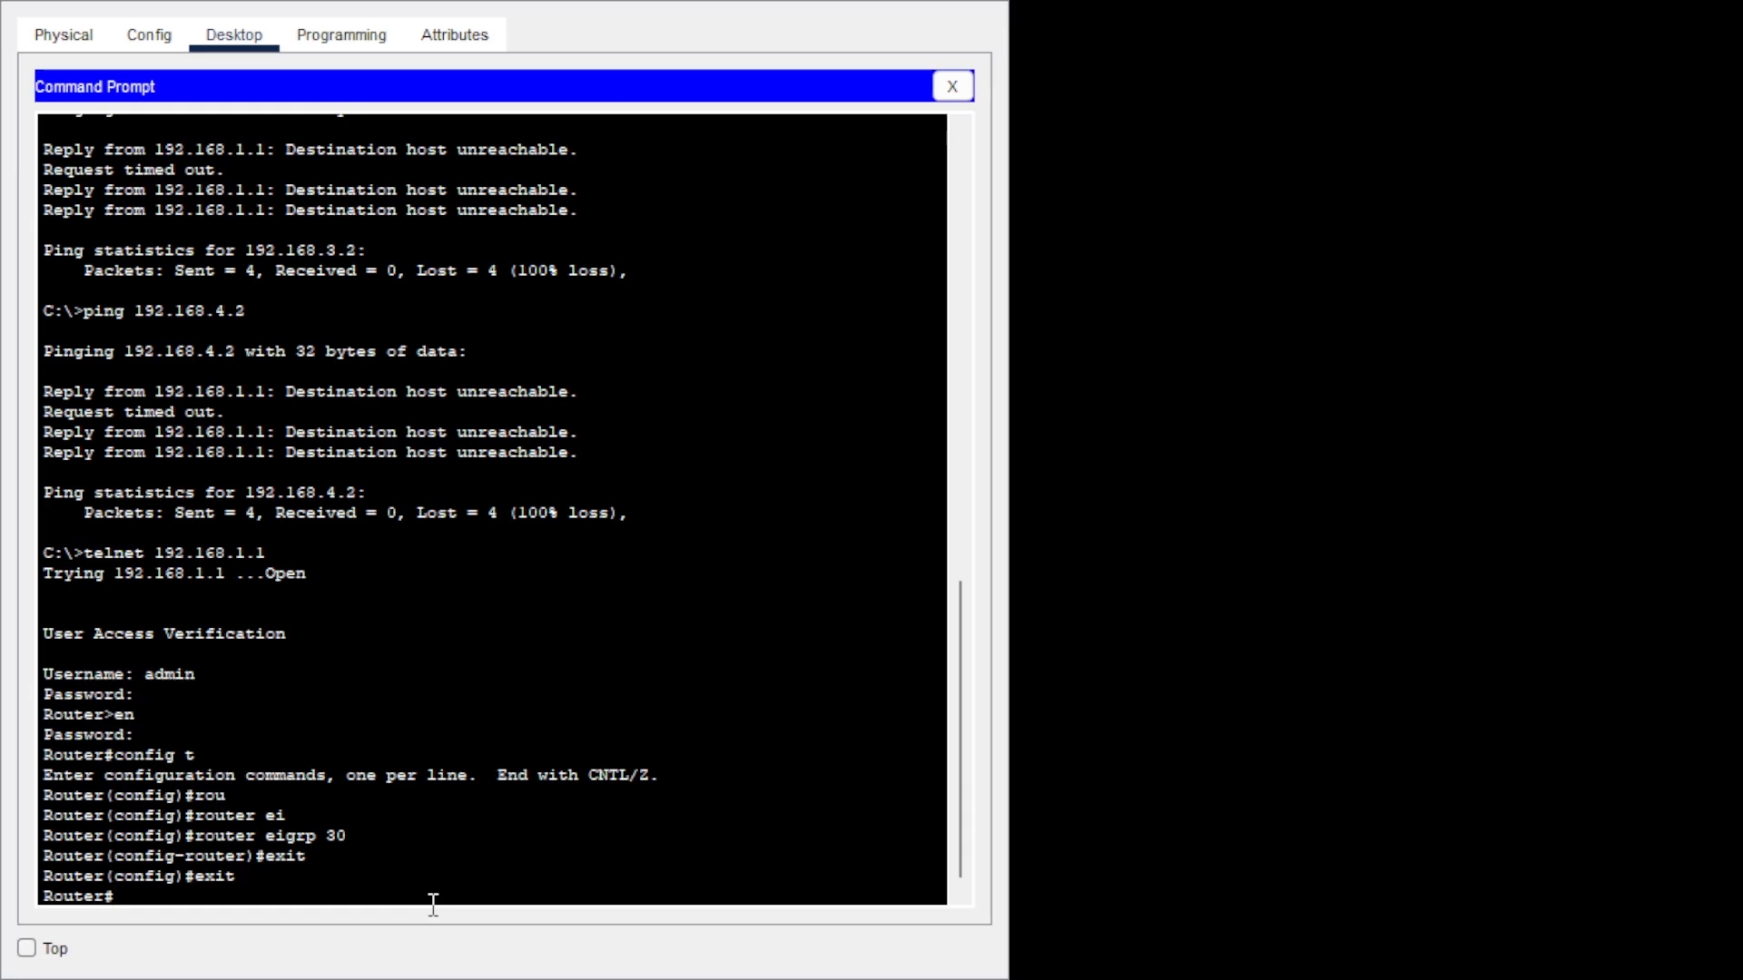
Show the EIGRP topology table with sh ip eigrp topology.
type("sh ip ei")
key("Tab")
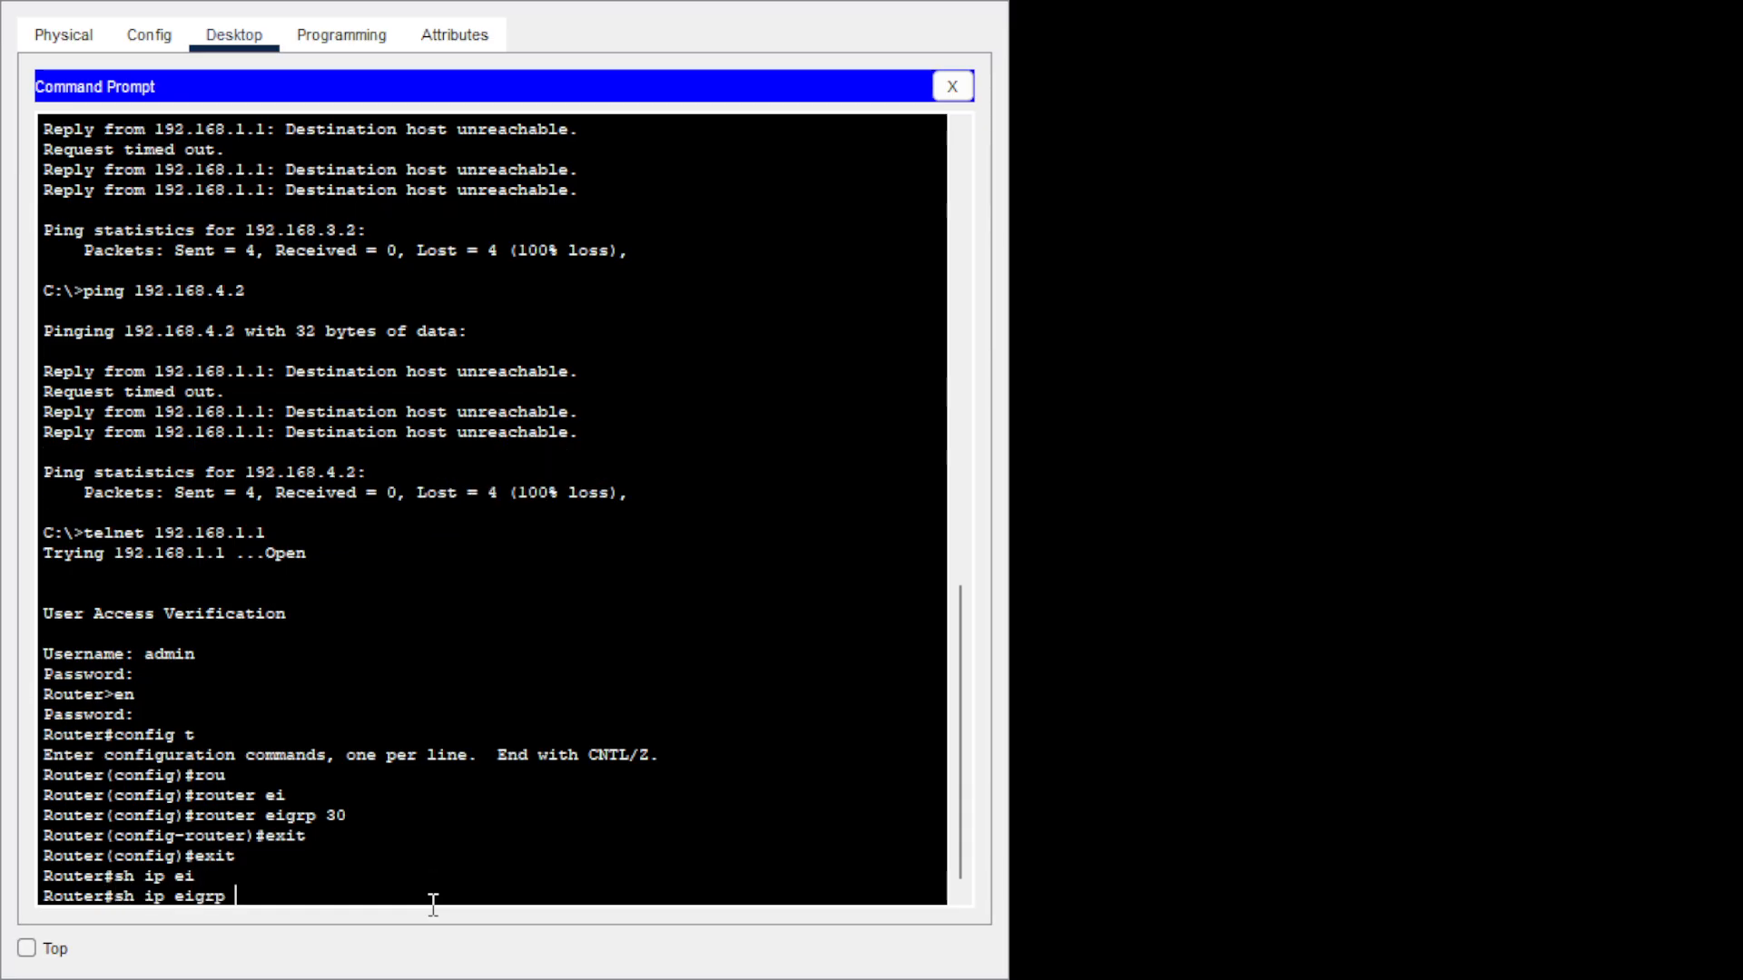
type("to")
key("Tab")
key("Return")
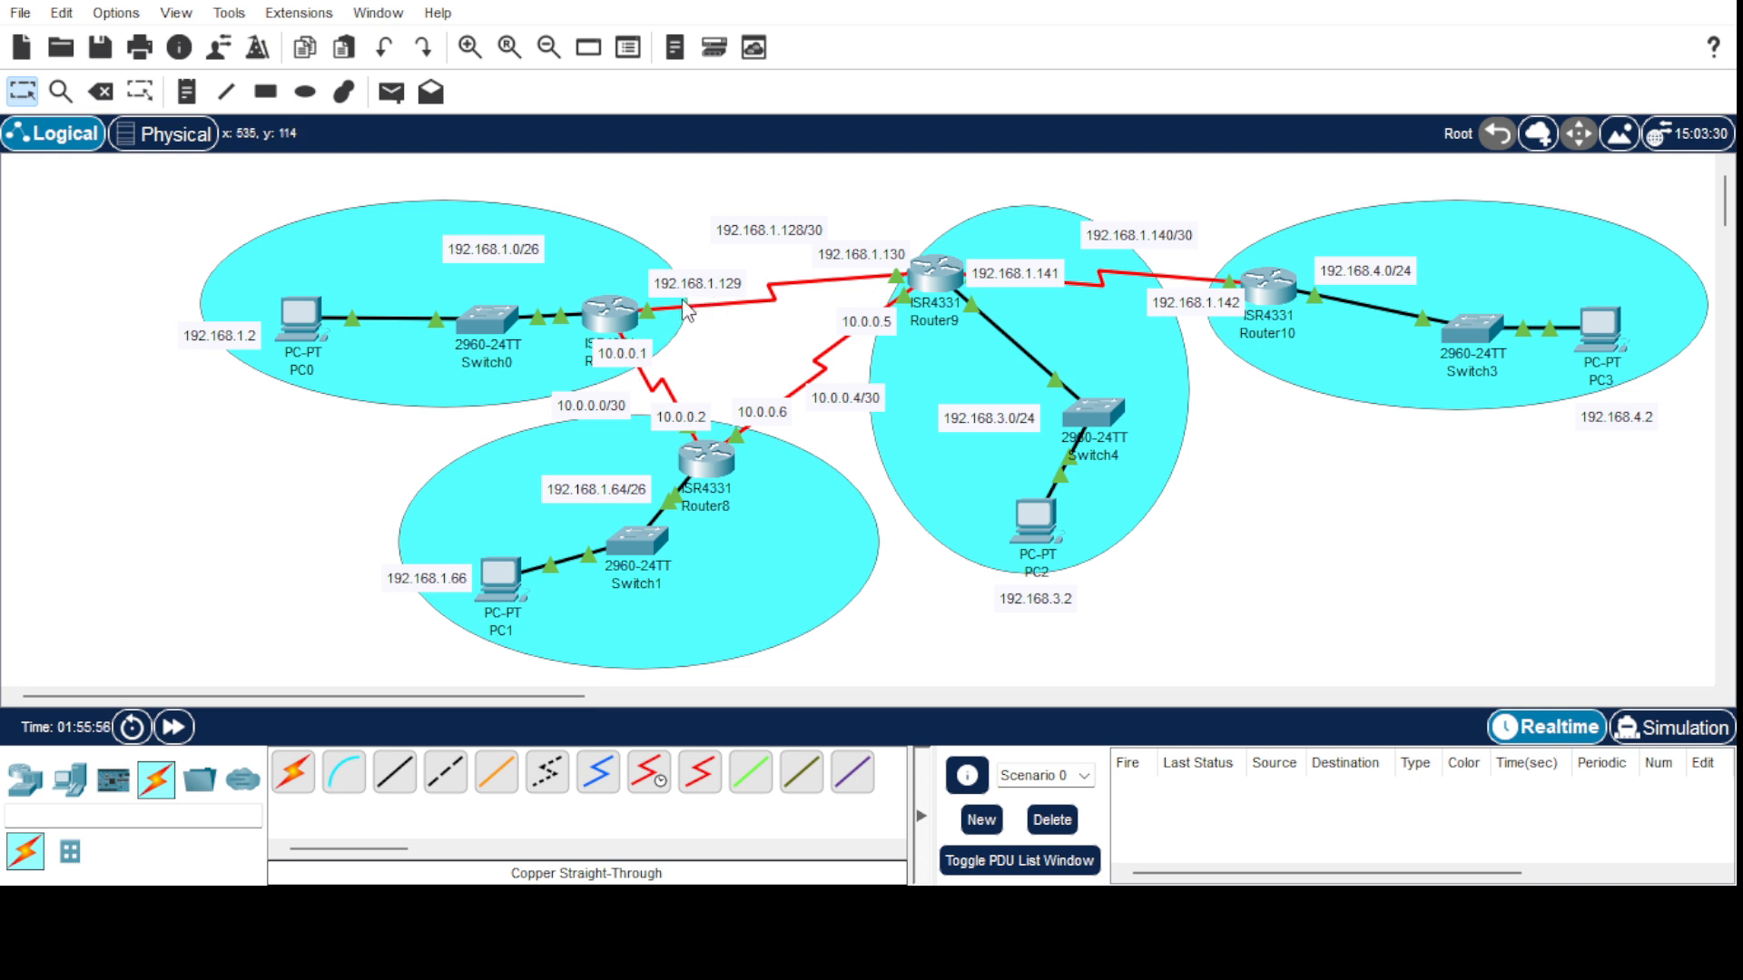
Check which ports the Router7–Router9 serial link uses in the topology.
mouse_move(724, 300)
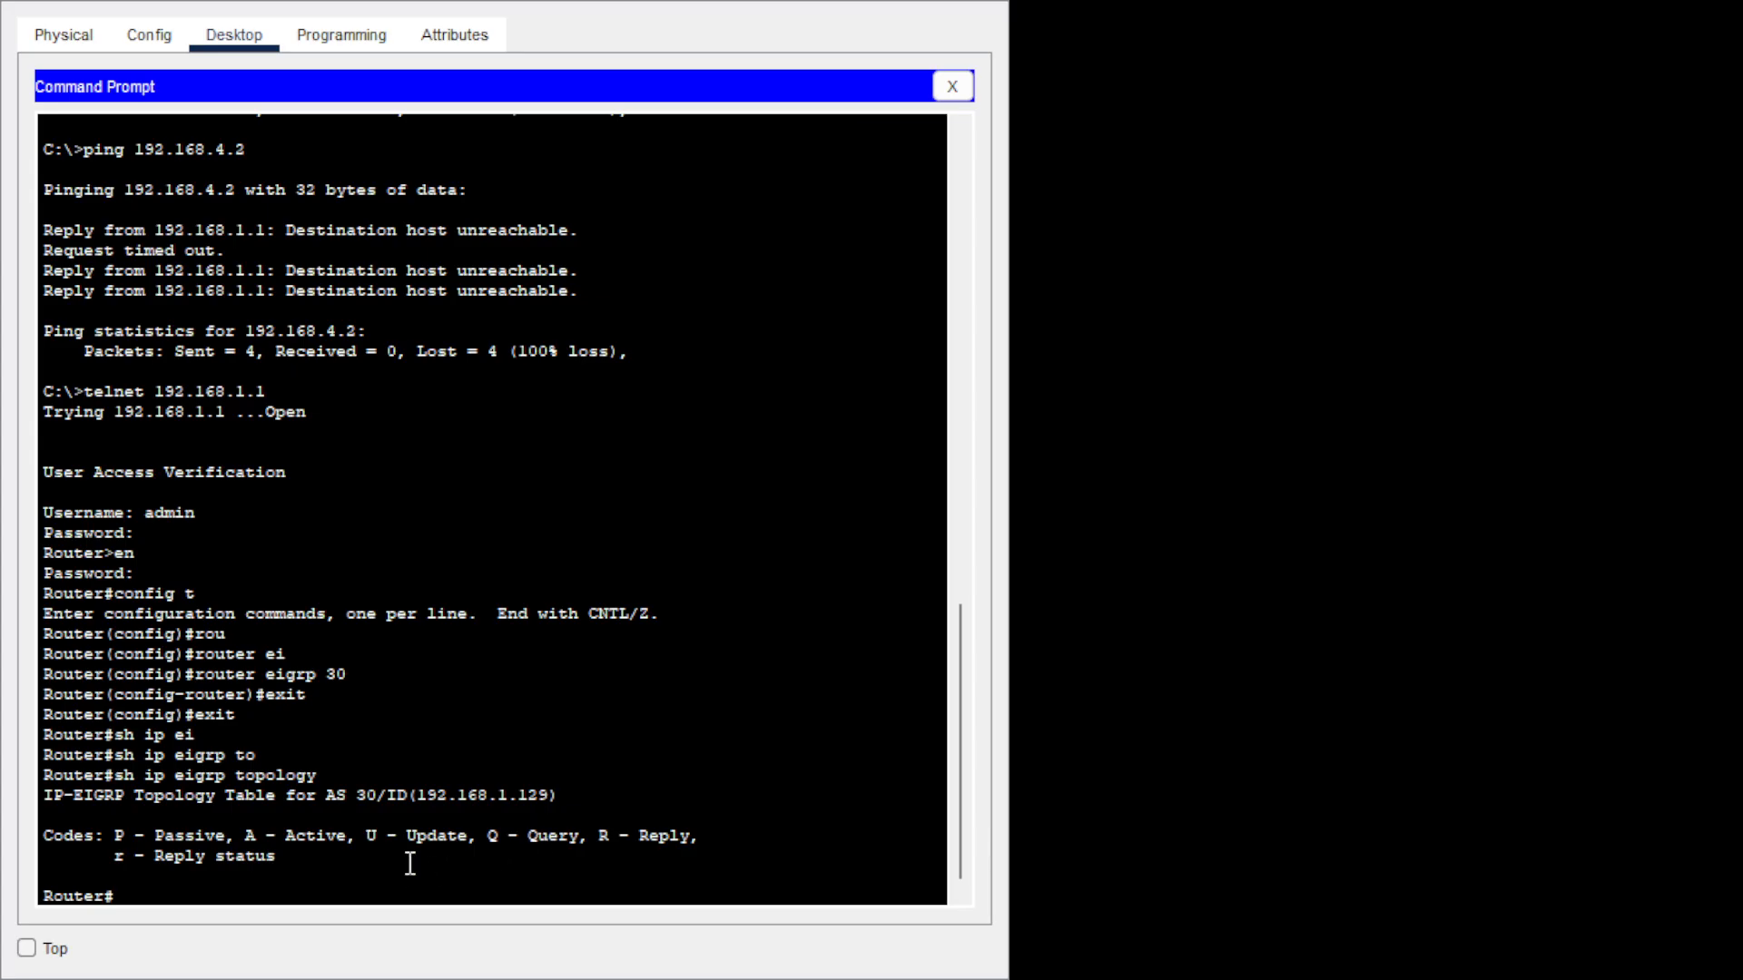
Enter router configuration for EIGRP AS 30 from global configuration.
type("config t")
key("Return")
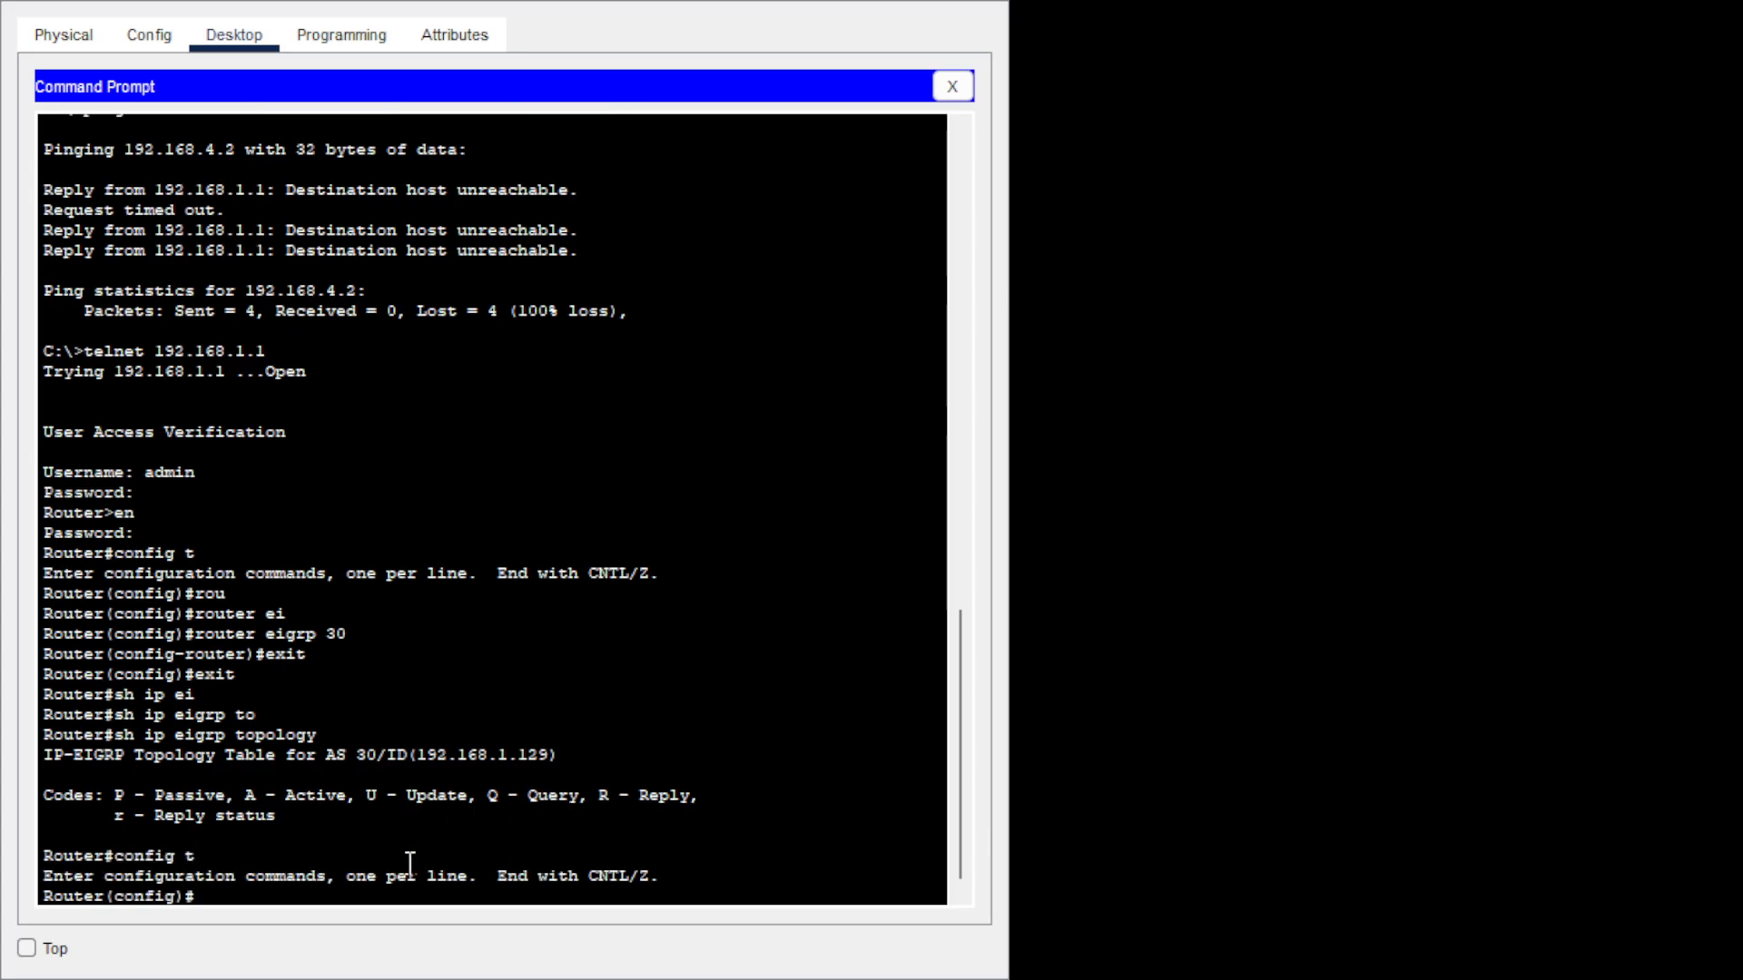
type("rou")
key("Tab")
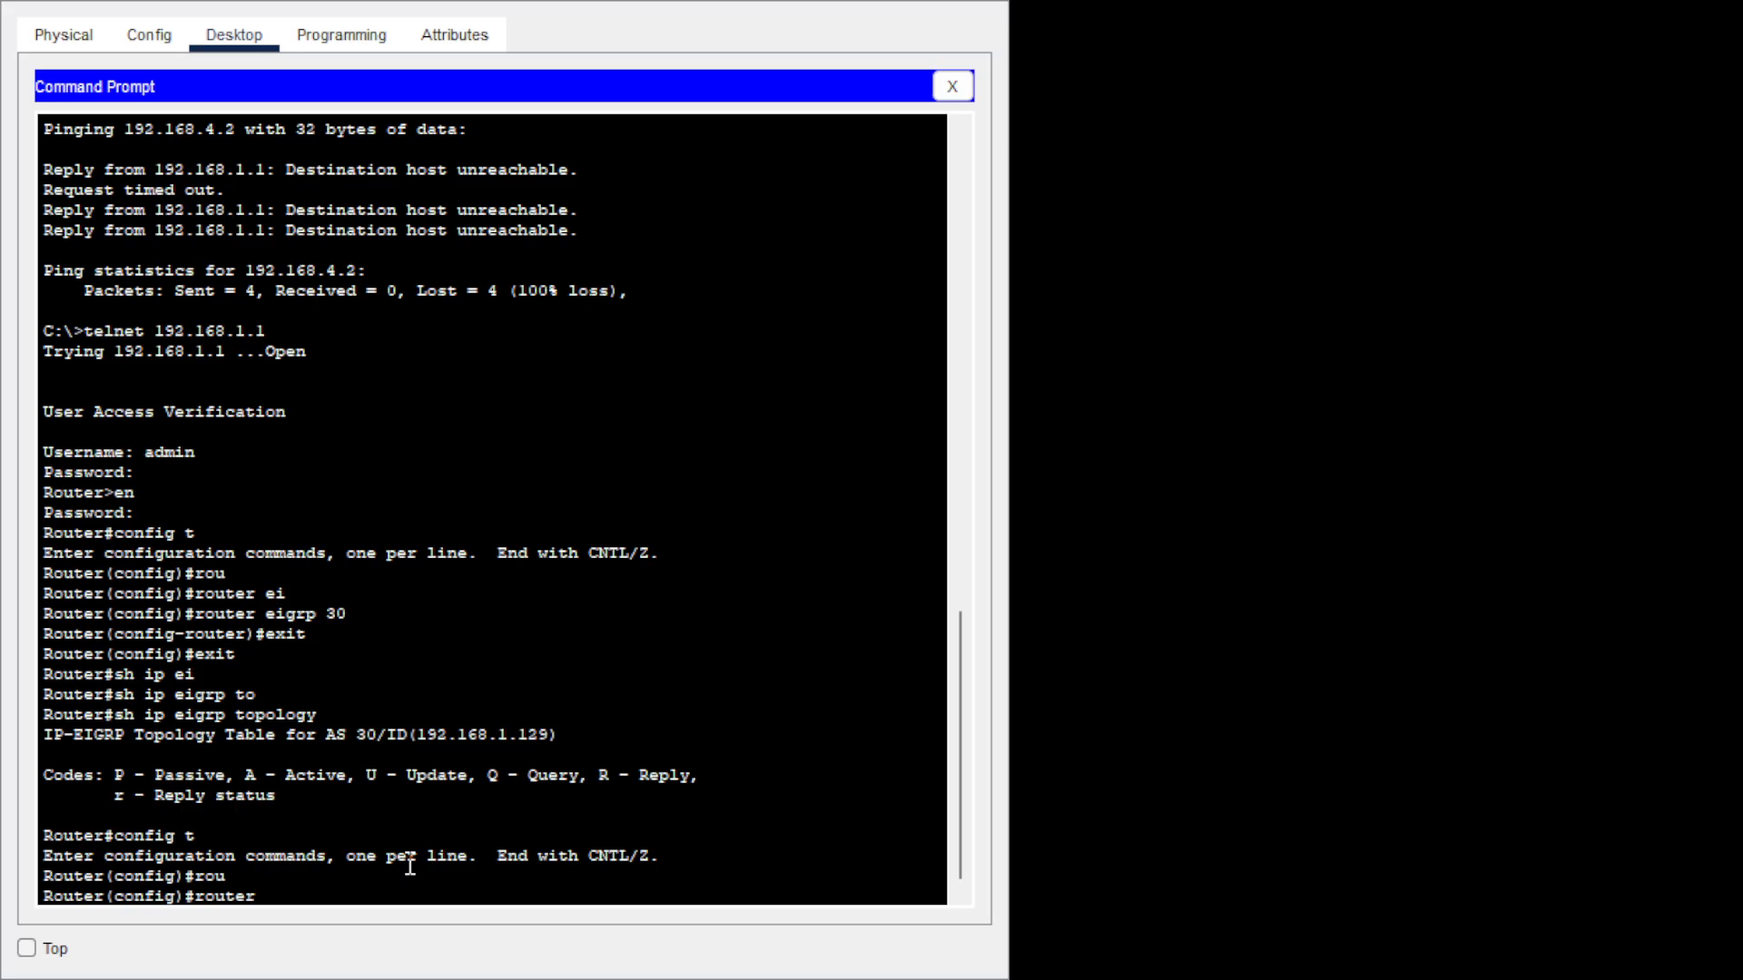
type("ei")
key("Tab")
type("30")
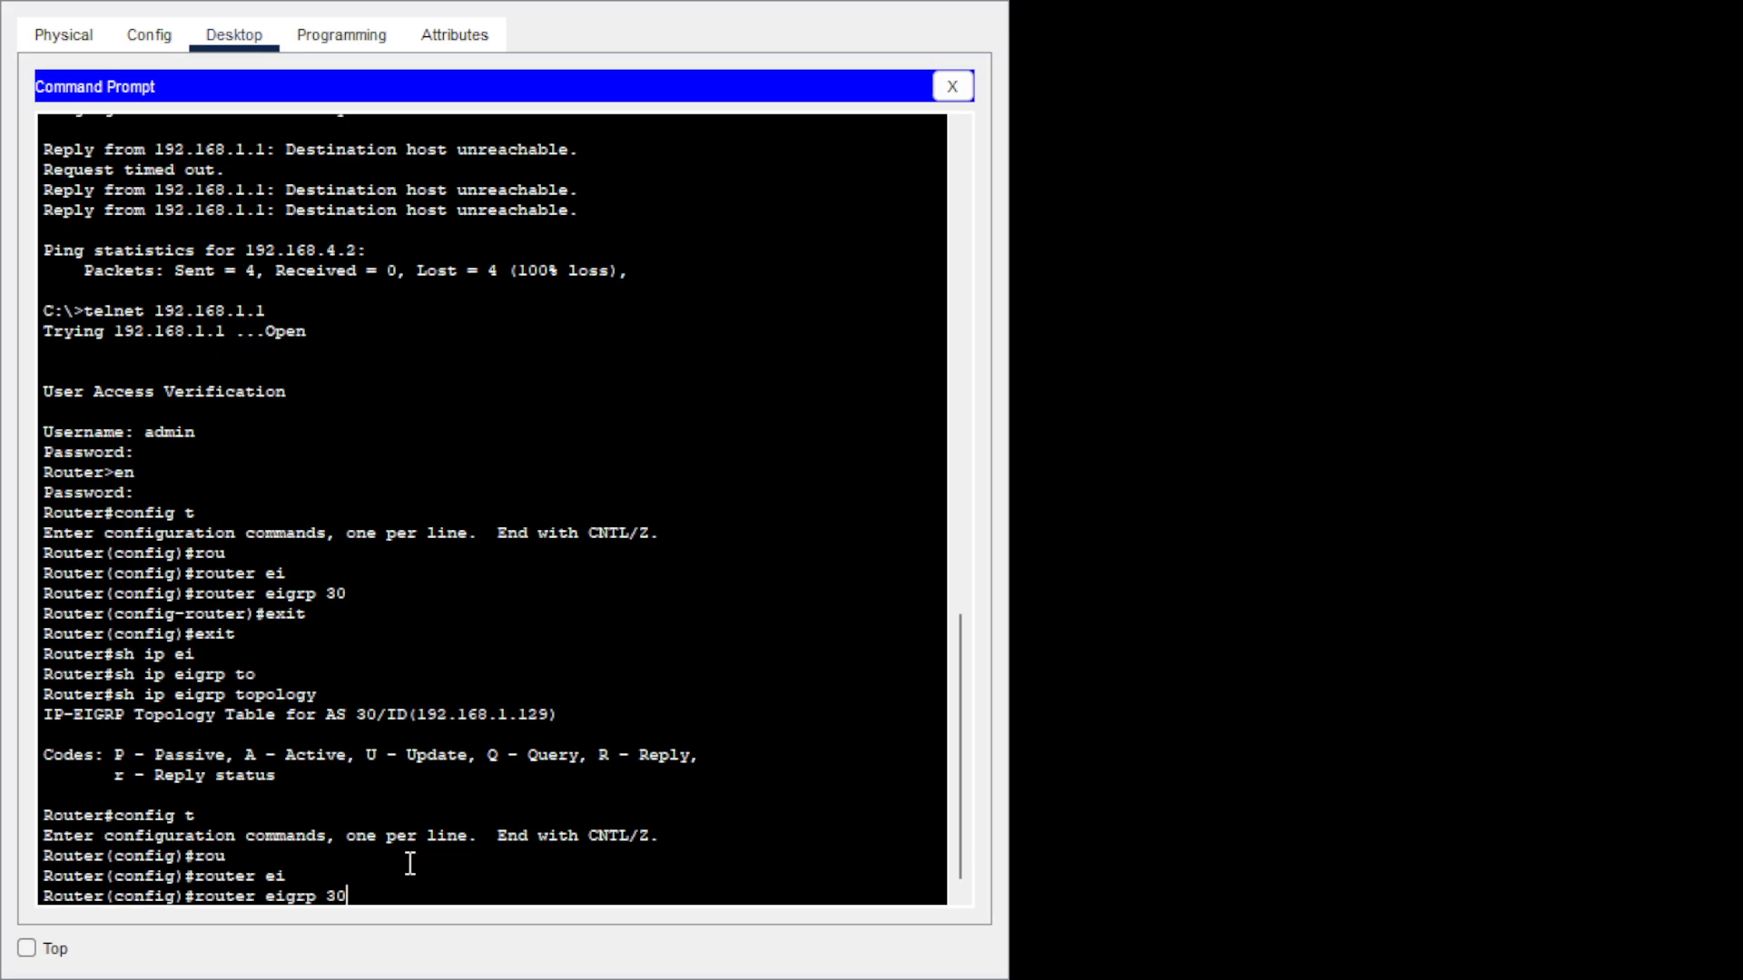
key("Return")
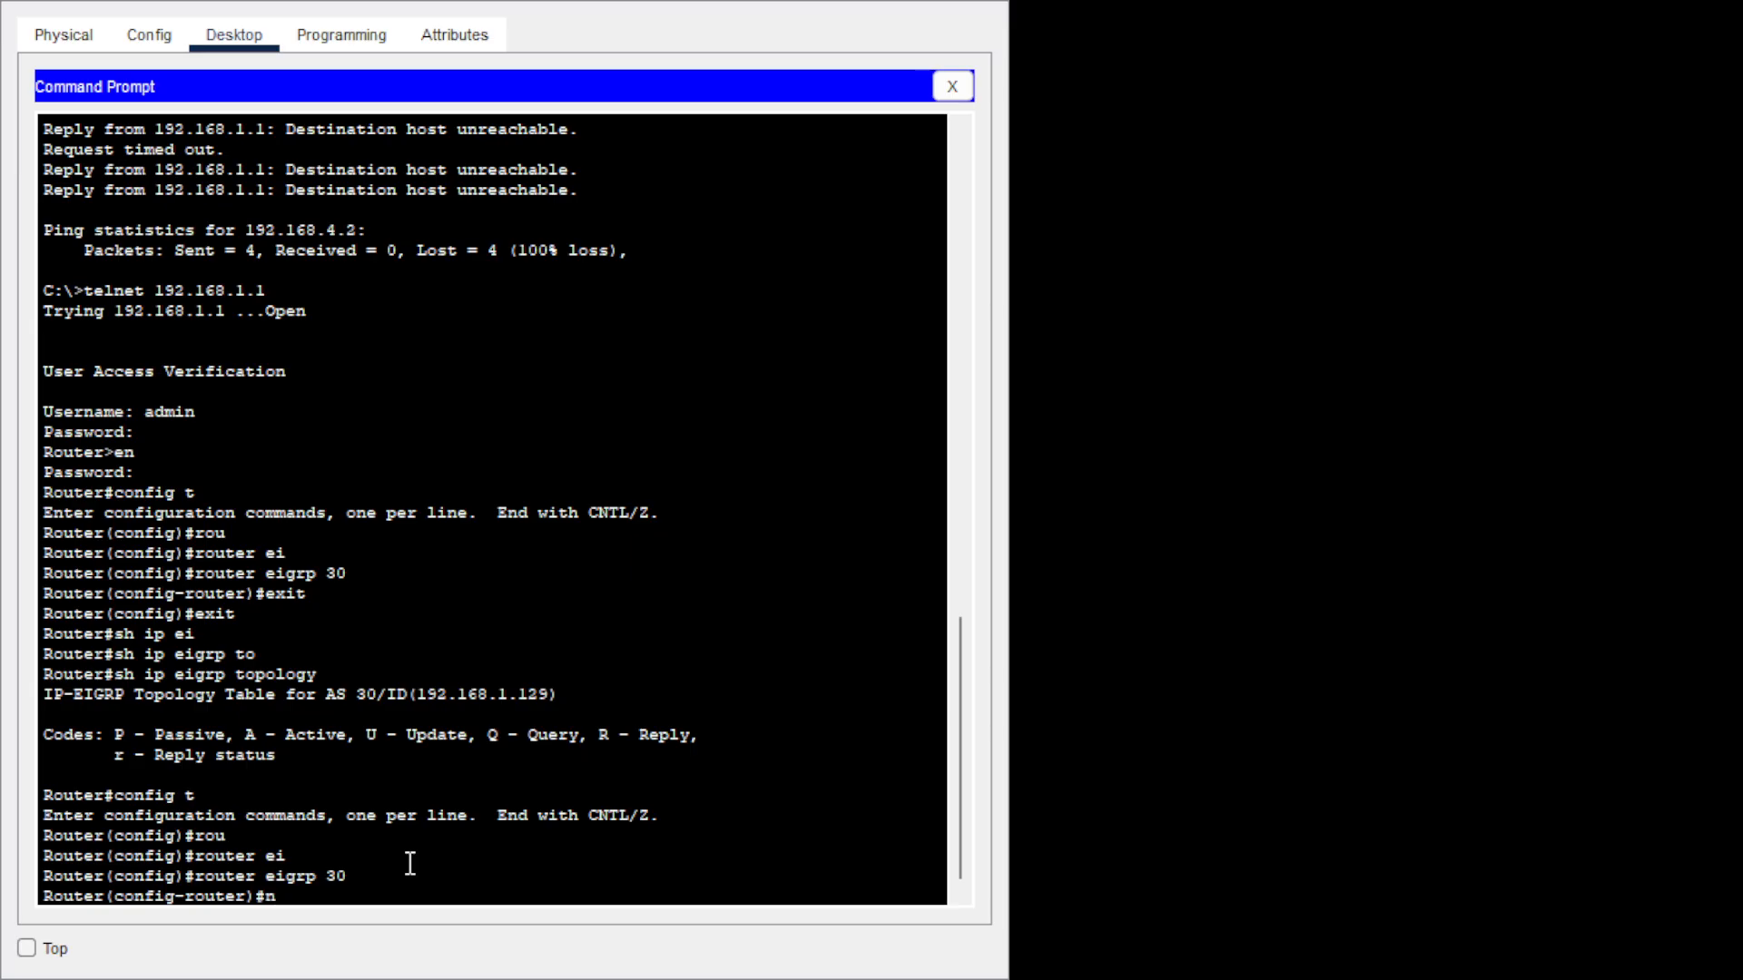
Advertise 192.168.1.0 0.0.0.63, 192.168.1.128 0.0.0.3 and 10.0.0.0 0.0.0.3, then exit.
type("et")
key("Tab")
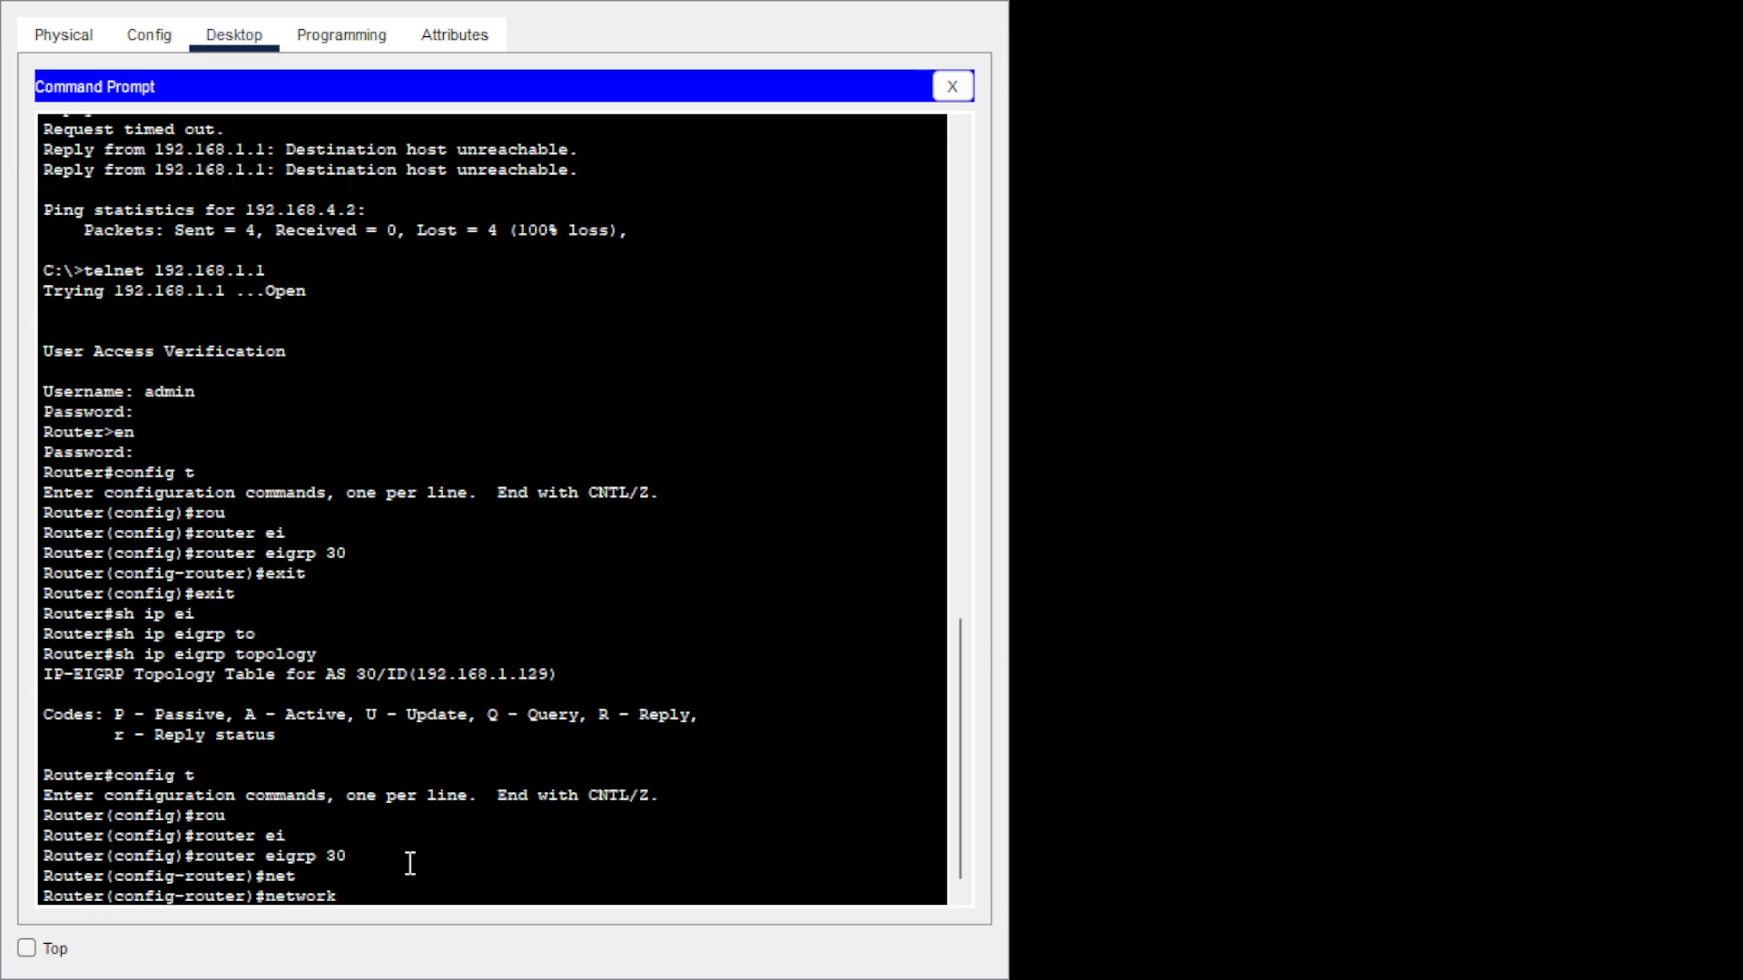
type("192.168.1.0 0.0.0.63")
key("Return")
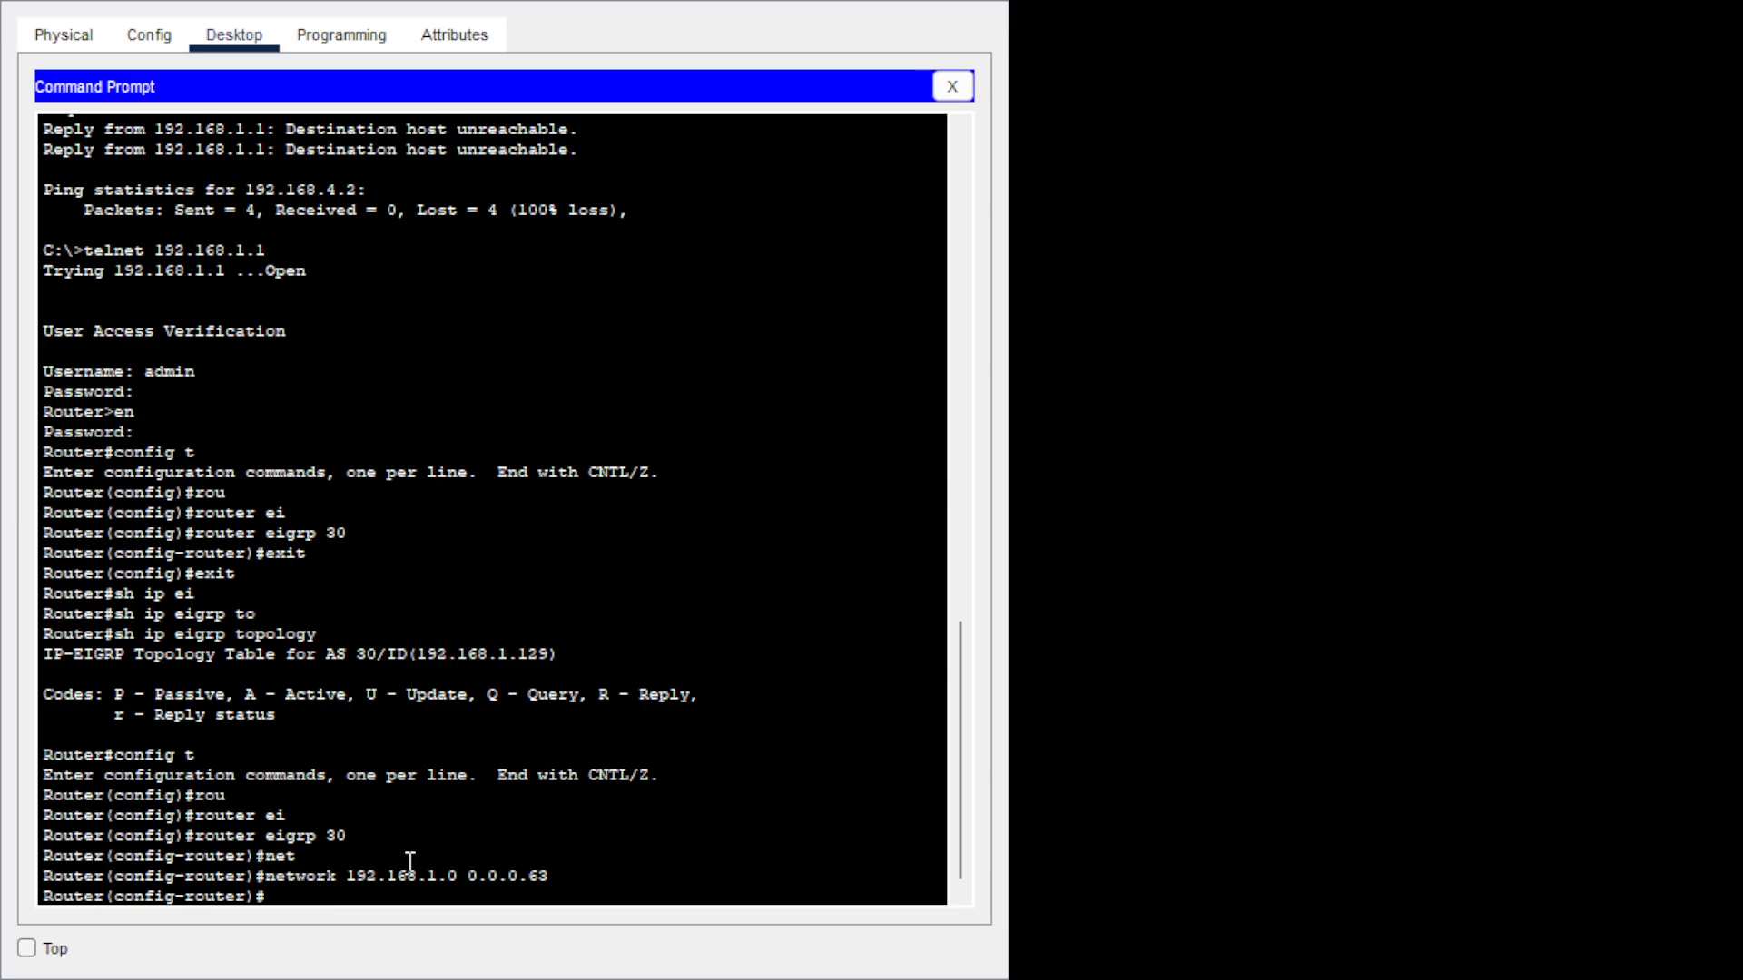
key("Up")
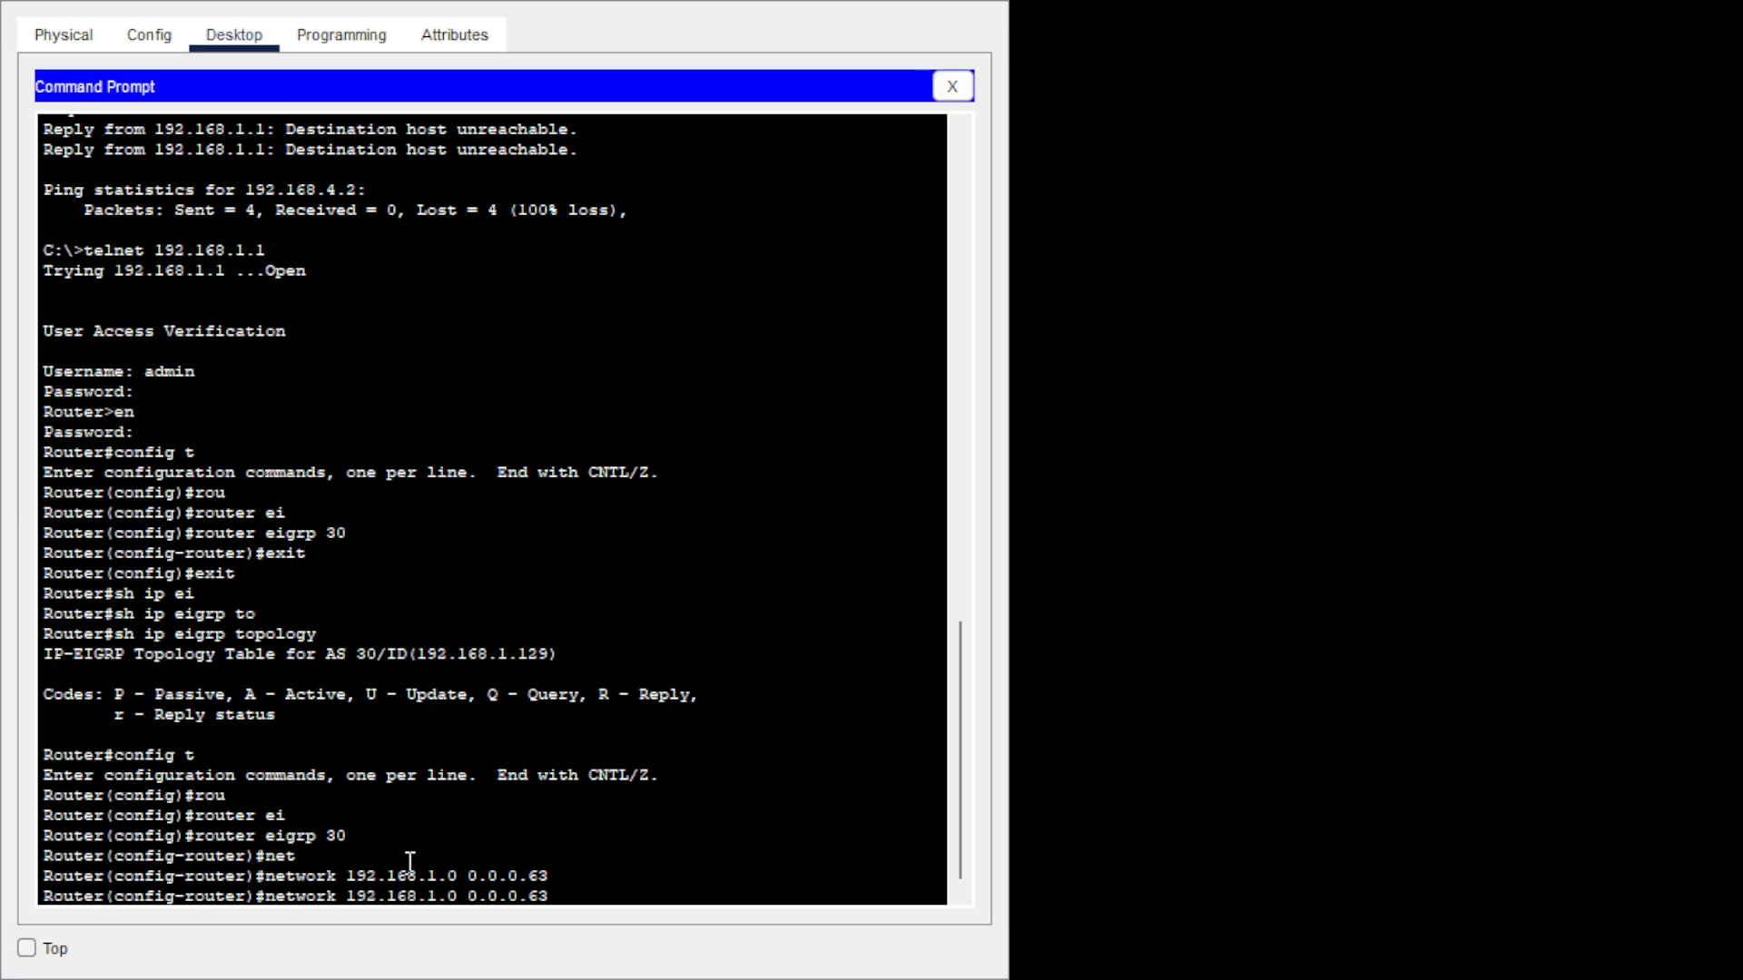
key("BackSpace")
key("BackSpace")
key("BackSpace")
key("BackSpace")
key("BackSpace")
key("BackSpace")
key("BackSpace")
key("BackSpace")
key("BackSpace")
key("BackSpace")
type("128 0.0.0.3")
key("Return")
key("Up")
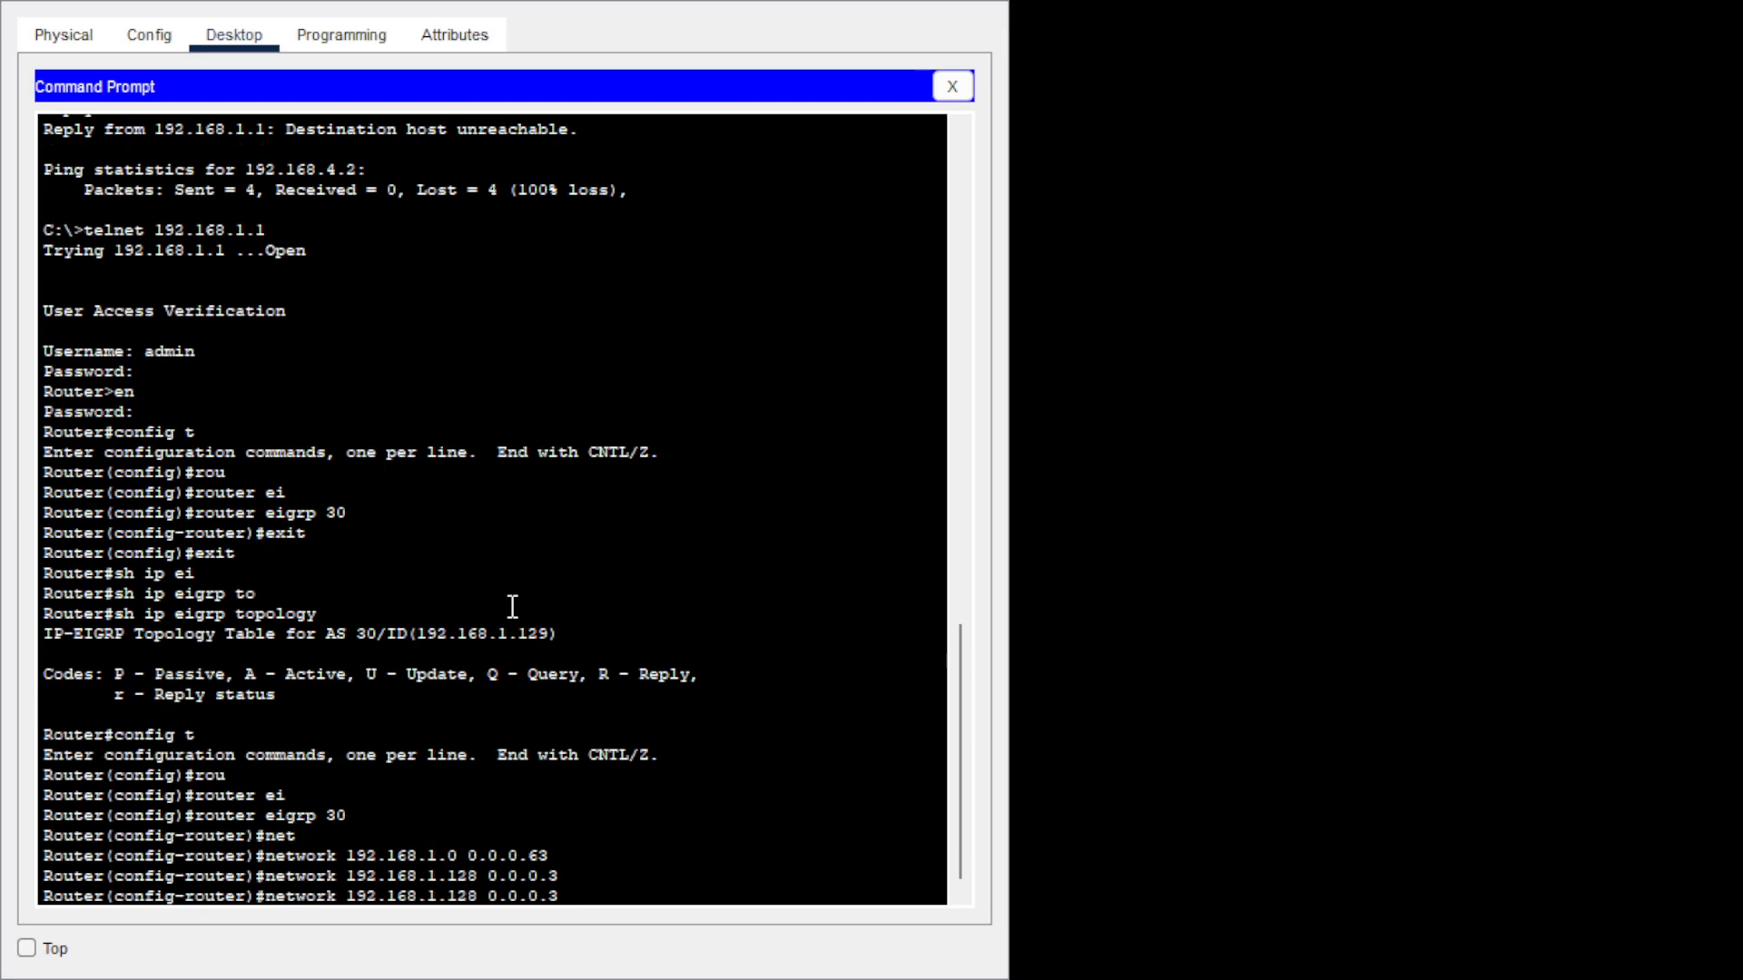
key("BackSpace")
key("BackSpace")
key("BackSpace")
key("BackSpace")
key("BackSpace")
key("BackSpace")
key("BackSpace")
key("BackSpace")
key("BackSpace")
key("BackSpace")
key("BackSpace")
key("BackSpace")
key("BackSpace")
key("BackSpace")
key("BackSpace")
key("BackSpace")
key("BackSpace")
key("BackSpace")
key("BackSpace")
key("BackSpace")
type("0.0.0.")
type("0.0.")
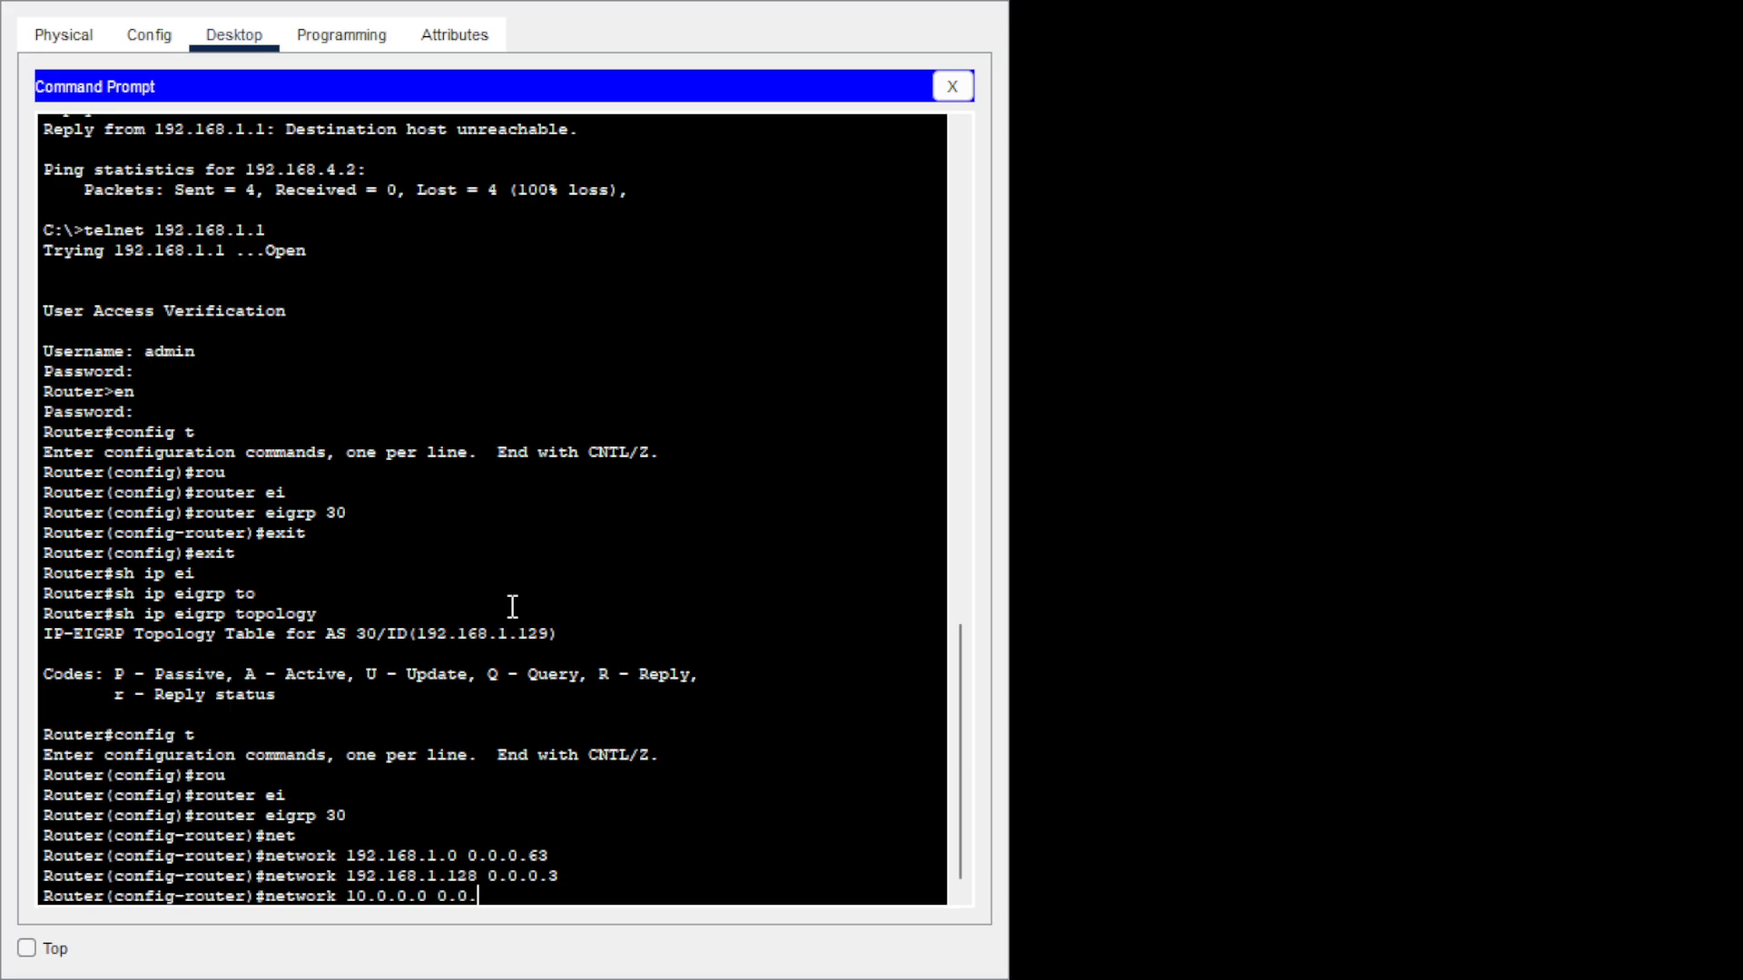
type("0.3")
key("Return")
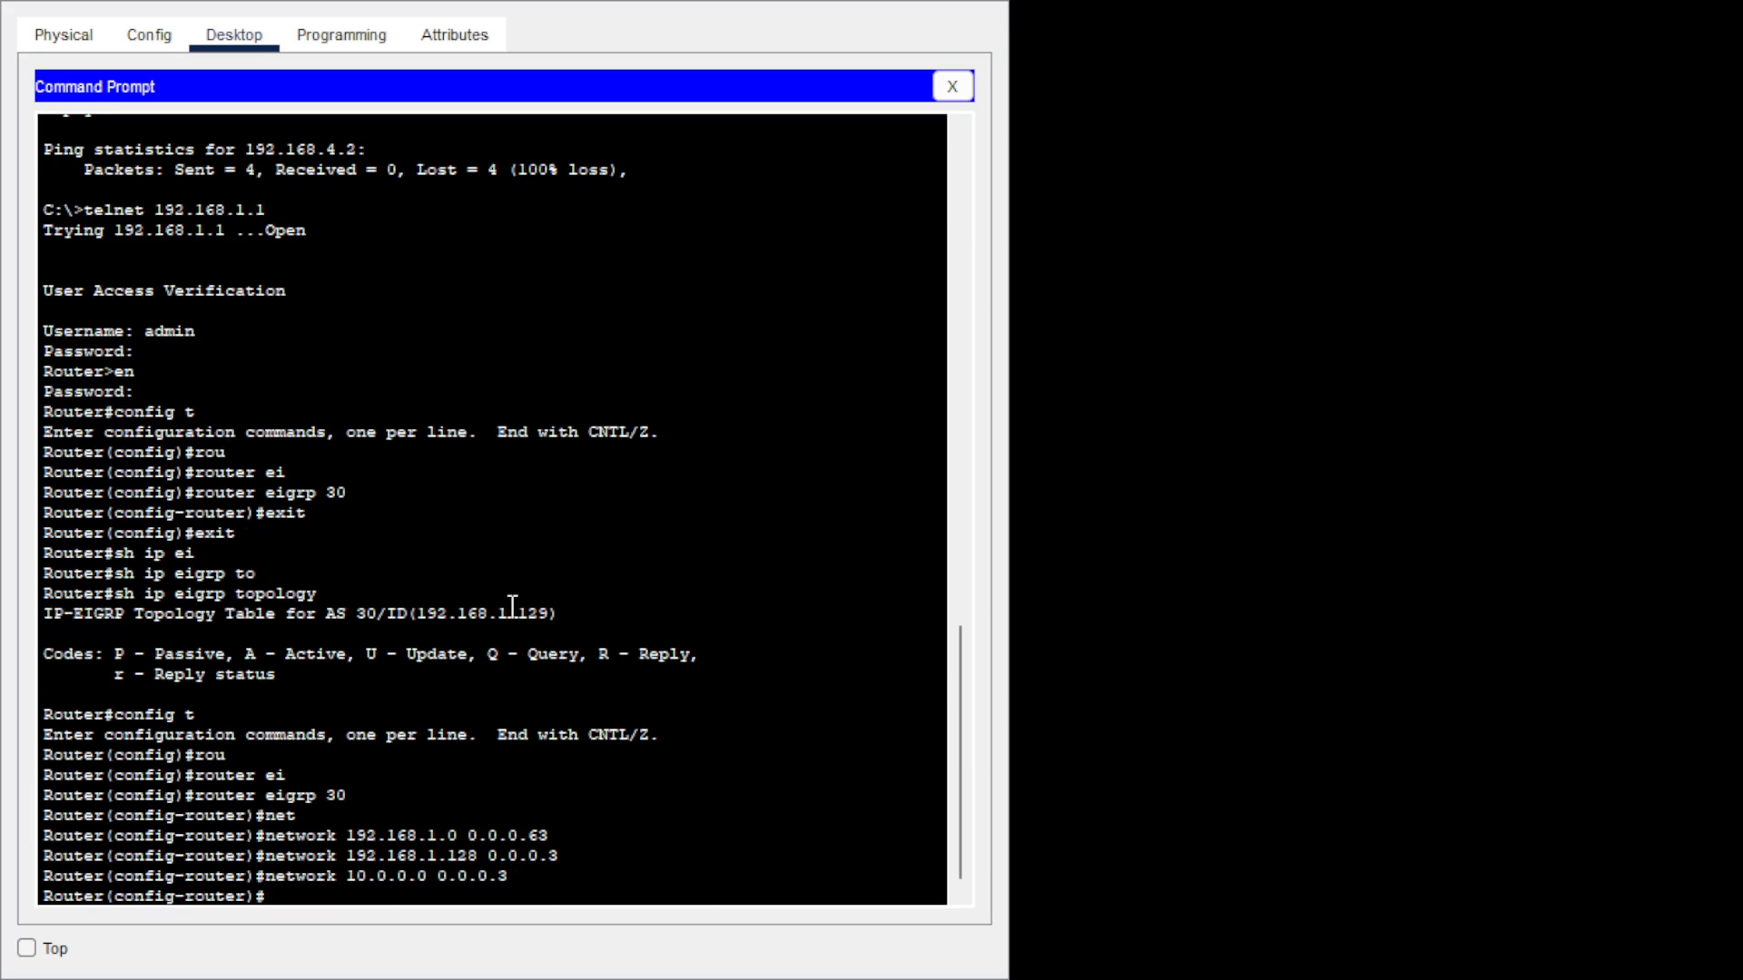
type("exit")
key("Return")
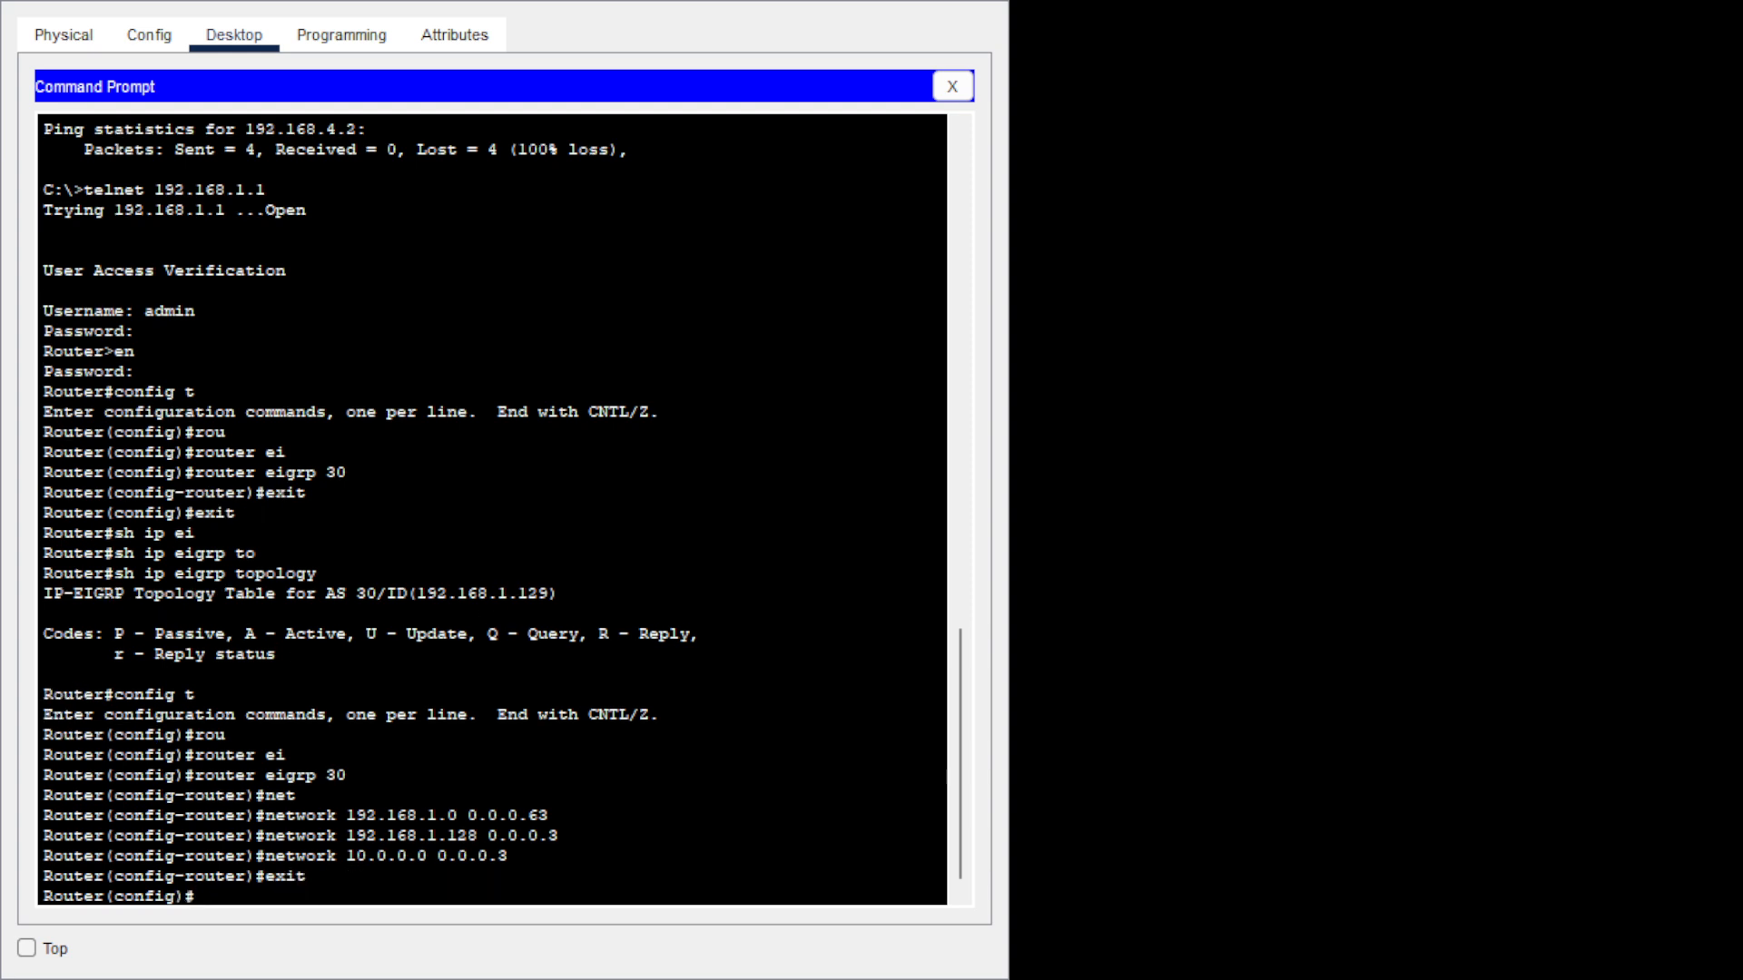
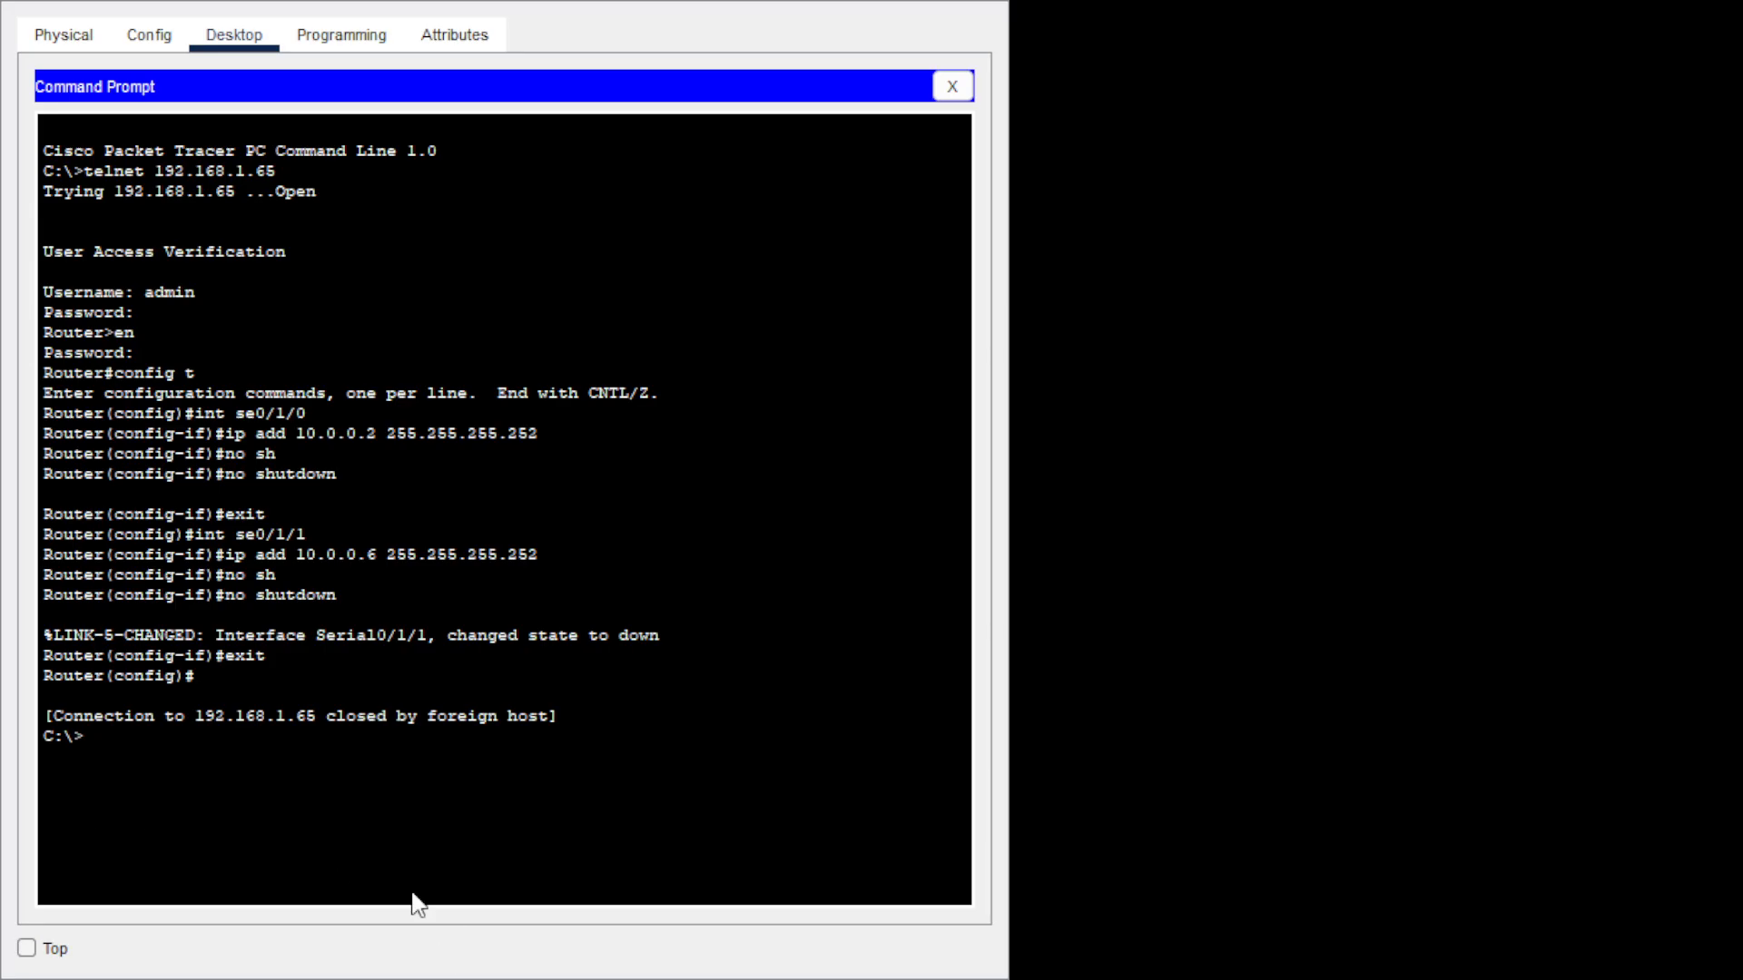
From the PC, telnet to 192.168.1.65, log in, enable, and enter global configuration.
left_click(470, 802)
type("telnet 192.168.1.65")
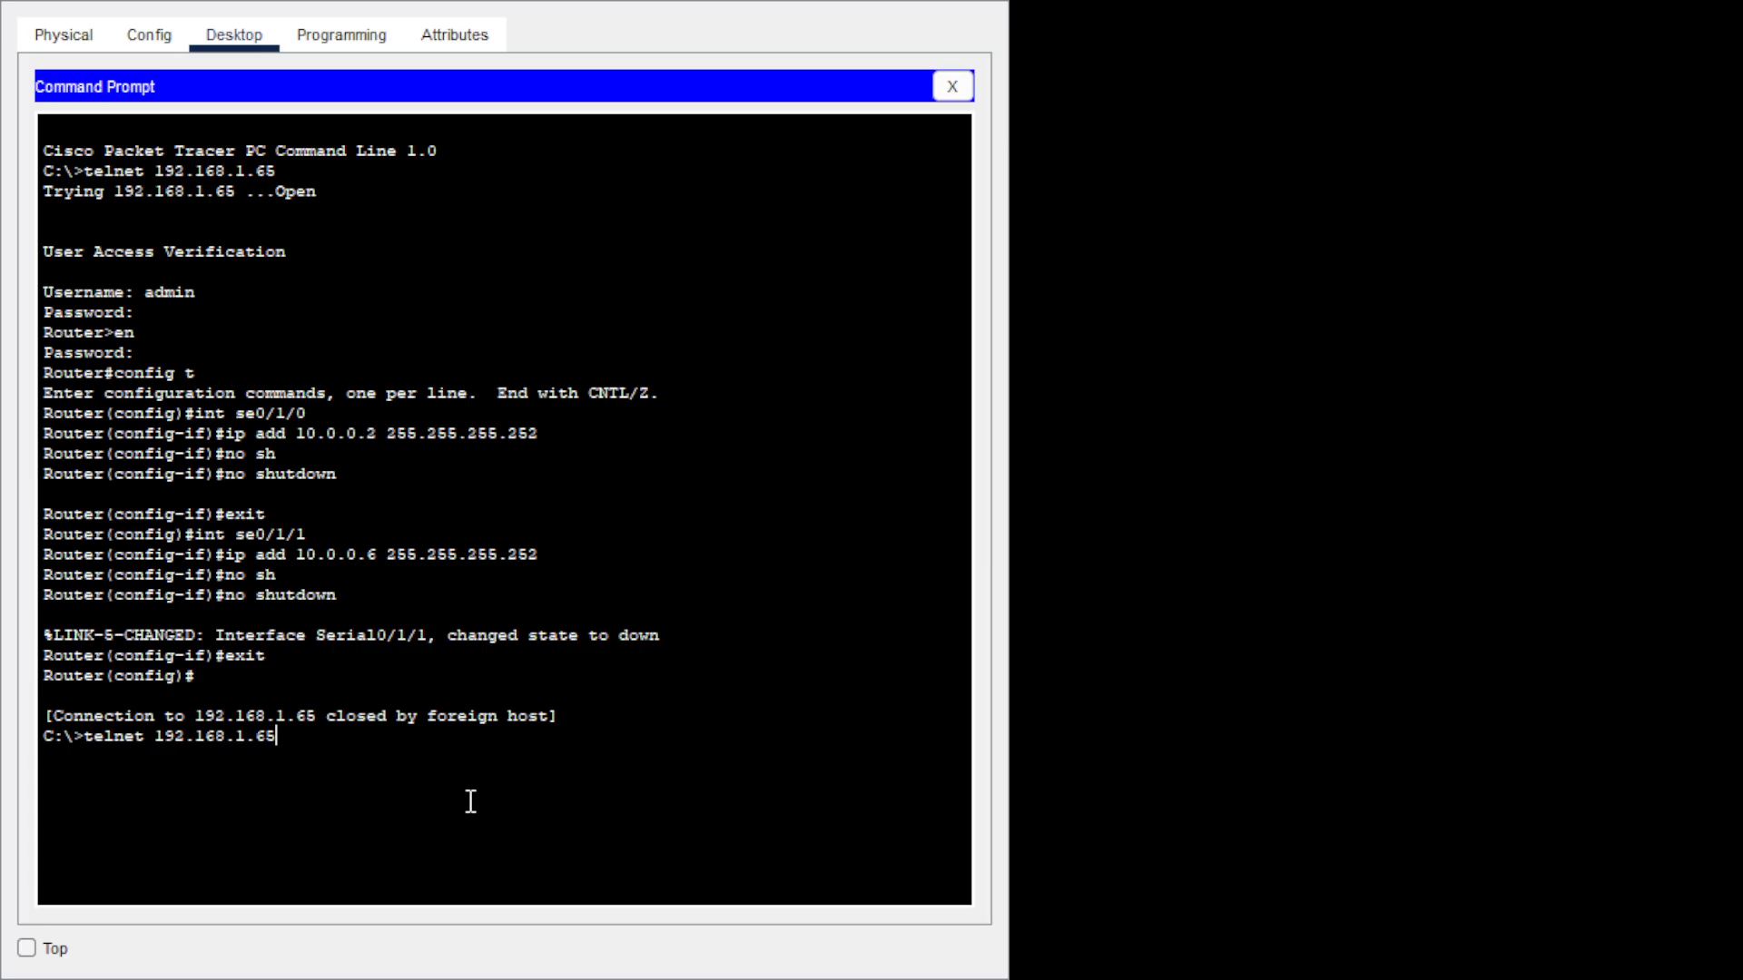
key("Return")
type("adm")
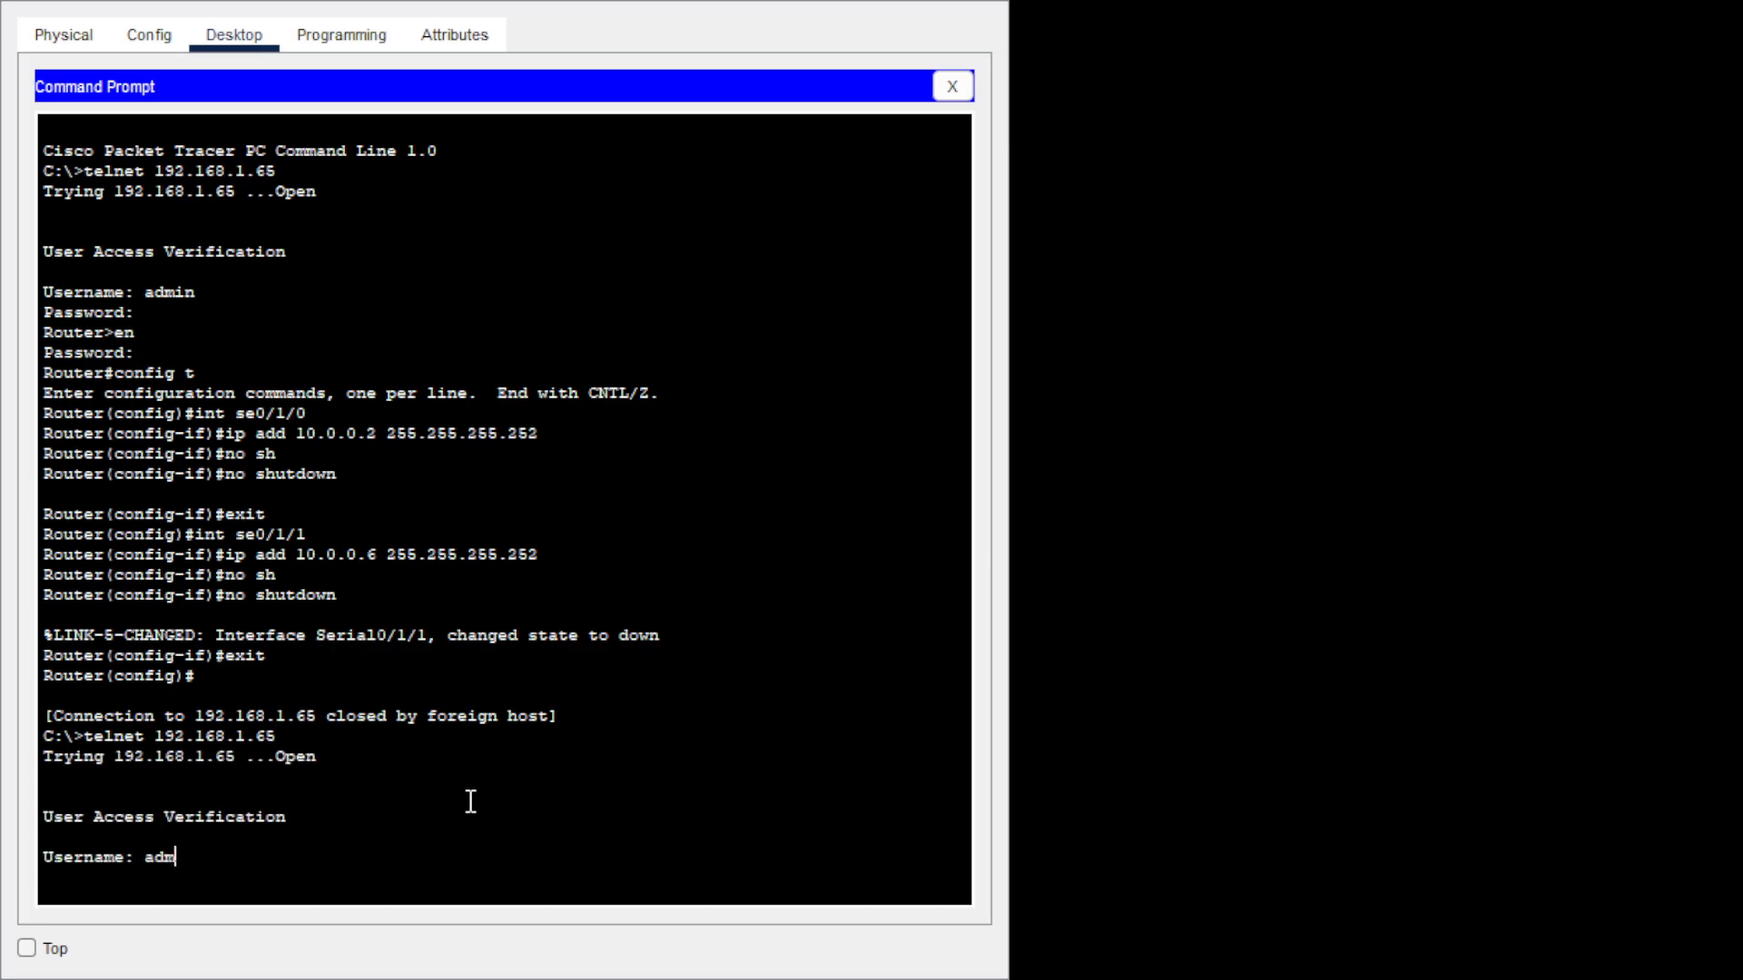
type("in")
key("Return")
key("Return")
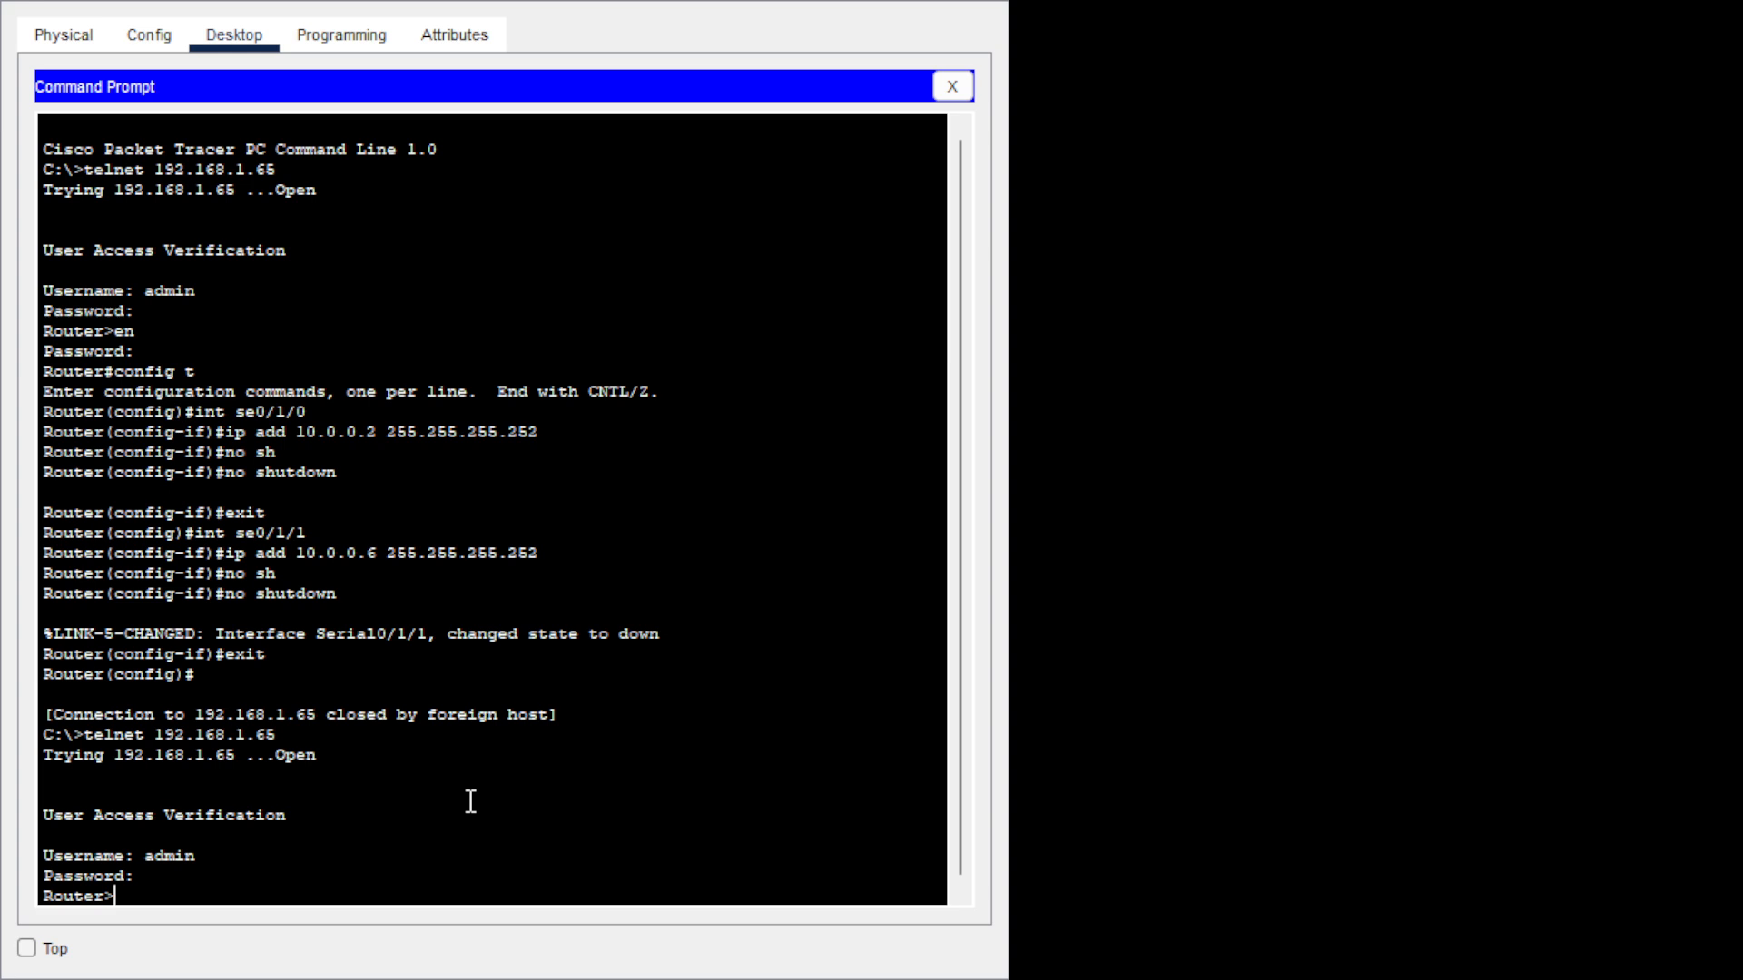
type("en")
key("Return")
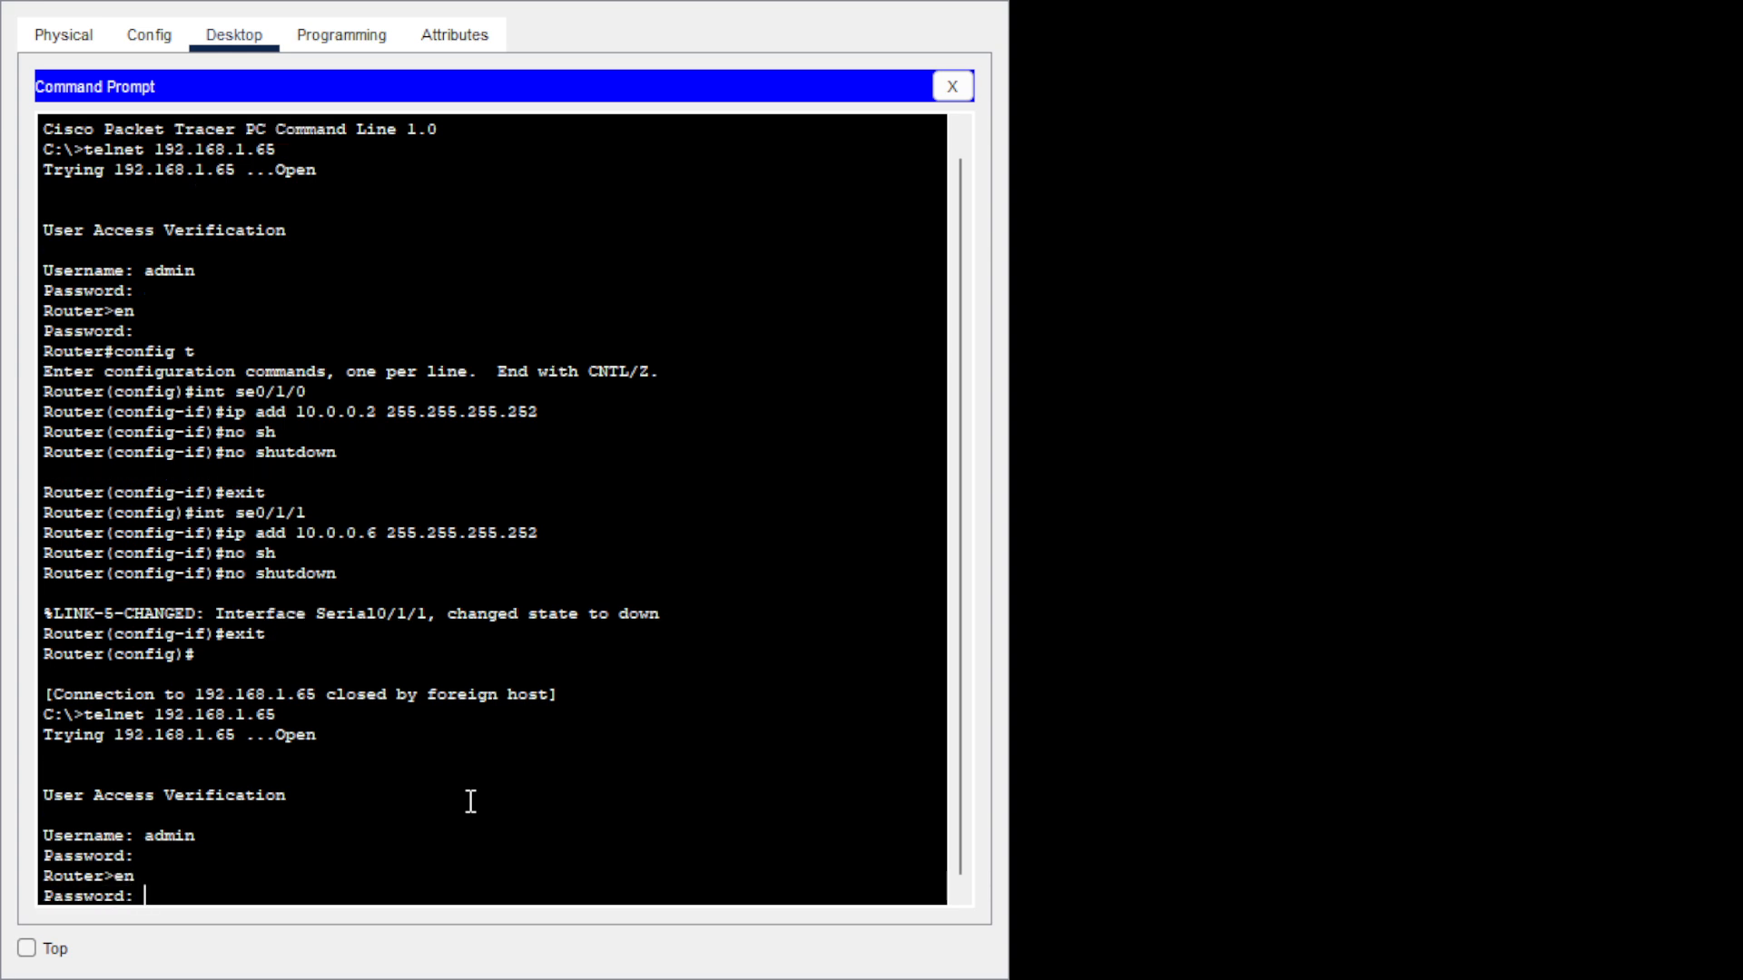
key("Return")
type("co")
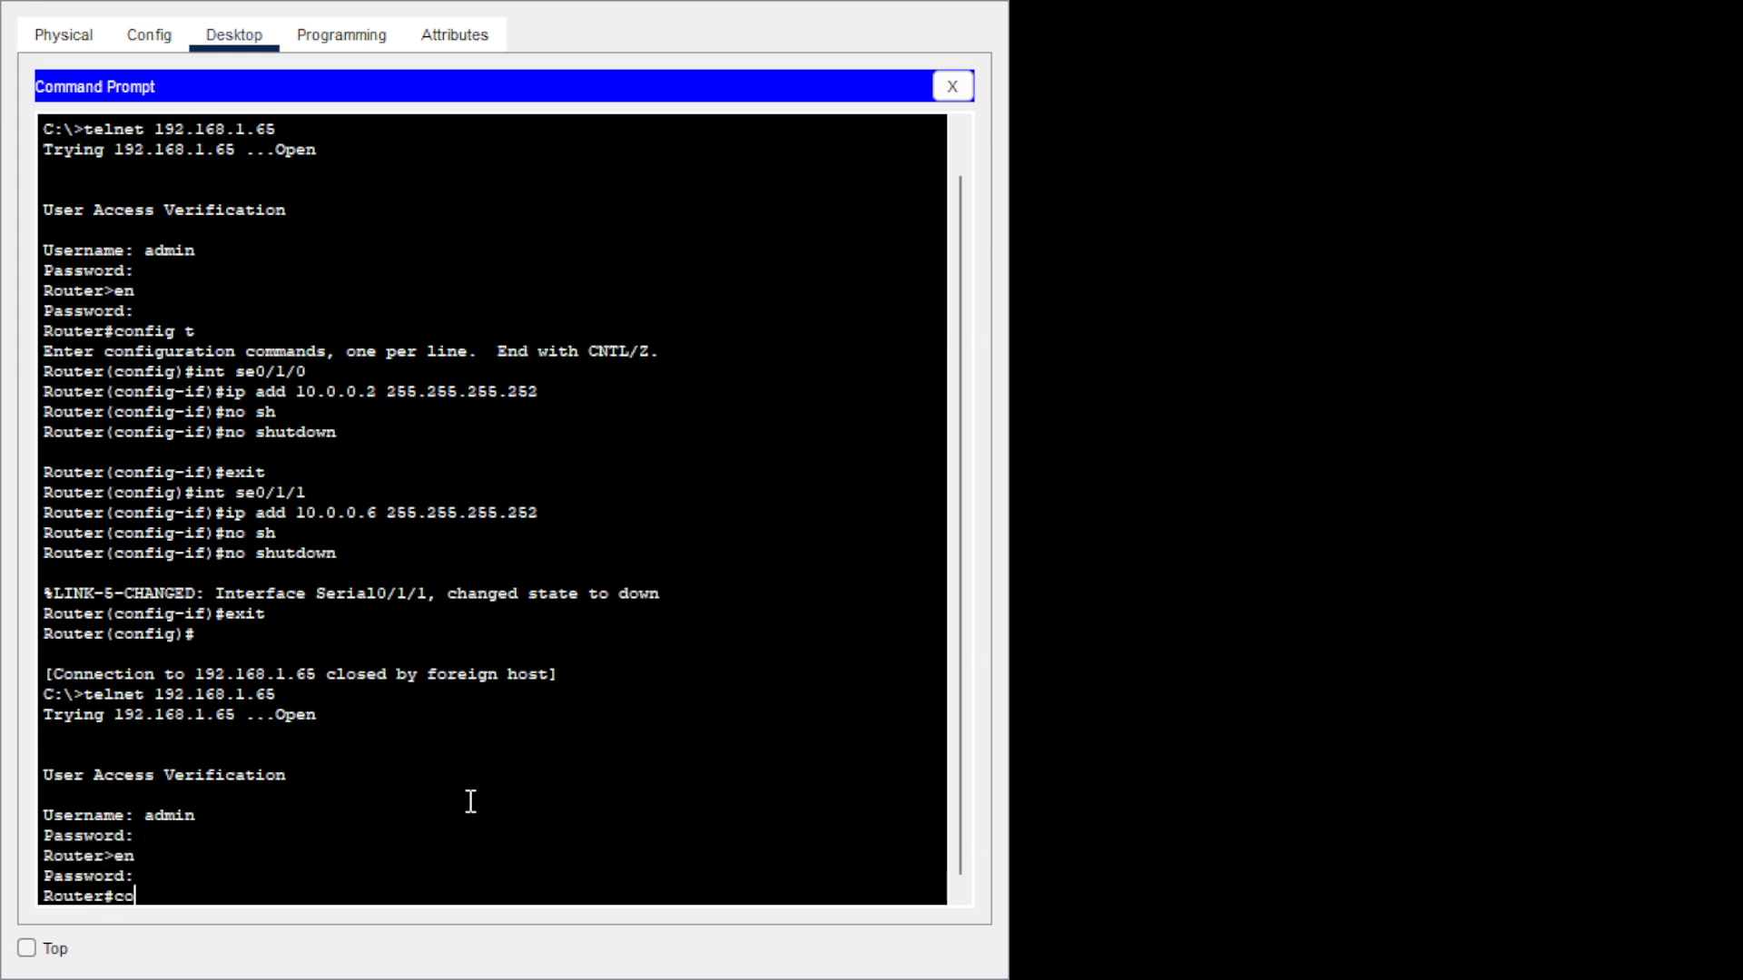
type("nfig t")
key("Return")
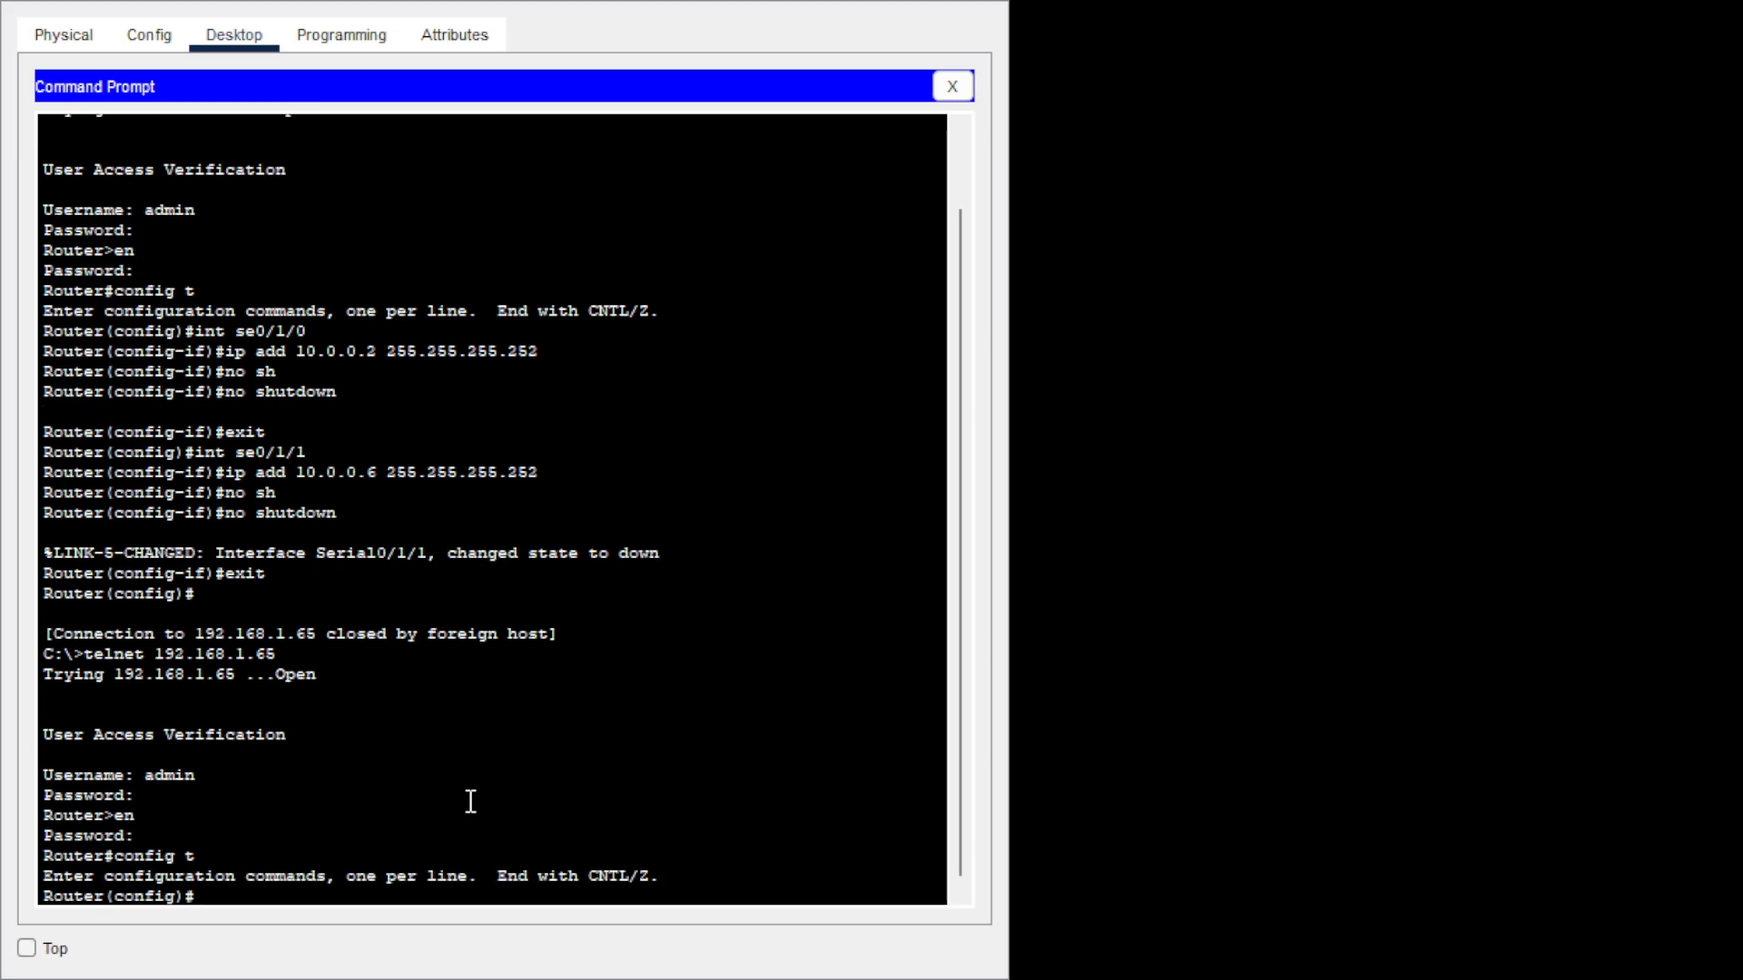
Enter 'router eigrp 30' and start typing a network statement.
type("rou")
key("Tab")
type("ei")
key("Tab")
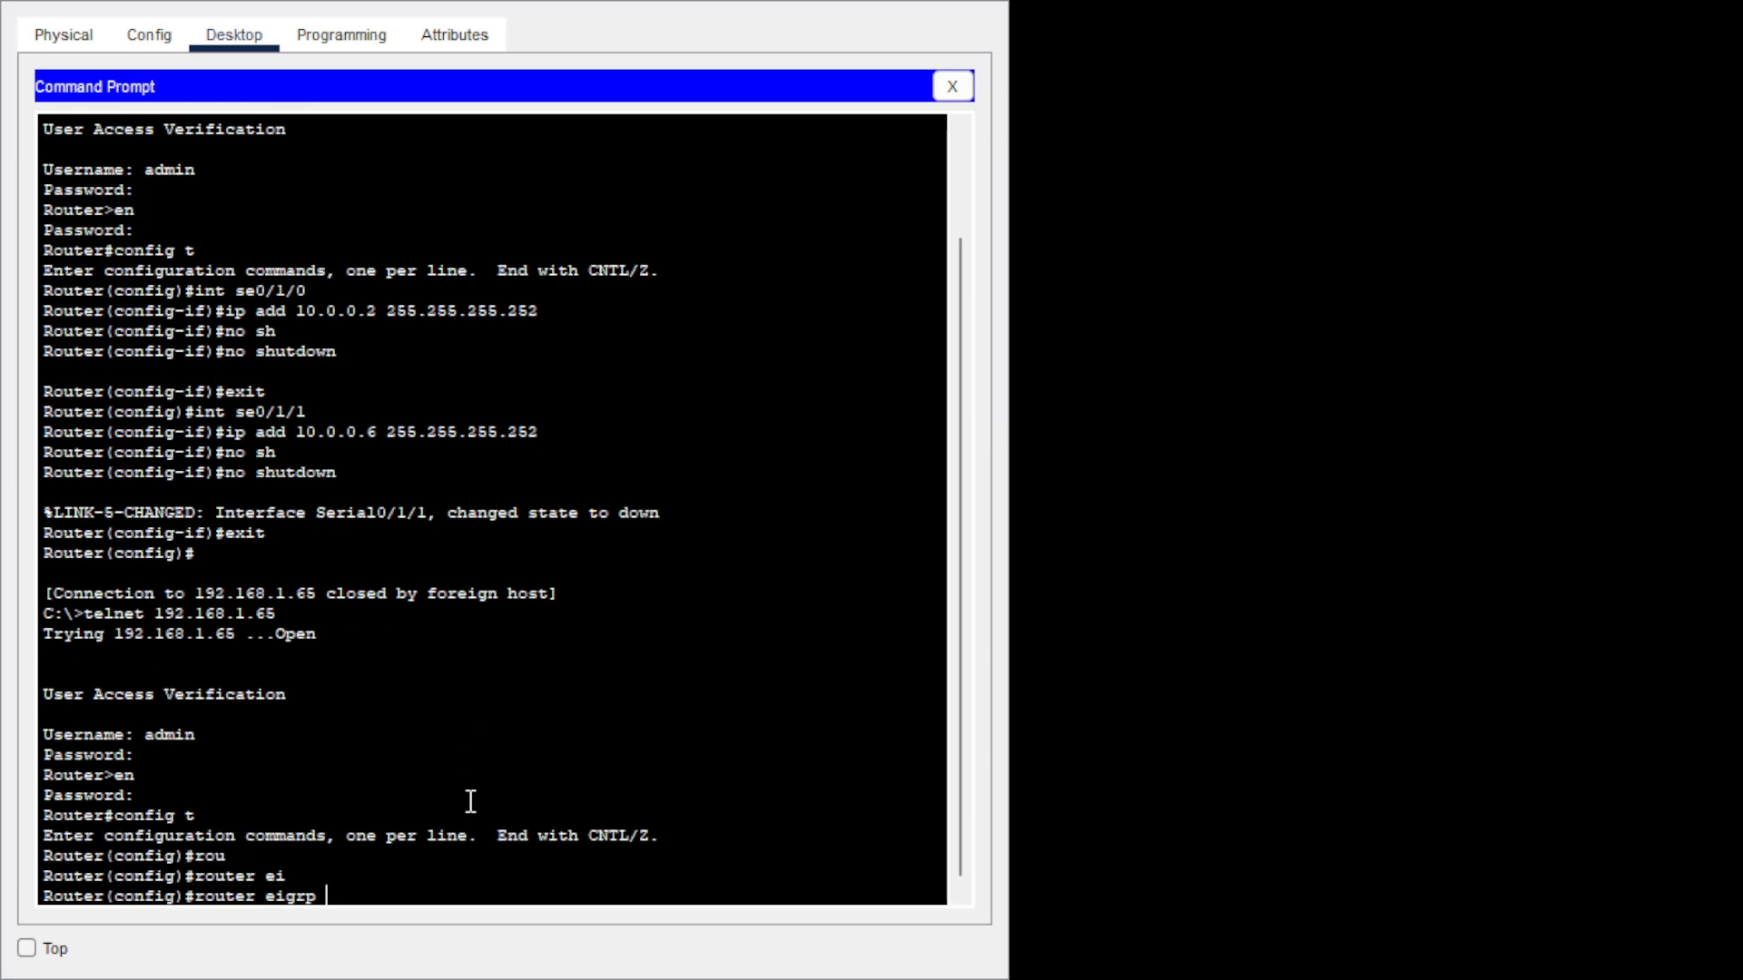
type("30")
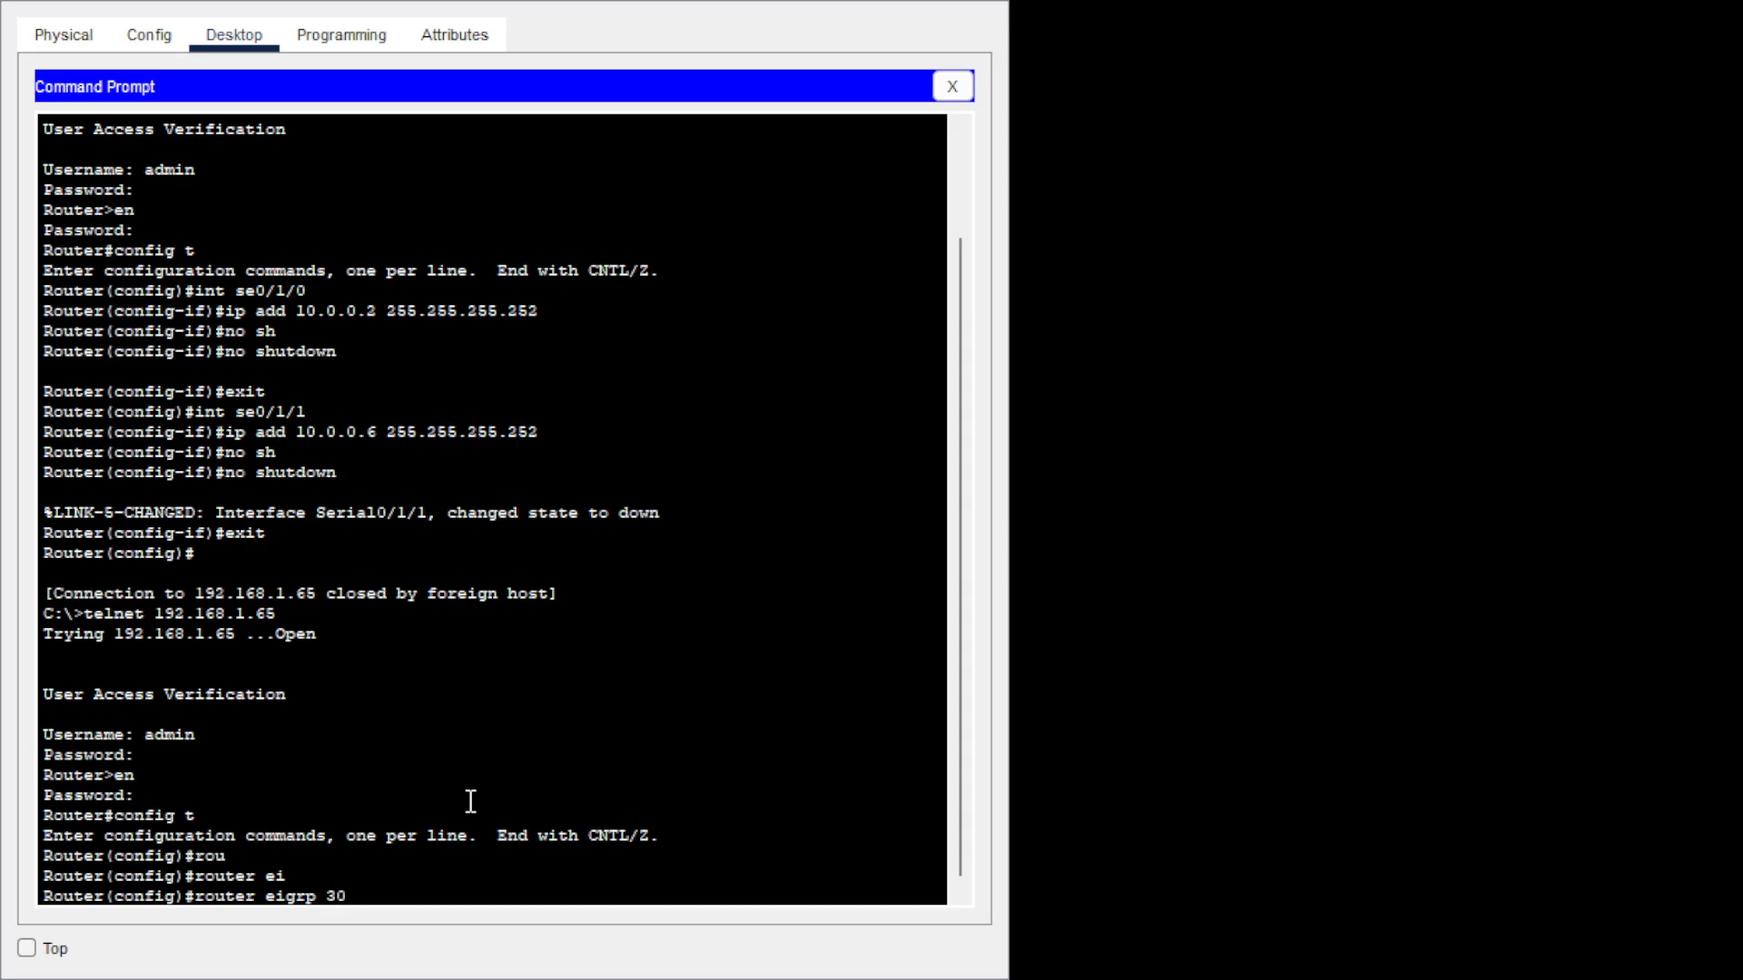
key("Return")
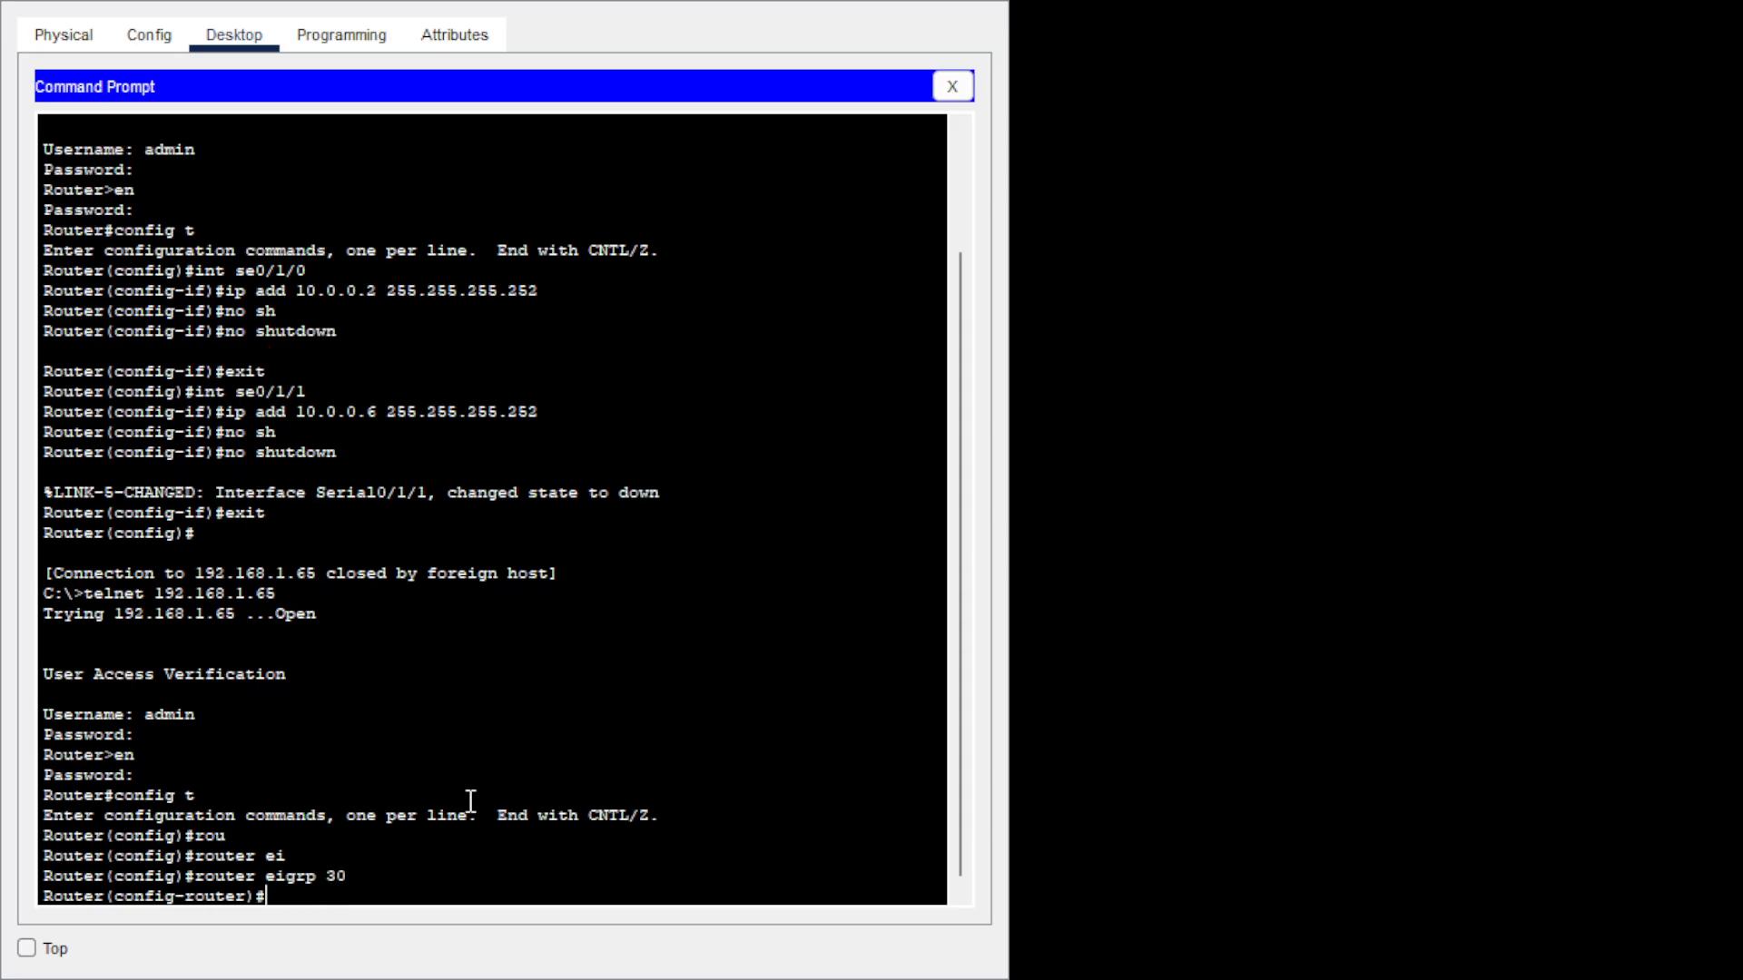
type("net")
Advertise network 192.168.1.64 0.0.0.63, correcting the mistyped address.
key("Tab")
type("1")
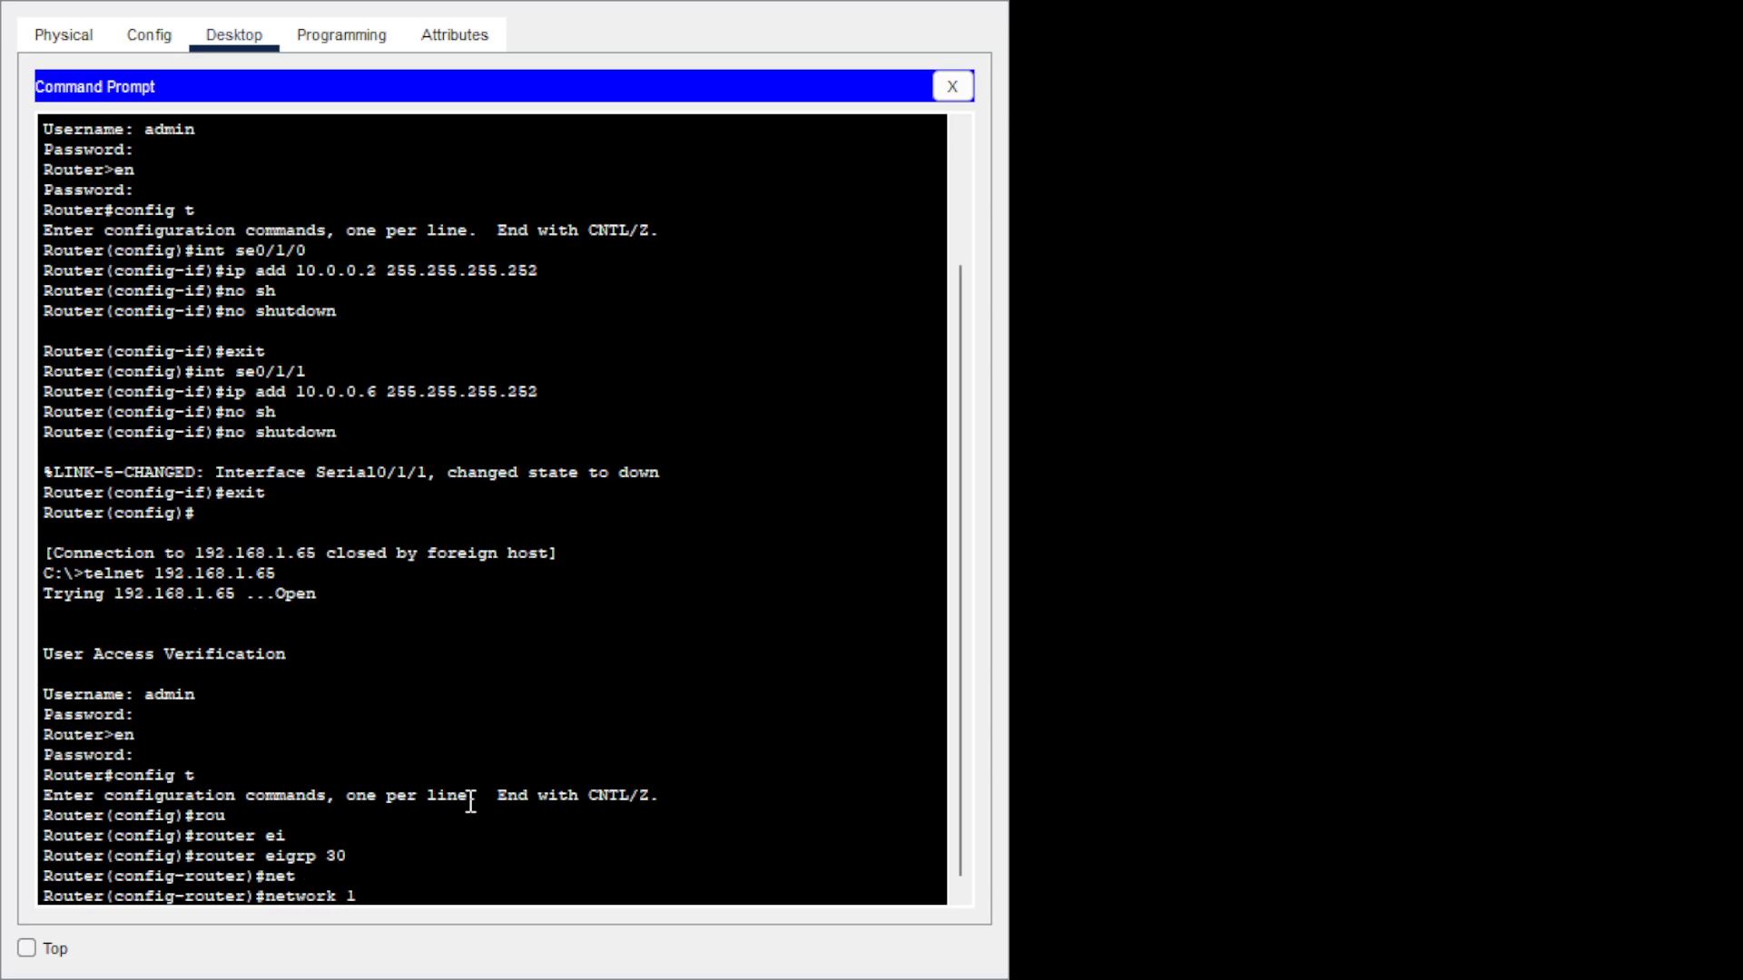
type("92.168.1.")
type("66")
type(" 0.0.0.")
type("63")
key("BackSpace")
key("BackSpace")
key("BackSpace")
key("BackSpace")
key("BackSpace")
key("BackSpace")
type("4 0.0.0.63")
key("Return")
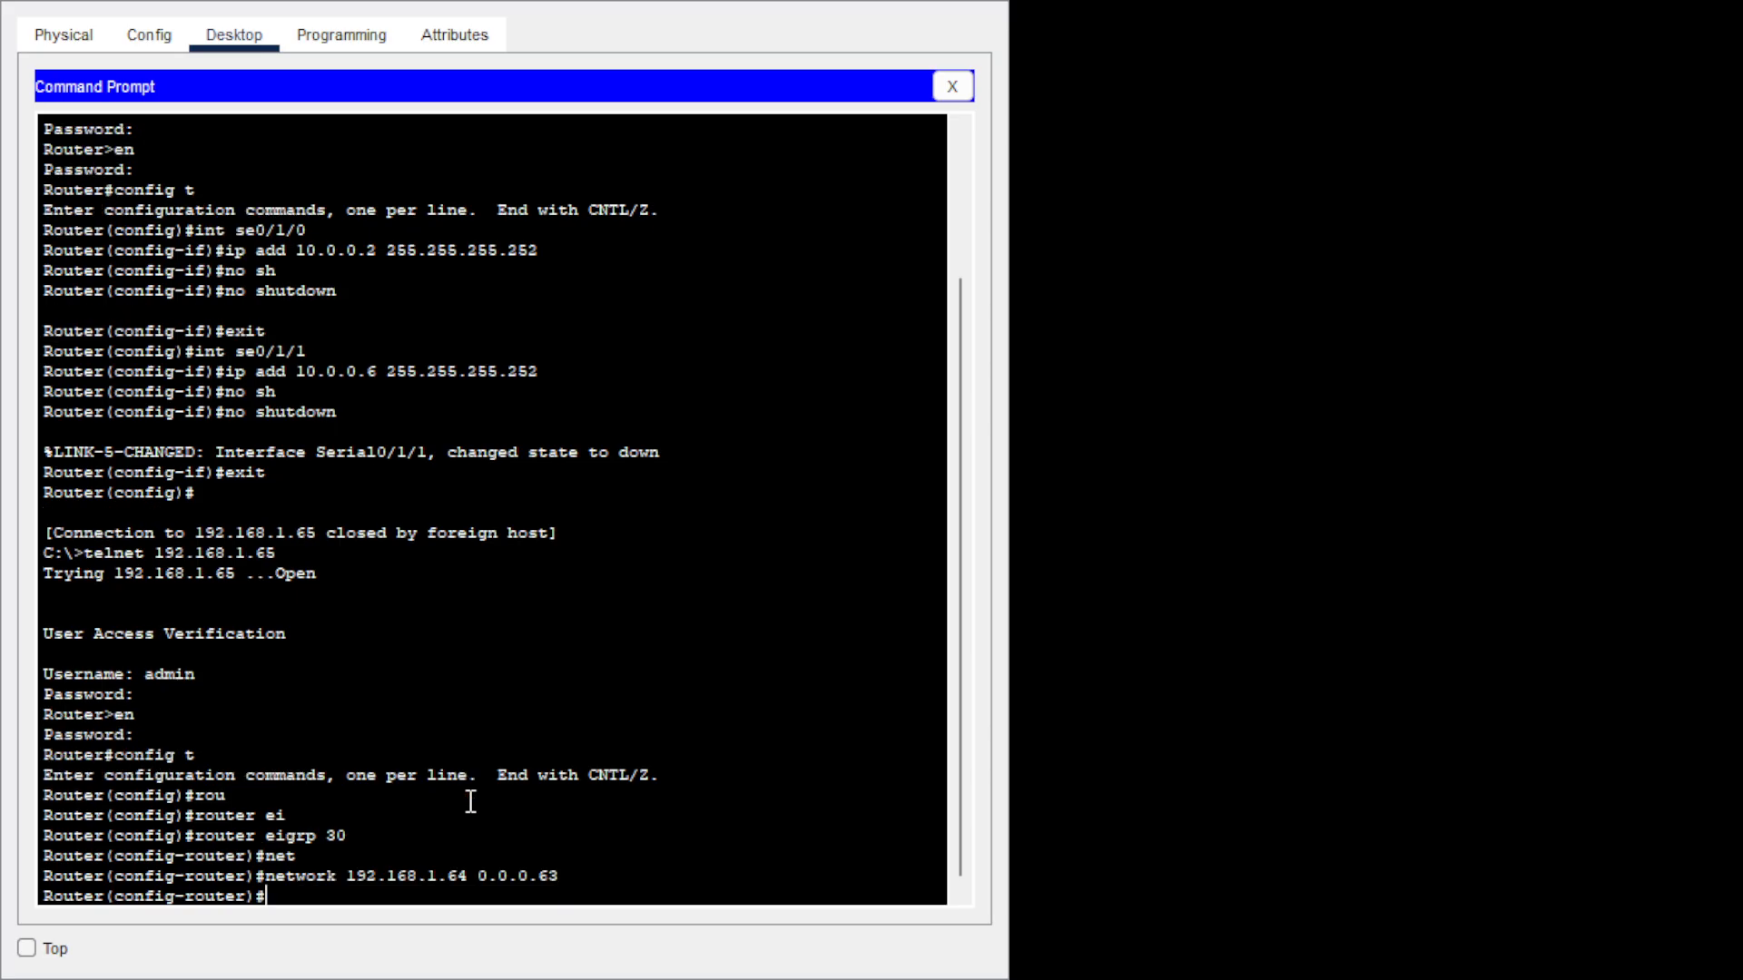
Advertise network 10.0.0.0 0.0.0.3 in EIGRP 30.
key("Up")
key("BackSpace")
key("BackSpace")
key("BackSpace")
key("BackSpace")
key("BackSpace")
key("BackSpace")
key("BackSpace")
key("BackSpace")
key("BackSpace")
key("BackSpace")
key("BackSpace")
key("BackSpace")
key("BackSpace")
key("BackSpace")
key("BackSpace")
key("BackSpace")
key("BackSpace")
key("BackSpace")
key("BackSpace")
key("BackSpace")
key("Tab")
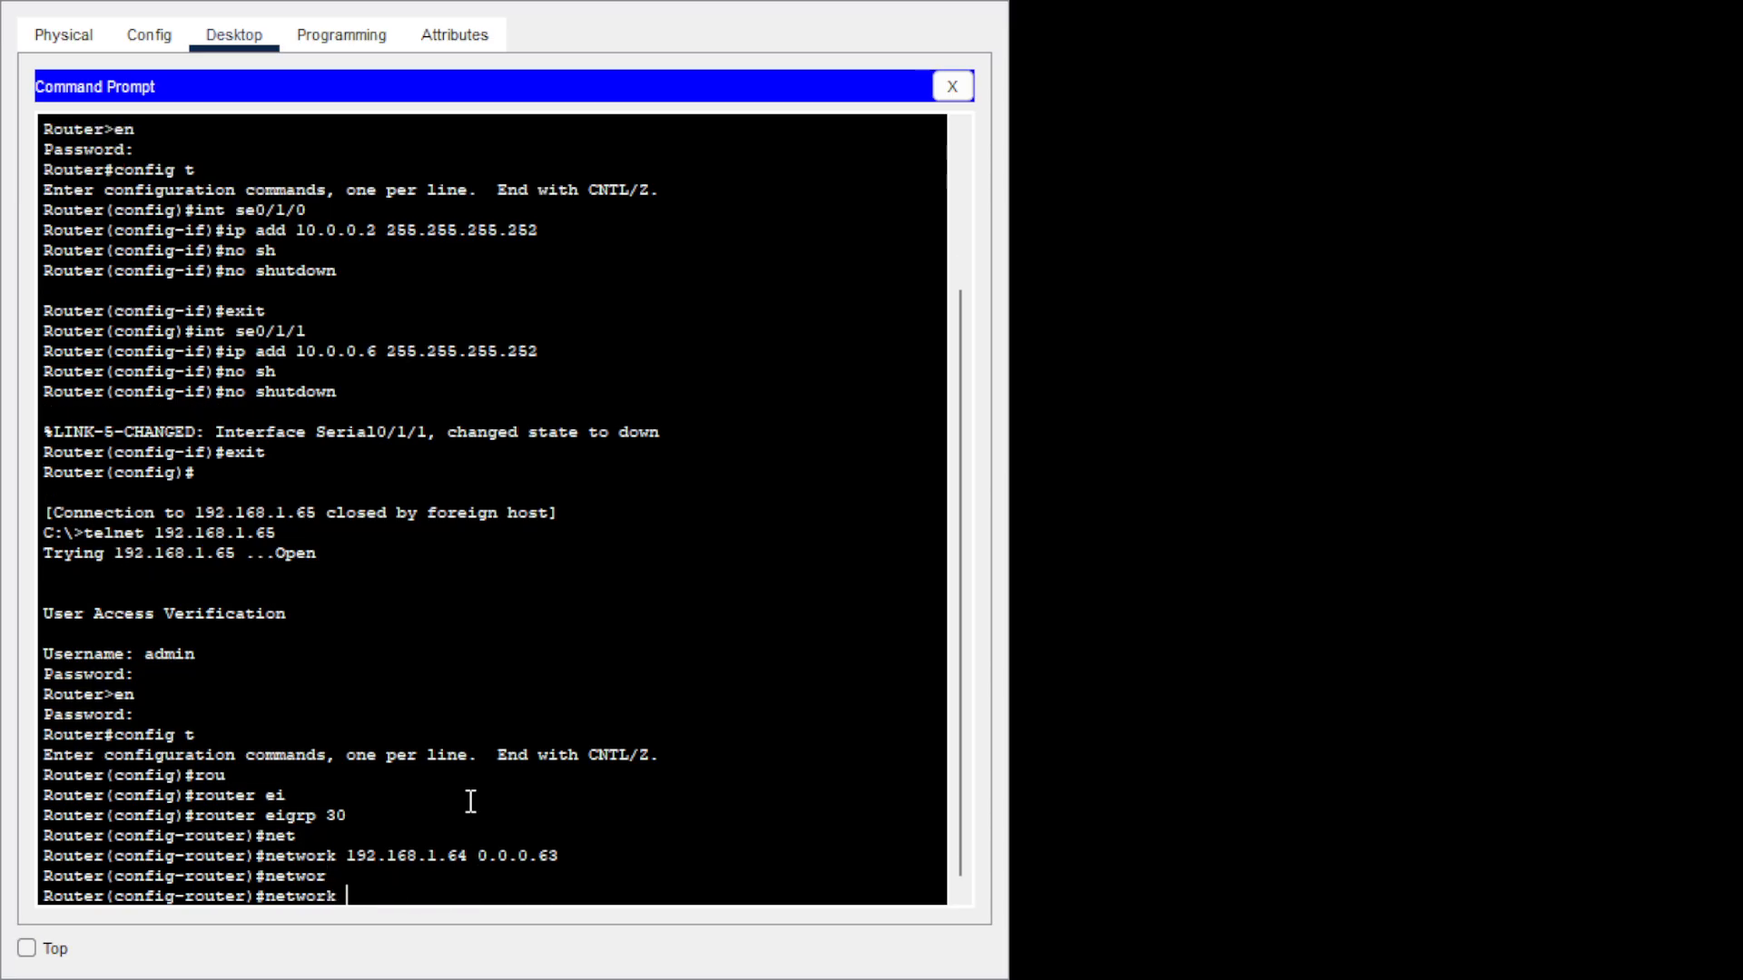
type("10.0.0.0 0.0.0.3")
key("Return")
Advertise network 10.0.0.4 0.0.0.3, then exit to global configuration.
key("Up")
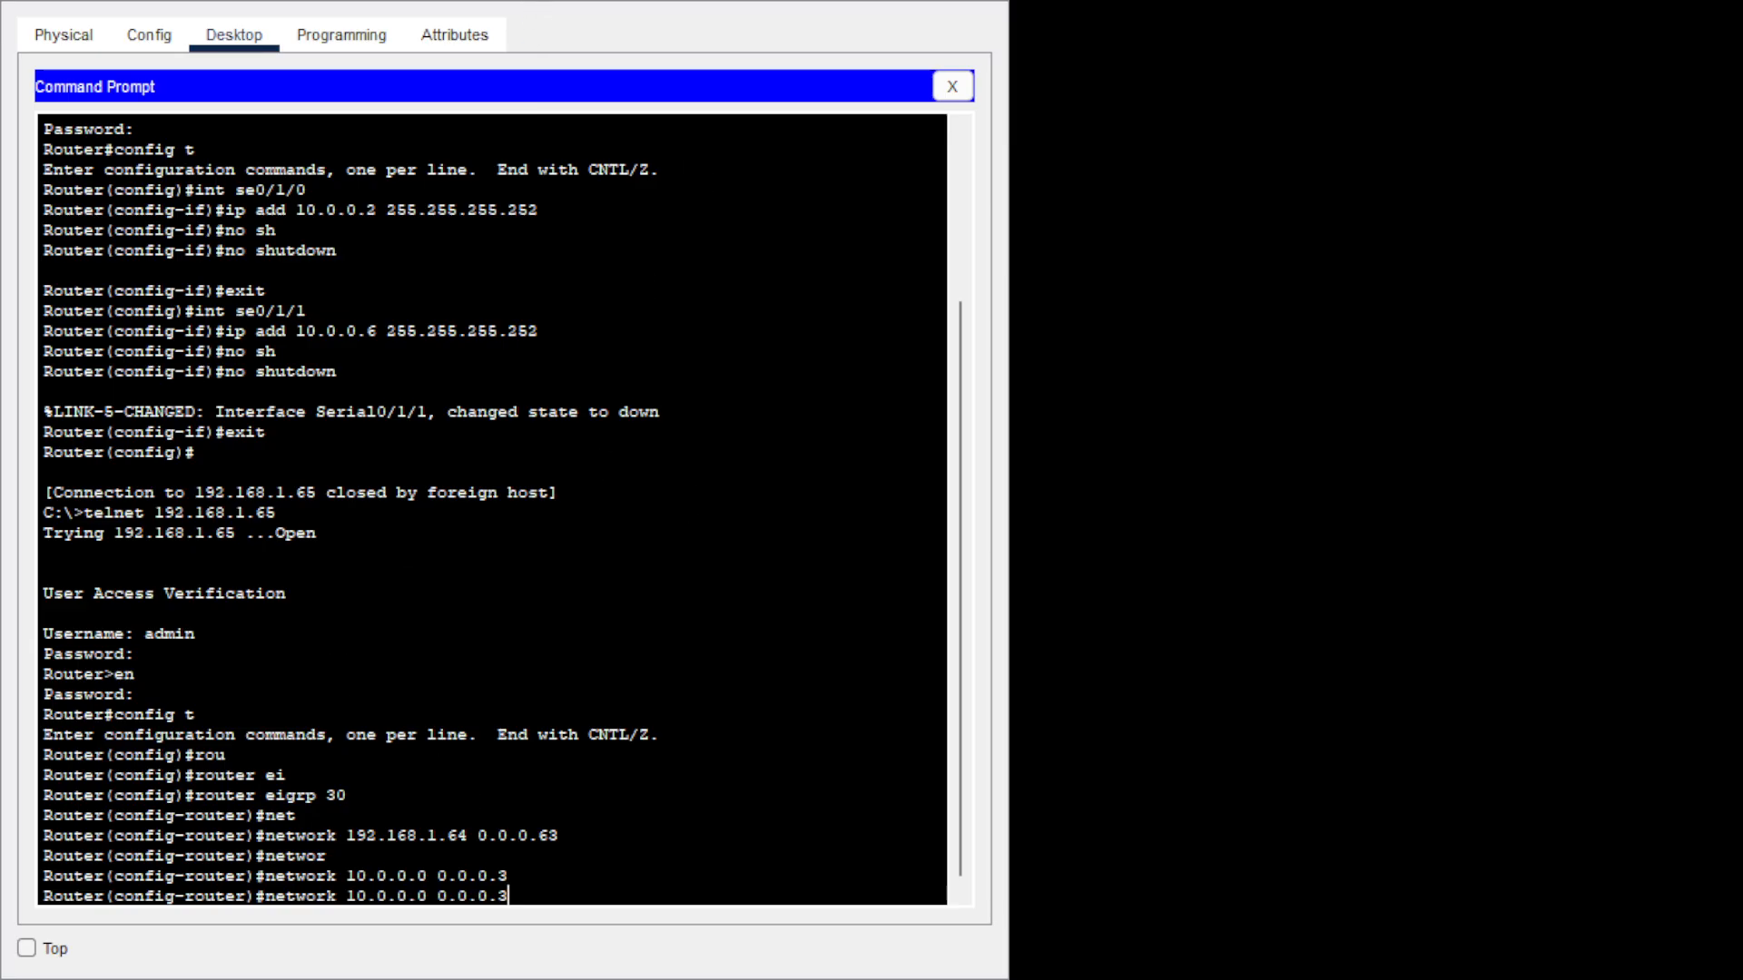
left_click(422, 896)
key("End")
key("BackSpace")
type("4")
key("BackSpace")
key("BackSpace")
type("4")
key("Return")
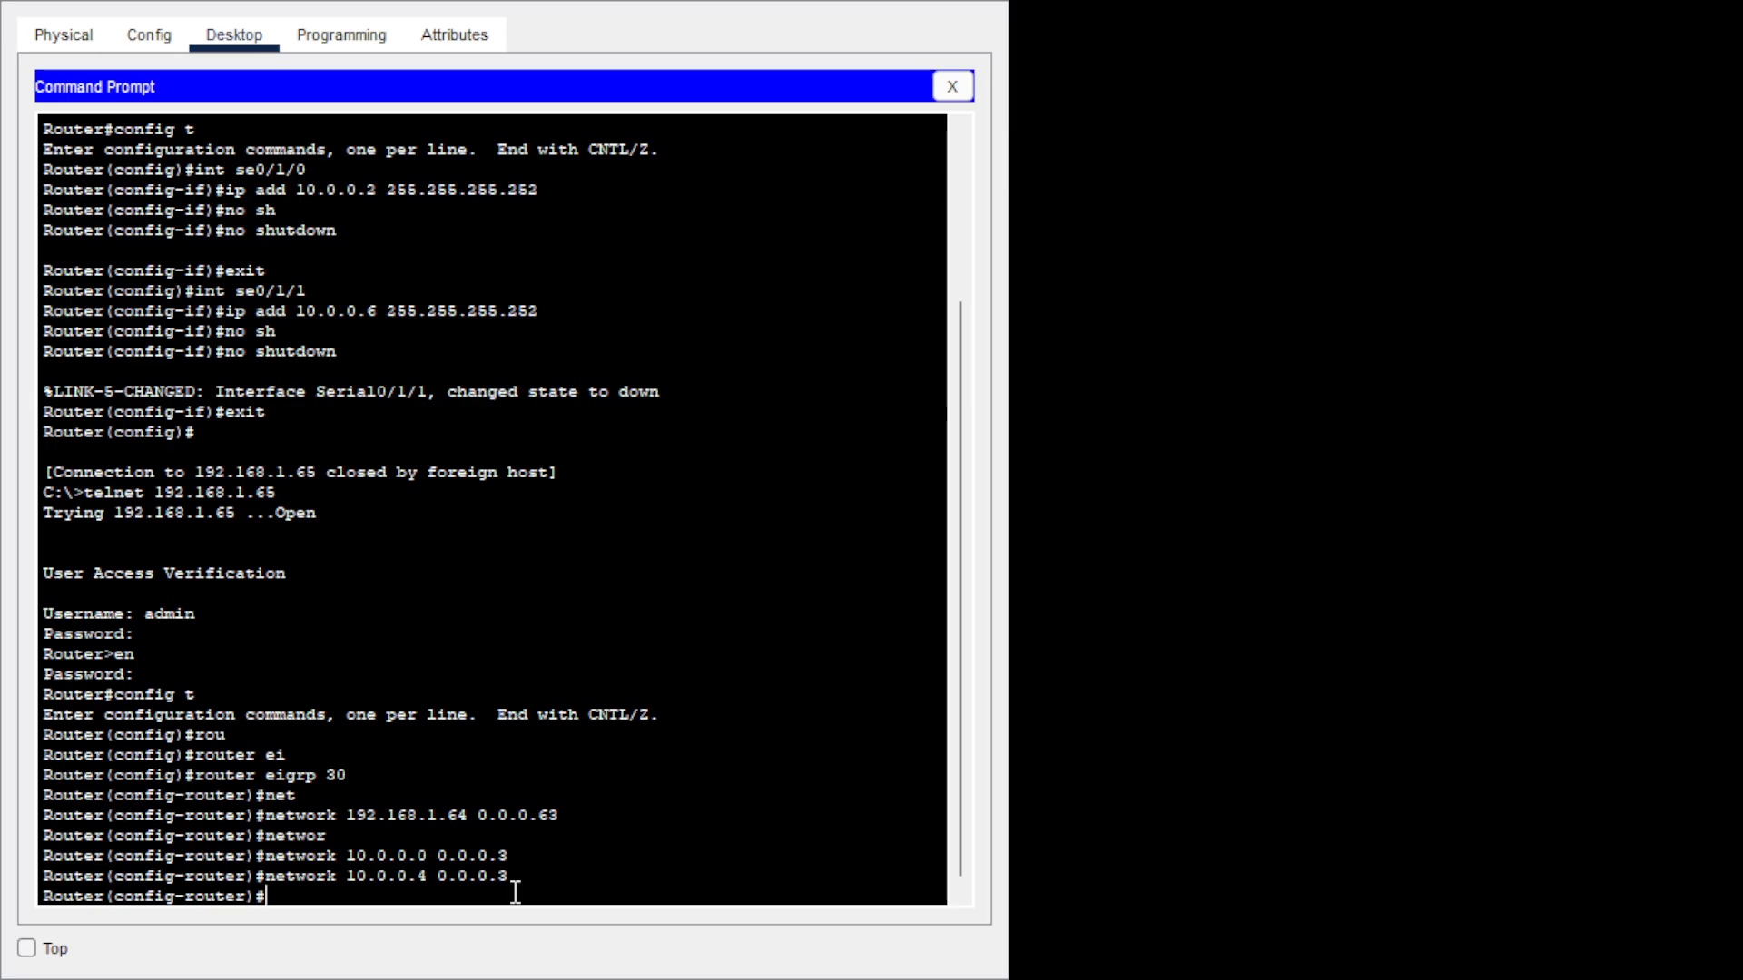
type("exit")
key("Return")
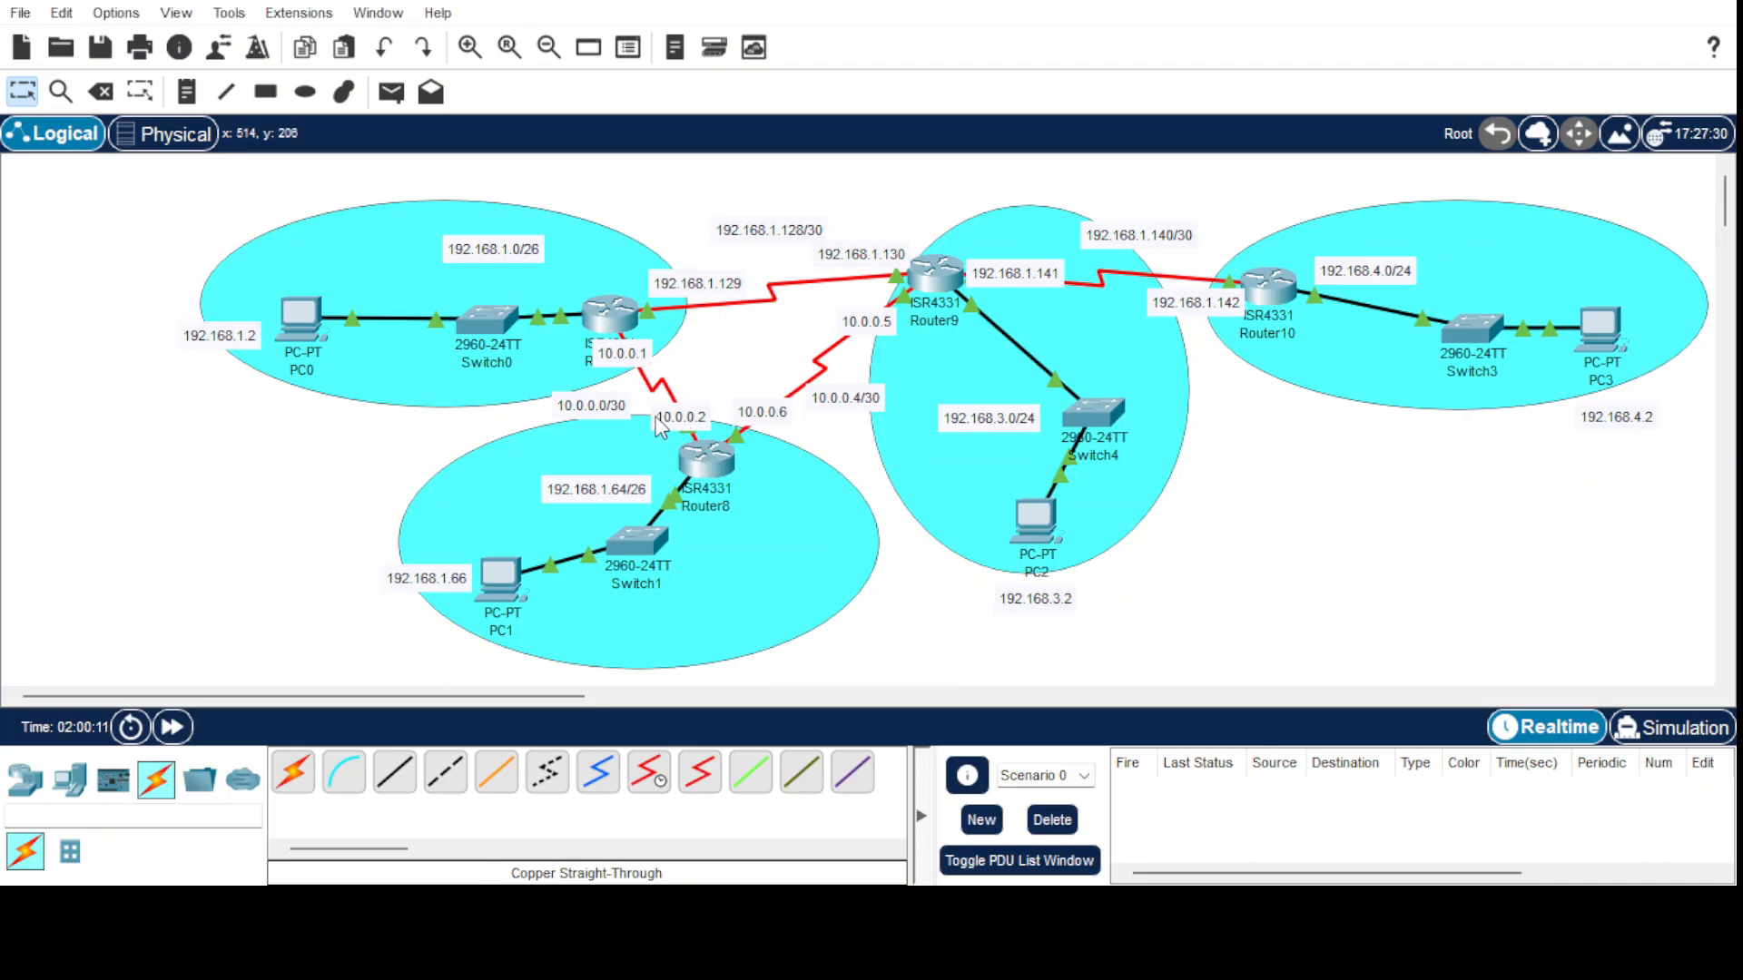
Move the 10.0.0.2 label slightly higher in the Logical workspace.
mouse_move(660, 427)
left_mouse_down()
mouse_move(723, 409)
mouse_move(686, 423)
left_mouse_up()
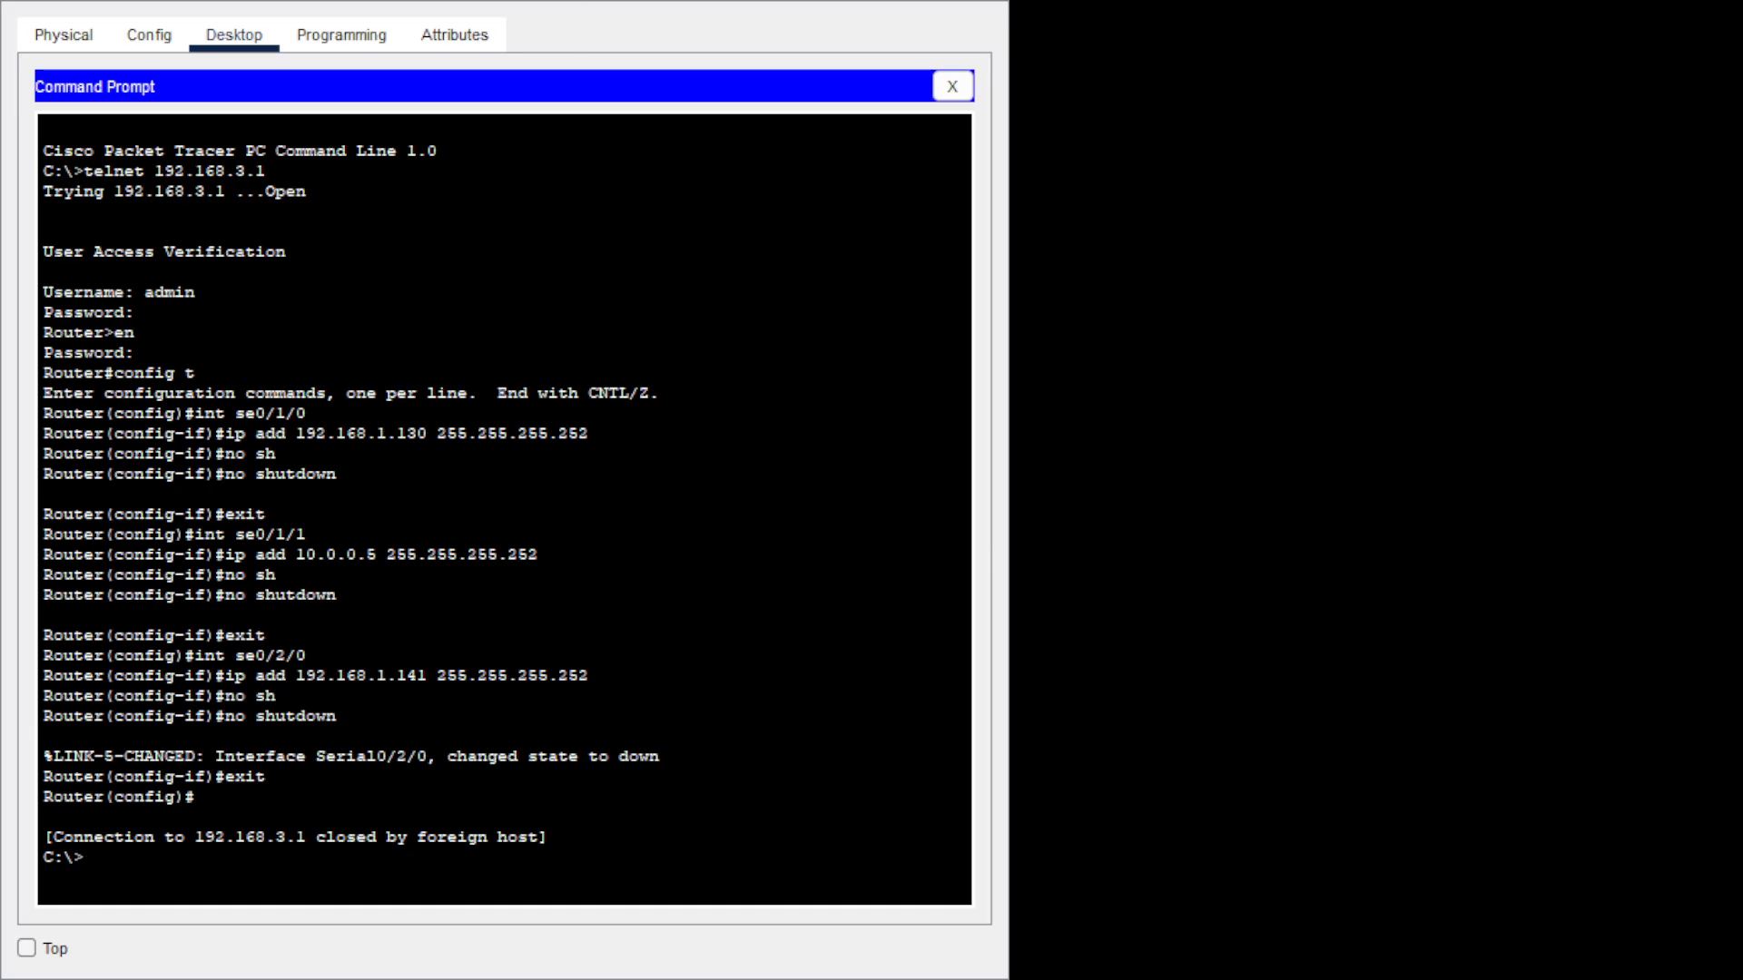
Telnet to 192.168.3.1, log in, enable, and enter global configuration.
type("telne")
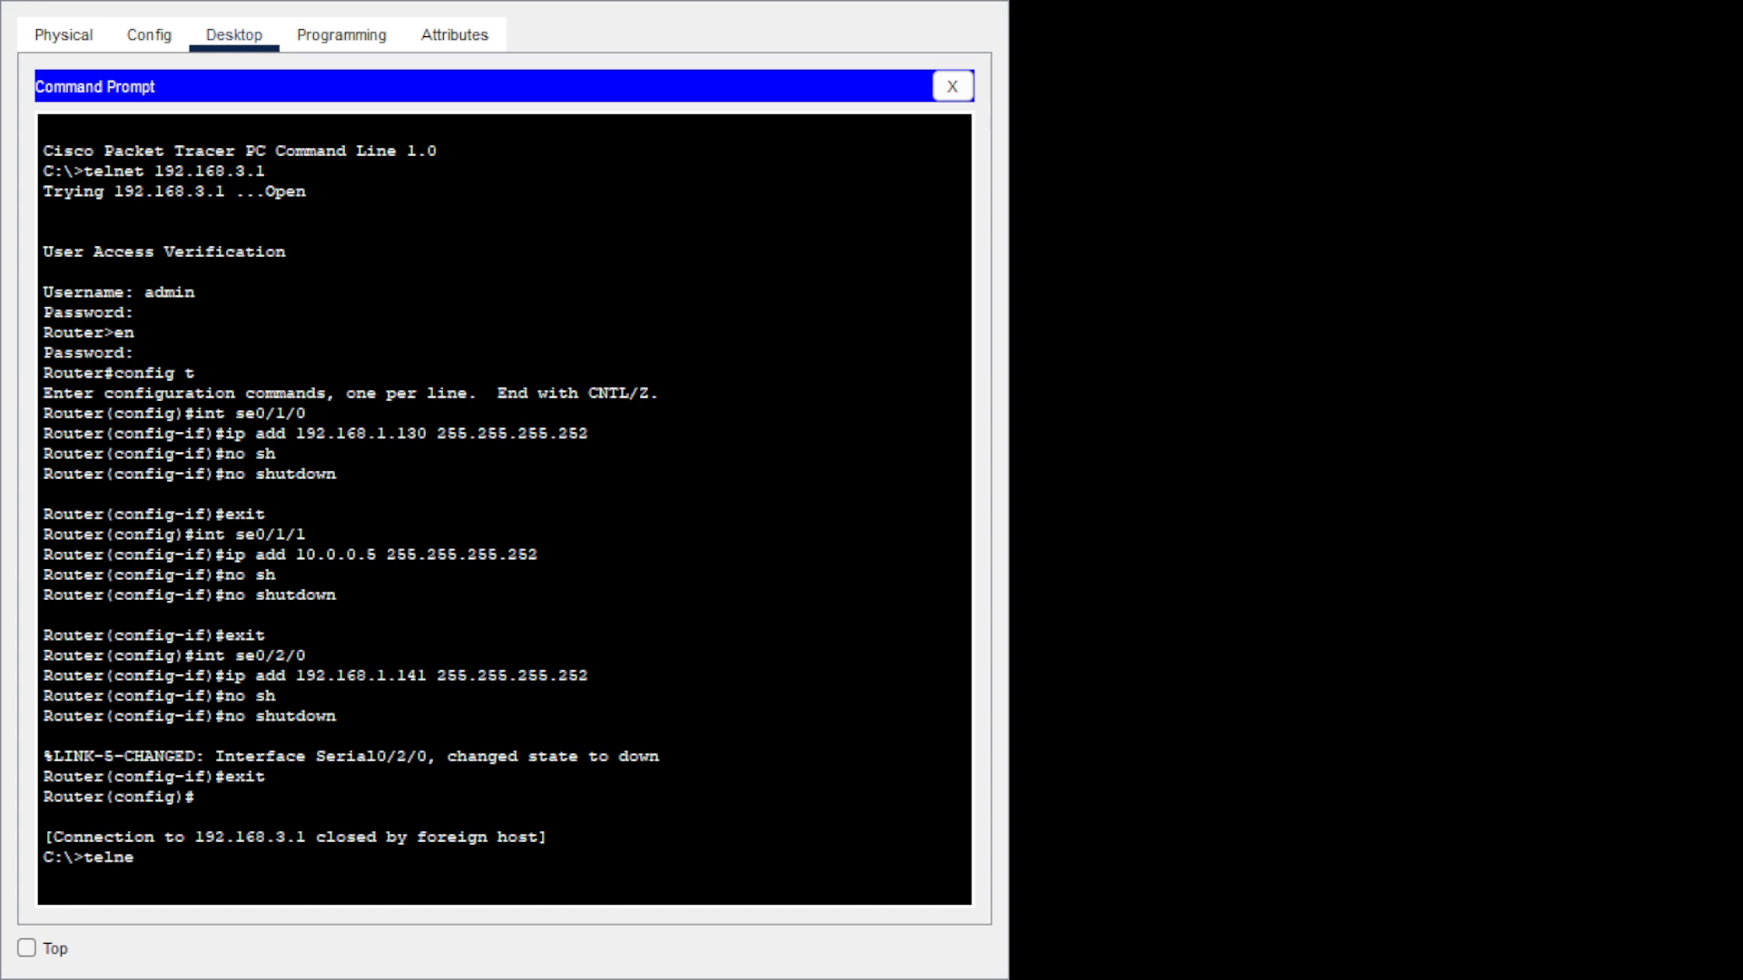
type("t 192.168.3.1")
key("Return")
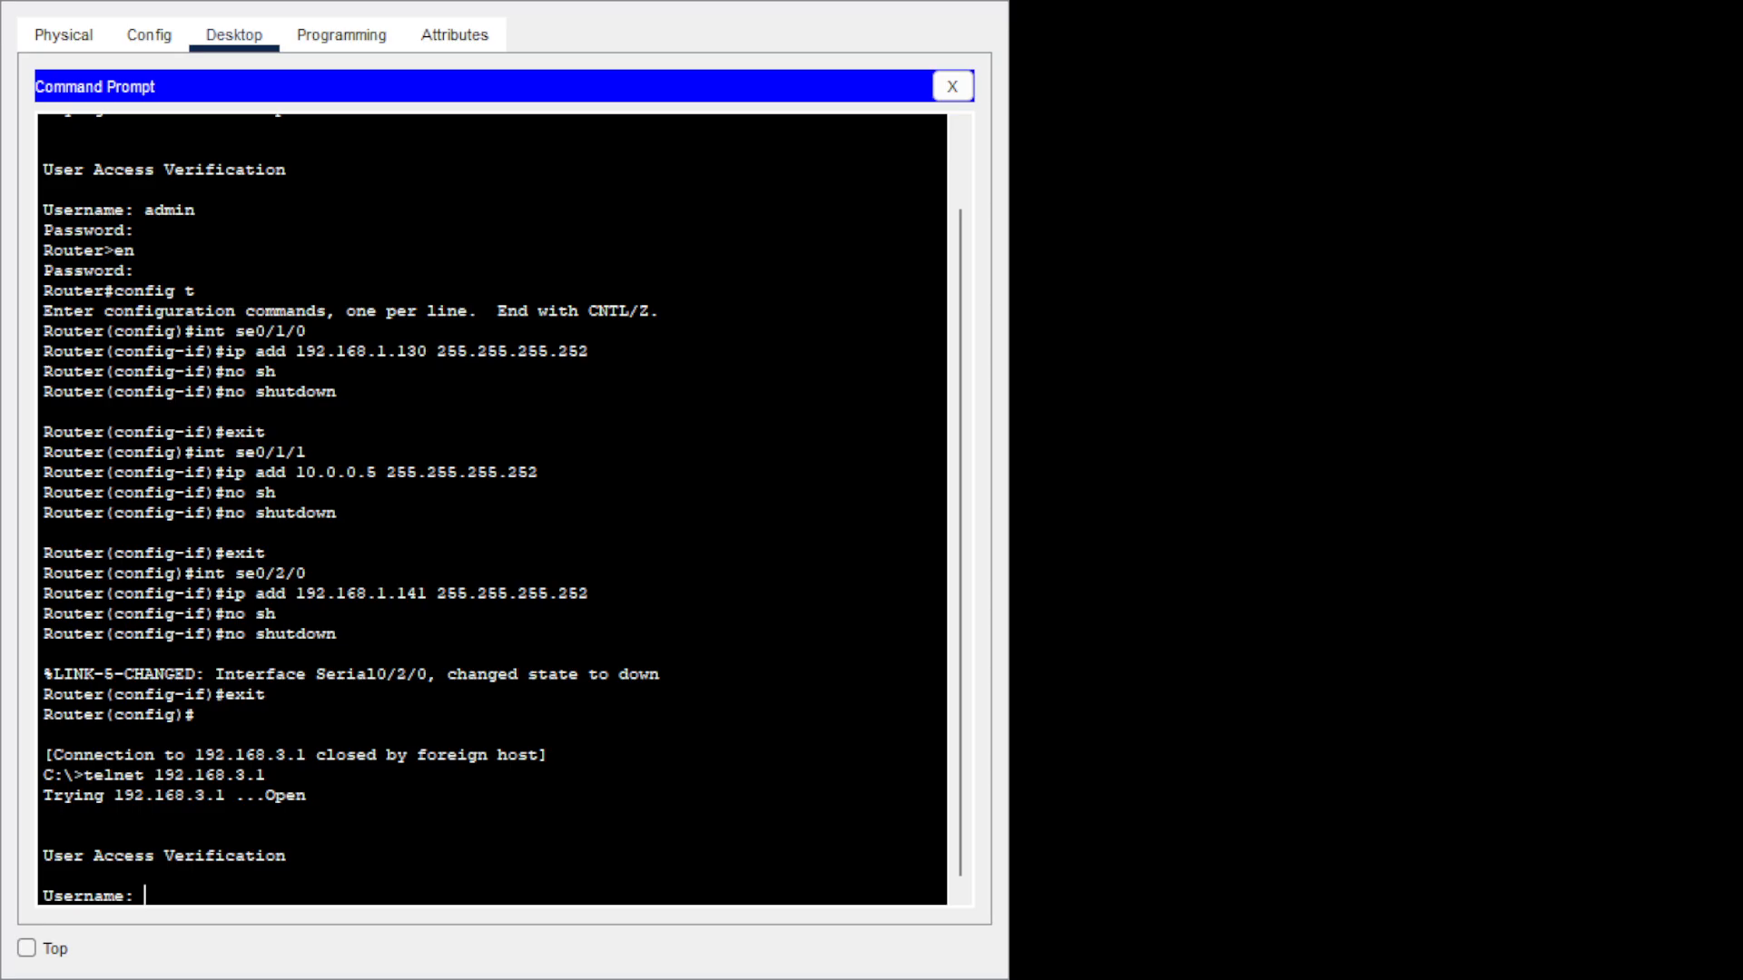
type("admin")
key("Return")
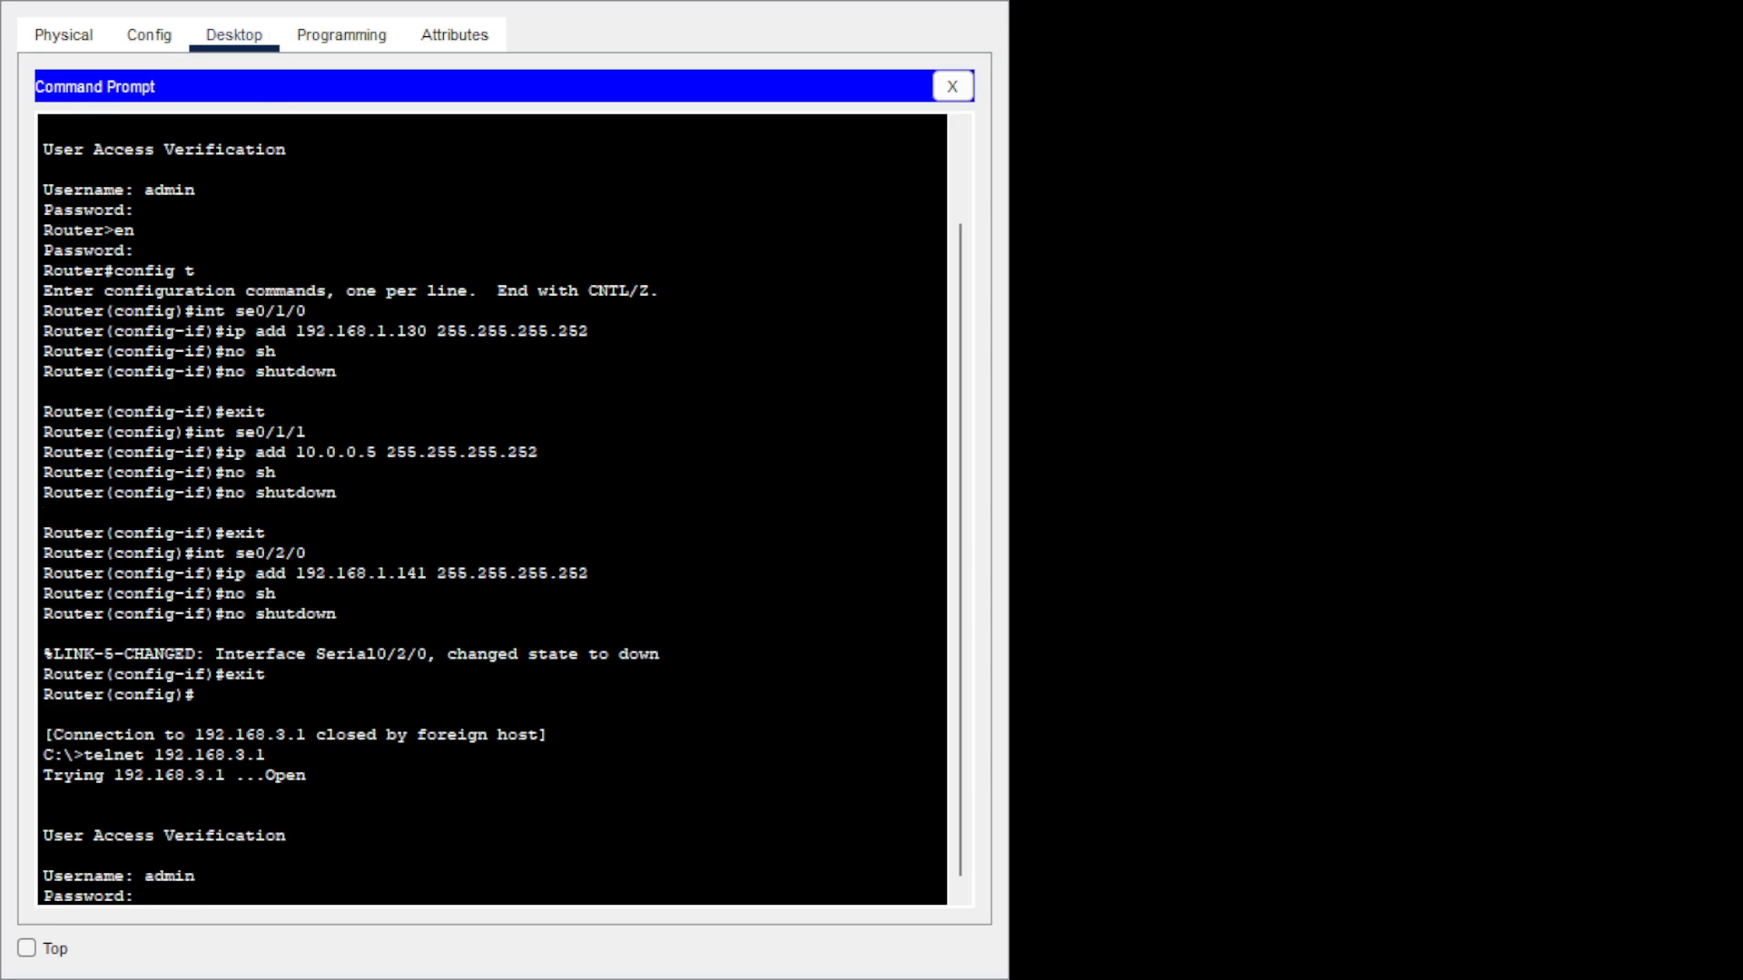
key("Return")
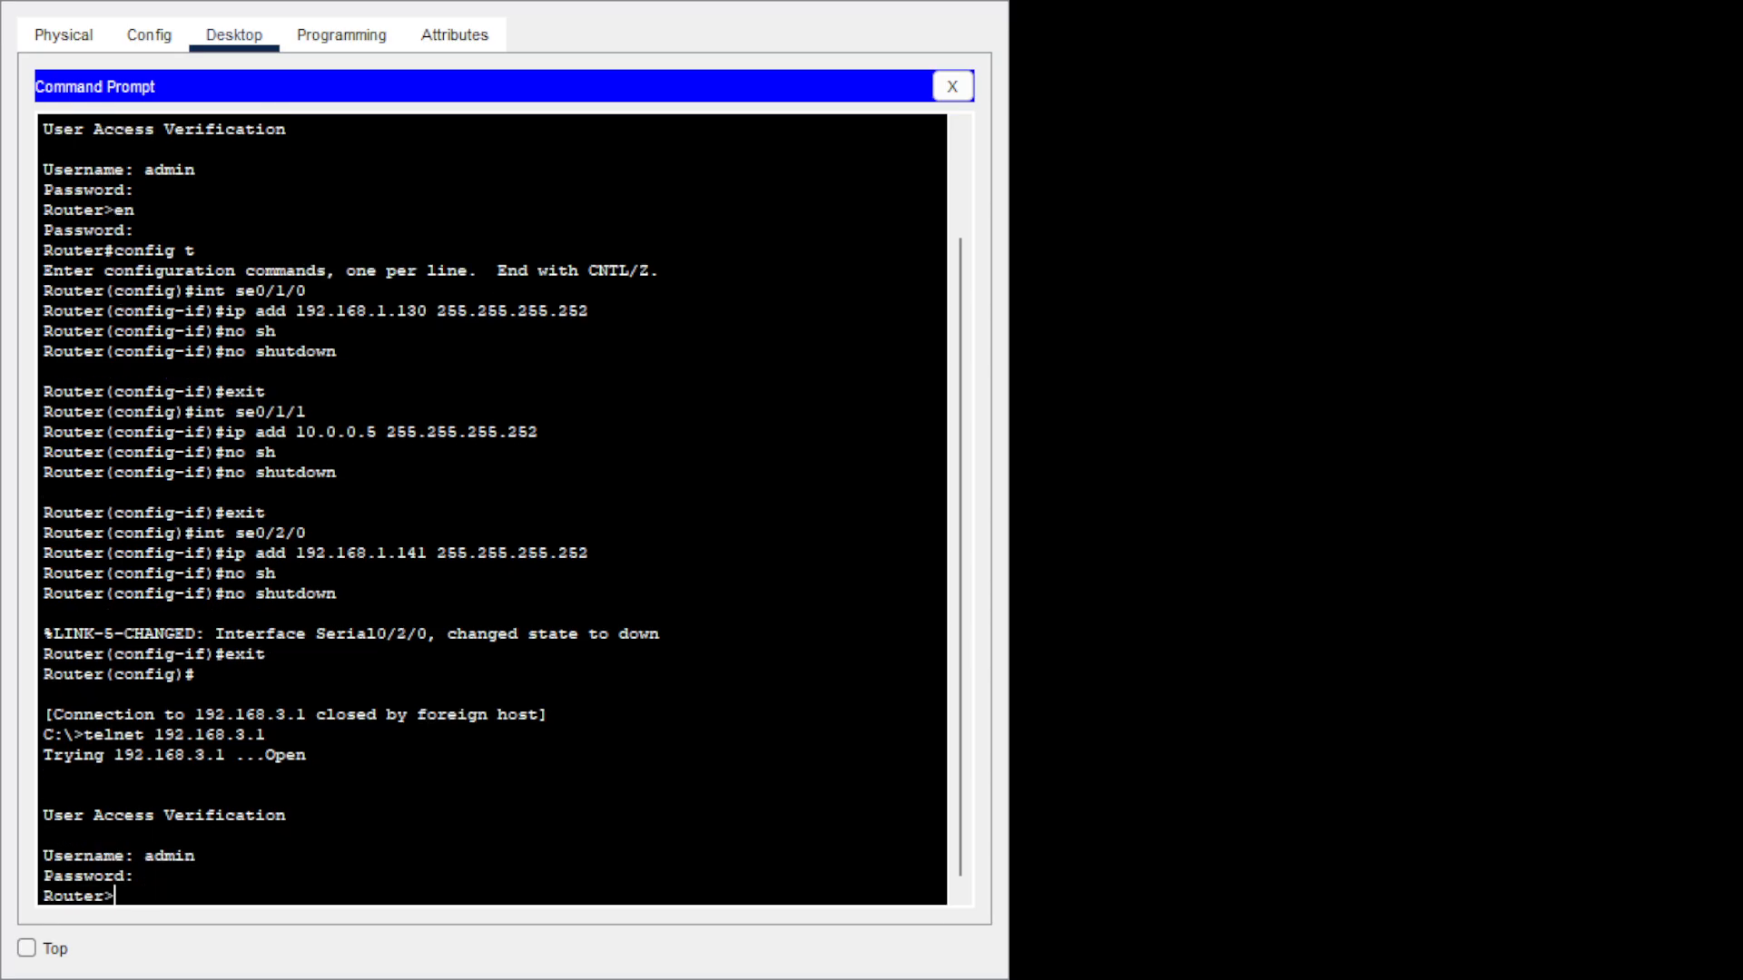
type("en")
key("Return")
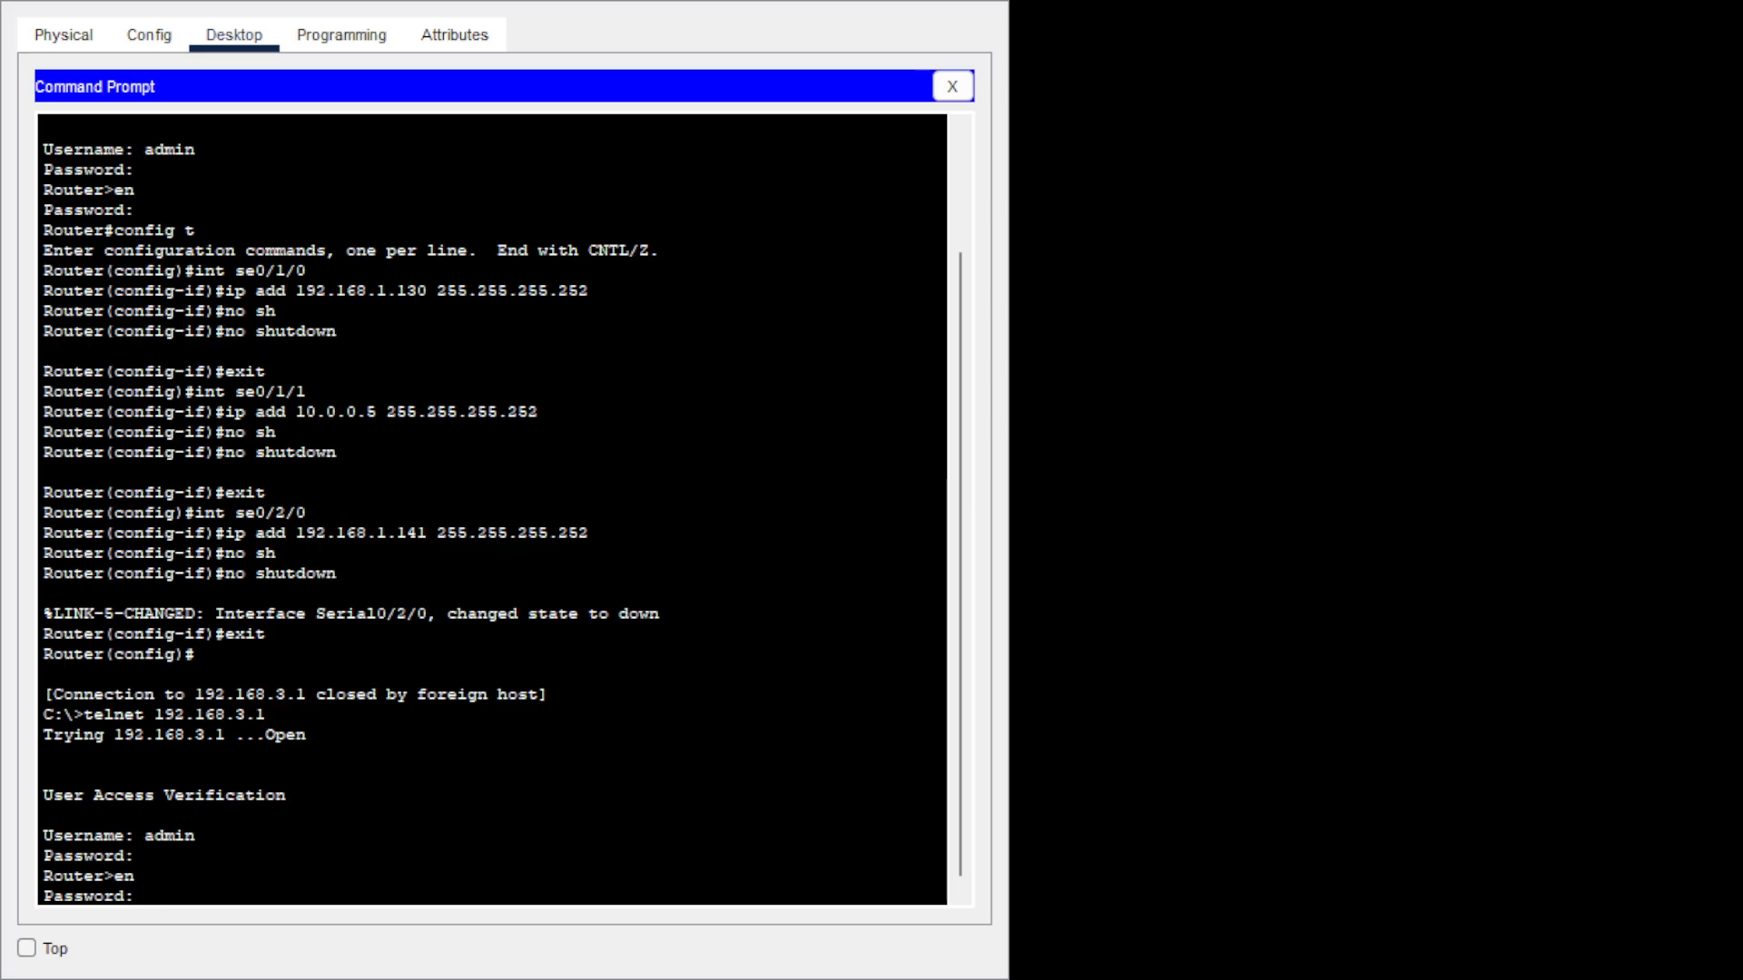
key("Return")
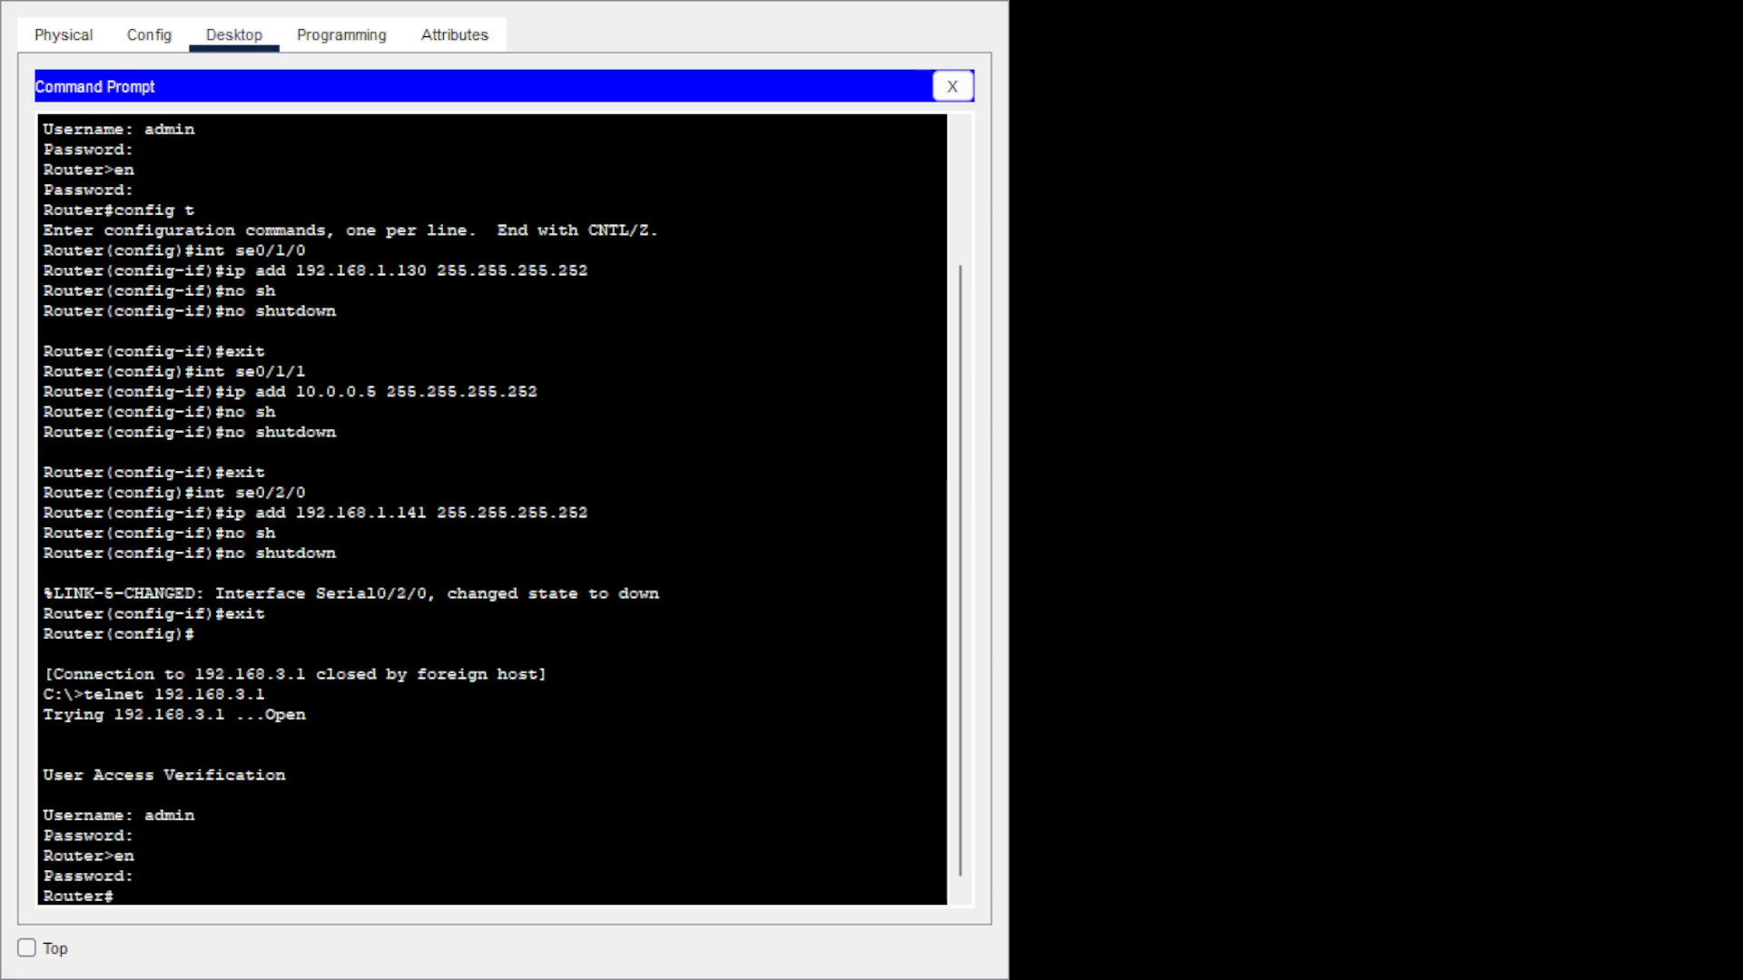
type("config t")
key("Return")
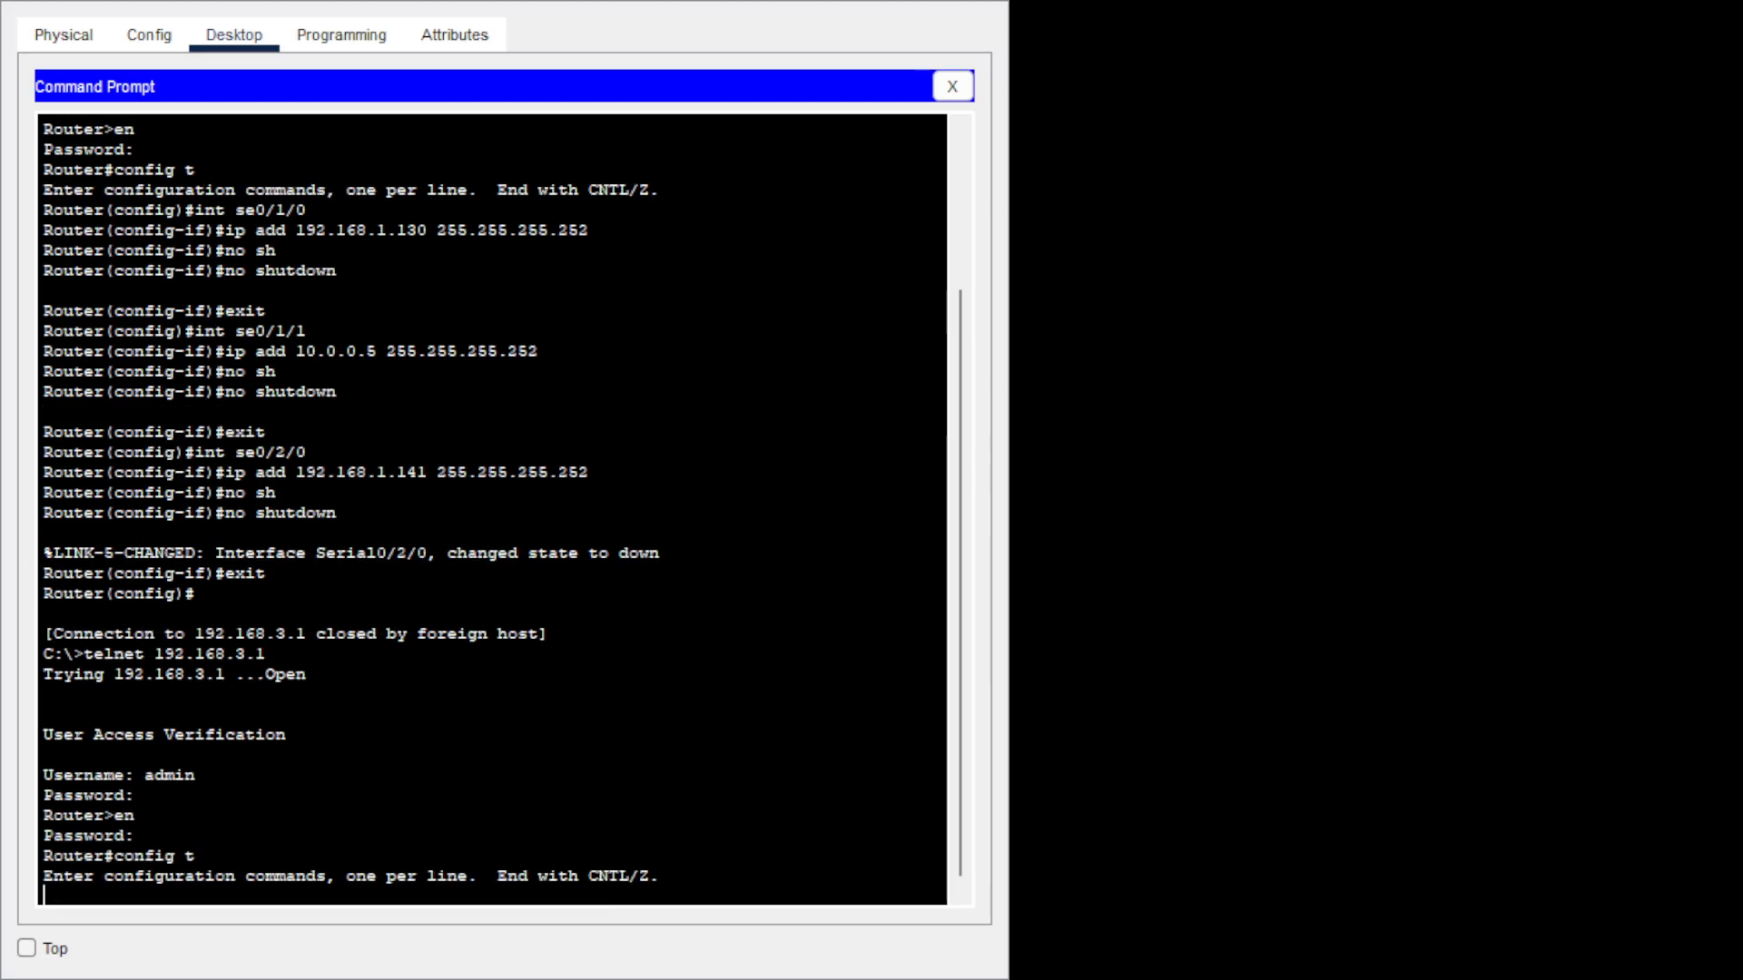
Start EIGRP 30 and advertise the 192.168.3.0 0.0.0.255 LAN.
type("rou")
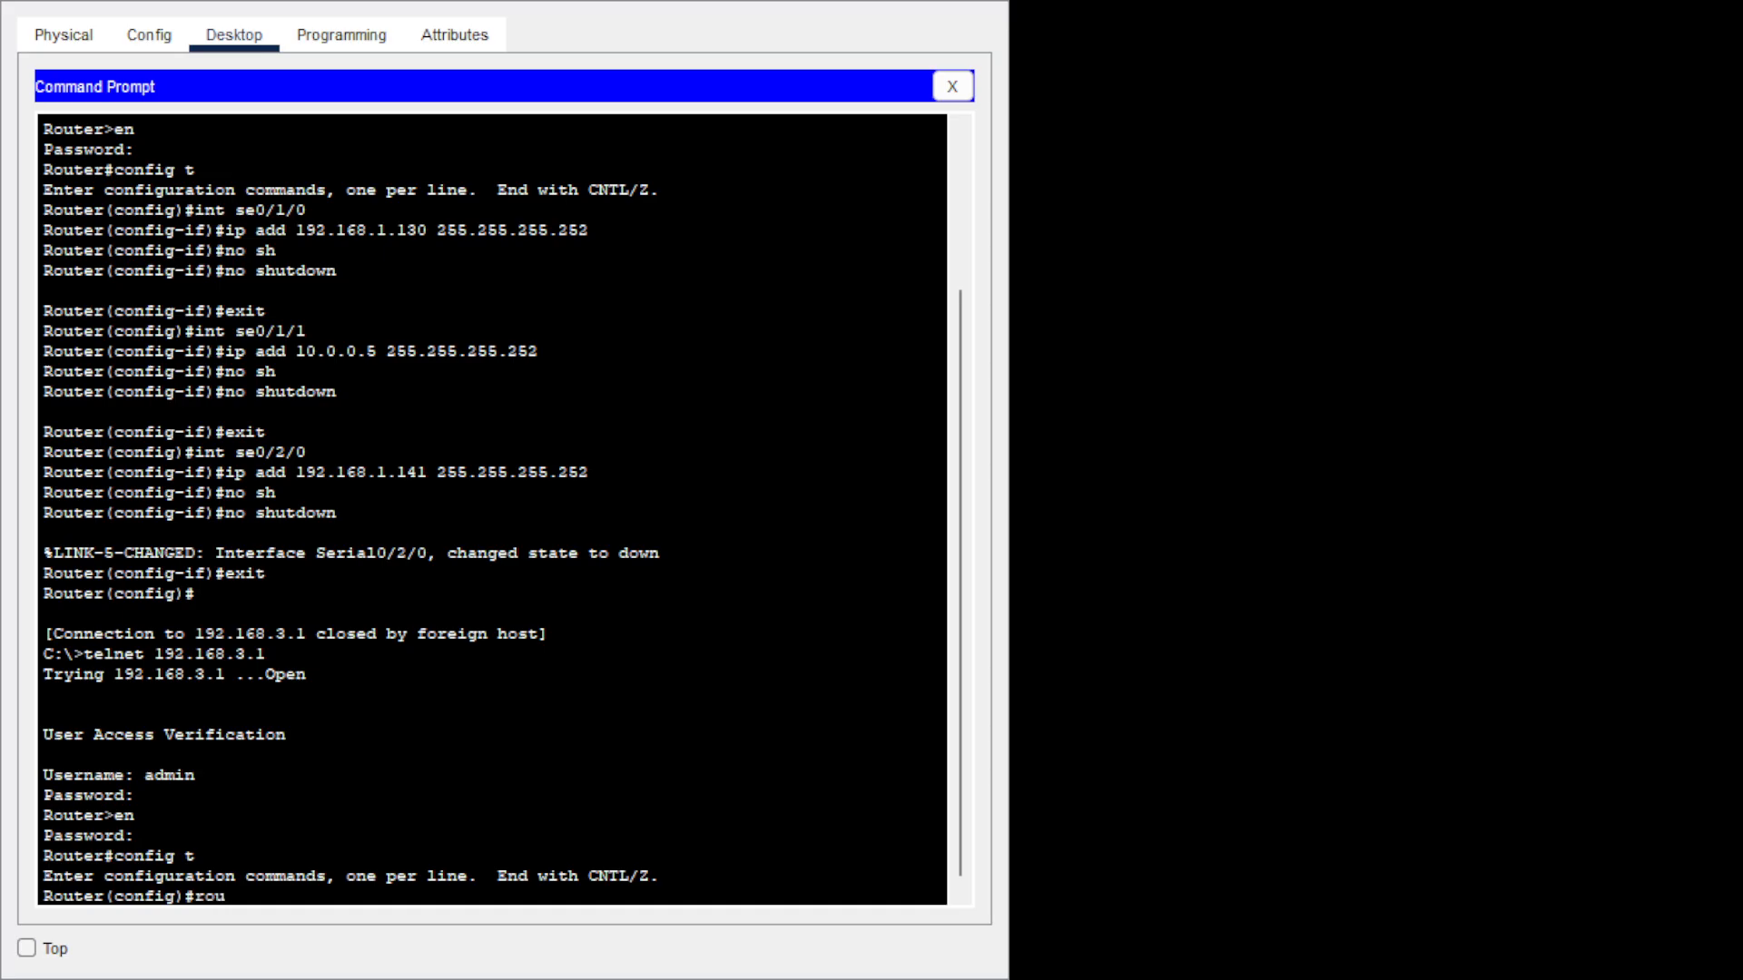
key("Tab")
type("ei")
key("Tab")
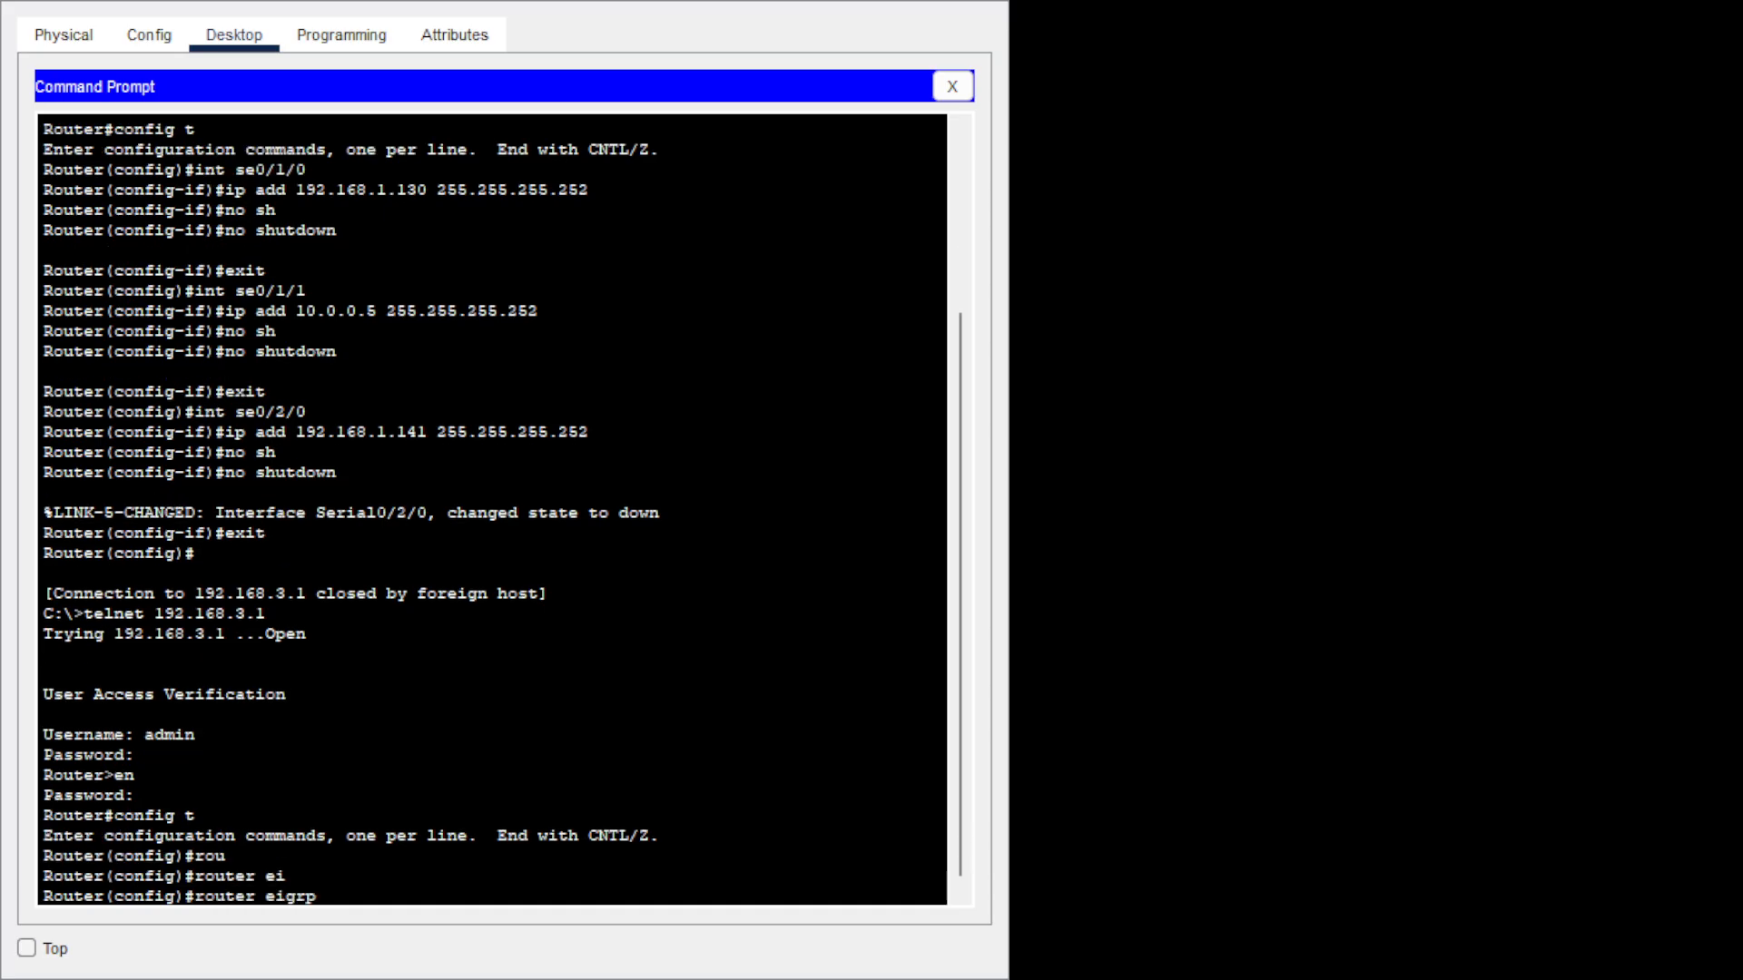
type("30")
key("Return")
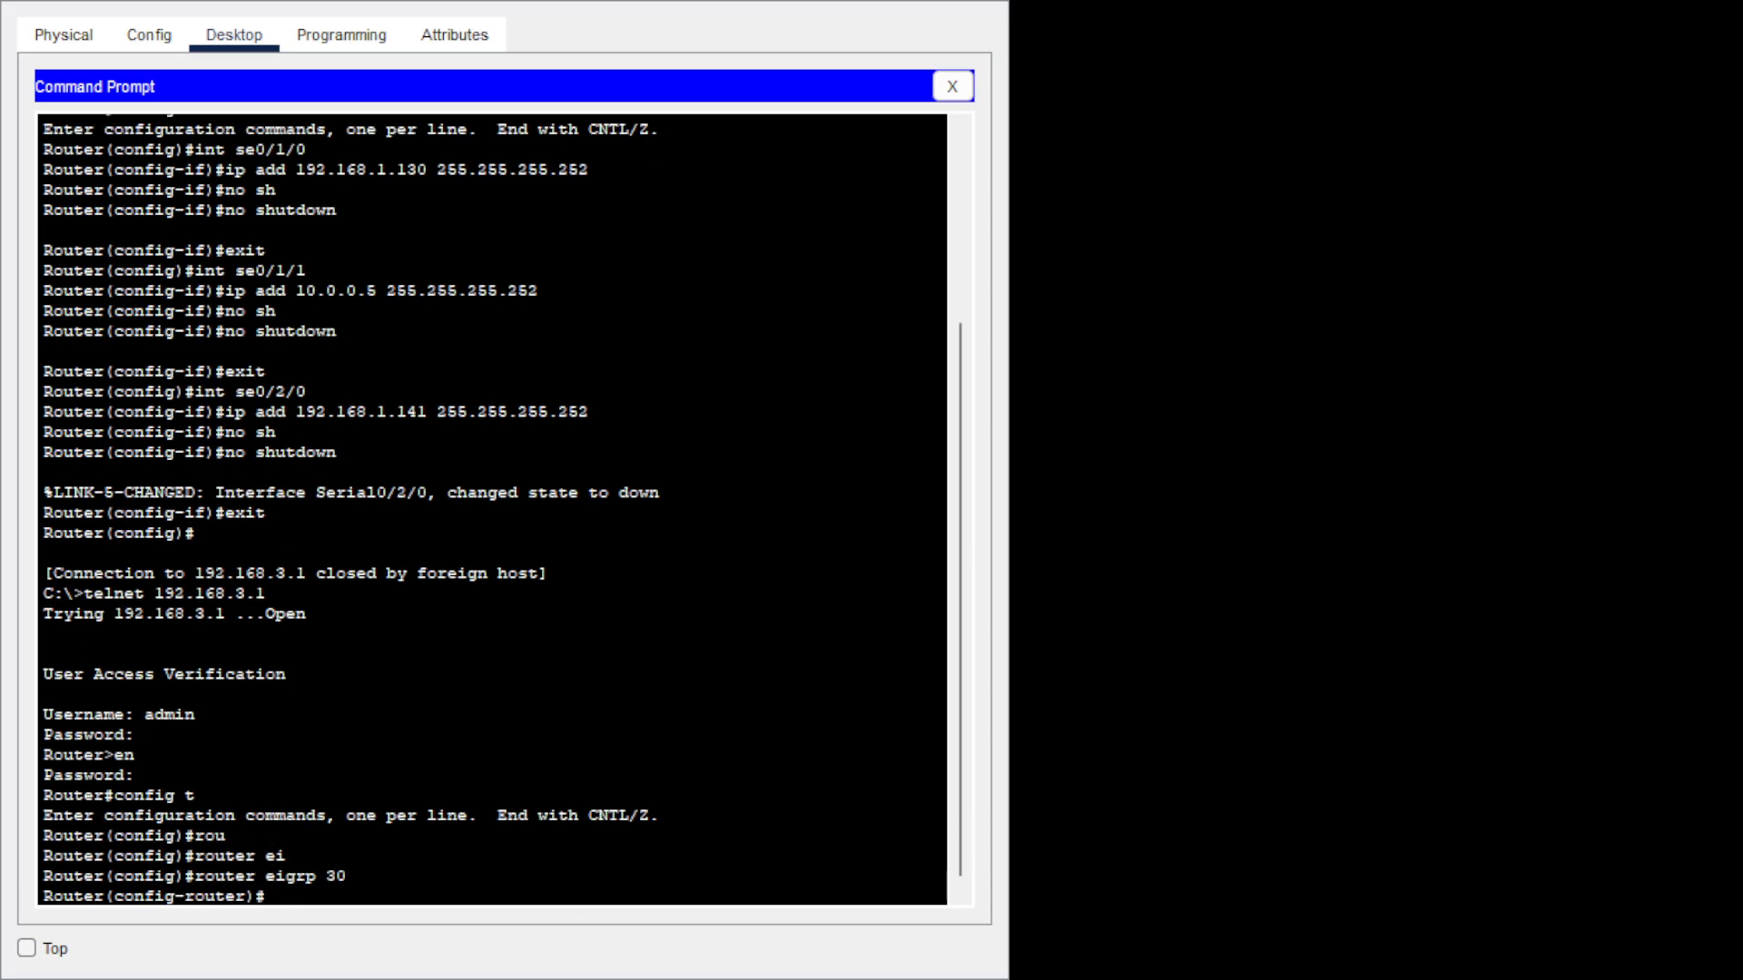
type("net")
key("Tab")
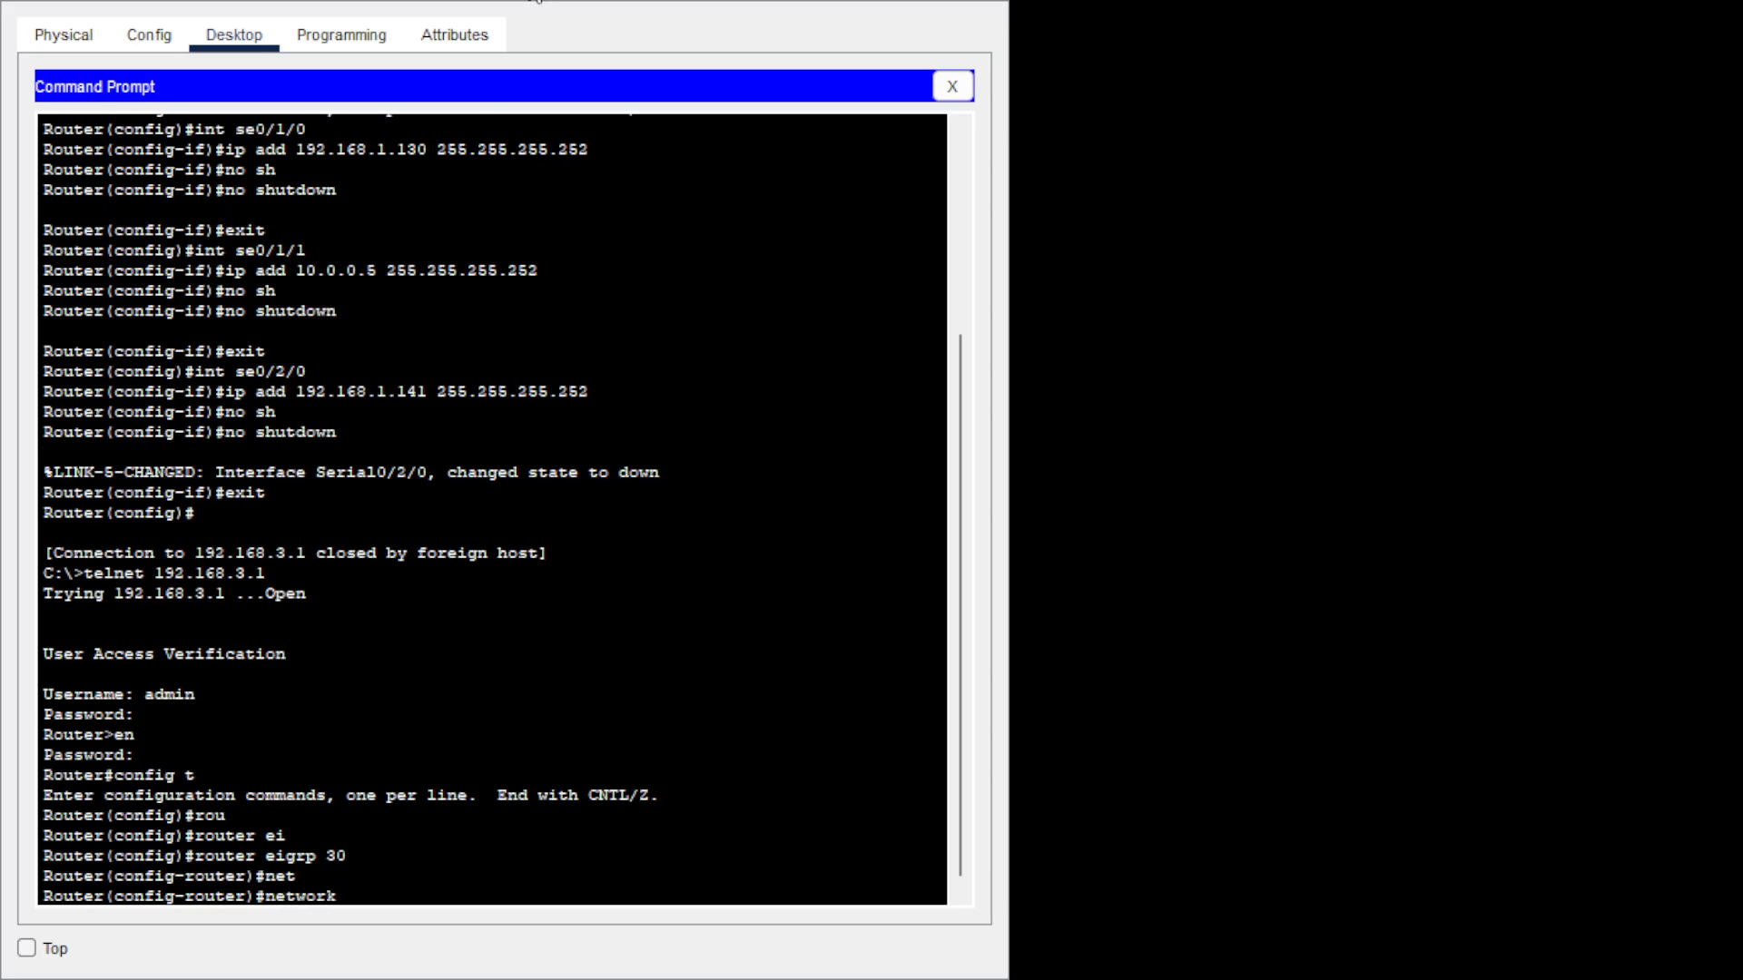
type("192.168.3.0 0.0.0.255")
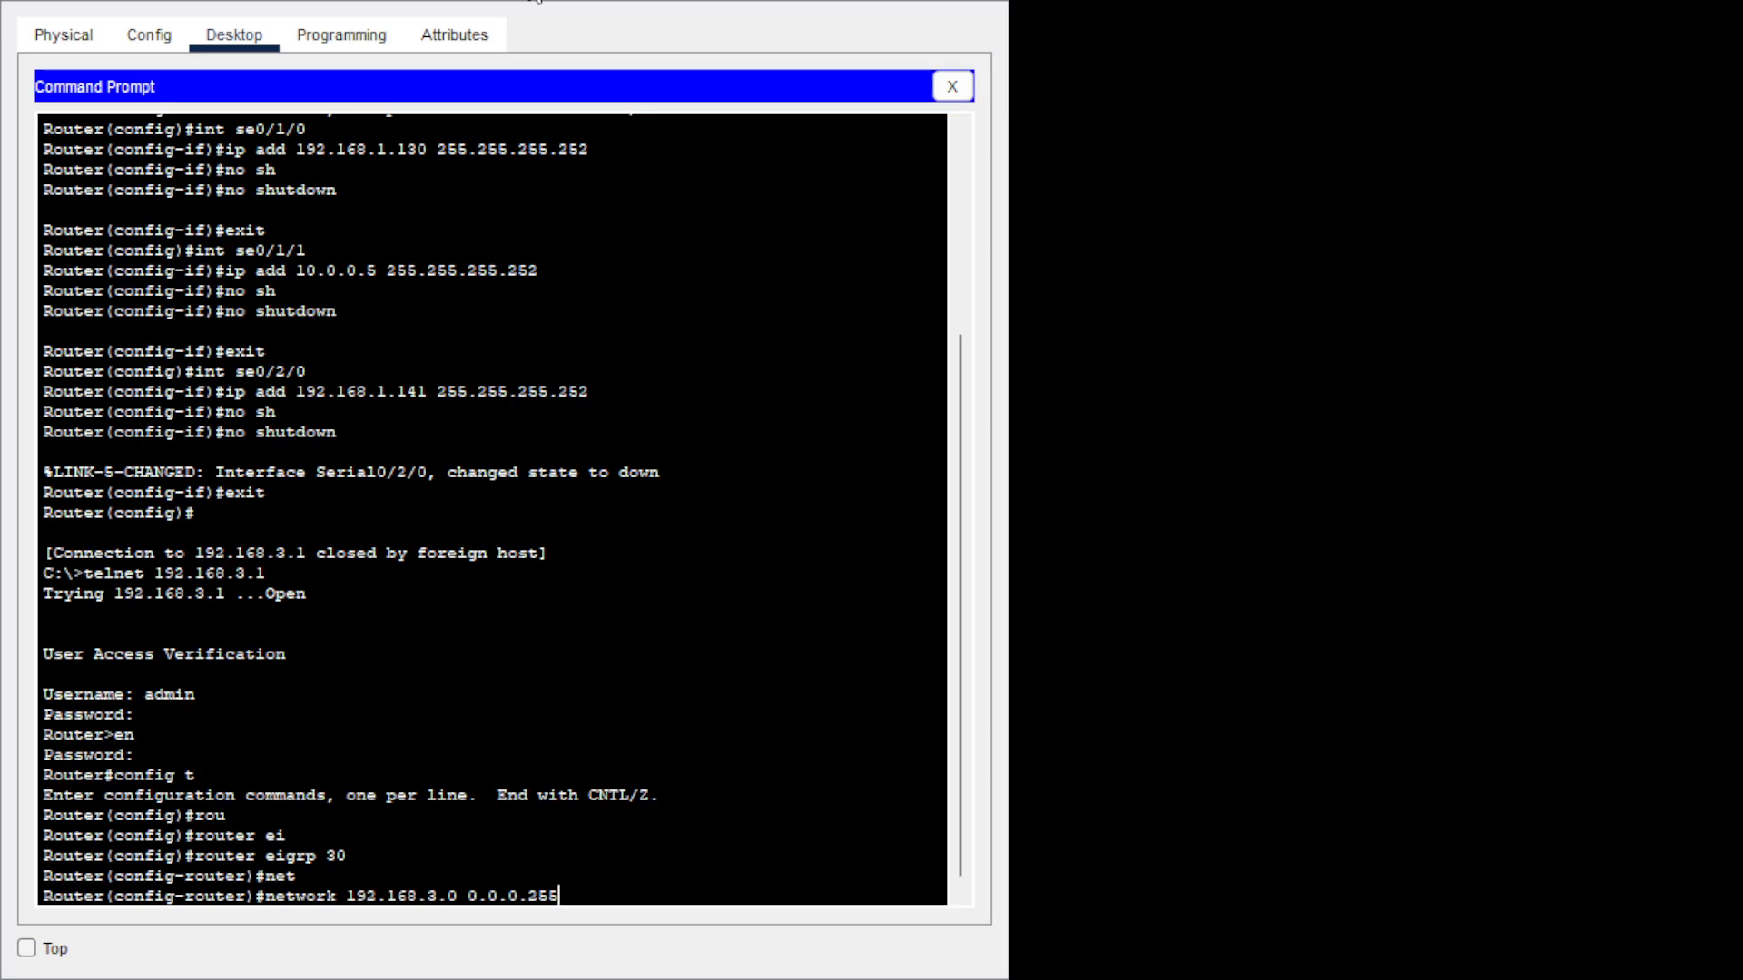
key("Return")
Advertise the serial networks 192.168.1.140 and 192.168.128.140.
type("nfig-router)#n")
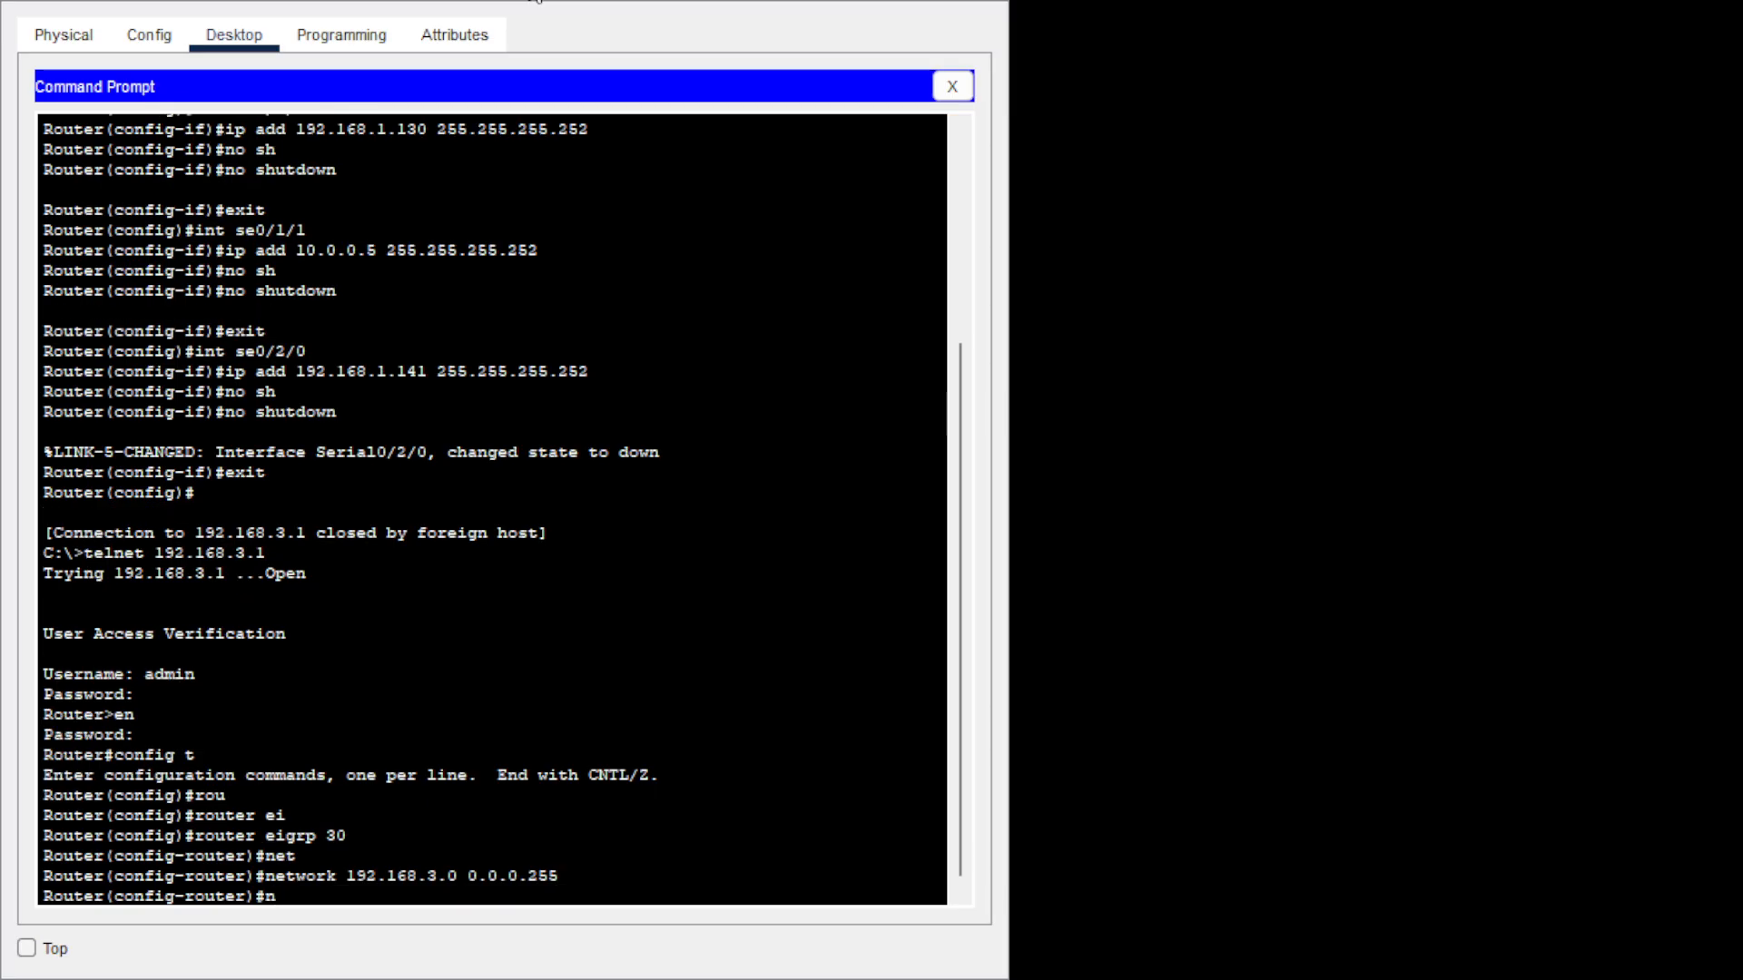
type("et")
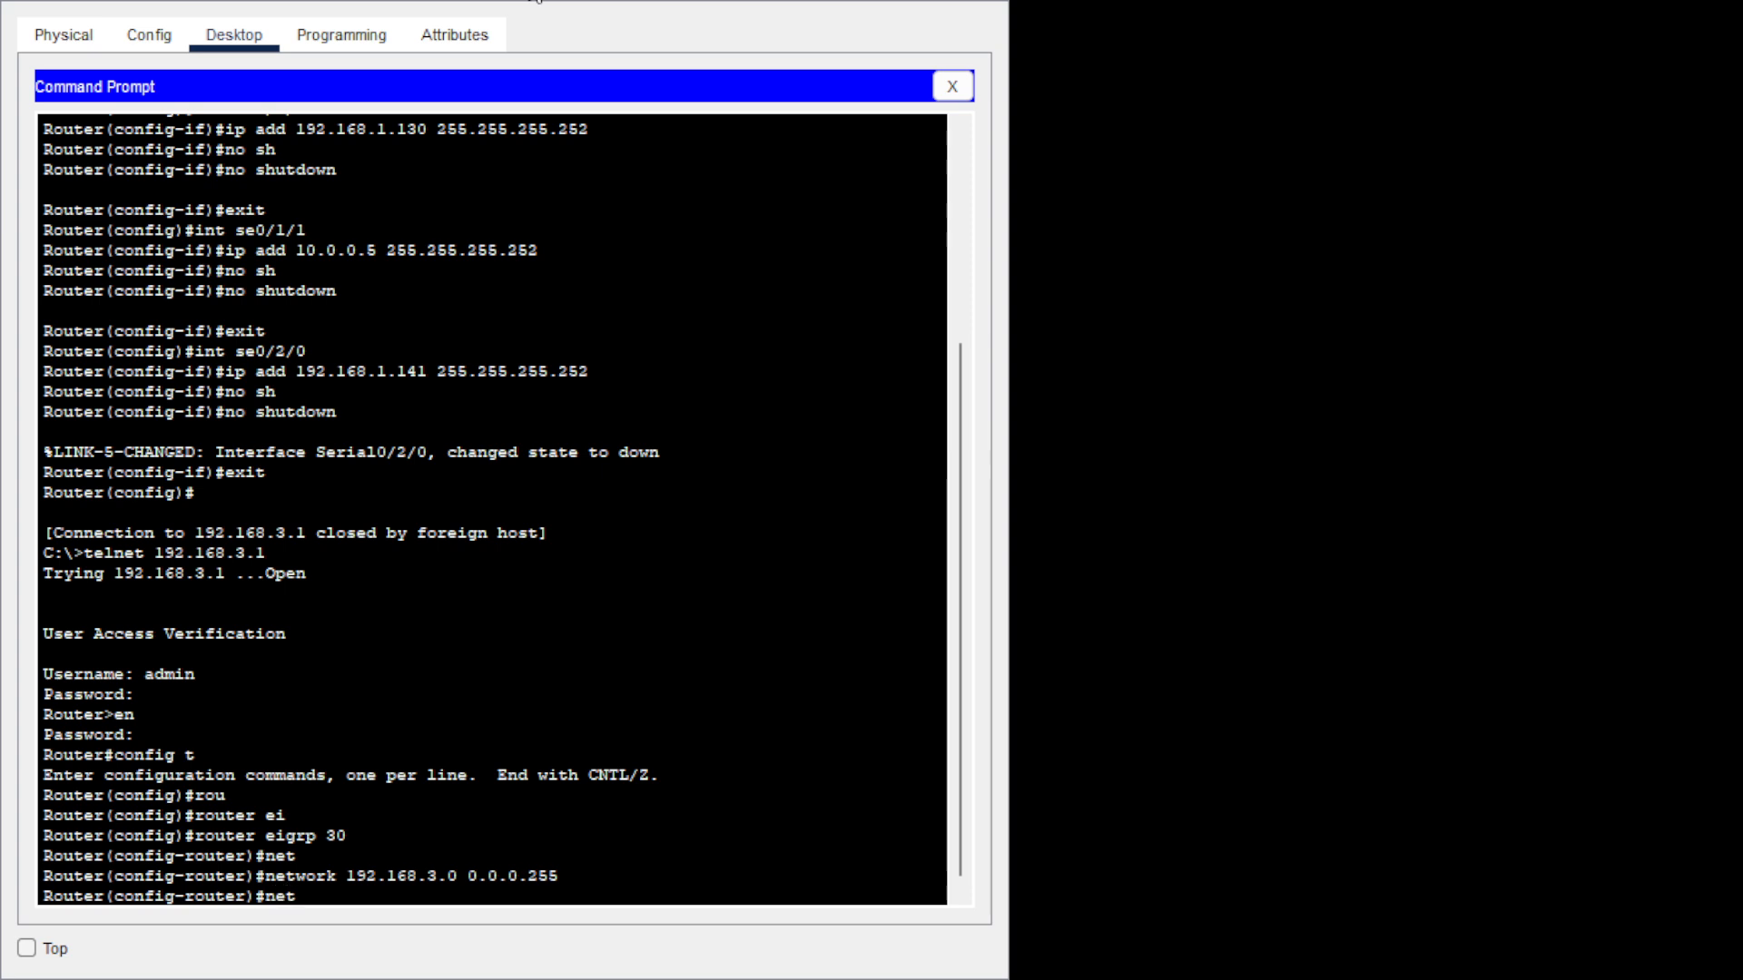
key("Tab")
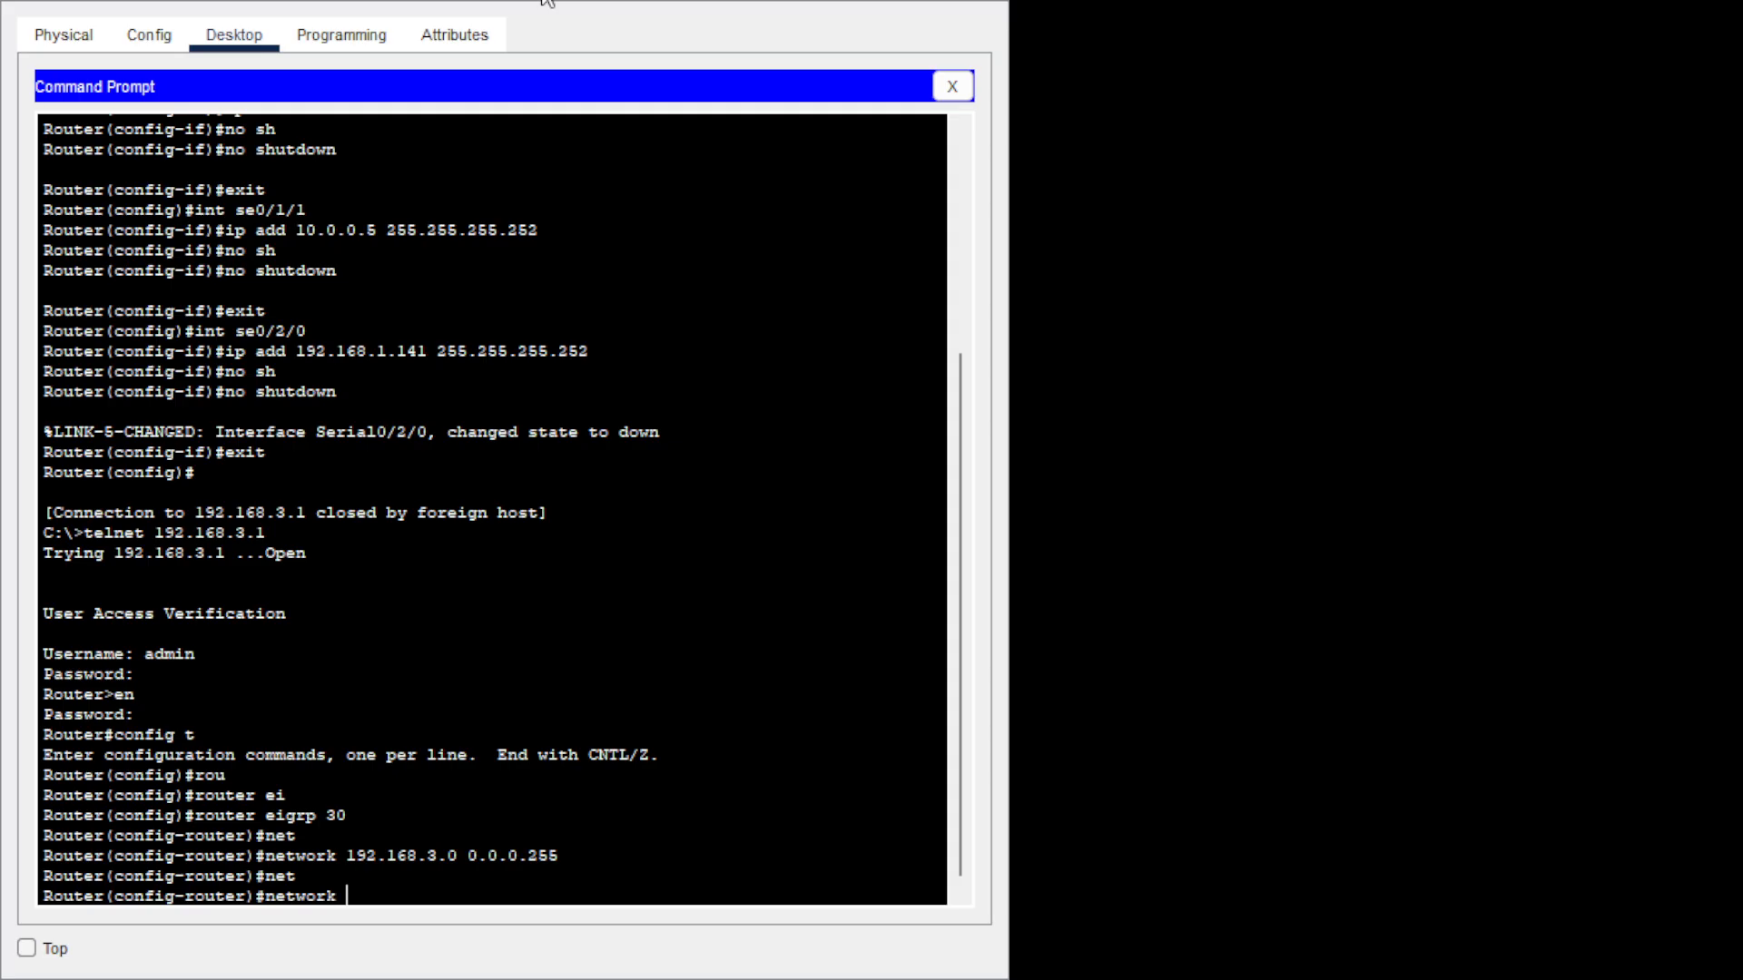
type("192.168.1.140 0.0.0.3")
key("Return")
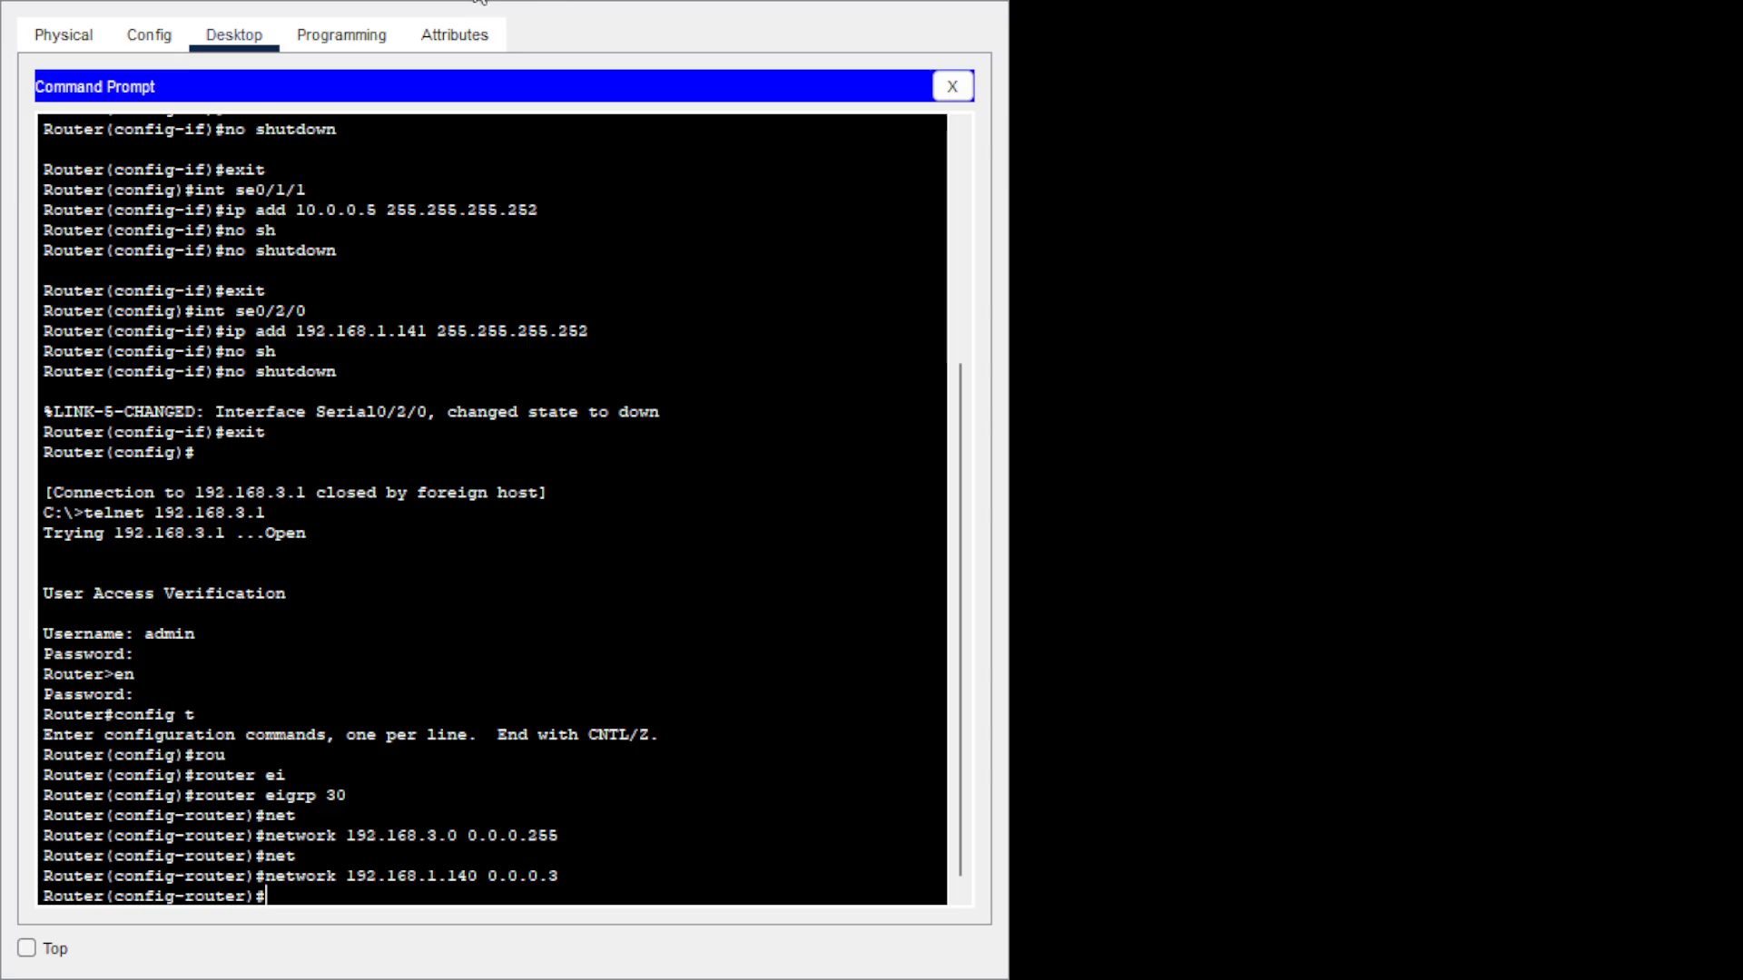
key("Up")
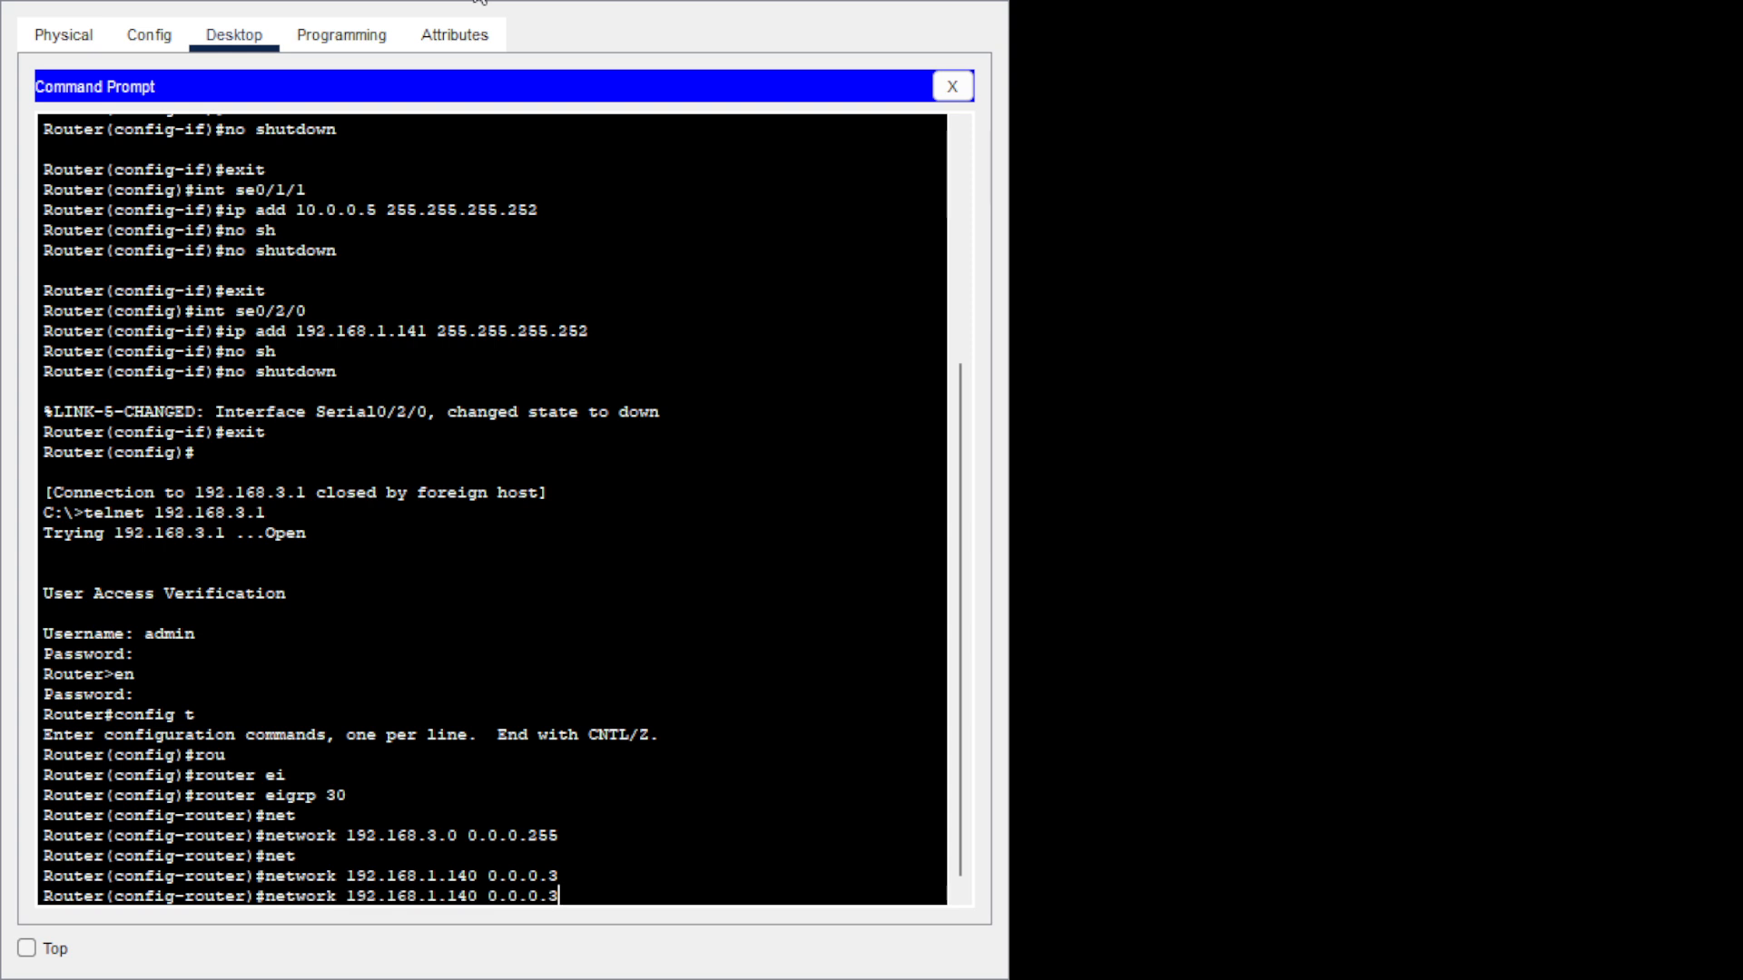
key("Left")
key("Left")
key("Left")
key("Left")
key("Left")
key("Left")
key("Left")
key("Left")
key("Right")
key("BackSpace")
type("128")
key("Return")
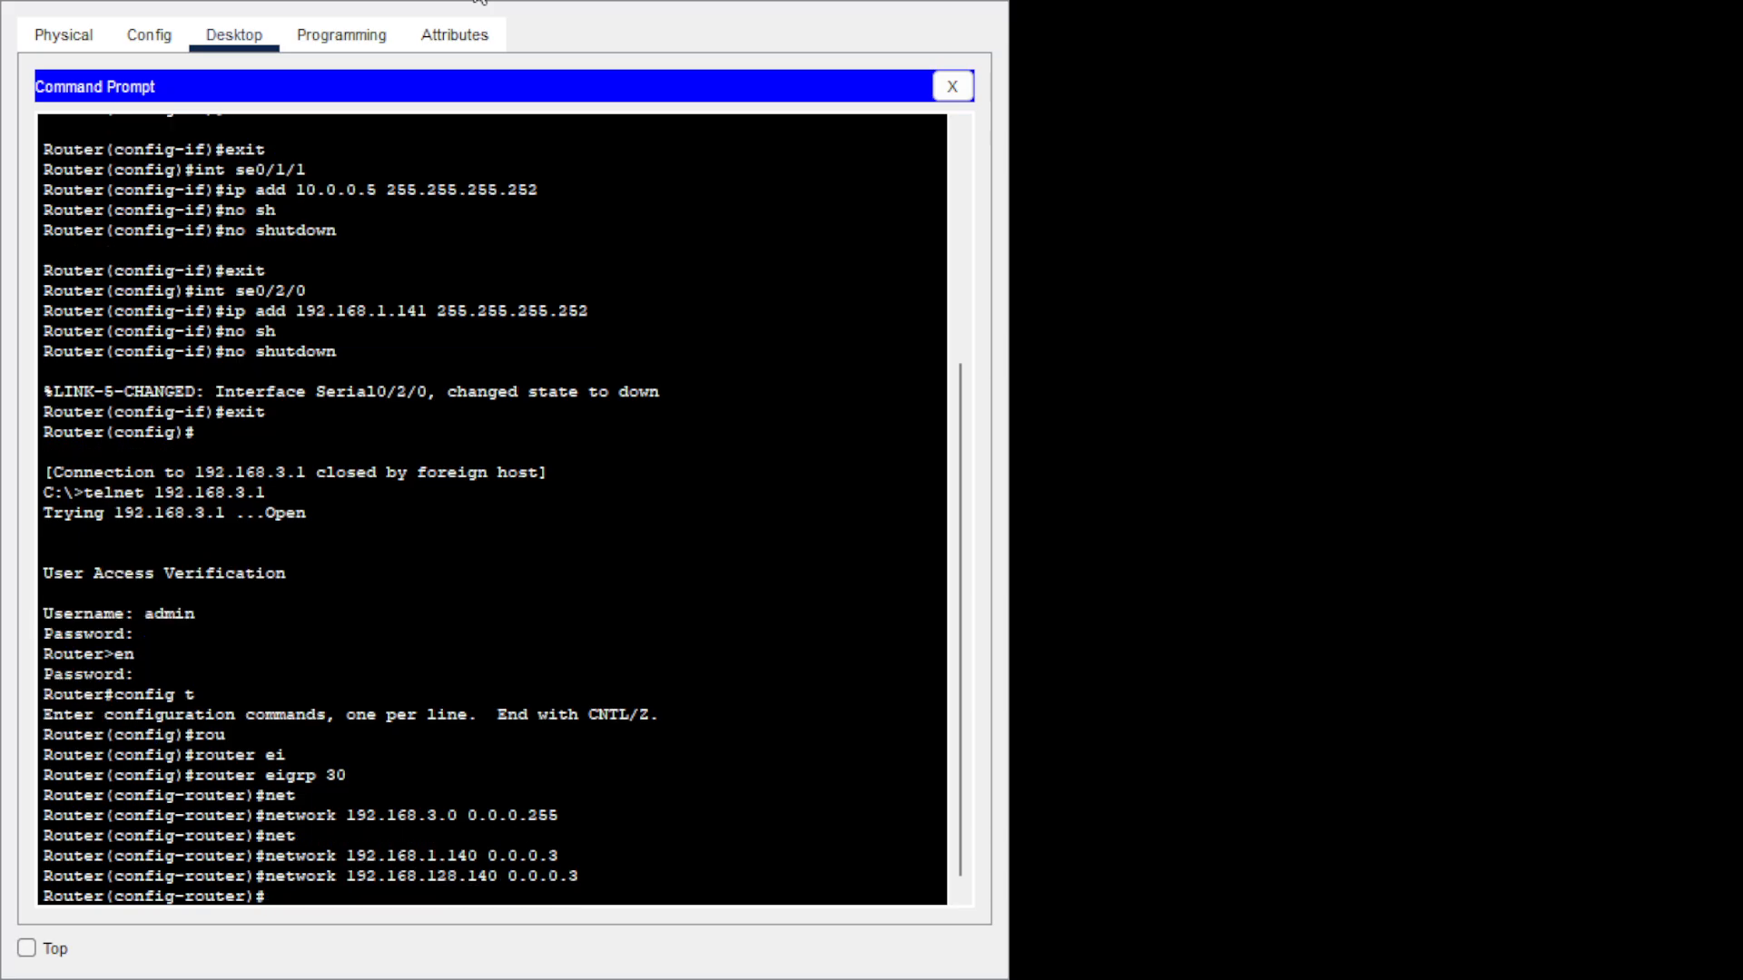
Advertise network 10.0.0.4 0.0.0.3, then exit router configuration.
key("Up")
key("BackSpace")
key("BackSpace")
key("BackSpace")
key("BackSpace")
key("BackSpace")
key("BackSpace")
key("BackSpace")
key("BackSpace")
key("BackSpace")
key("BackSpace")
key("BackSpace")
key("BackSpace")
key("BackSpace")
key("BackSpace")
key("BackSpace")
key("BackSpace")
key("BackSpace")
key("BackSpace")
key("BackSpace")
key("BackSpace")
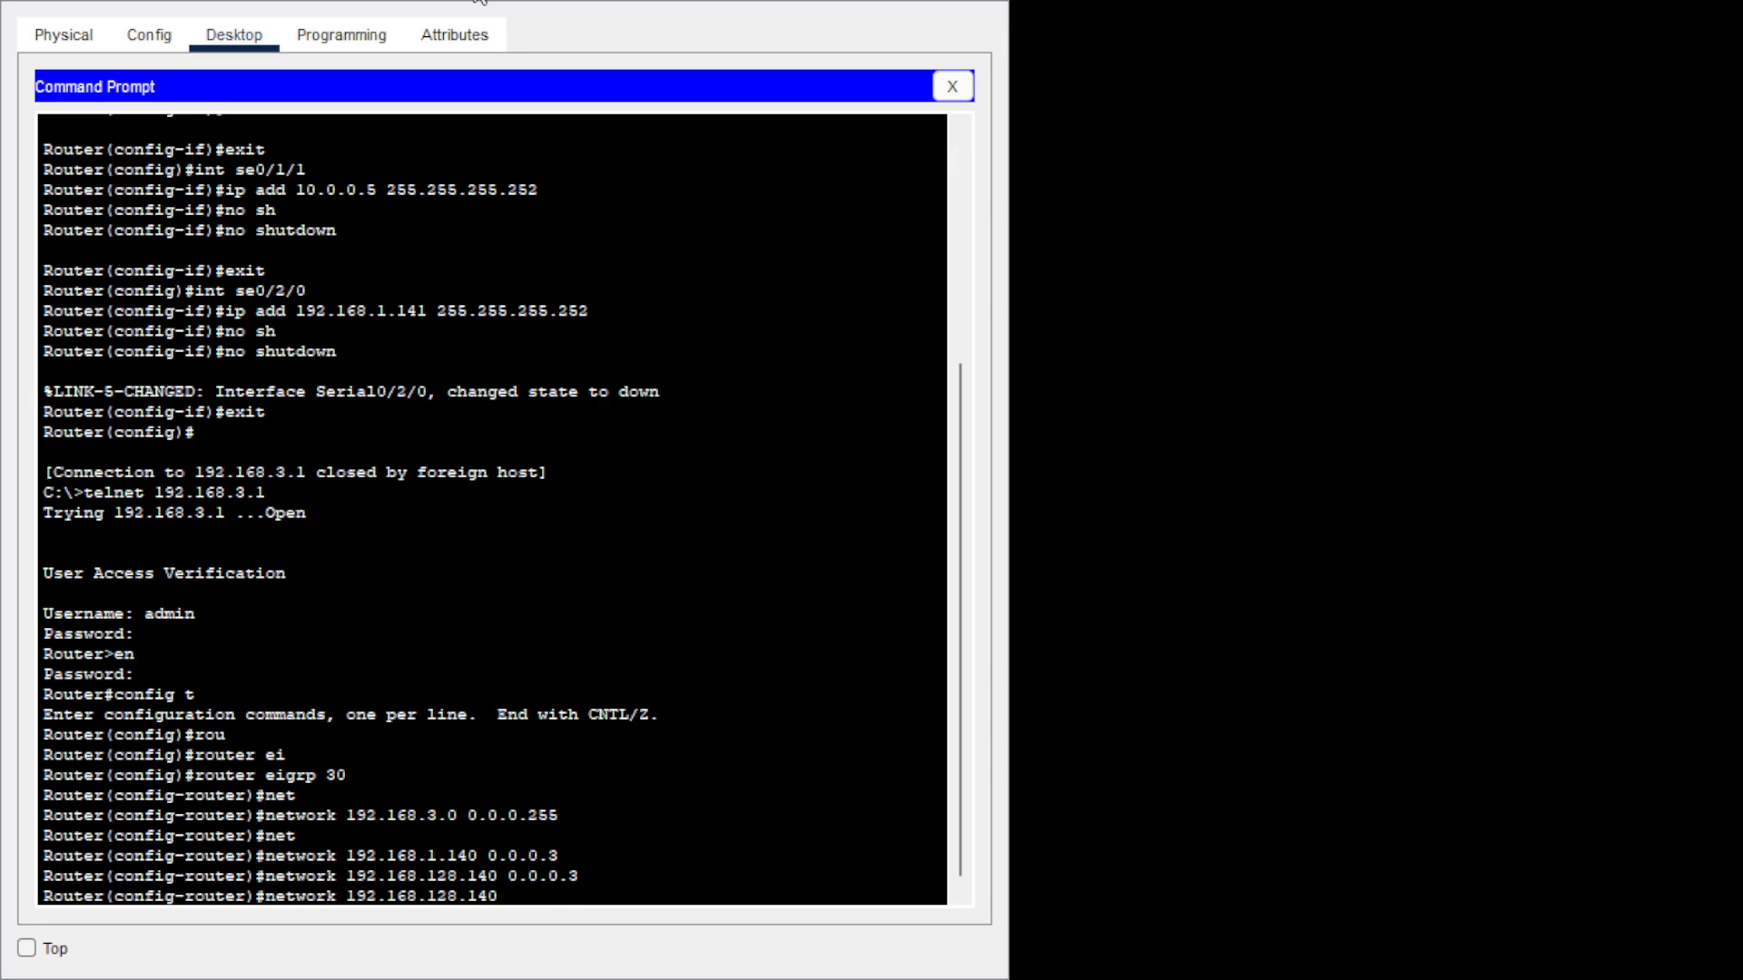
key("Tab")
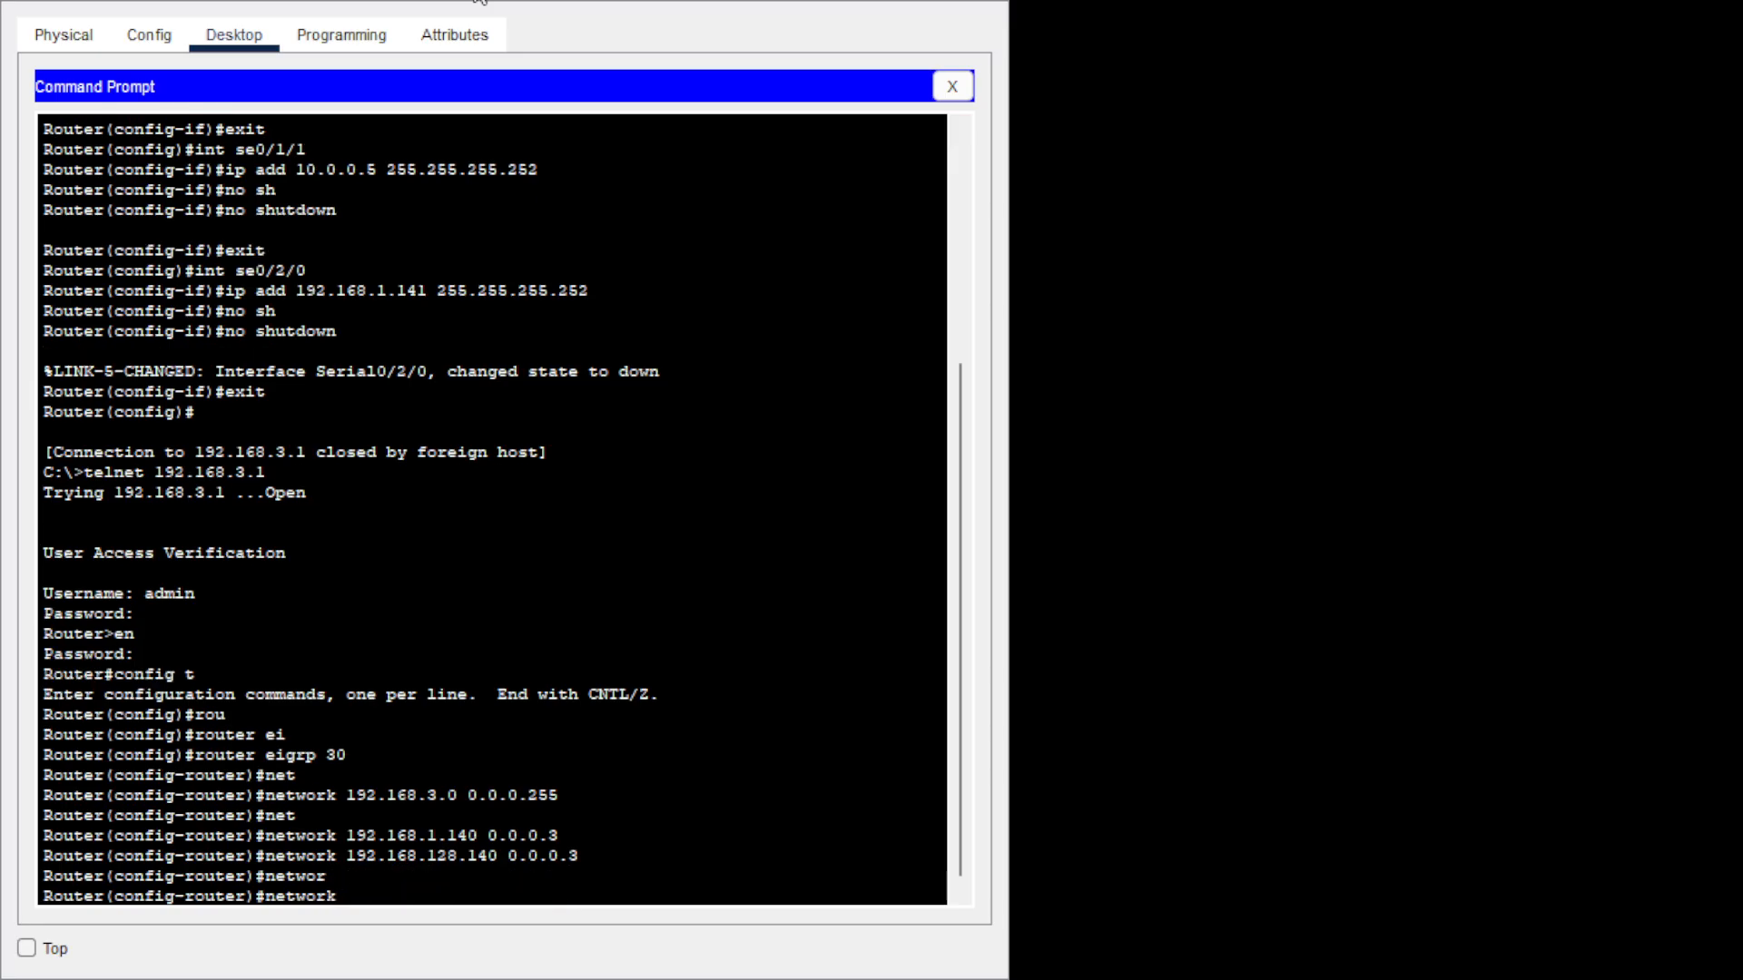
type("10.0.0.4 0.0.0.3")
key("Return")
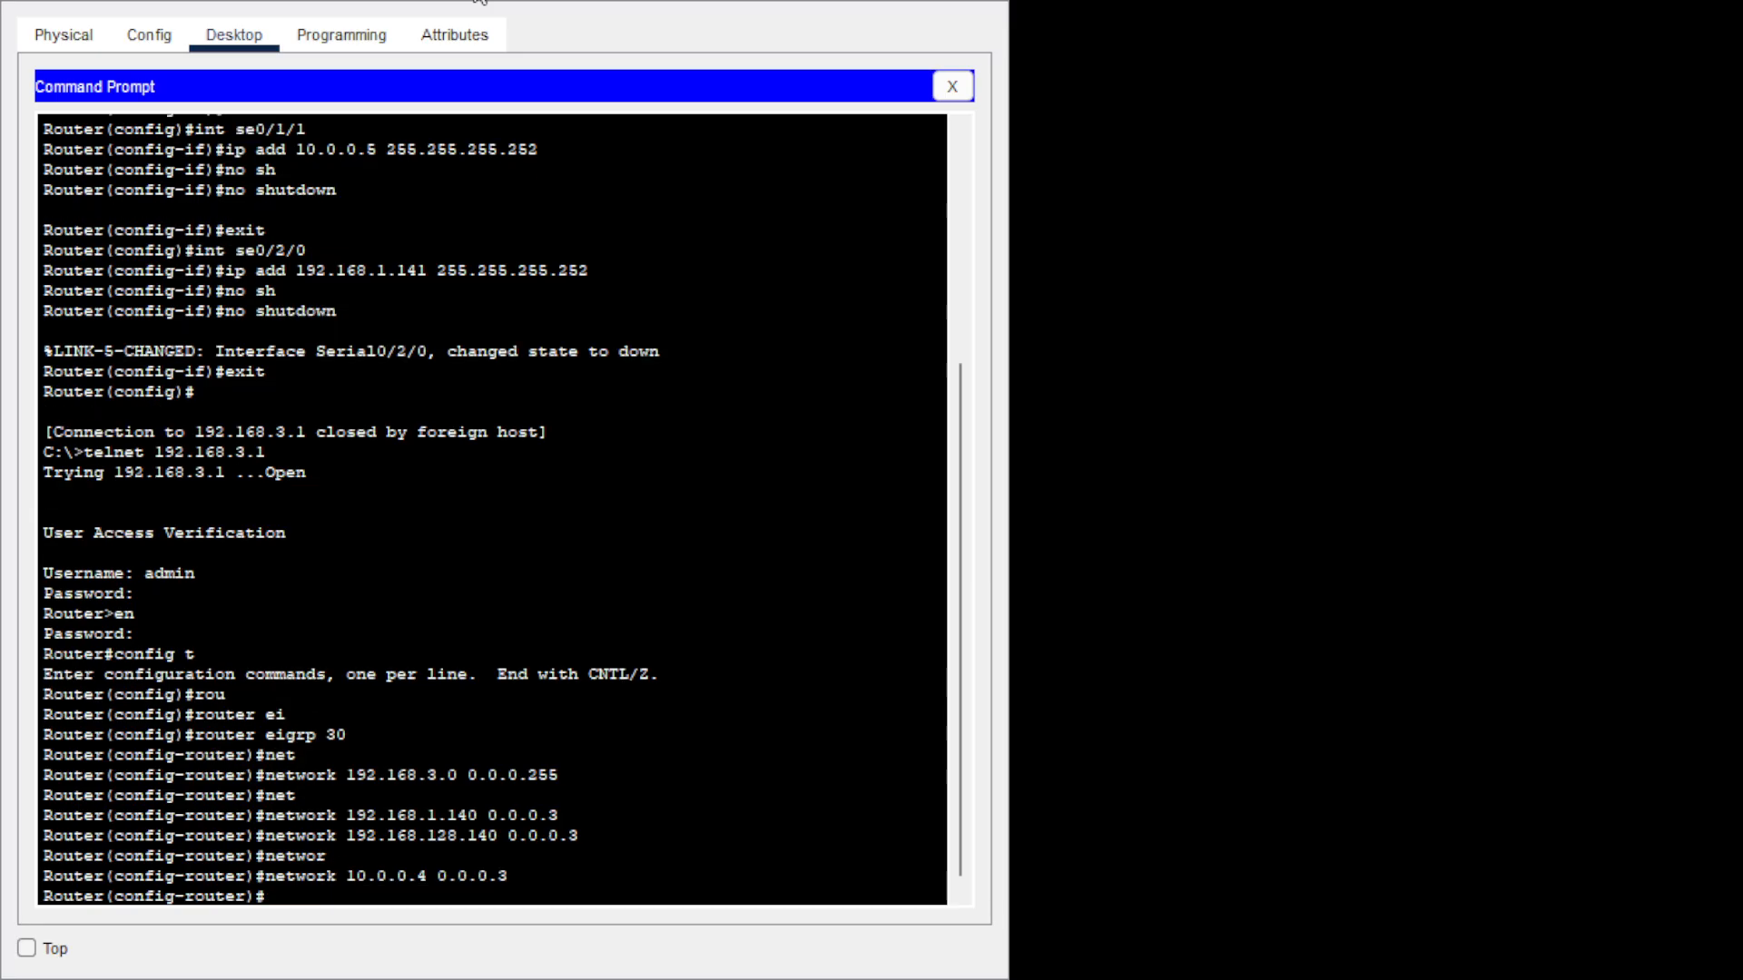
type("exit")
key("Return")
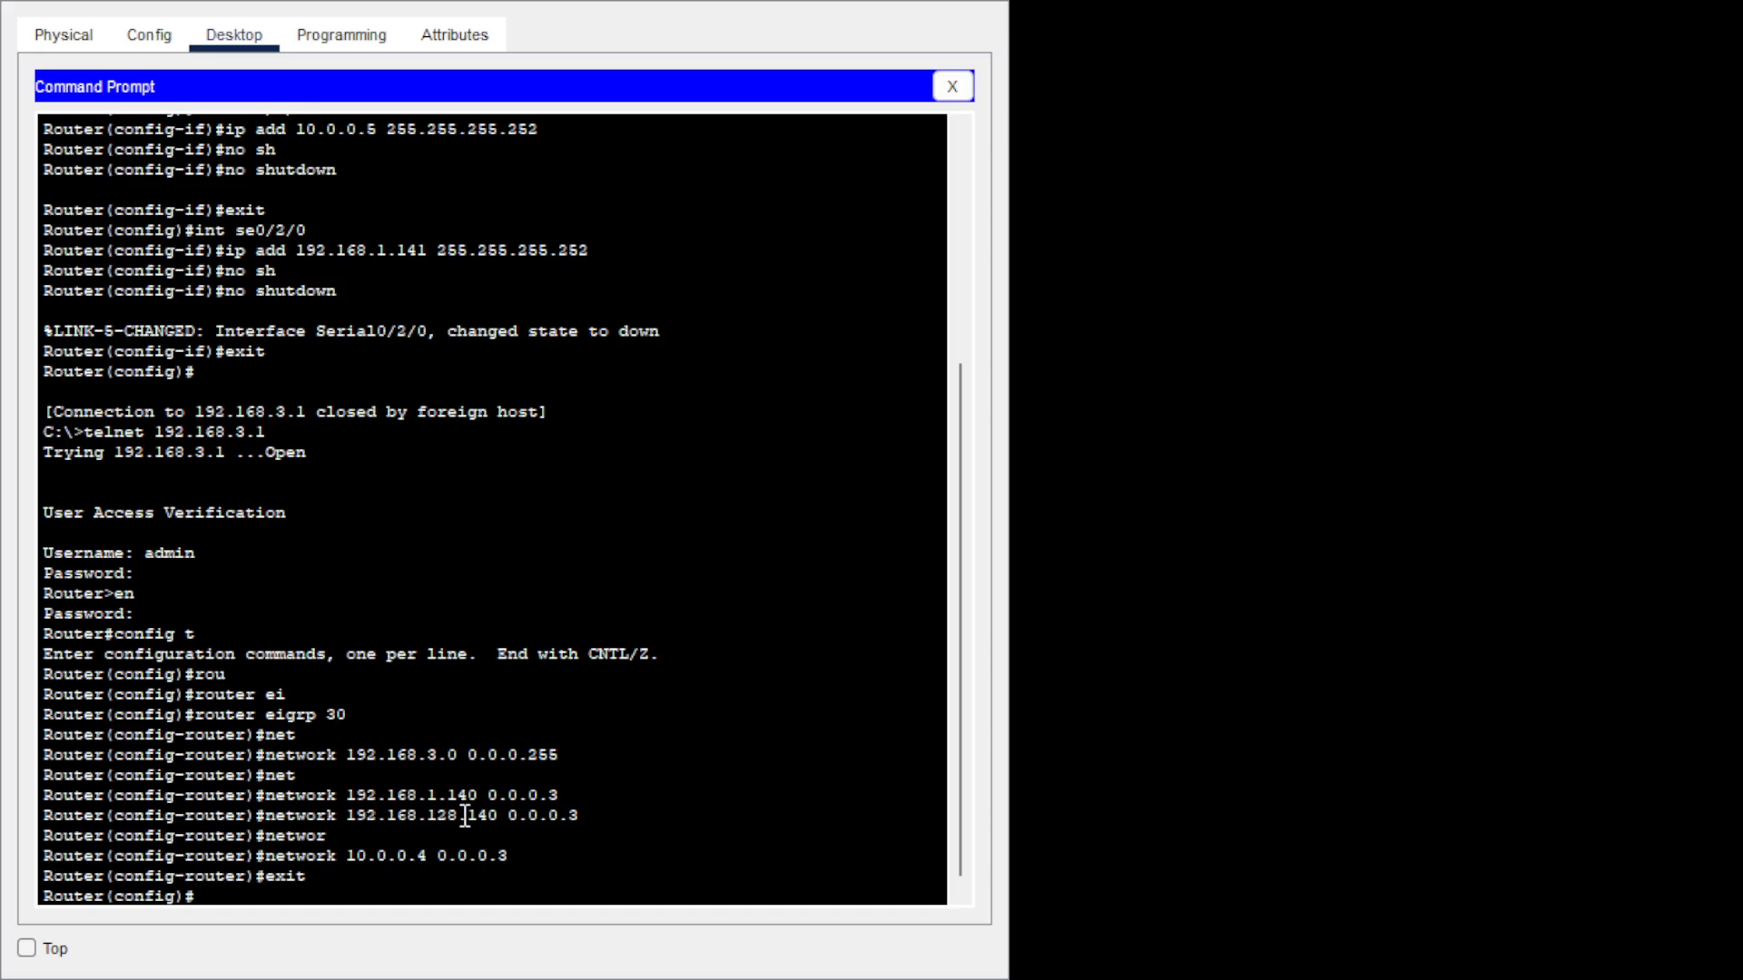
Re-enter router eigrp 30 and add network 192.168.1.128 0.0.0.3.
type("rou")
key("Tab")
type("ei")
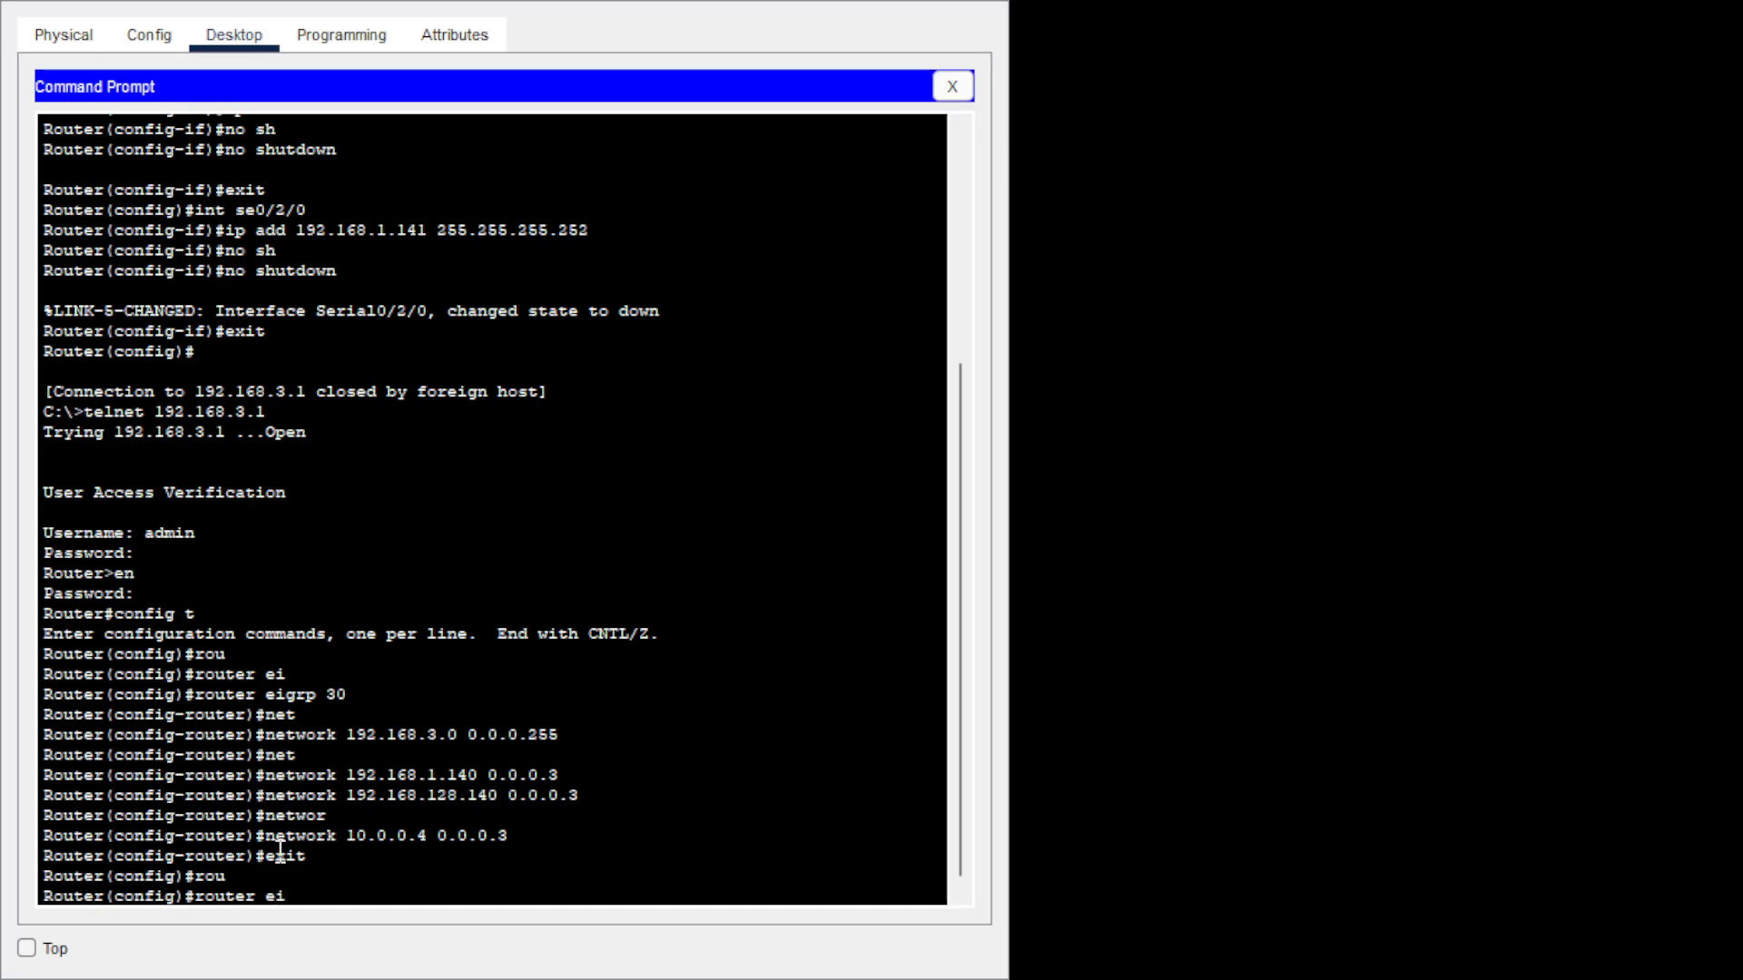
key("Tab")
type("30")
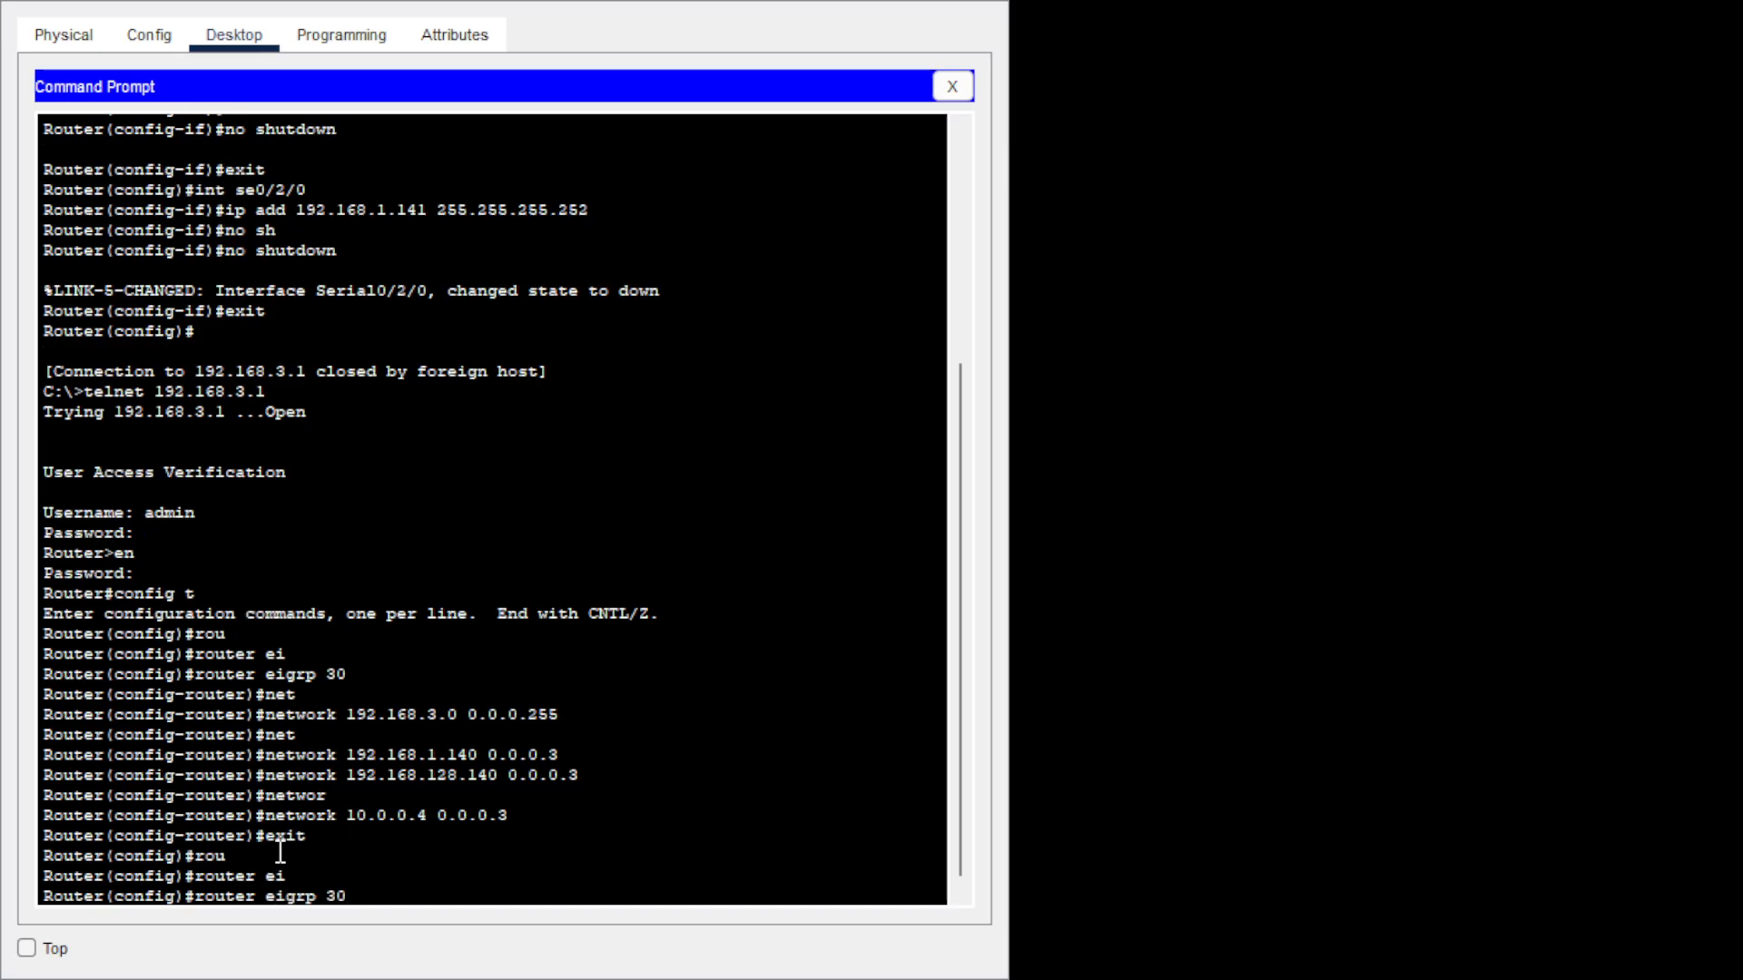
key("Return")
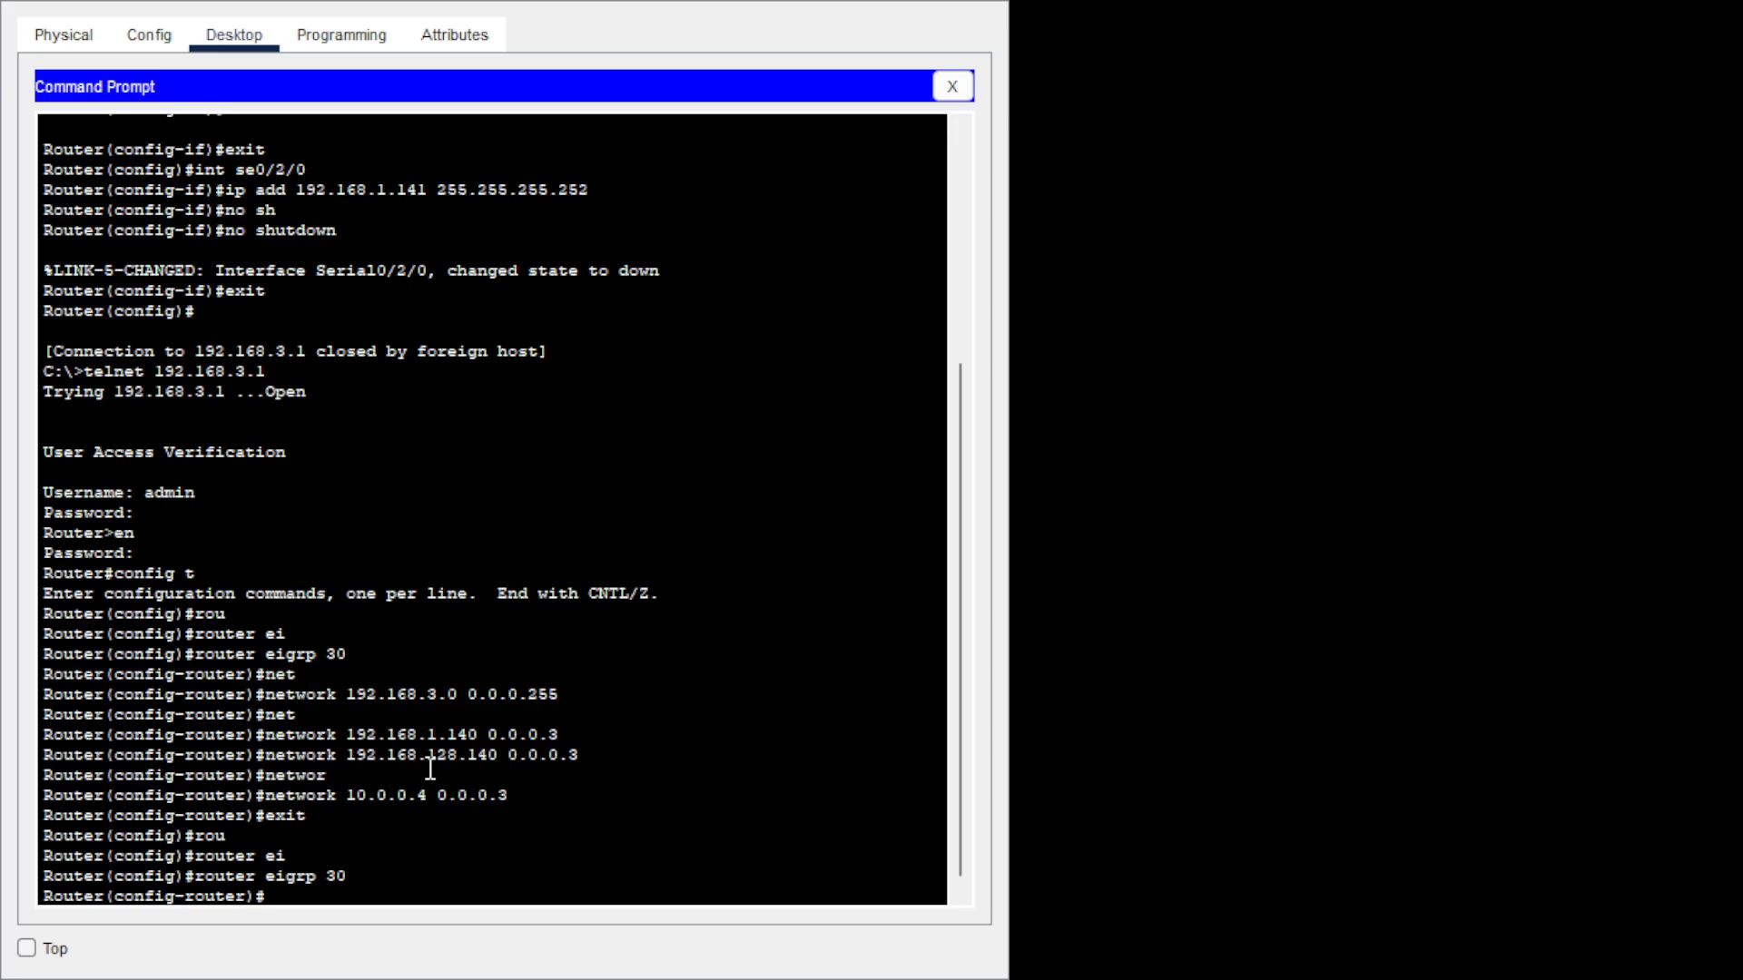
type("net")
key("Tab")
type("1")
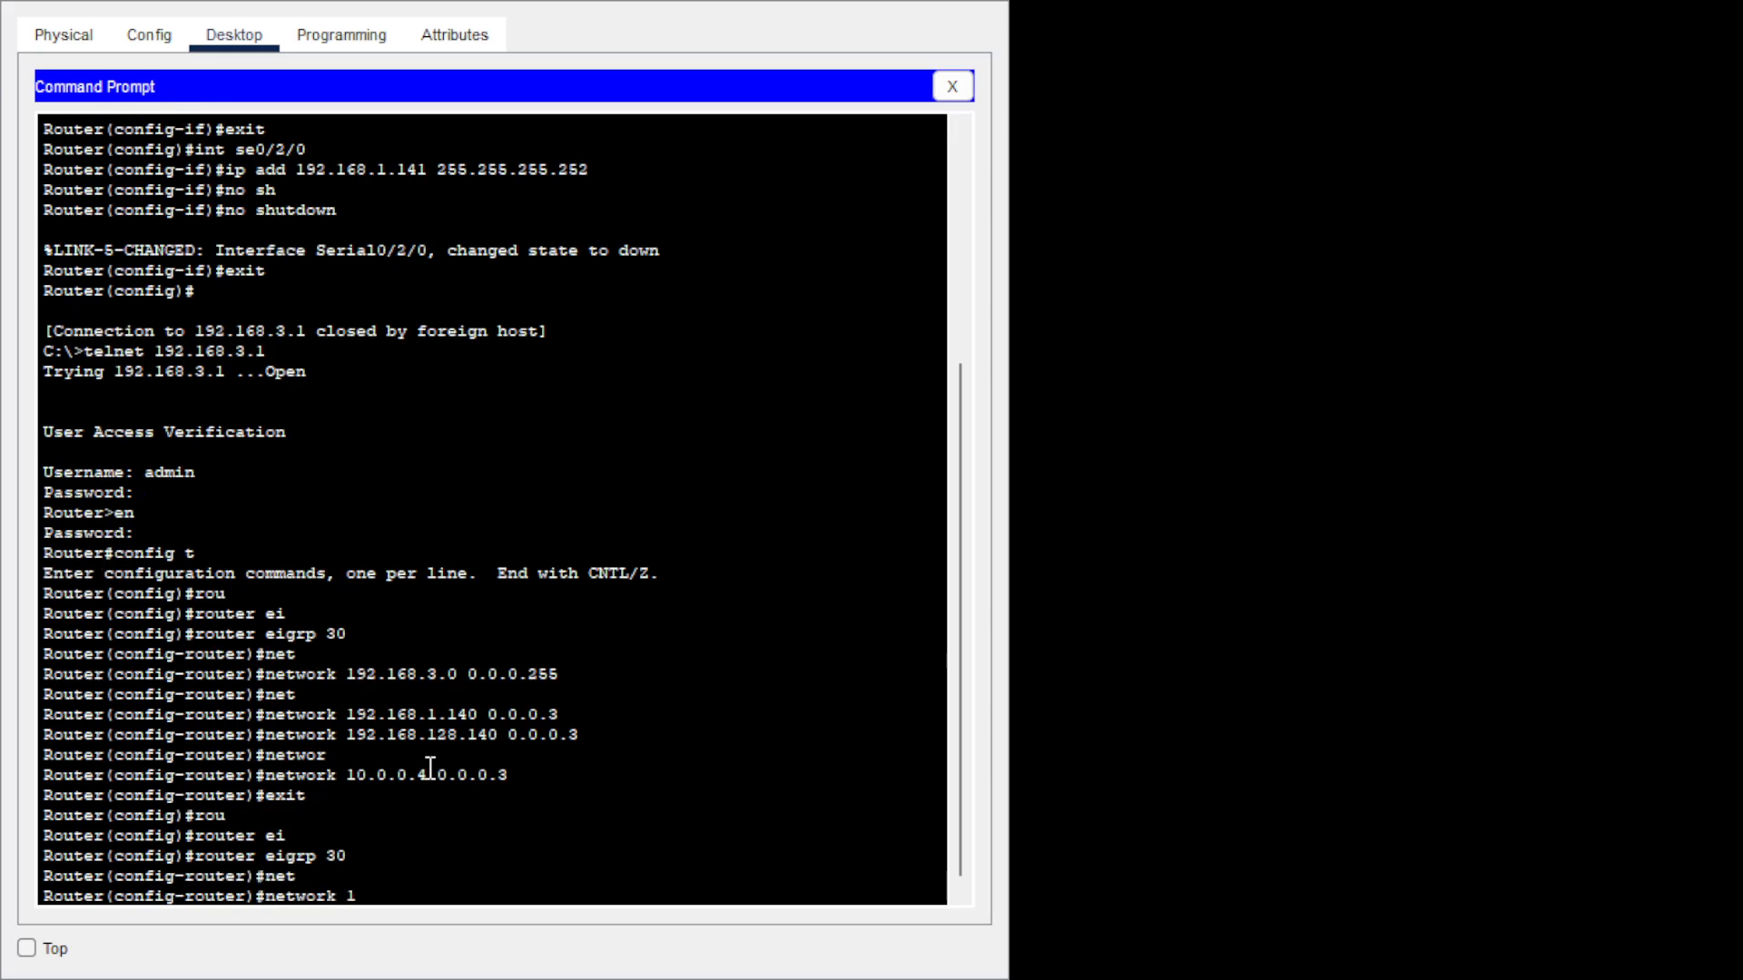
type("92.168.1.")
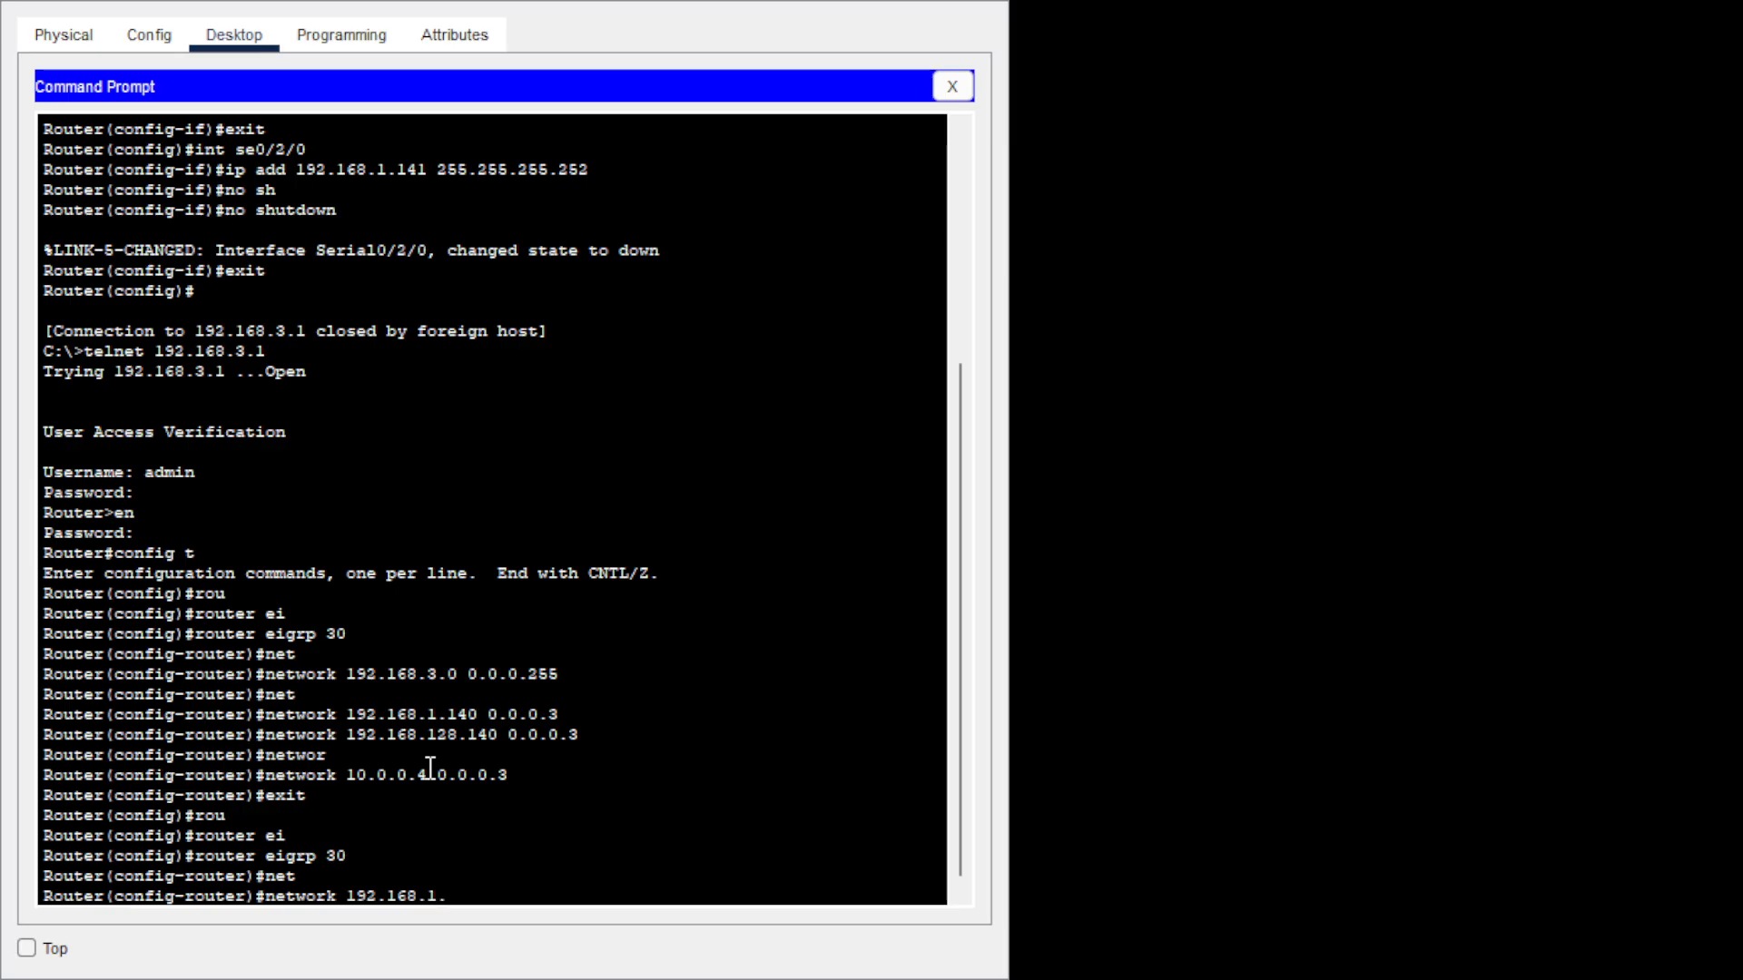
type("128")
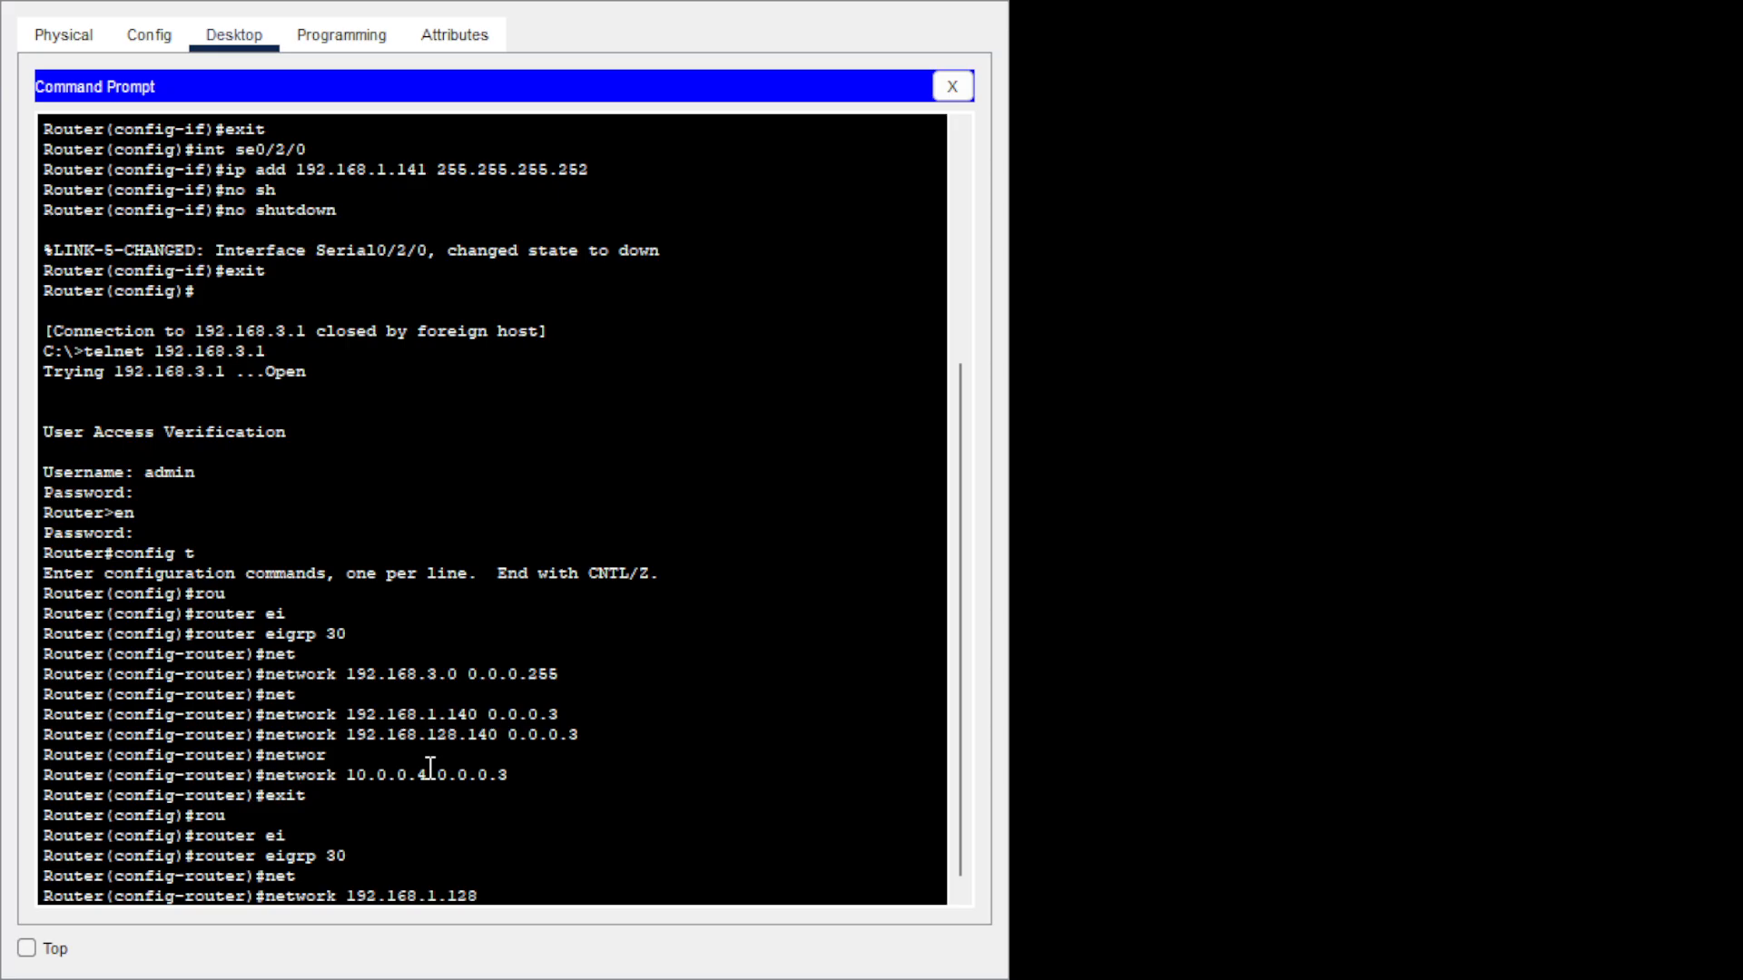
type(" 0.0.0.3")
key("Return")
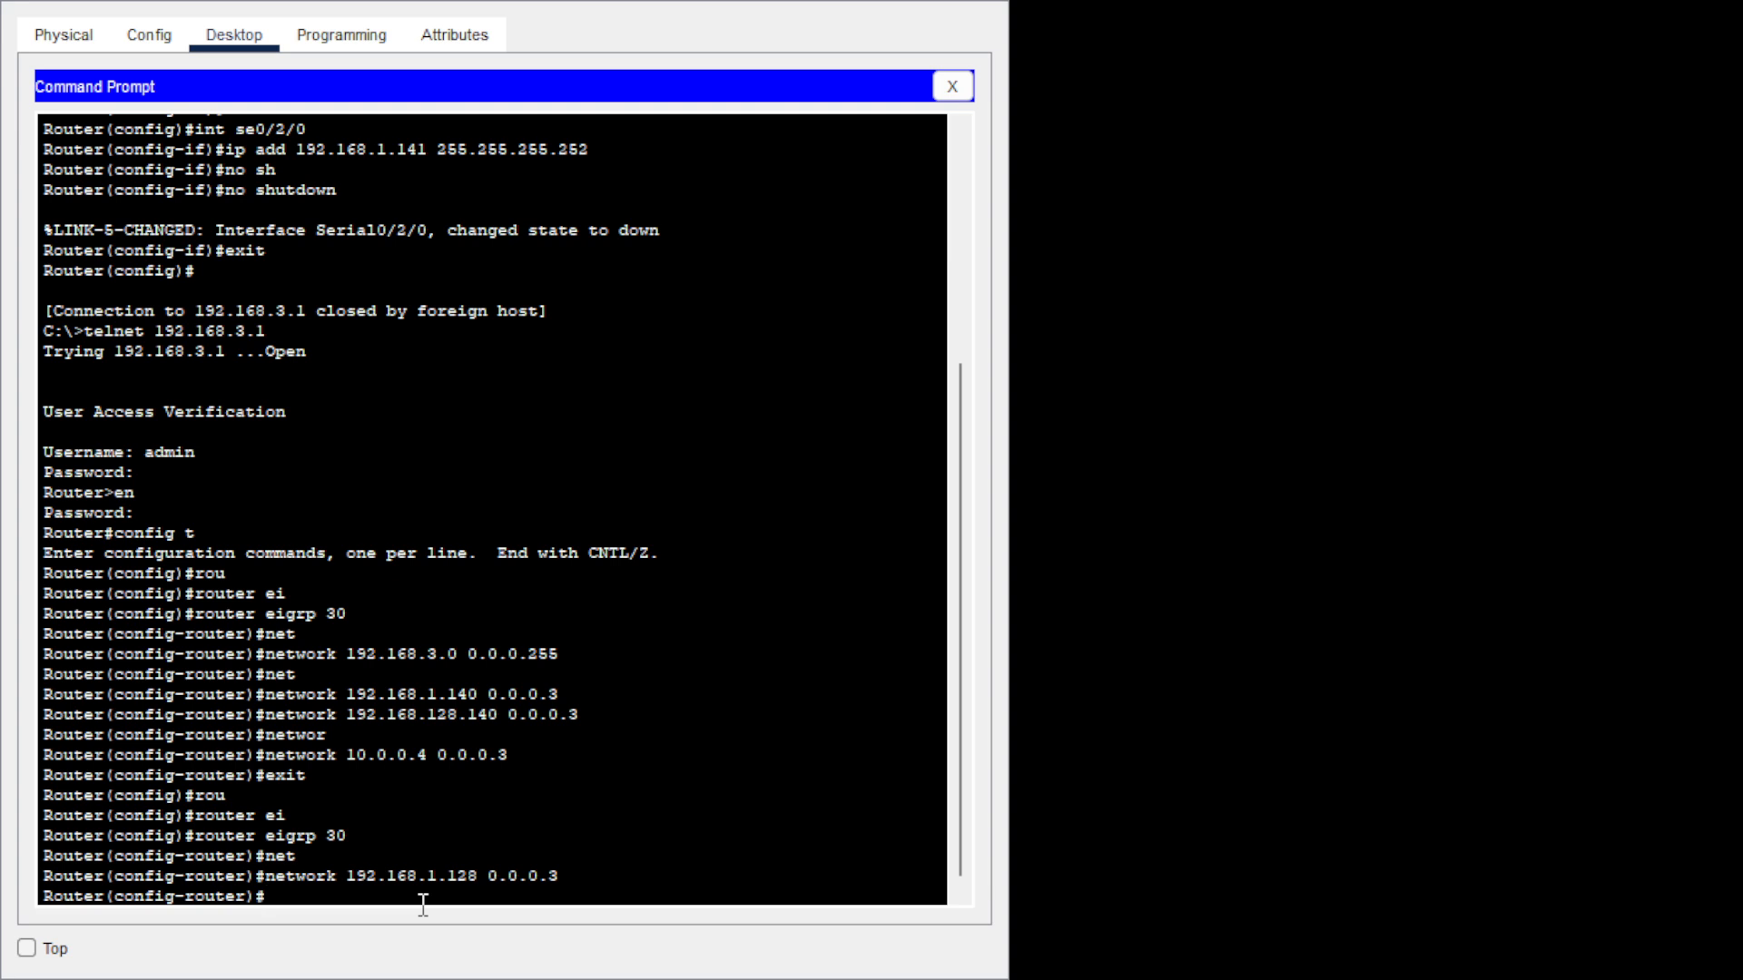
Leave router configuration and switch to PC3's Command Prompt.
type("xit")
key("Return")
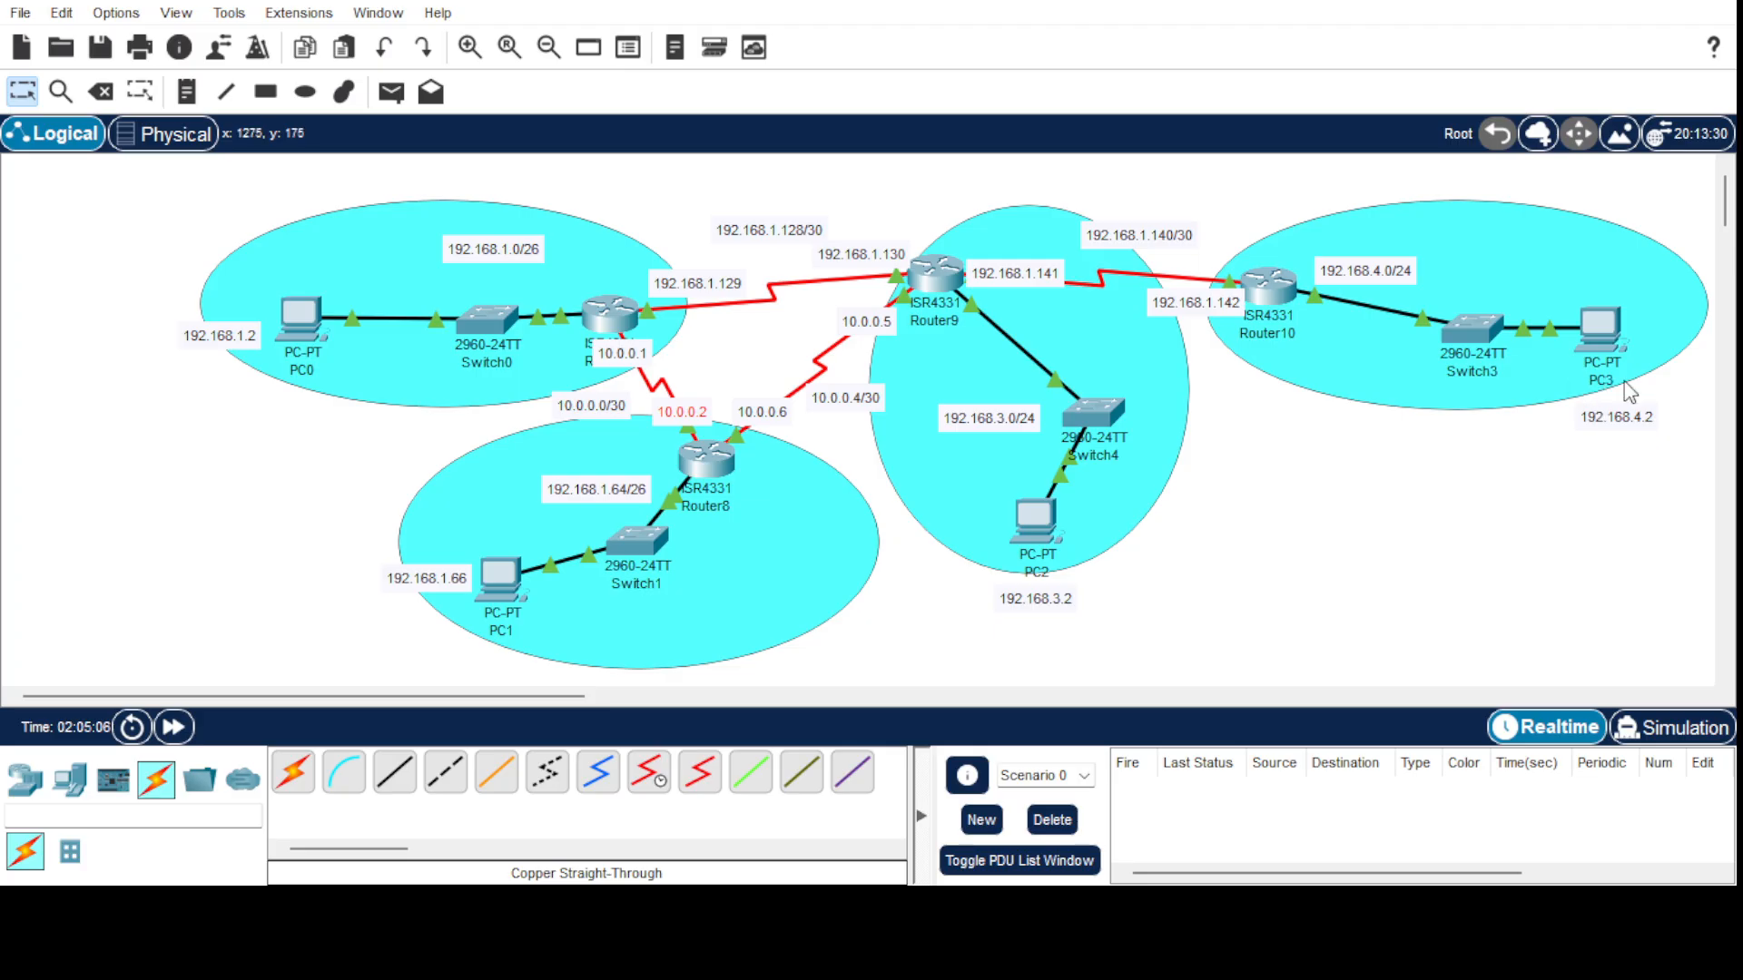
key("alt+Tab")
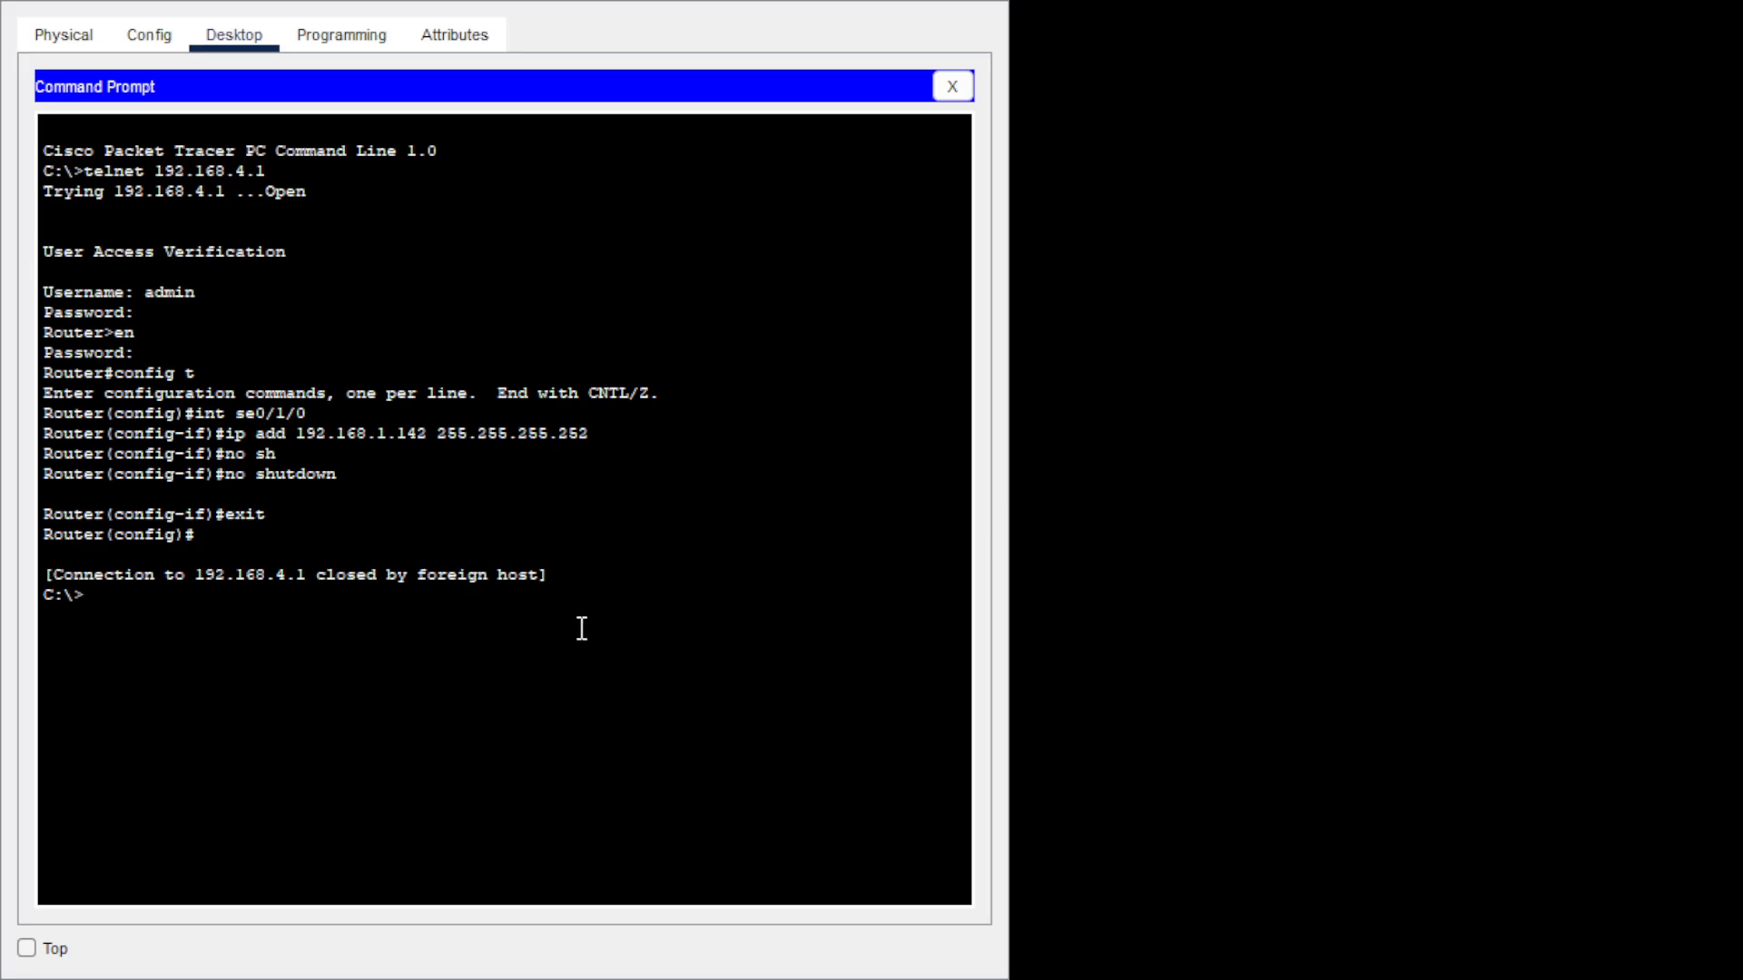
Telnet to 192.168.4.1, log in, enable, and enter global configuration.
type("telnet 192.168.4.1")
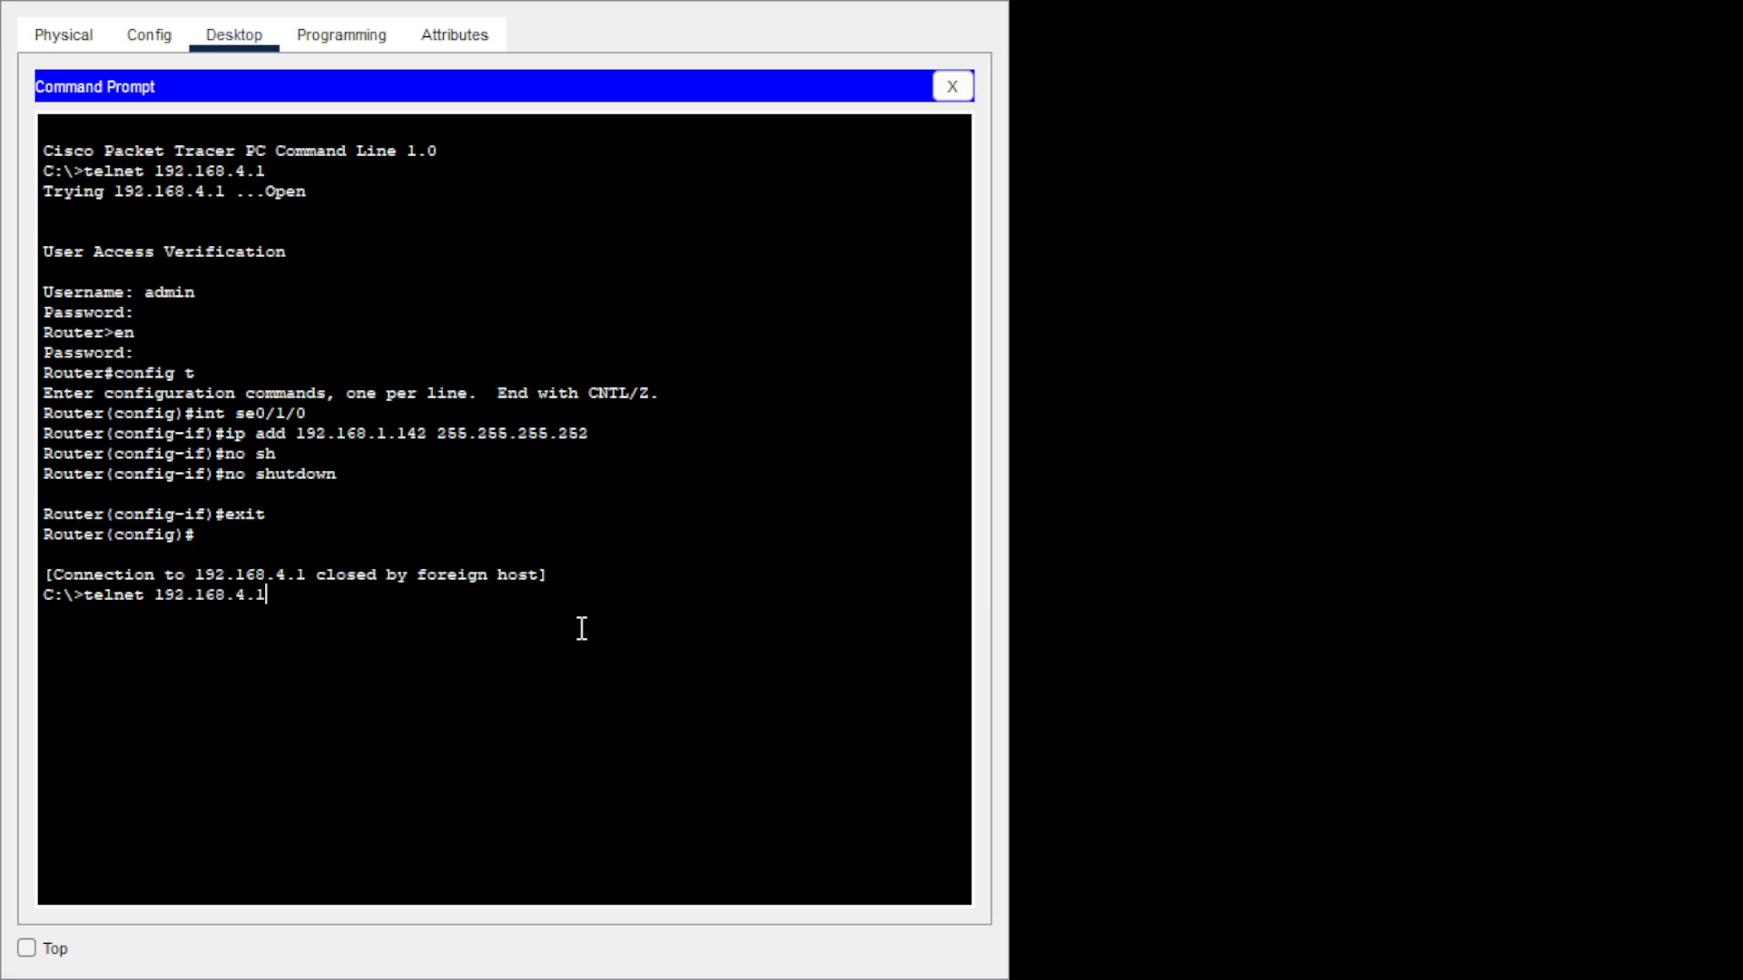
key("Return")
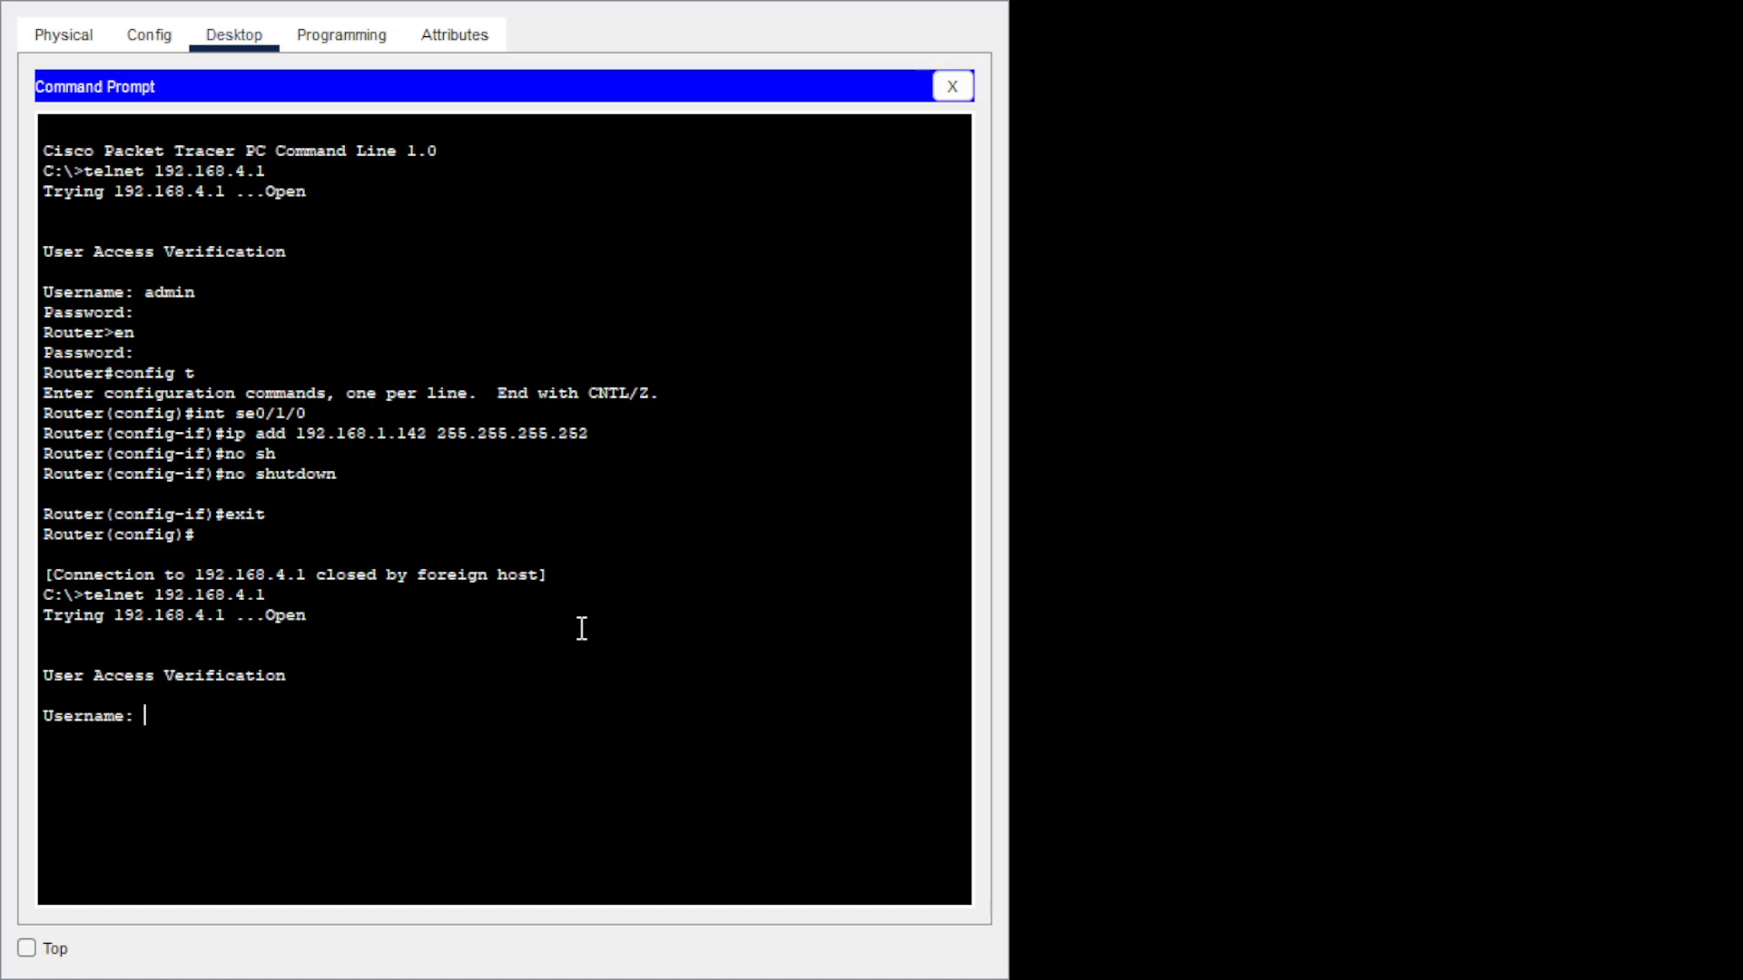
type("admi")
type("n")
key("Return")
key("Return")
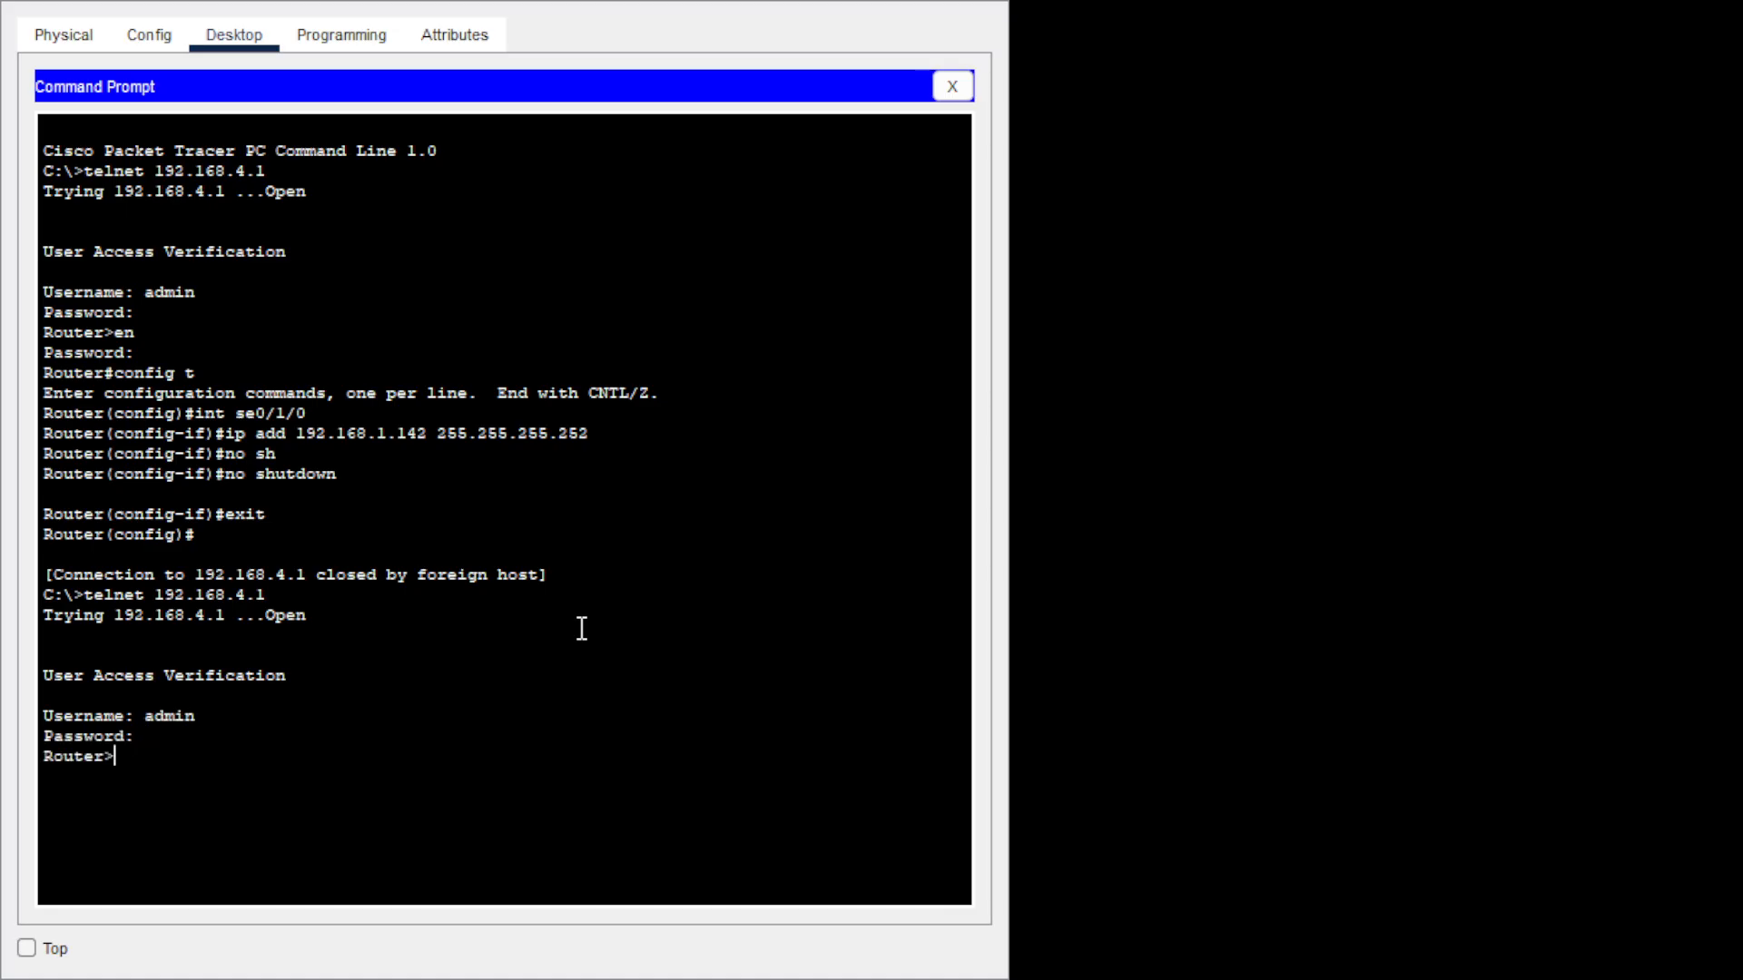
type("en")
key("Return")
key("Return")
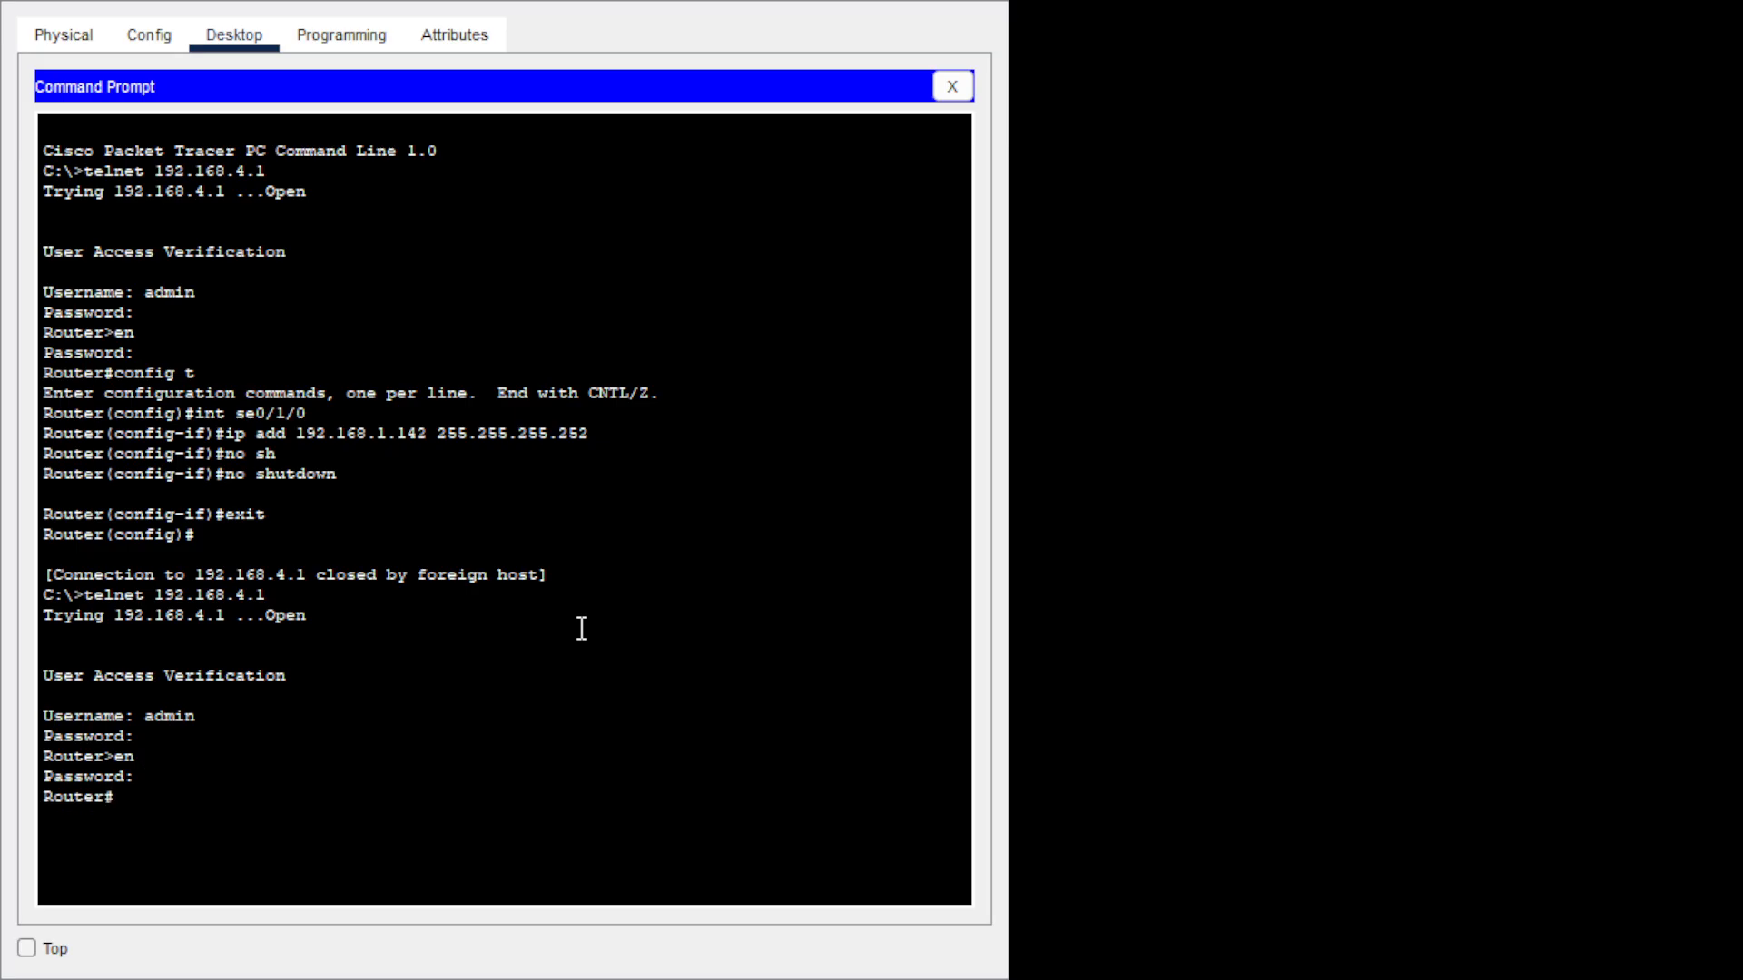
type("config t")
key("Return")
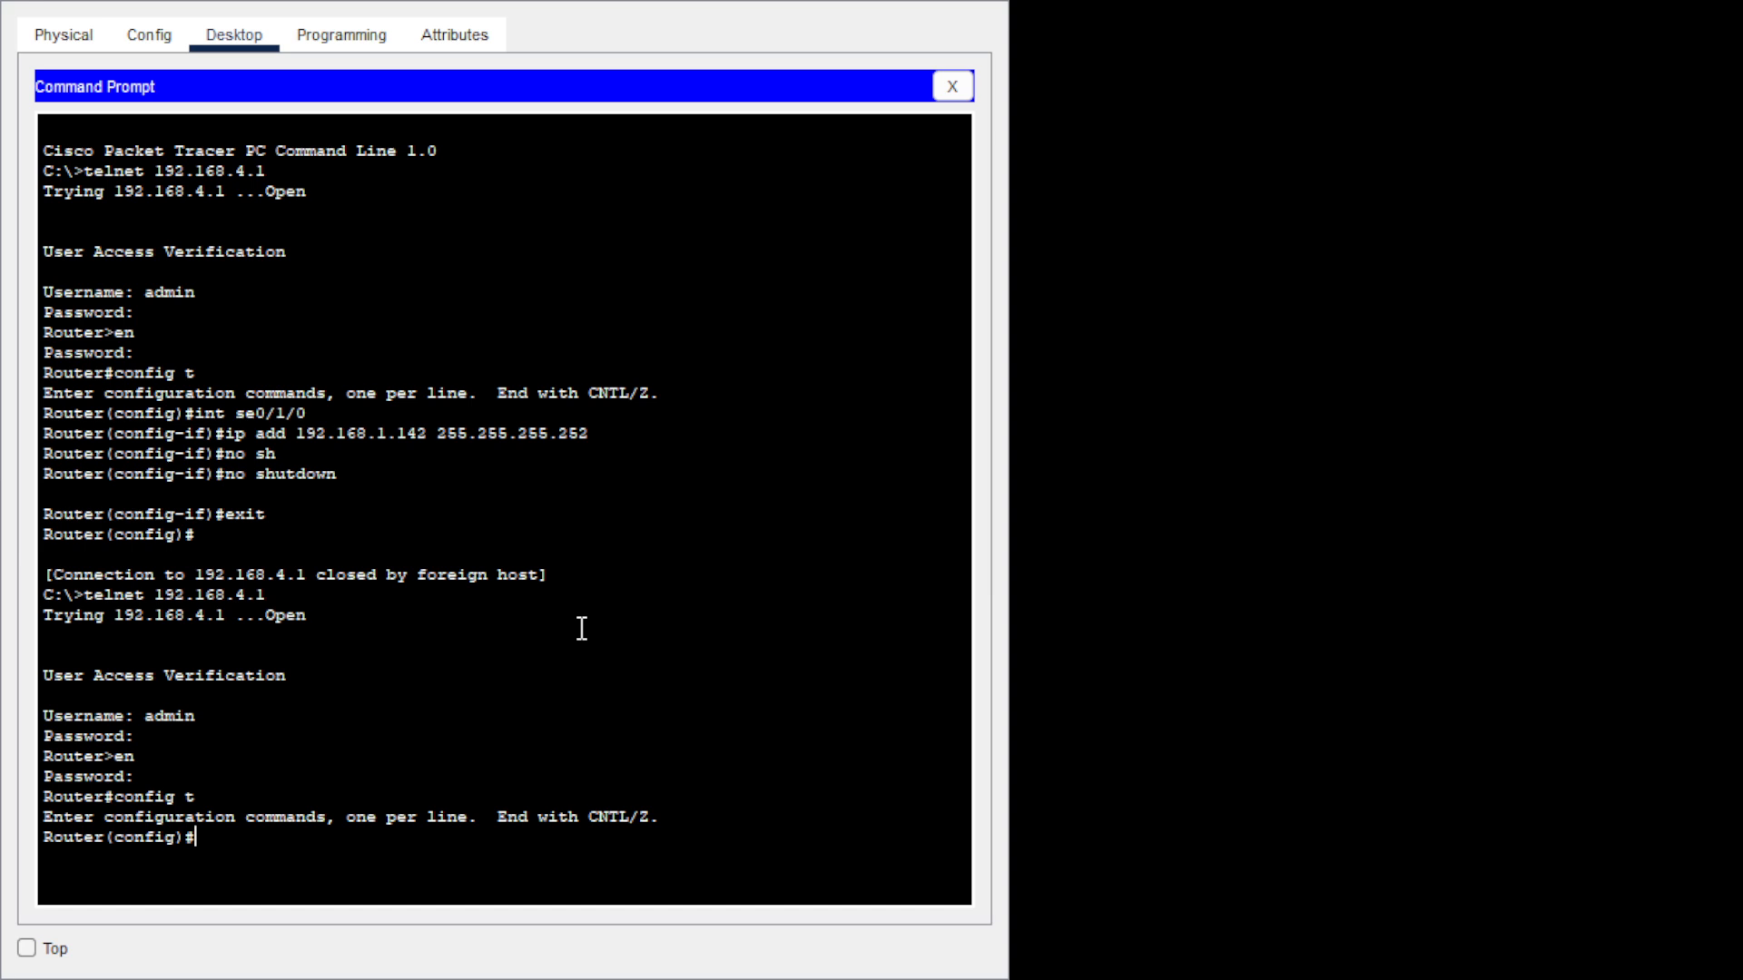
Start EIGRP 30 and advertise network 192.168.4.0 0.0.0.255.
type("rou")
key("Tab")
type("ei")
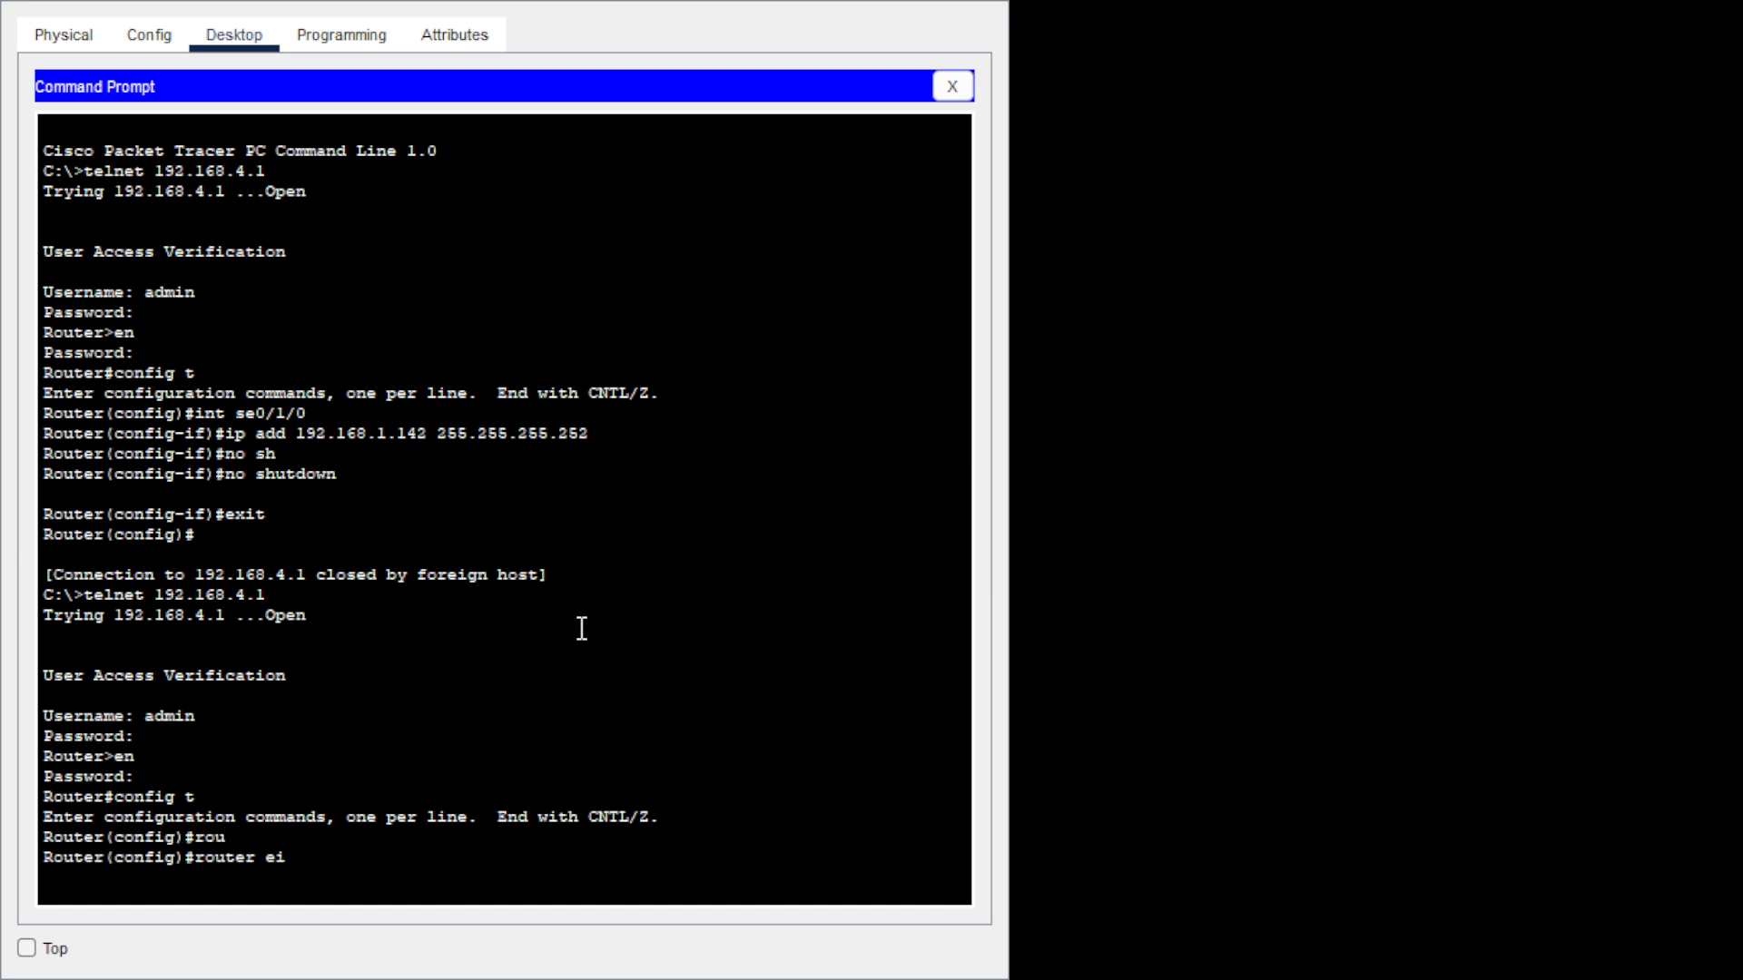
key("Tab")
type("30")
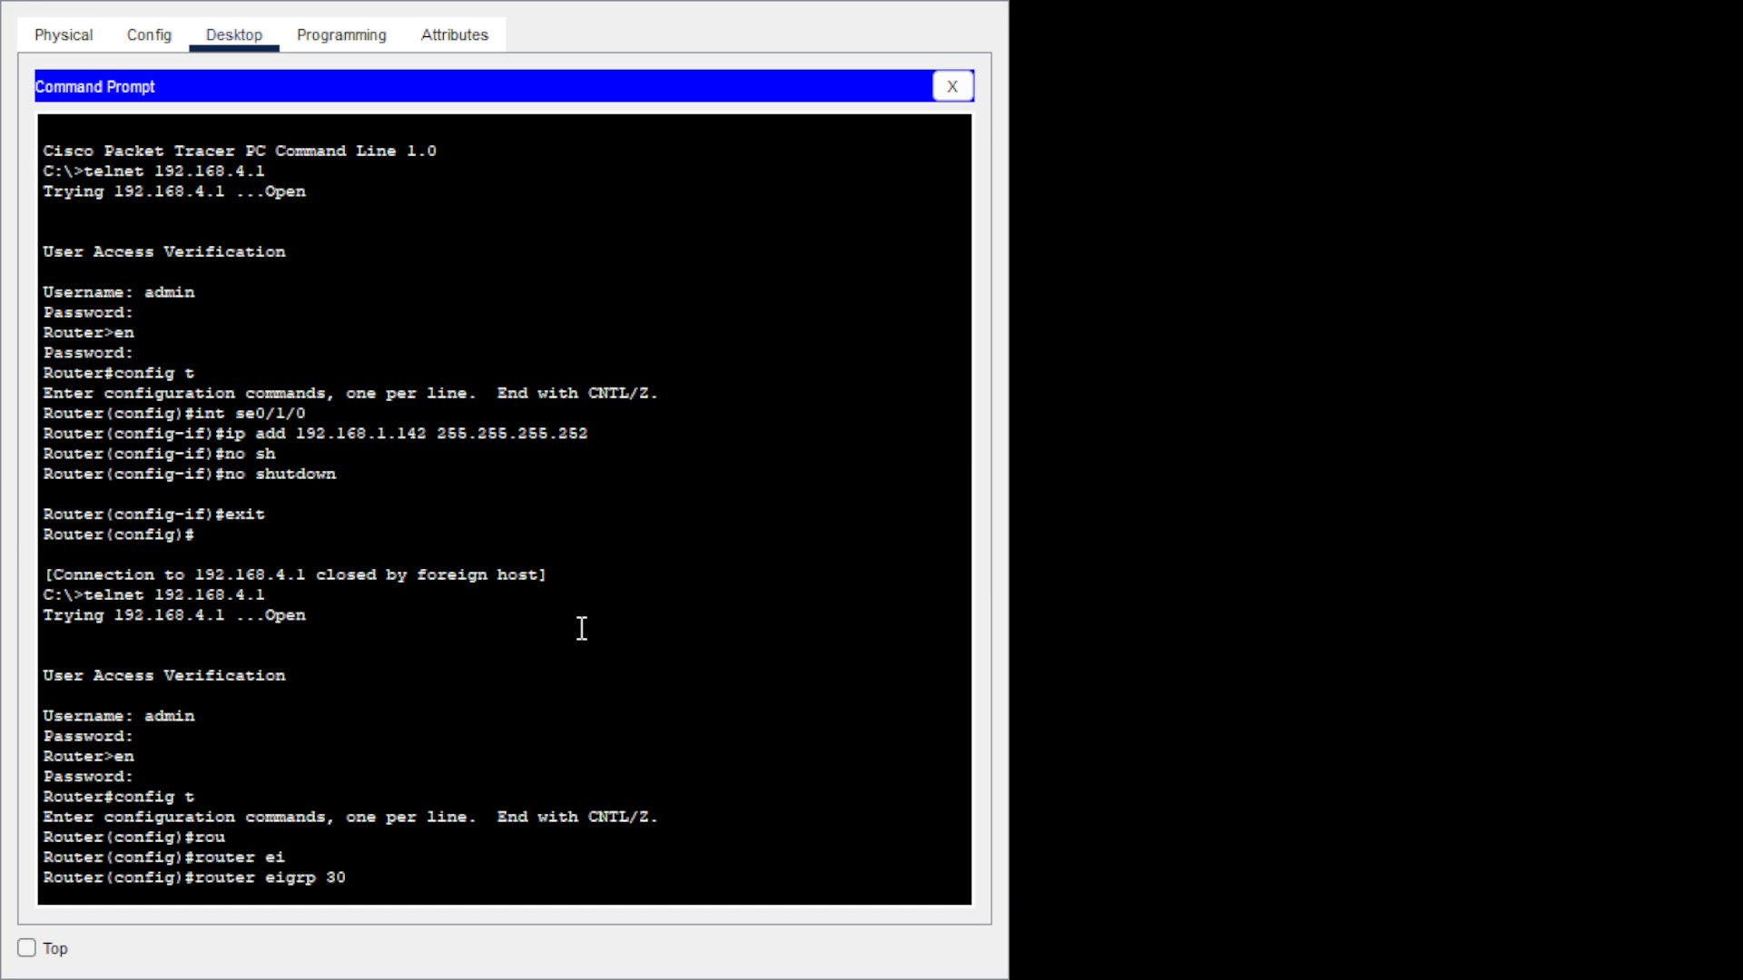
key("Return")
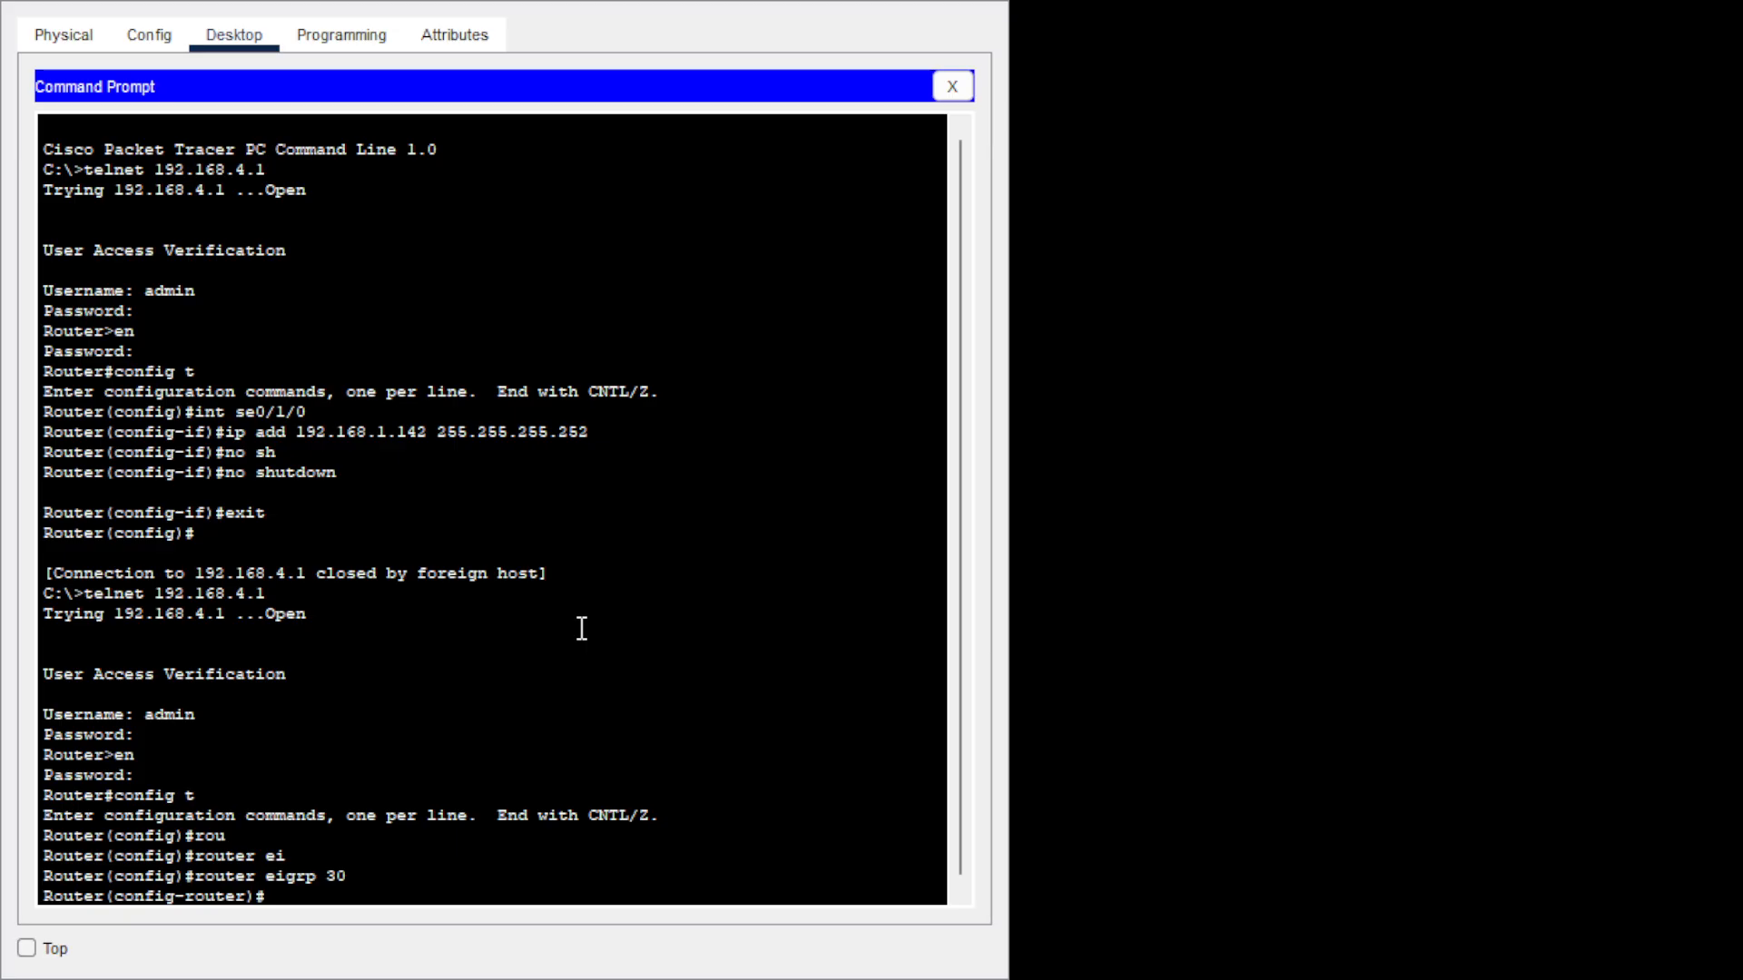
type("n")
type("et")
key("Tab")
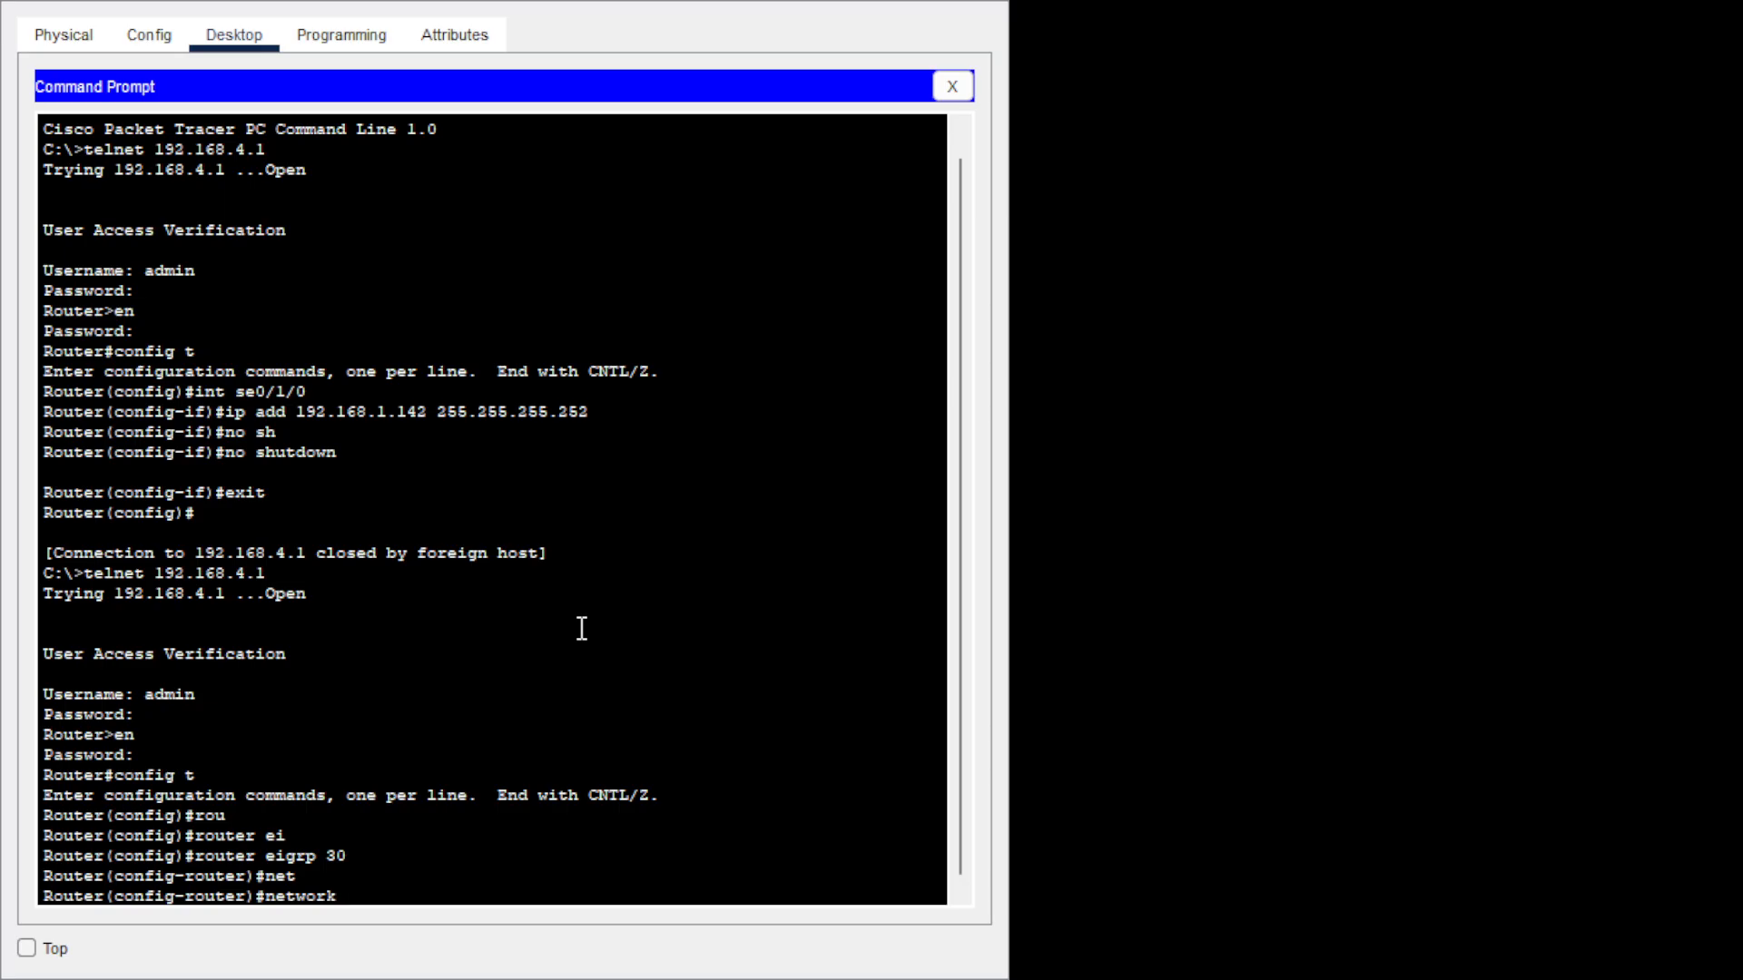
type("192.168.4.0 0.0.0.255")
key("Return")
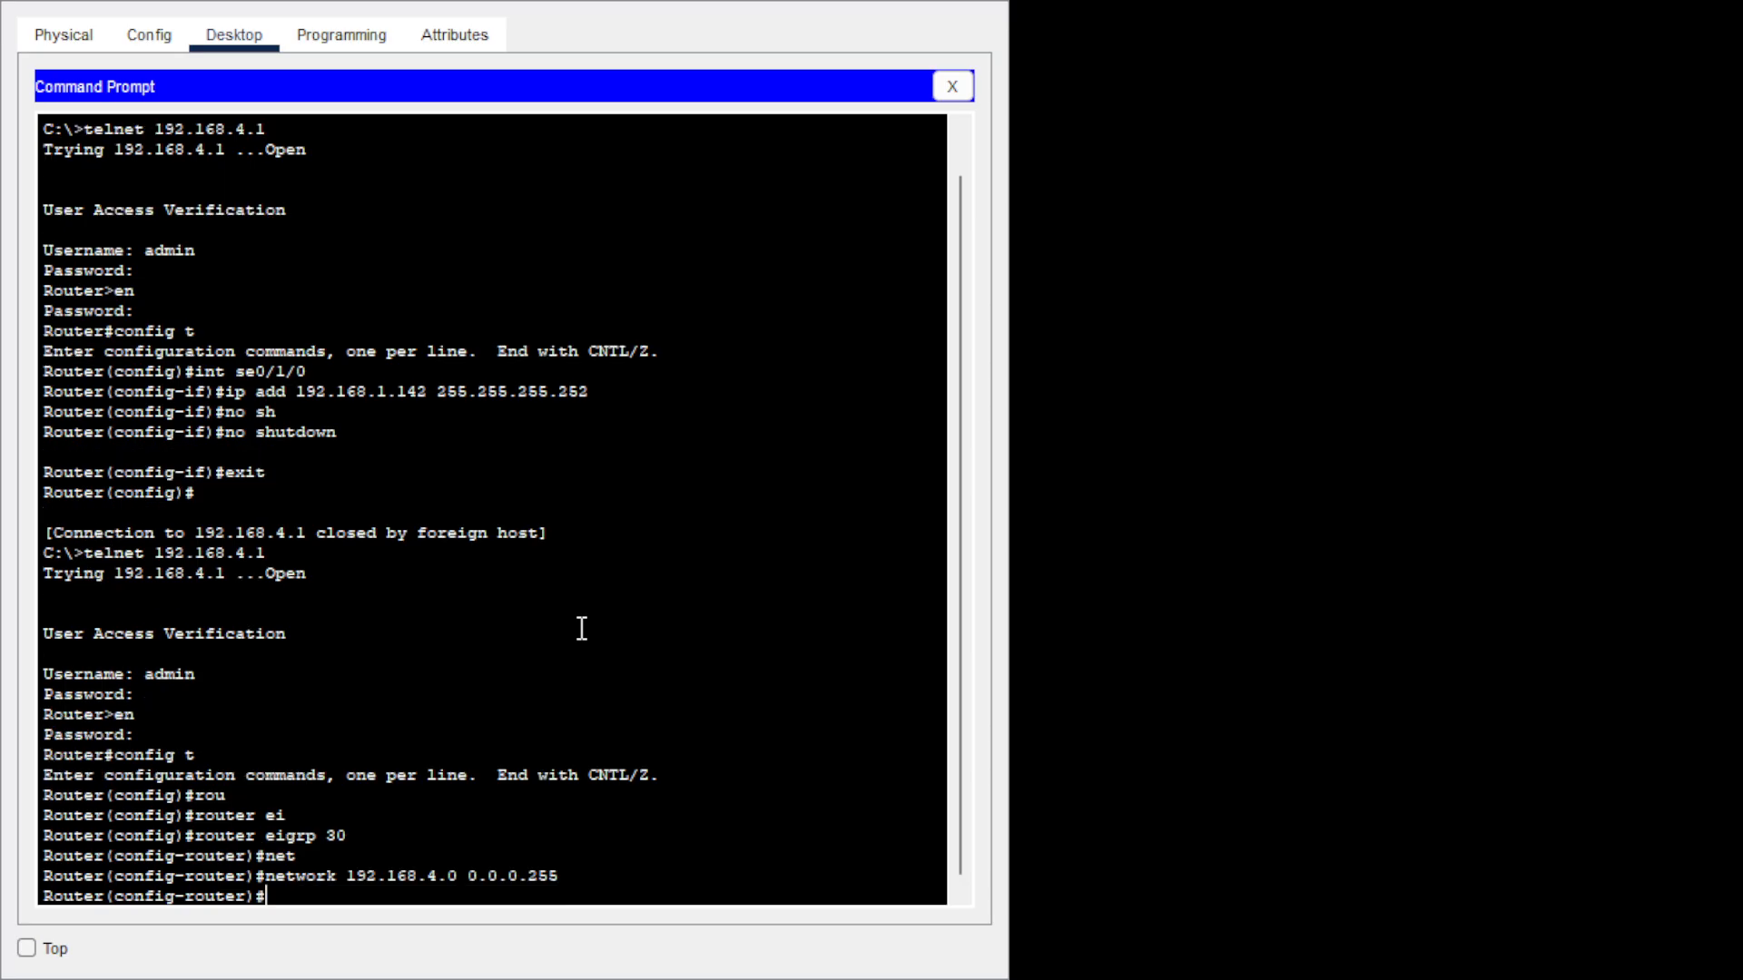
Add network 192.168.1.140 0.0.0.3, then exit to privileged mode.
key("Up")
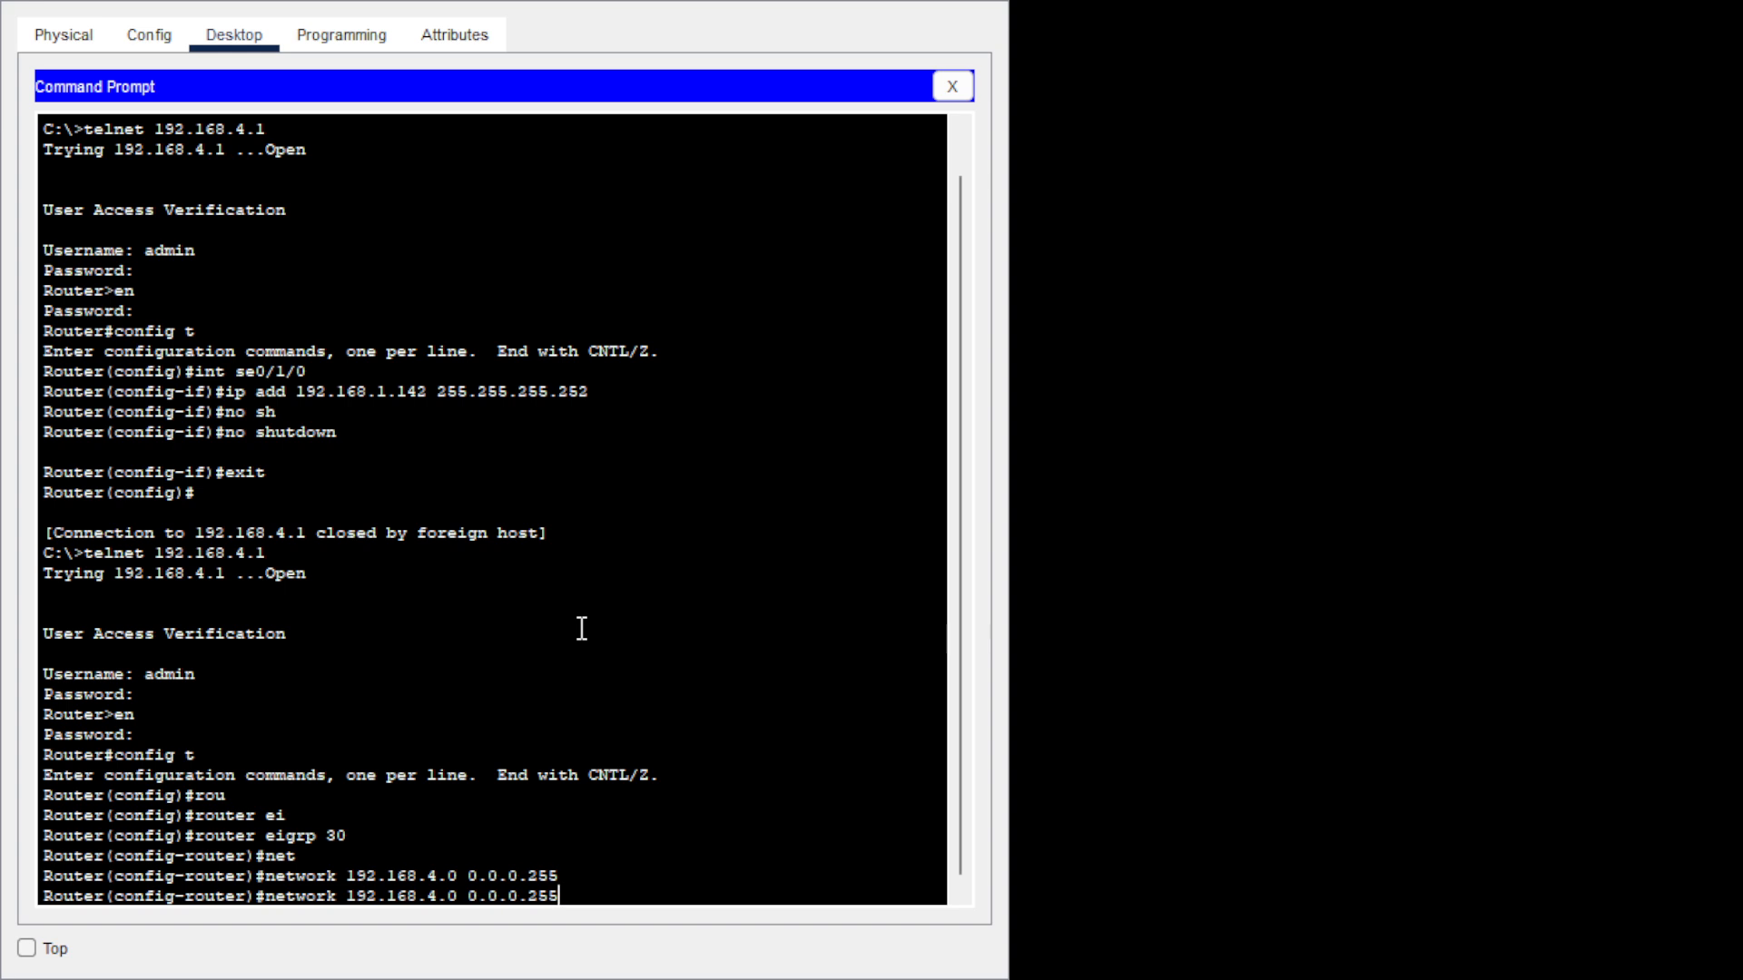
key("BackSpace")
key("BackSpace")
key("BackSpace")
key("BackSpace")
key("BackSpace")
key("BackSpace")
key("BackSpace")
key("BackSpace")
type("1.140")
type("0.0.")
type("3")
key("Return")
type("ex")
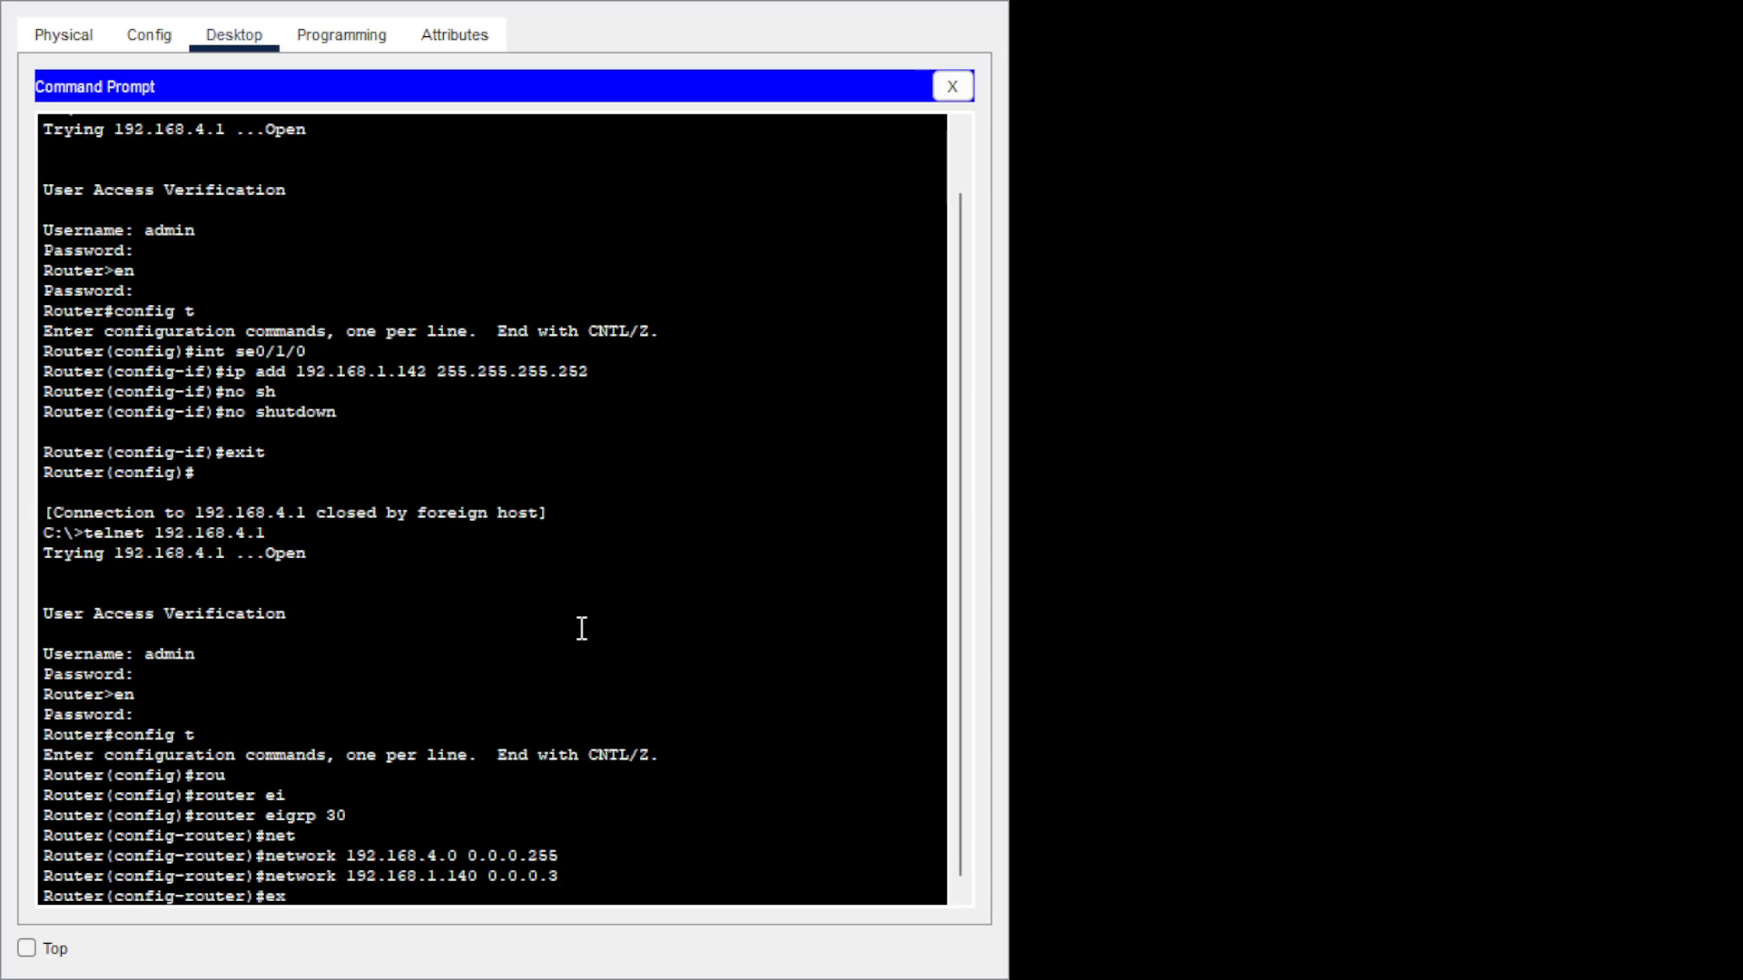
type("it")
key("Return")
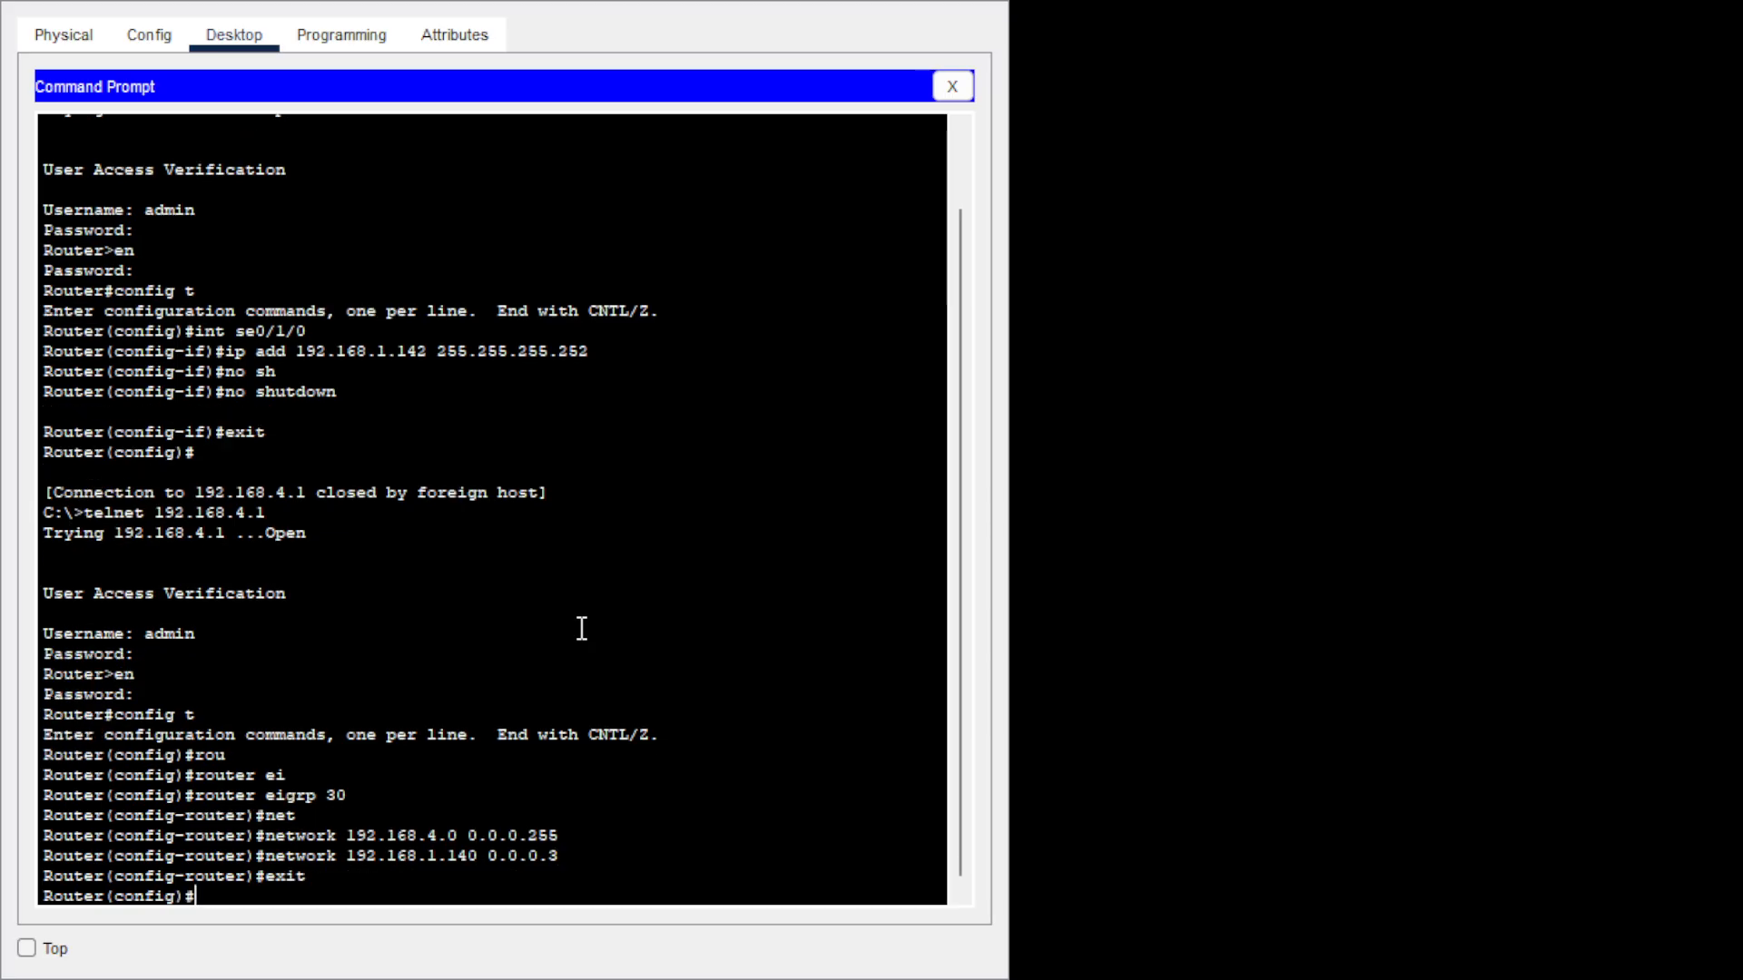
type("exit")
key("Return")
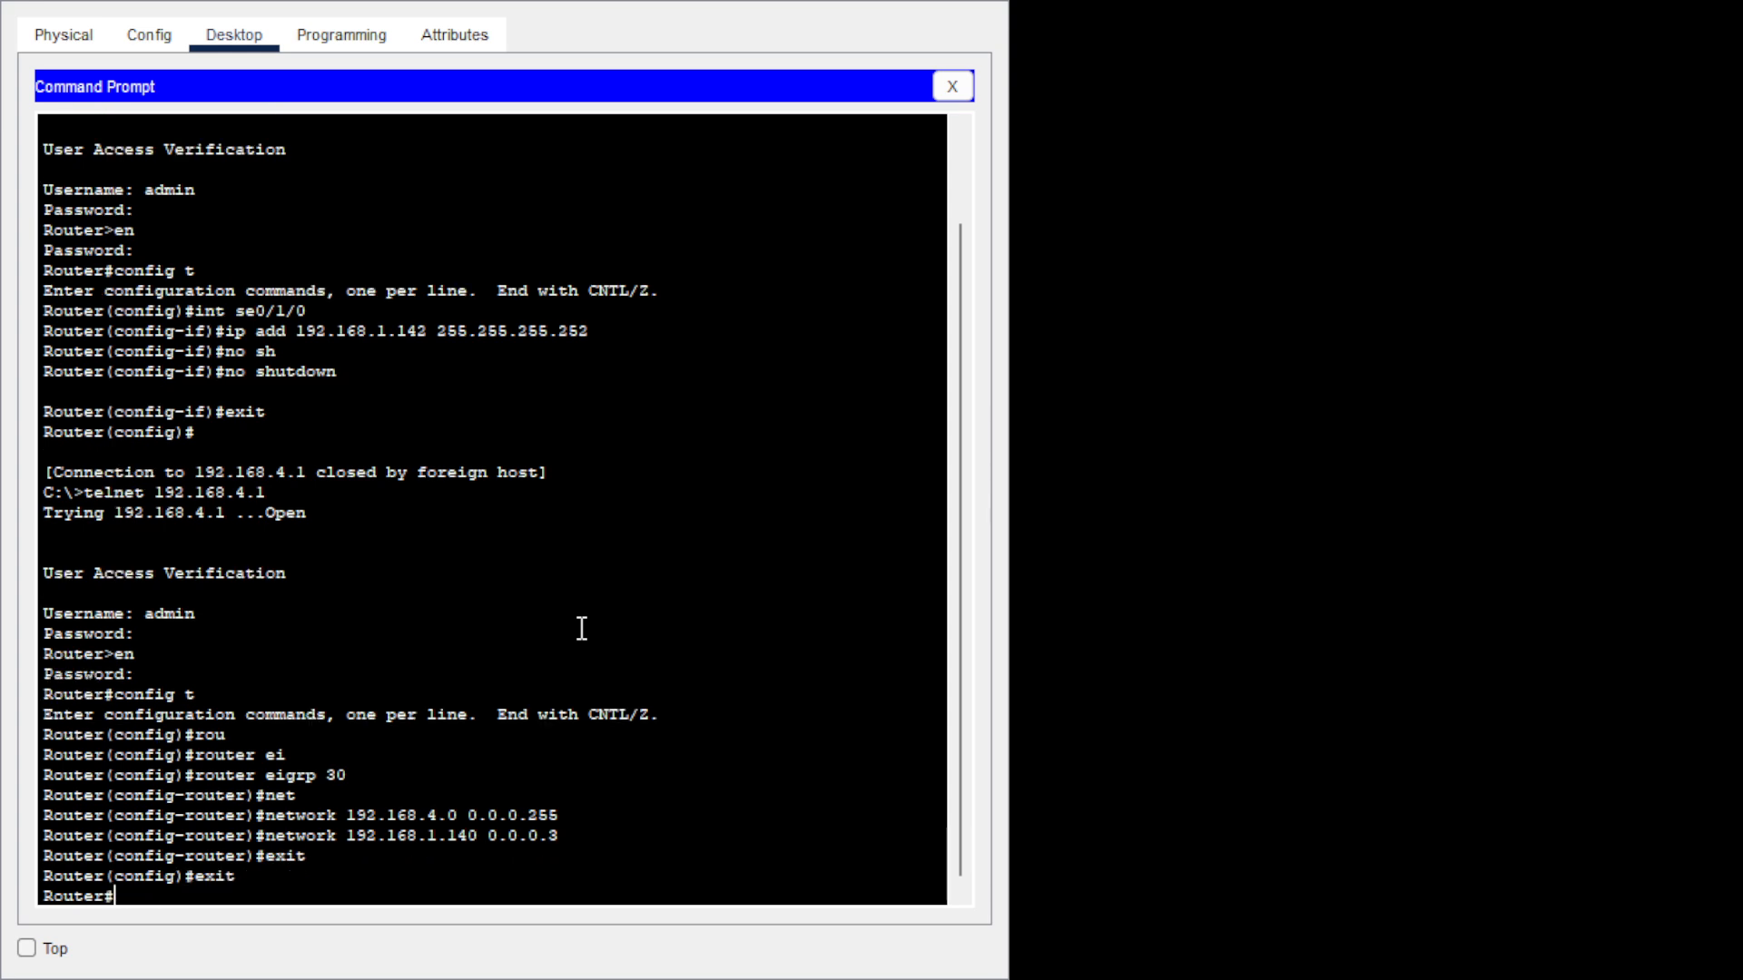
Show the EIGRP neighbor table with 'sh ip eigrp neighbors'.
type("sh ip ei")
key("Tab")
type("ne")
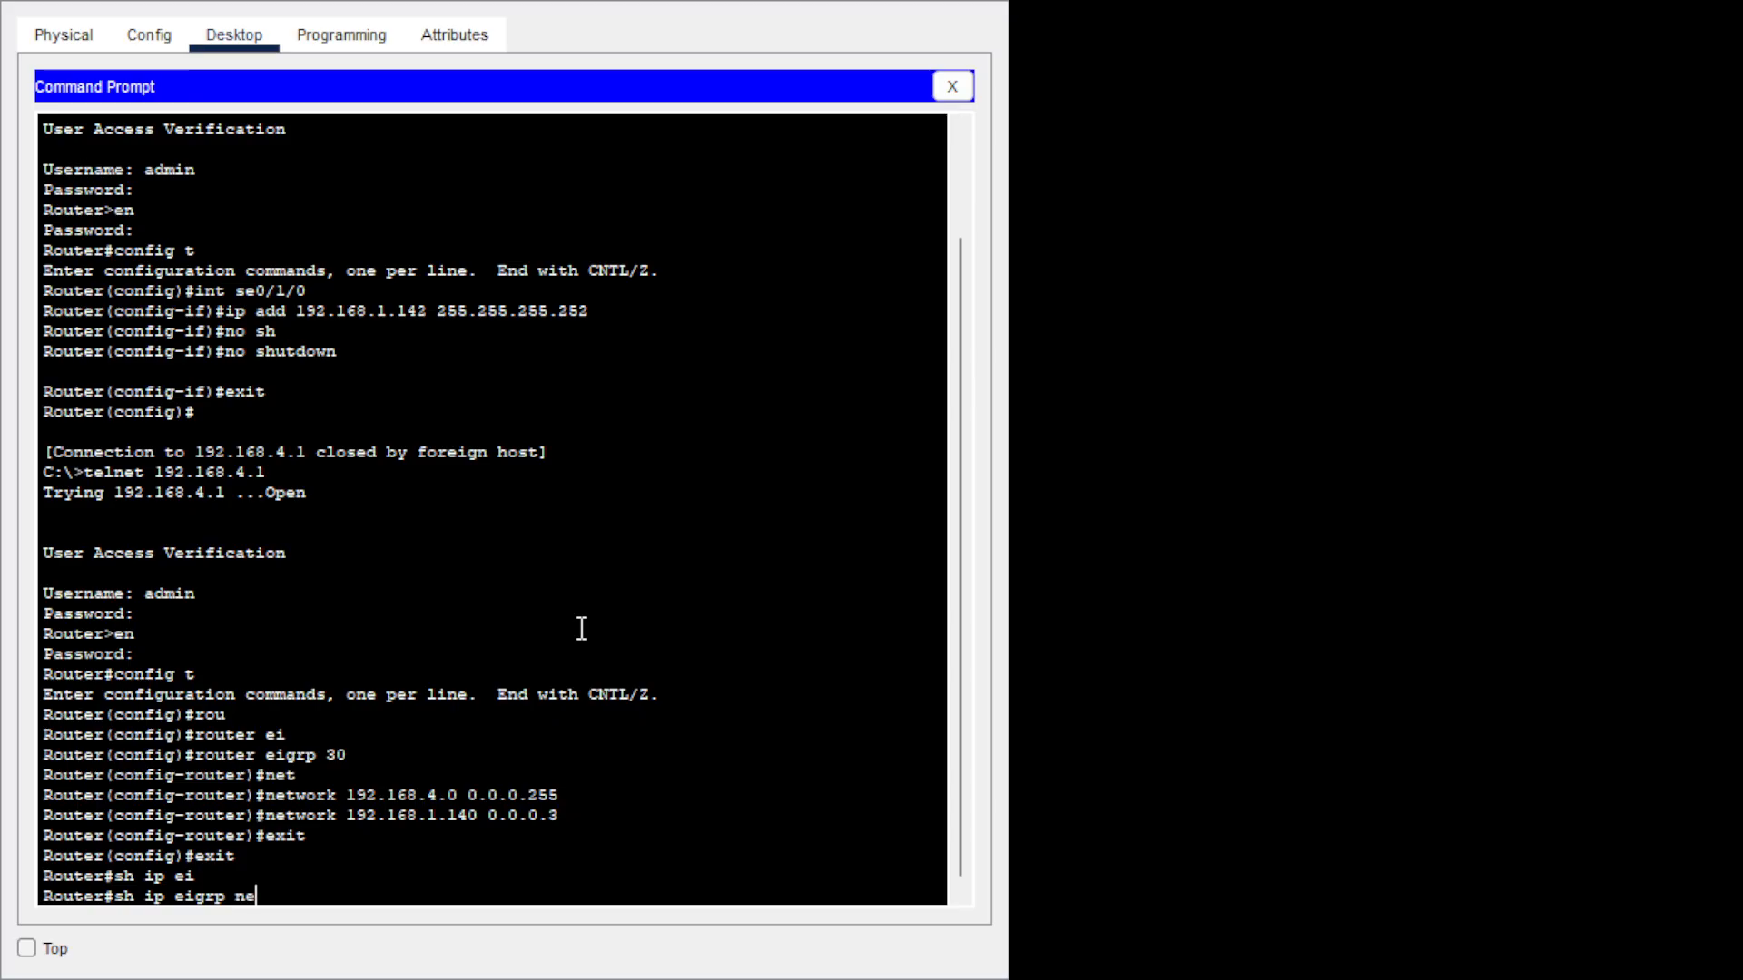
key("Tab")
key("Return")
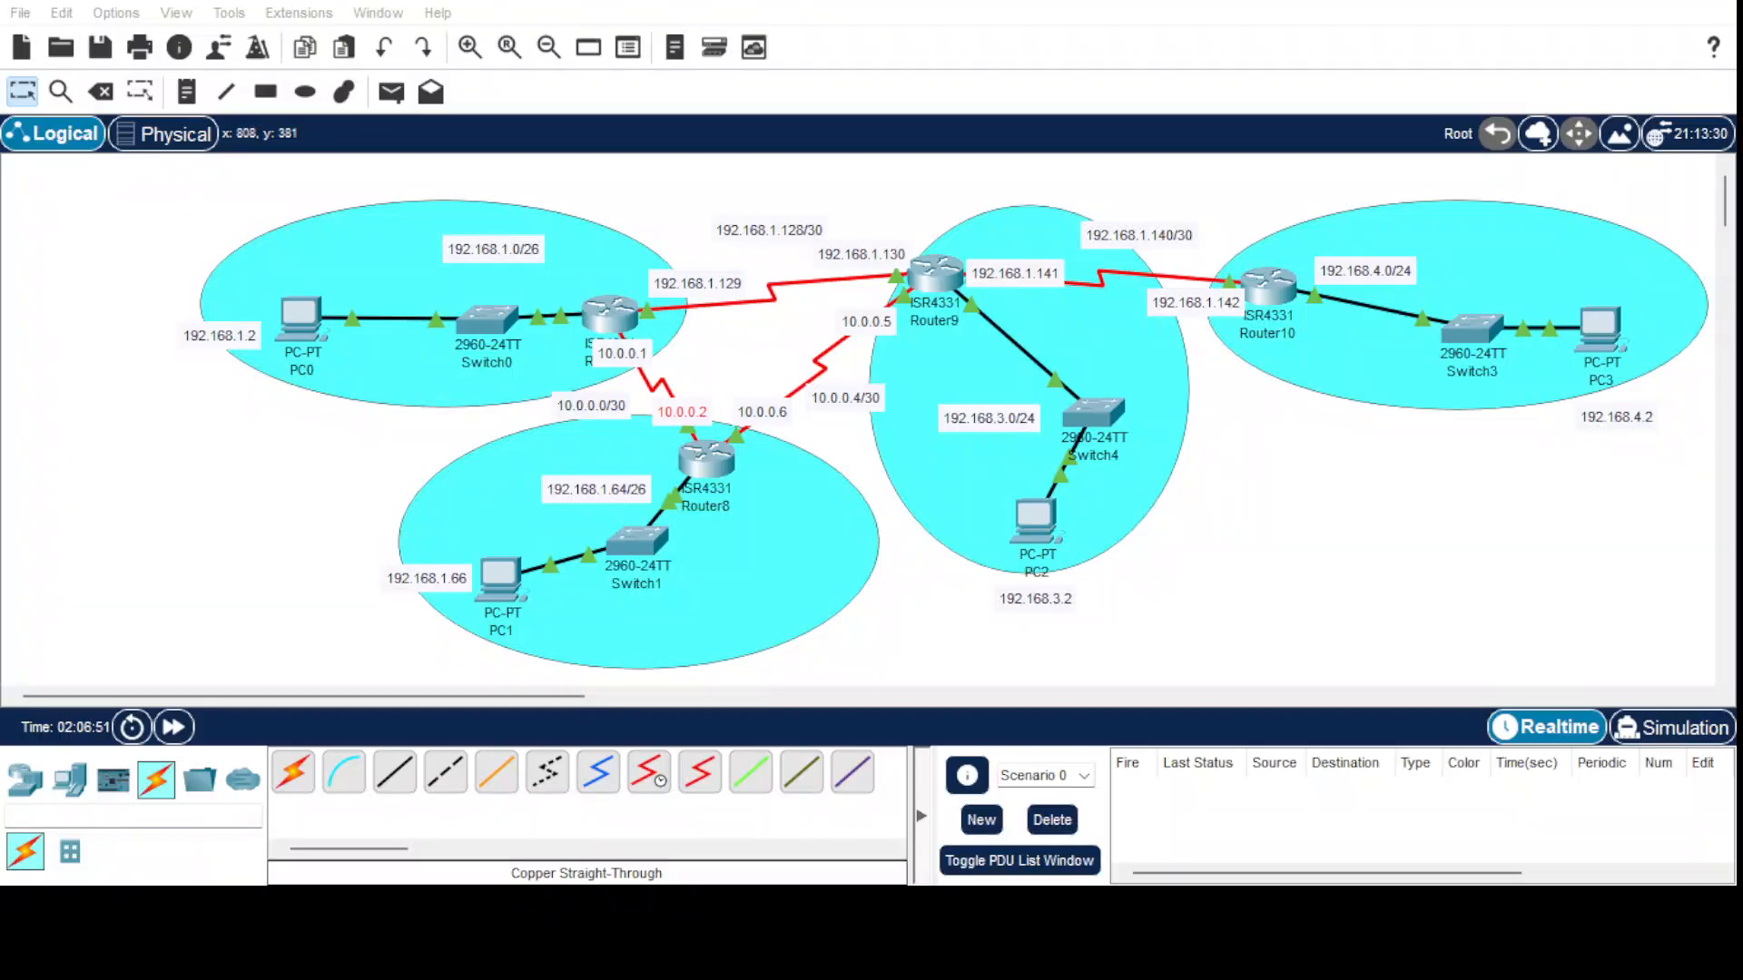
Return to the topology and check the Router–Router9 serial link label (192.168.1.130).
left_click(903, 734)
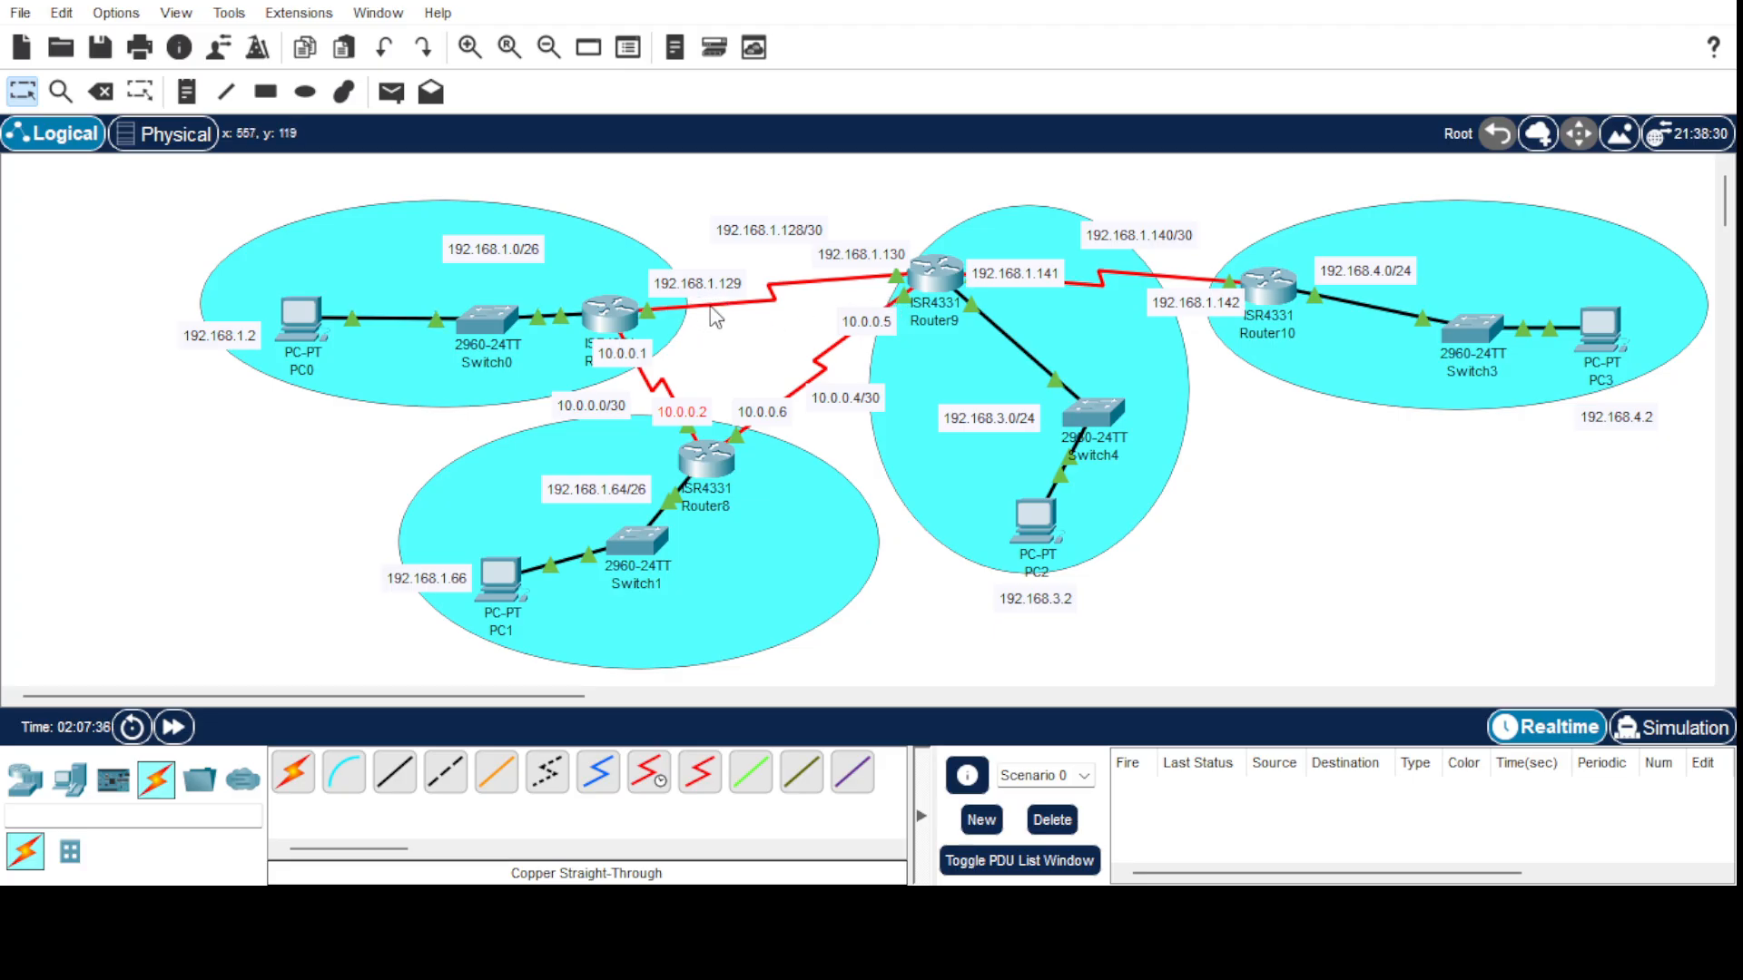
mouse_move(717, 317)
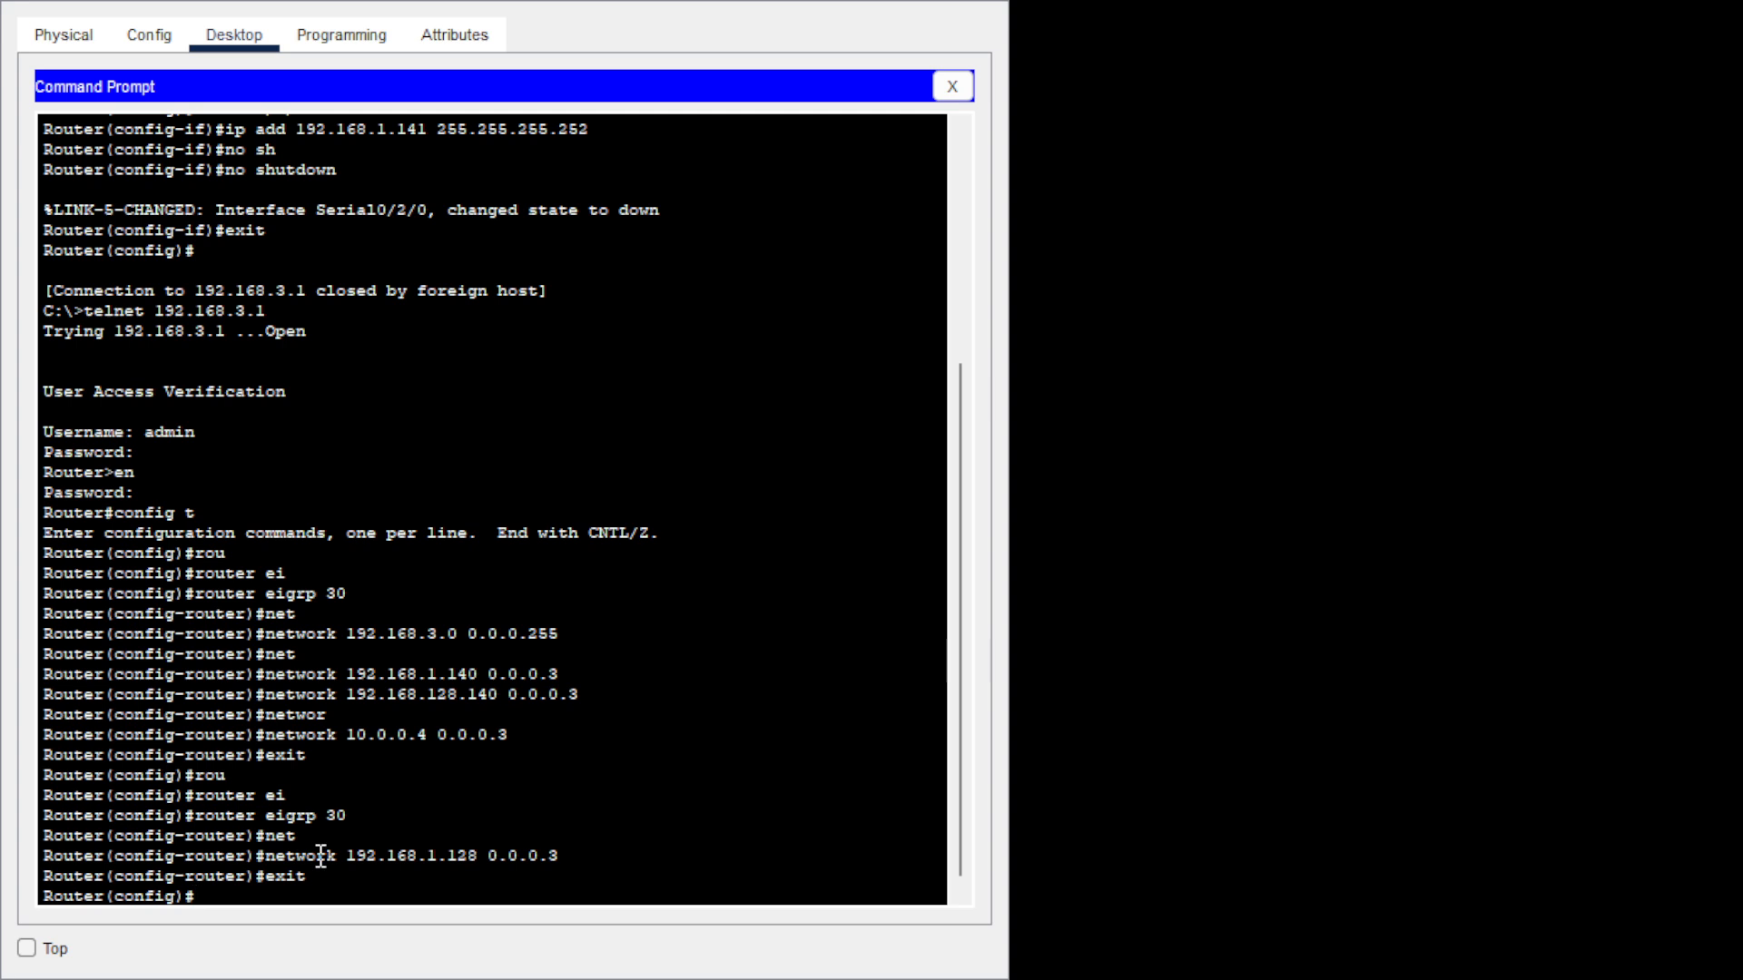
Exit configuration and list EIGRP neighbors 10.0.0.6, 192.168.1.129 and 192.168.1.142.
type("exit")
key("Return")
type("sh")
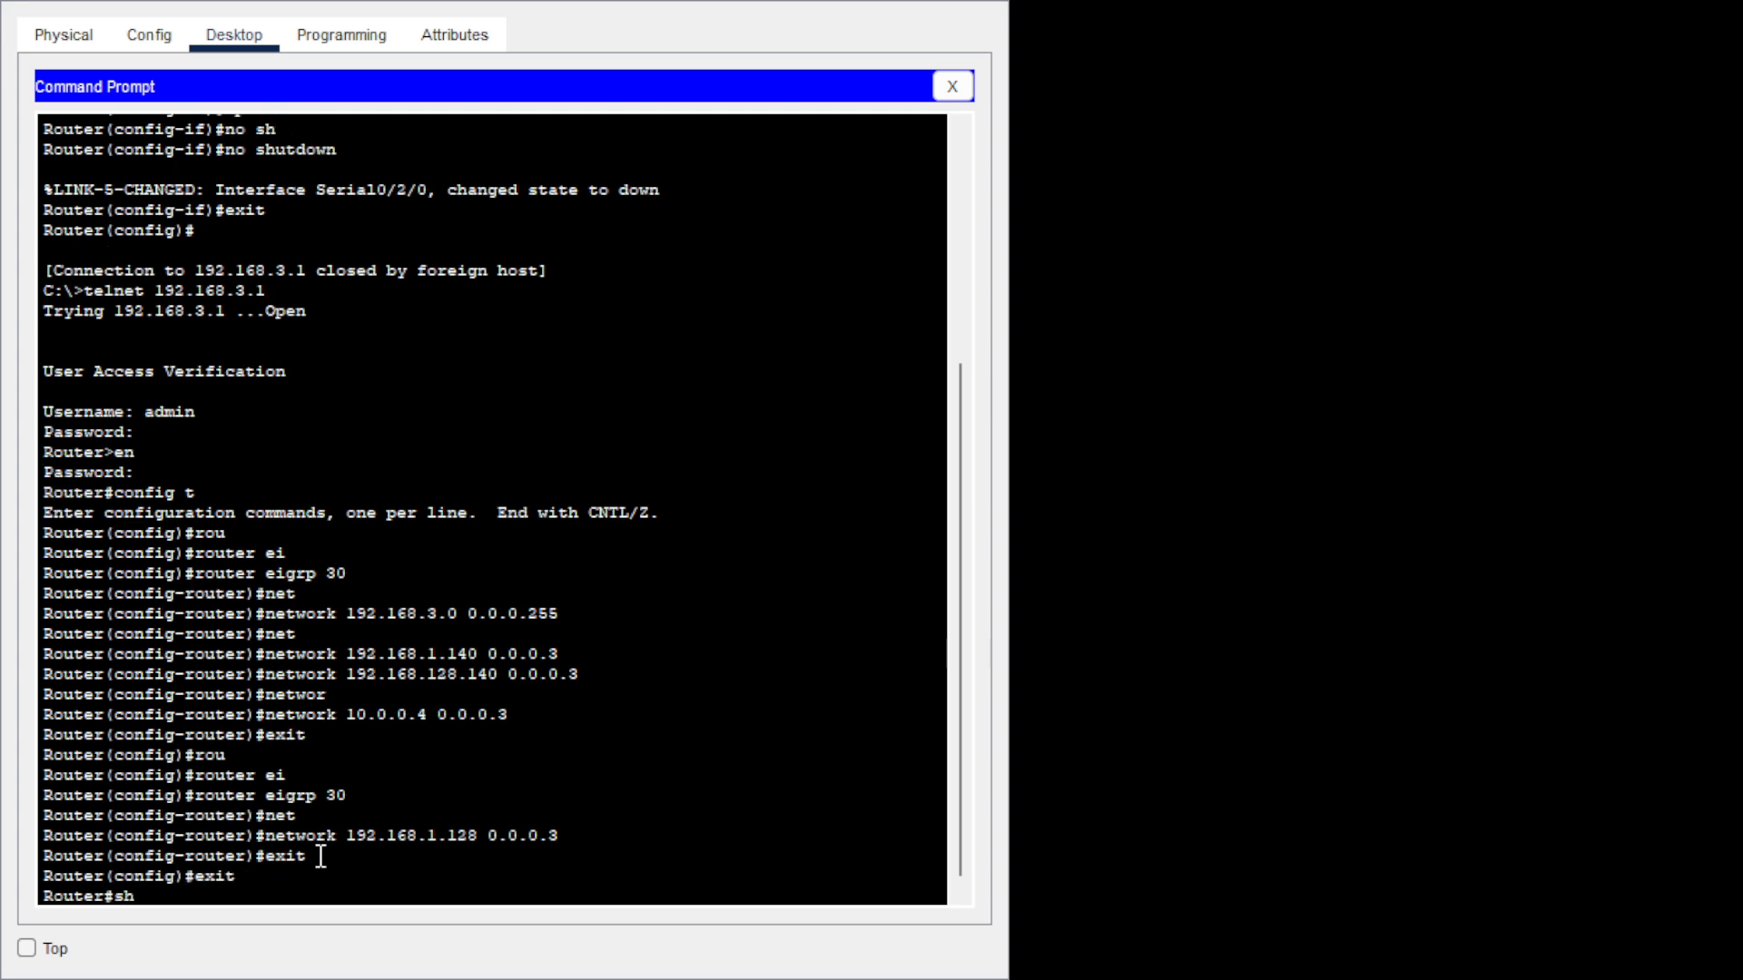
type(" ip ei")
key("Tab")
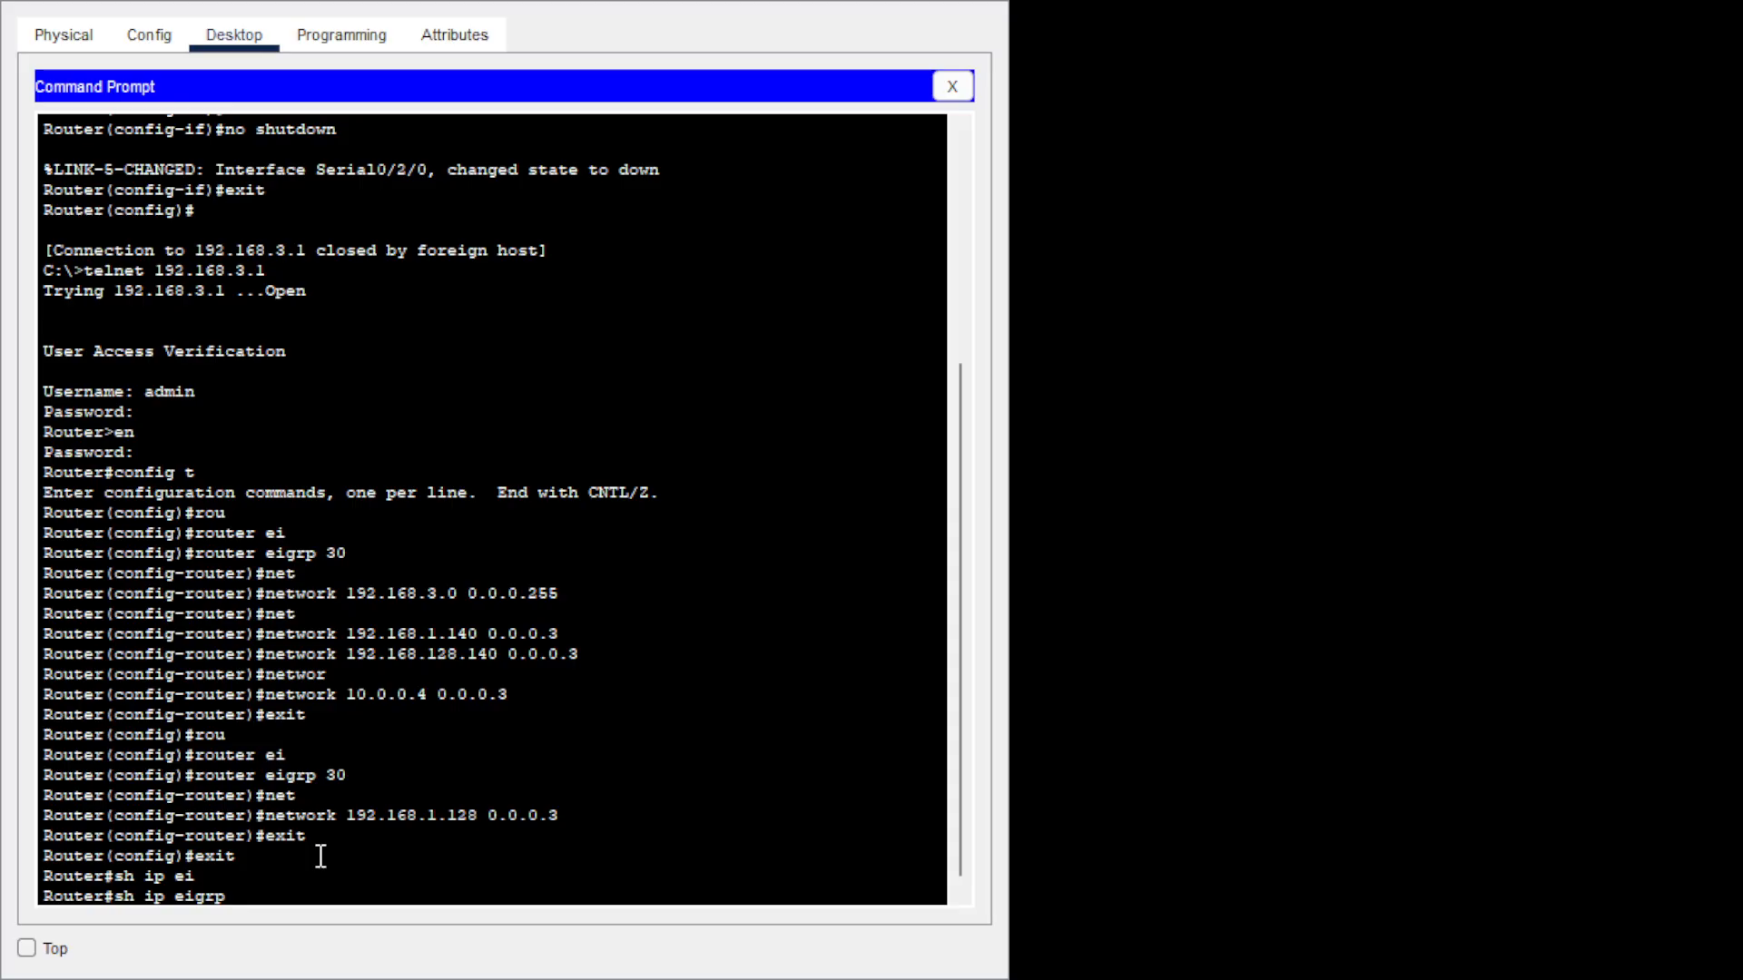
type("ne")
key("Tab")
key("Return")
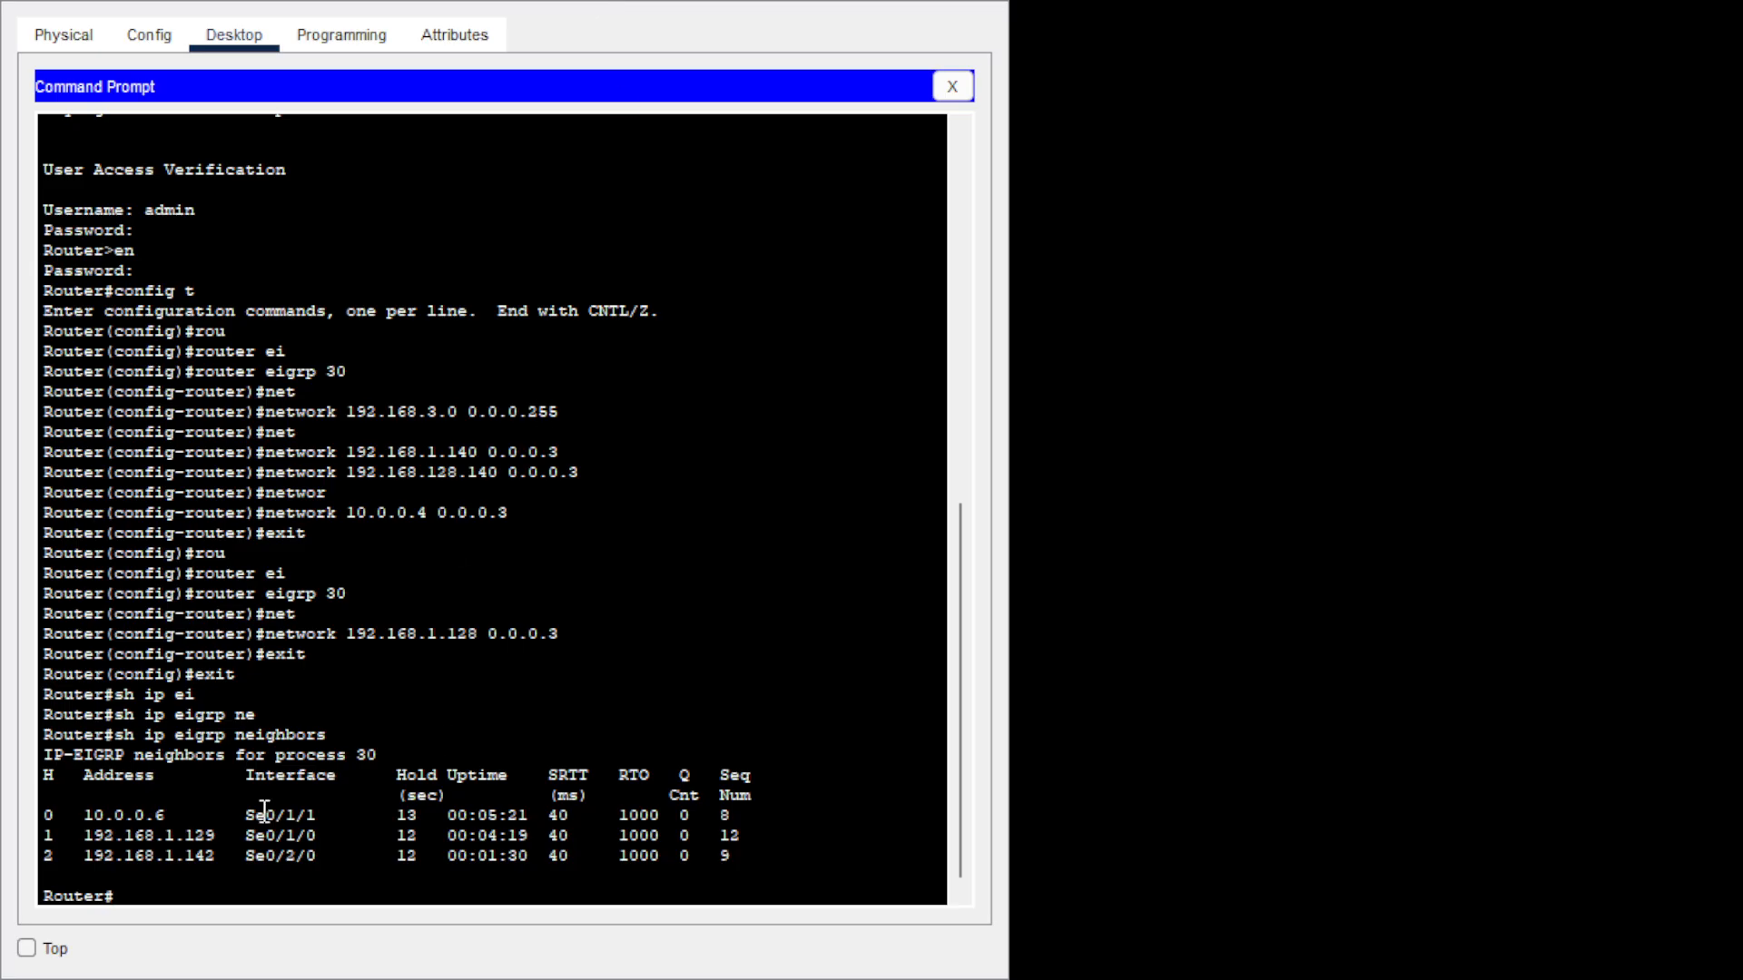
type("sh ip ei")
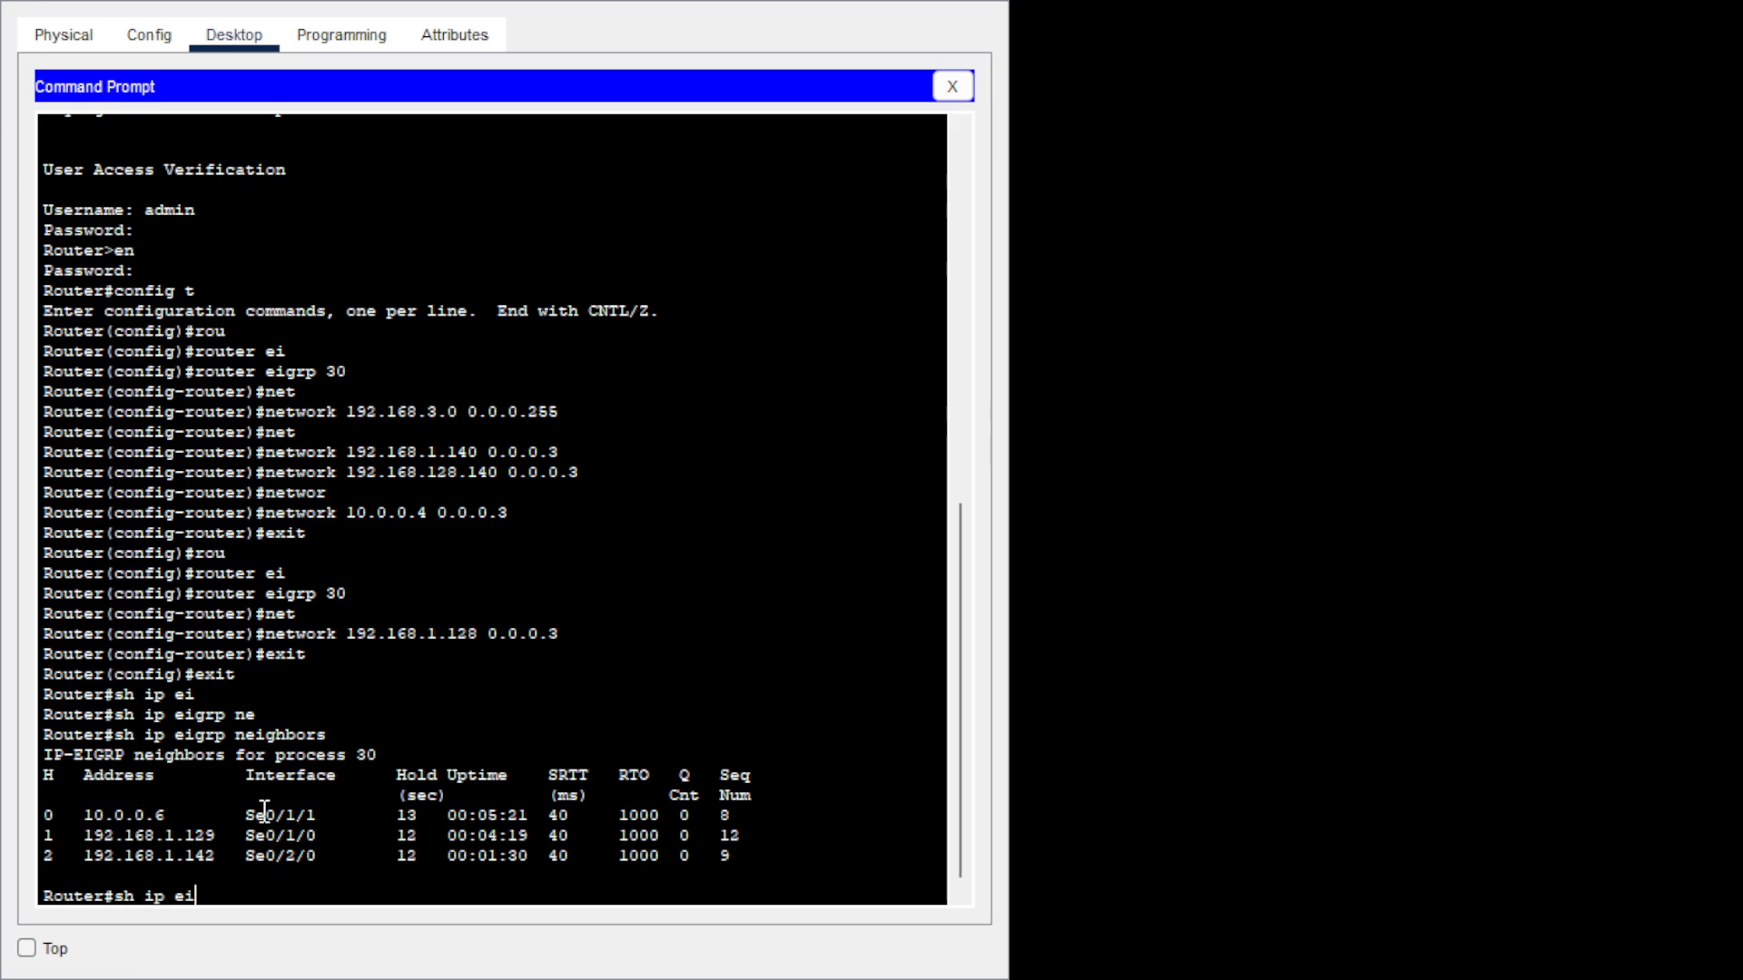
Display the full EIGRP AS 30 topology table with 'sh ip eigrp topology', paging past --More--.
key("Tab")
type("to")
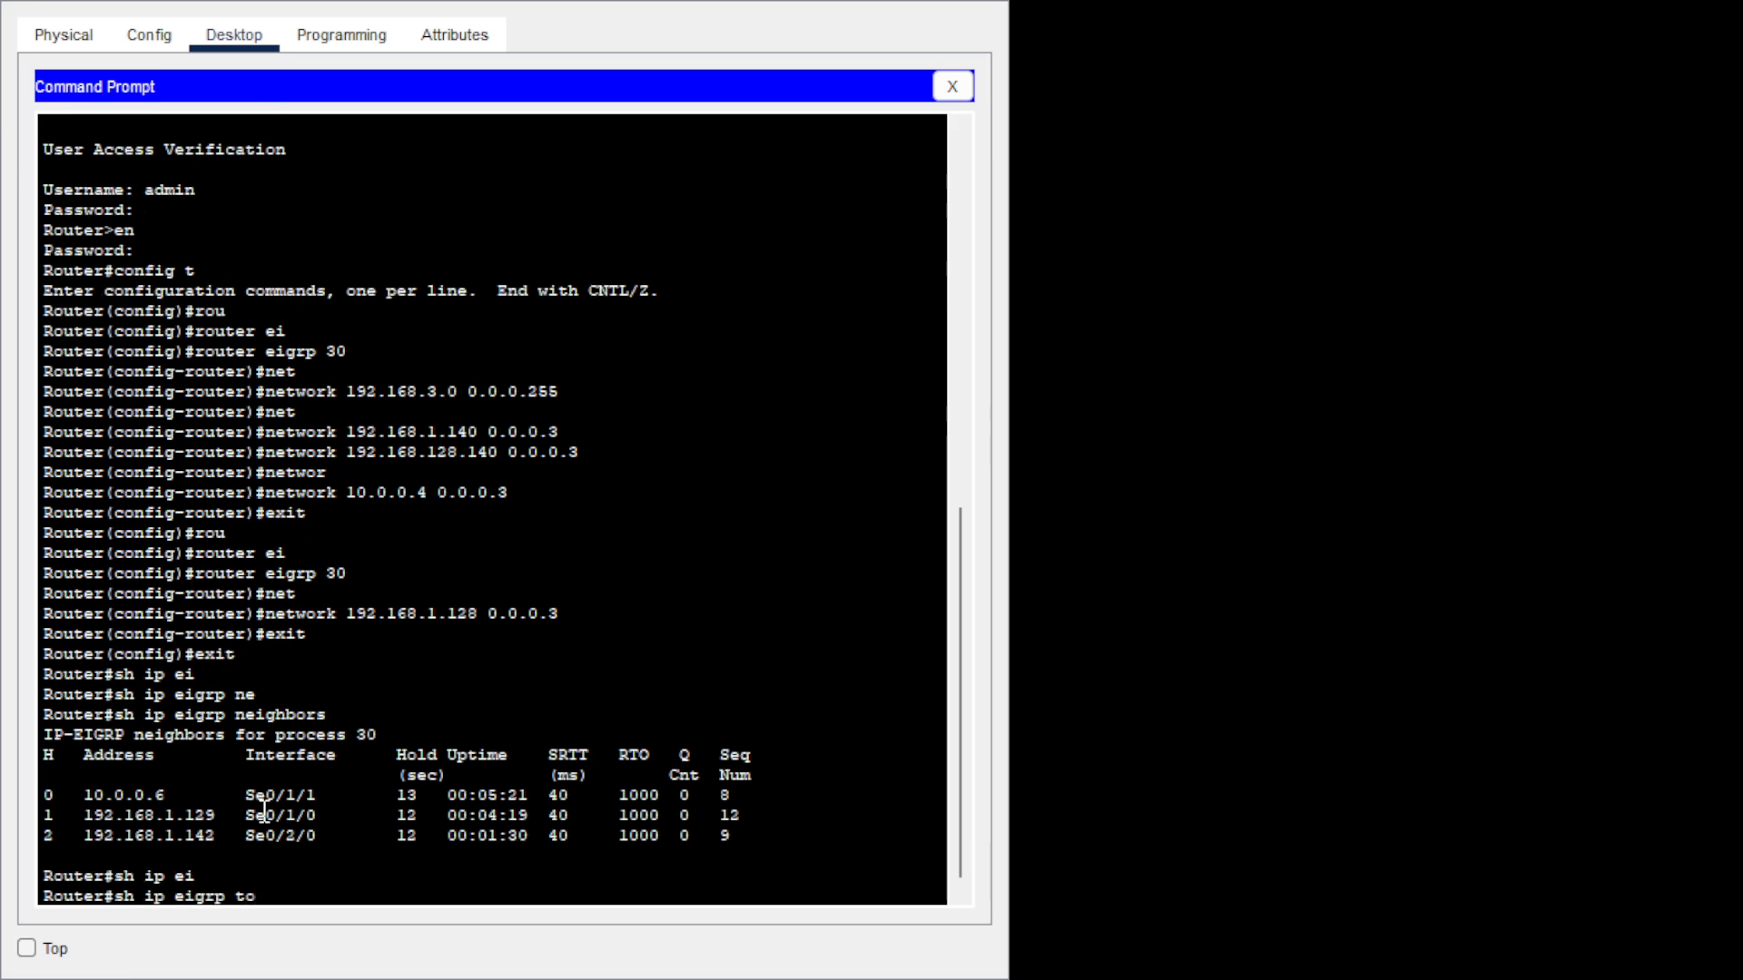
key("Tab")
key("Return")
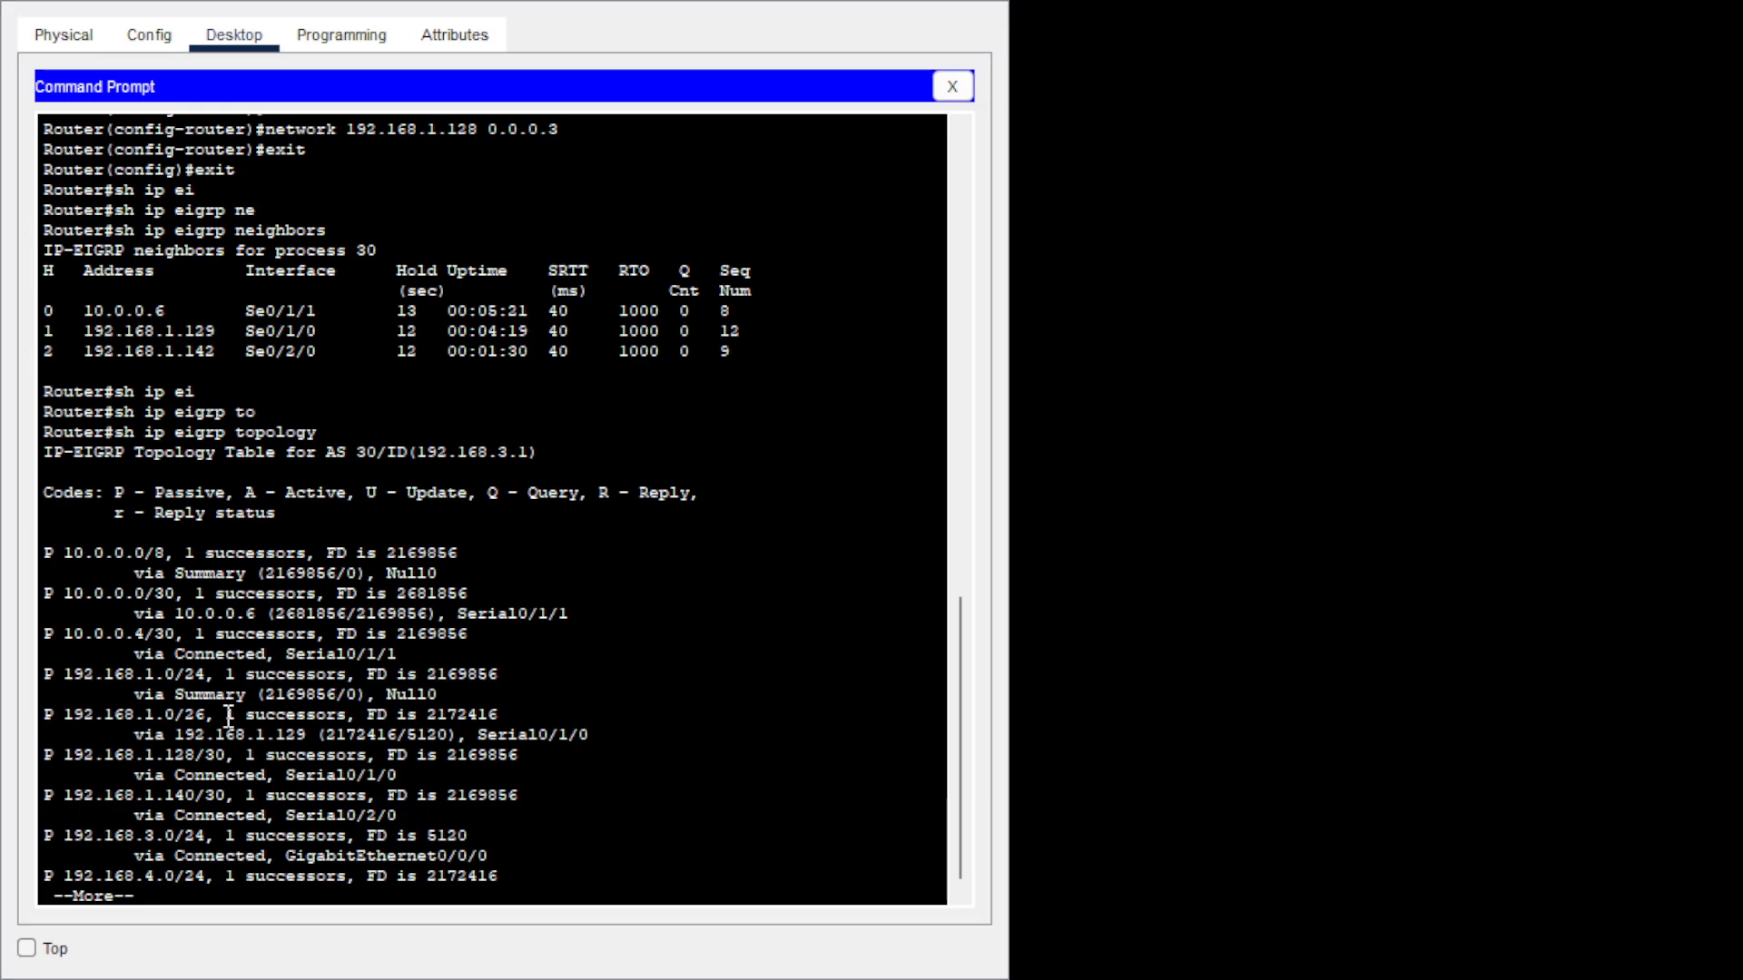
key("Return")
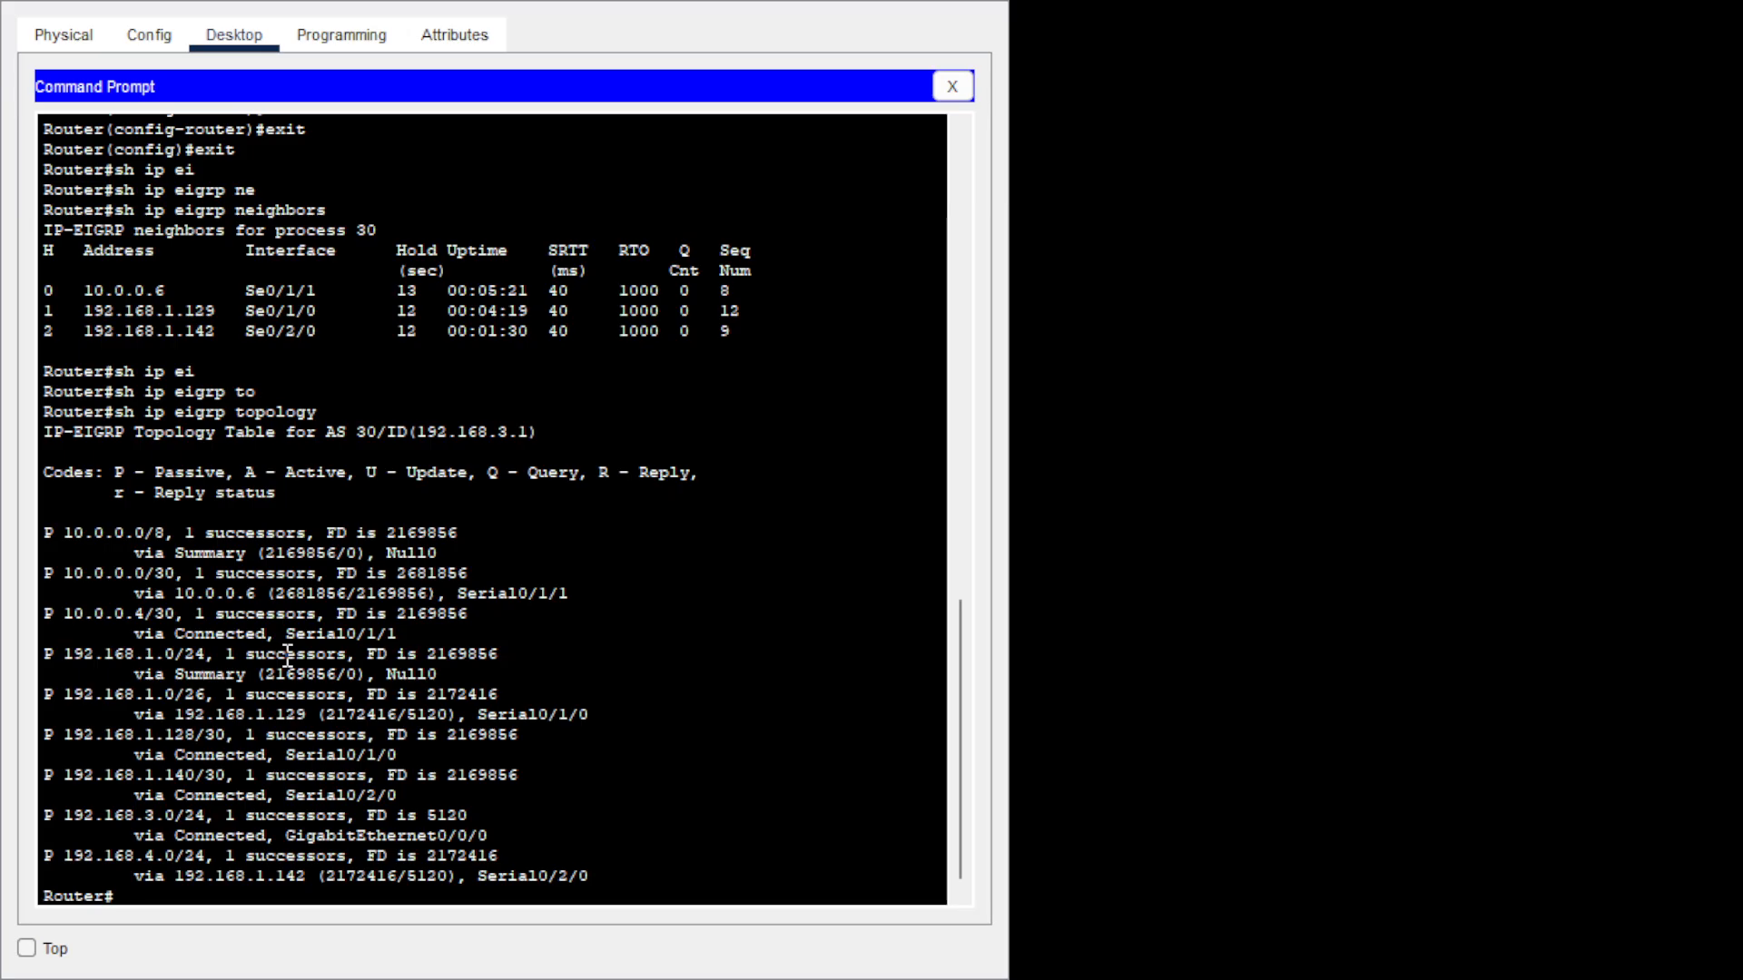
Rerun show ip eigrp neighbors and show ip eigrp topology to refresh both tables.
key("Up")
key("Up")
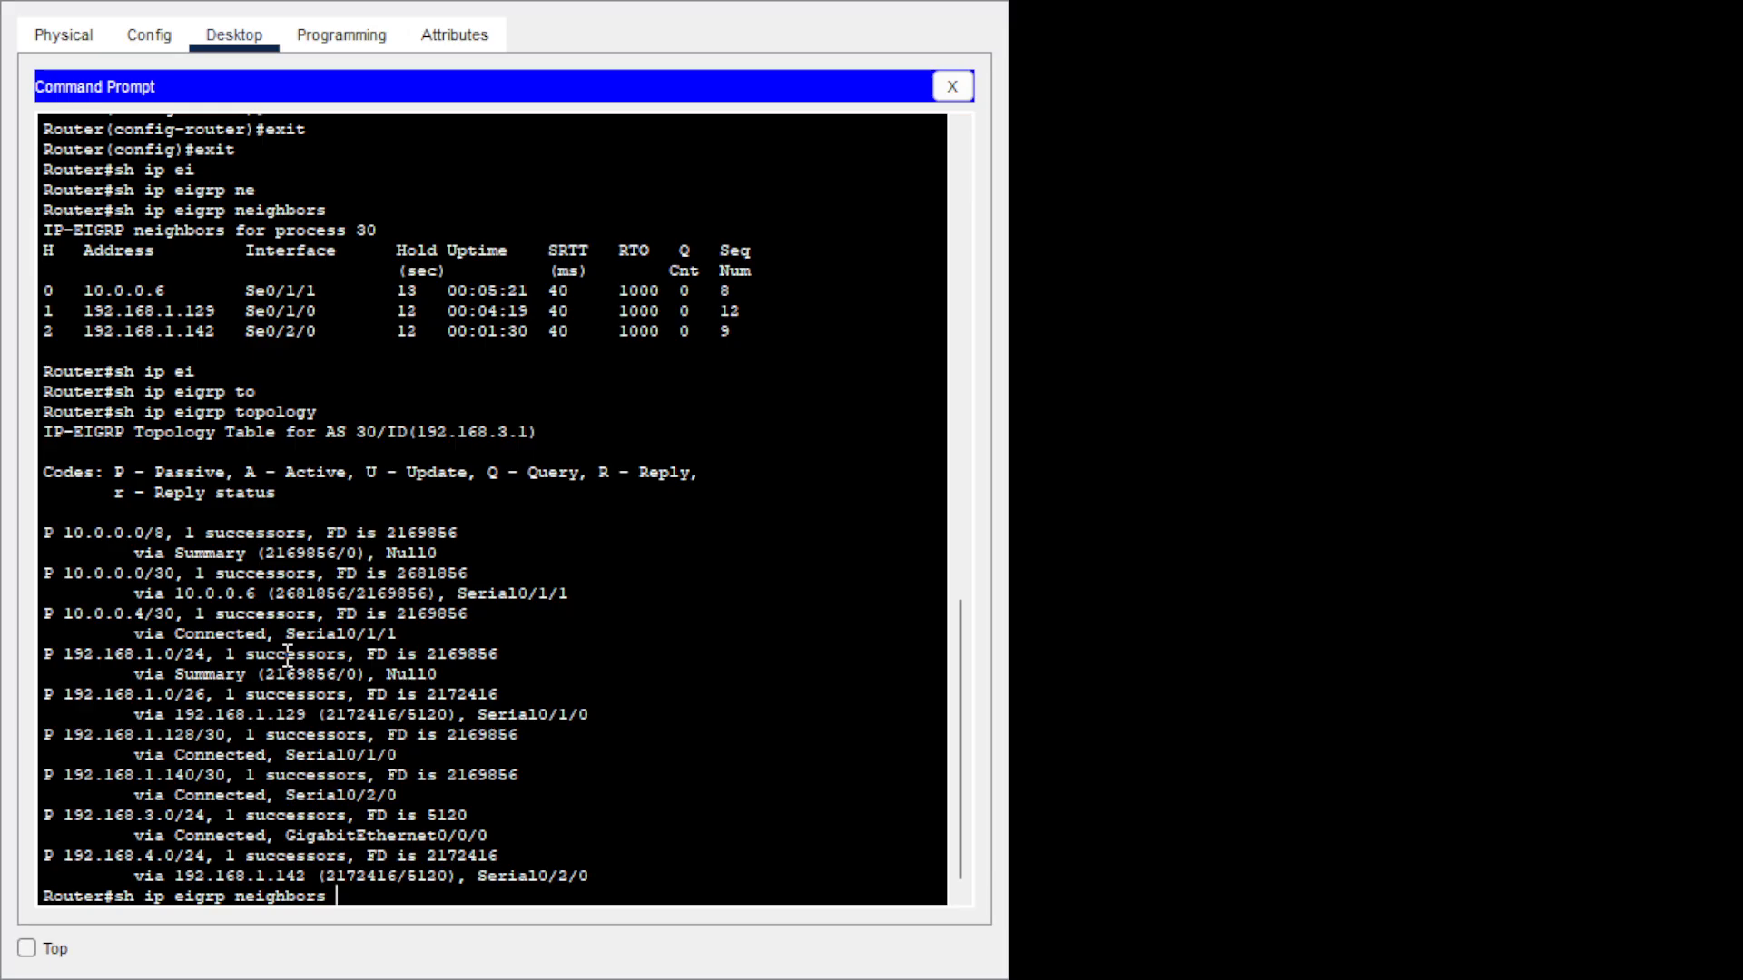
key("Return")
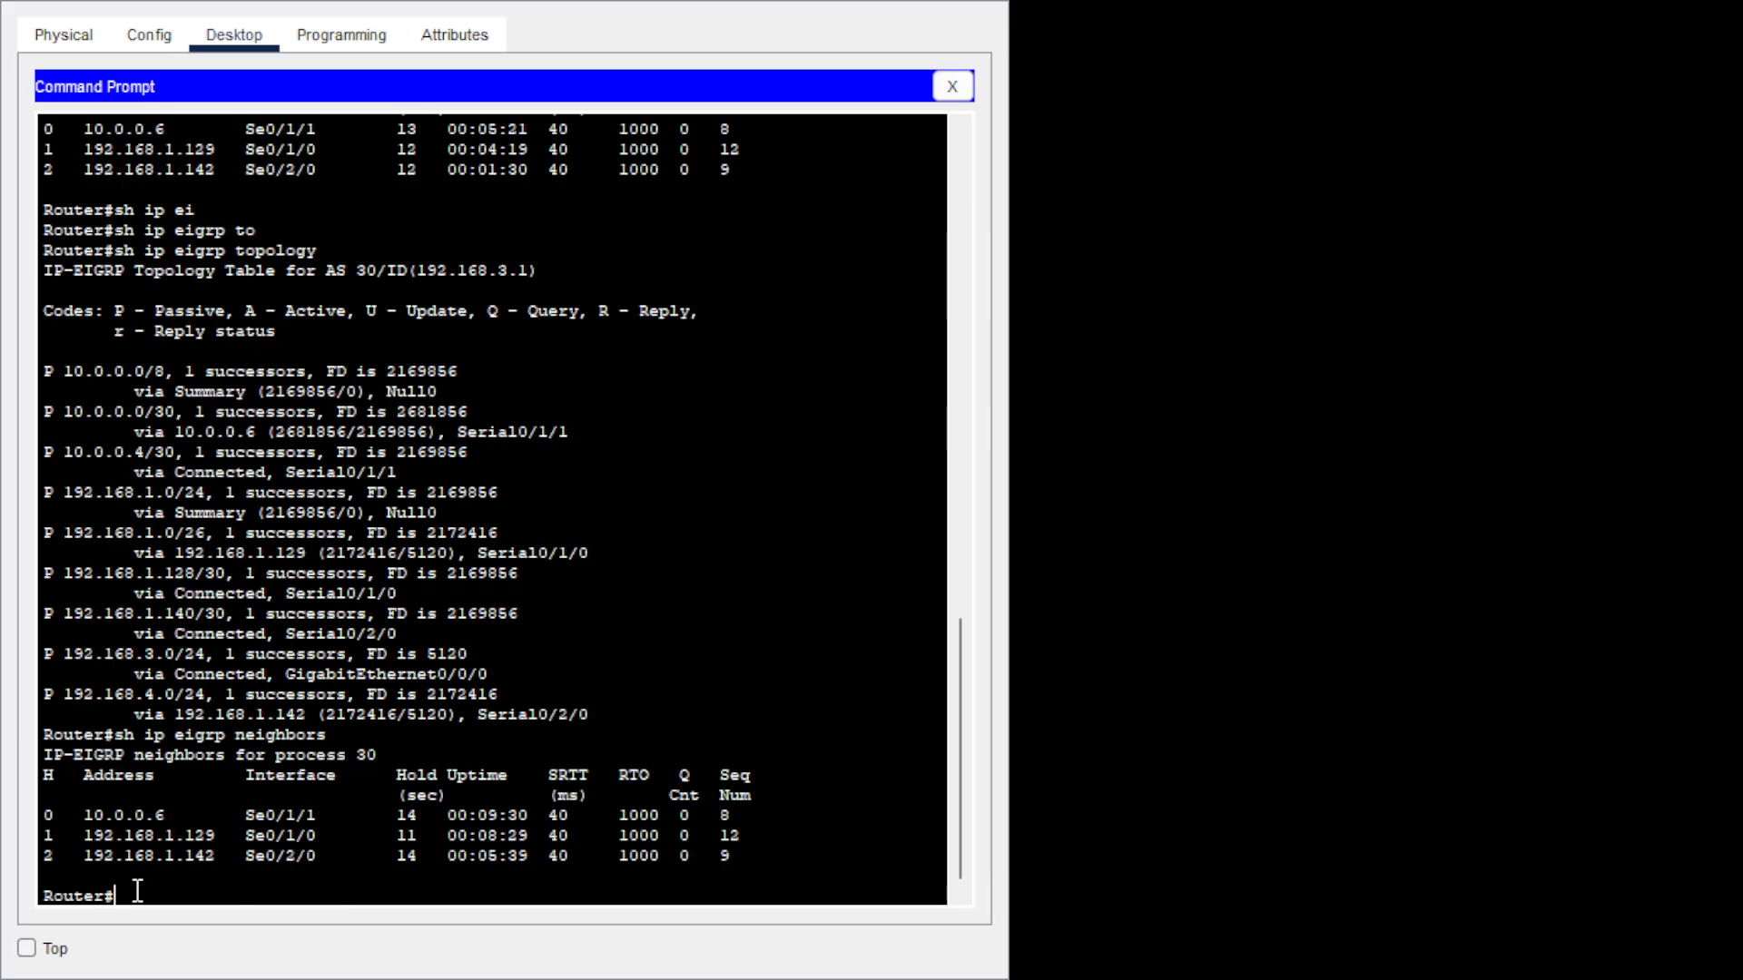
key("Up")
key("Up")
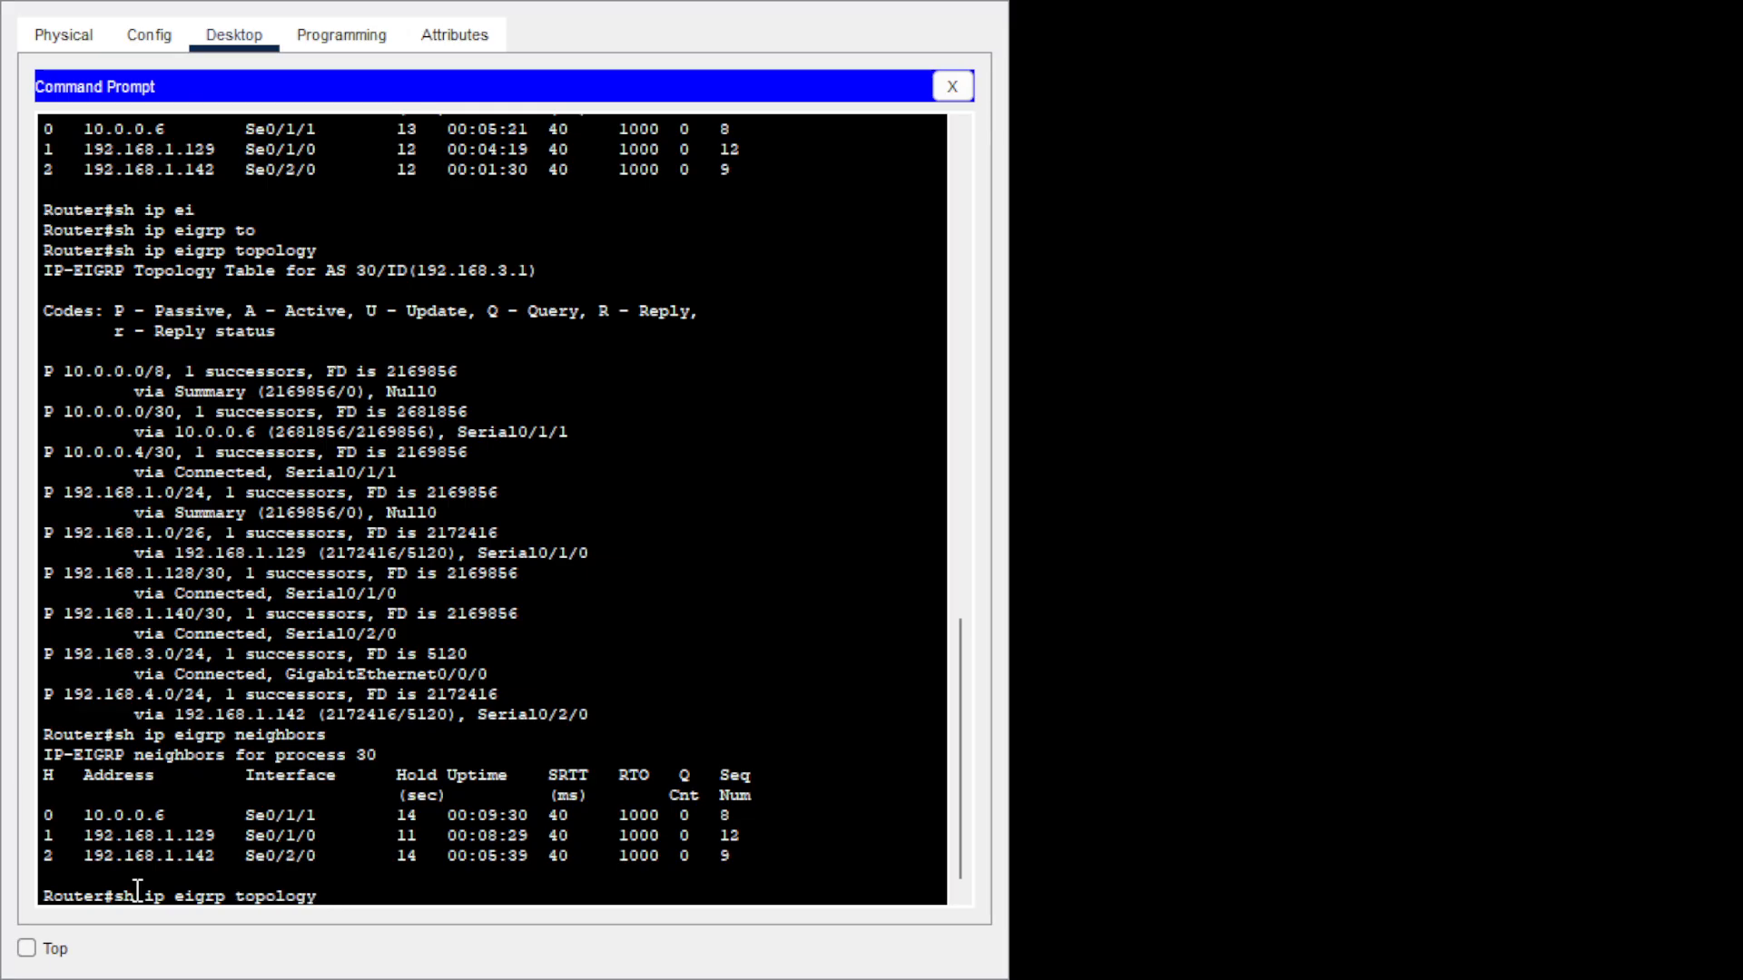
key("Return")
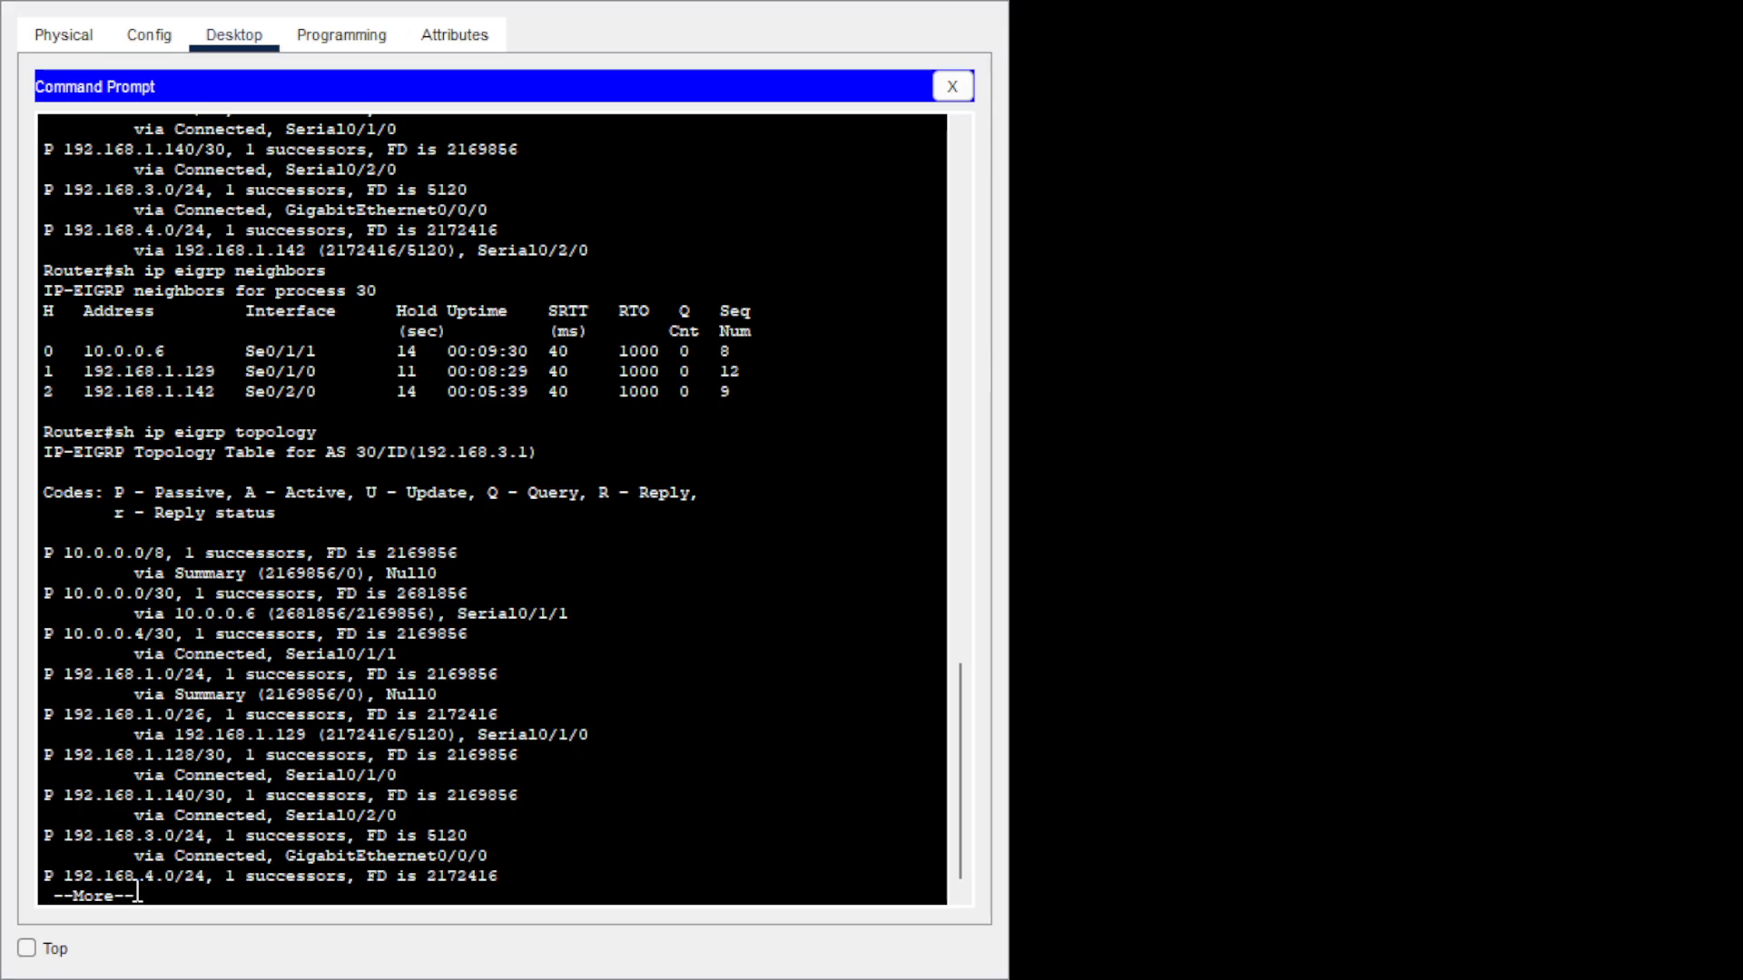
key("space")
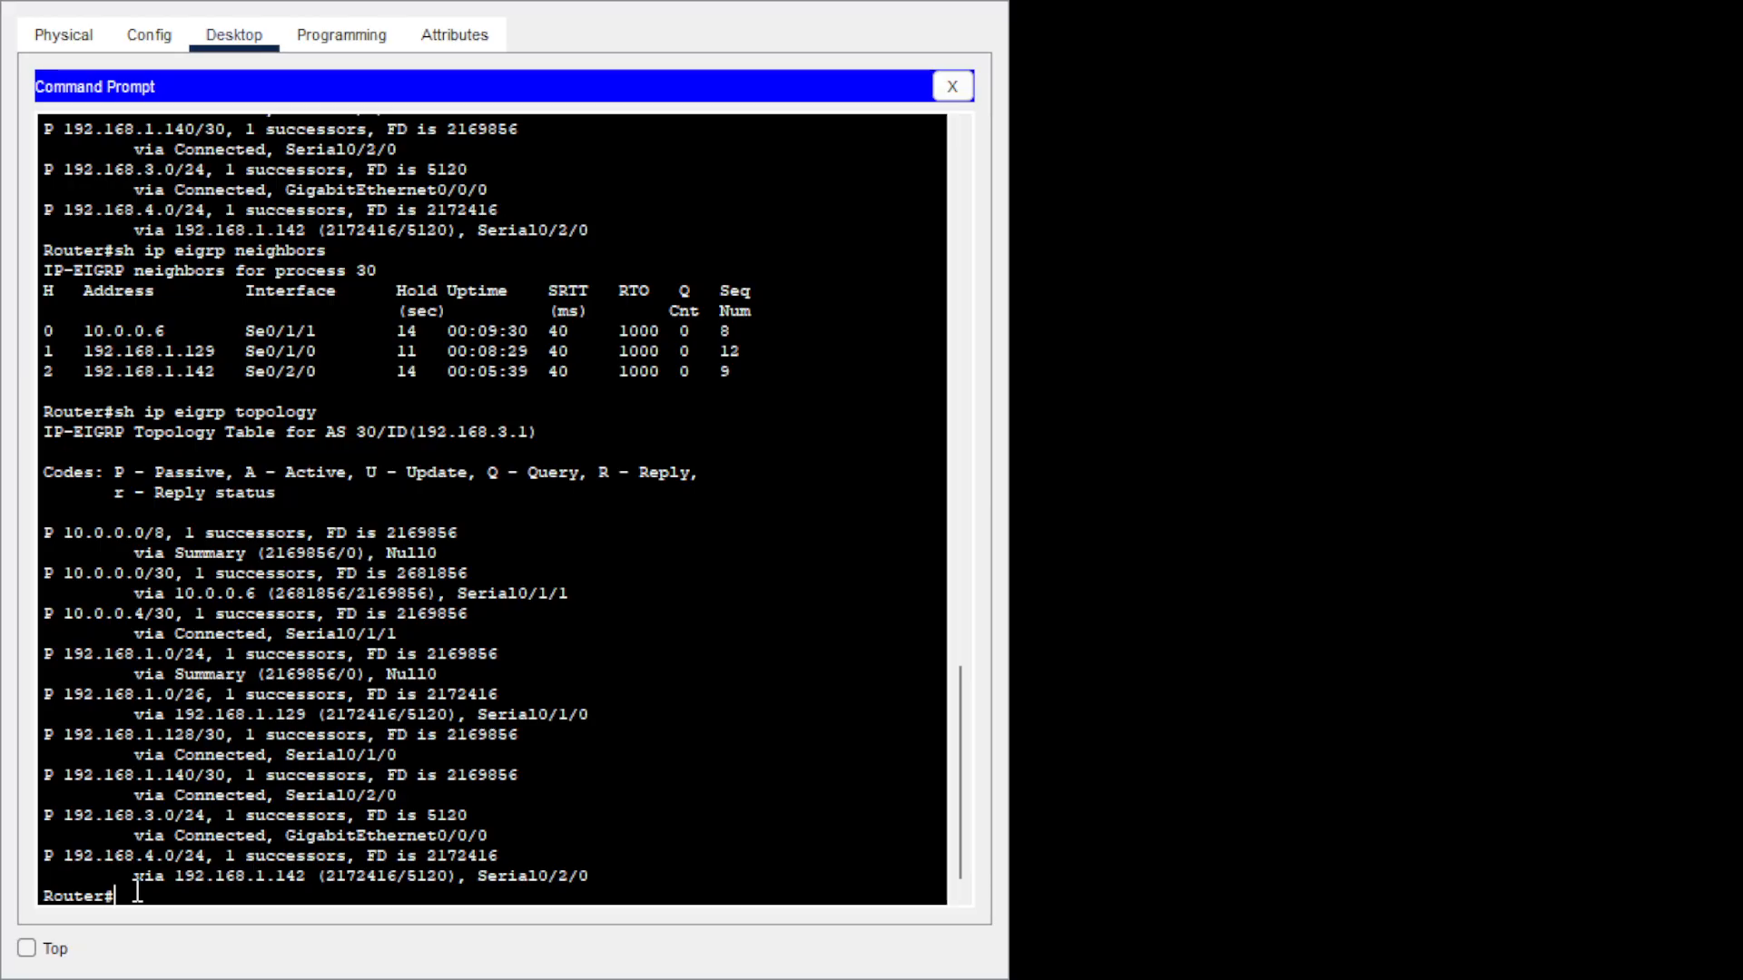
Display the router's IP routing table with EIGRP-learned routes using sh ip route.
type("sh ip ro")
key("Tab")
key("Return")
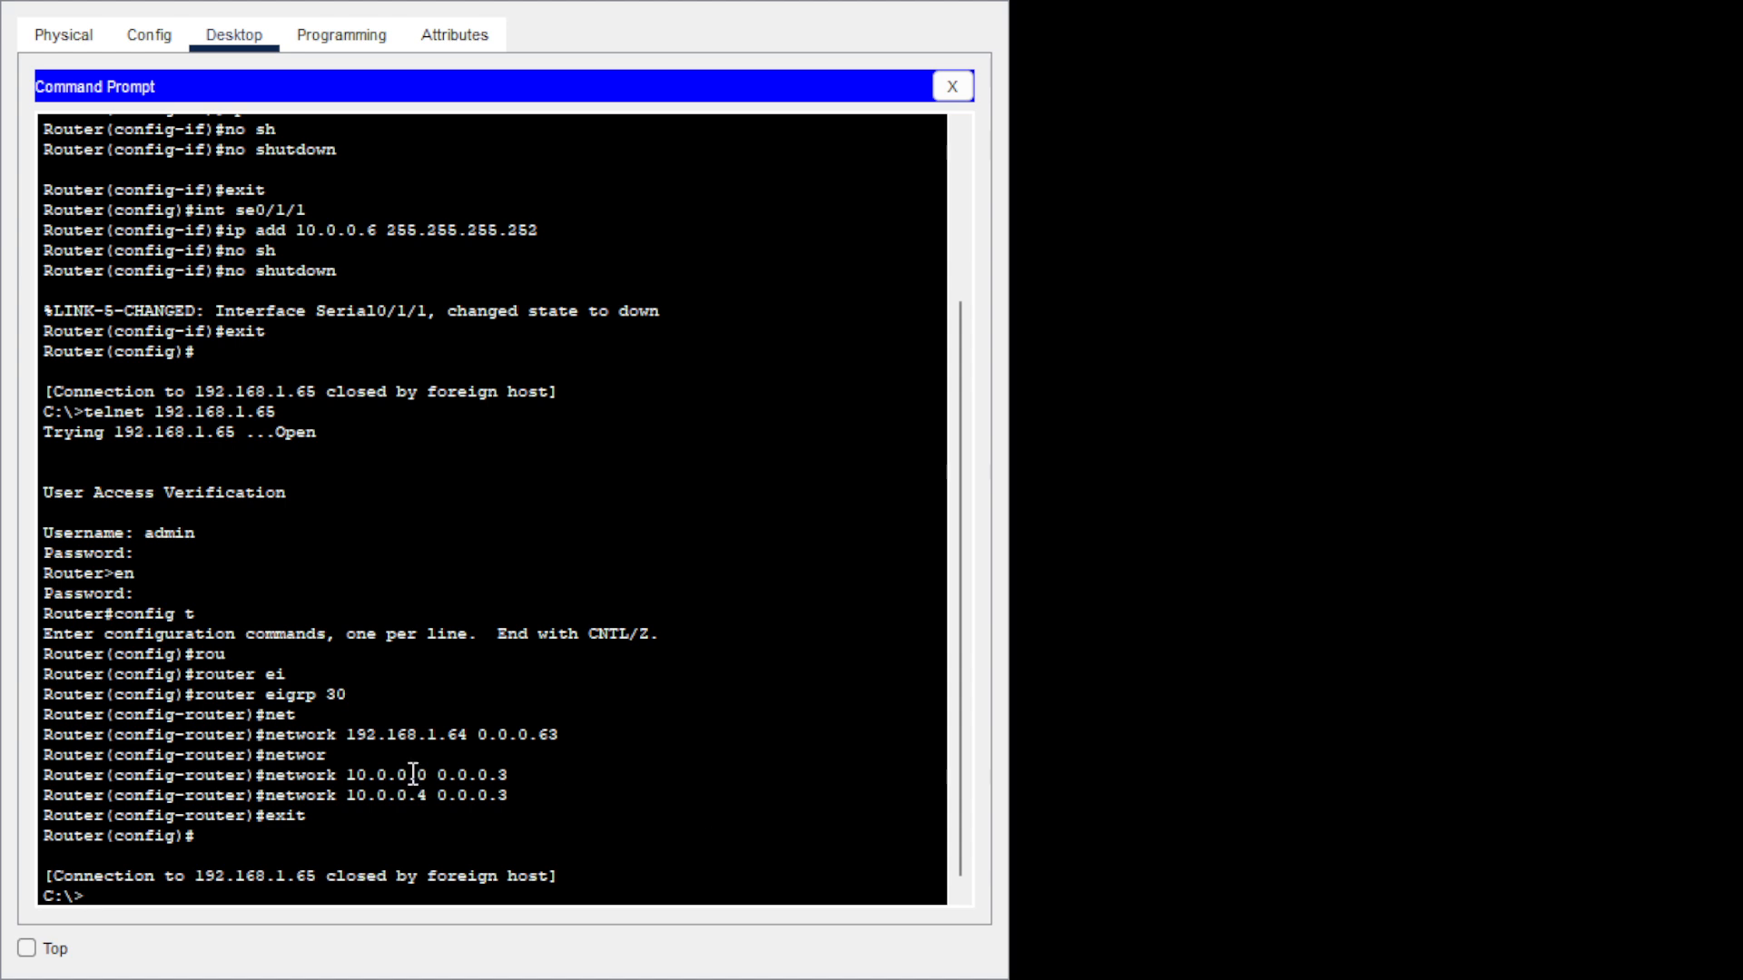
Telnet to 192.168.1.65, log in as admin and enter privileged mode.
type("telnet 19")
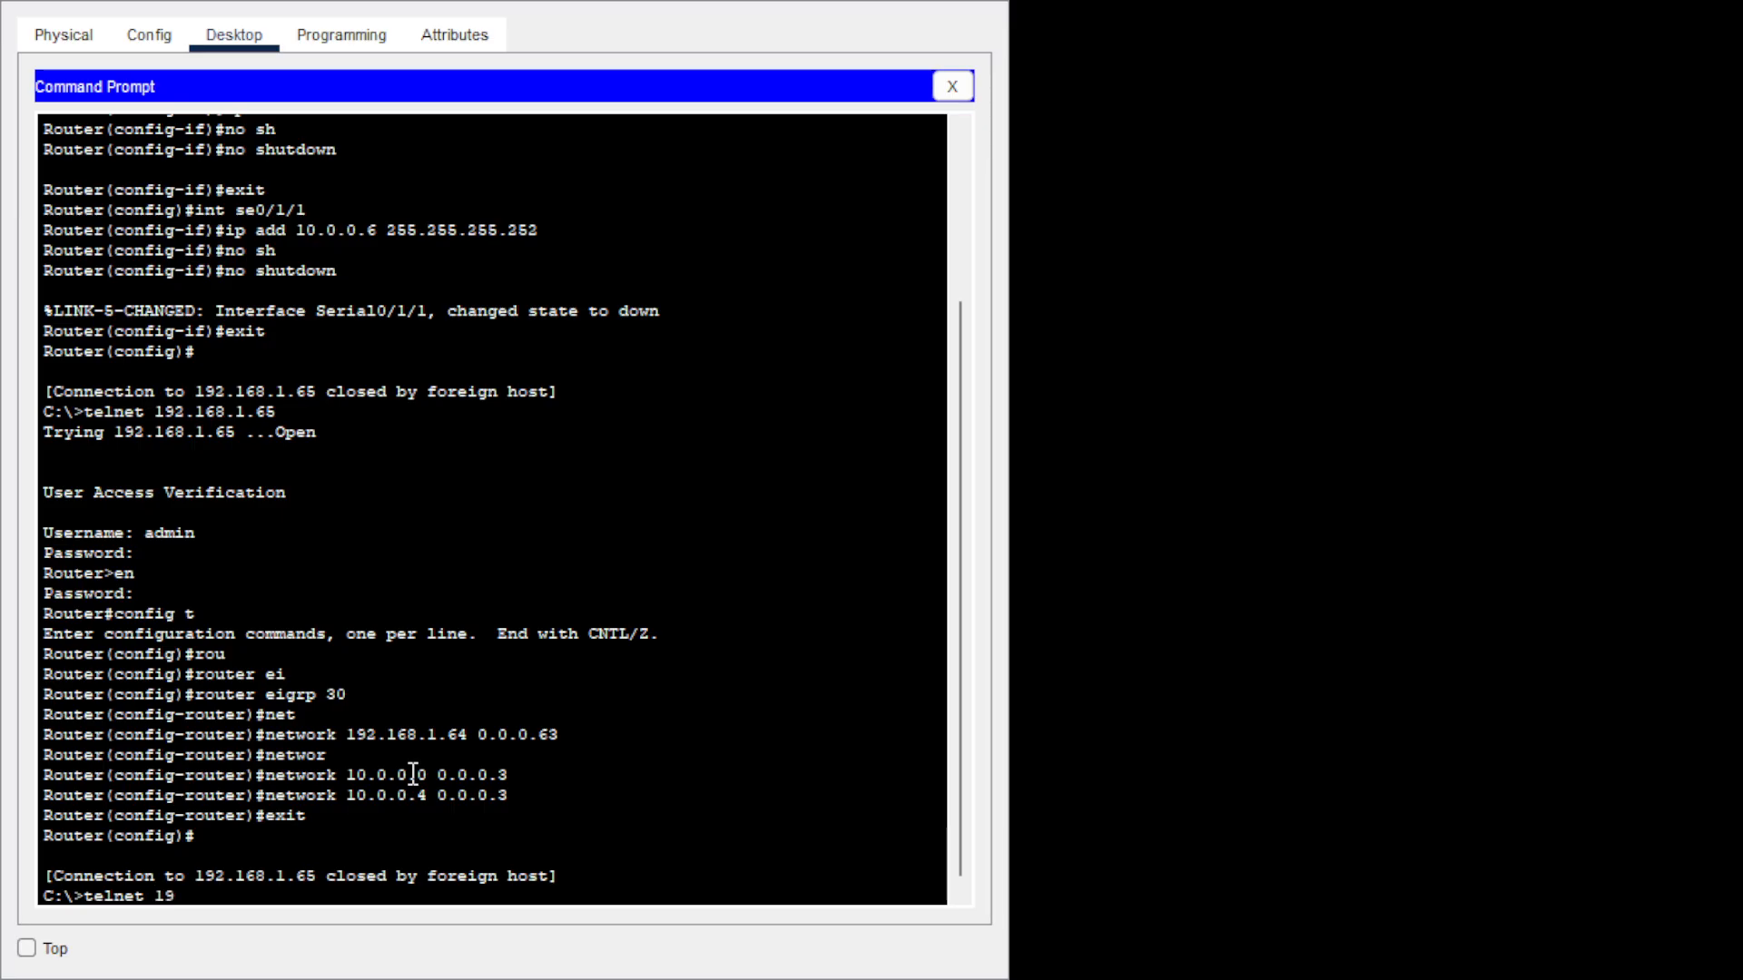
type("2.168.1.65")
key("Return")
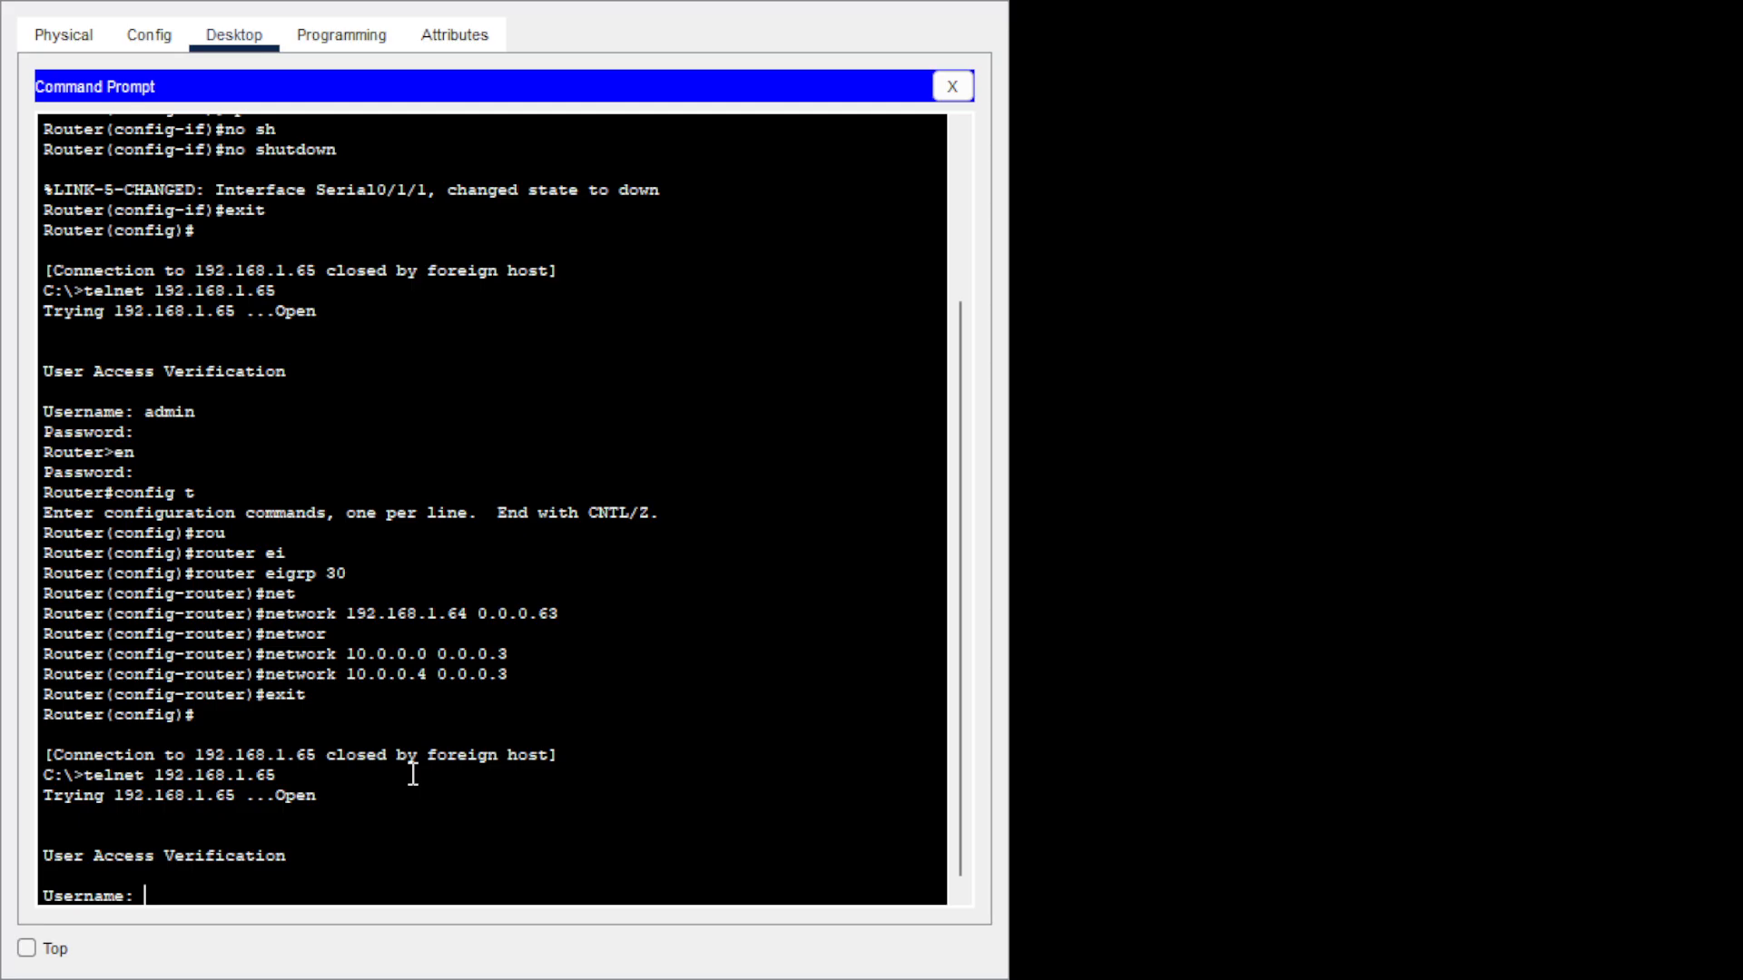
type("admin")
key("Return")
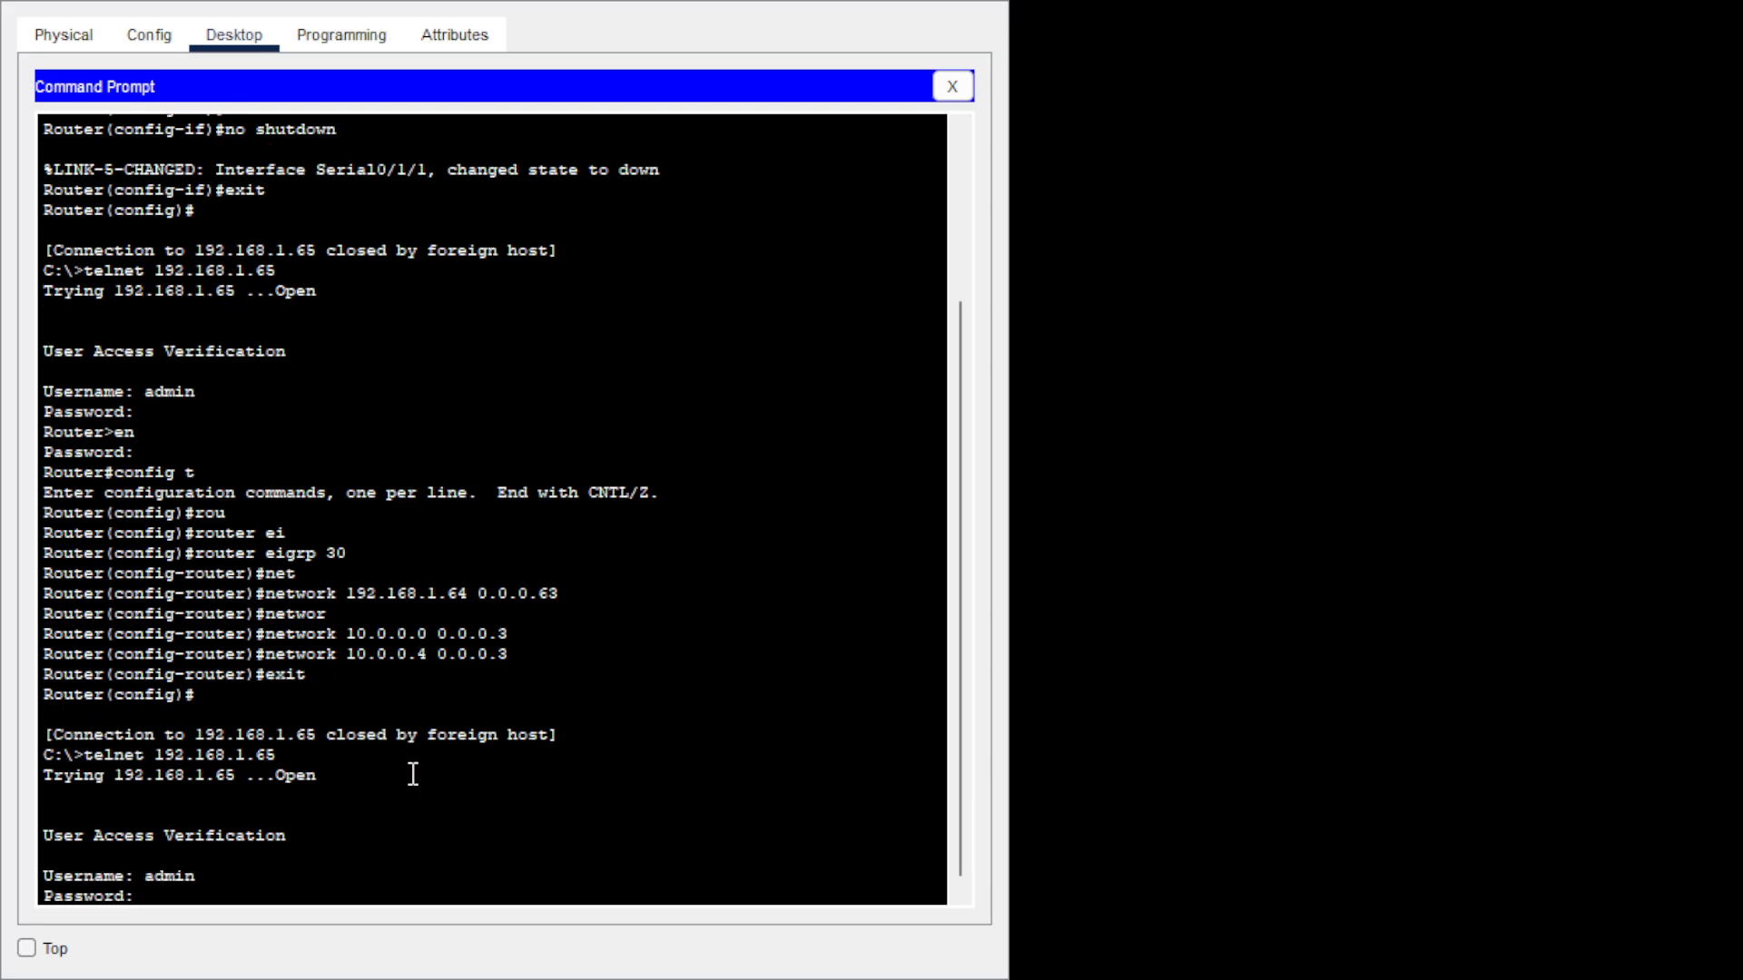
key("Return")
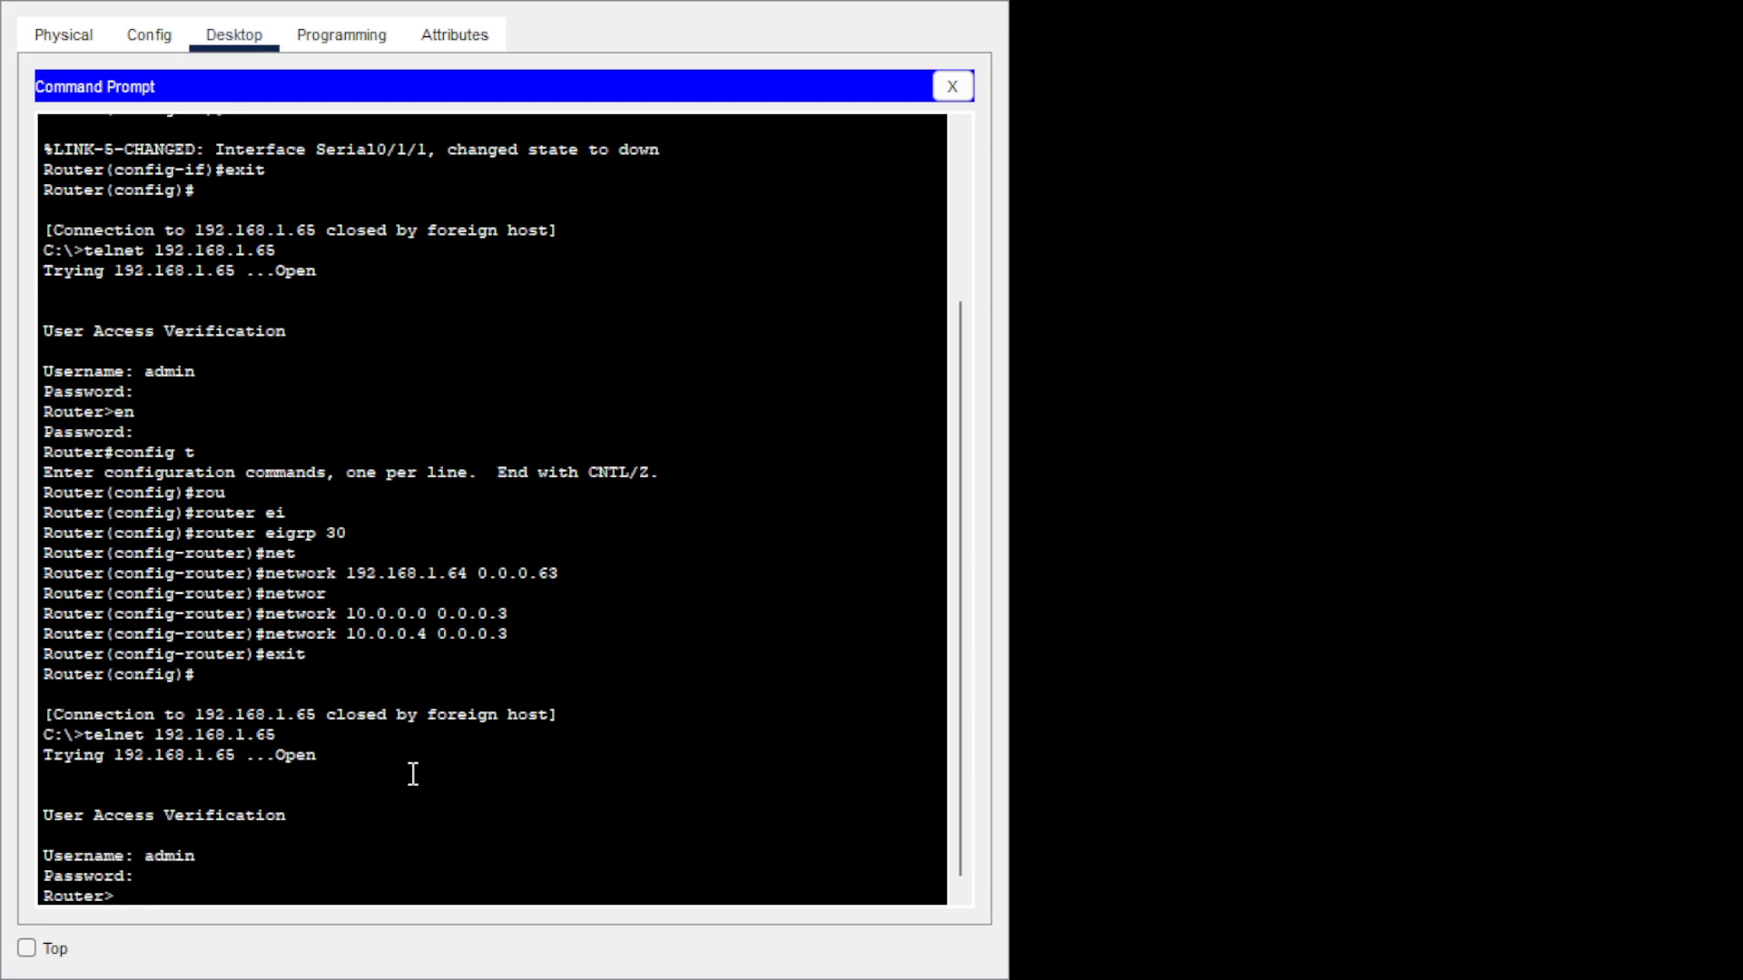
type("en")
key("Return")
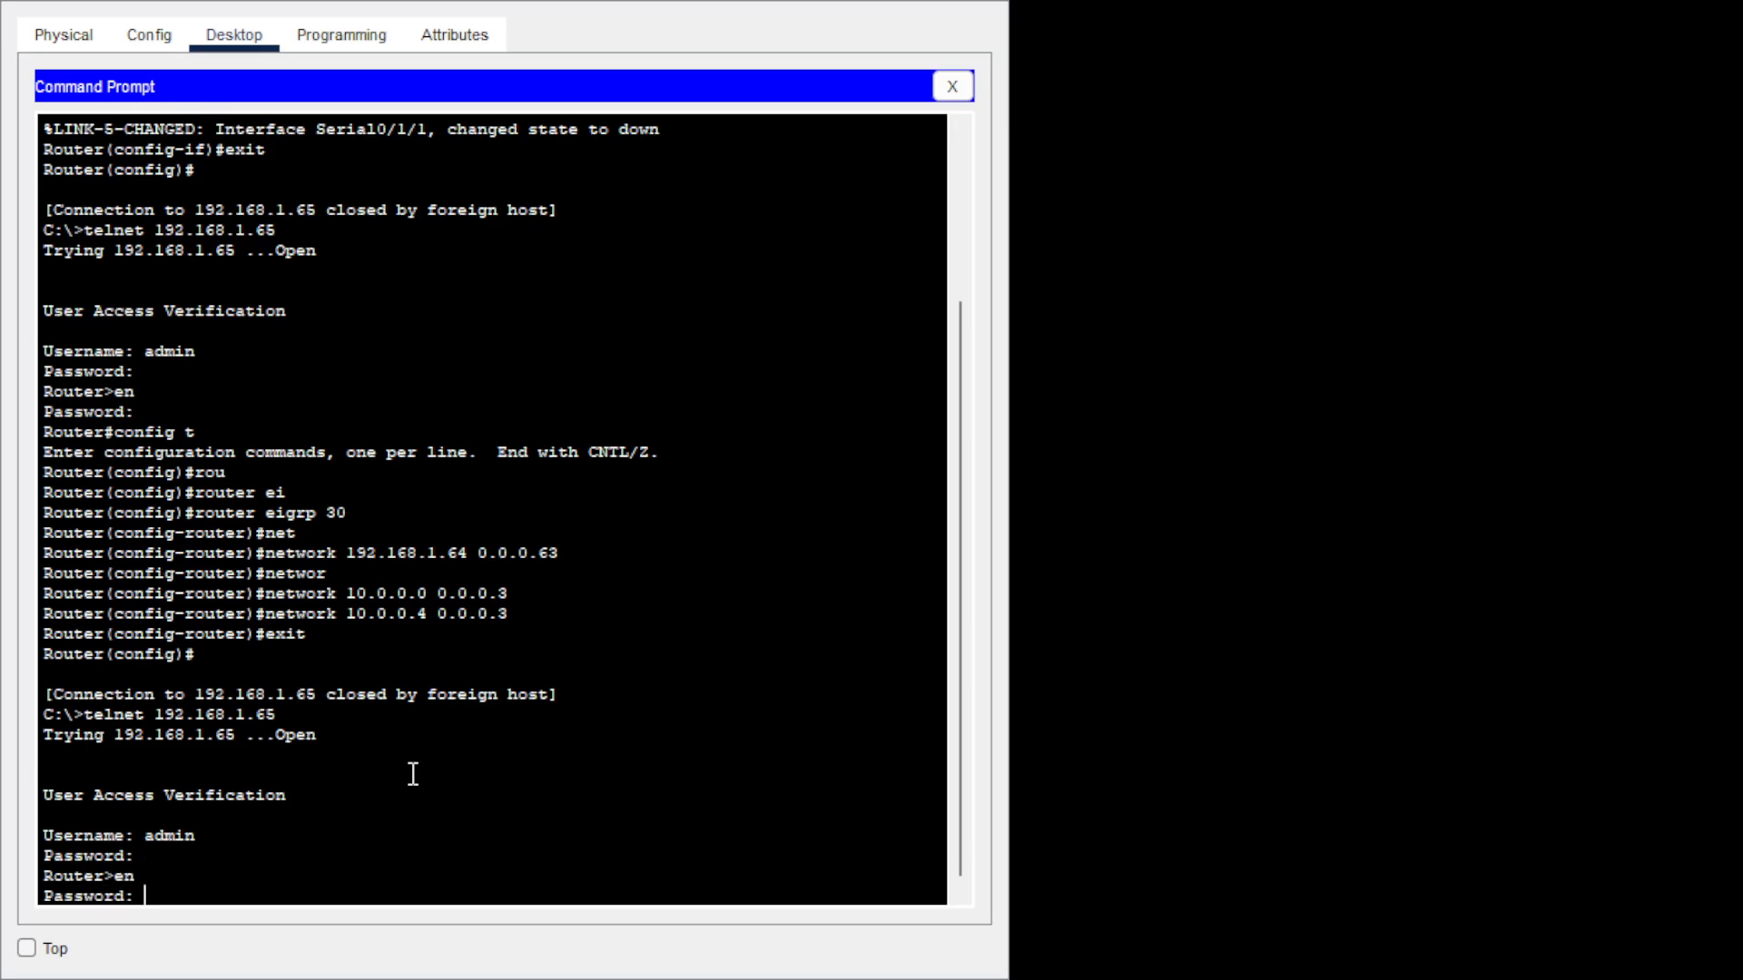
key("Return")
List Router8's EIGRP neighbours, showing 10.0.0.1 and 10.0.0.5.
type("con")
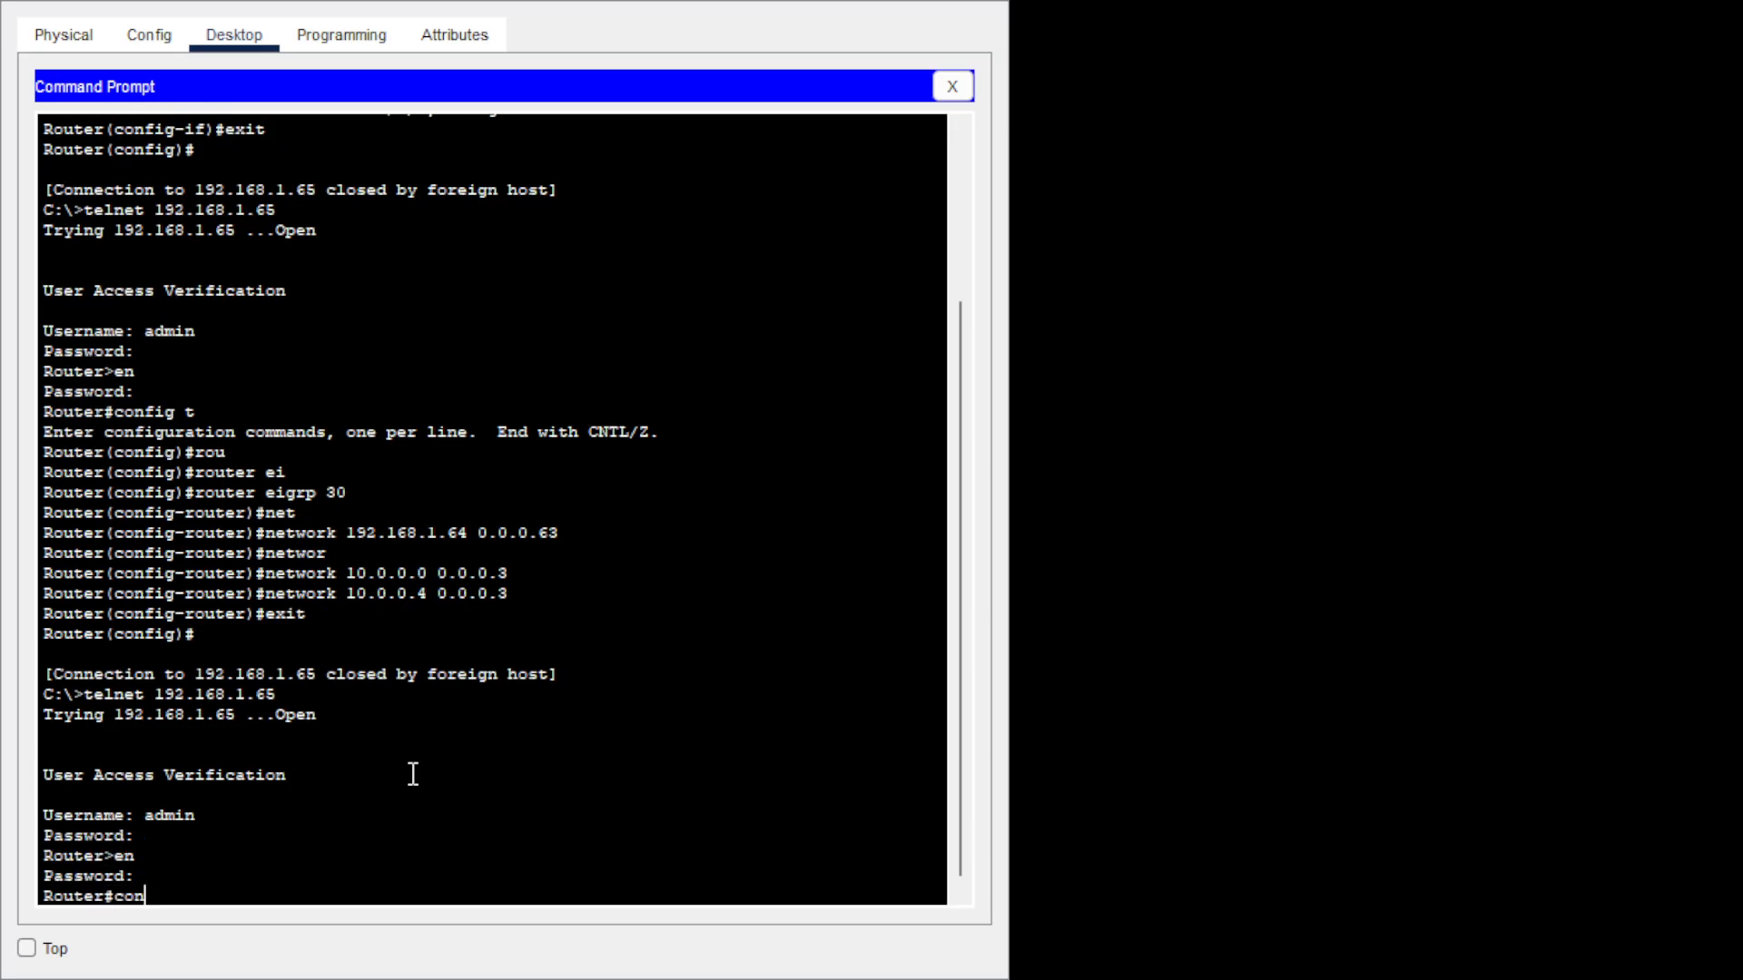
key("BackSpace")
key("BackSpace")
key("BackSpace")
type("sh ip ei")
key("Tab")
type("ne")
key("Return")
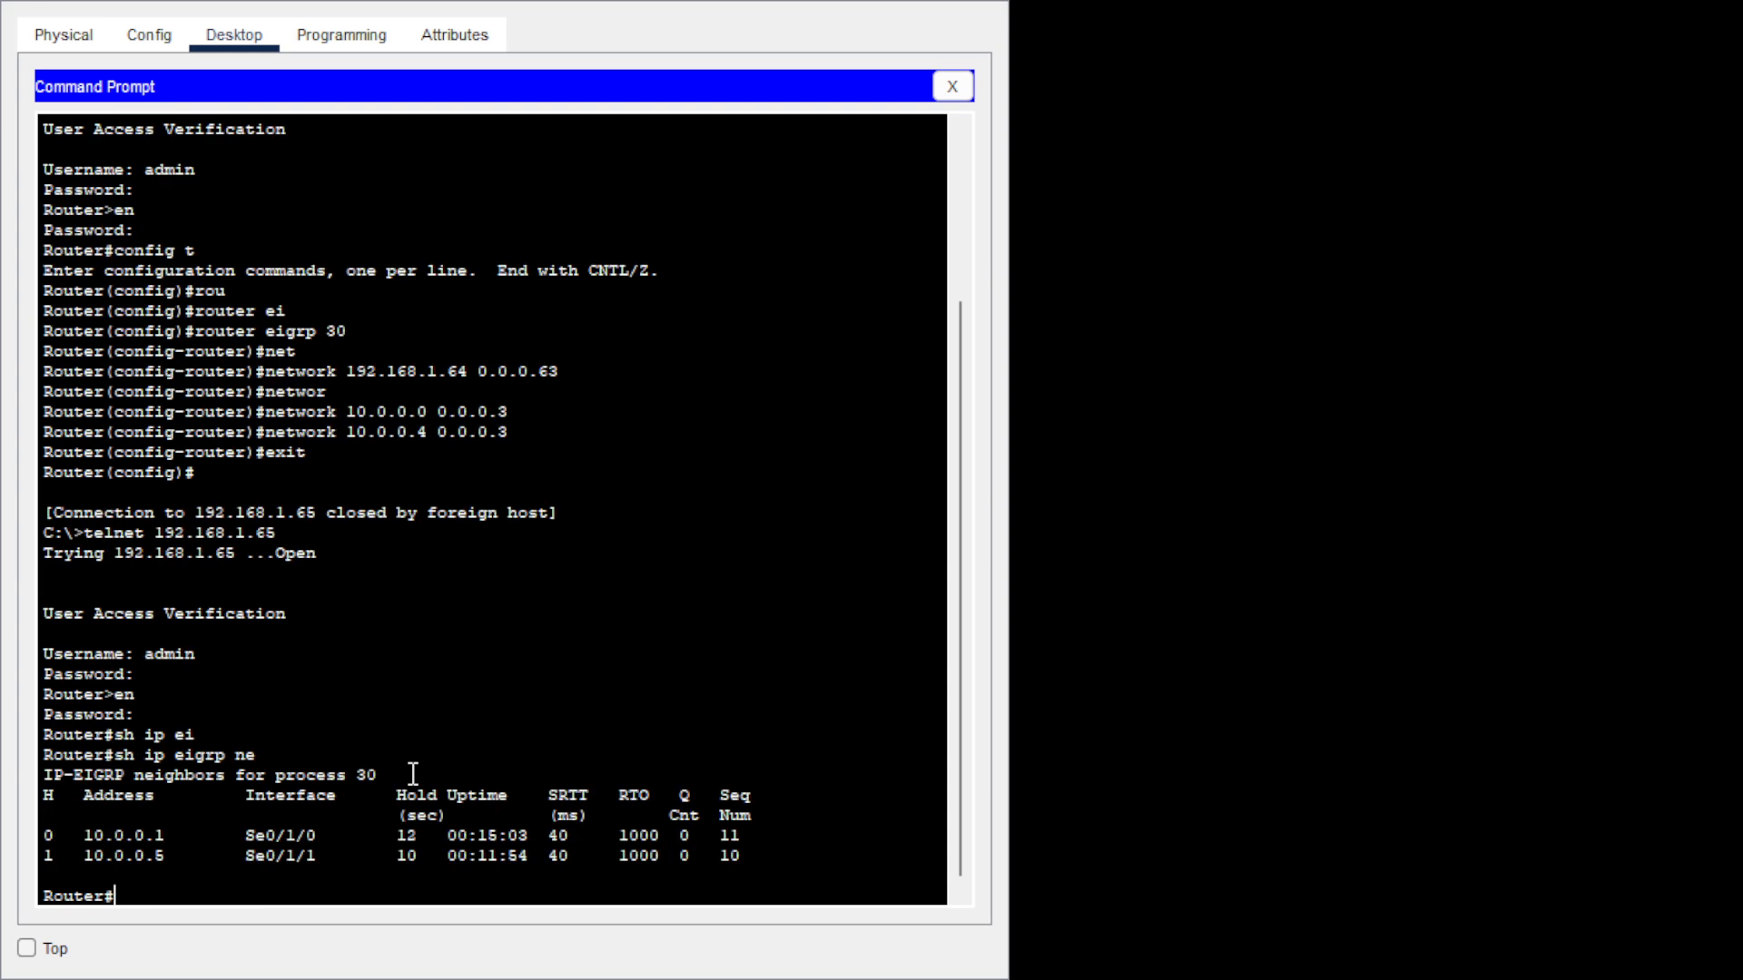
Display Router8's EIGRP topology table with show ip eigrp topology.
key("Up")
key("BackSpace")
key("BackSpace")
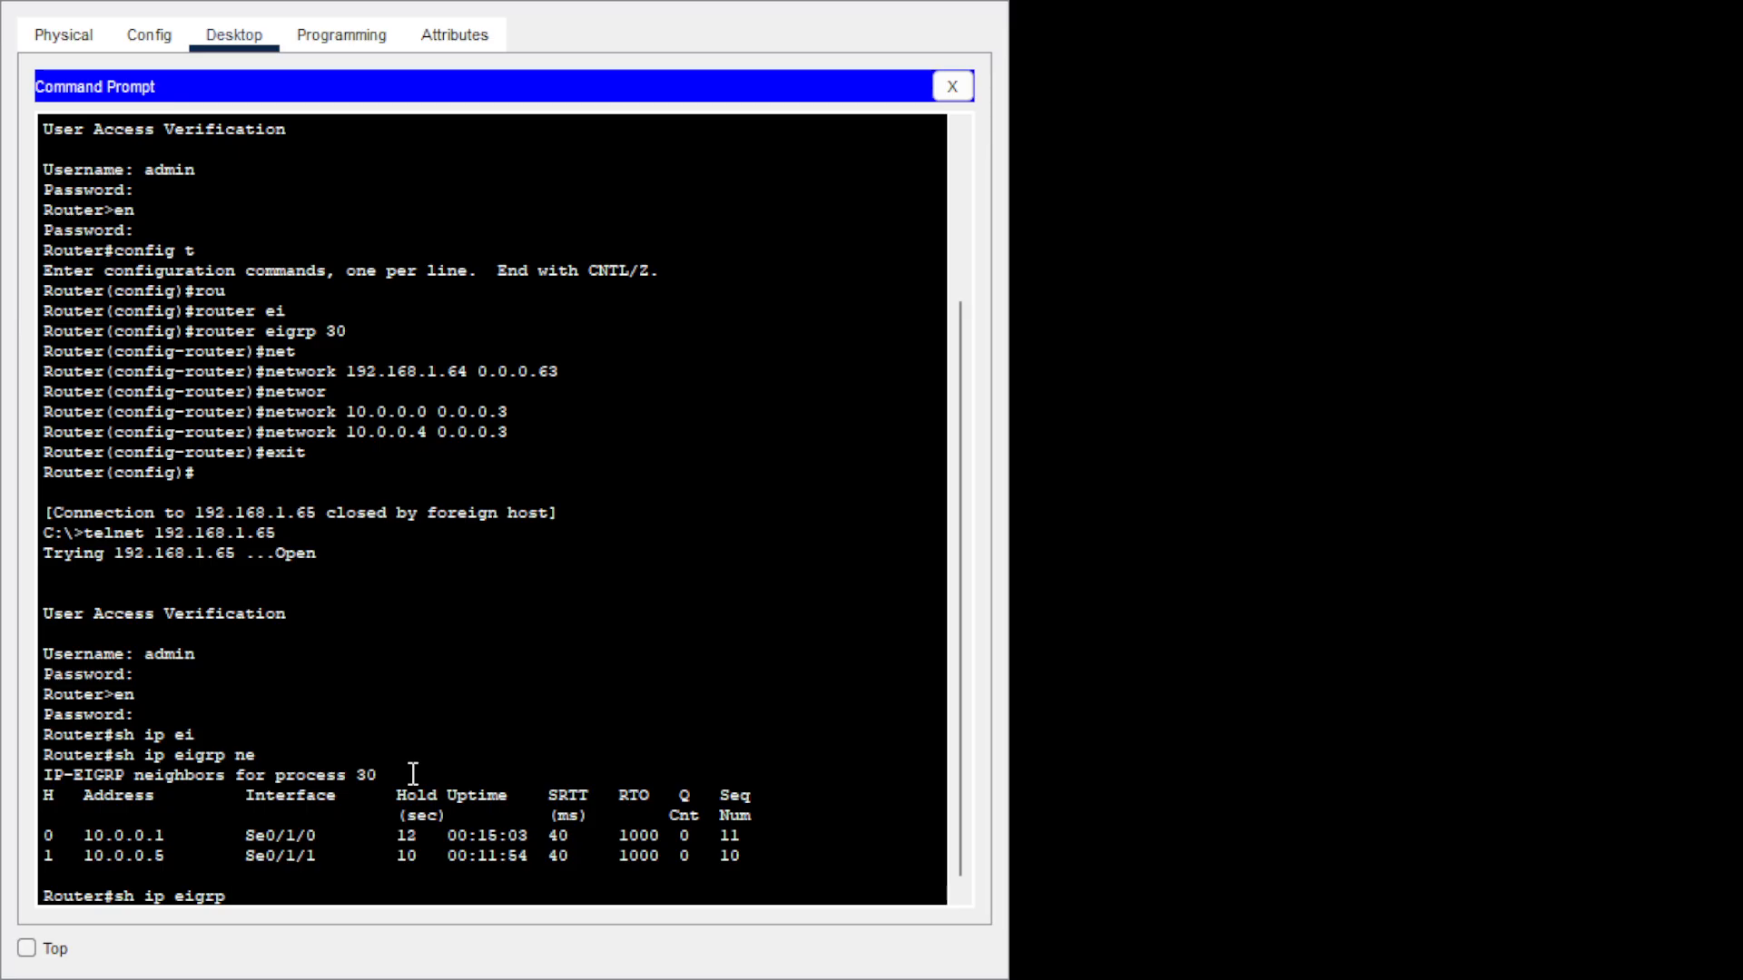
type("to")
key("Tab")
key("Return")
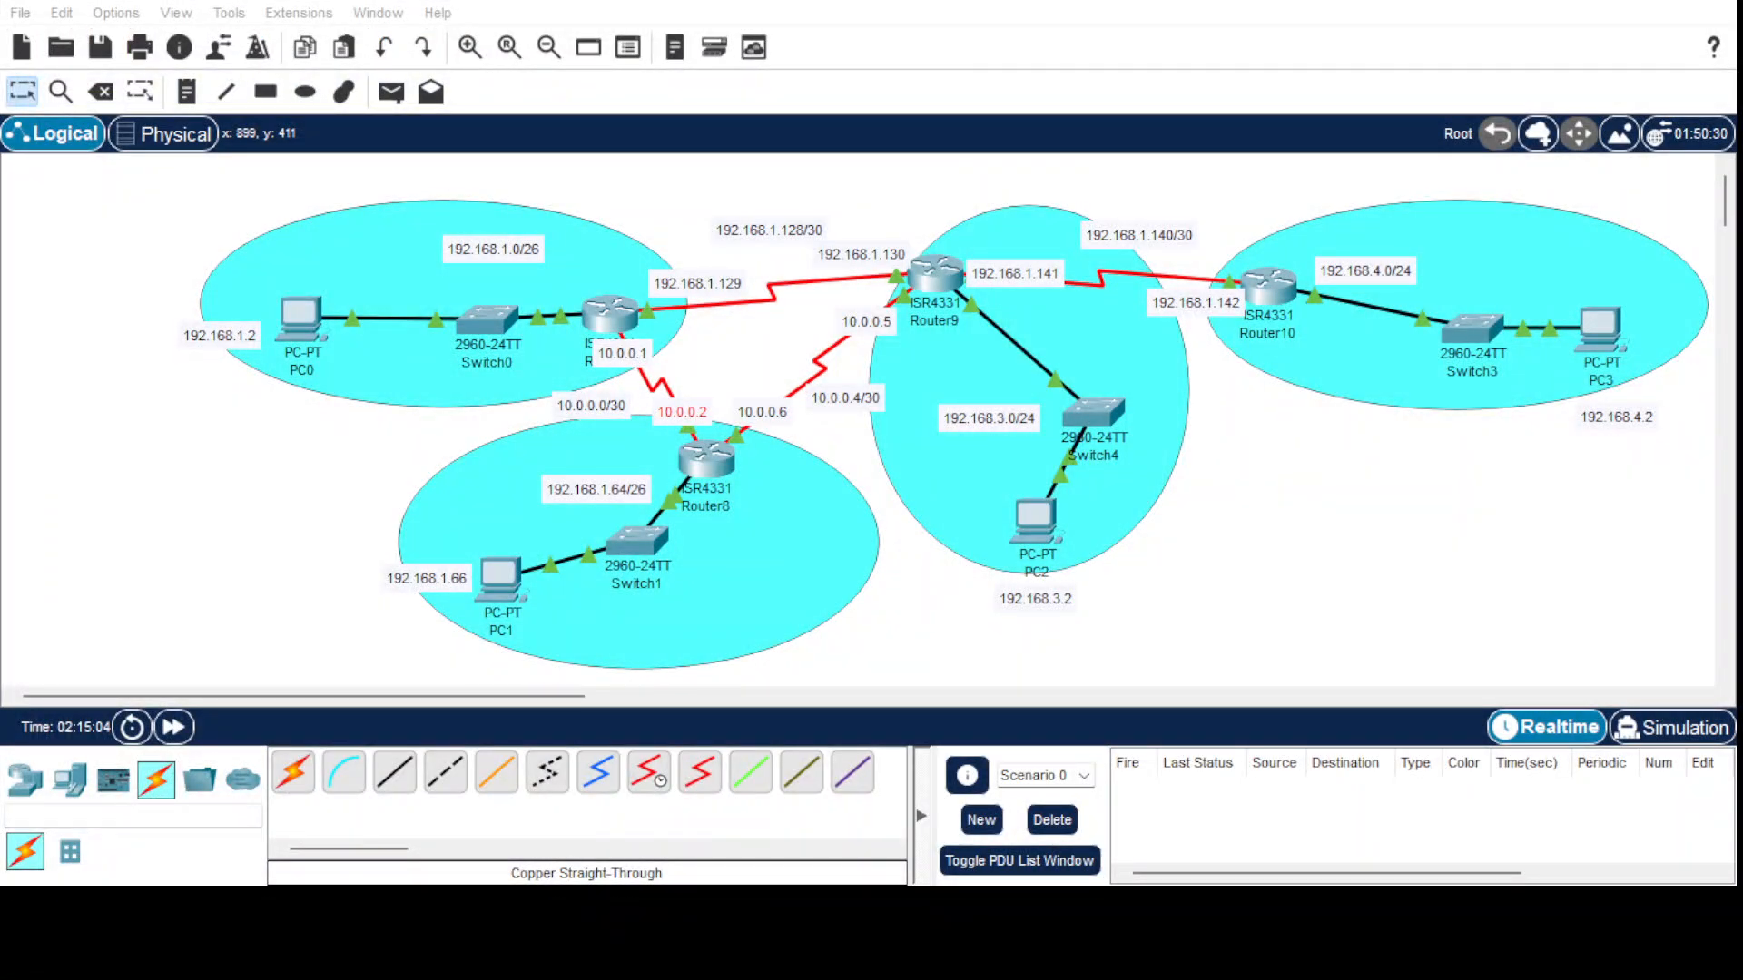
Bring the network topology workspace back into focus.
left_click(700, 579)
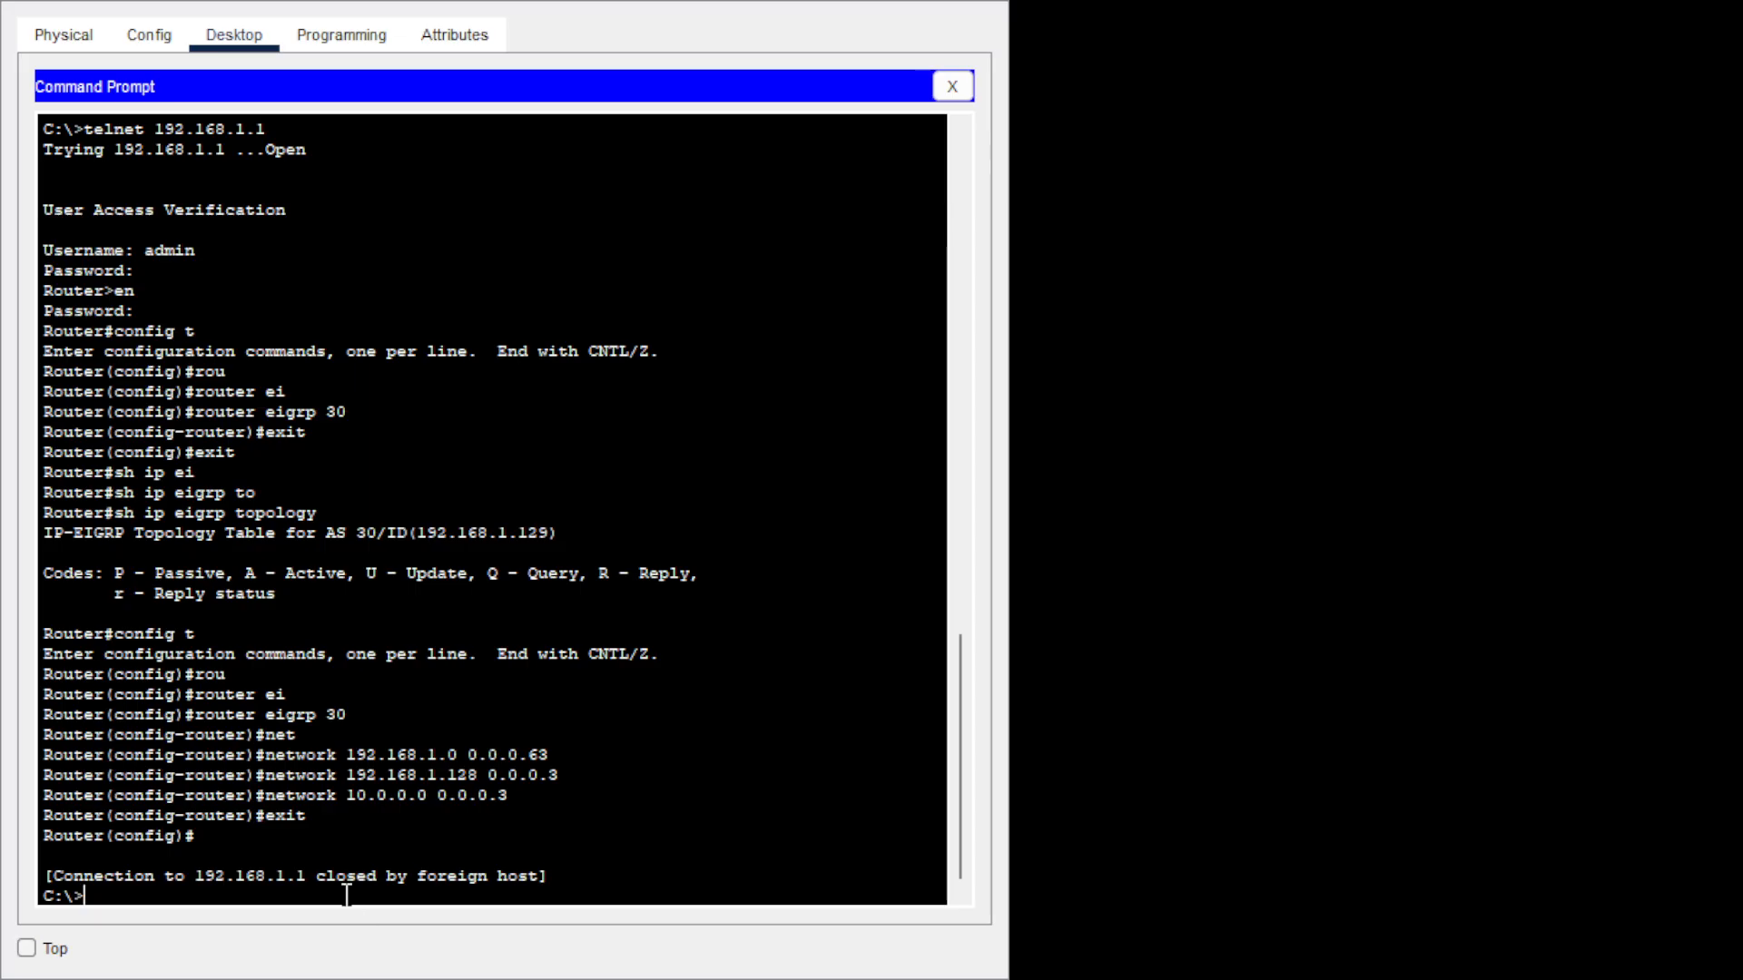
Telnet to router 192.168.1.1, log in as admin and enter privileged mode.
type("teln")
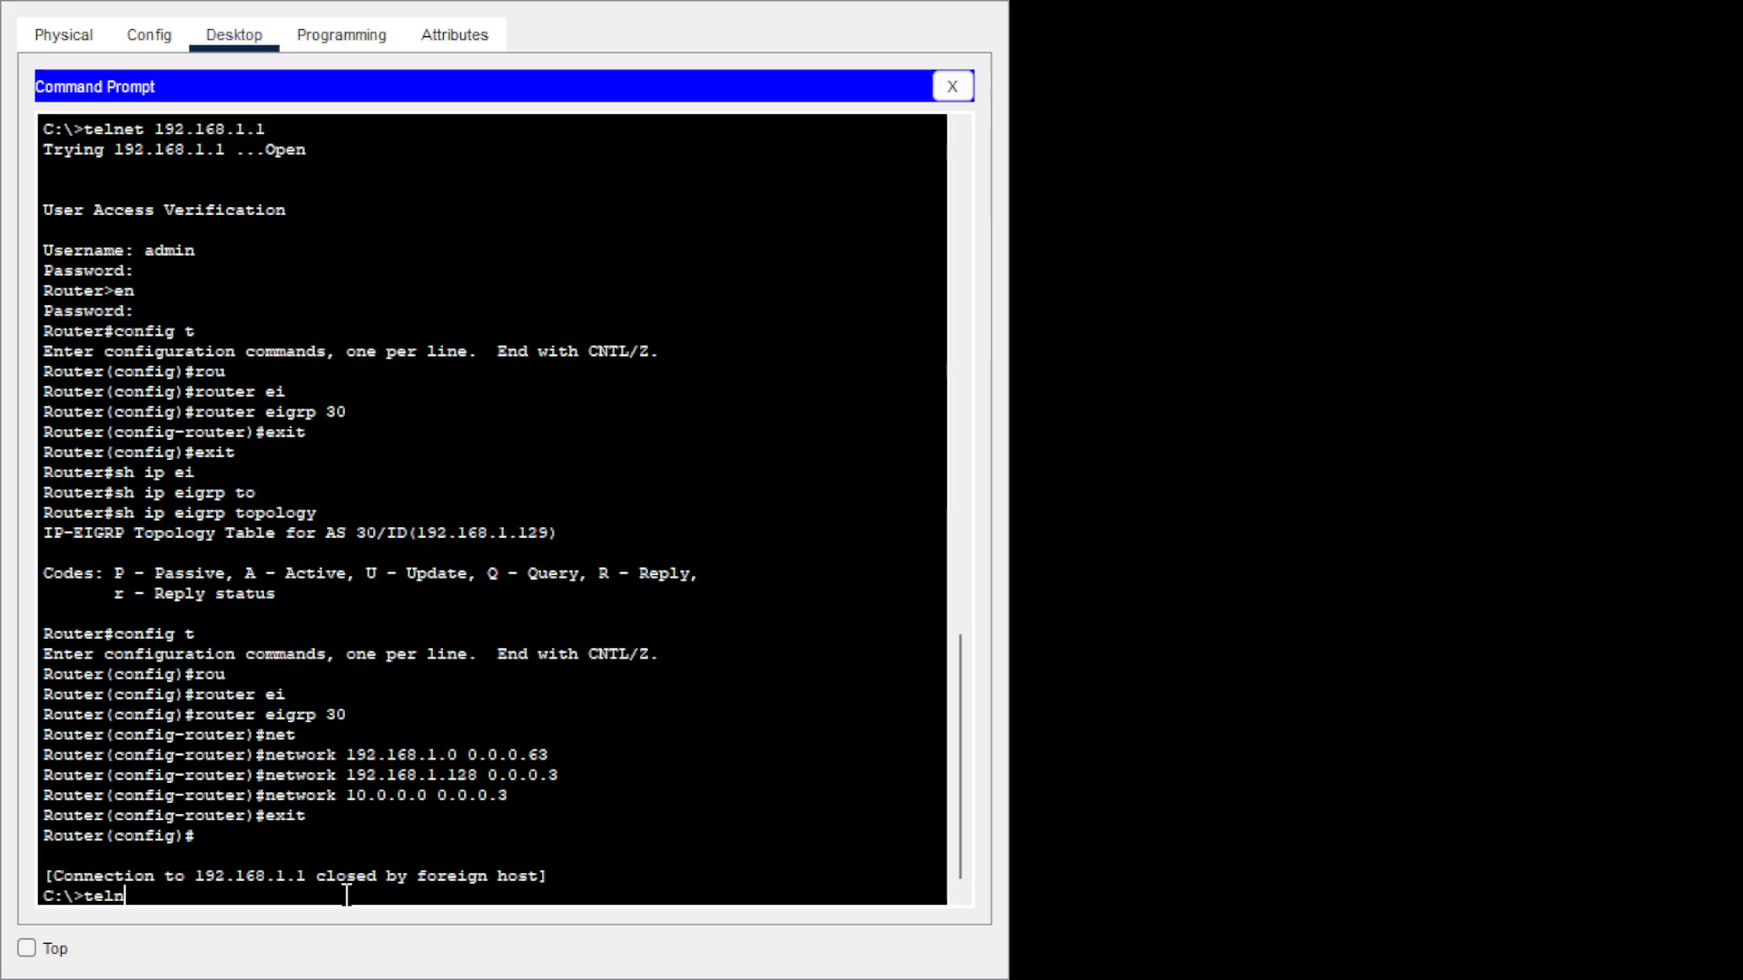
type("et 192.168.1.1")
key("Return")
type("admi")
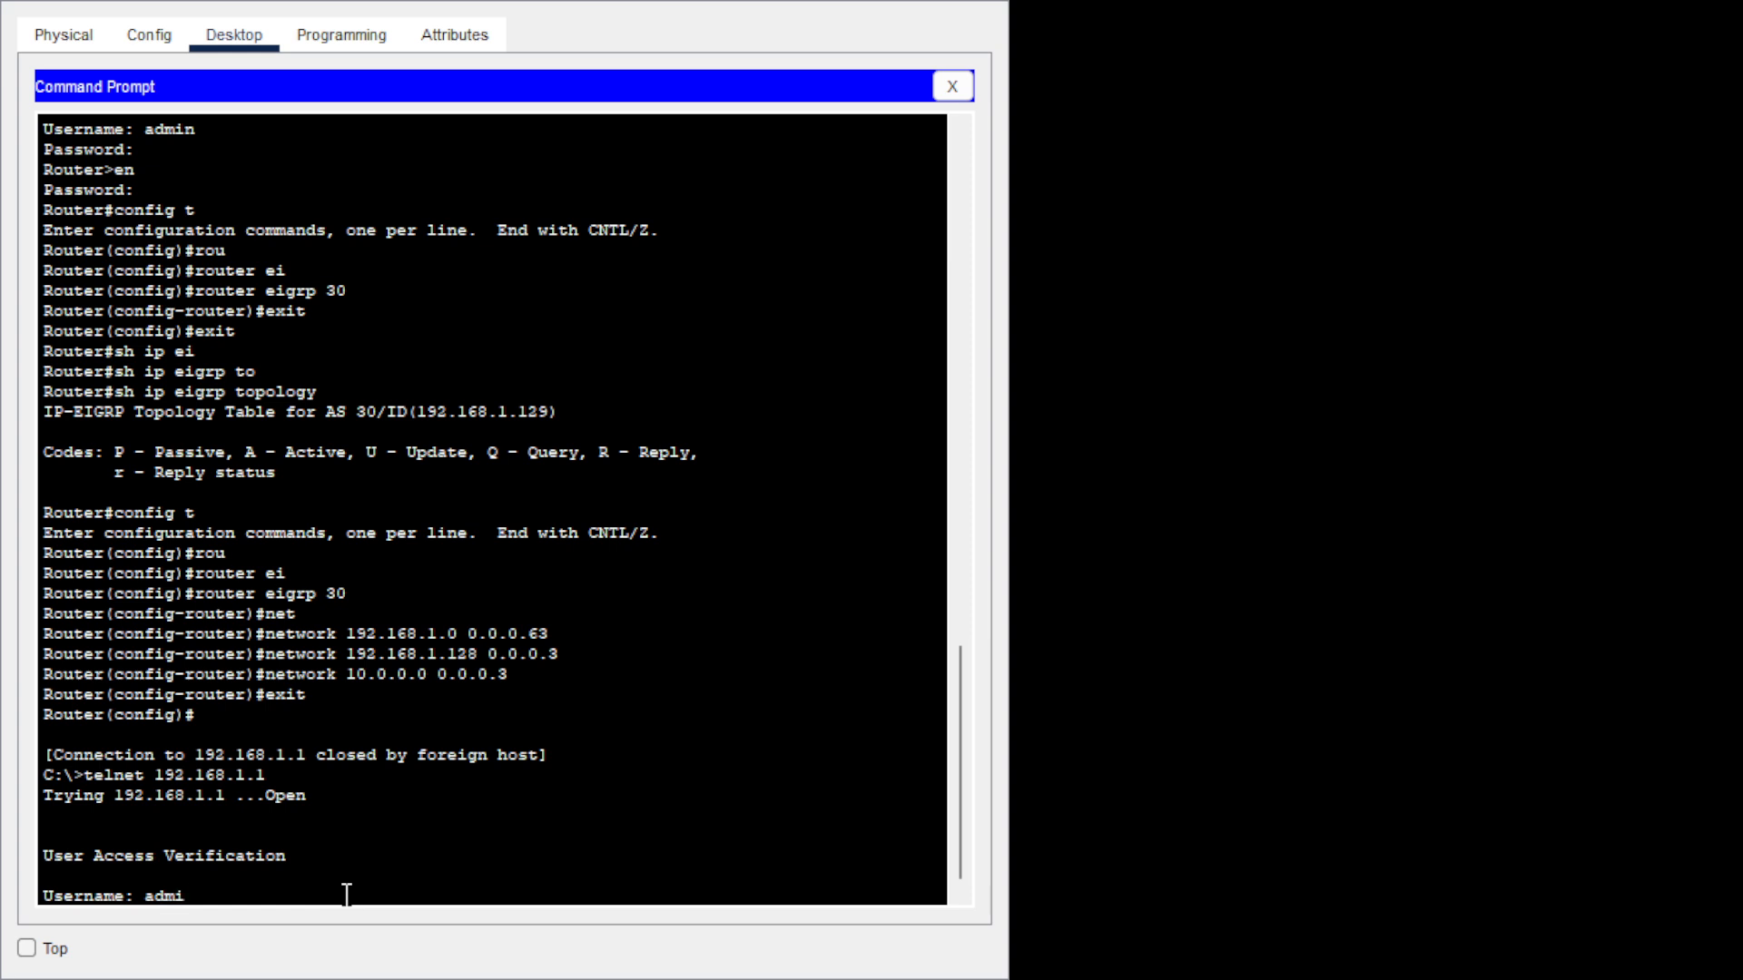
type("n")
key("Return")
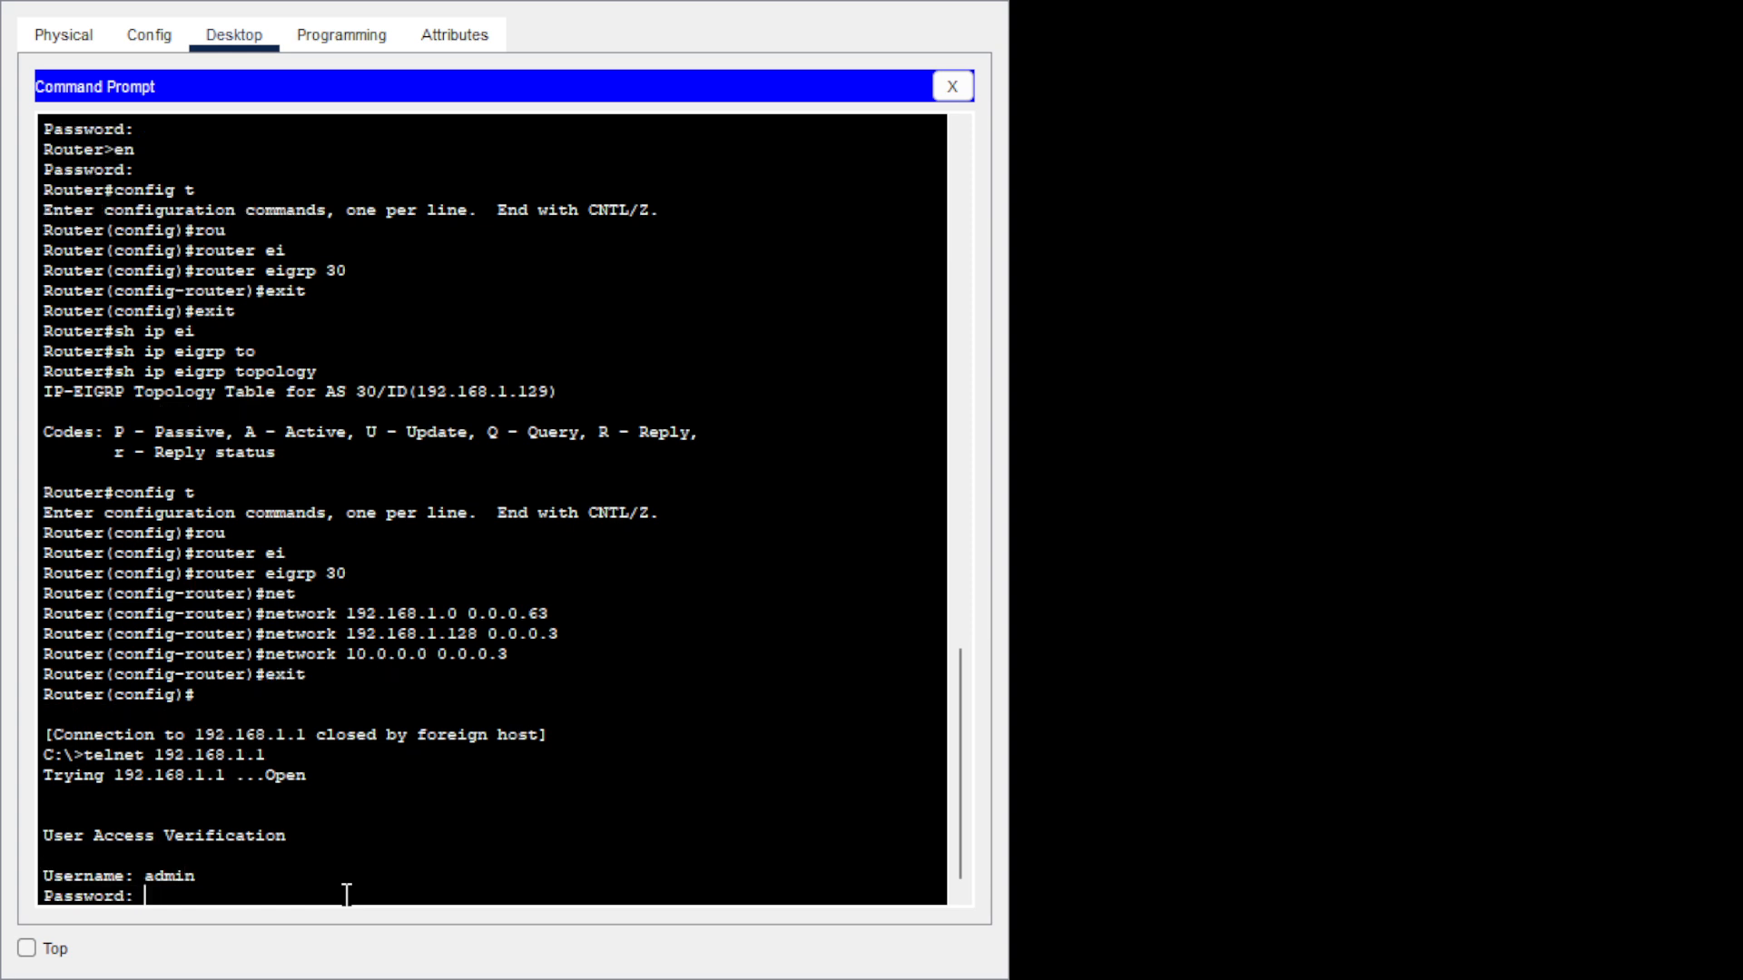
key("Return")
type("en")
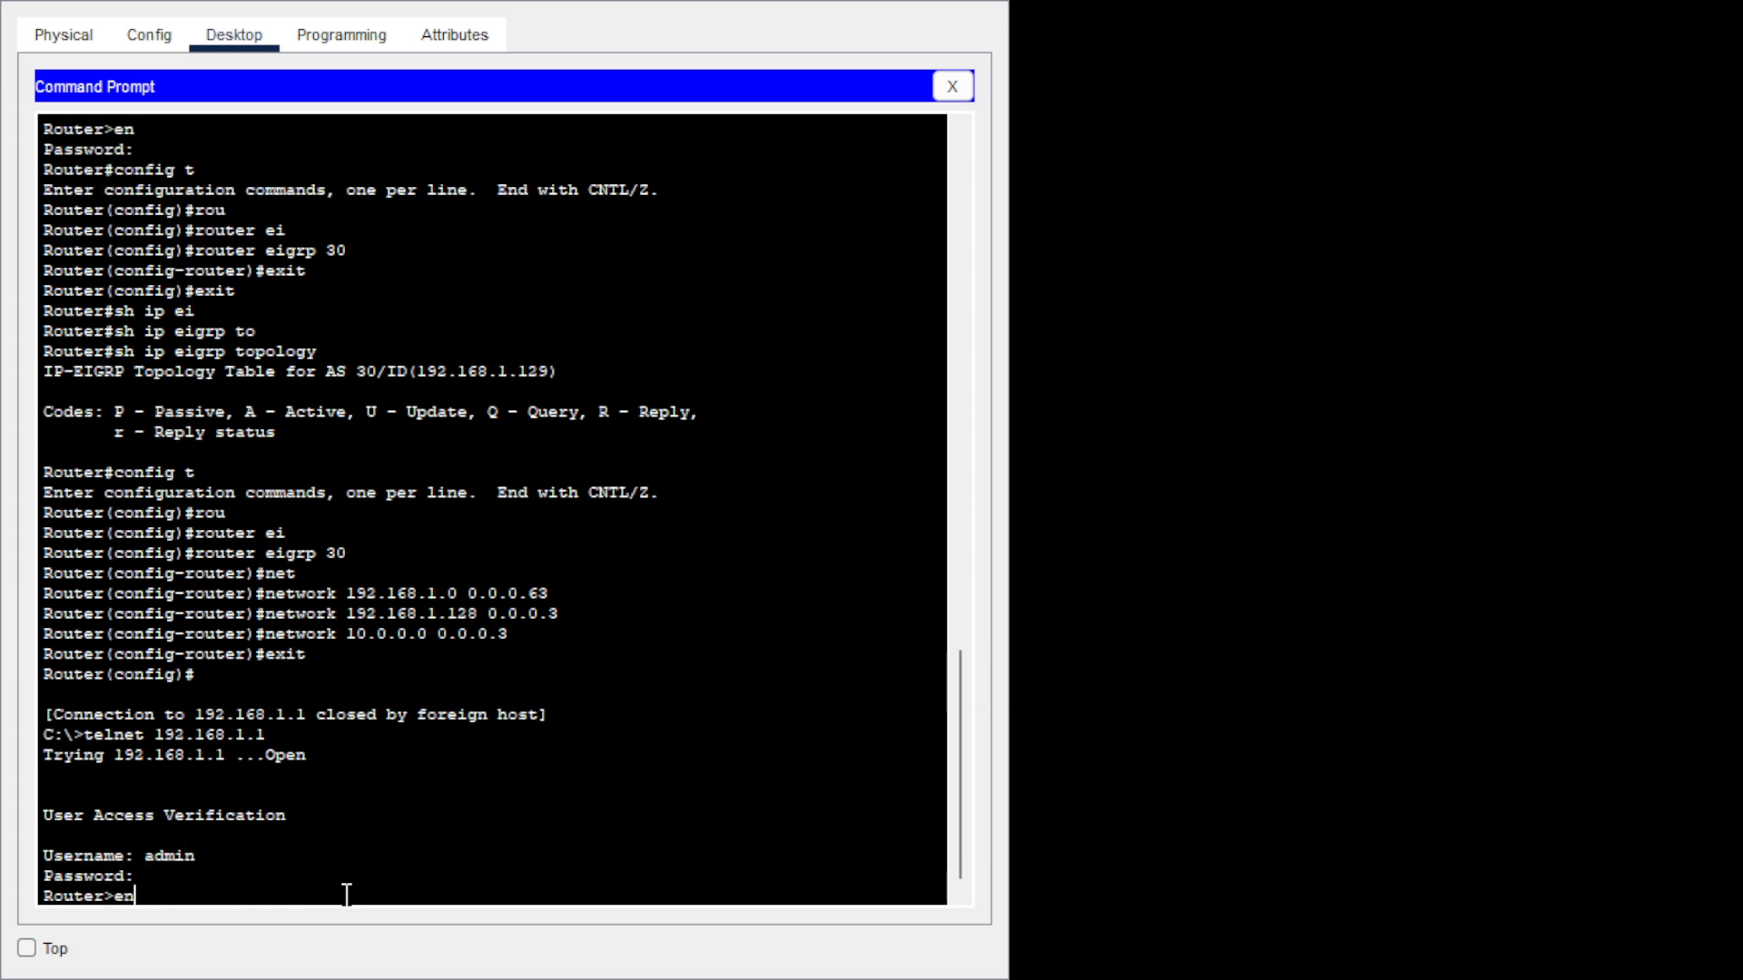
key("Return")
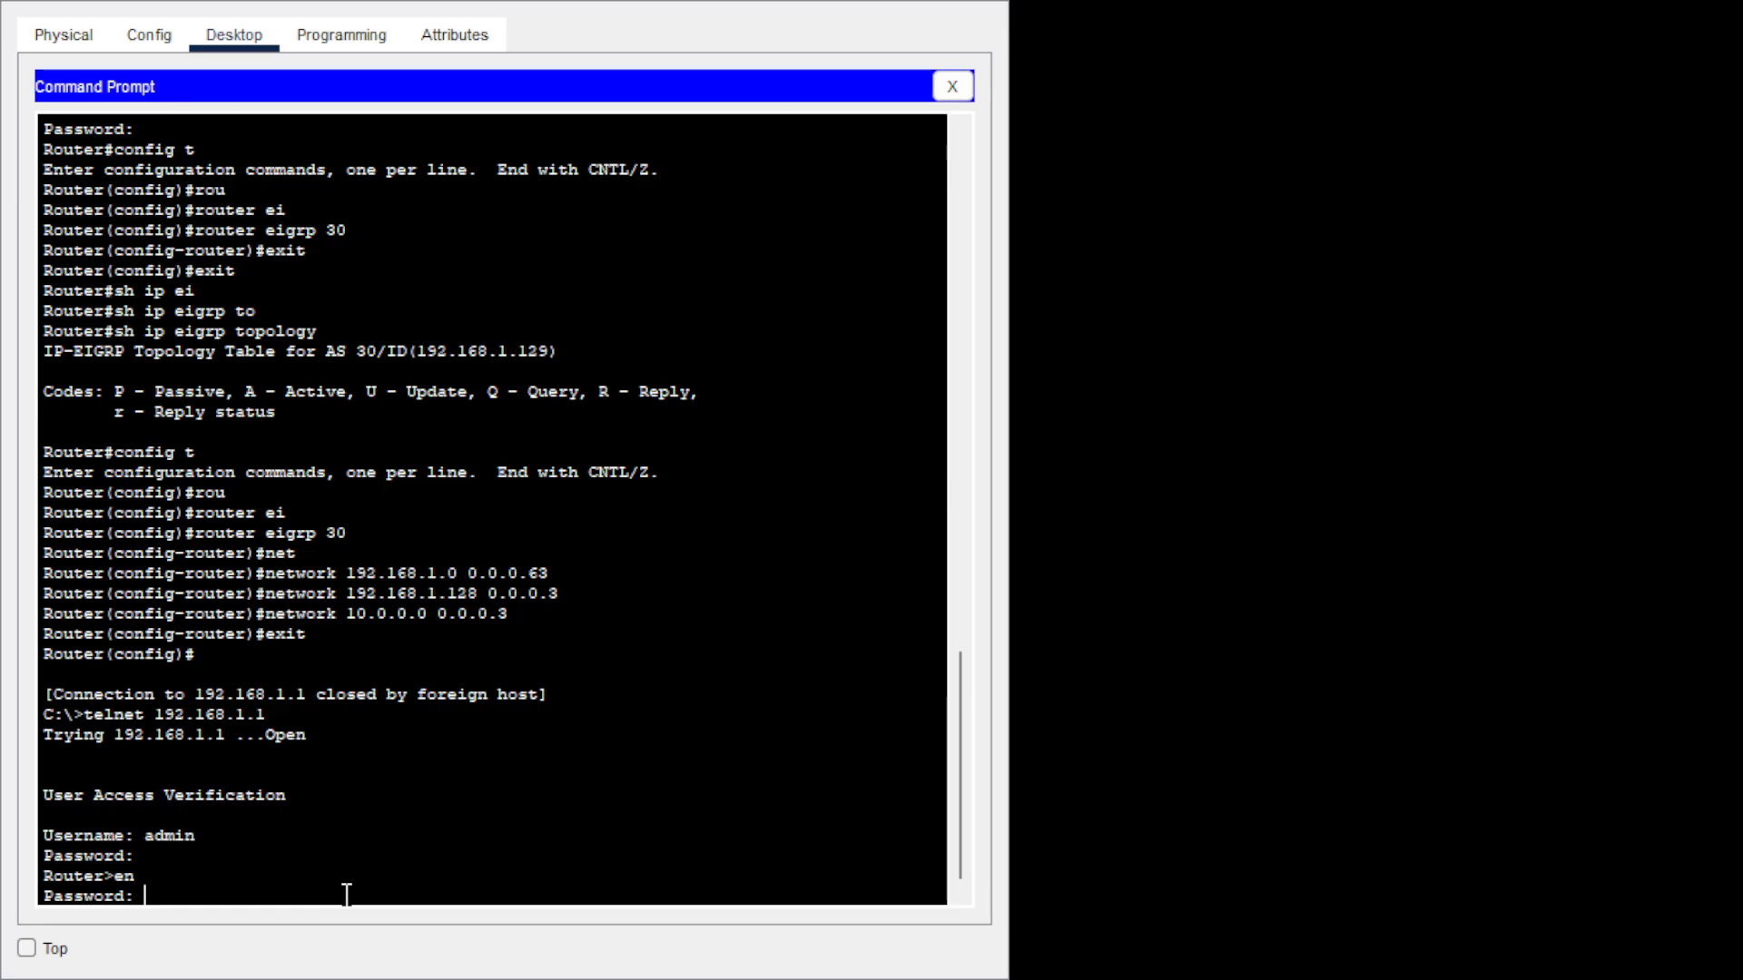
key("Return")
Show the EIGRP neighbors, listing 10.0.0.2 and 192.168.1.130.
type("sh ip ei")
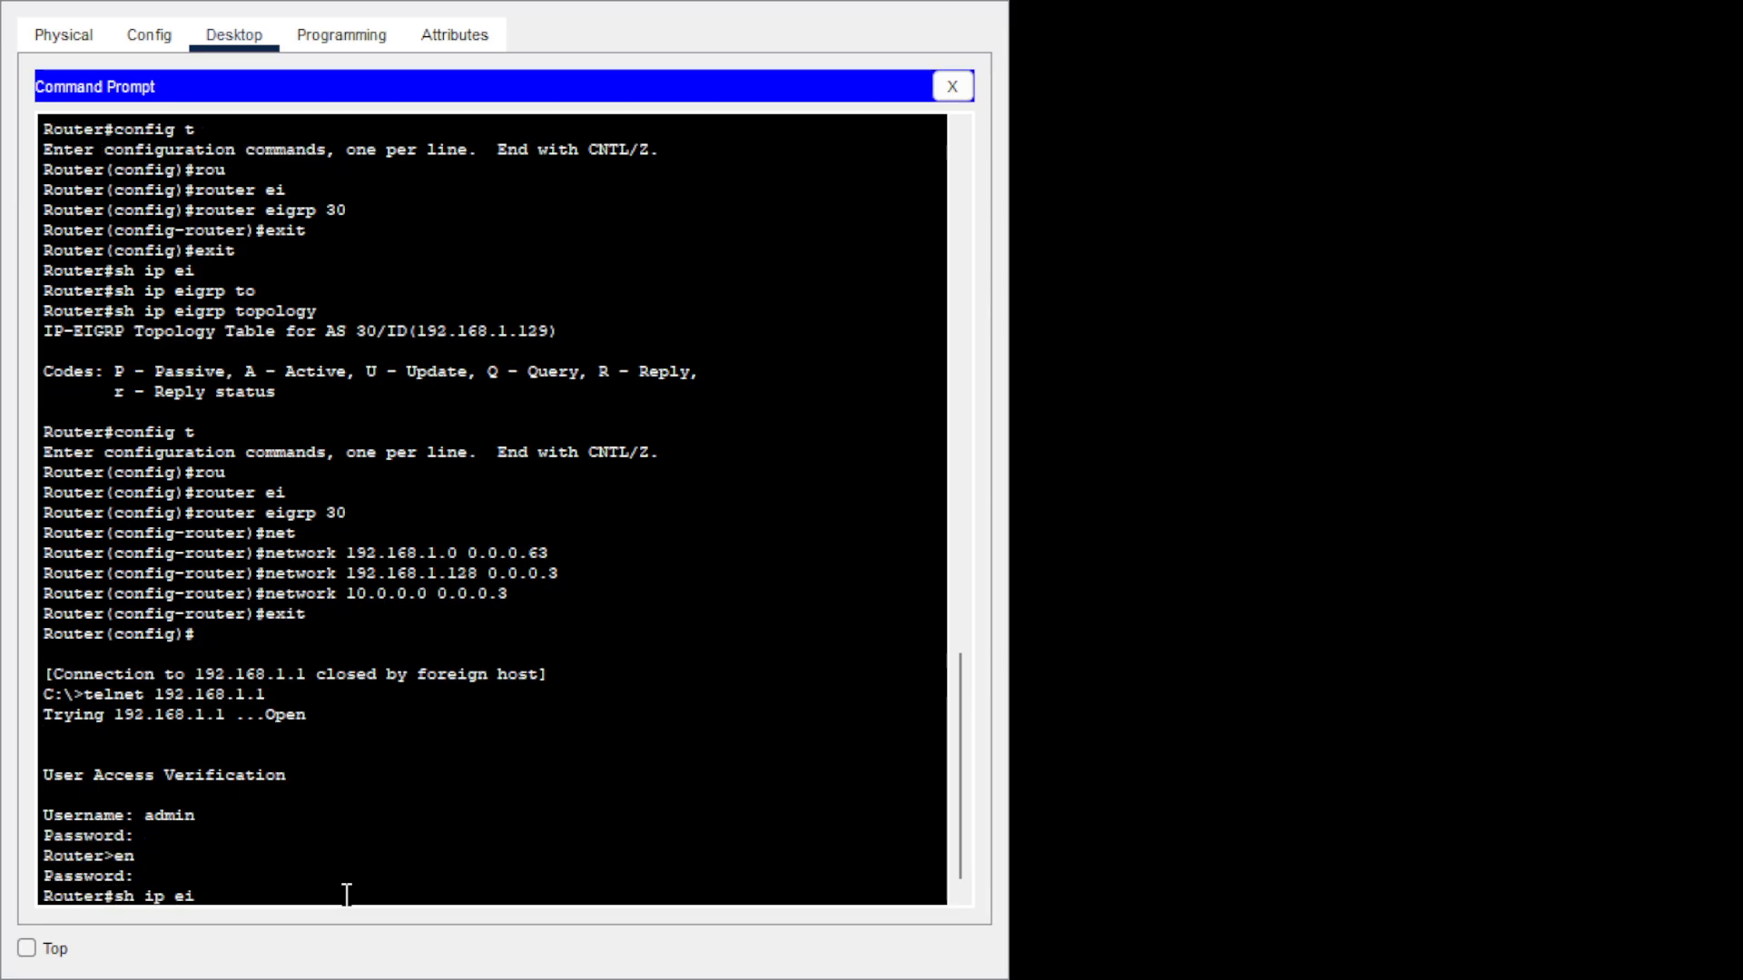
key("Tab")
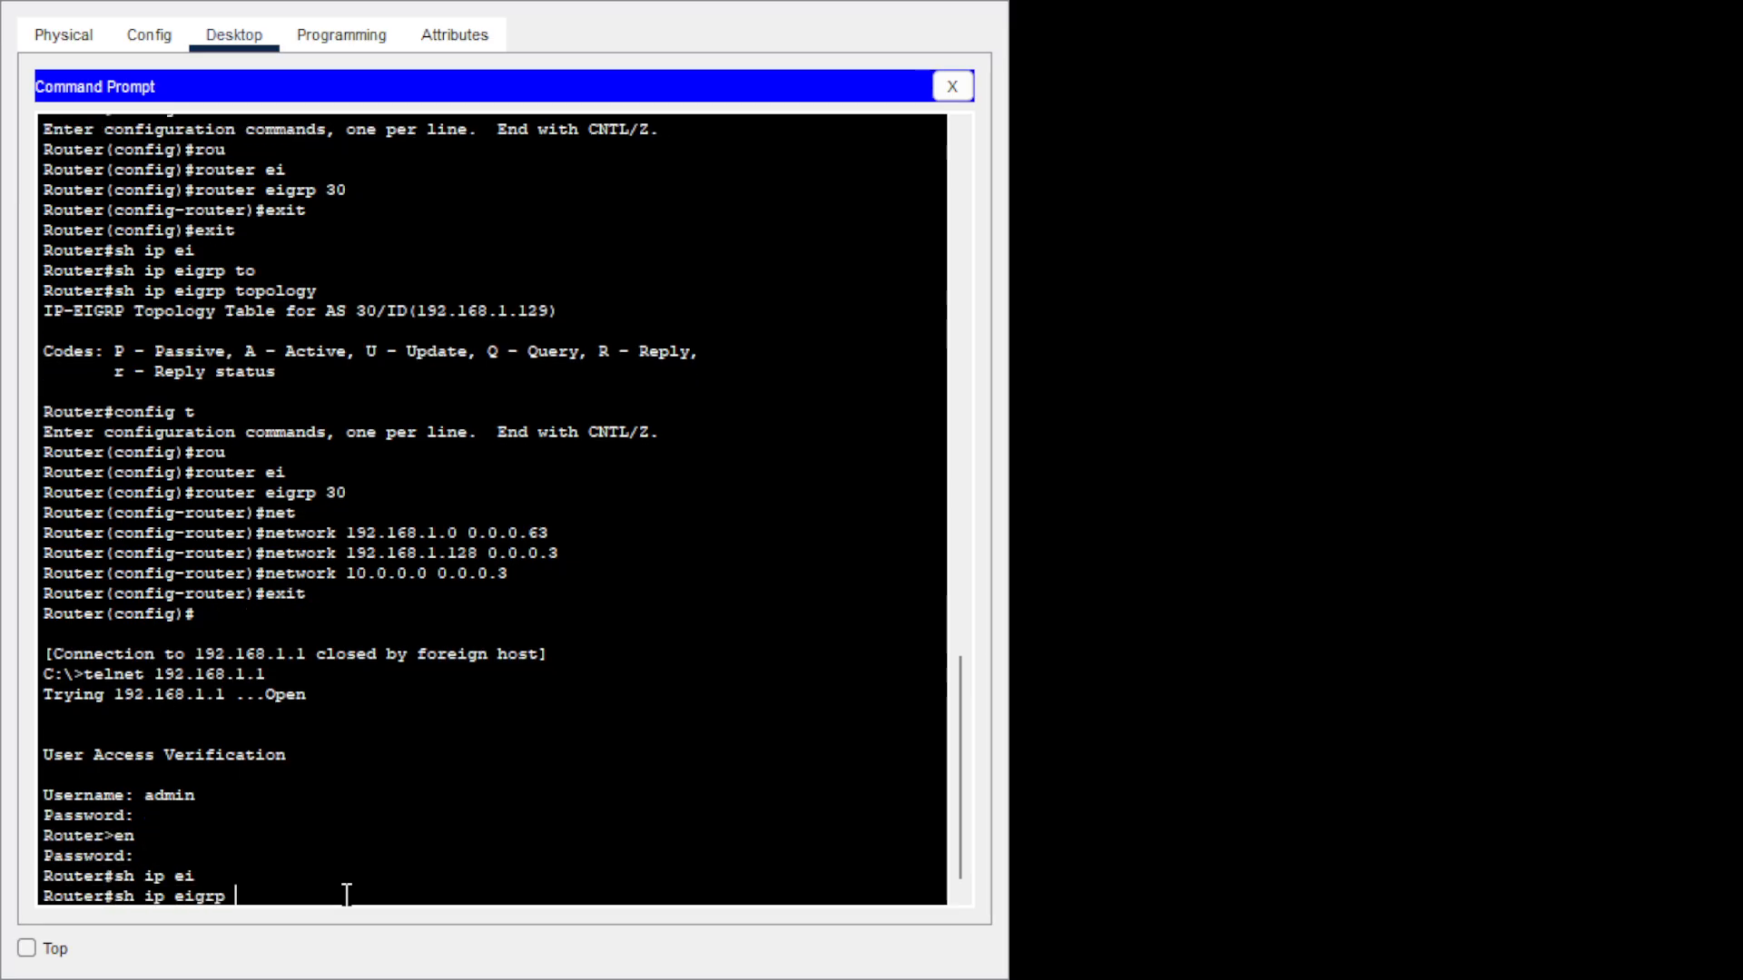
type("ne")
key("Tab")
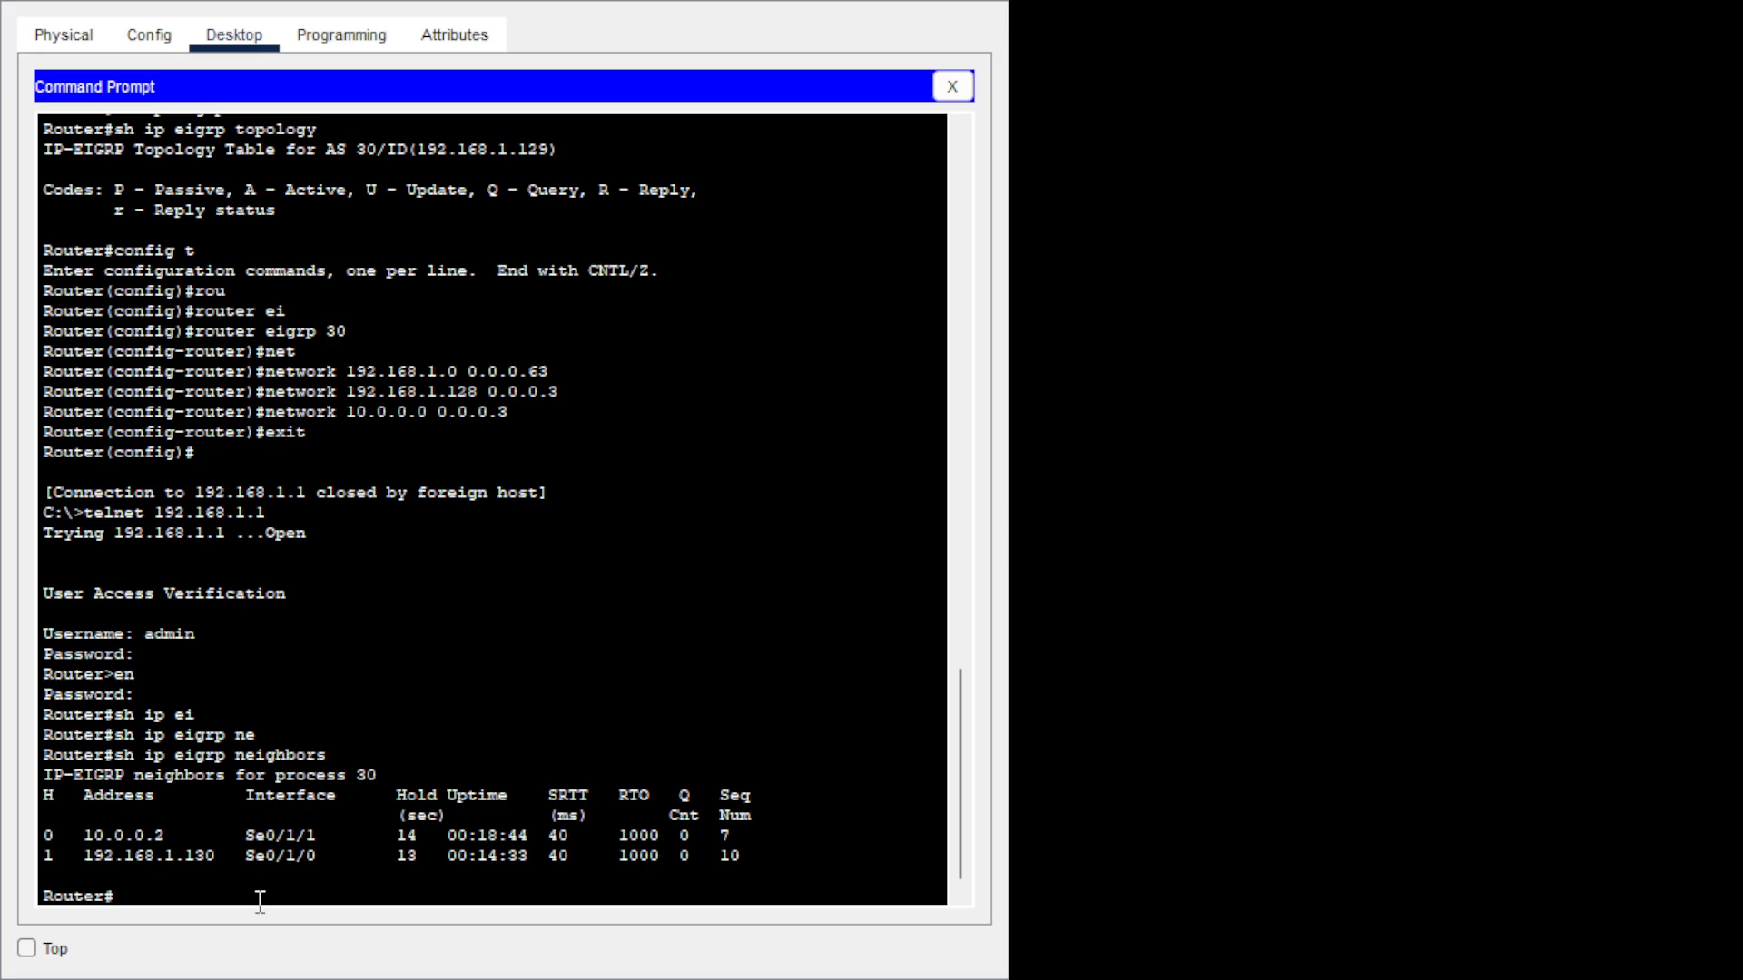
Show the full EIGRP topology table with 192.168.3.0 and 192.168.4.0 routes, then exit telnet.
key("Up")
key("BackSpace")
key("BackSpace")
key("BackSpace")
key("BackSpace")
key("BackSpace")
key("BackSpace")
key("BackSpace")
key("BackSpace")
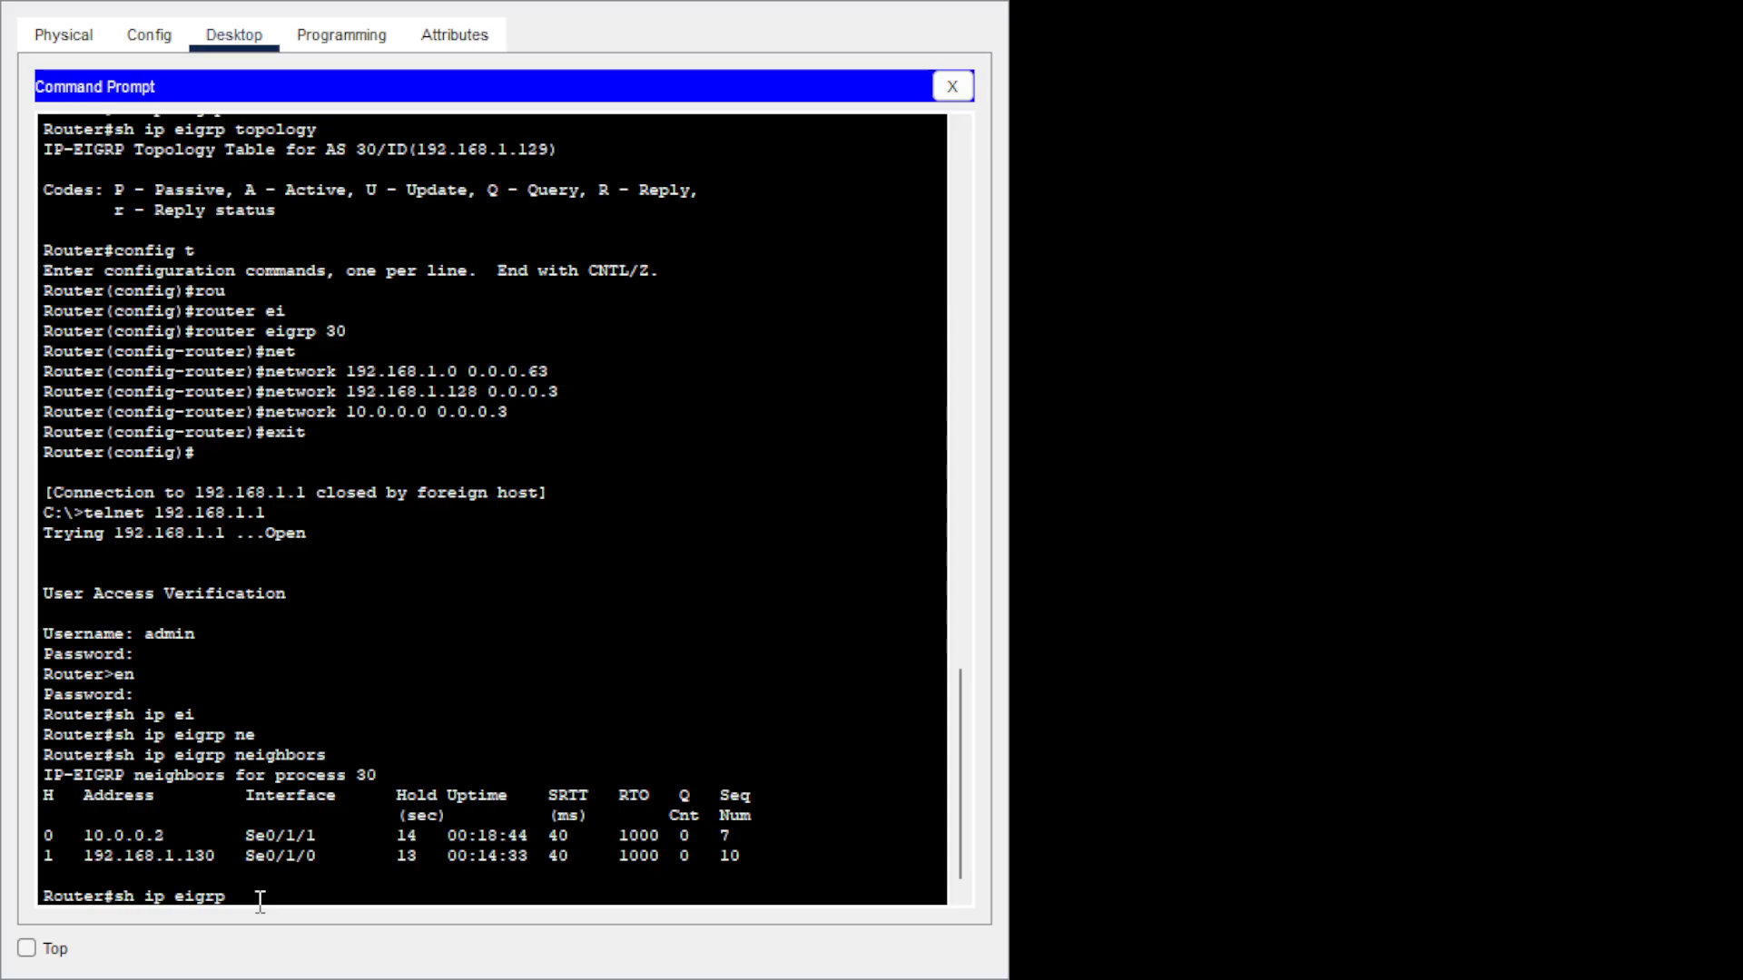
type("to")
key("Tab")
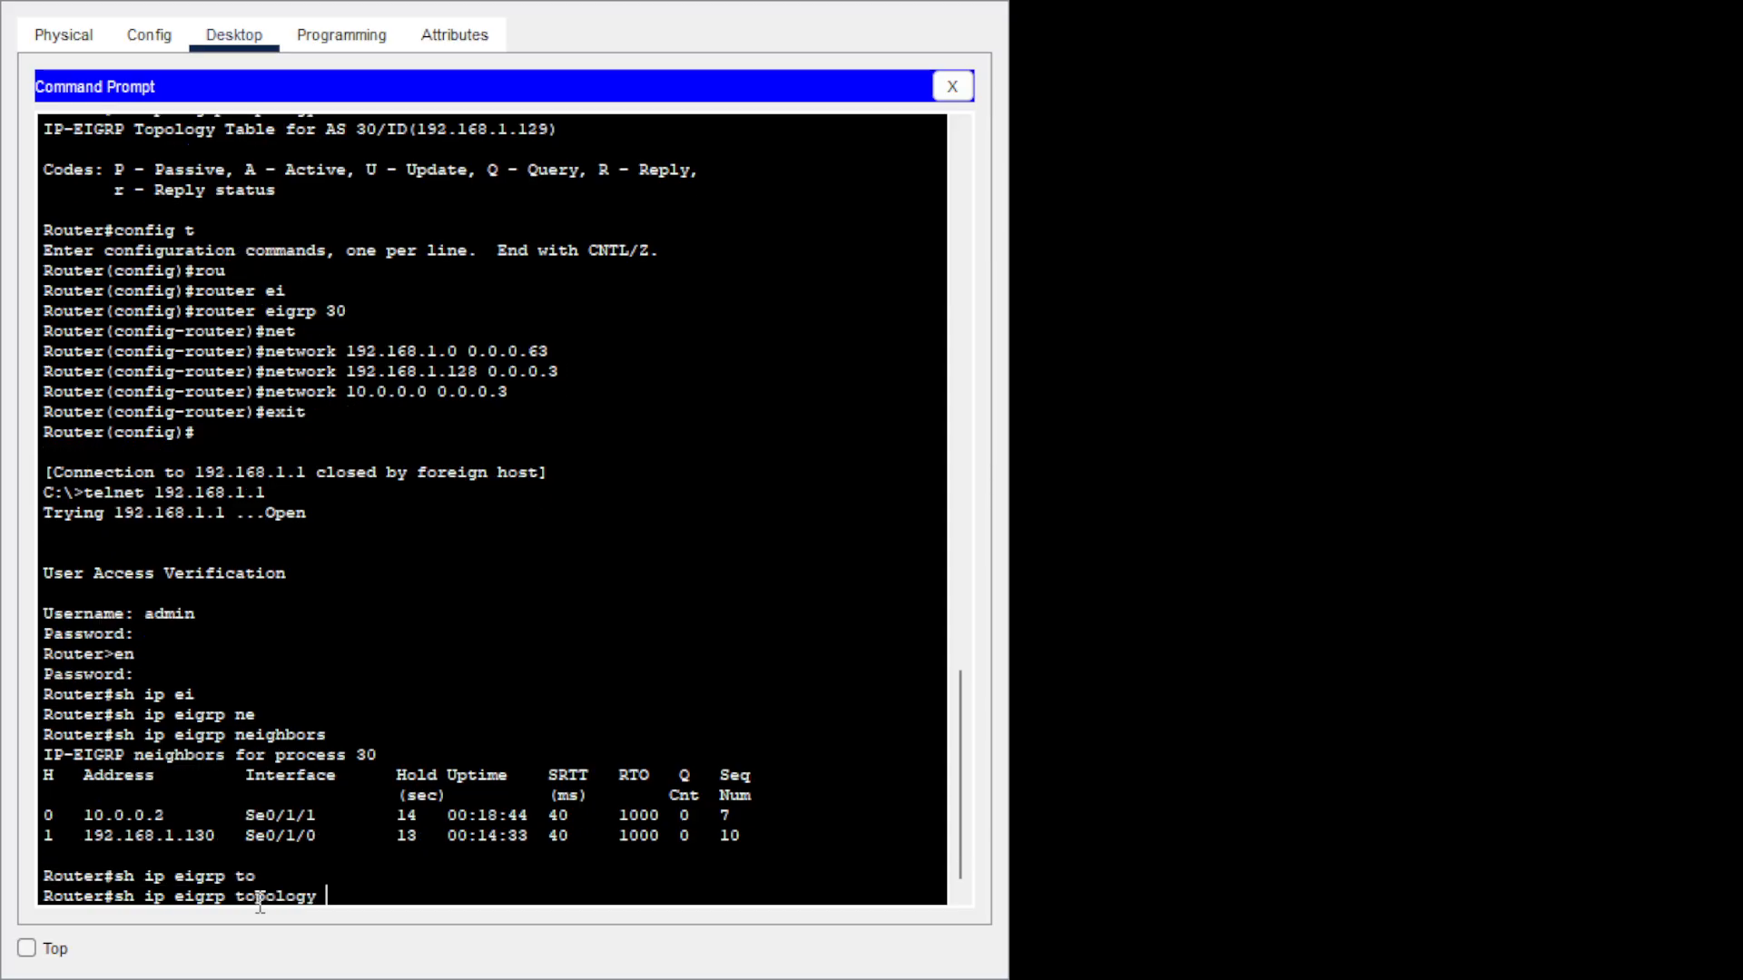
key("Return")
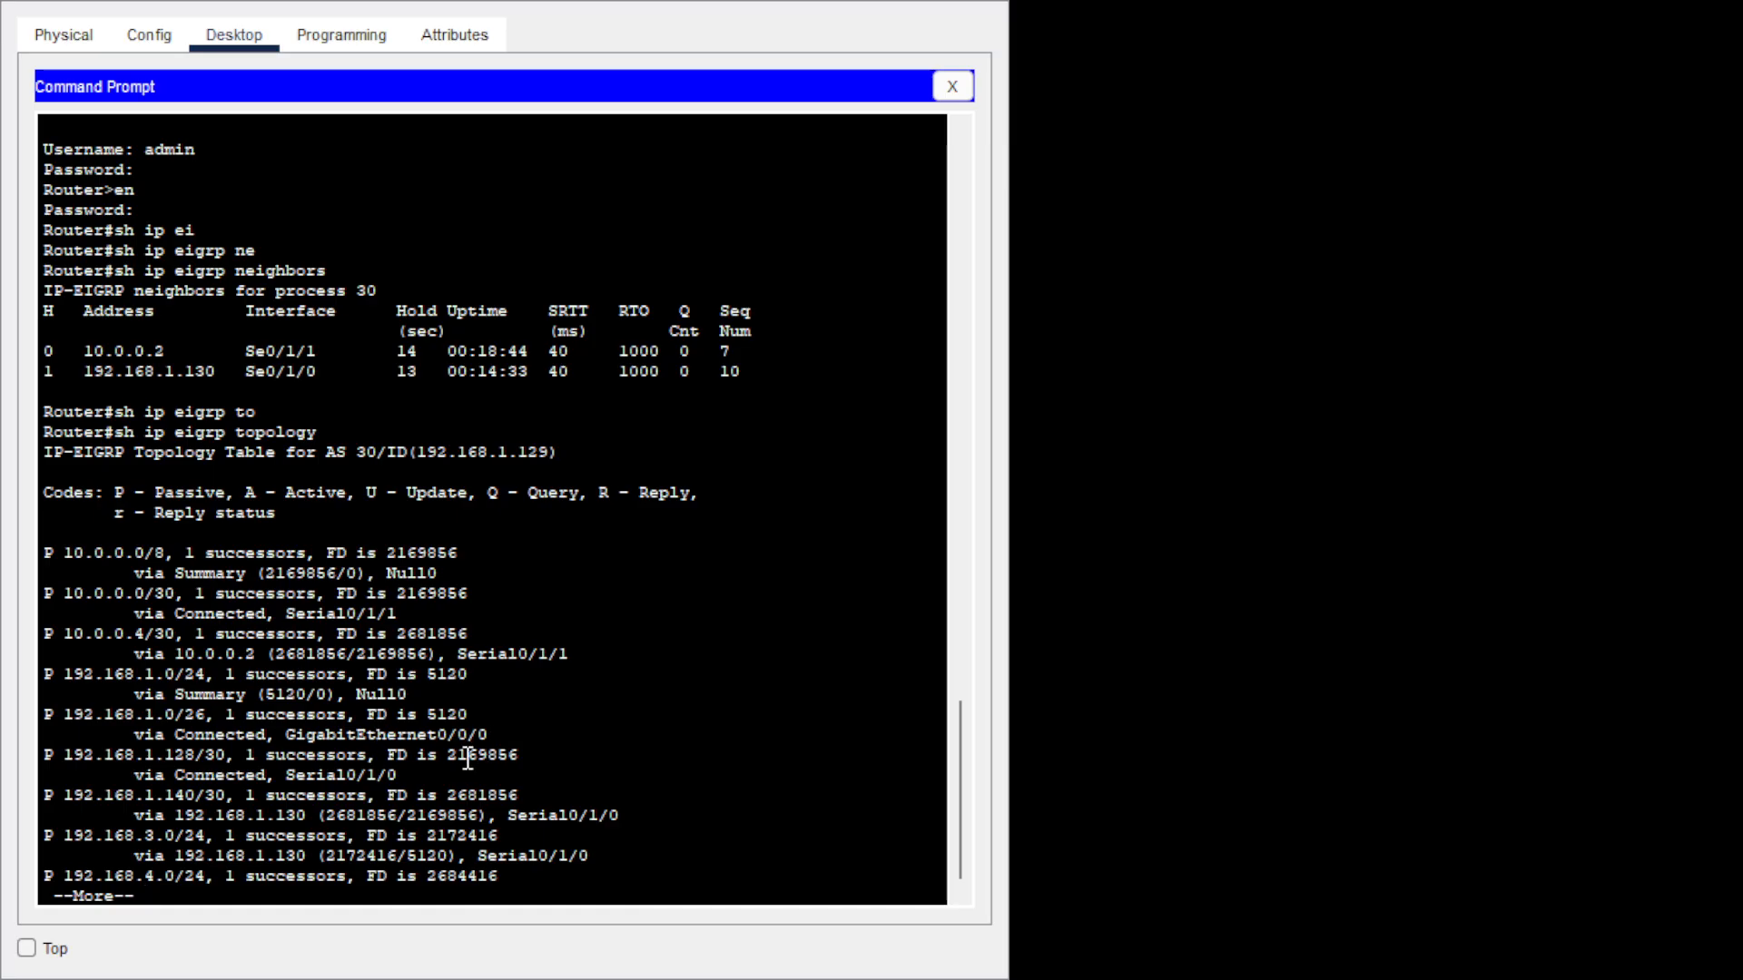
key("space")
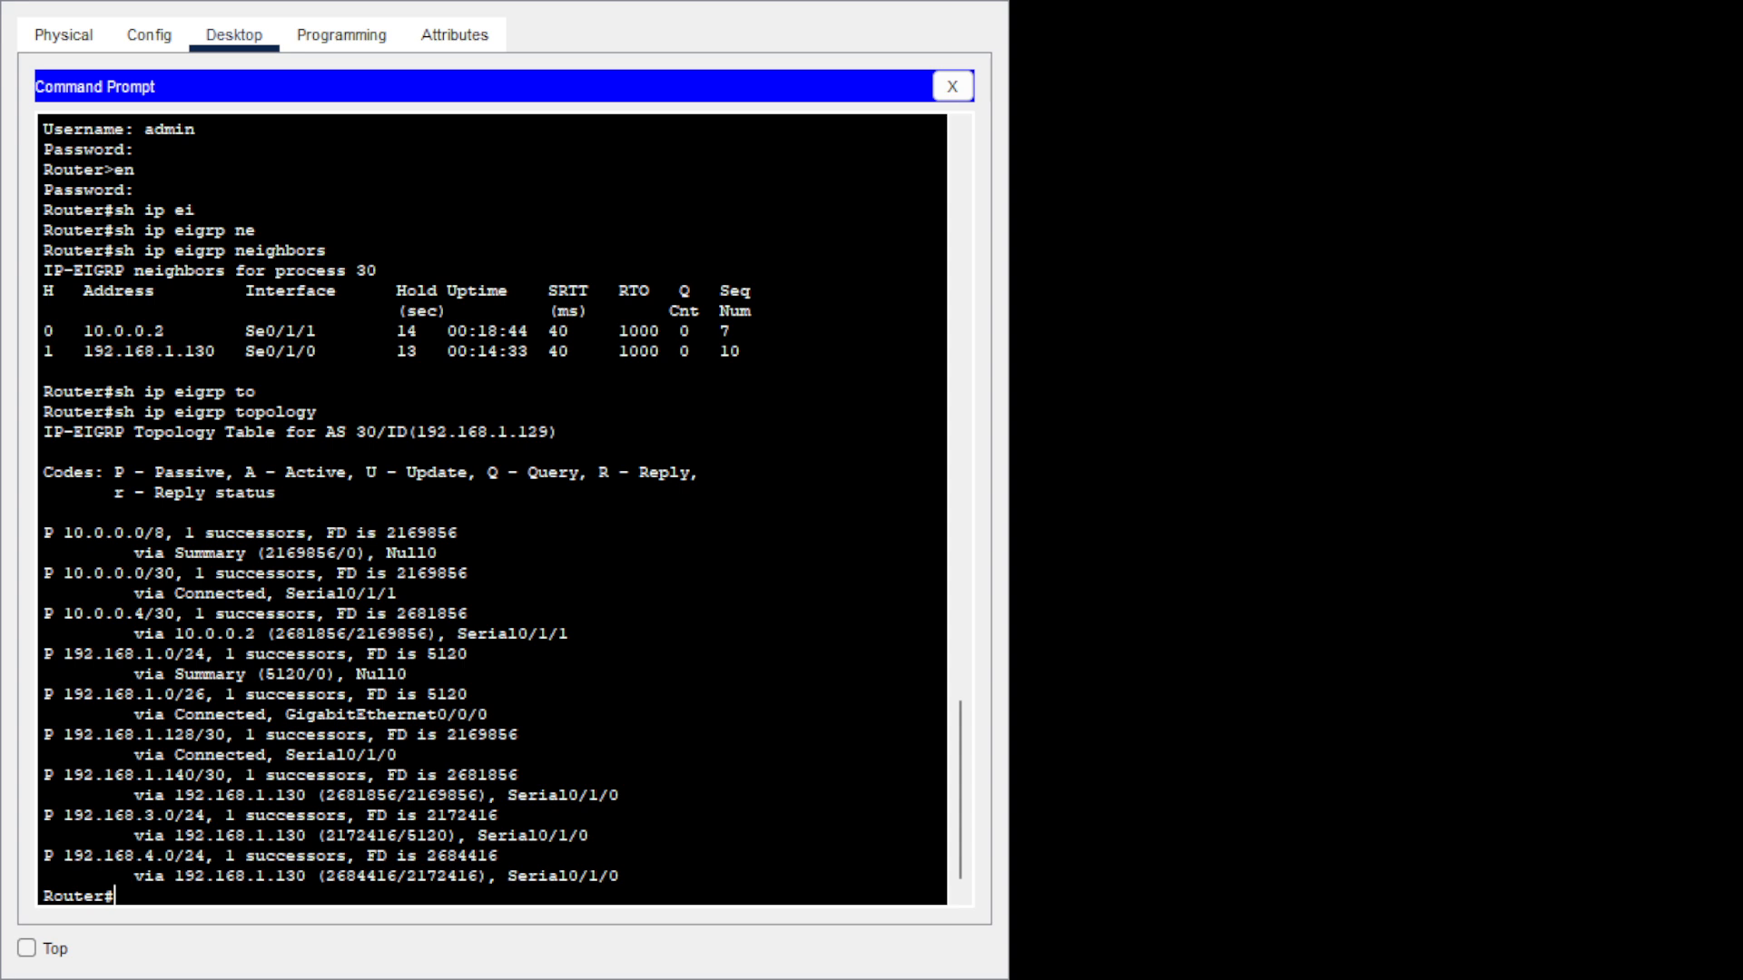
type("exit")
key("Return")
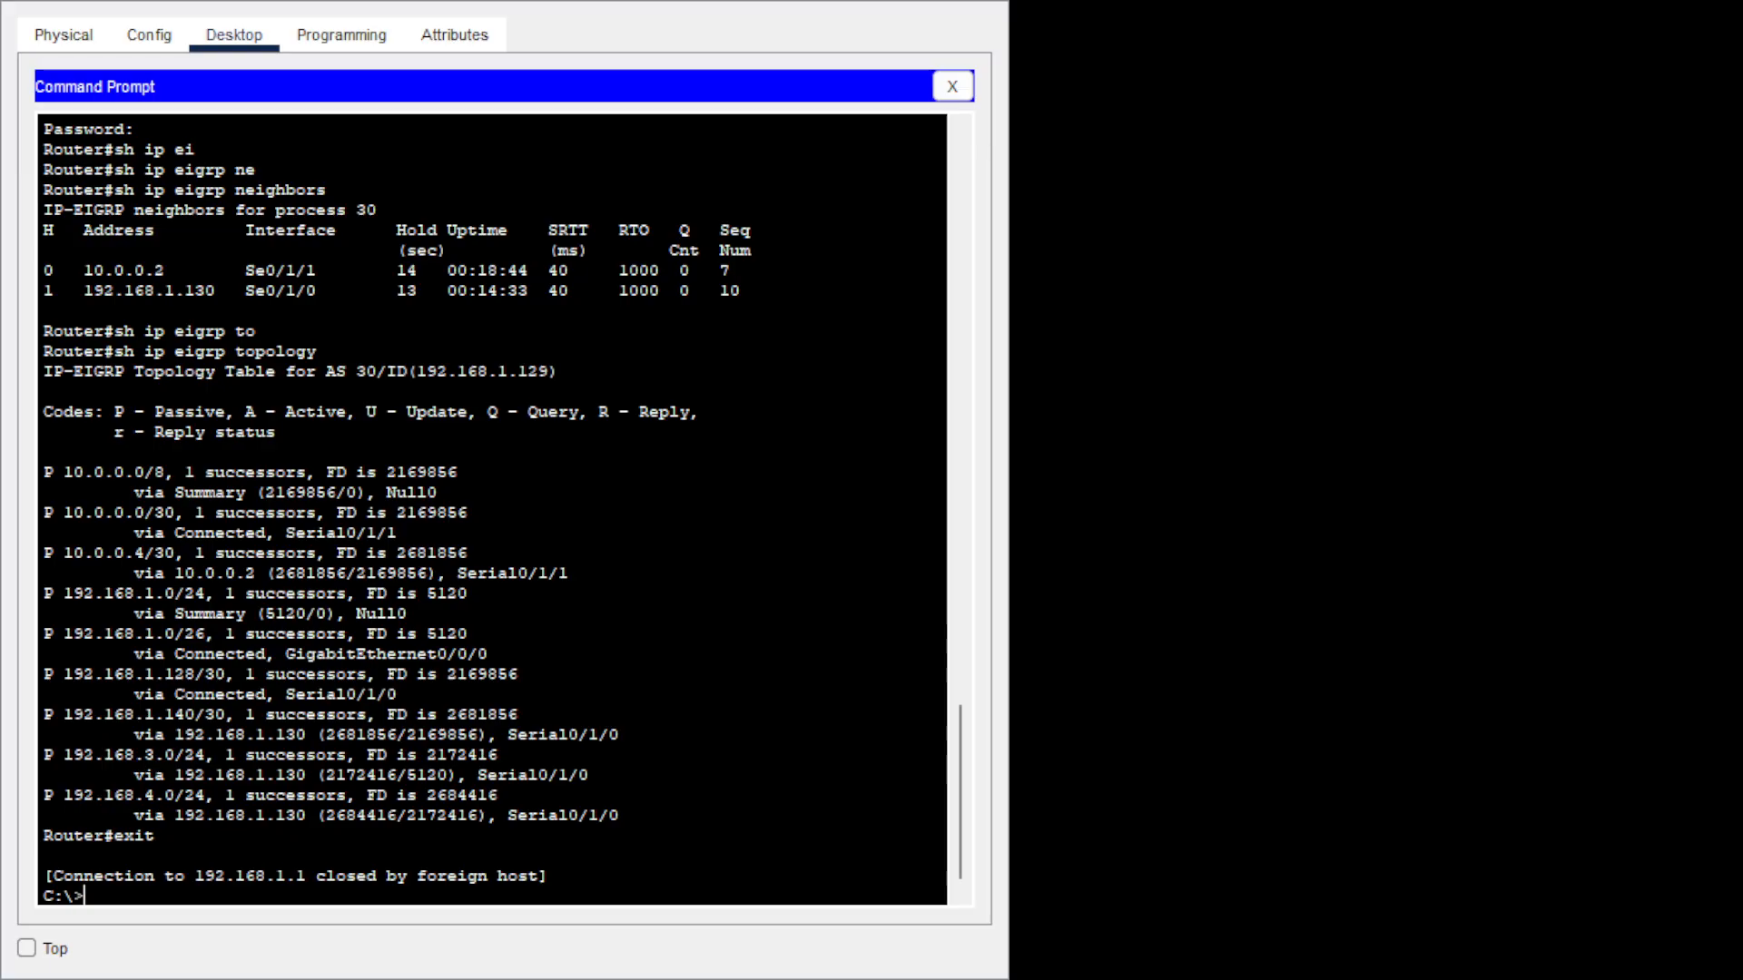
Ping 192.168.1.66 from the PC; it fails with destination host unreachable, 100% loss.
type("ping 192.168.1.")
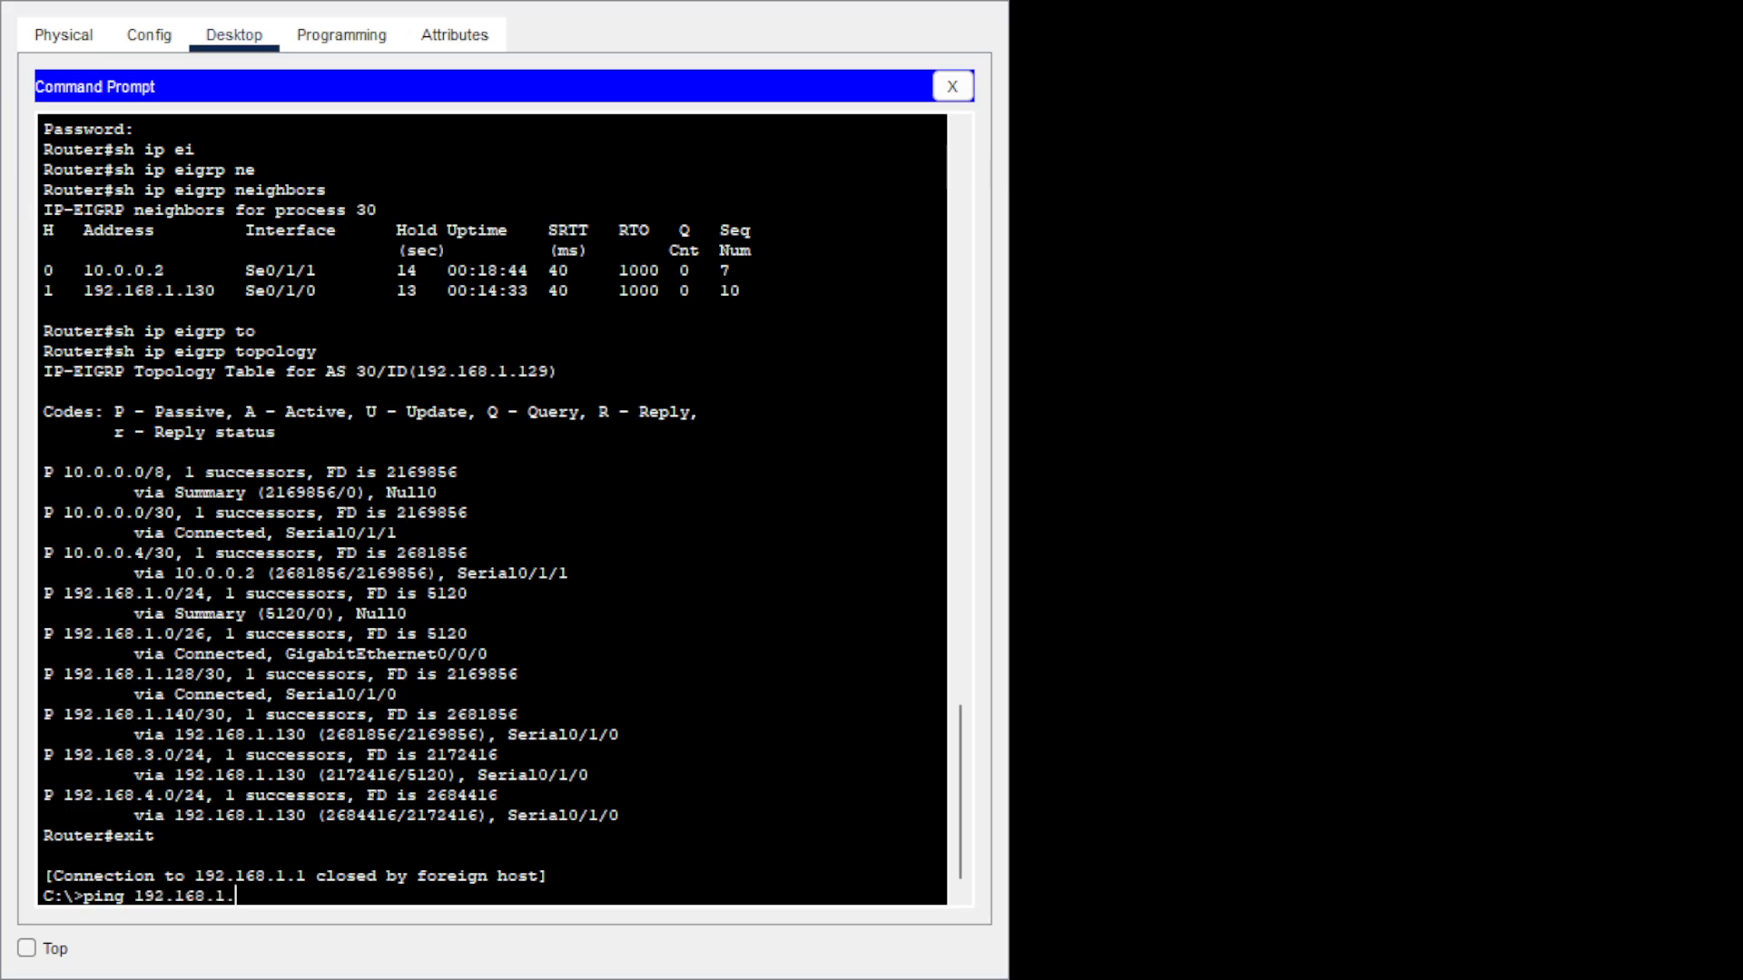
type("66")
key("Return")
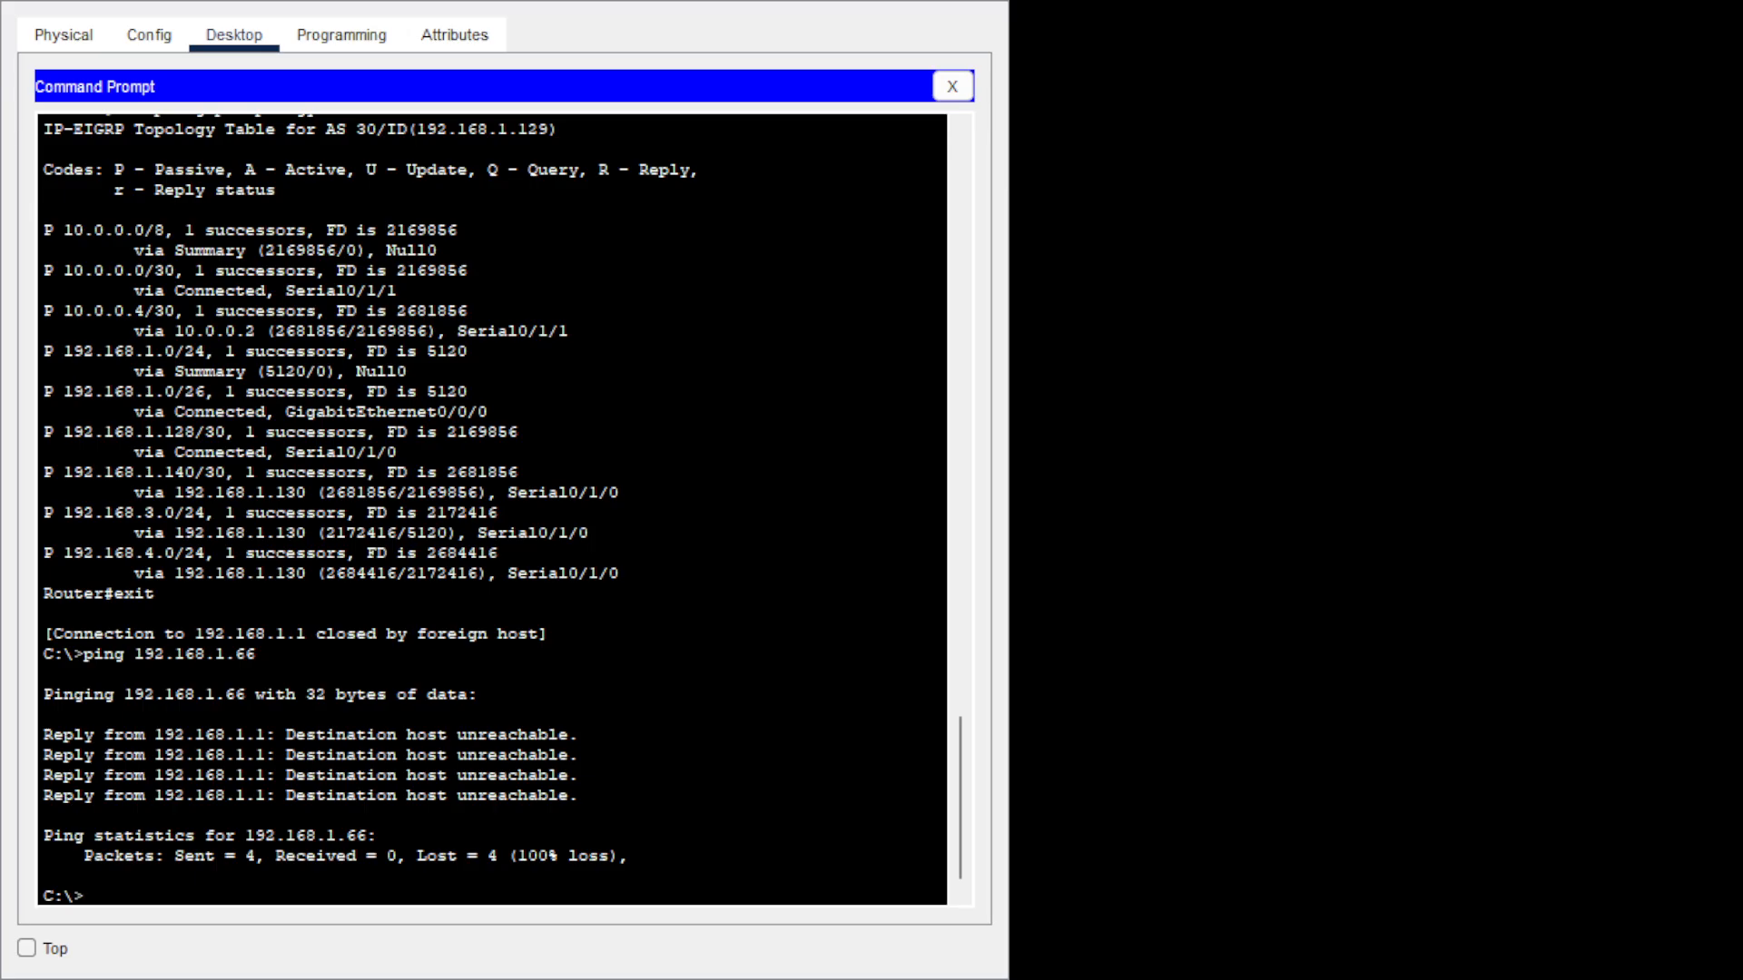
key("Up")
key("BackSpace")
key("BackSpace")
key("BackSpace")
key("BackSpace")
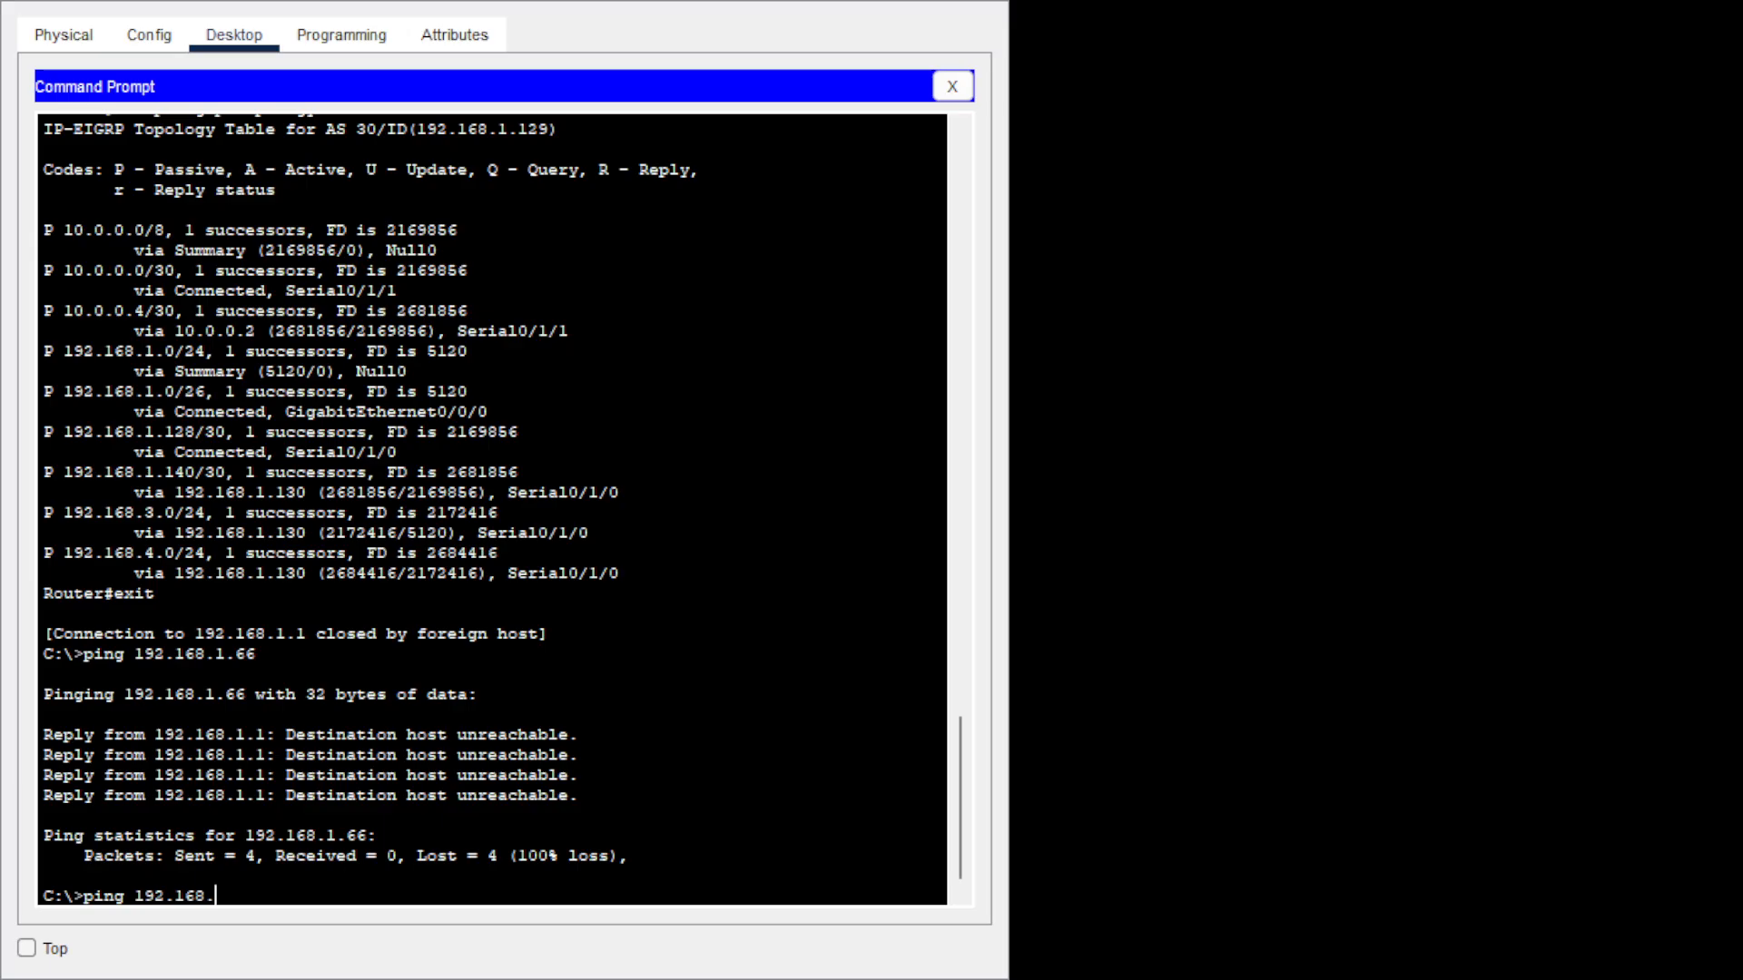
Ping 192.168.3.2 and then 192.168.4.2 from the PC, both replying successfully.
type("3.2")
key("Return")
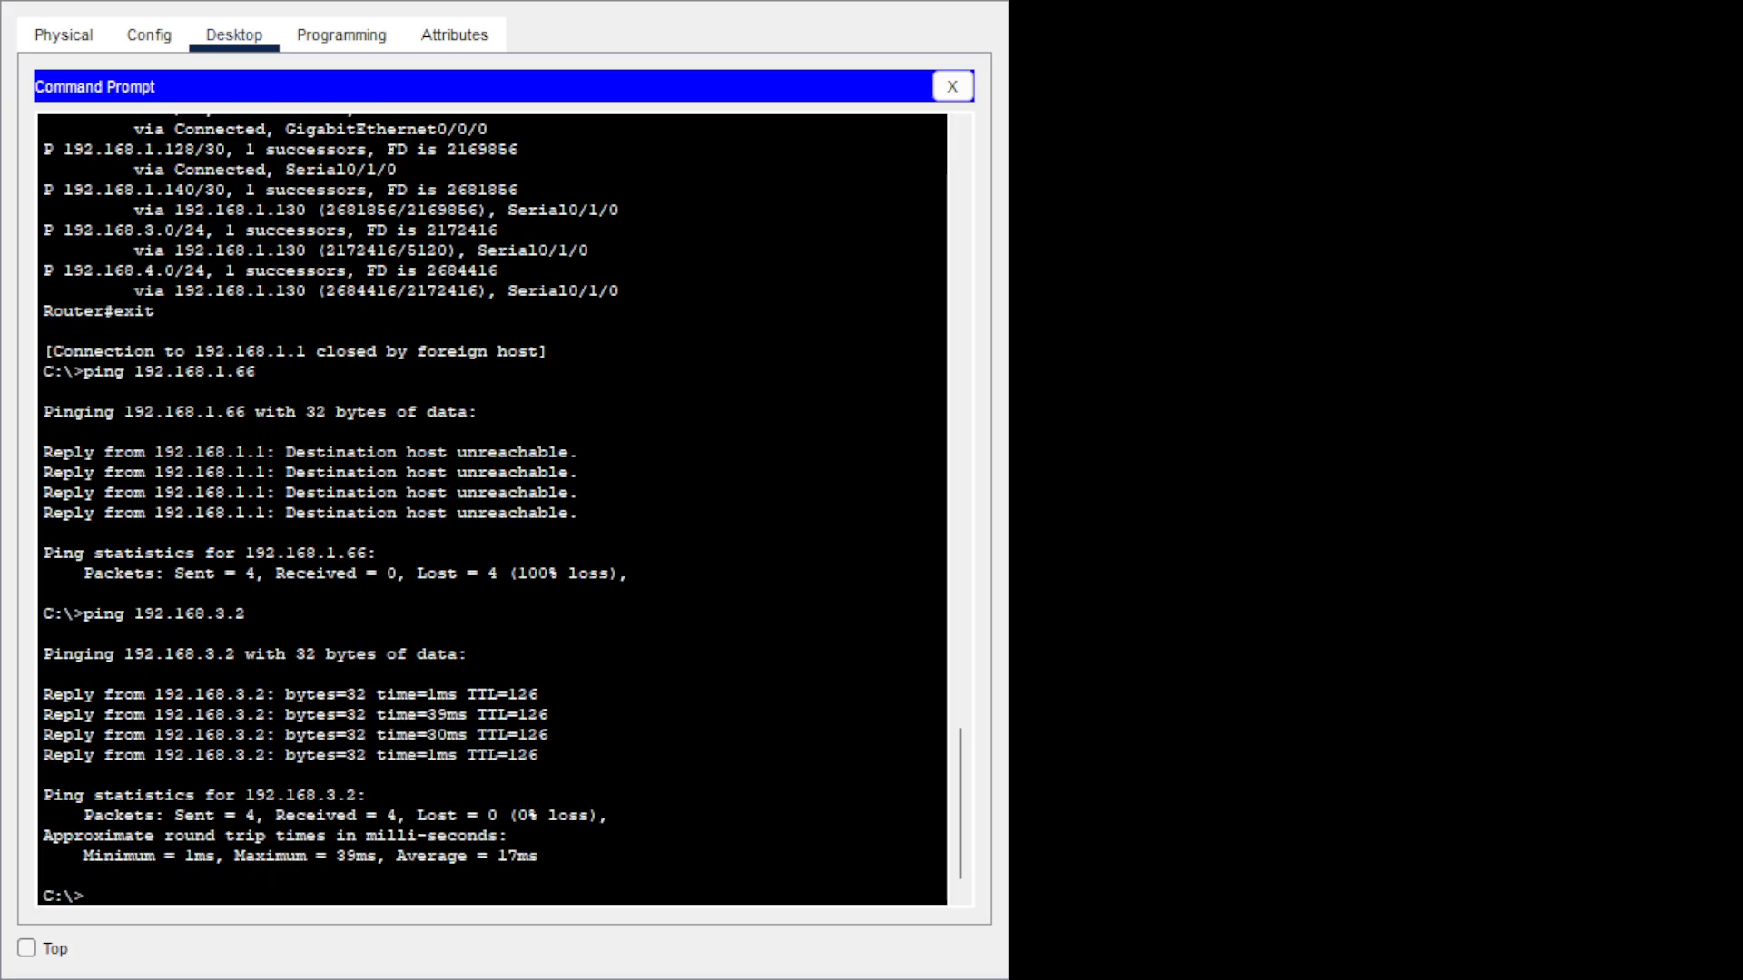
key("Up")
key("BackSpace")
key("BackSpace")
key("BackSpace")
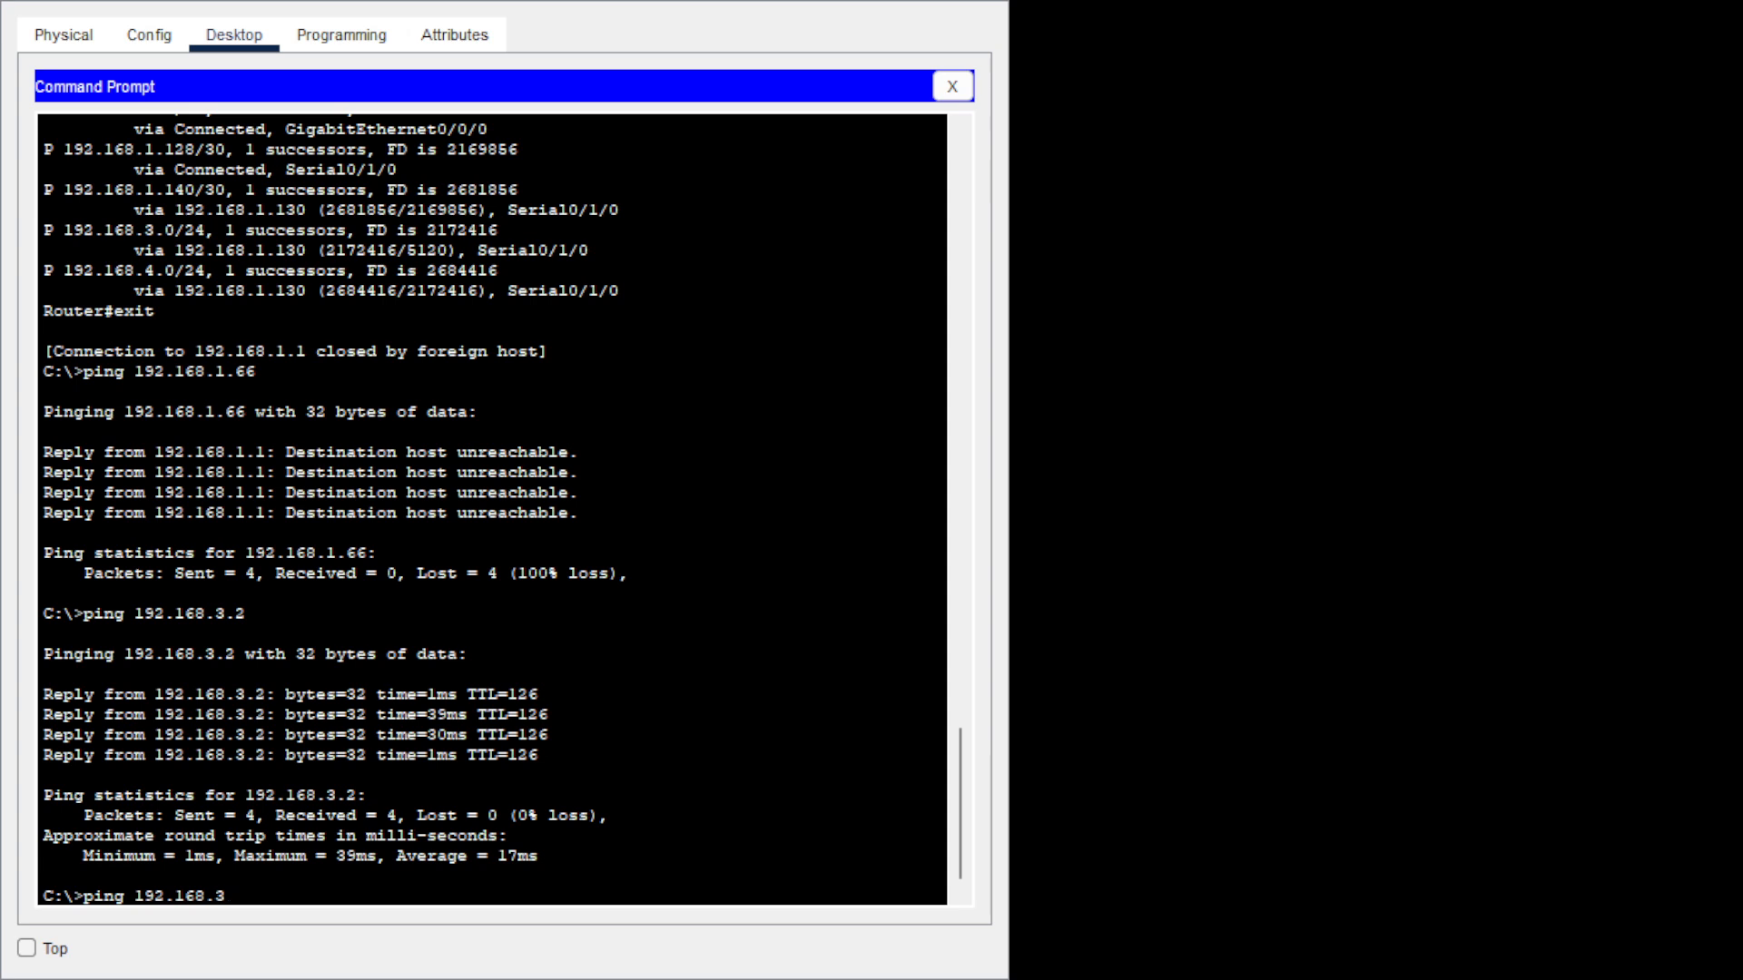
type("4.2")
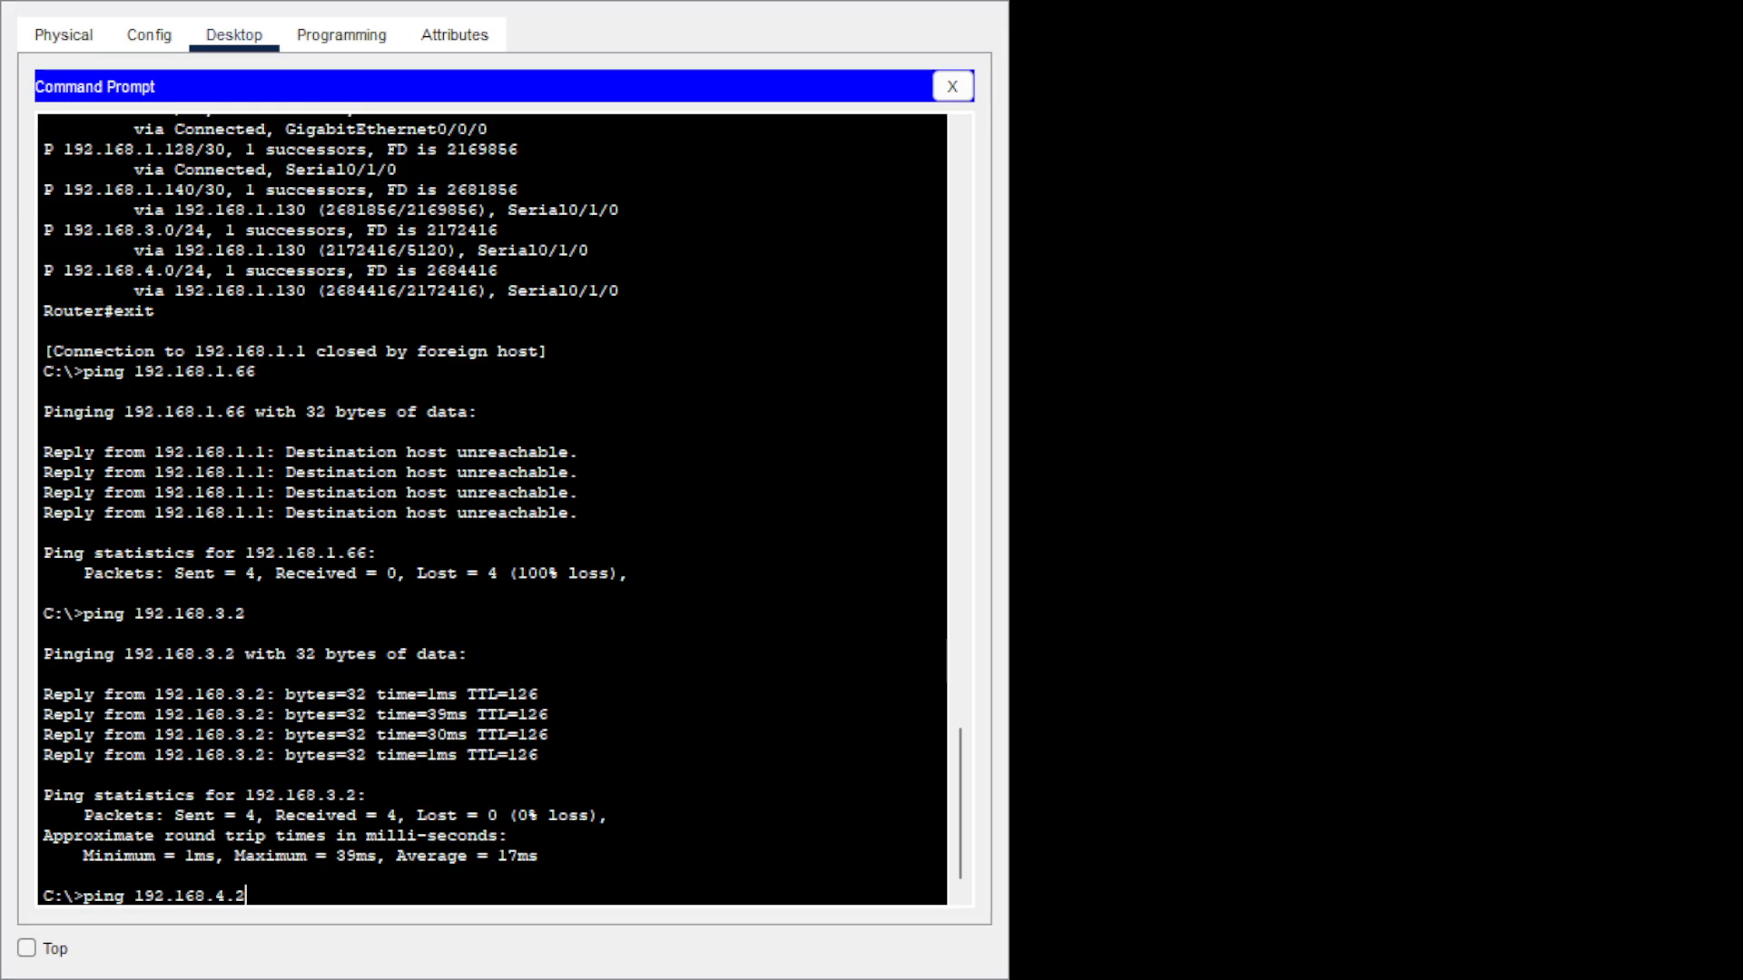
key("Return")
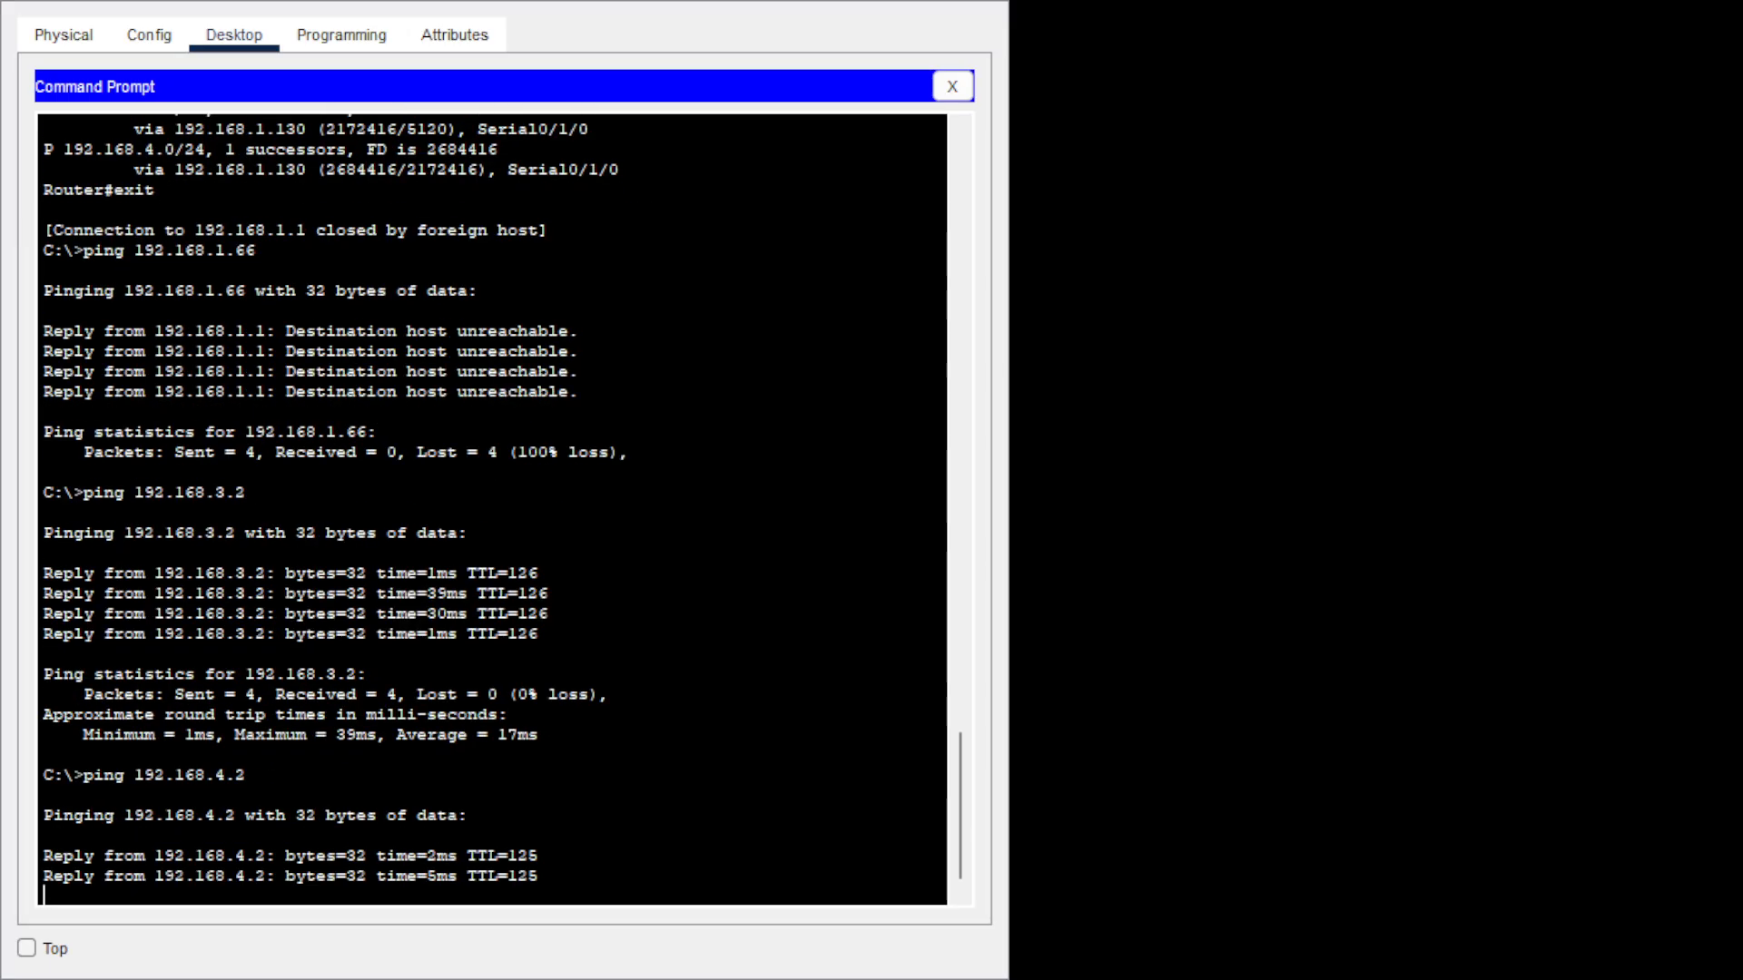
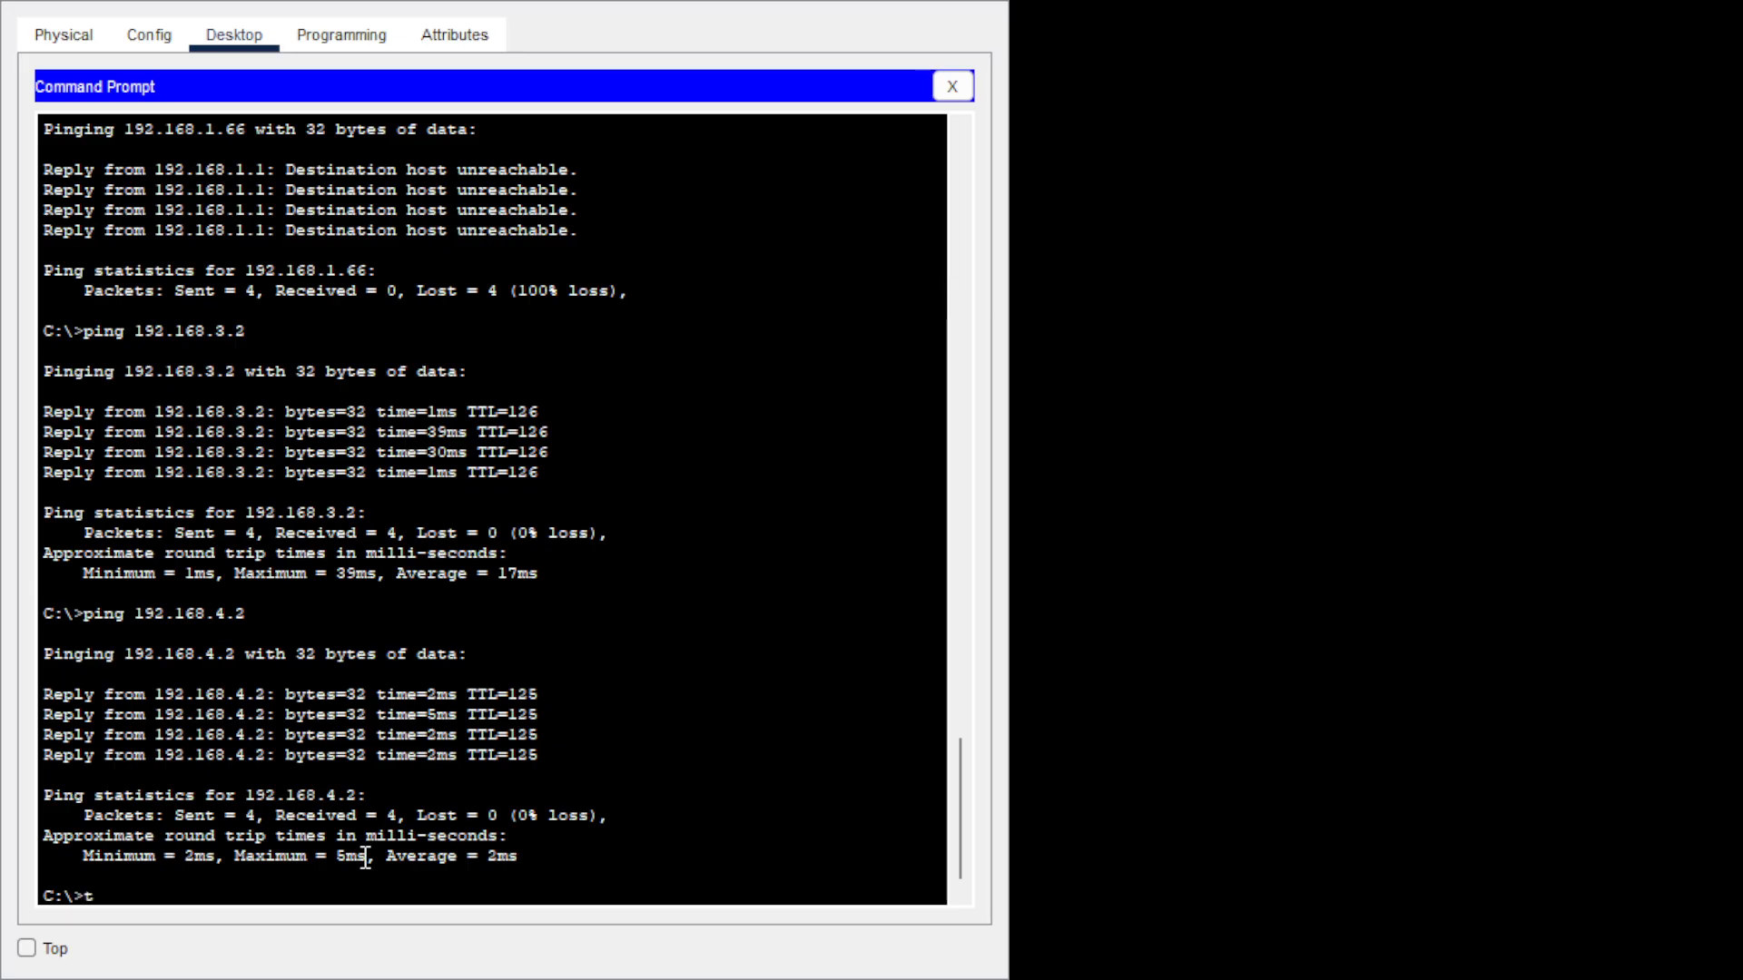
Telnet from the PC to router 192.168.1.1, log in, and enter privileged mode with en.
type("elnet 192.1")
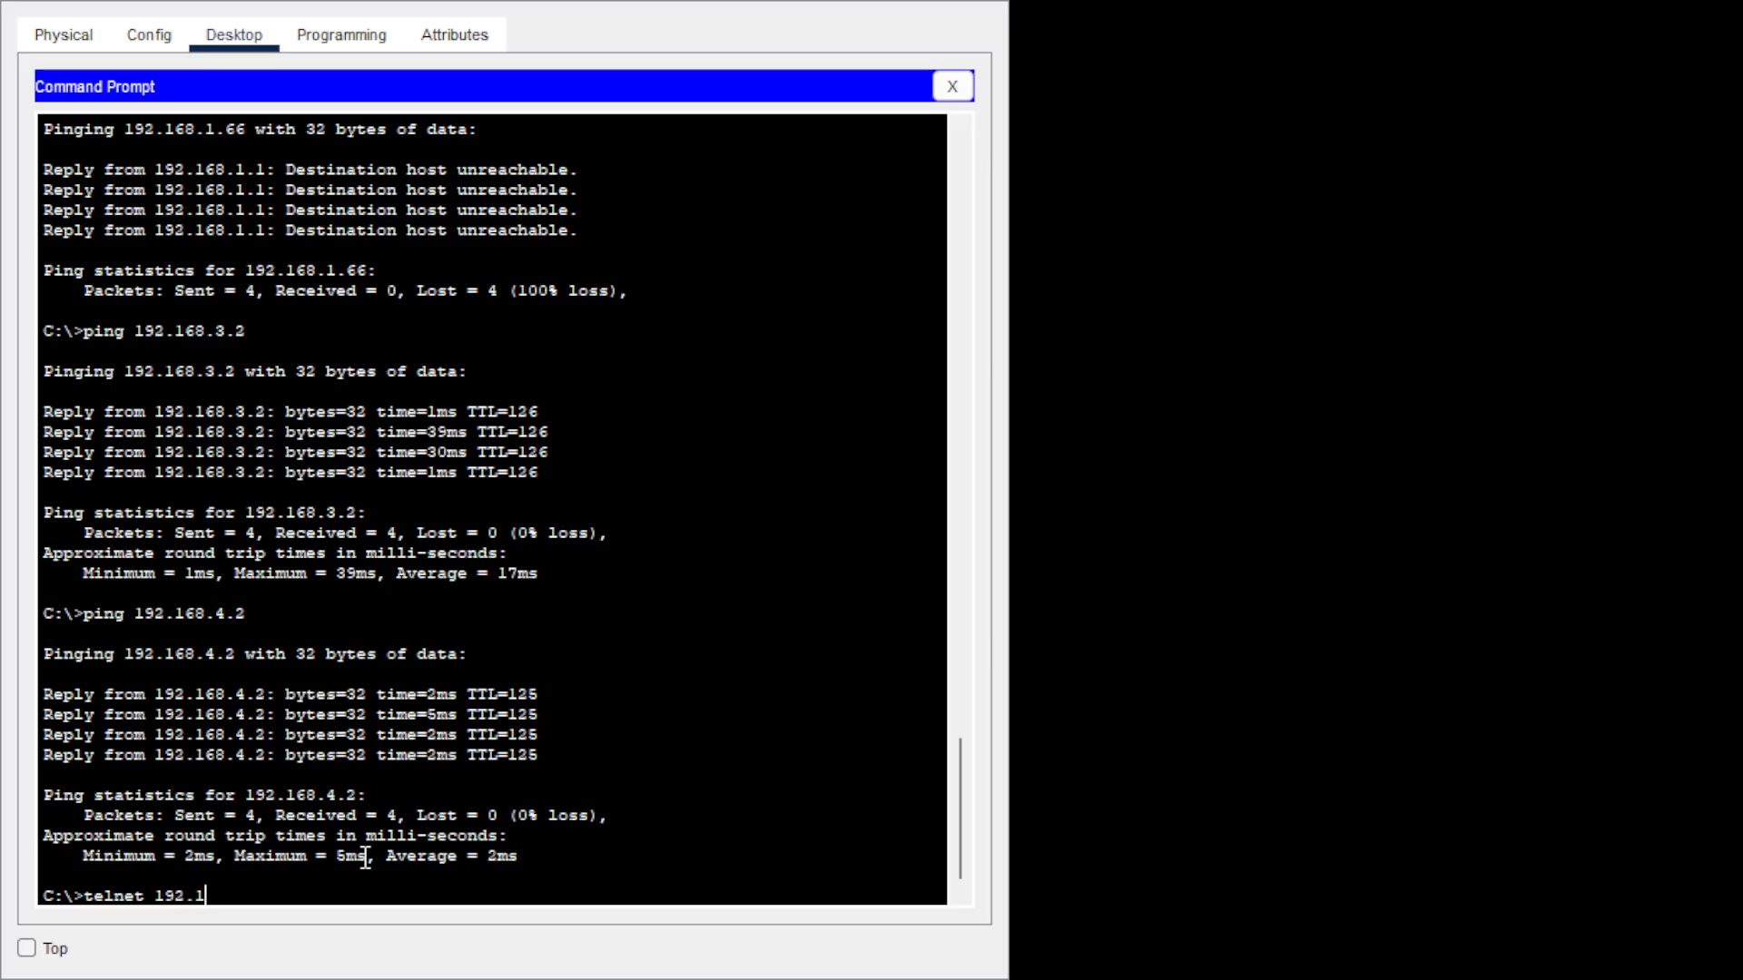
type("68.1.1")
key("Return")
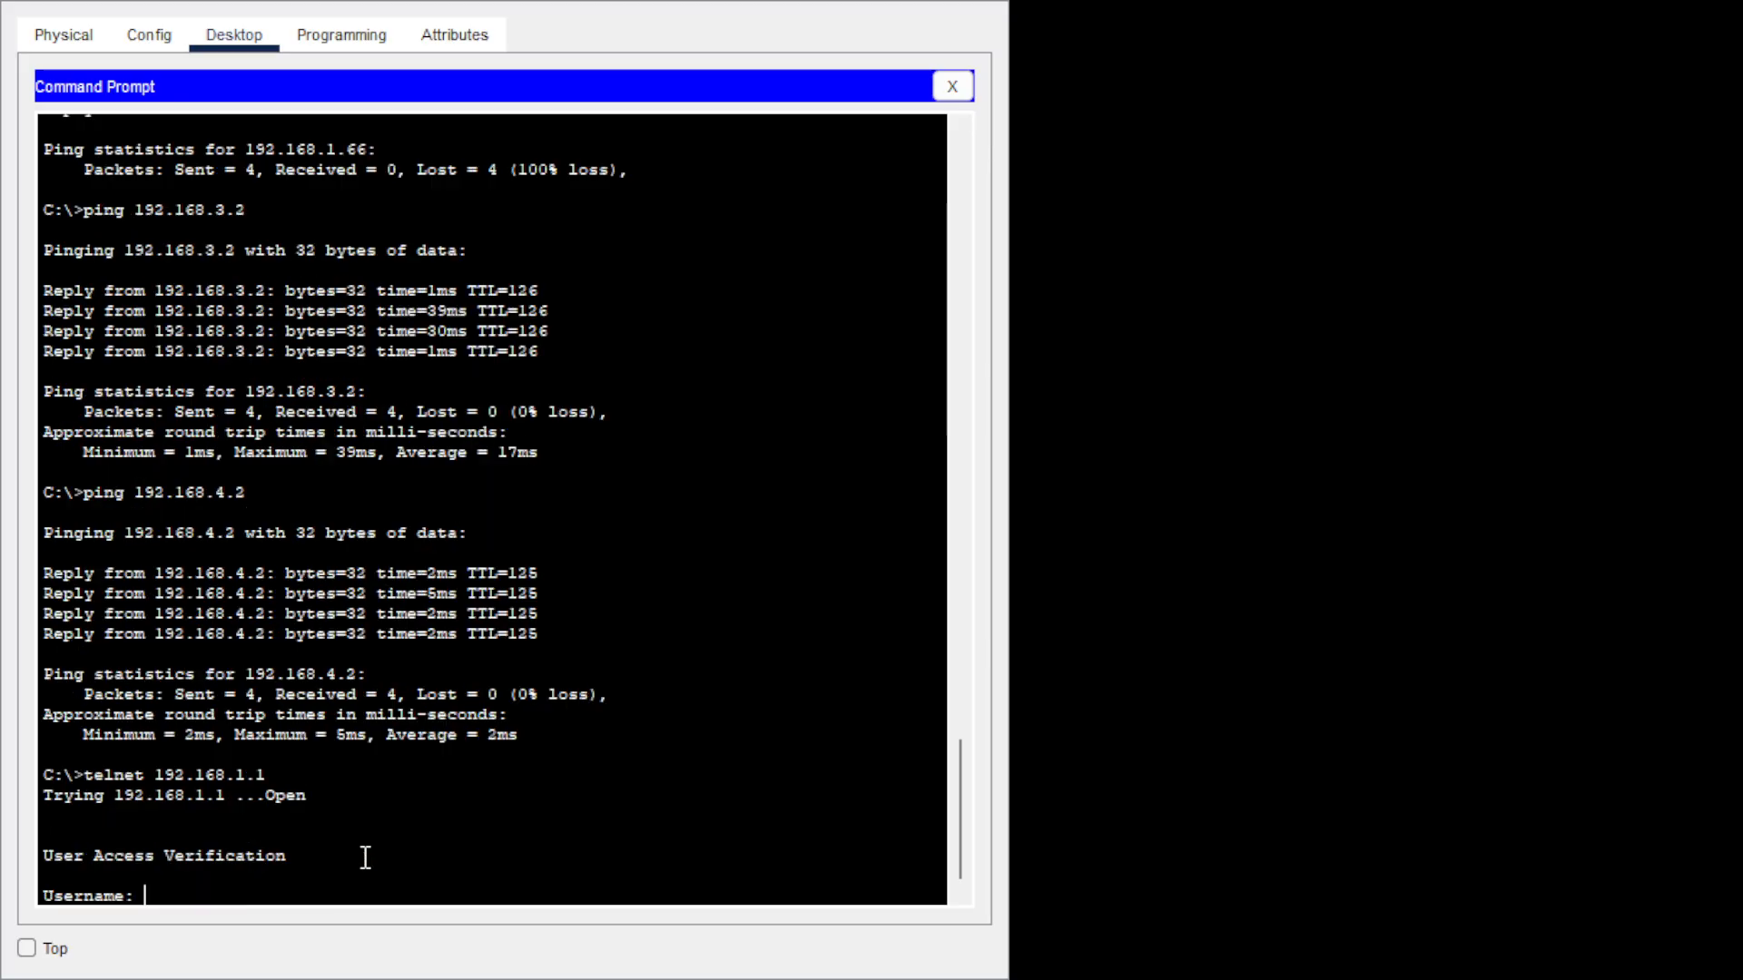
type("admi")
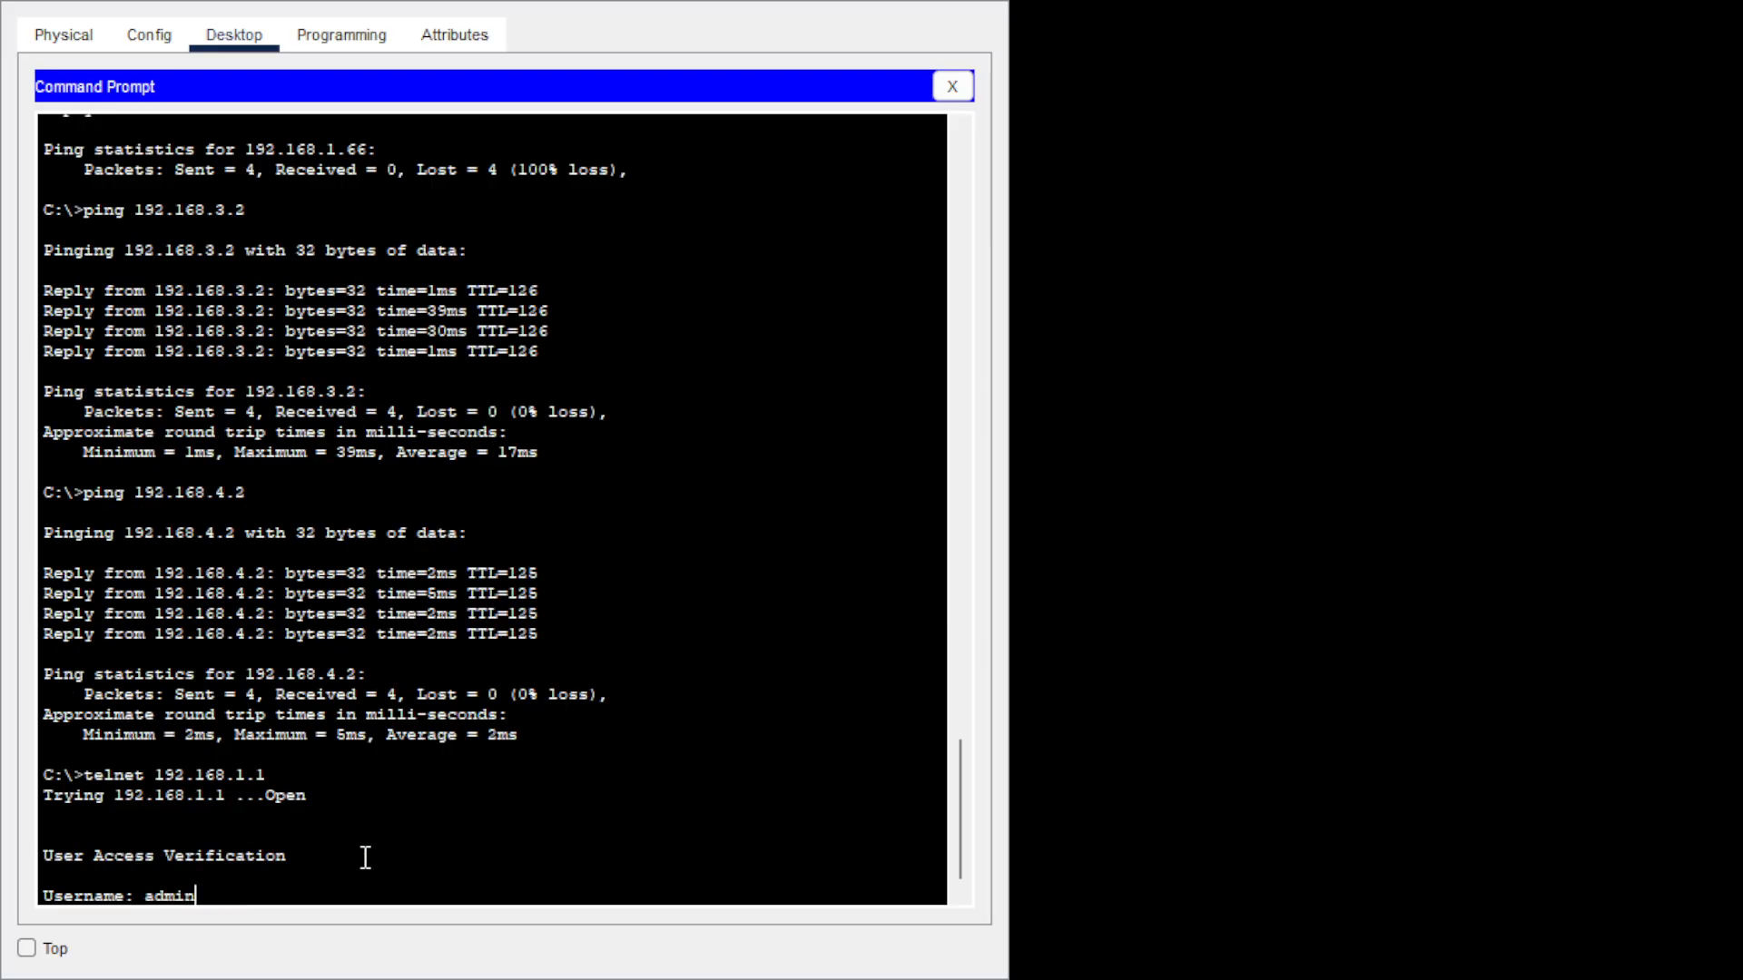
type("n")
key("Return")
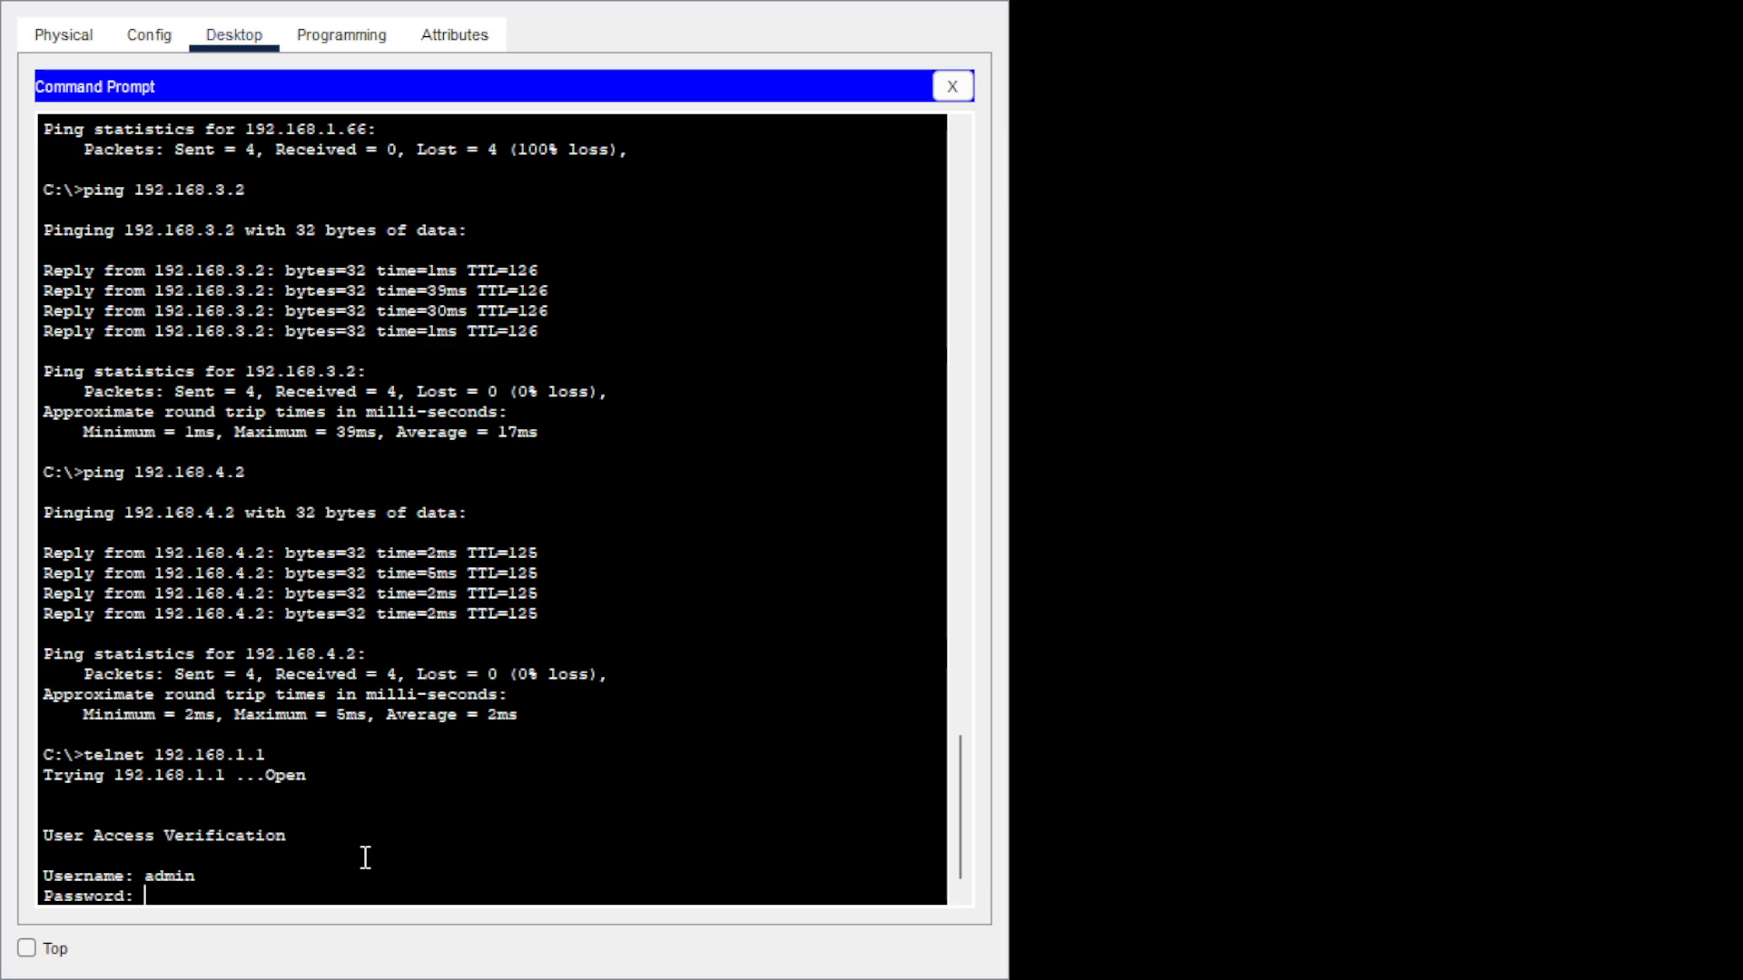
key("Return")
type("en")
key("Return")
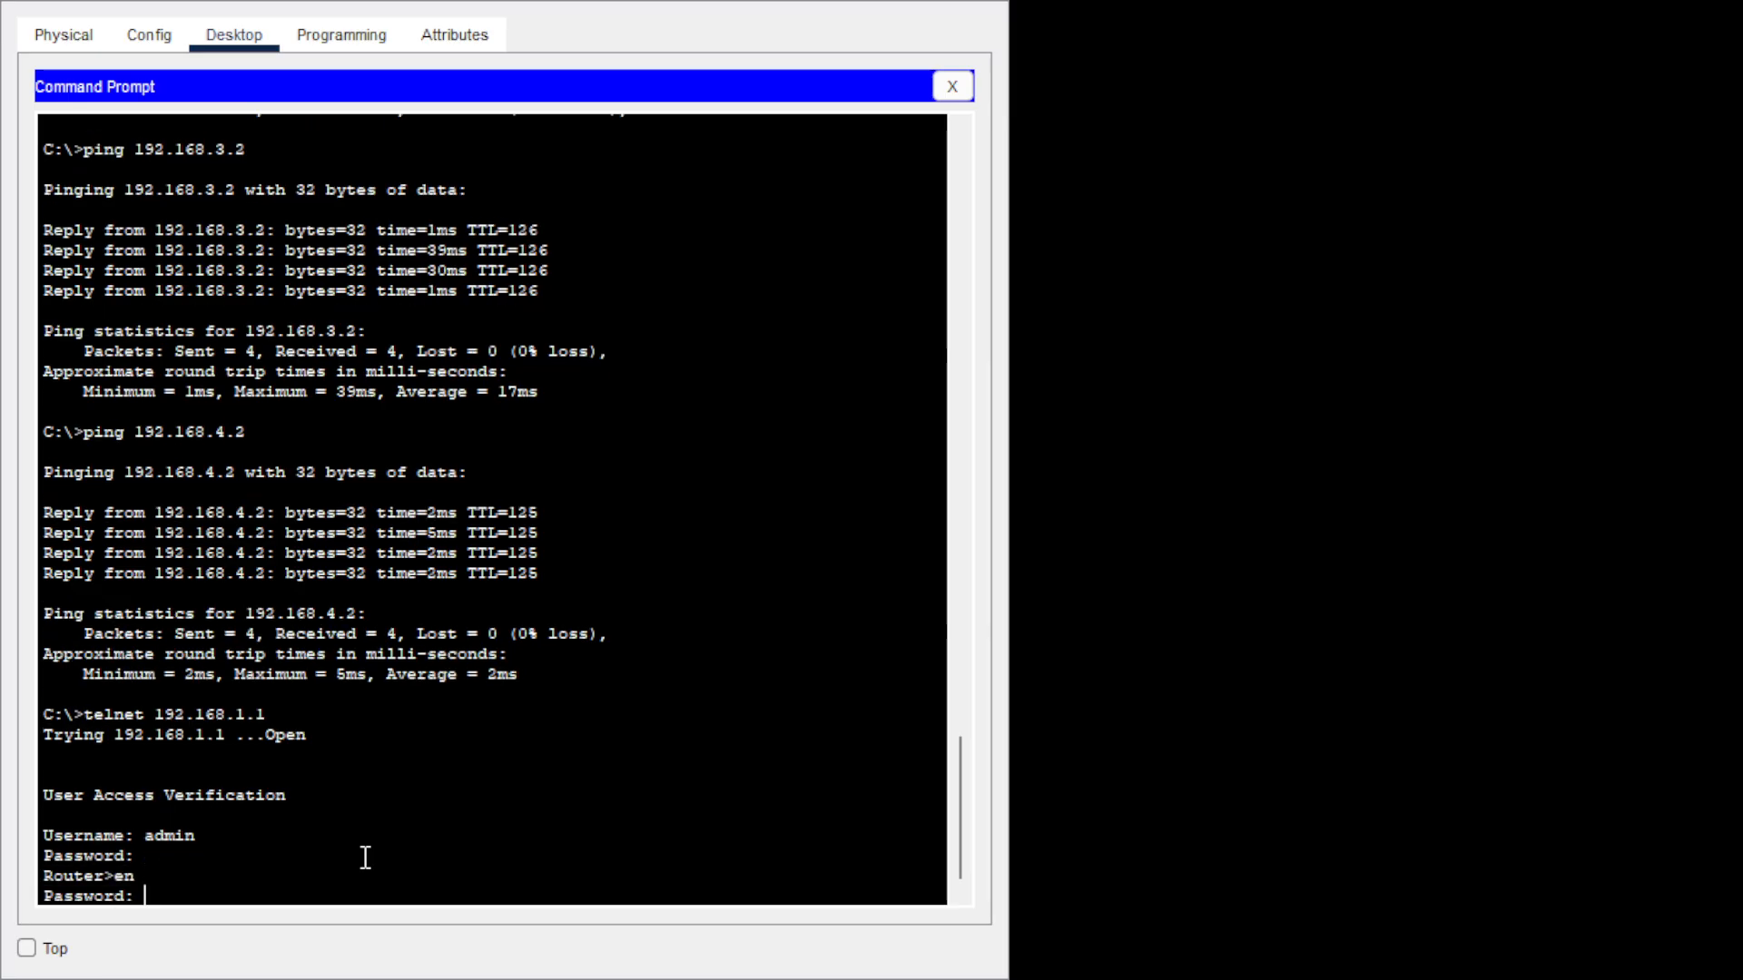
key("Return")
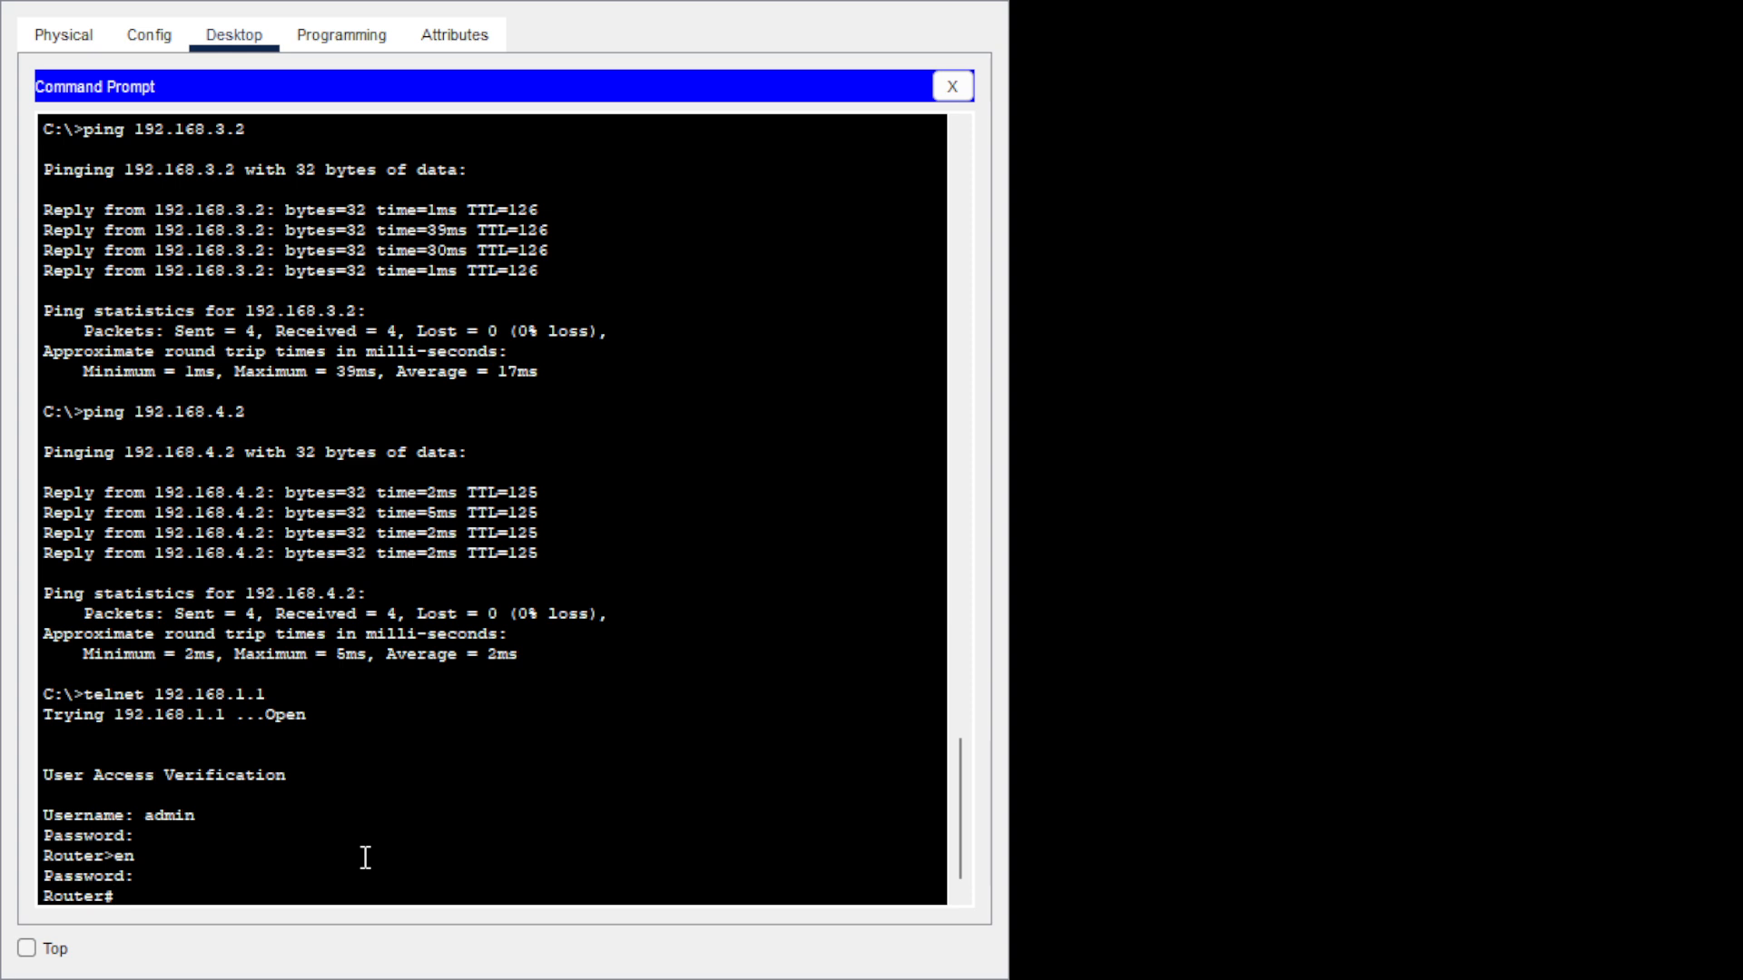
Enter global configuration and open the EIGRP AS 30 routing process.
type("config t")
key("Return")
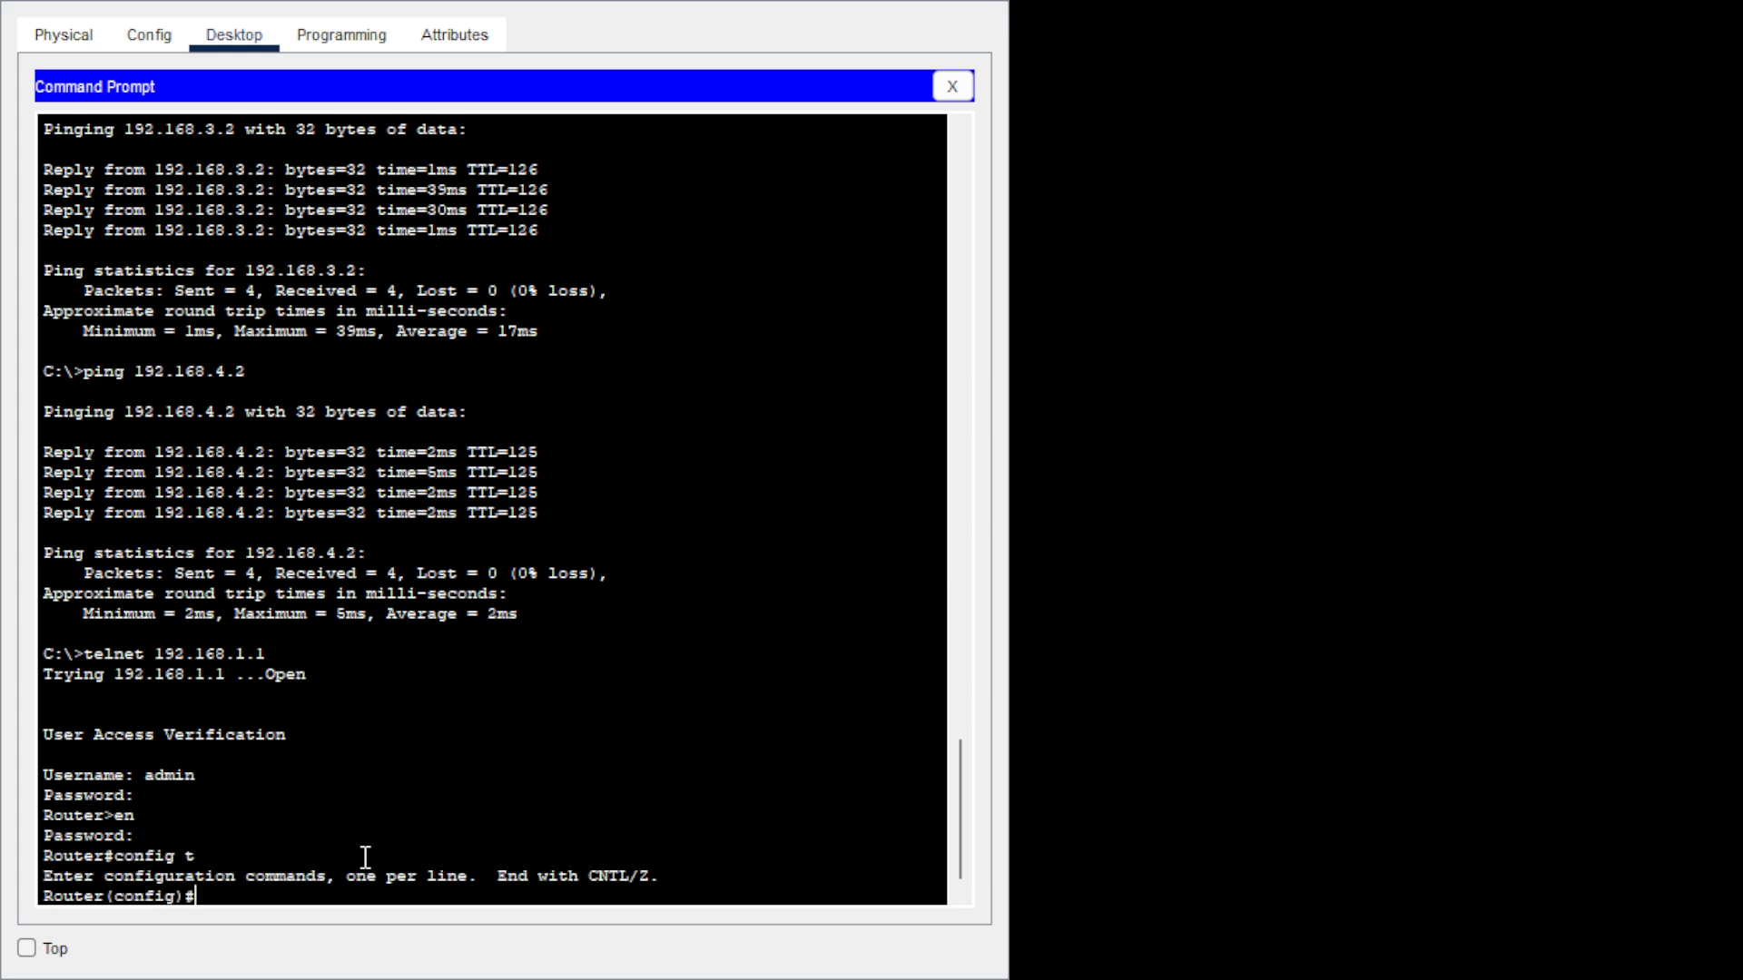
type("rou")
key("Tab")
type("ei")
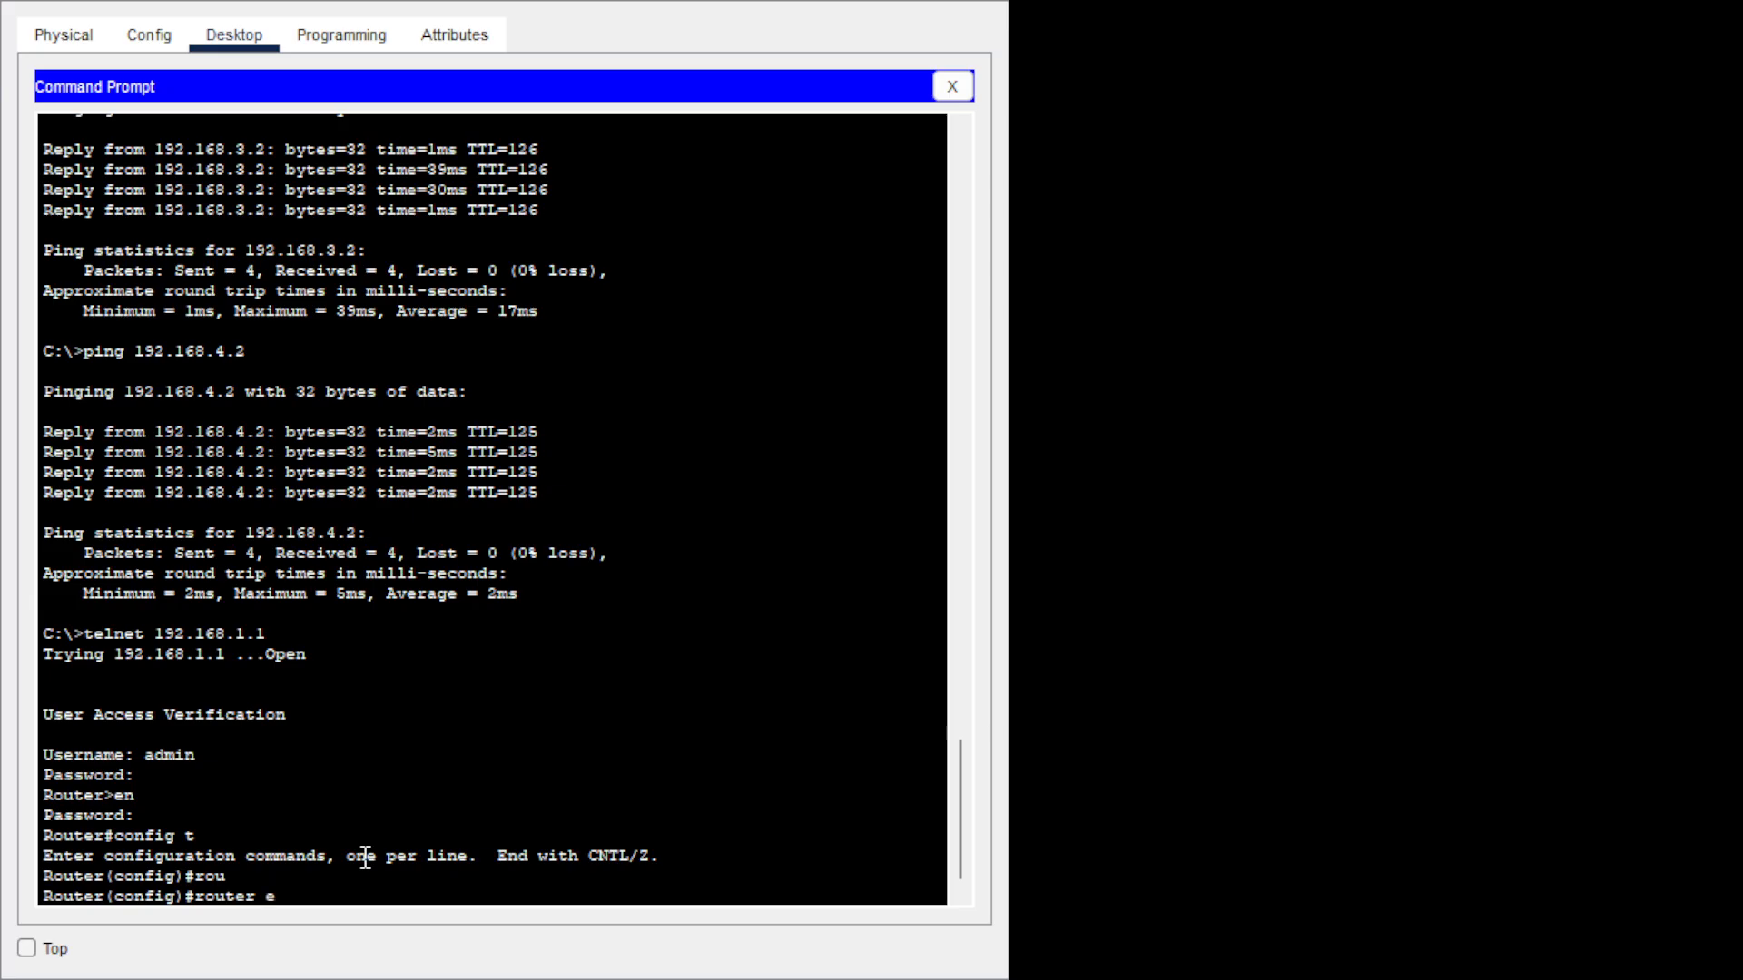
key("Tab")
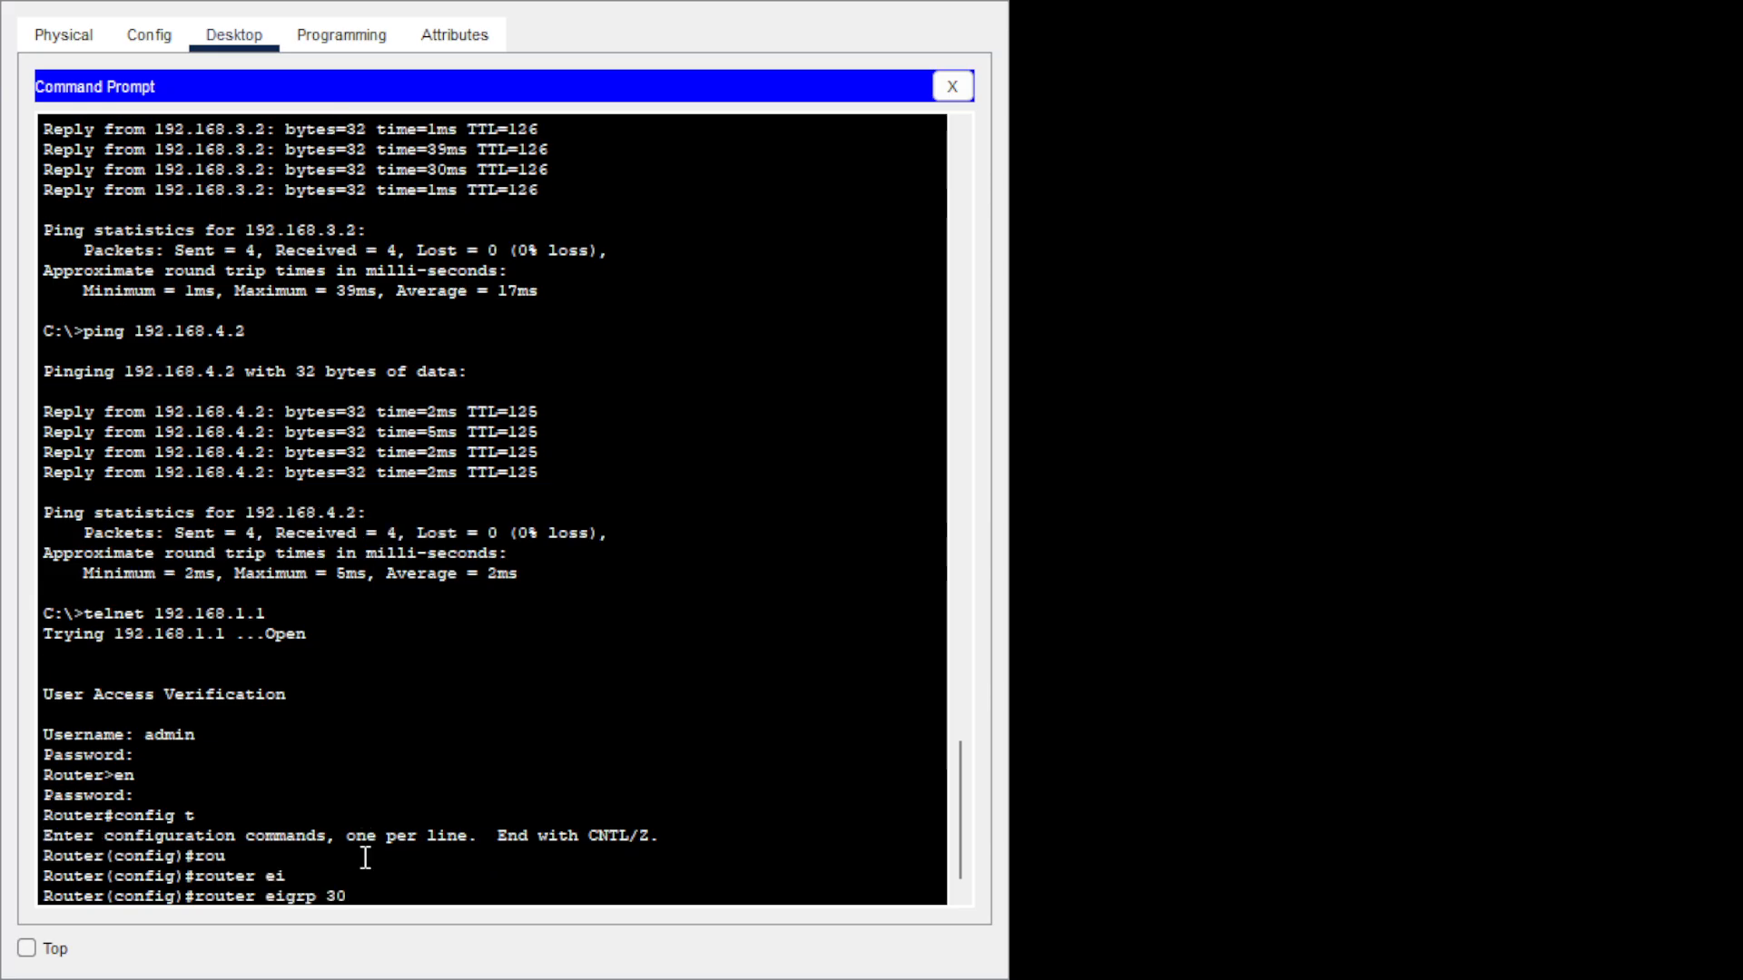
key("Return")
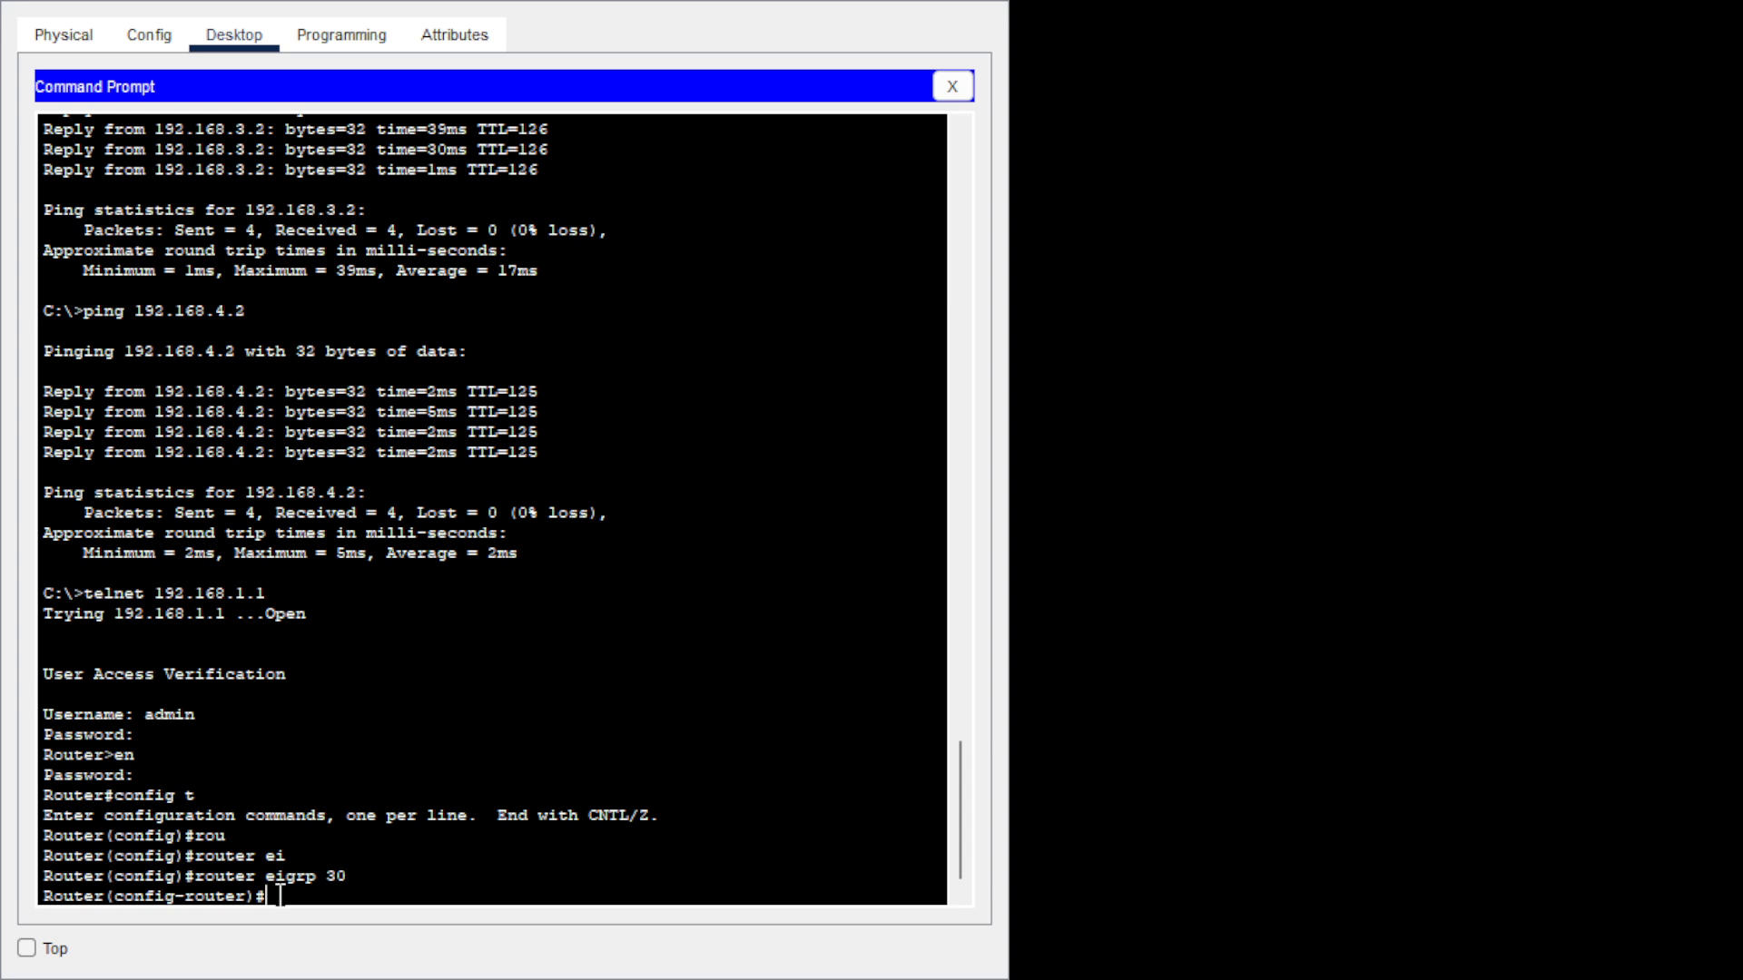
Exit back to the Router# prompt and start the show ip protocols command.
type("eiit")
key("Return")
type("exit")
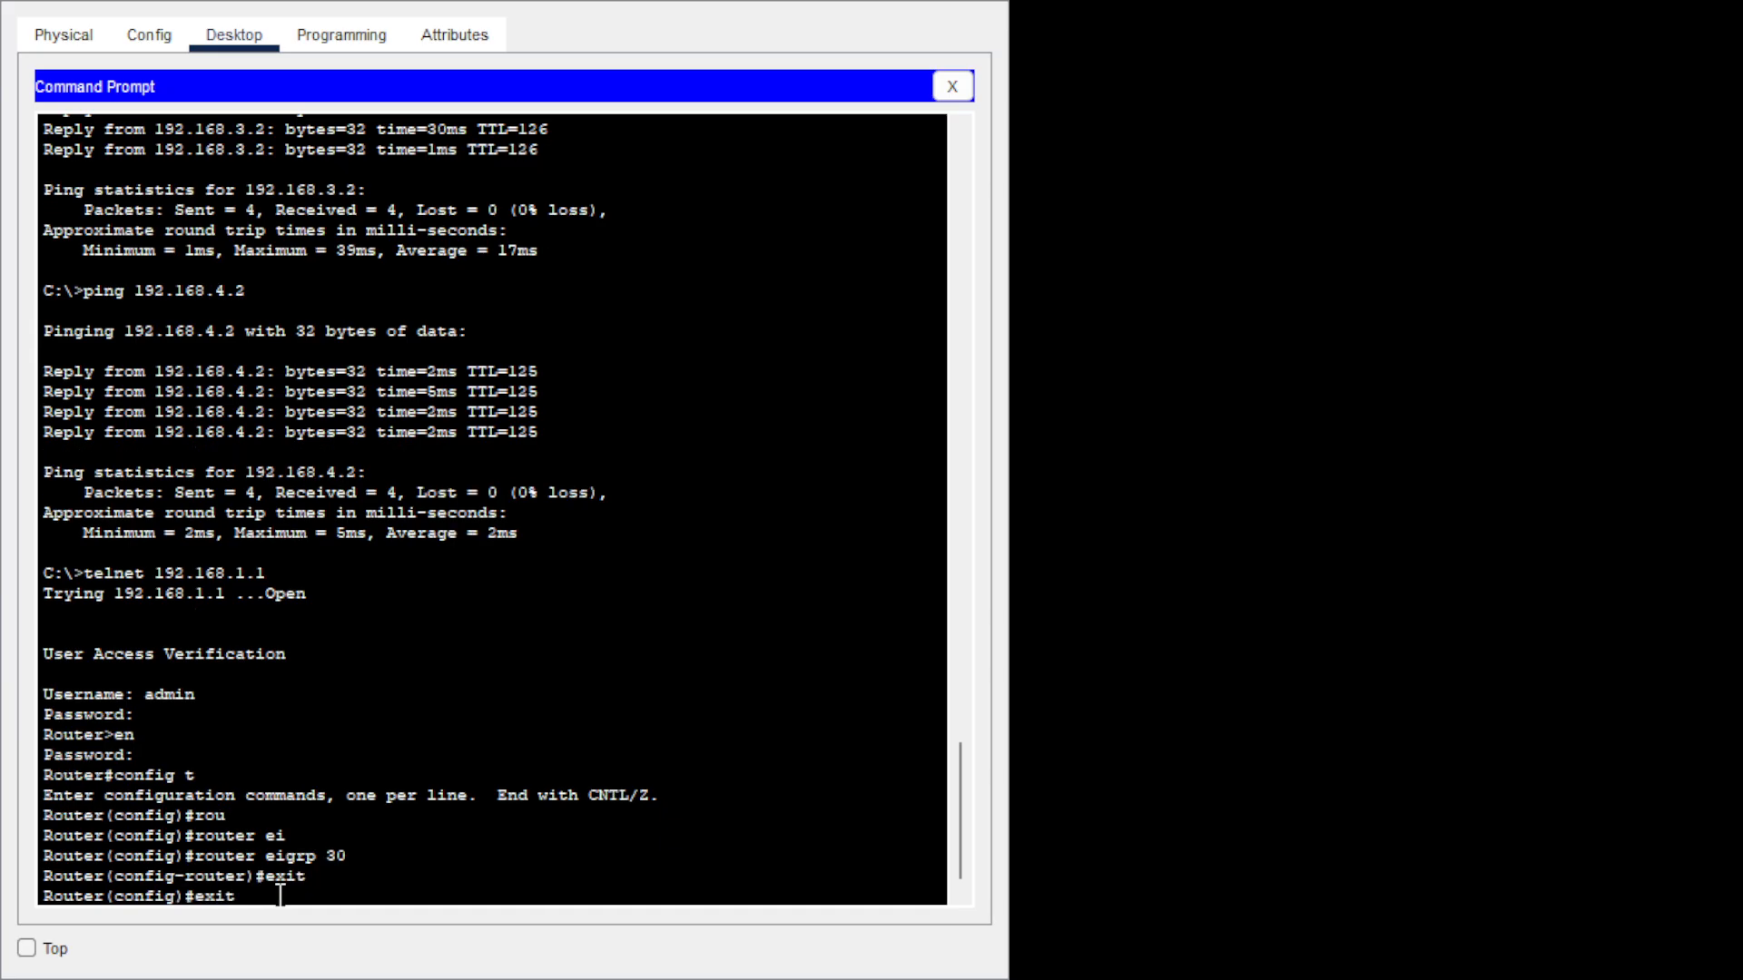
key("Return")
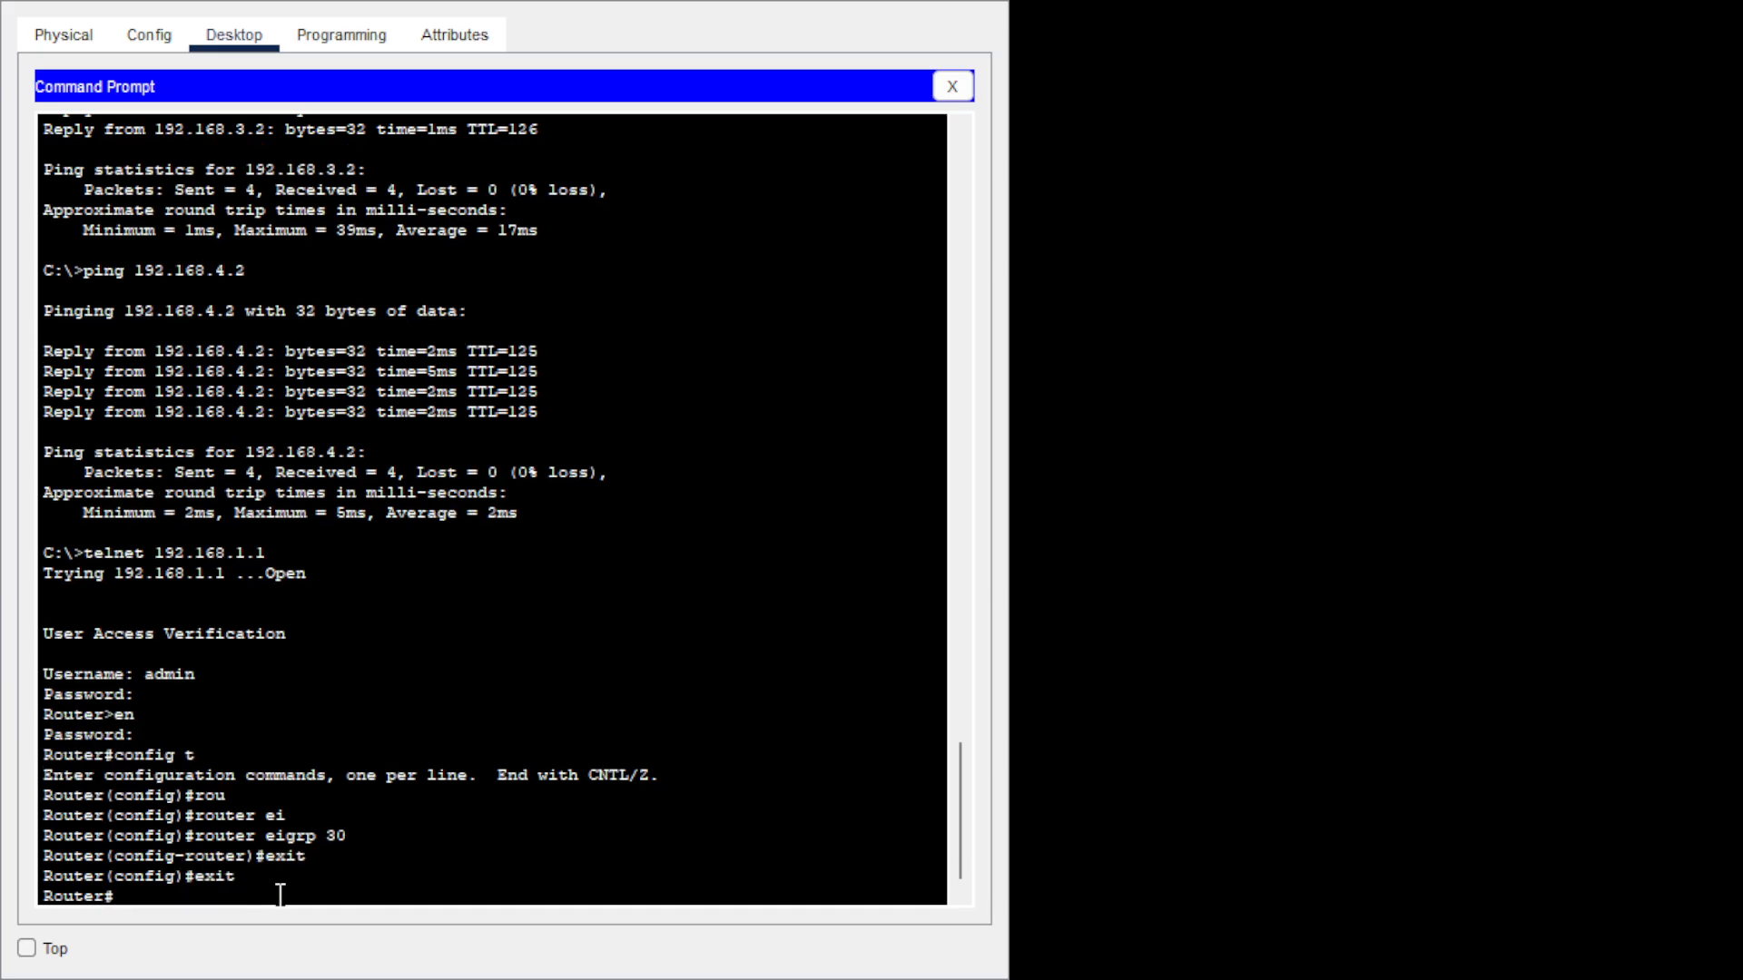
type("sh ip")
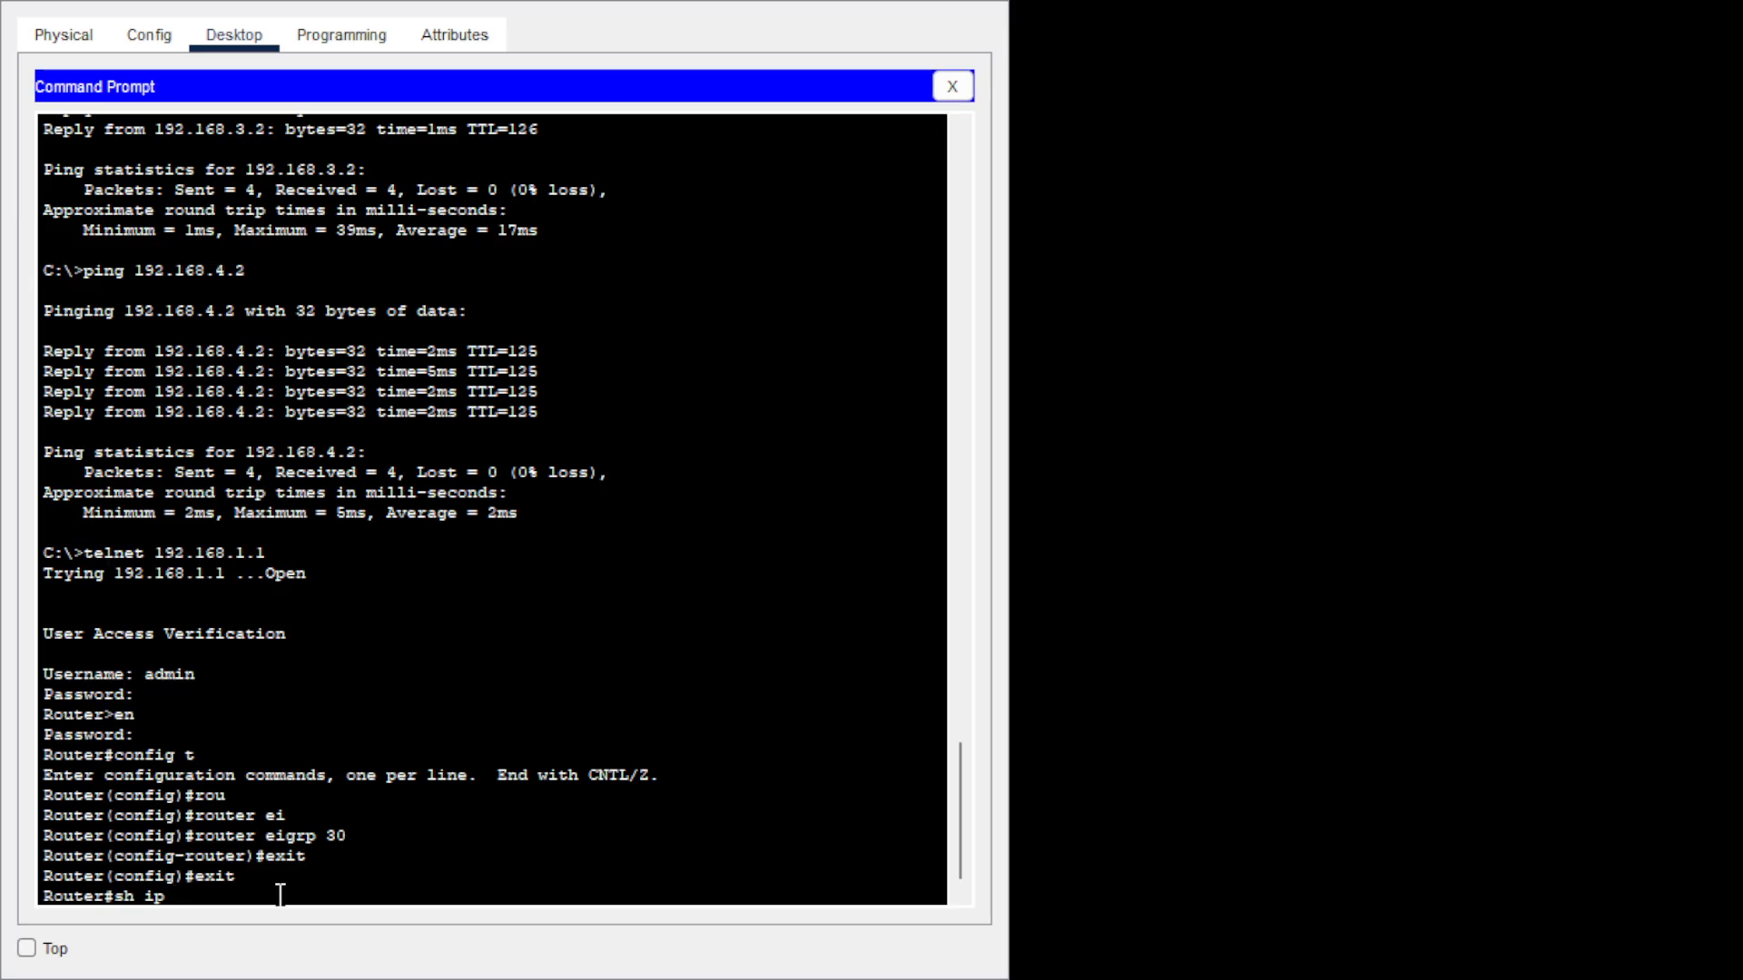
type(" pr")
Show ip protocols to check EIGRP 30 auto-summary and networks 192.168.1.0/26, 192.168.1.128/30, 10.0.0.0/30.
key("Tab")
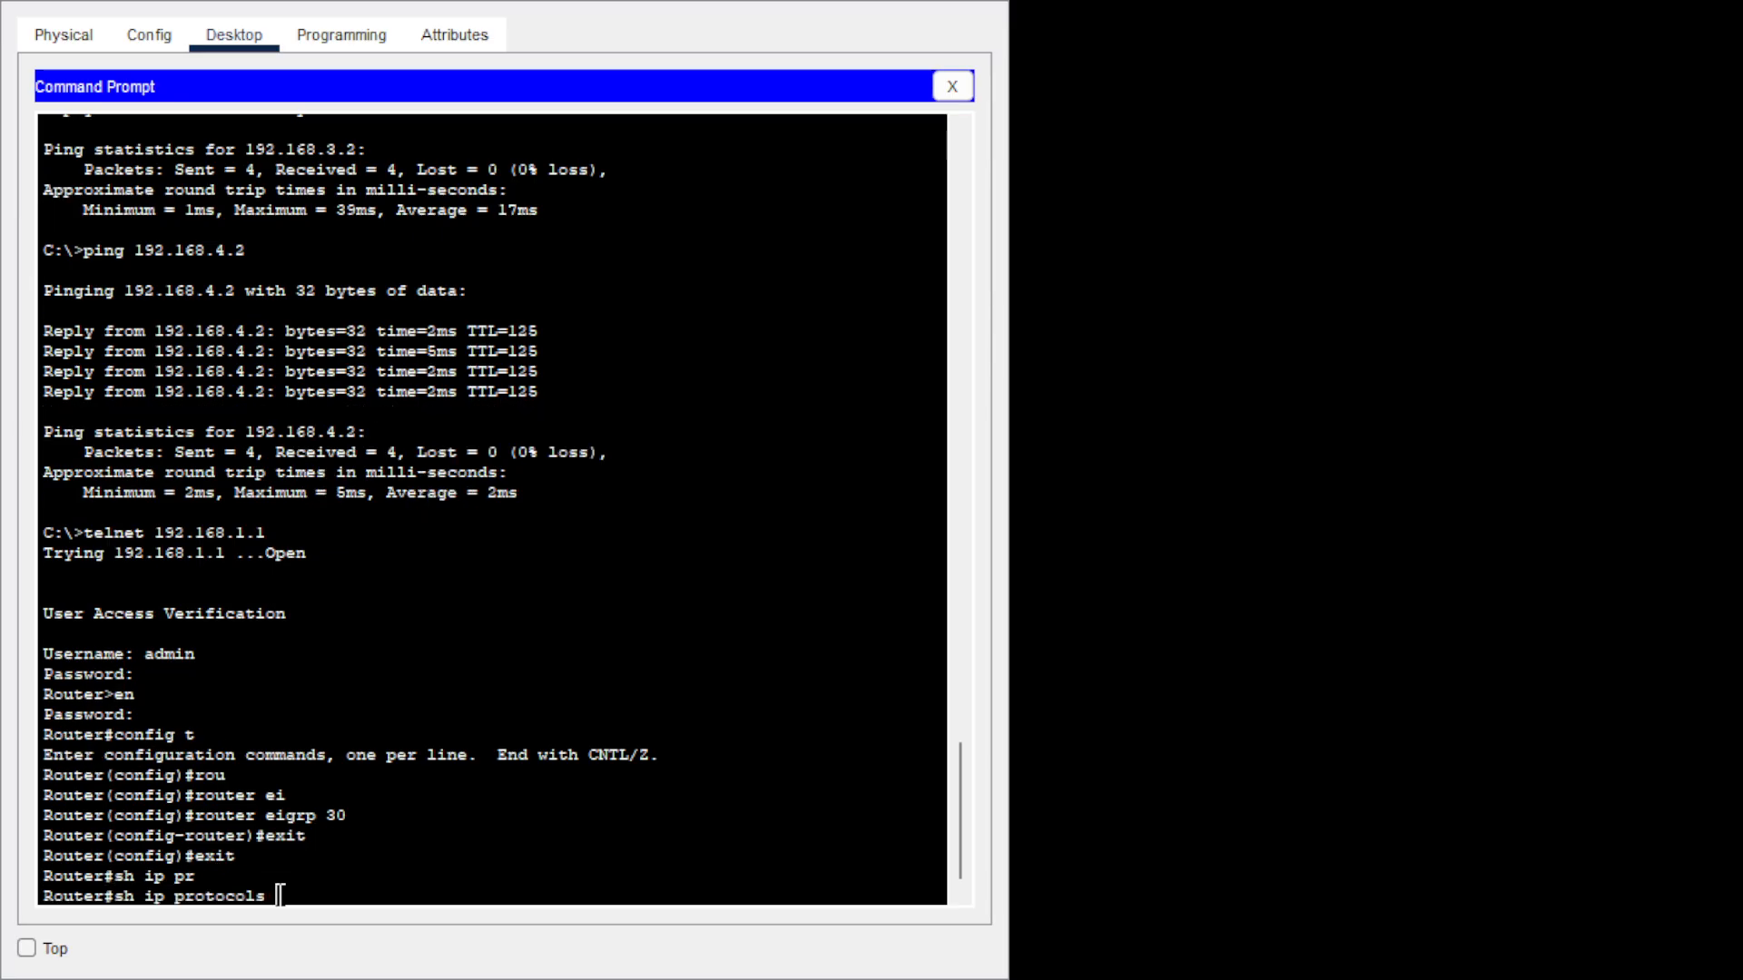
key("Return")
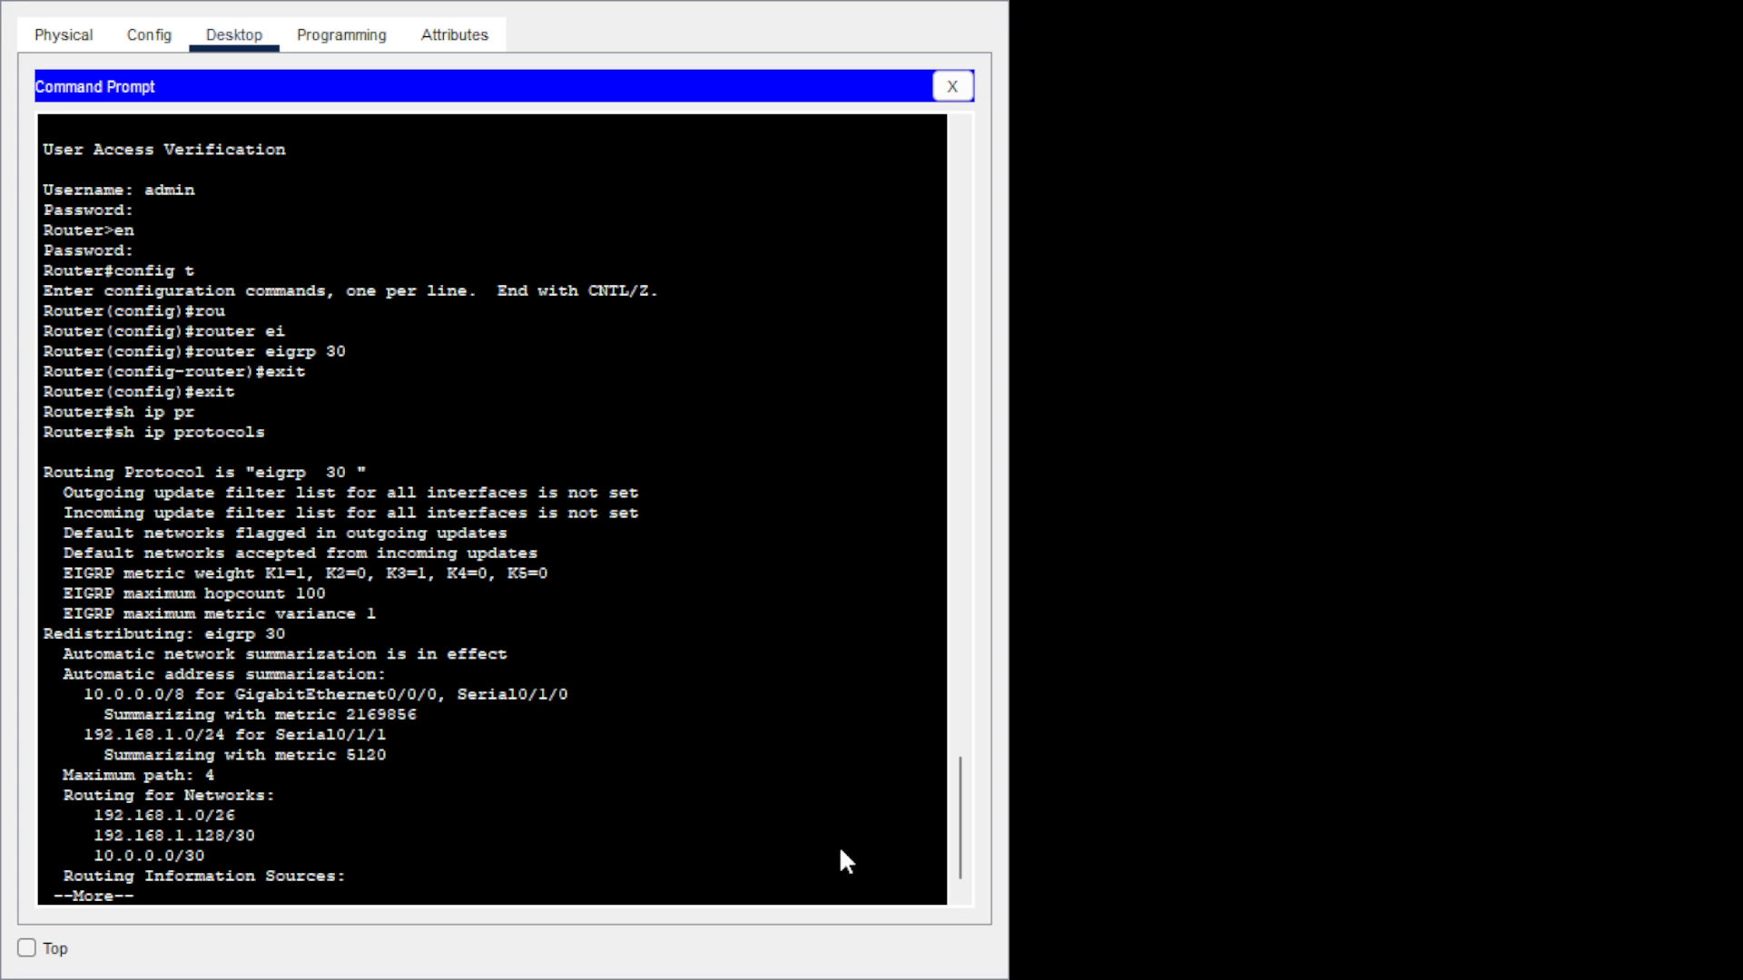
left_click(337, 860)
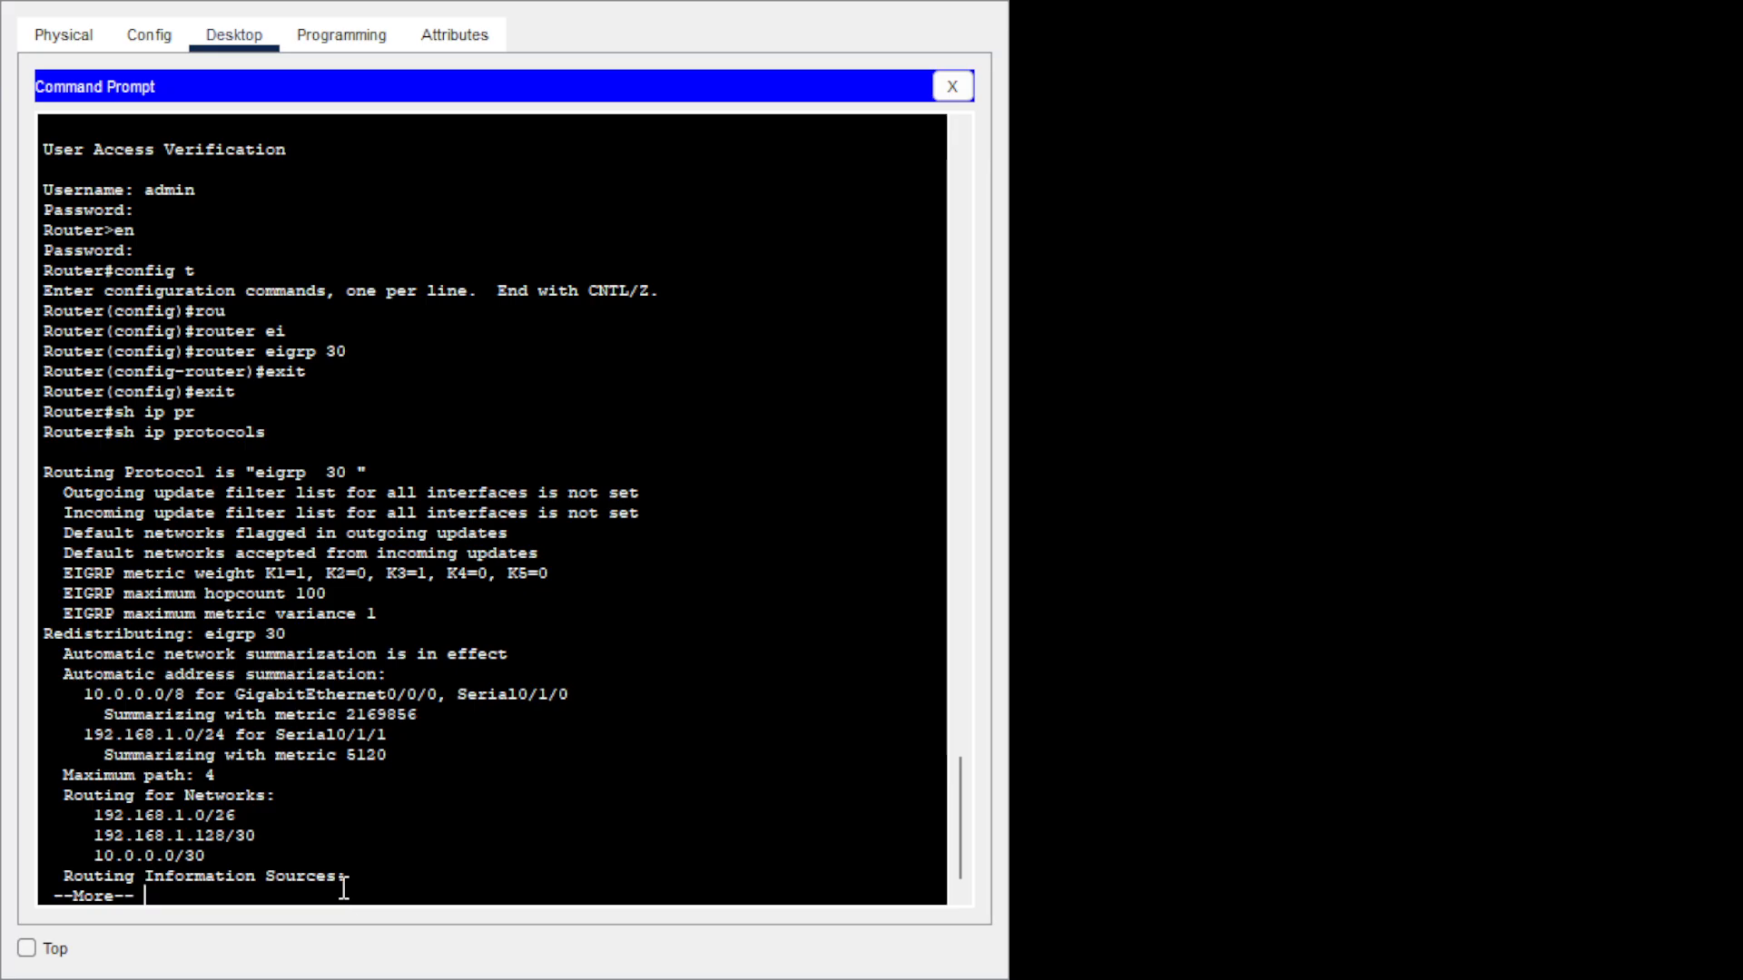
key("Return")
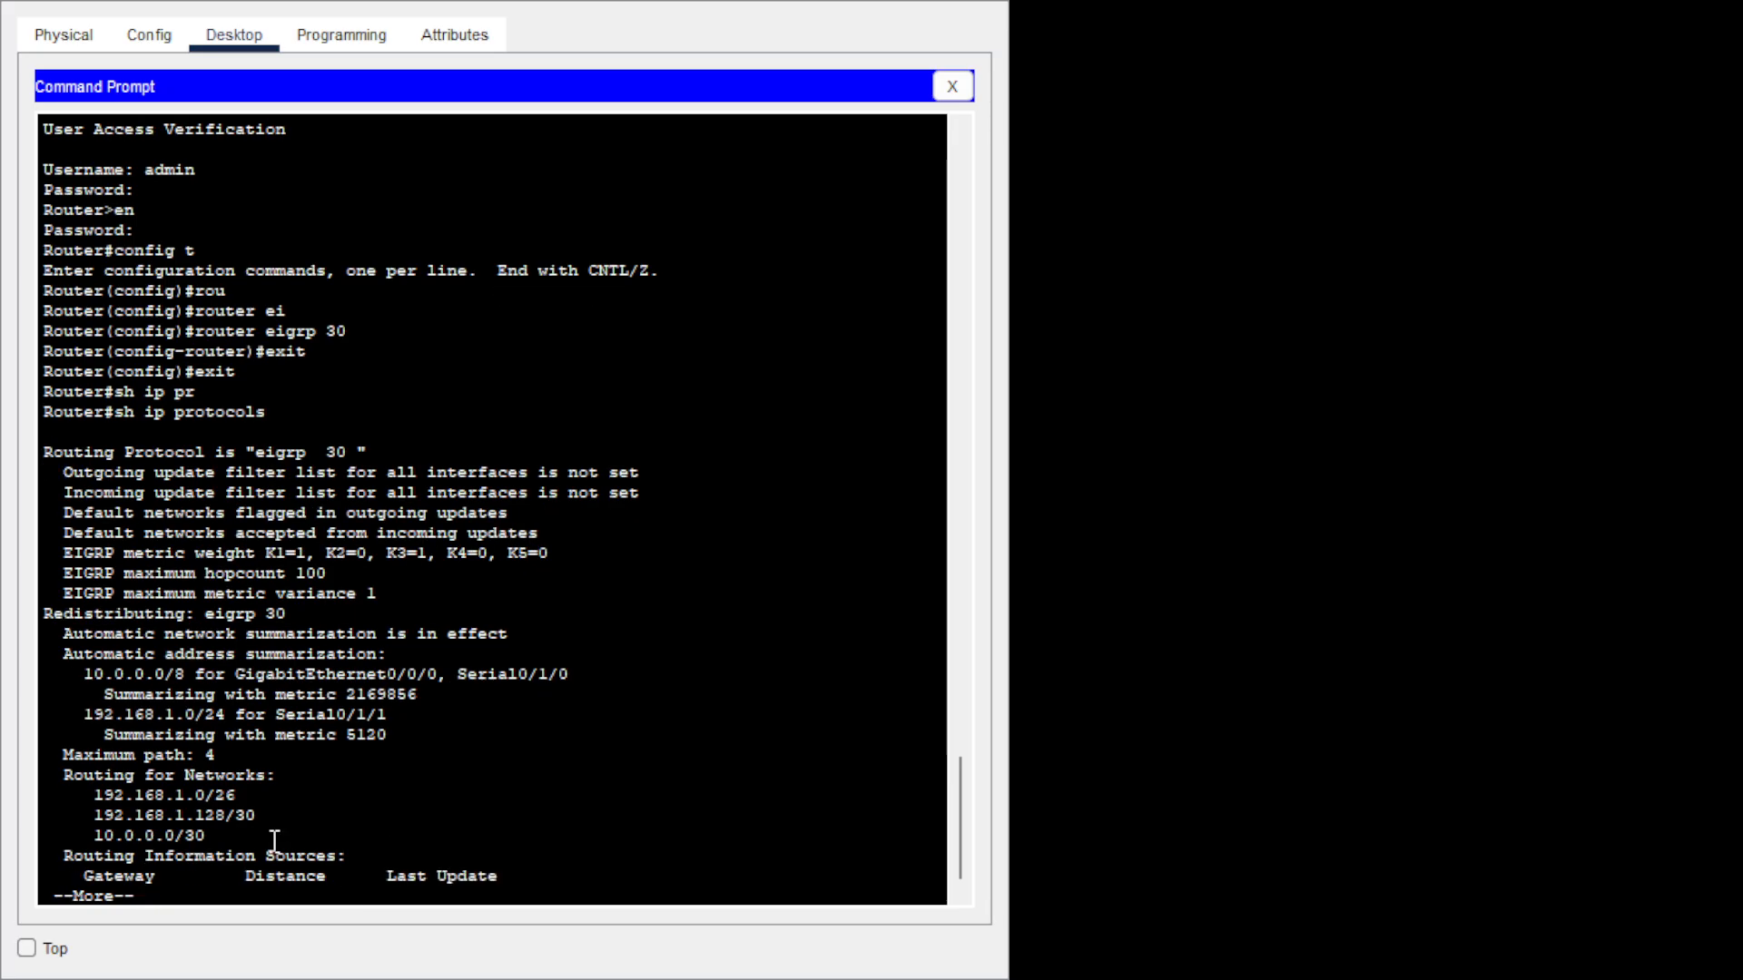
Finish the paged output and enter router eigrp 30 configuration, correcting a mistyped command.
key("Return")
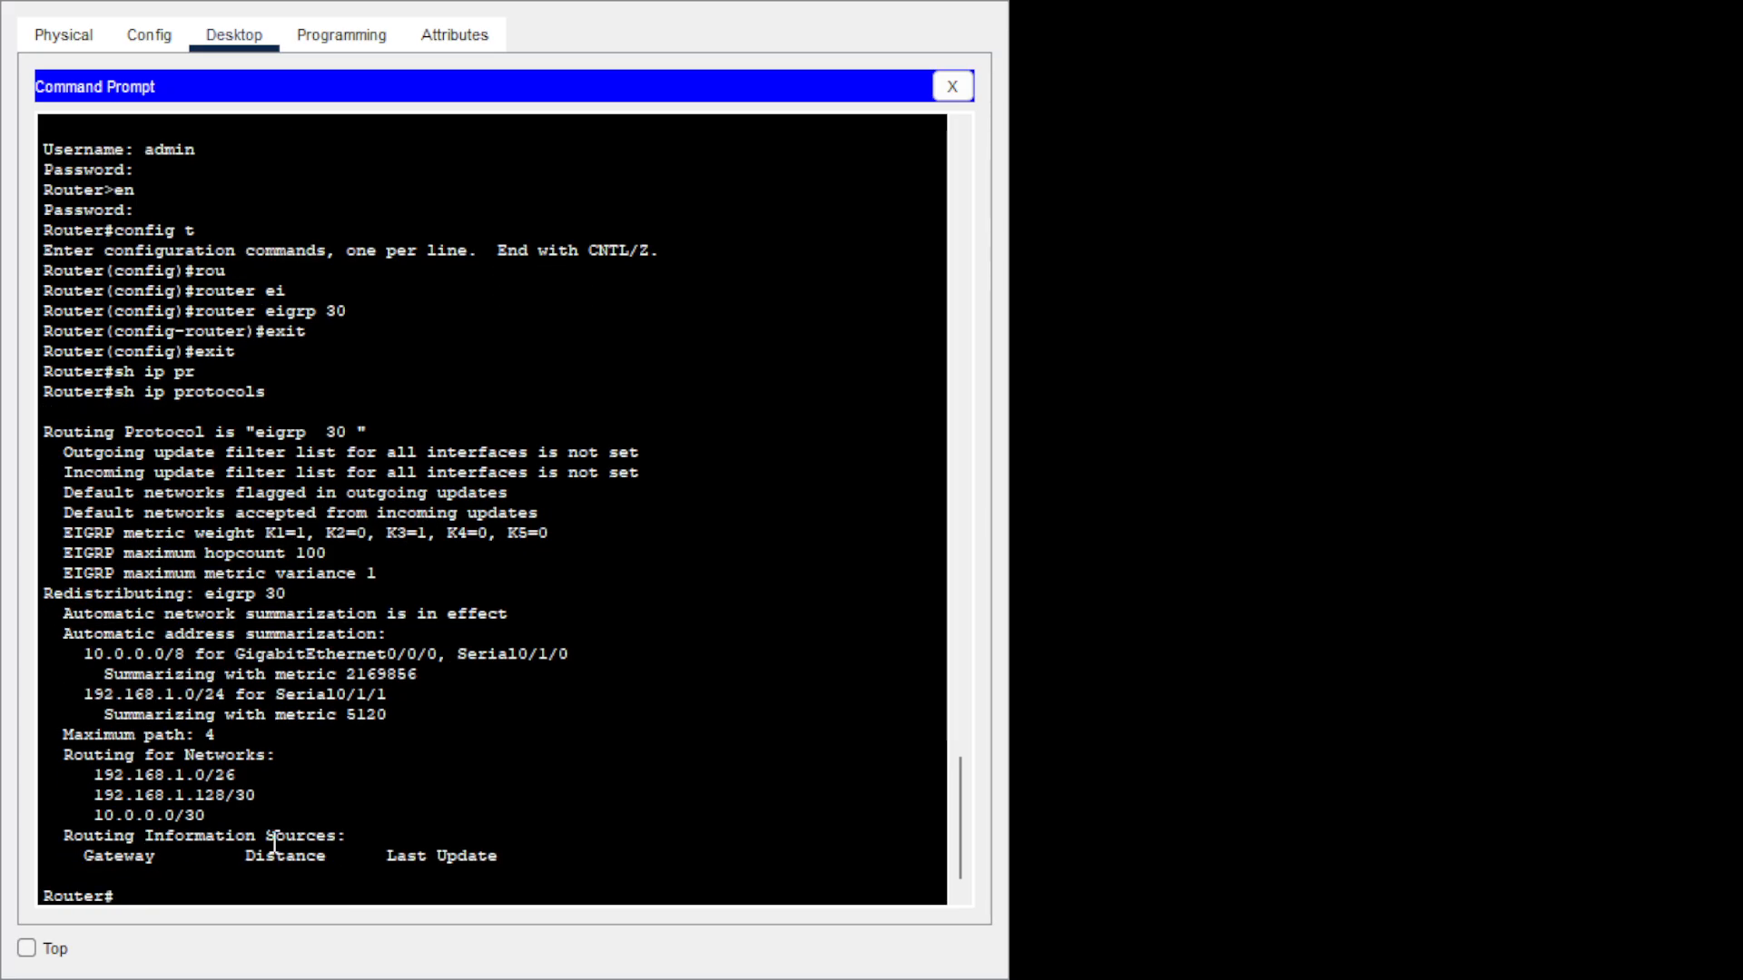
type("confi")
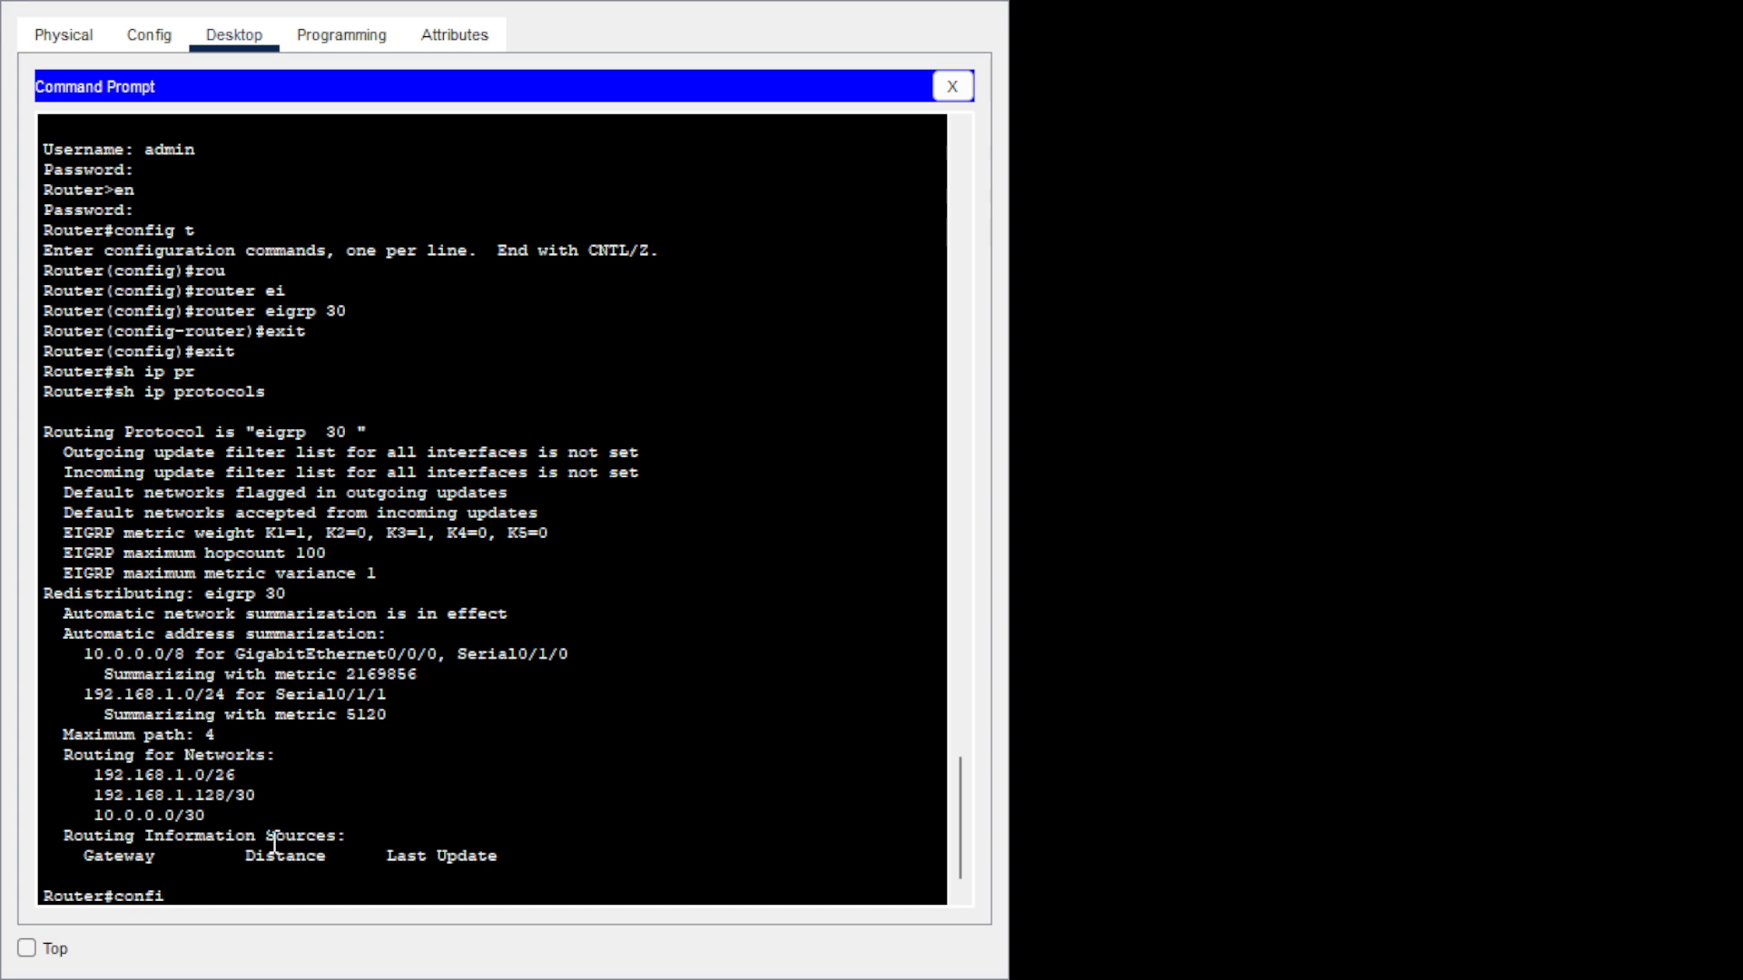
type("g t")
key("Return")
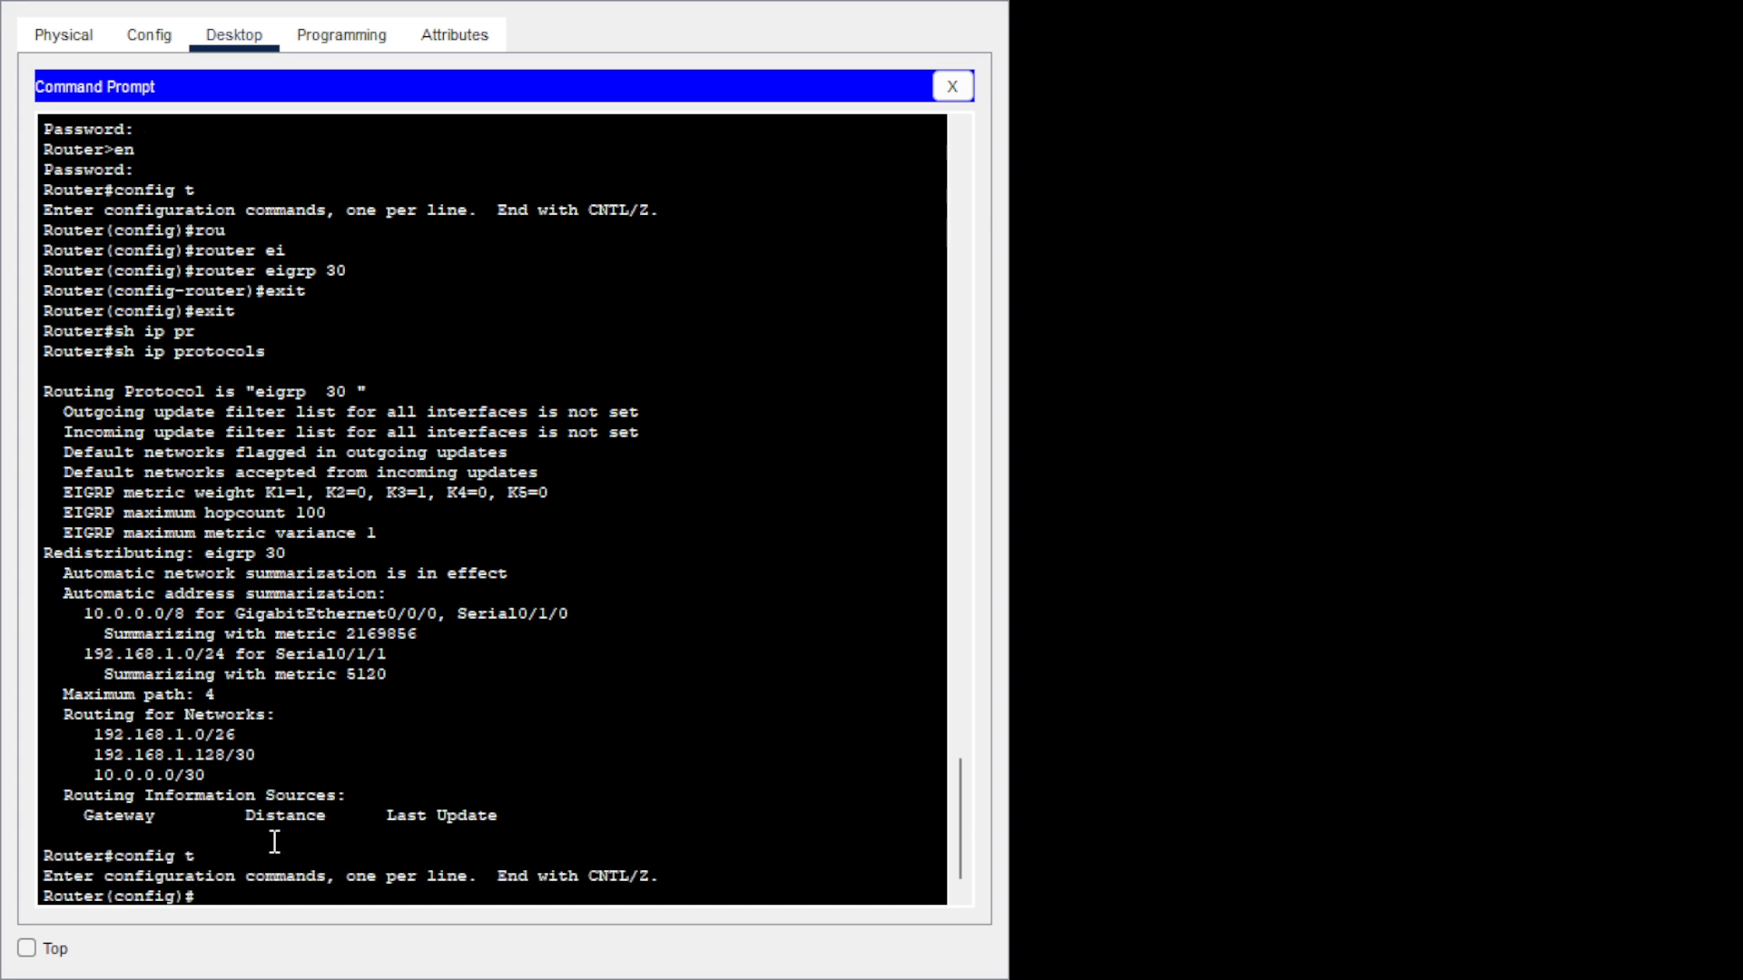
type("ru")
key("Tab")
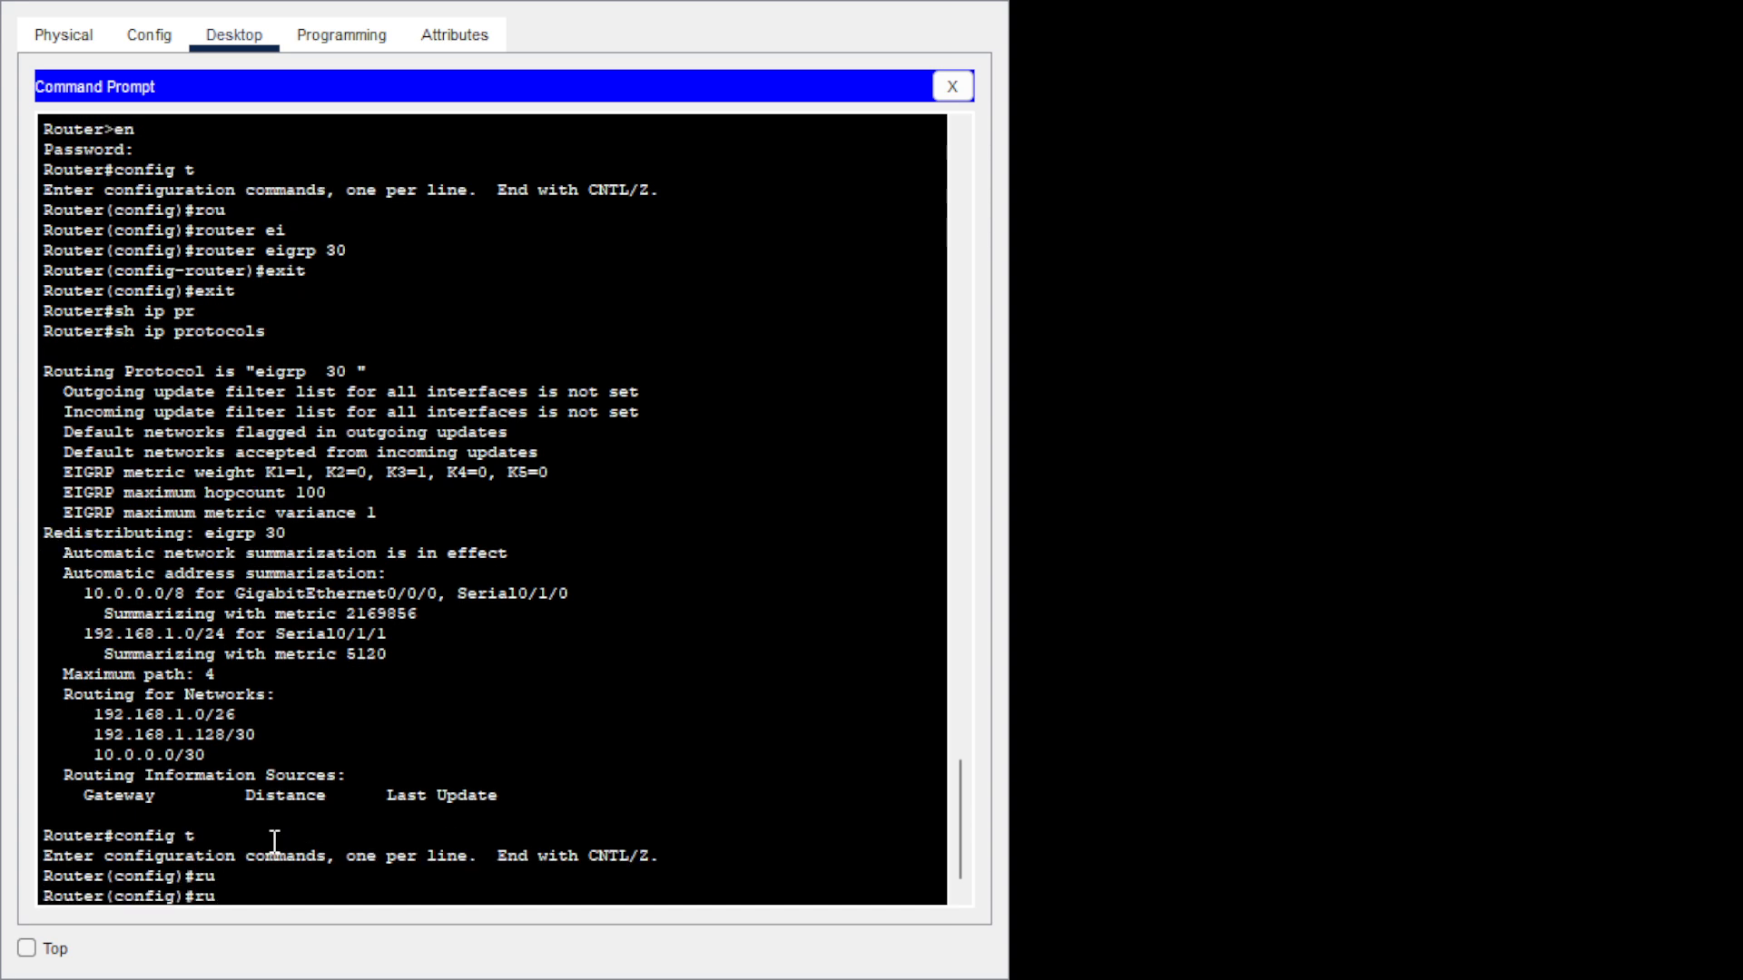
type("ei")
key("Tab")
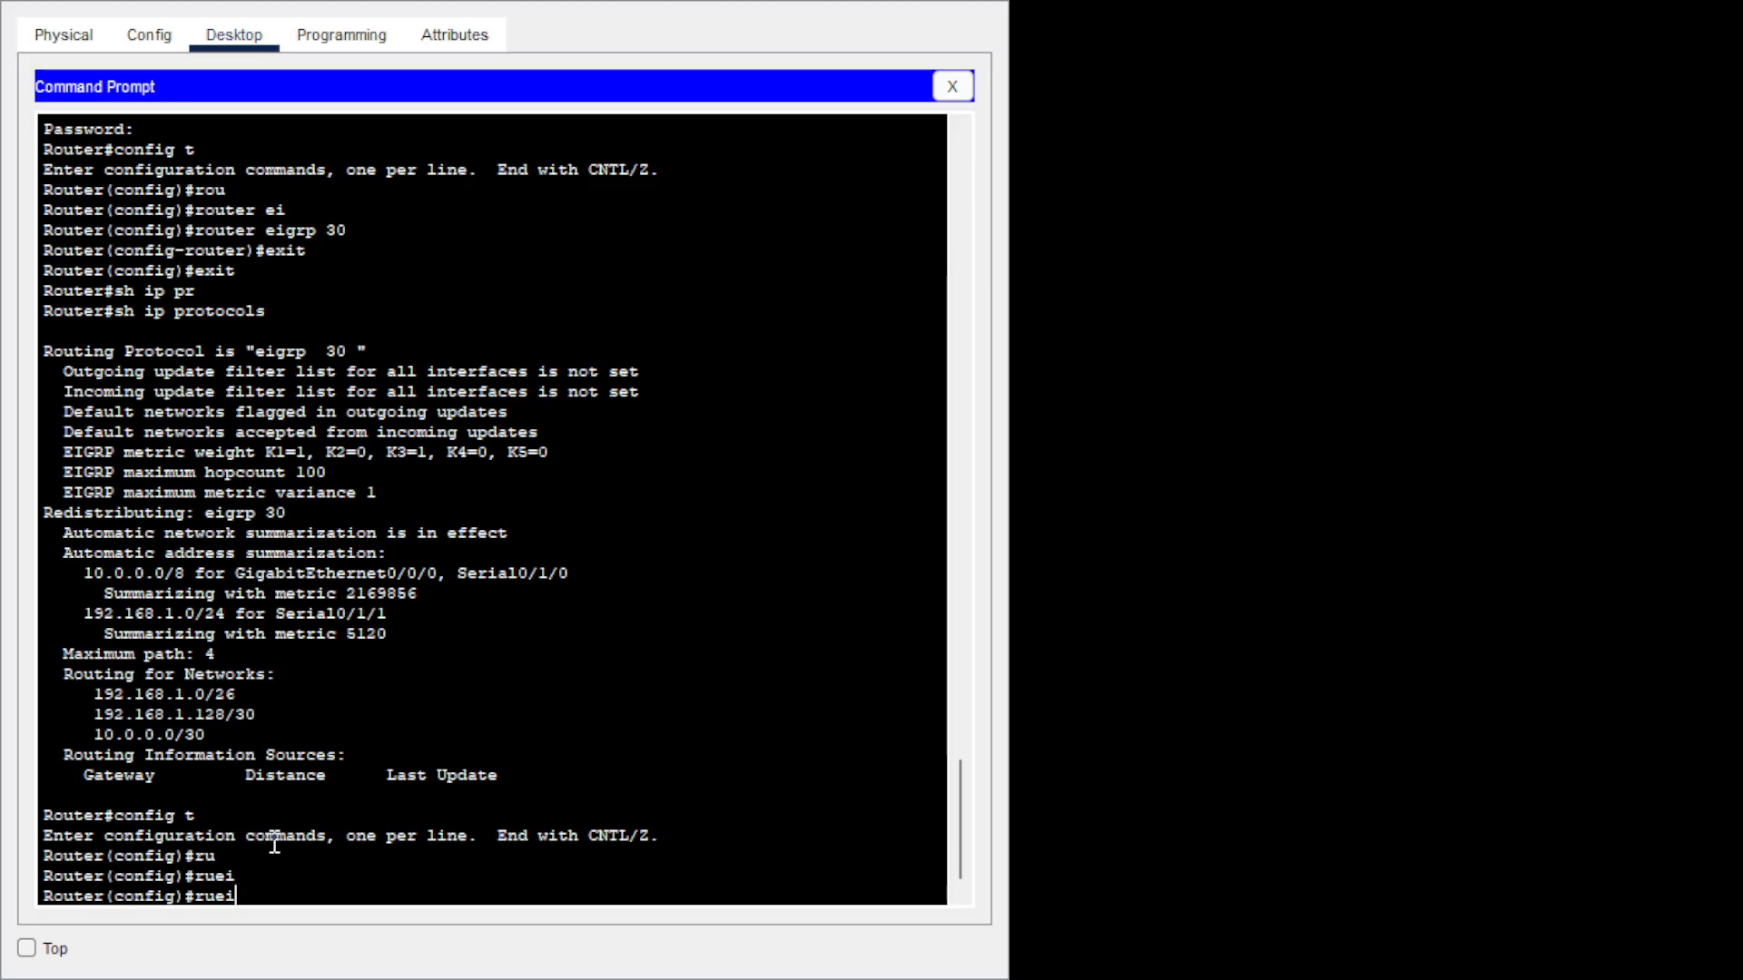
key("BackSpace")
key("BackSpace")
key("BackSpace")
type("ou")
key("Tab")
type("ei")
key("Tab")
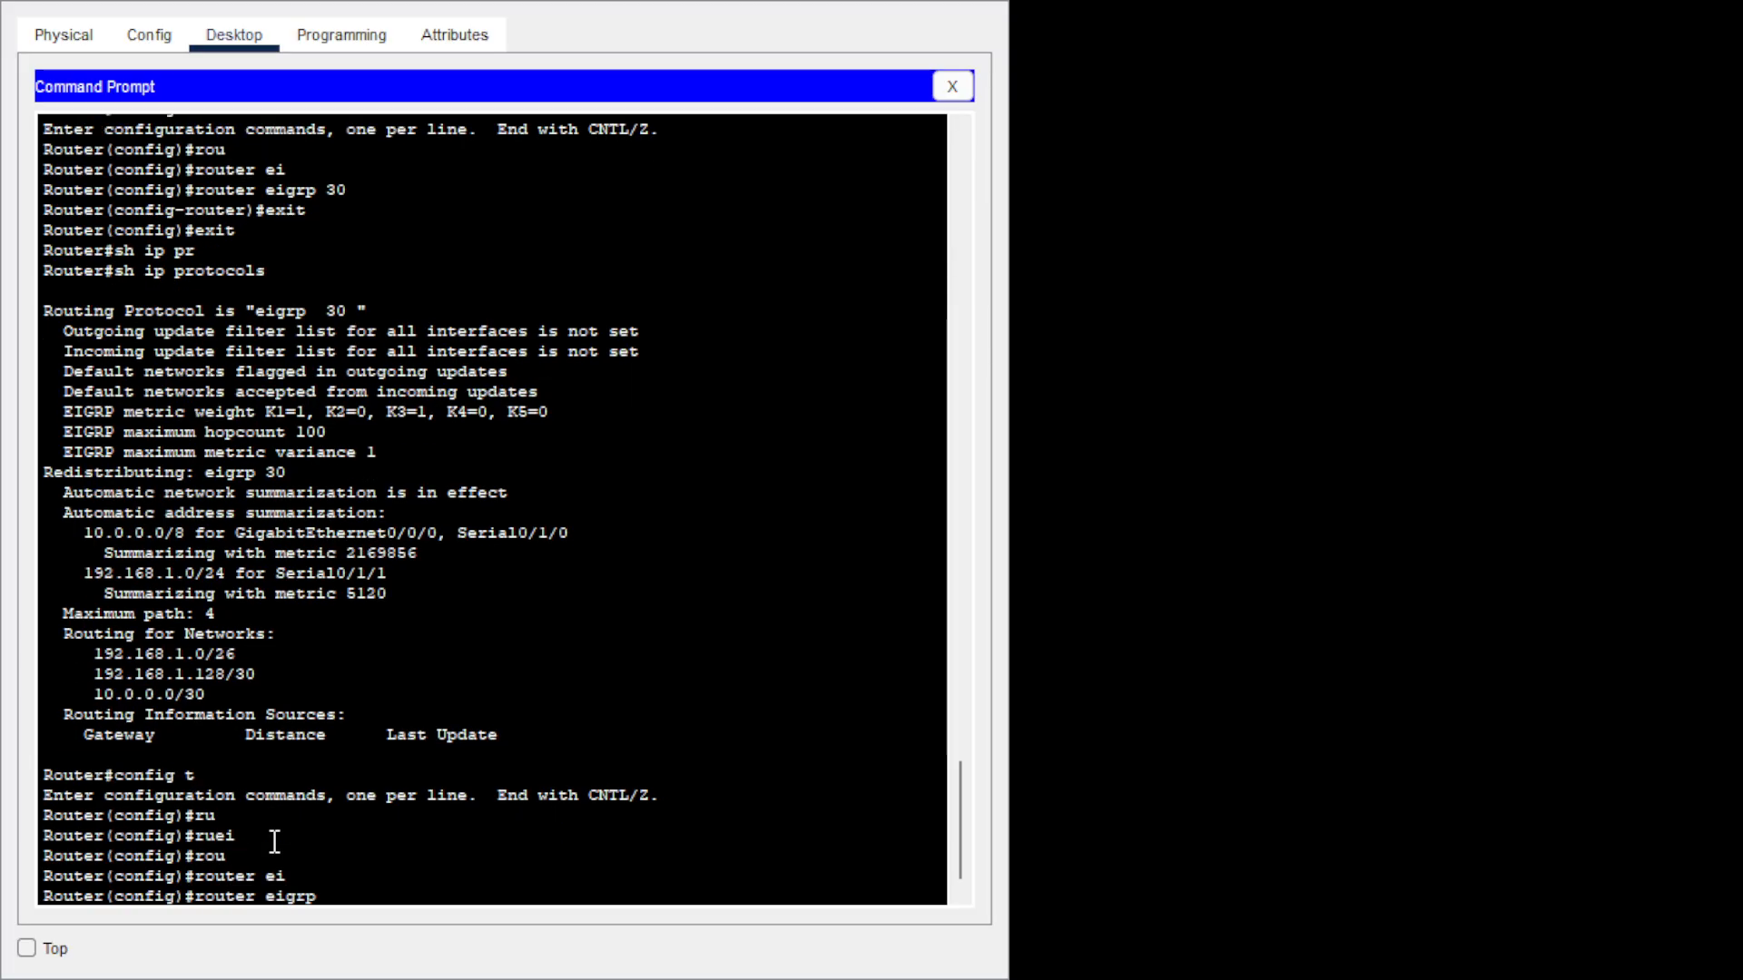
type("30")
key("Return")
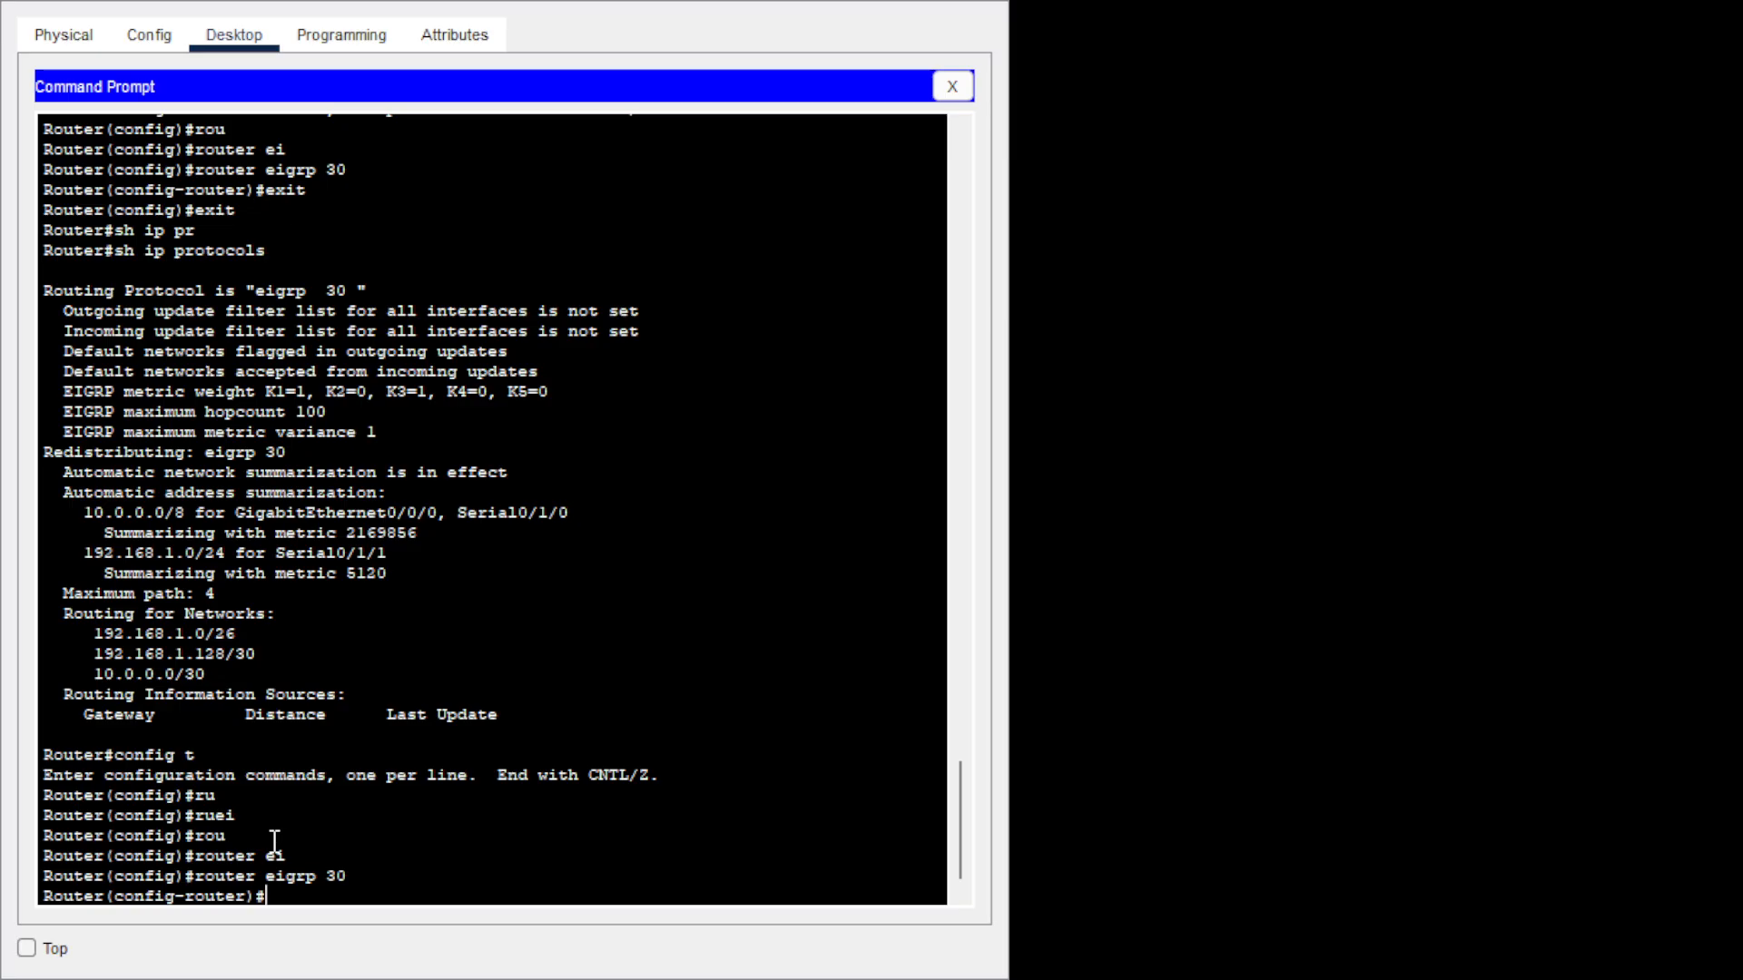
Apply no auto-summary to EIGRP 30 and leave the routing process.
type("no au")
key("Tab")
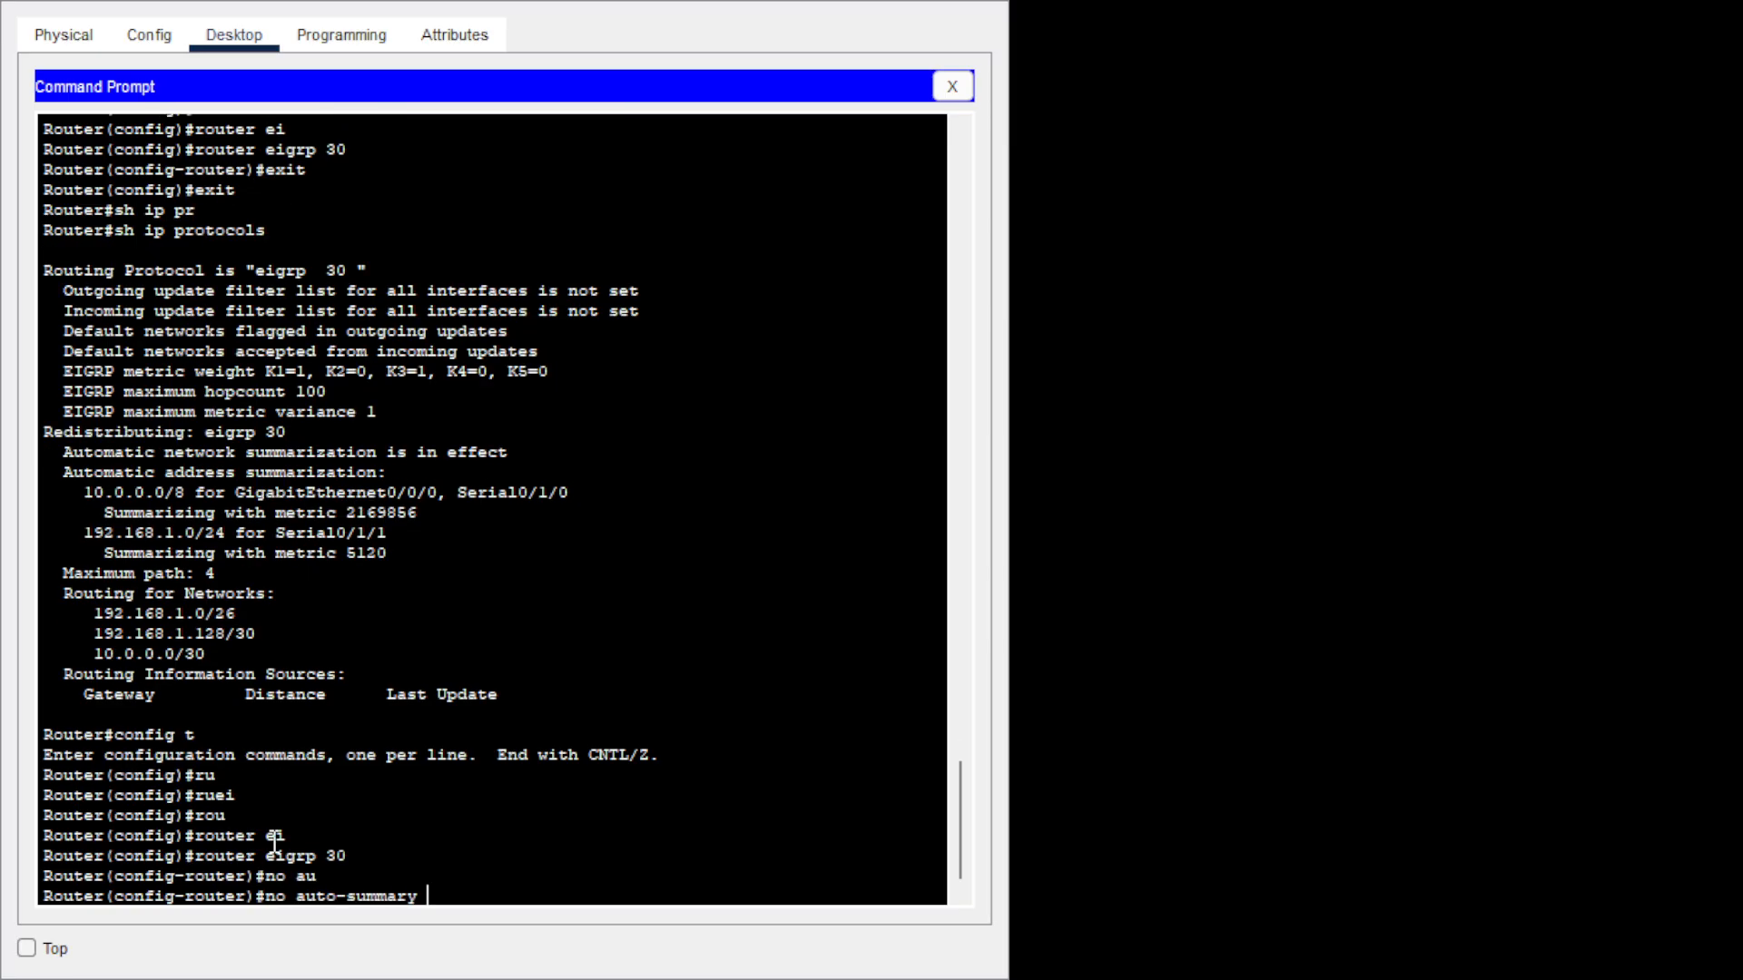
key("Return")
type("ex")
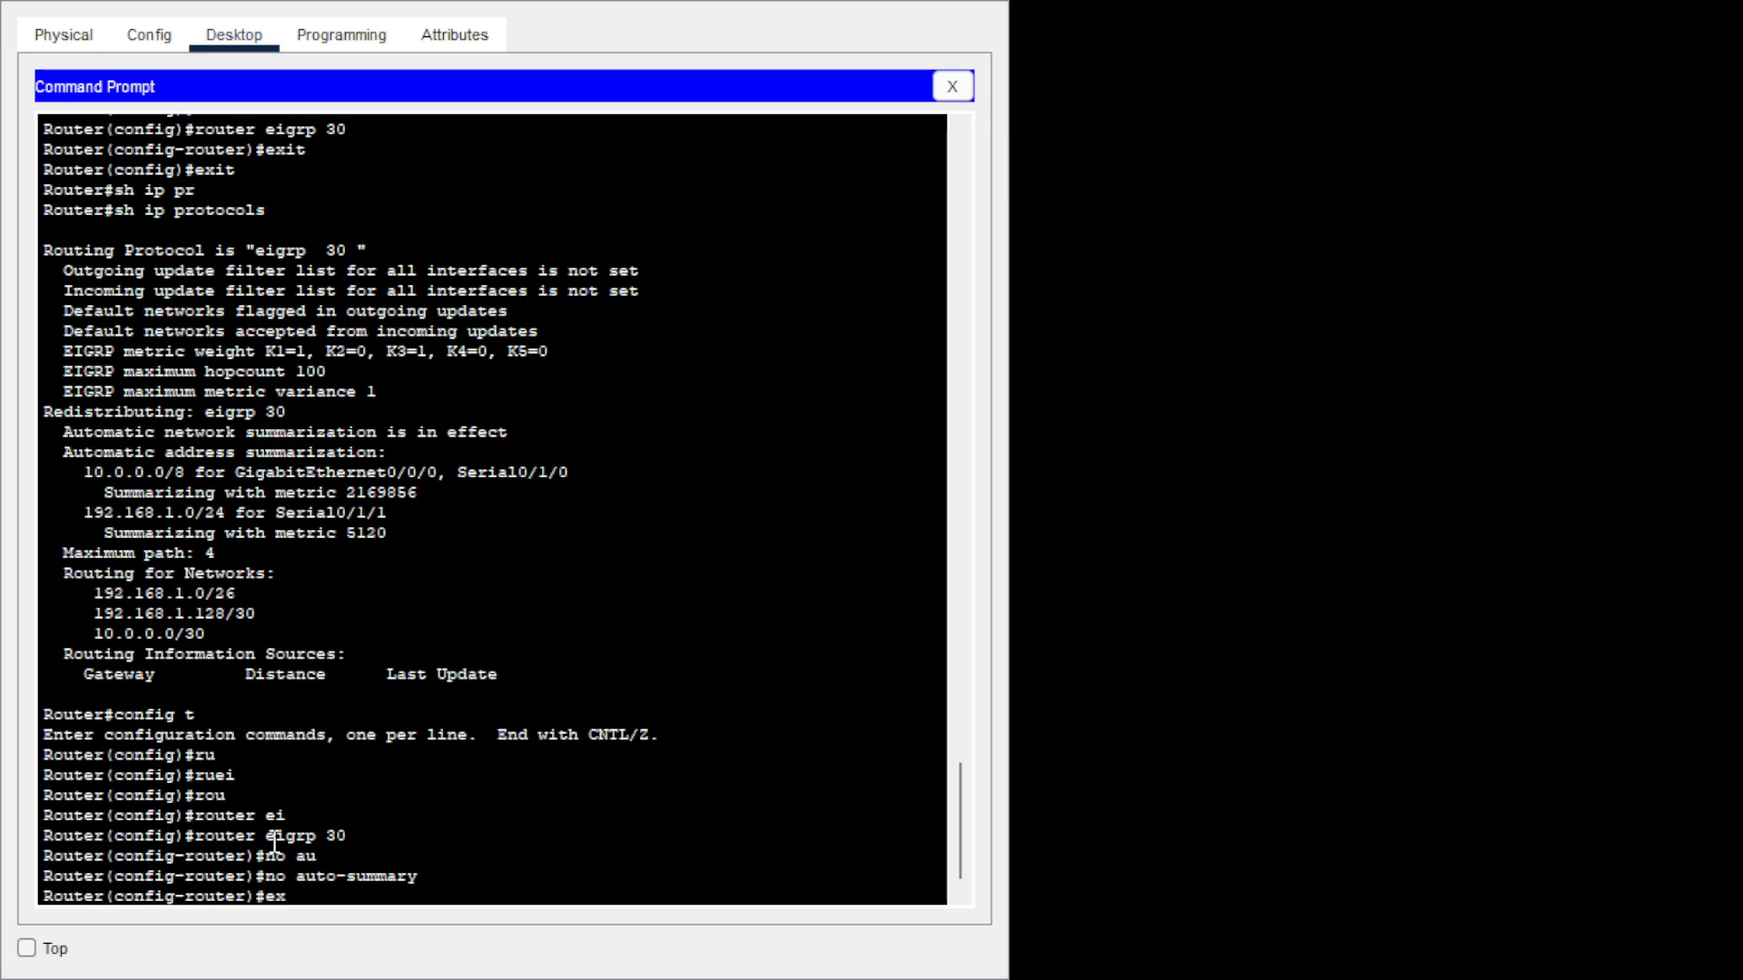
type("it")
key("Return")
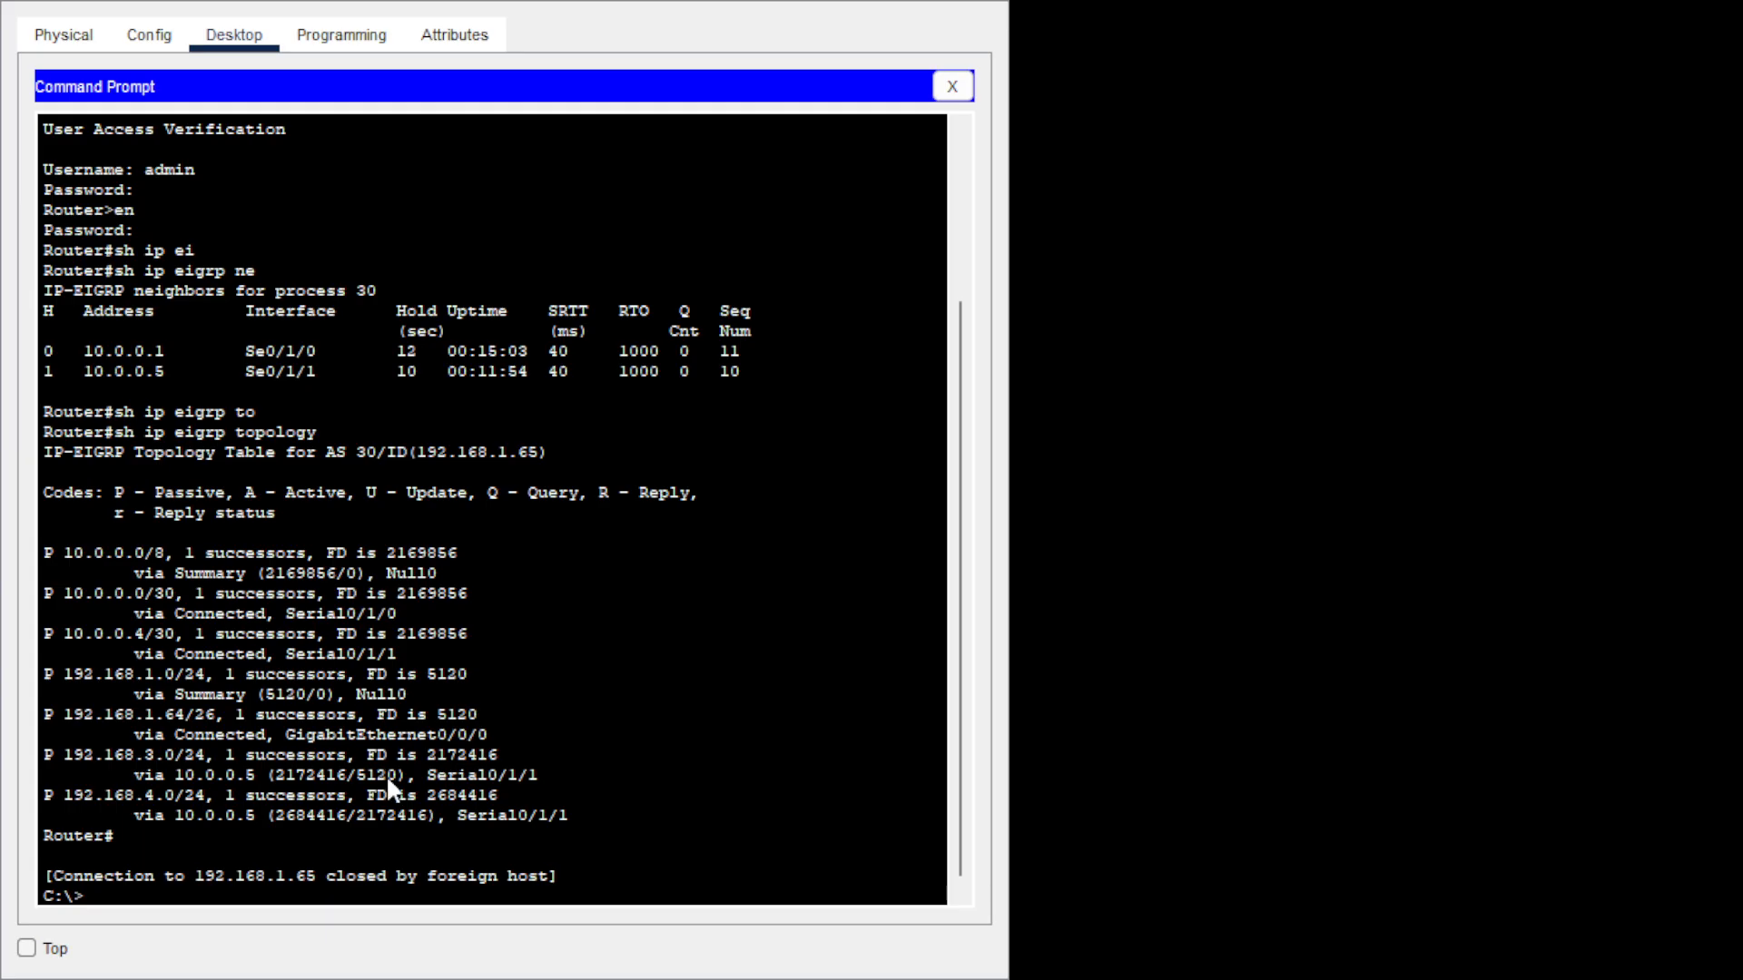
Telnet to router 192.168.1.65, log in, and enter privileged mode.
type("telnet 192.168.1.65")
key("Return")
type("admi")
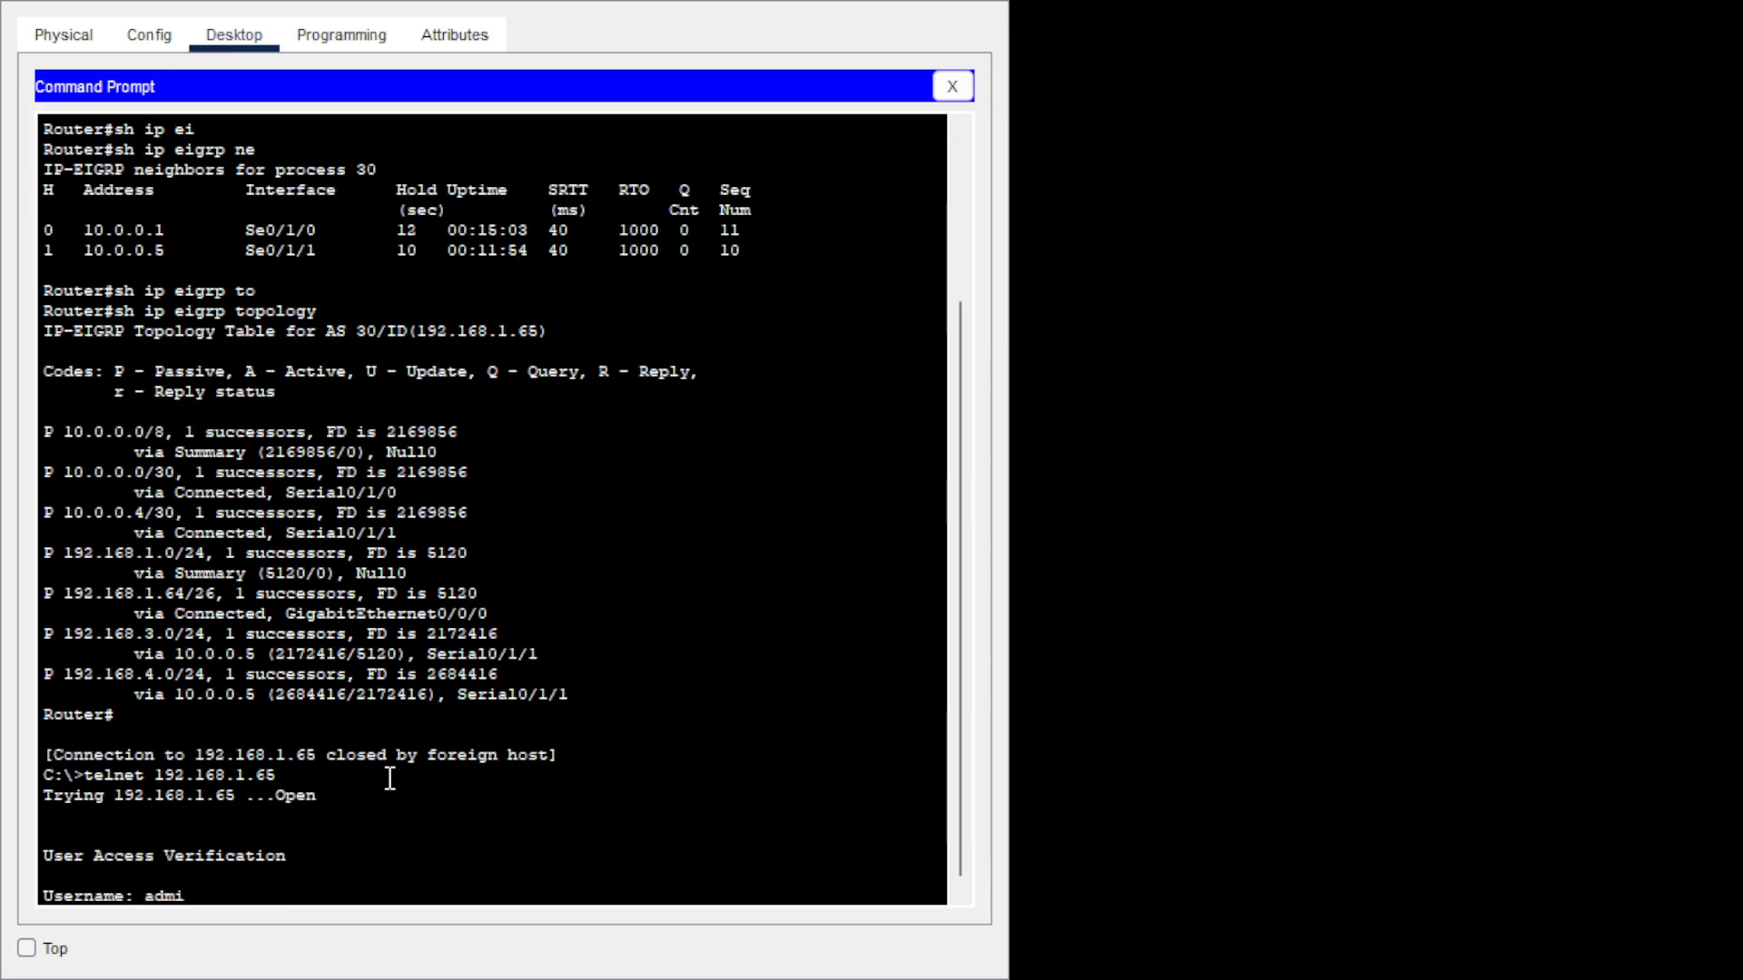
type("n")
key("Return")
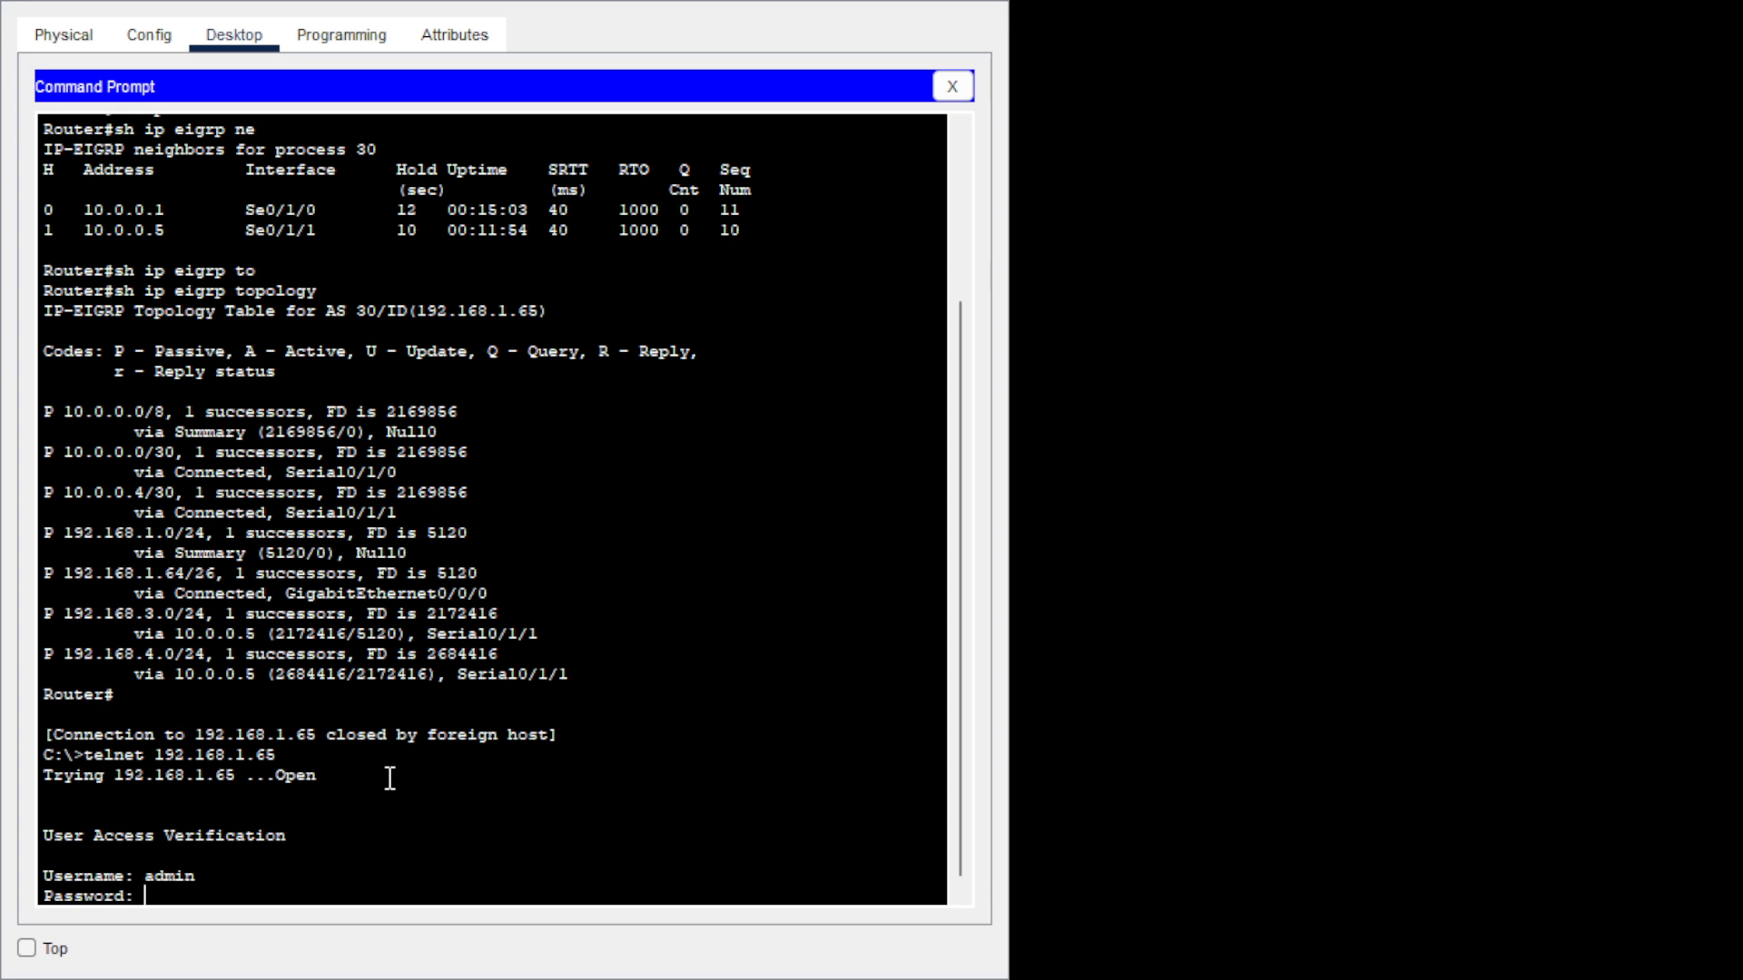
key("Return")
type("er>e")
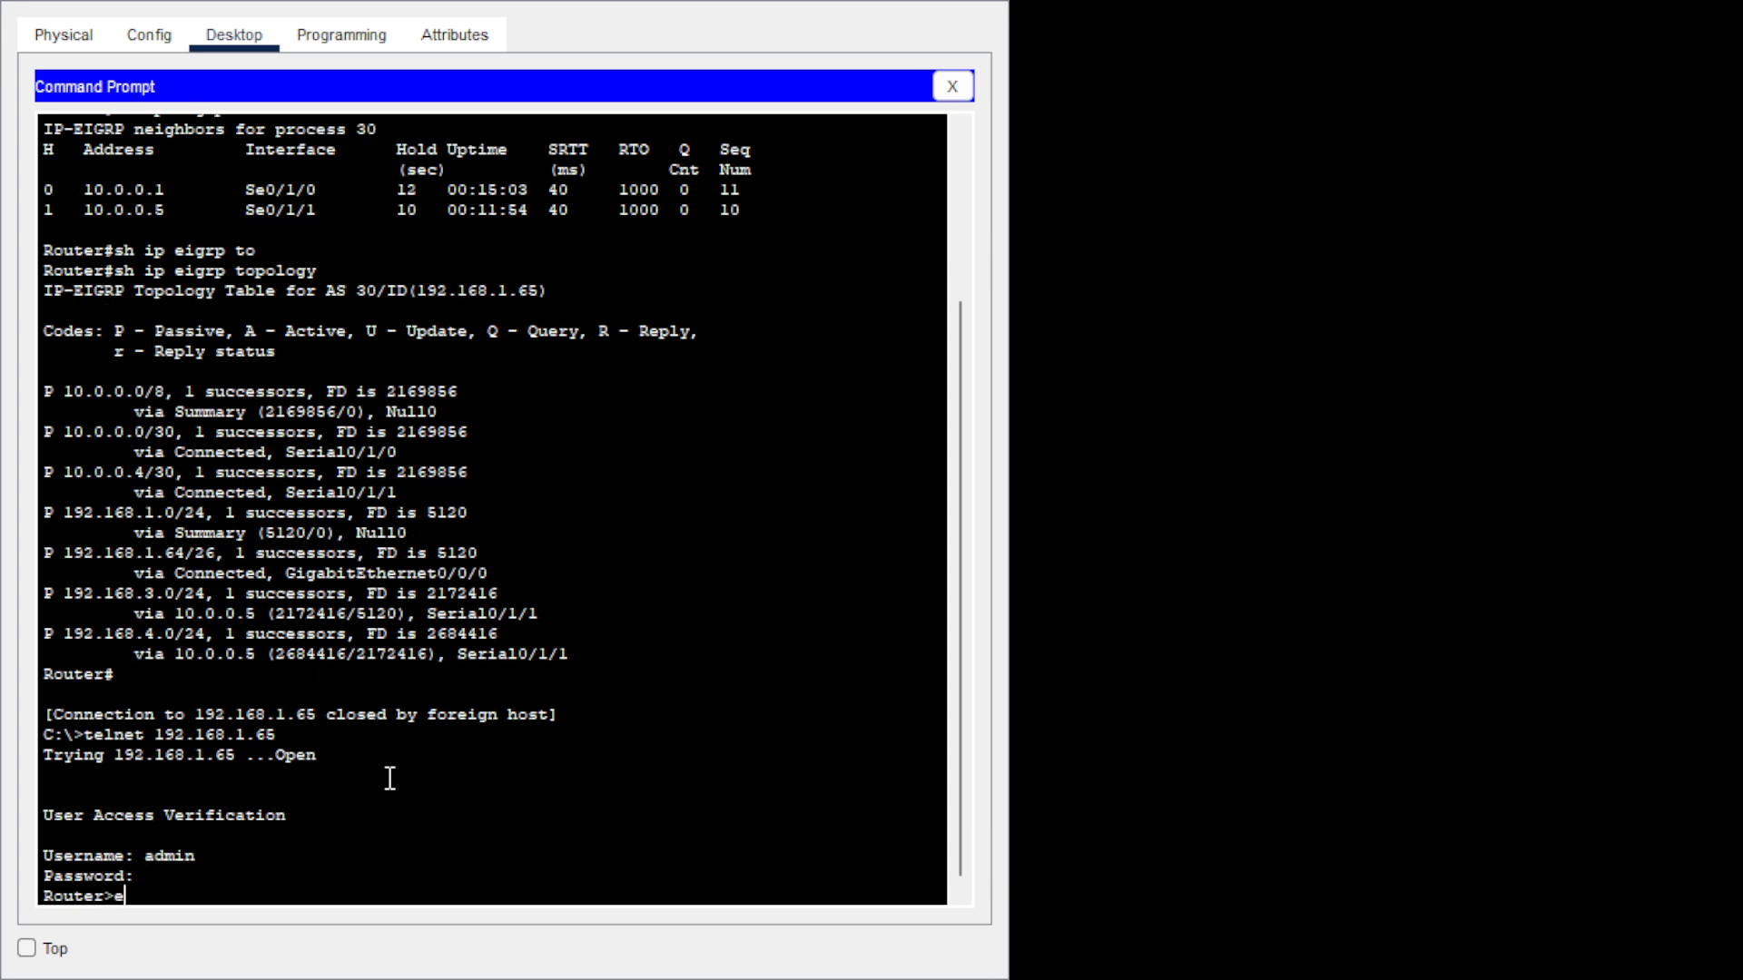
type("n")
key("Return")
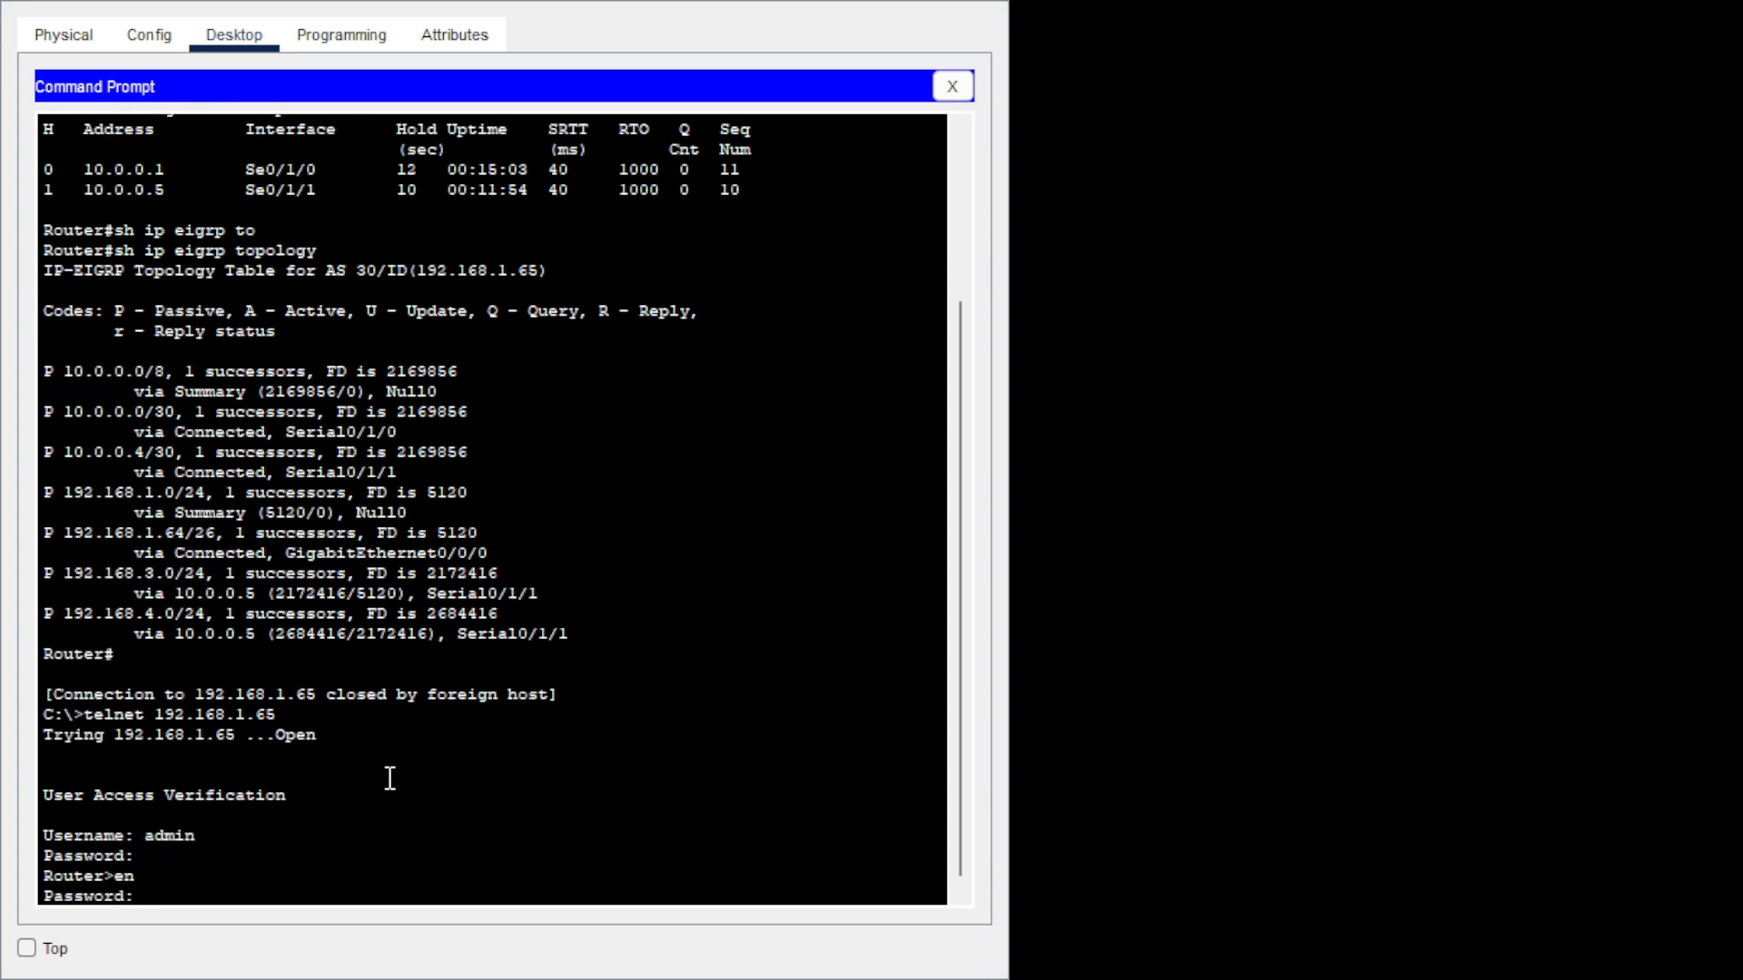
key("Return")
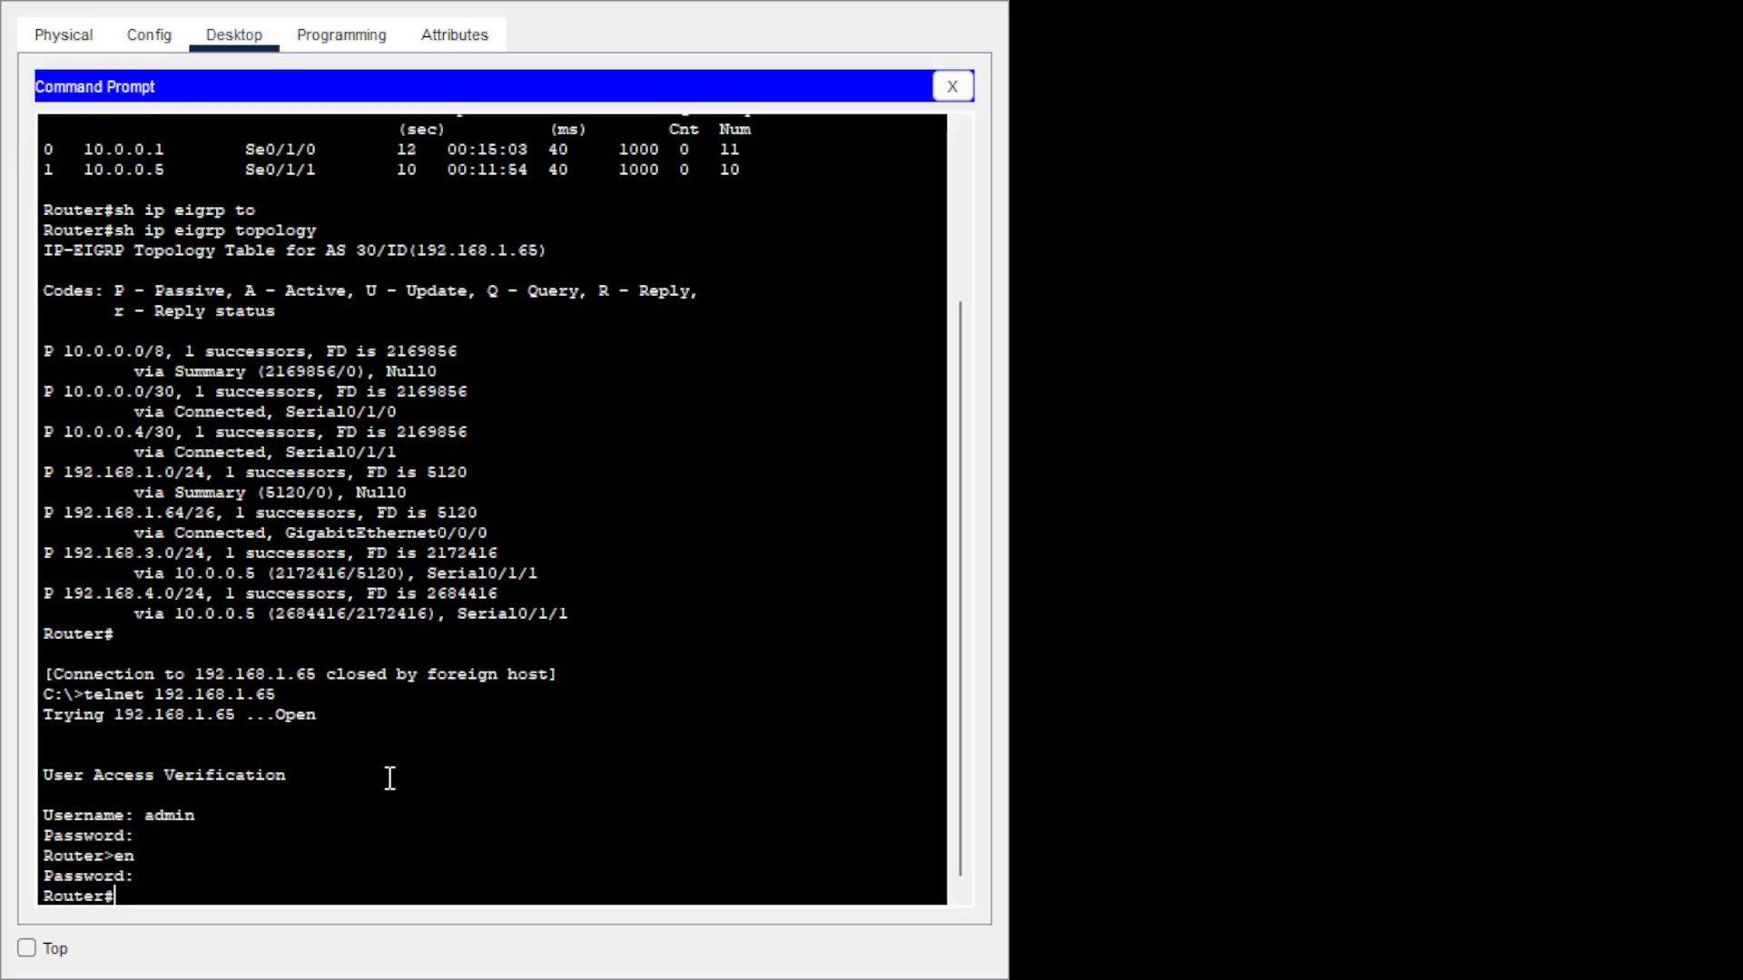
Review show ip protocols, then disable auto-summary under router eigrp 30.
type("sh ip protocols")
key("Return")
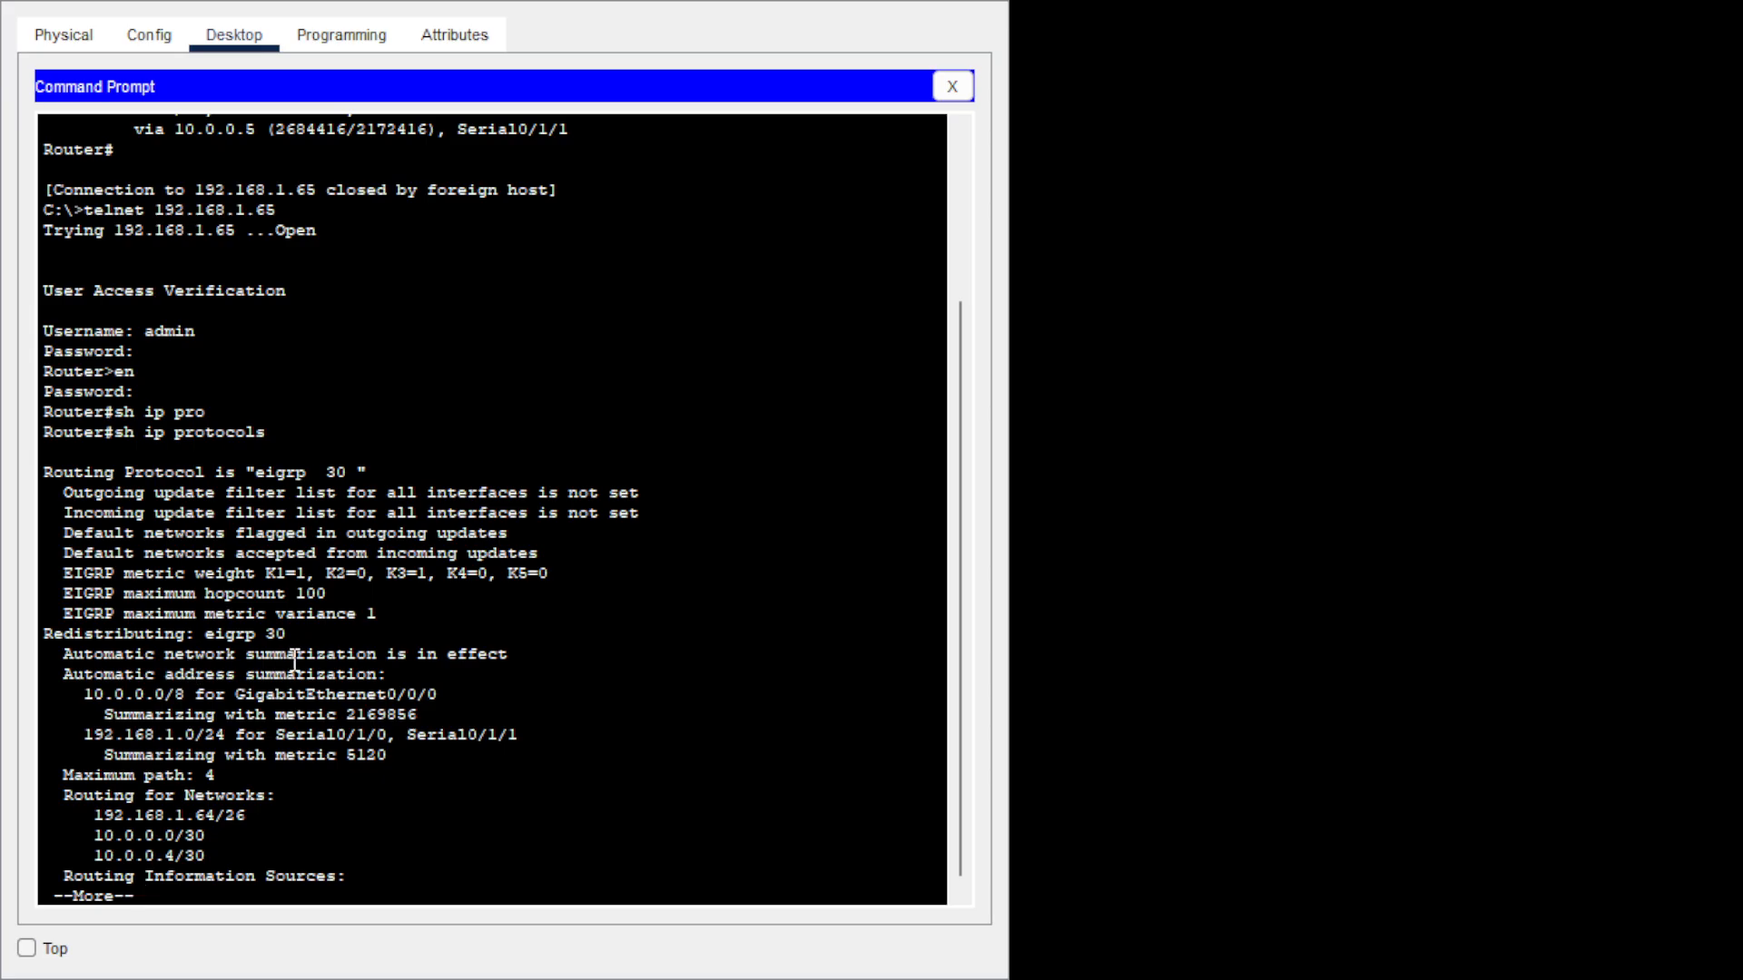
type("q")
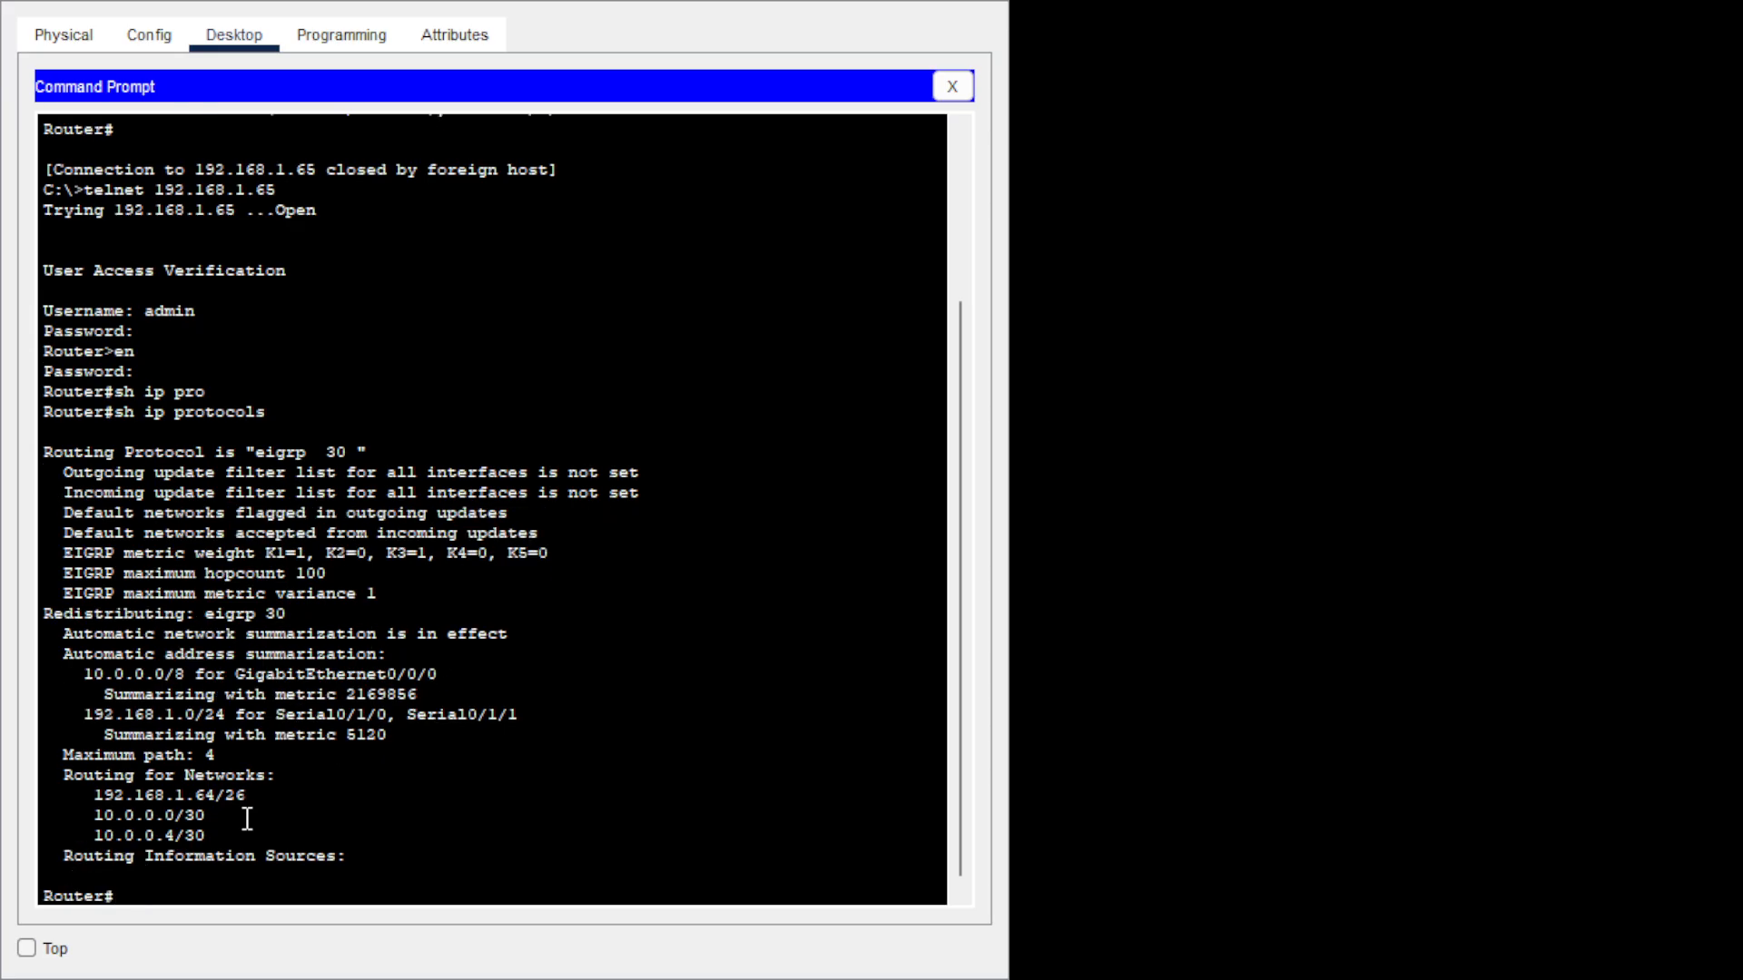
type("config t")
key("Return")
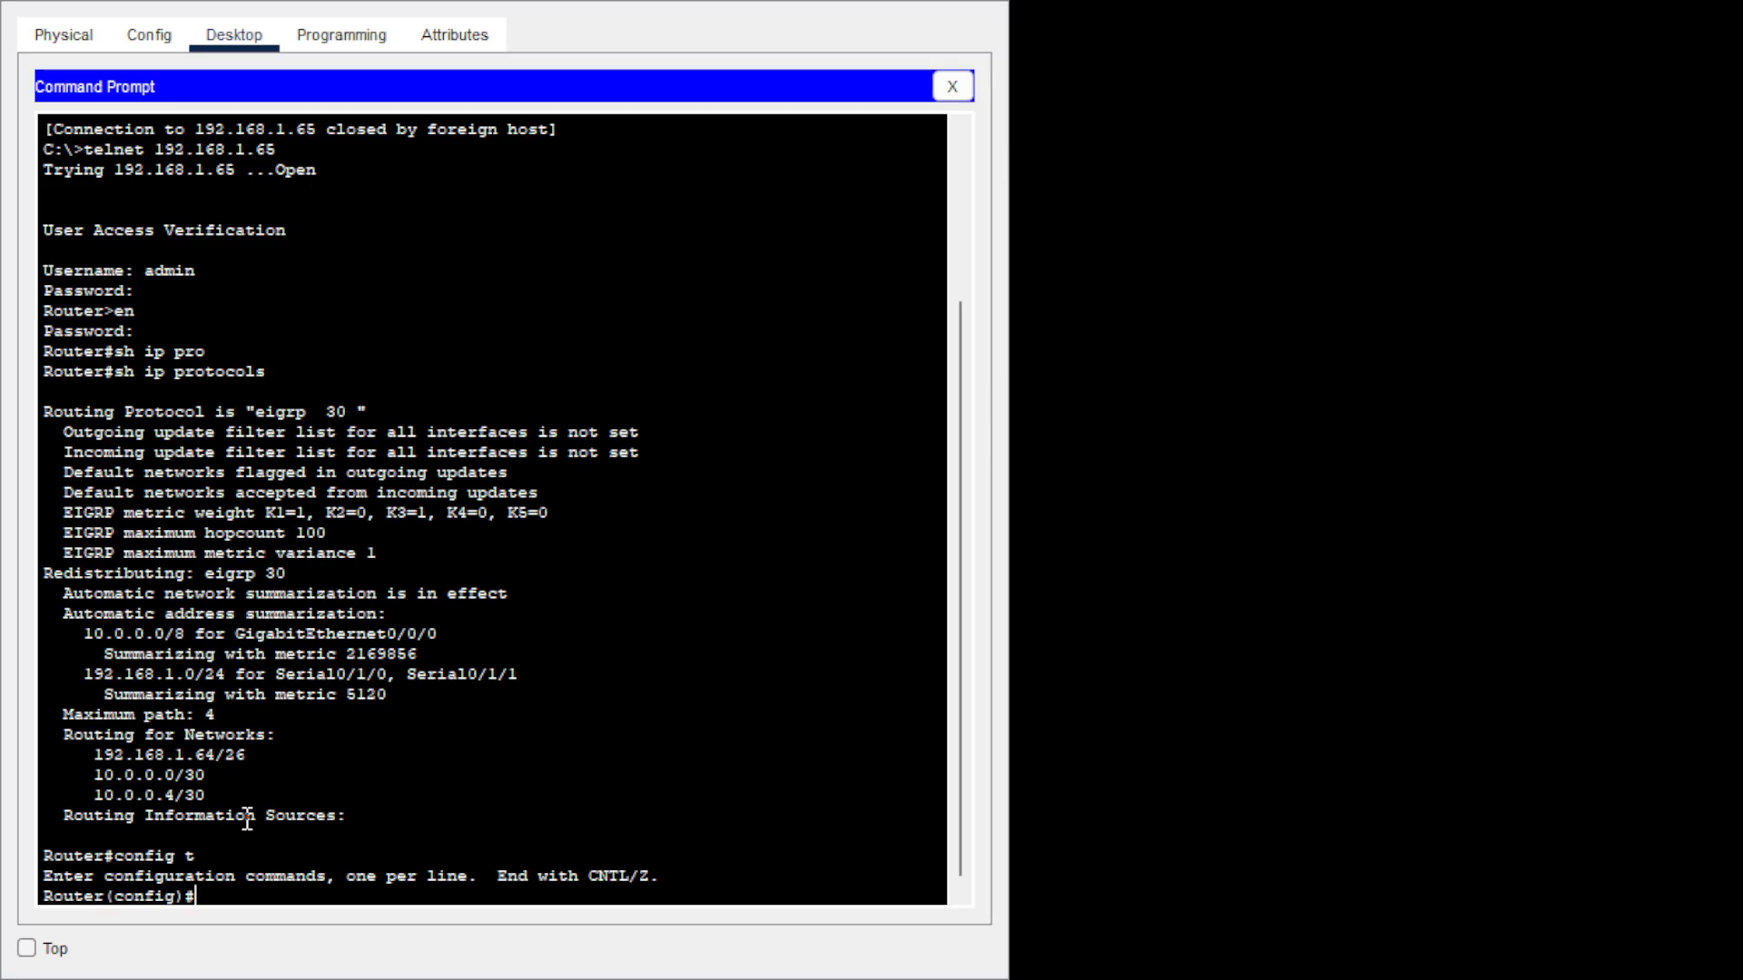
type("rou")
key("Tab")
type("ei")
key("Tab")
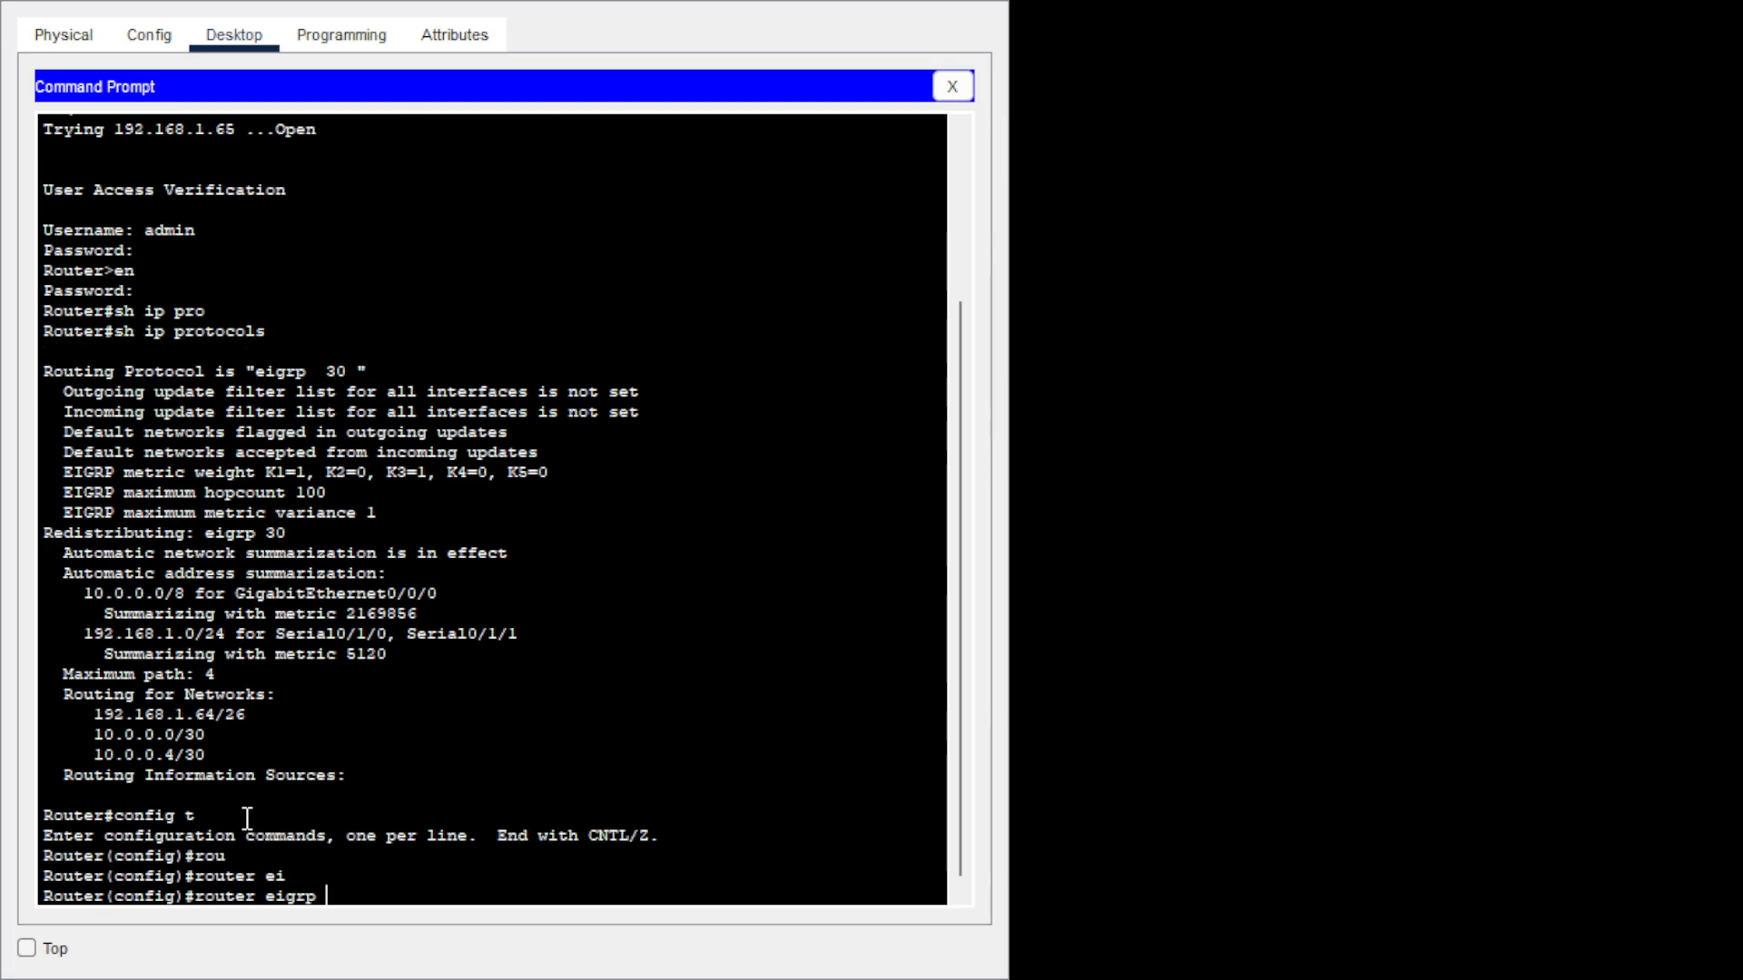
type("30")
key("Return")
type("no au")
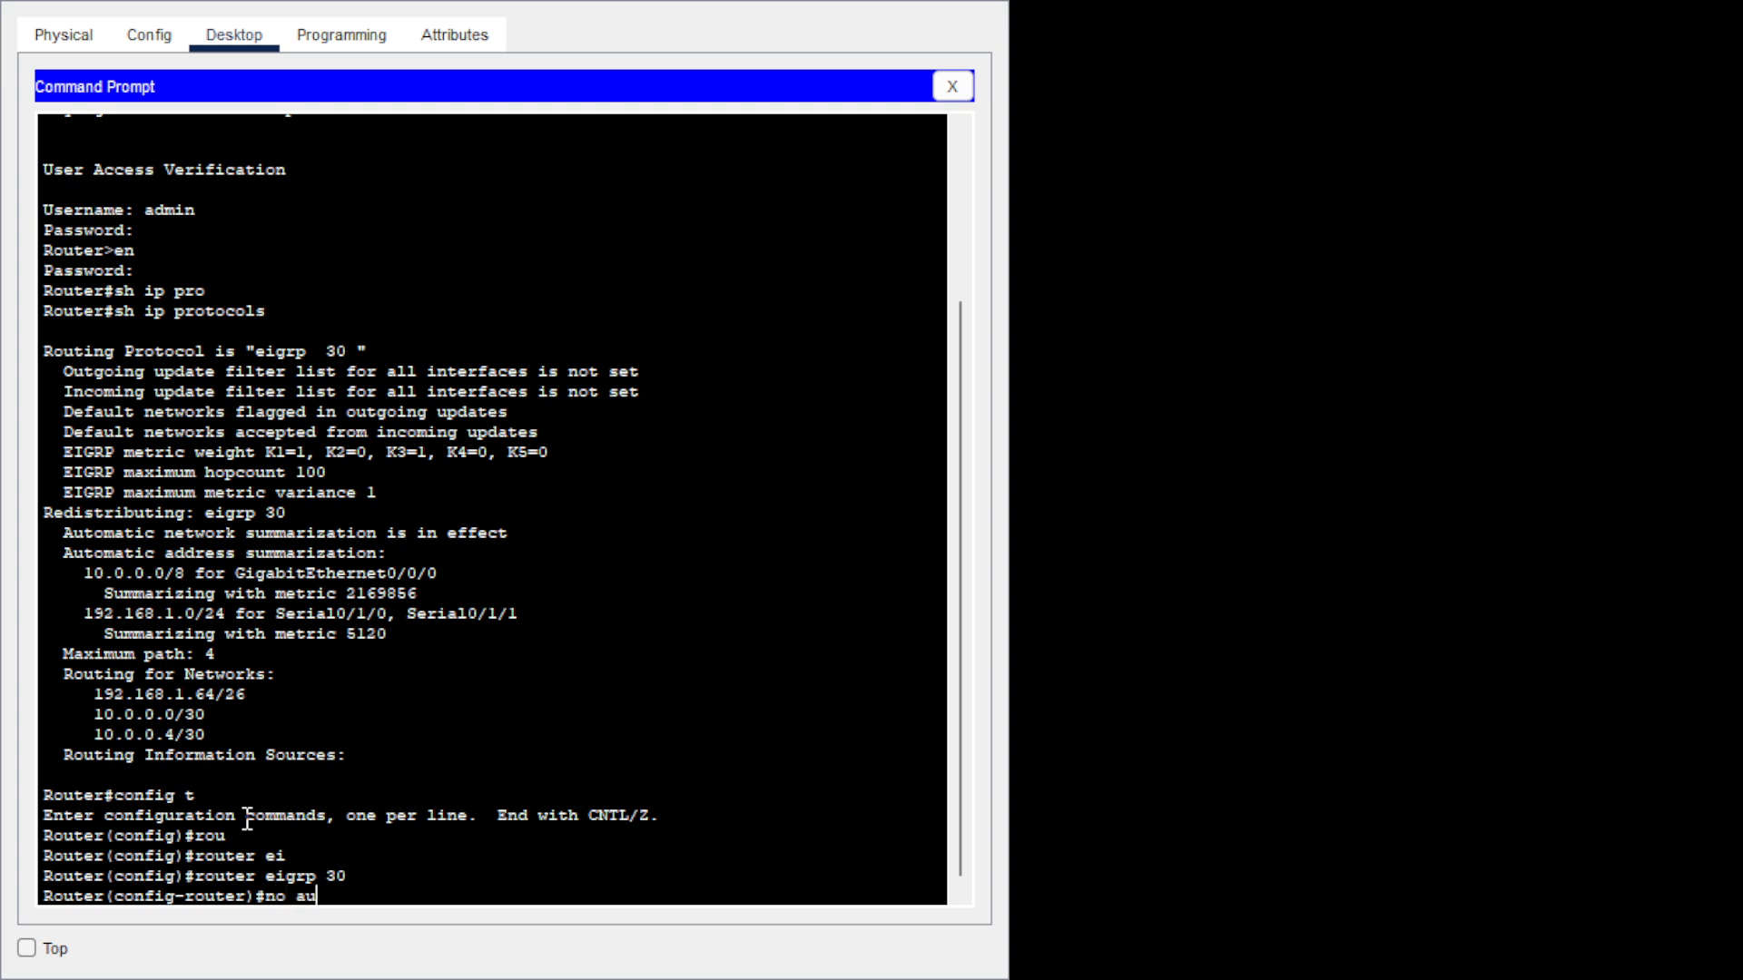
key("Tab")
key("Return")
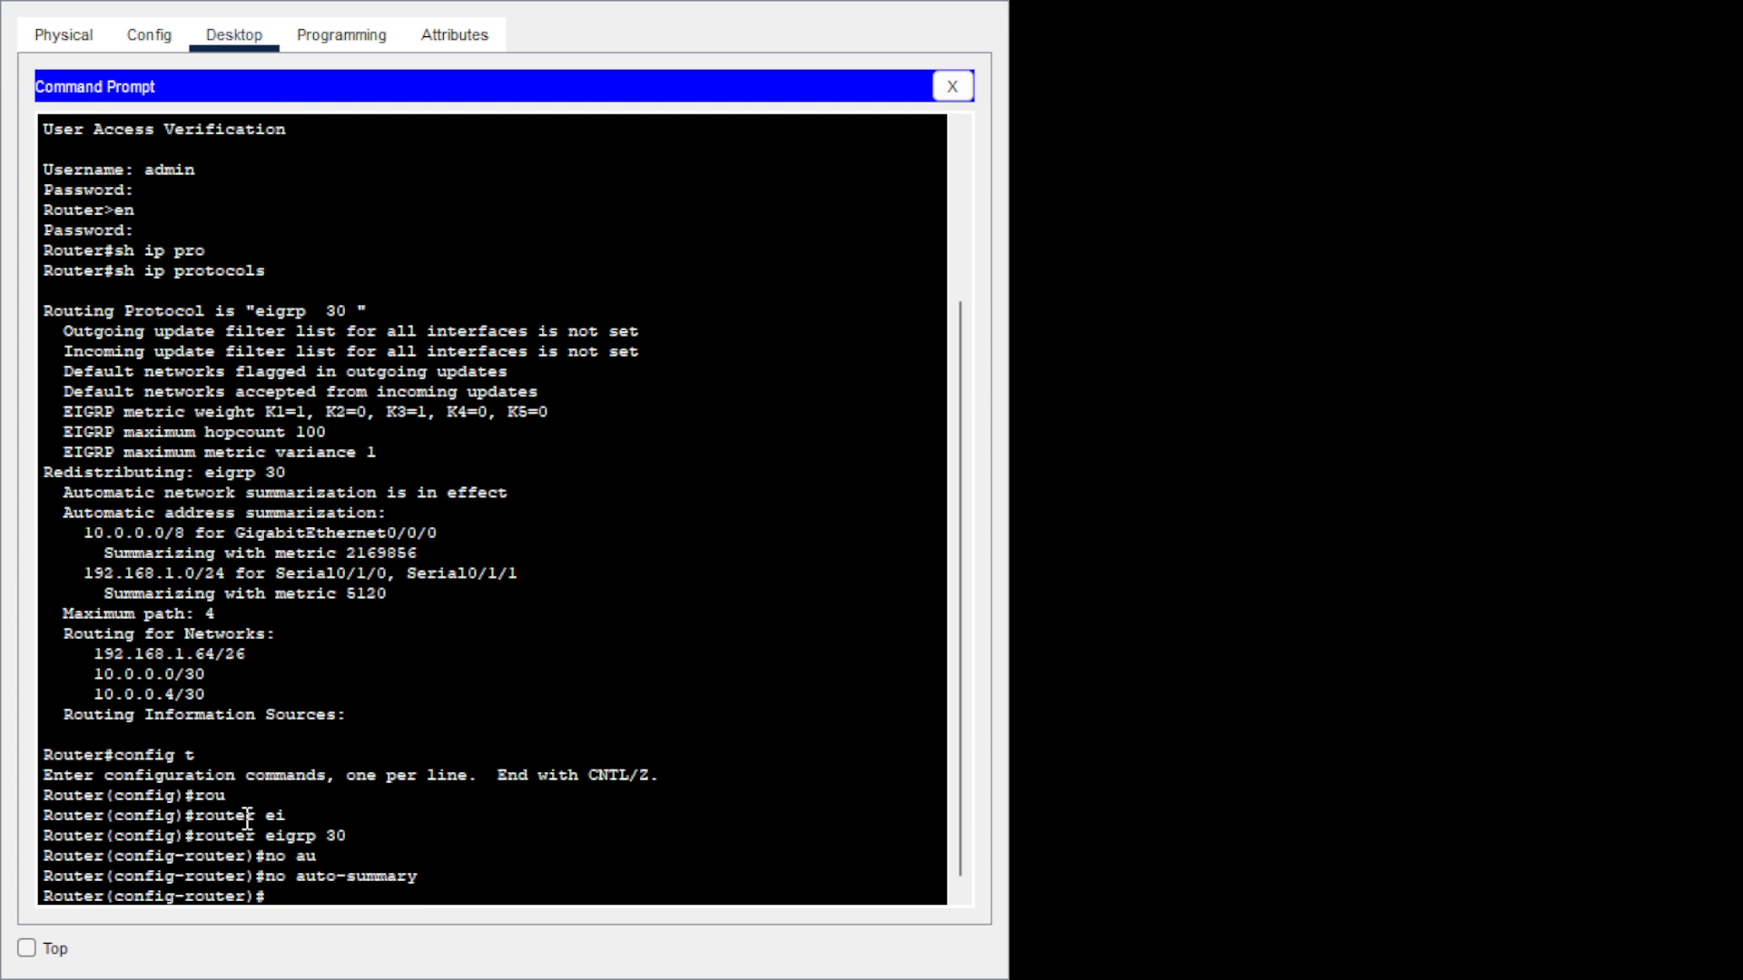
Exit three times to close the telnet session to 192.168.1.65.
type("exit")
key("Return")
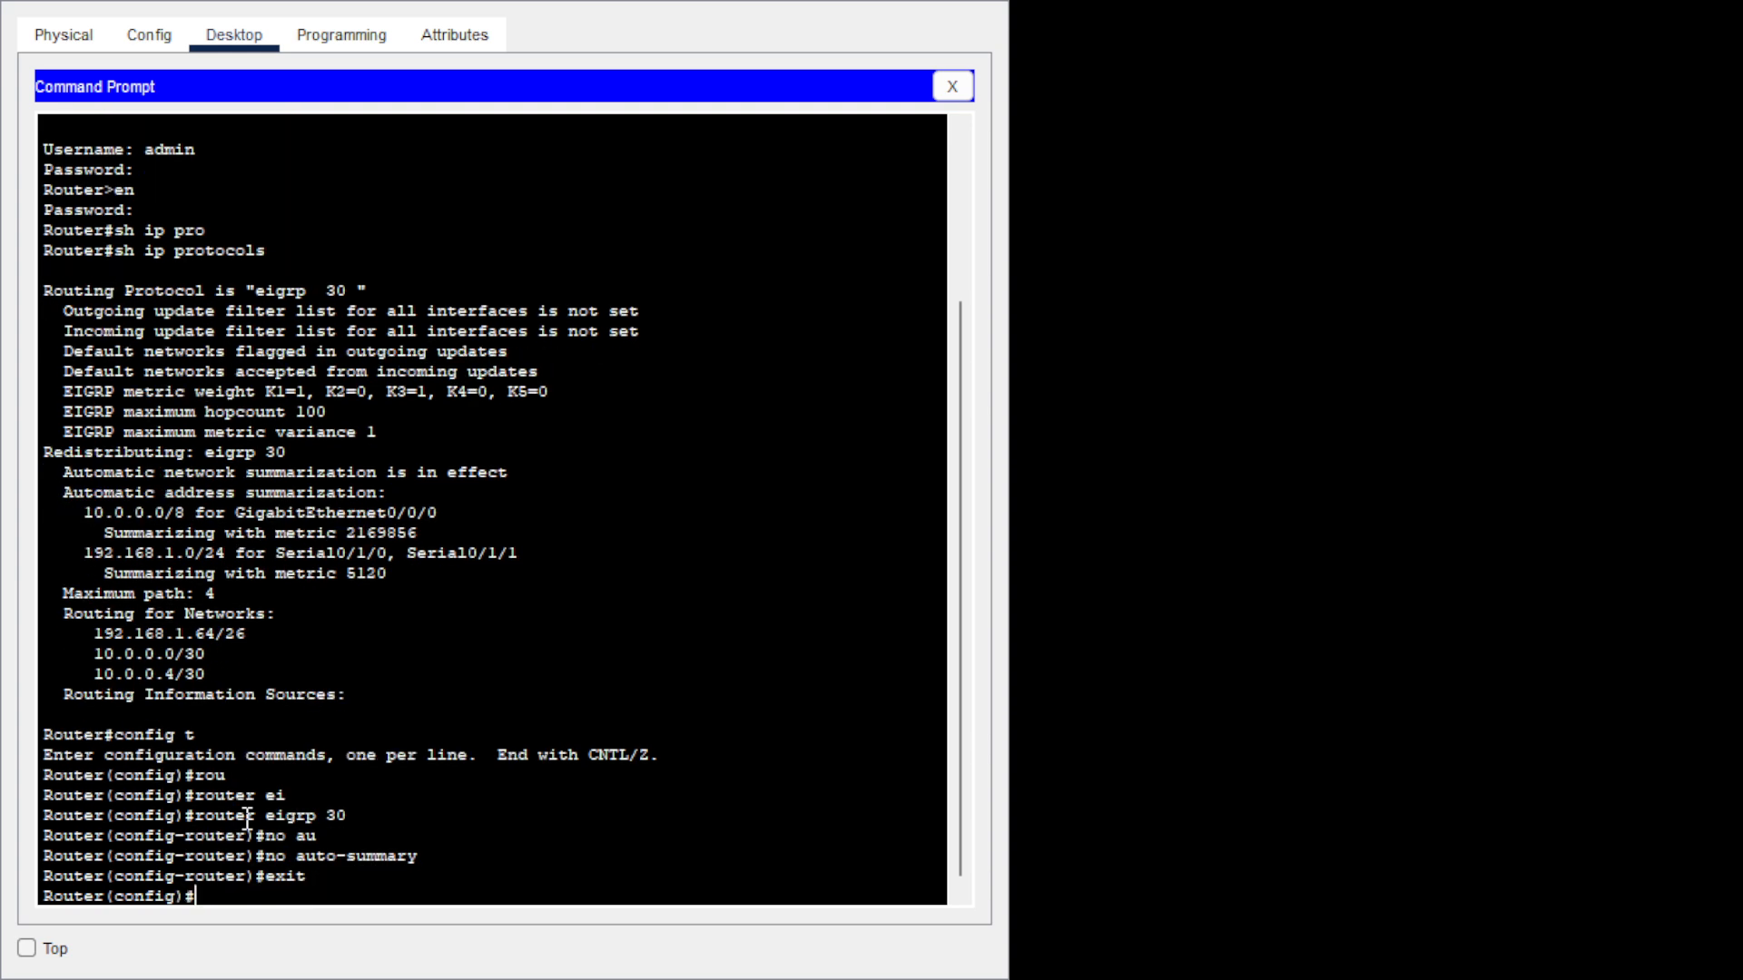
type("exit")
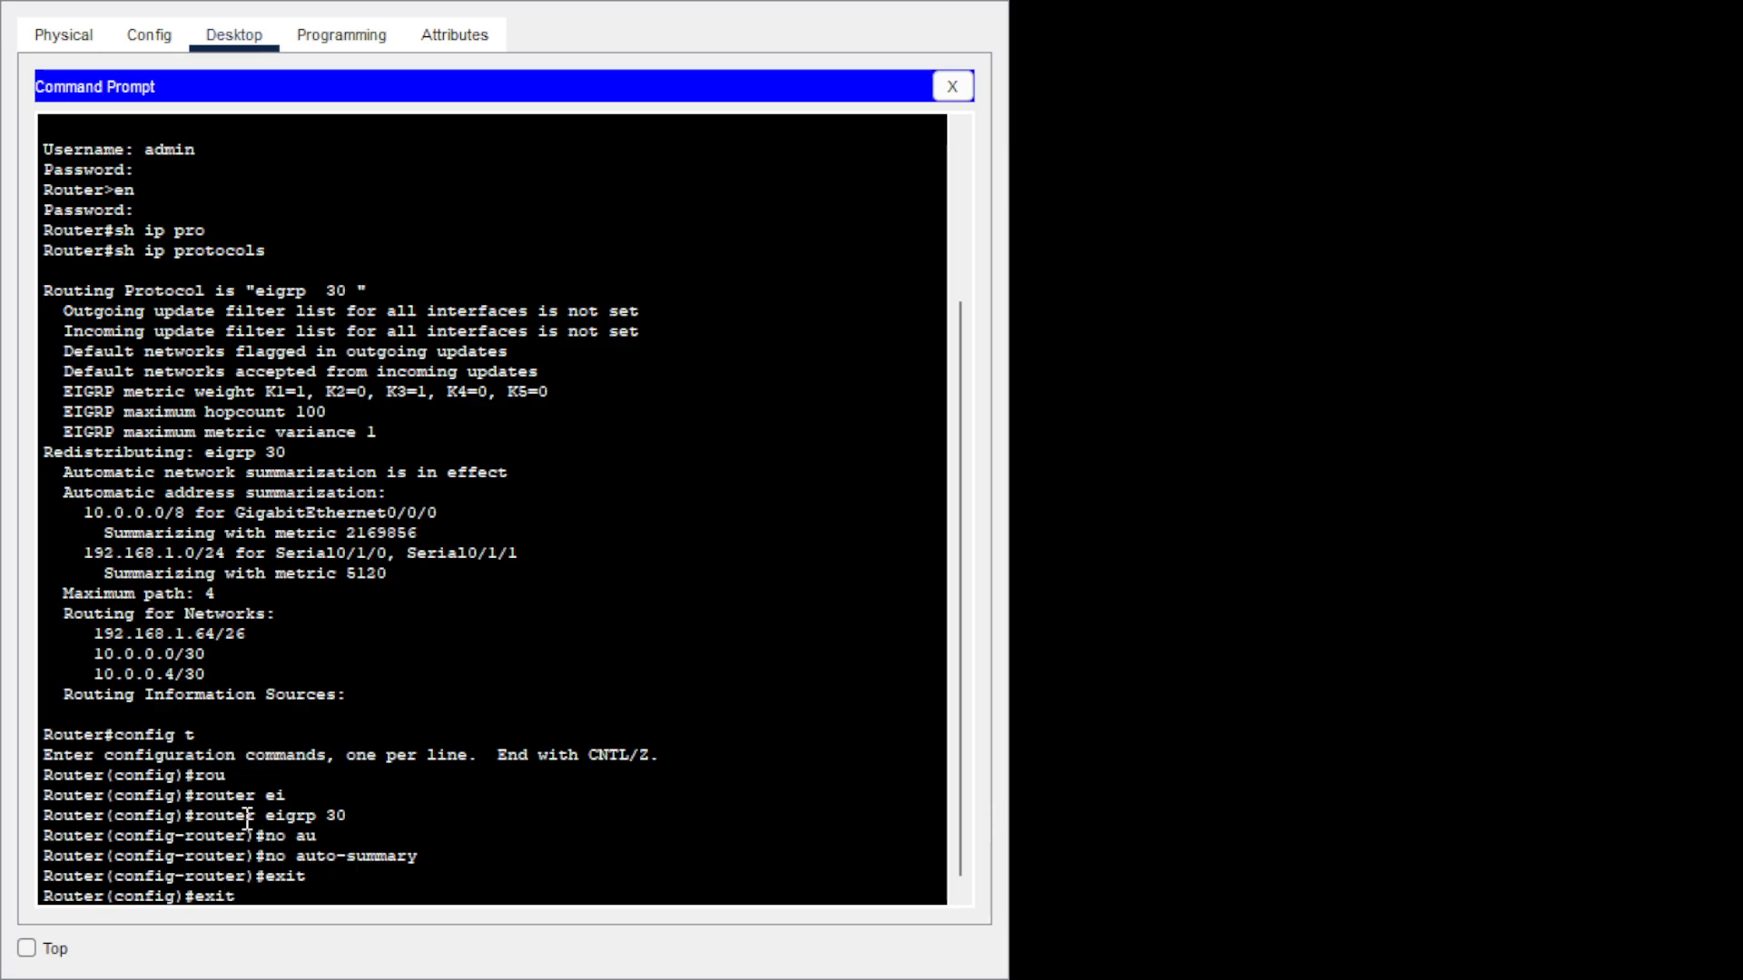
key("Return")
type("exit")
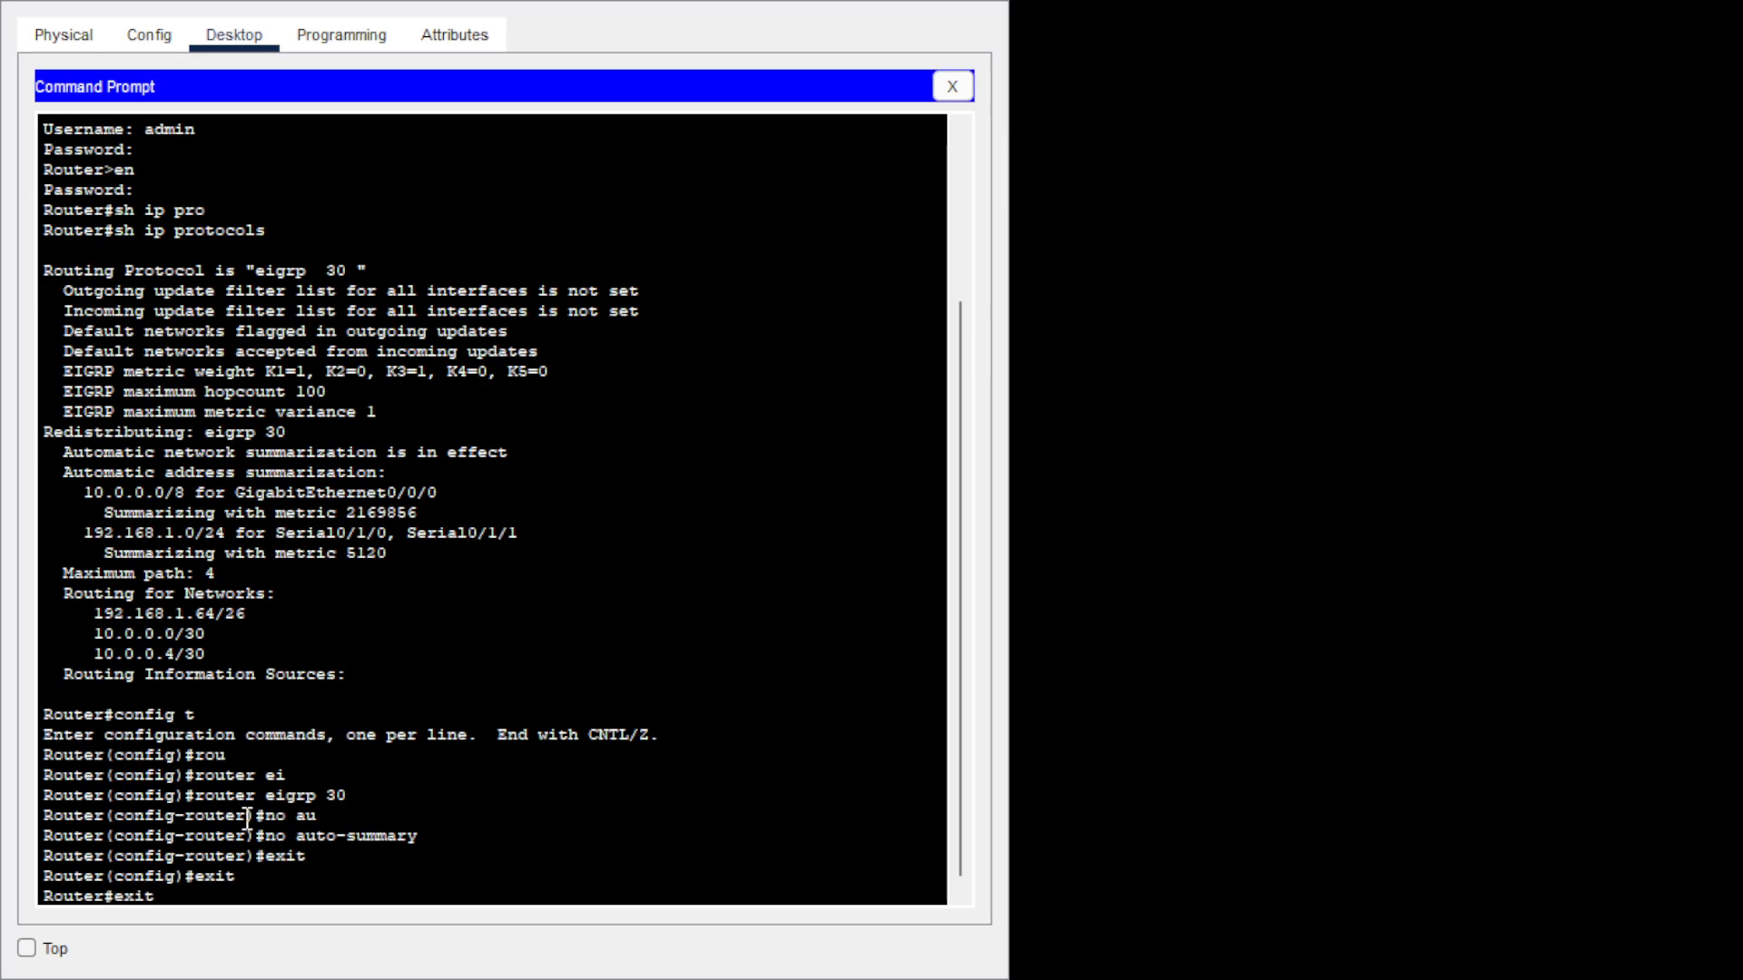
key("Return")
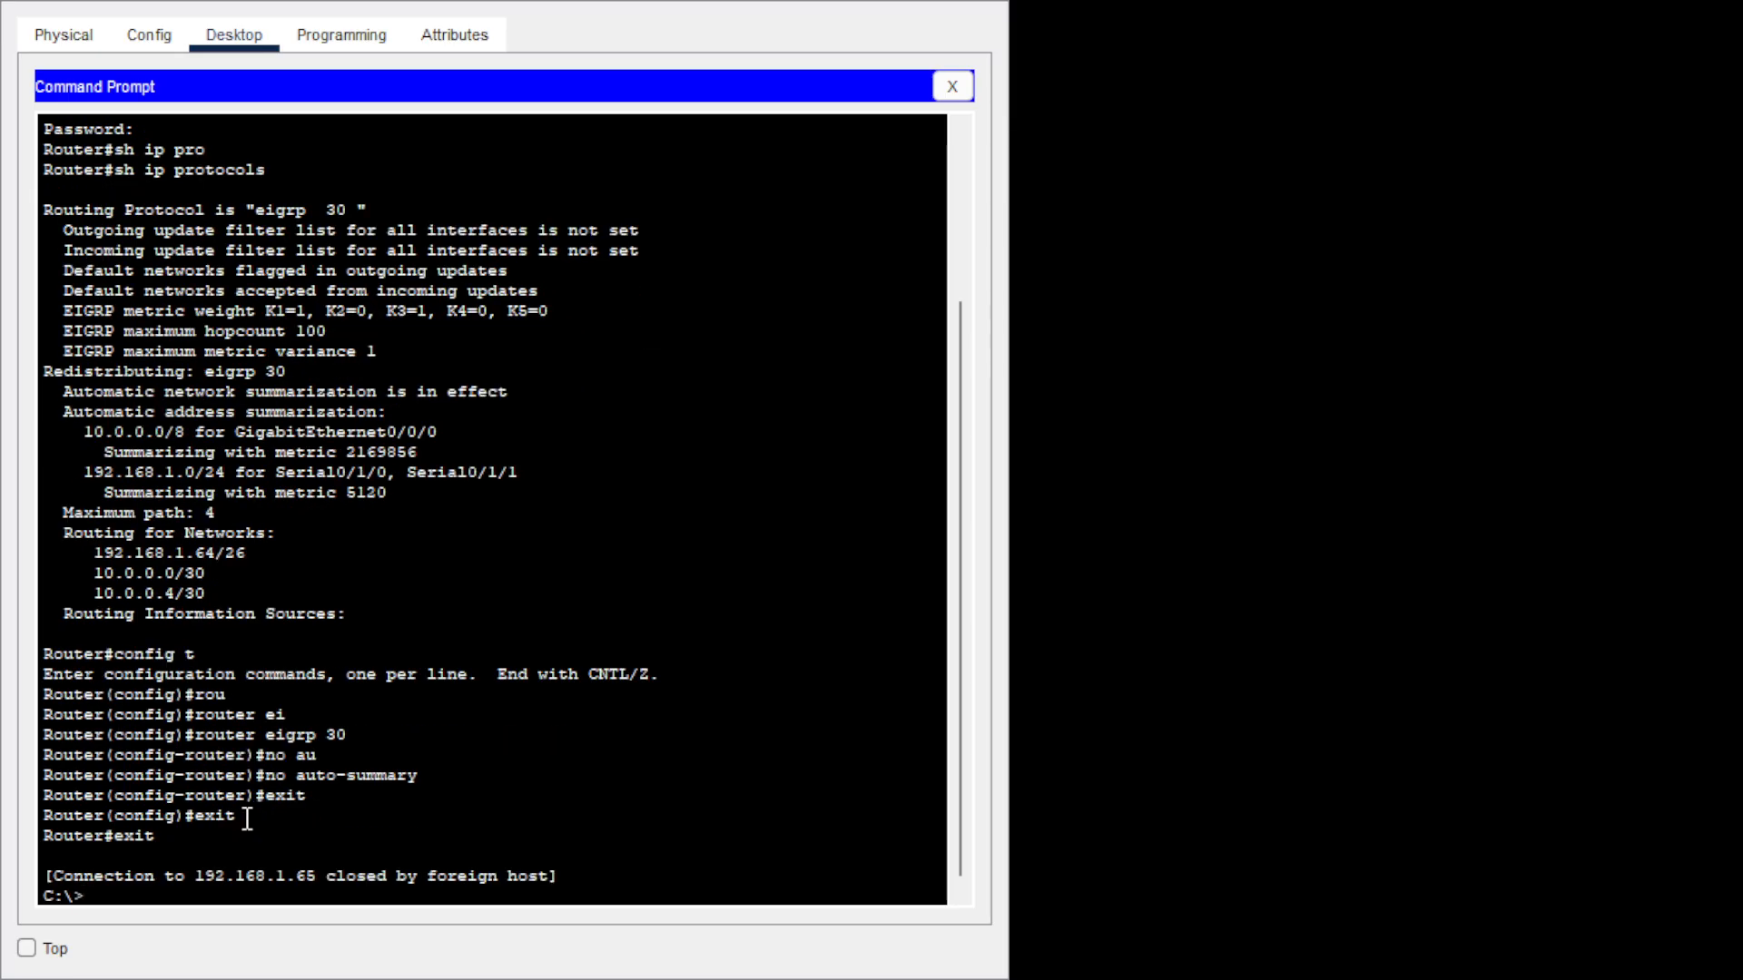
type("ping")
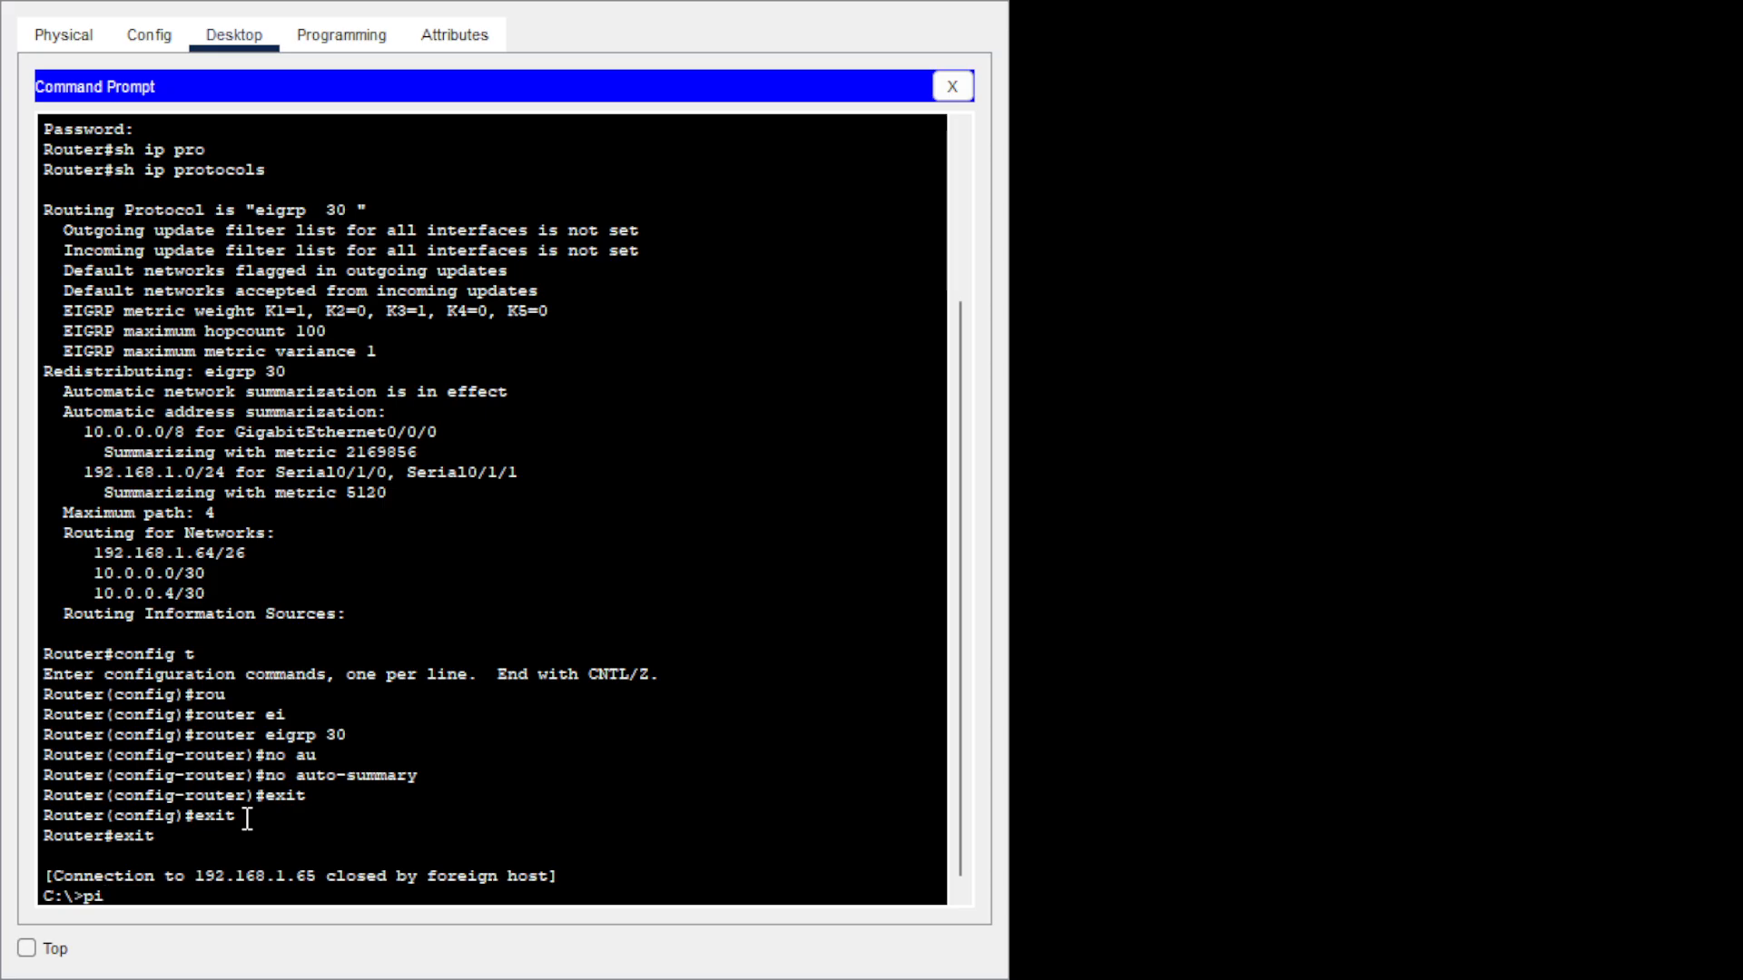
type(" 192.168.1.2")
Ping 192.168.1.2, then exit configuration and close the telnet session to 192.168.1.1.
key("Return")
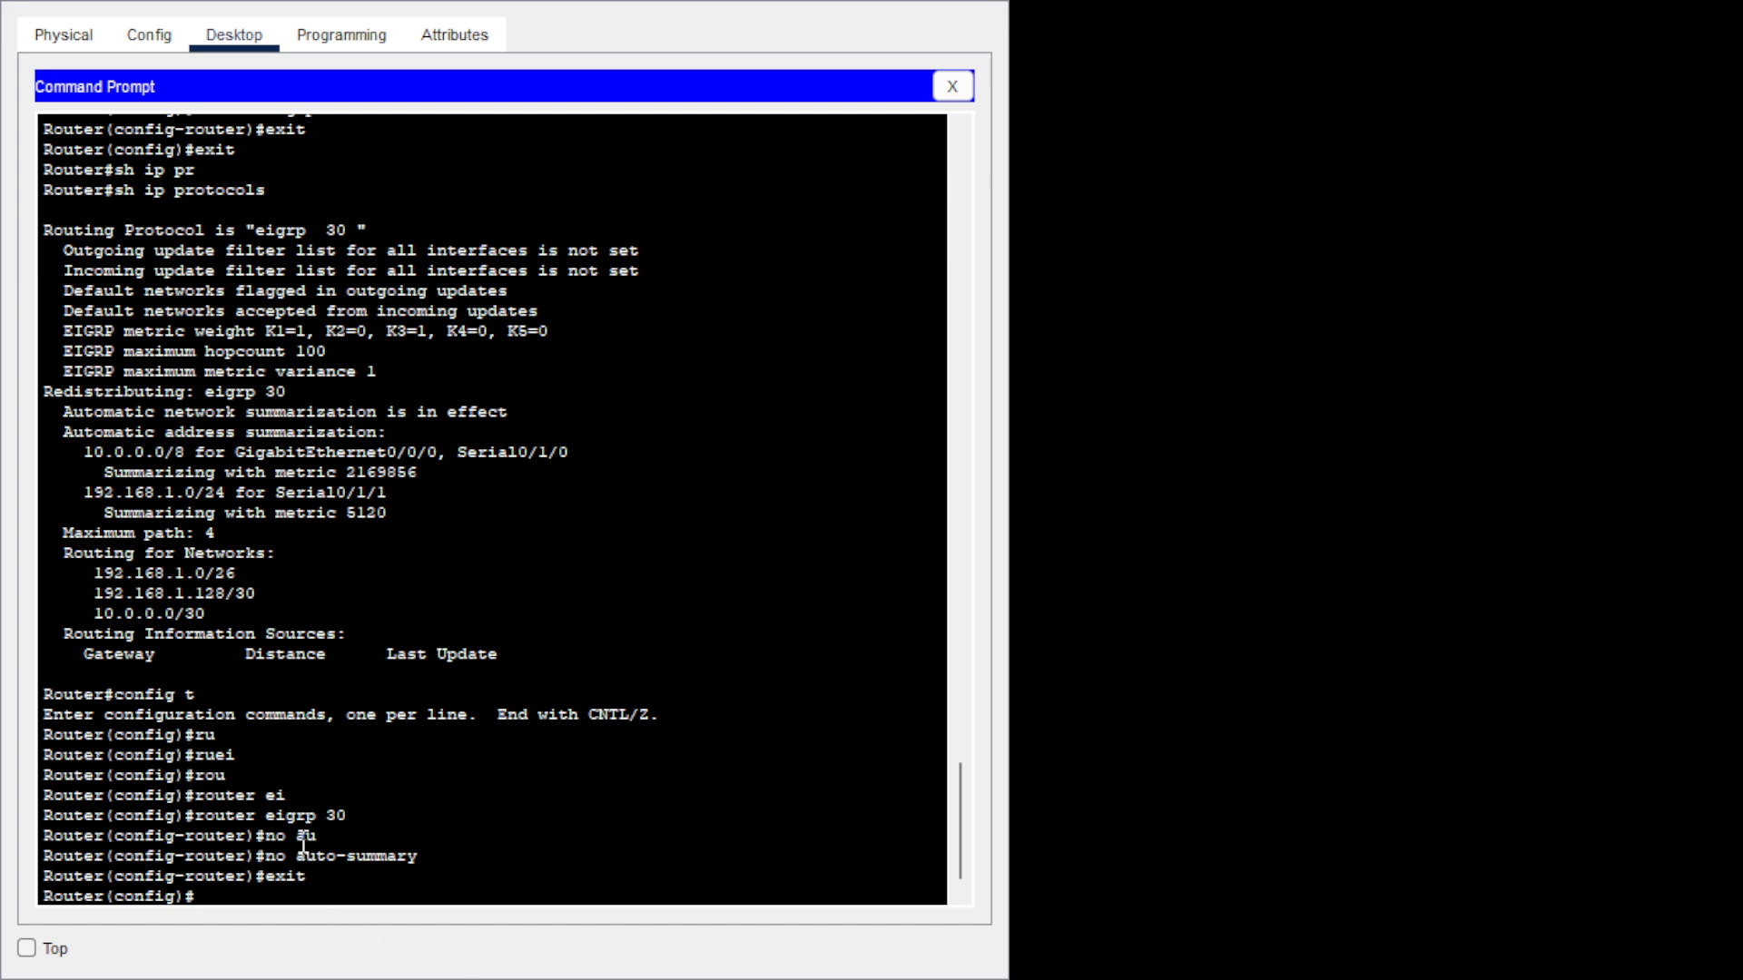
type("exit")
key("Return")
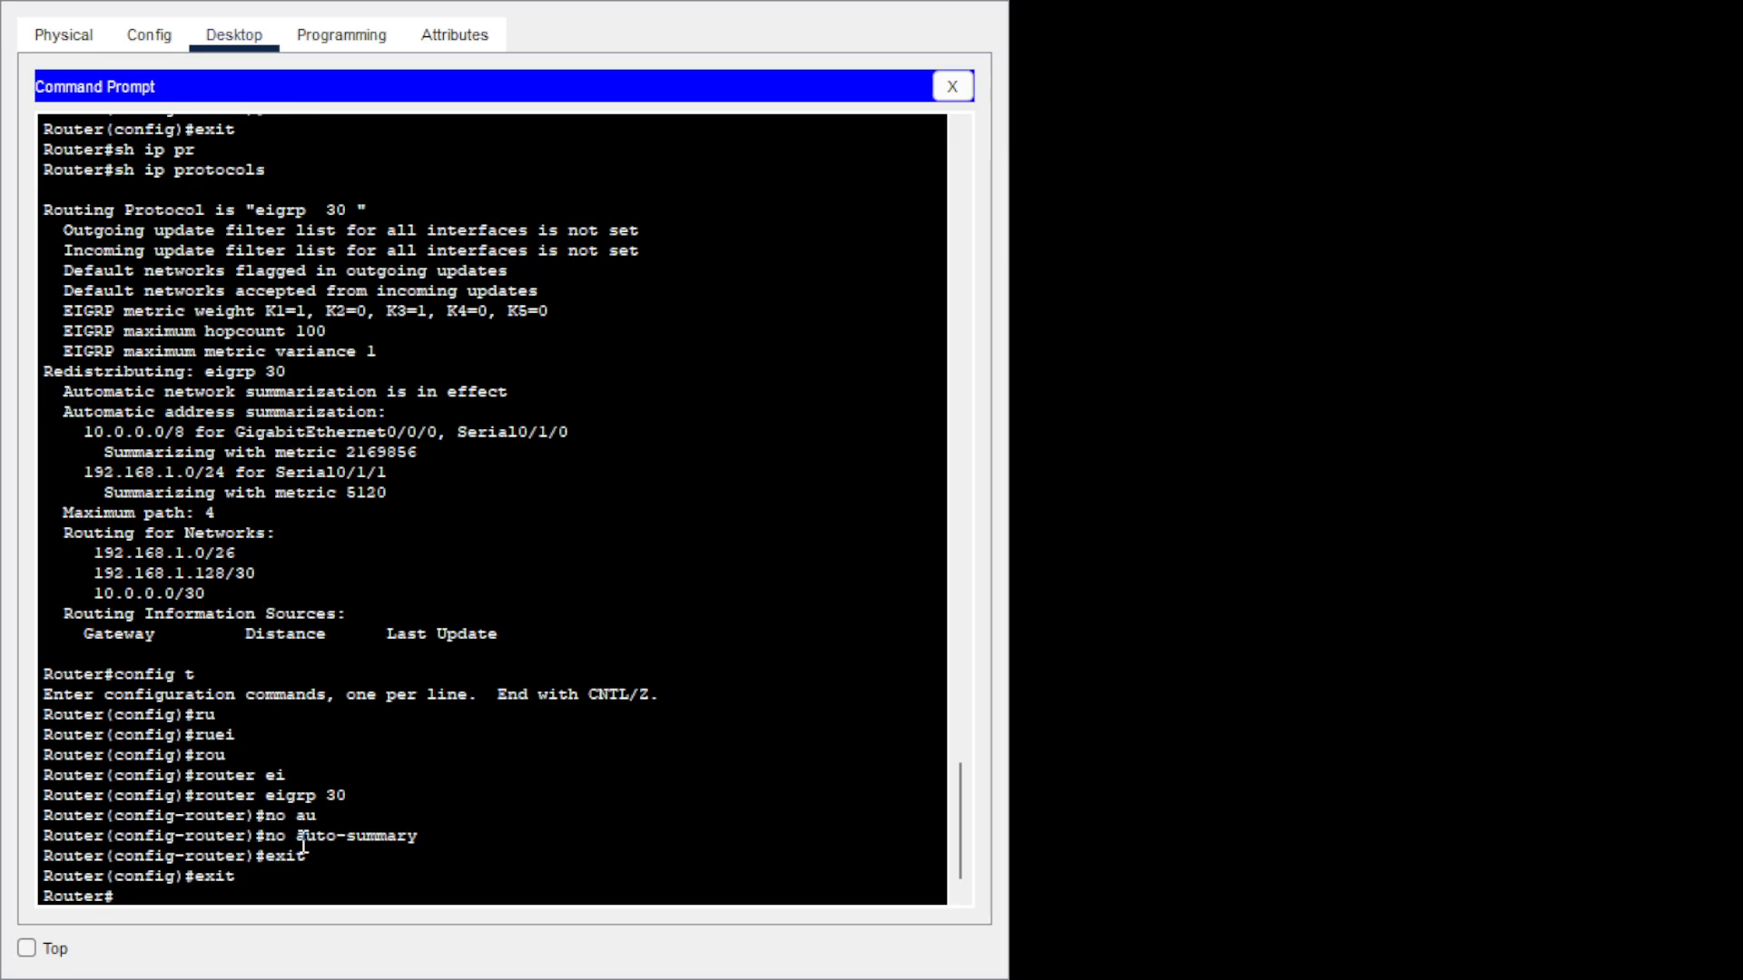
type("exit")
key("Return")
key("Return")
type("pin")
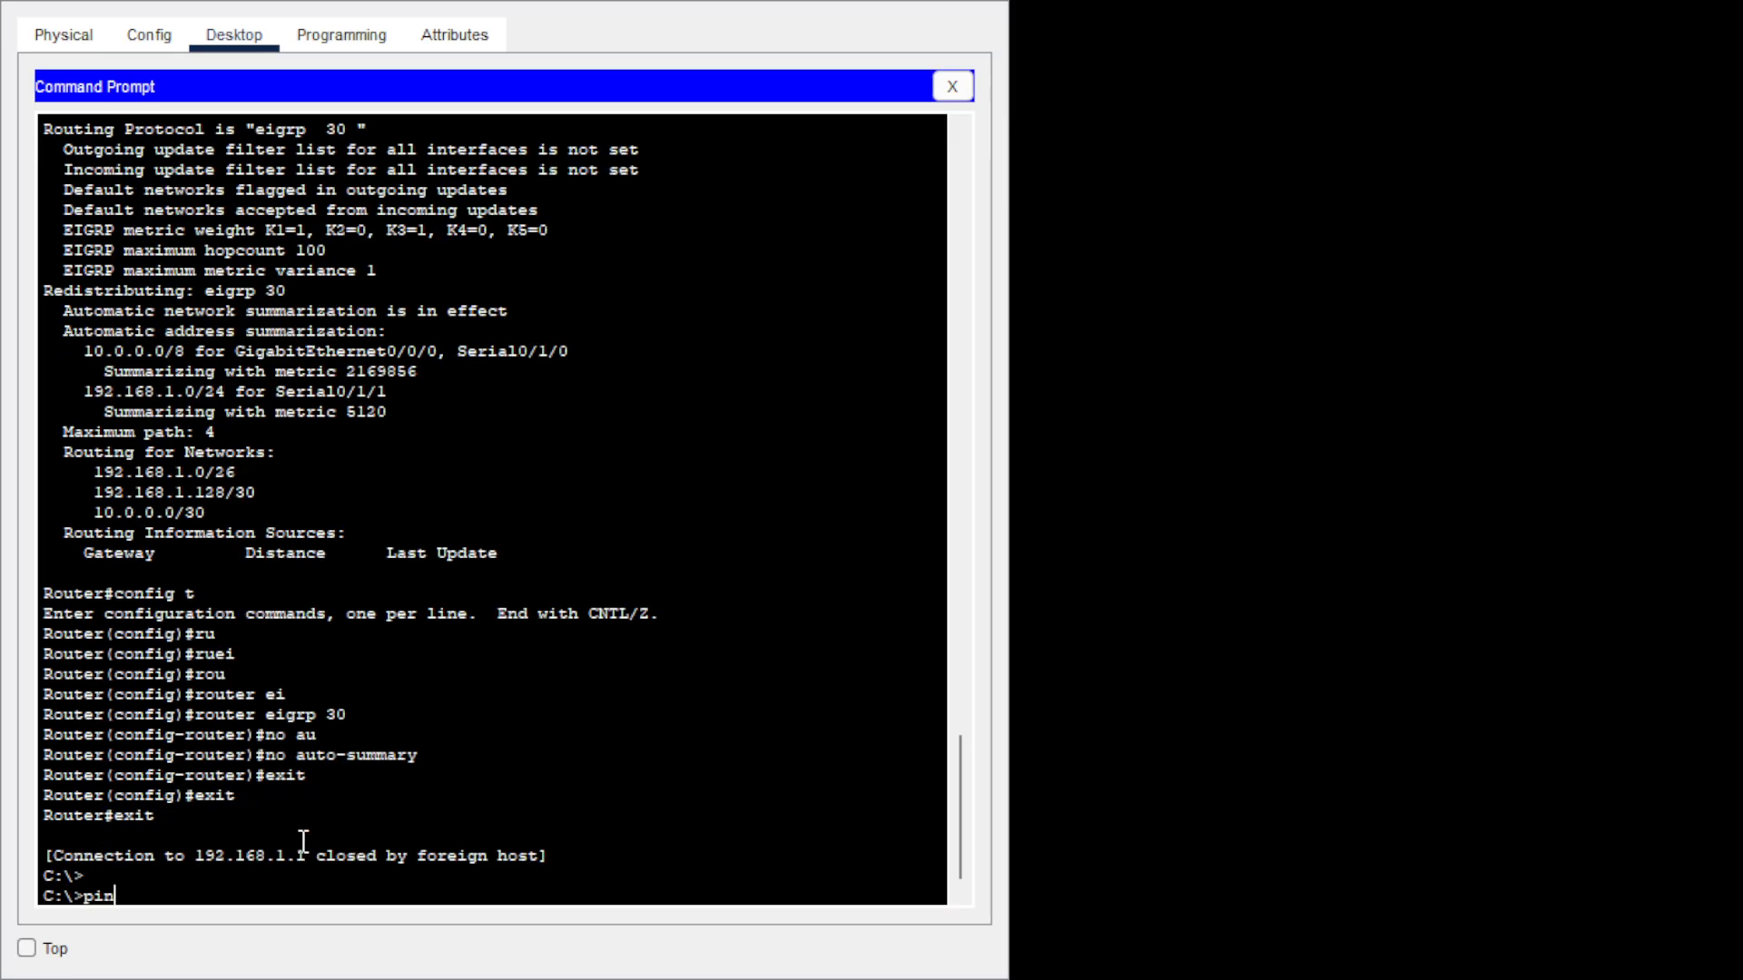
type("g 192.1")
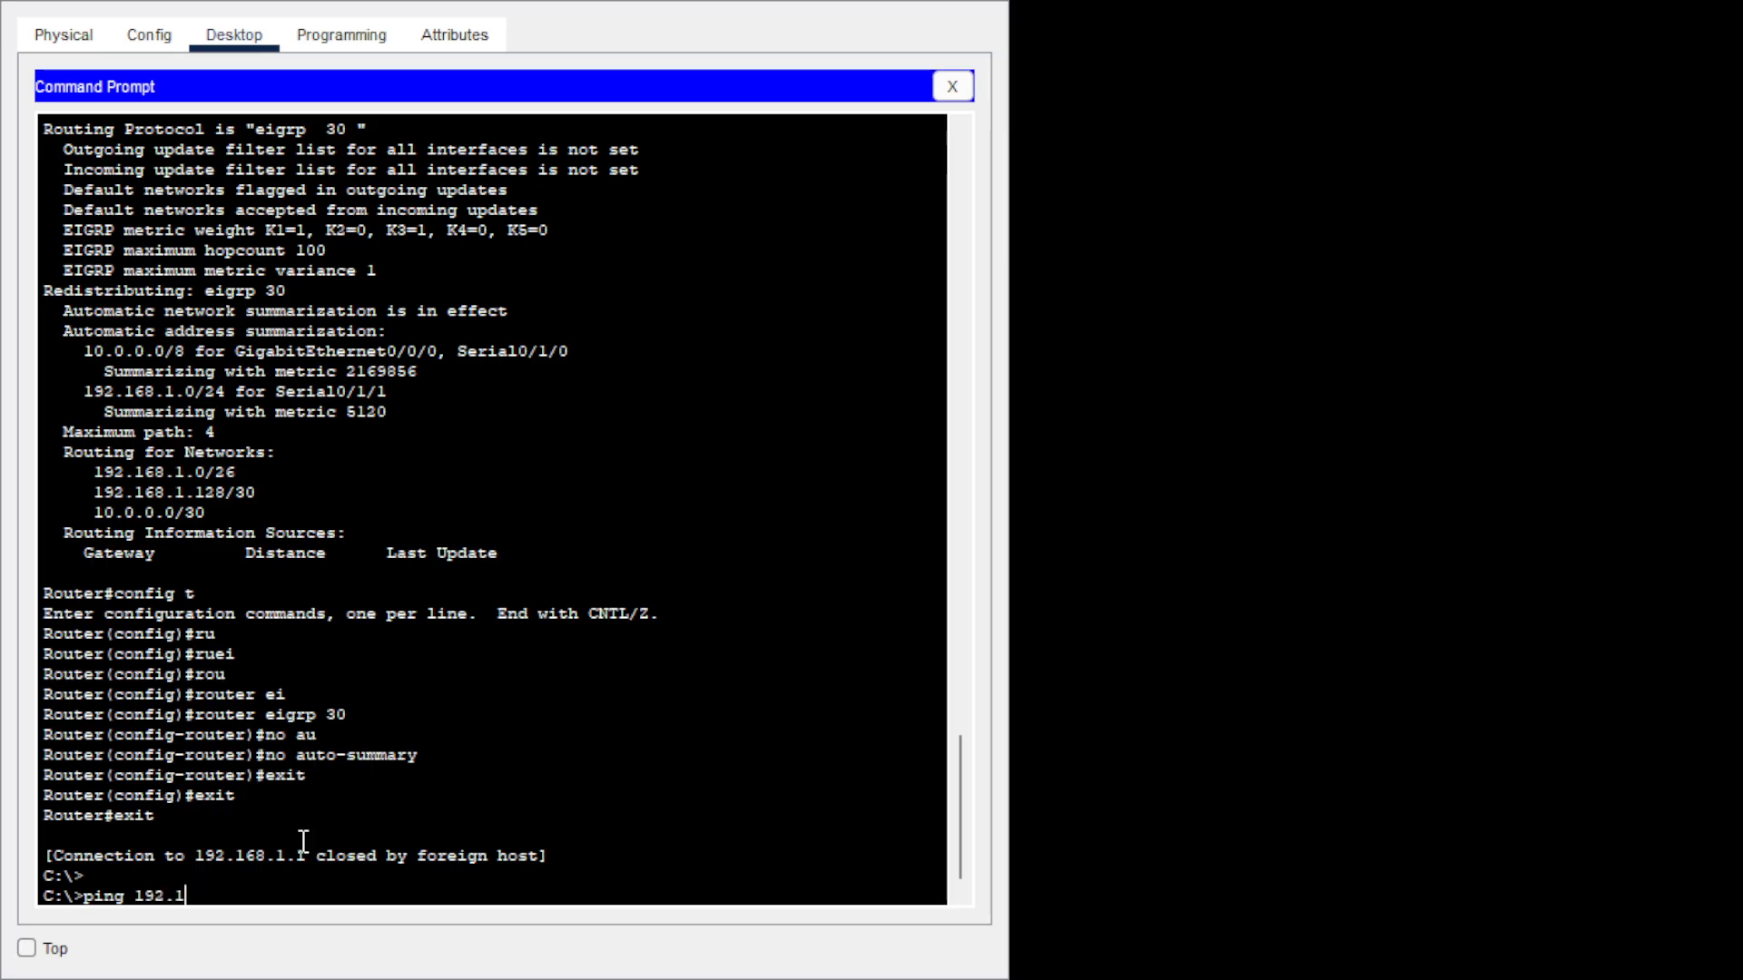
type("68.1.66")
Ping 192.168.1.66, 192.168.3.2 and 192.168.4.2 from the PC, each with 0% loss.
key("Return")
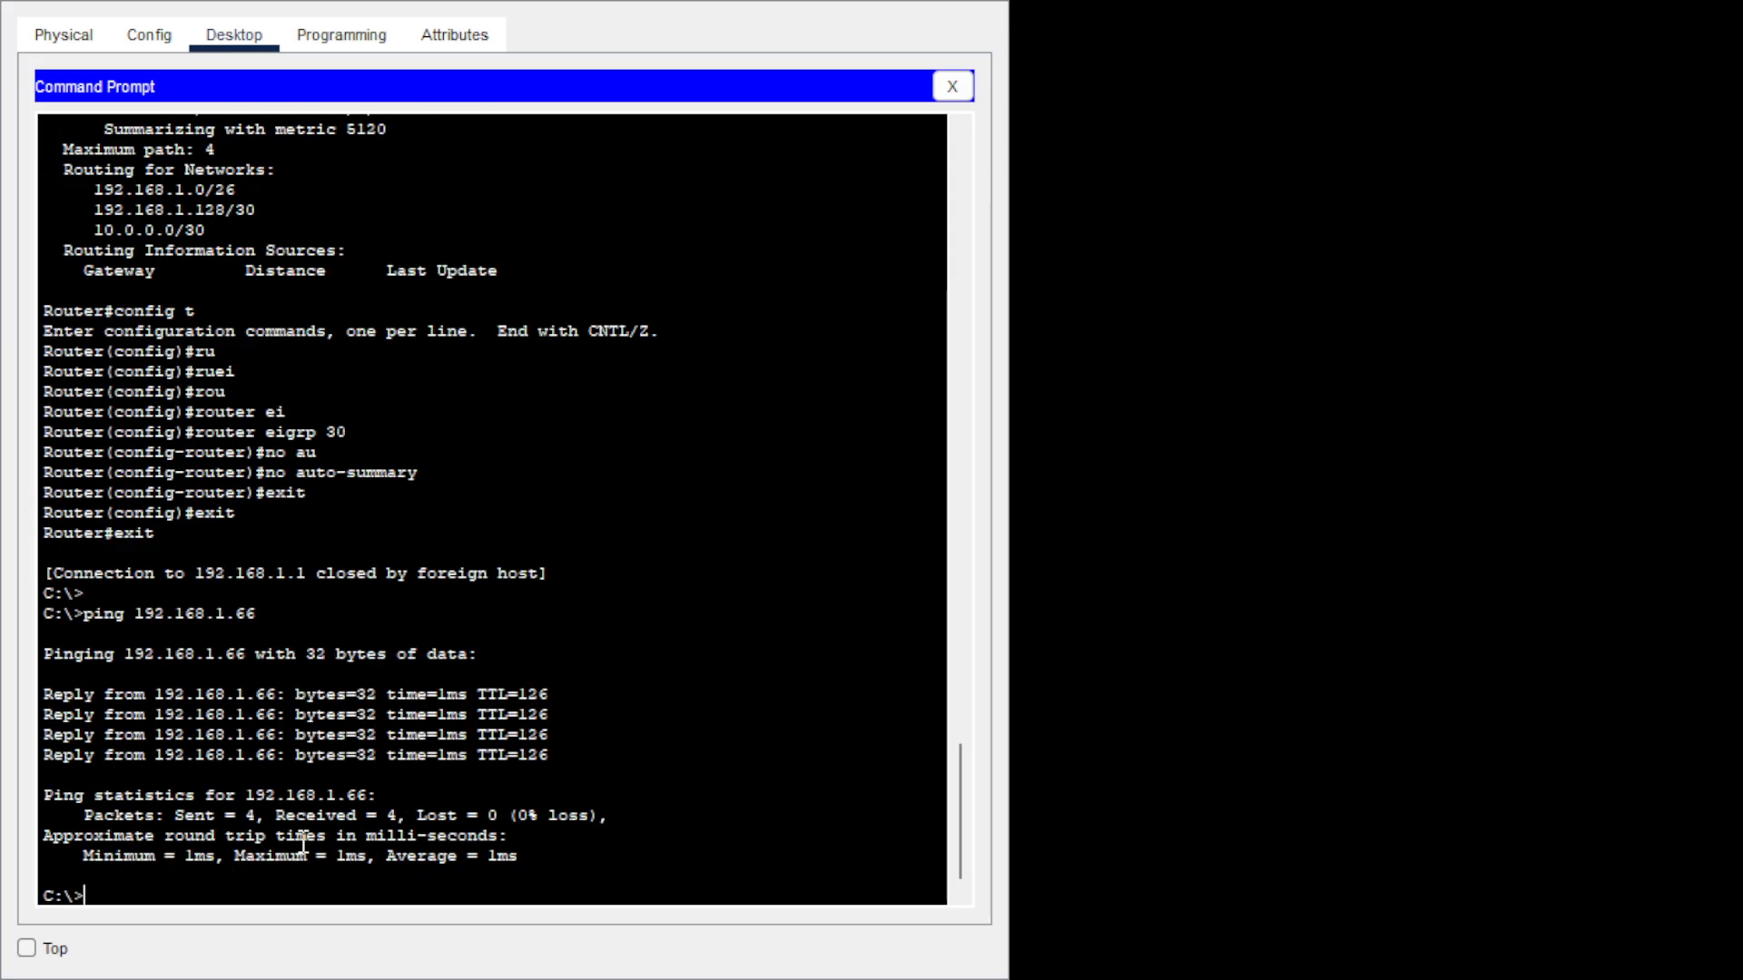
key("Up")
key("BackSpace")
key("BackSpace")
key("BackSpace")
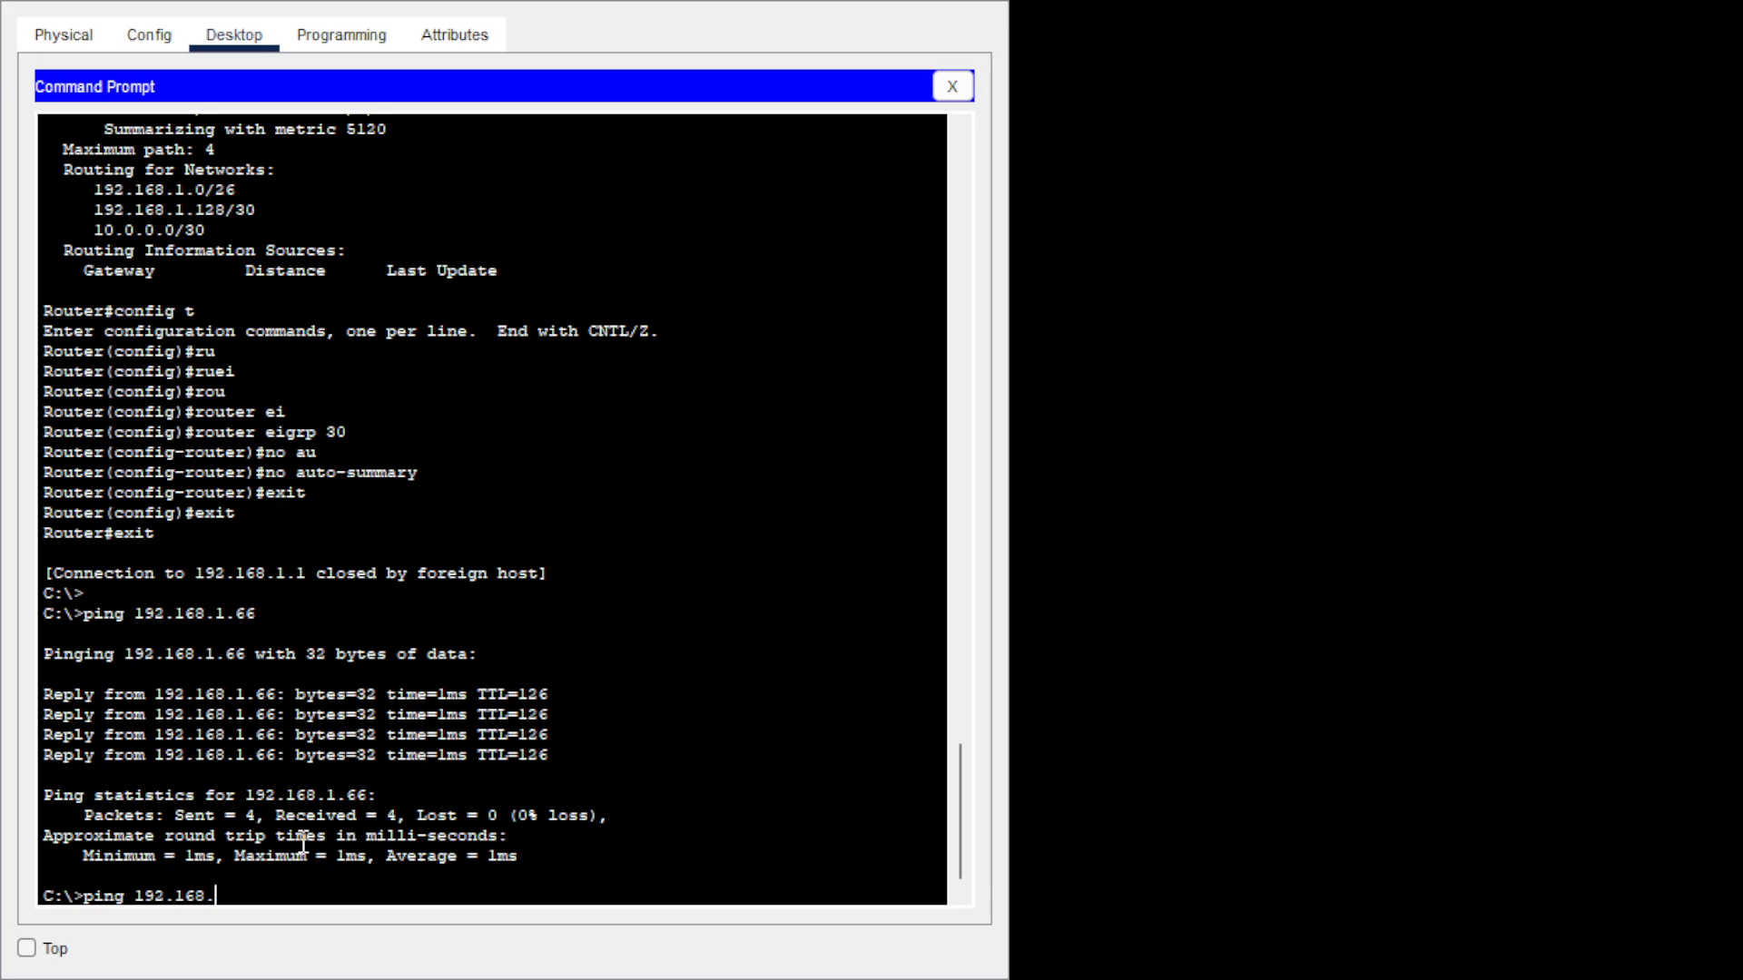
type("3.2")
key("Return")
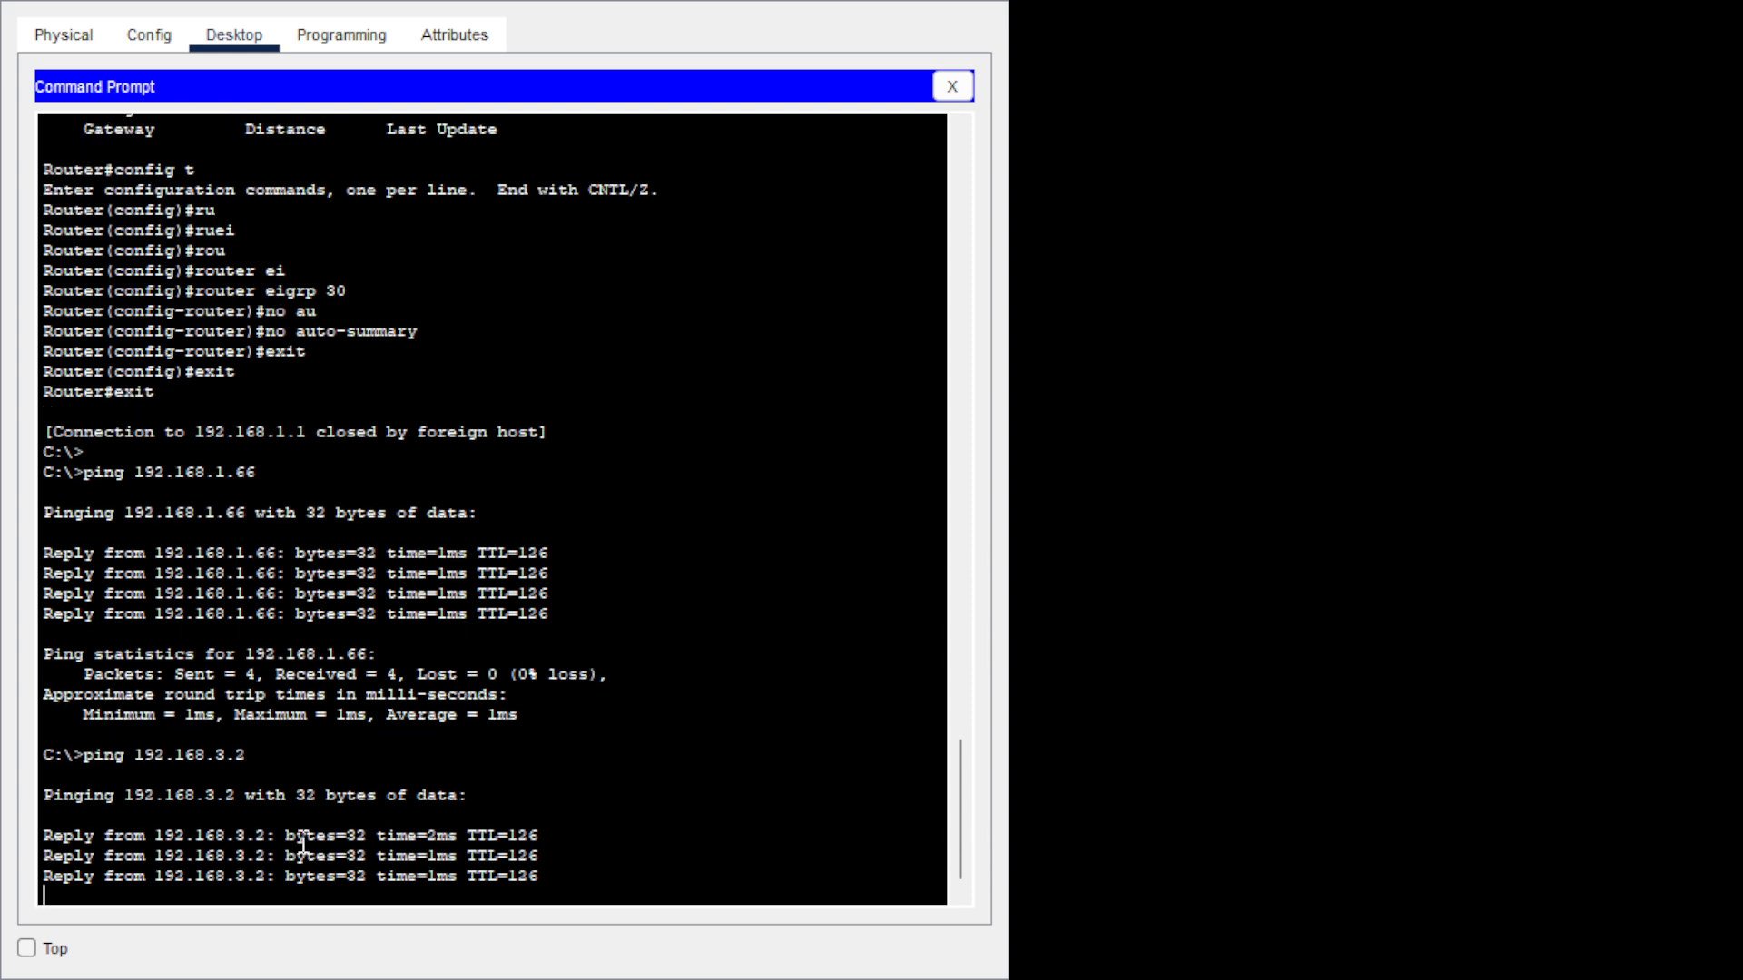
key("Up")
key("BackSpace")
key("BackSpace")
key("BackSpace")
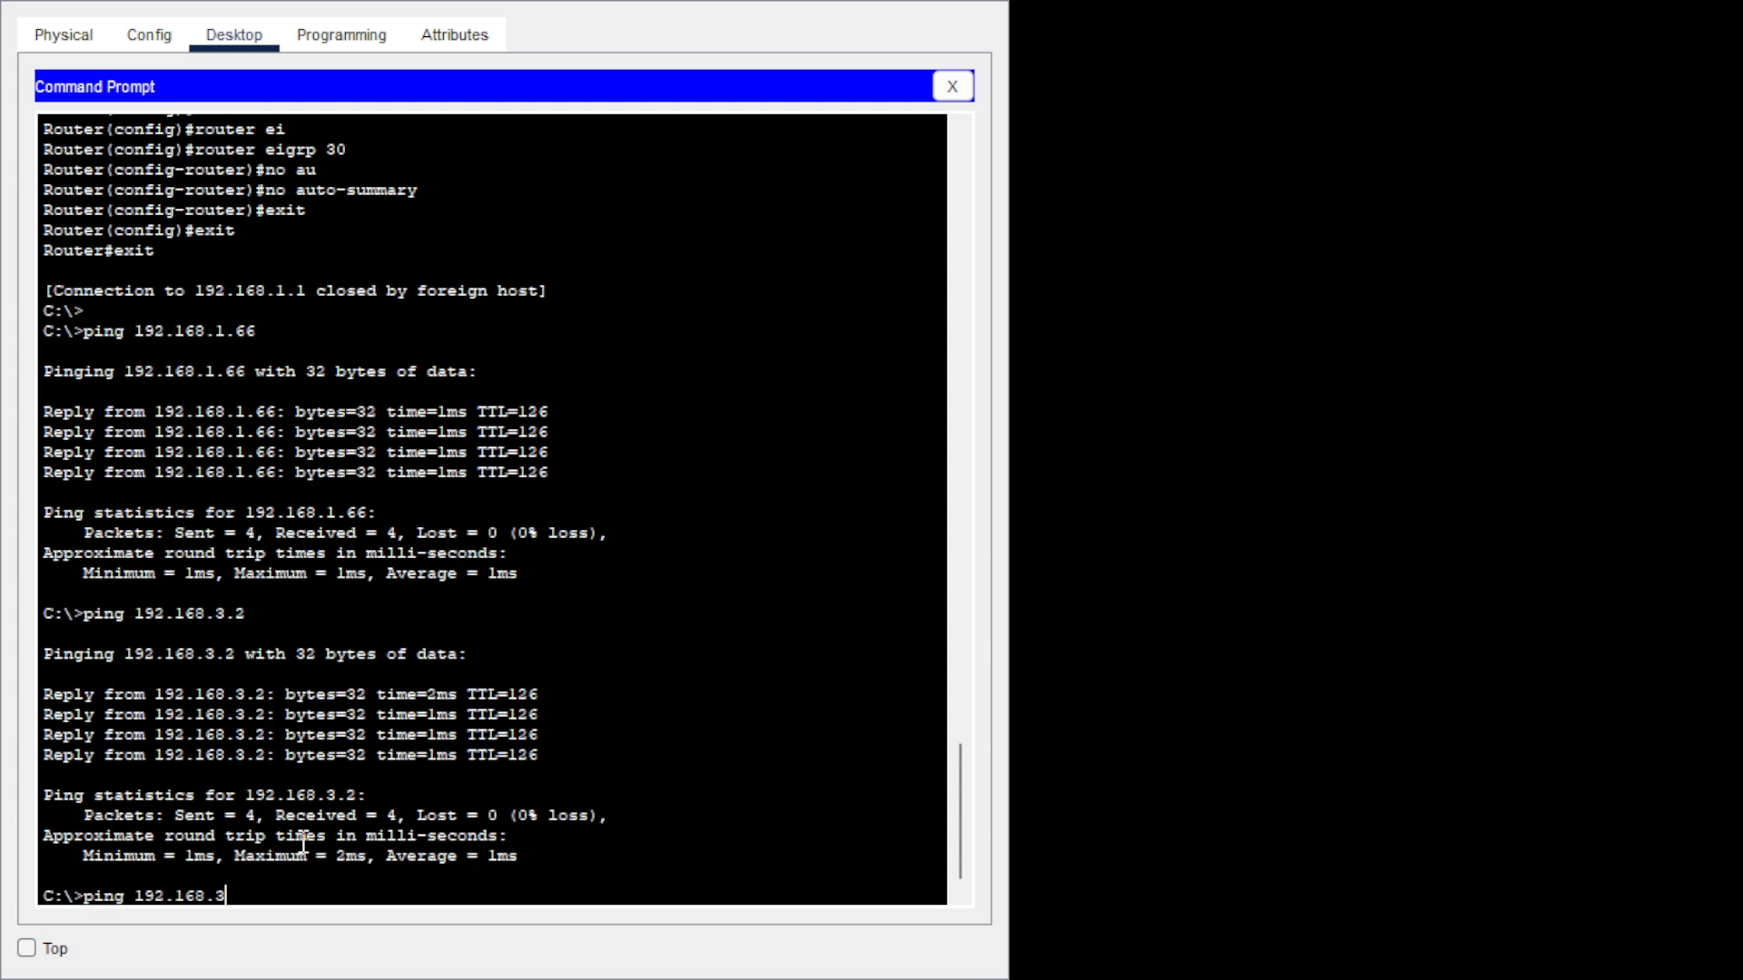
type("4.2")
key("Return")
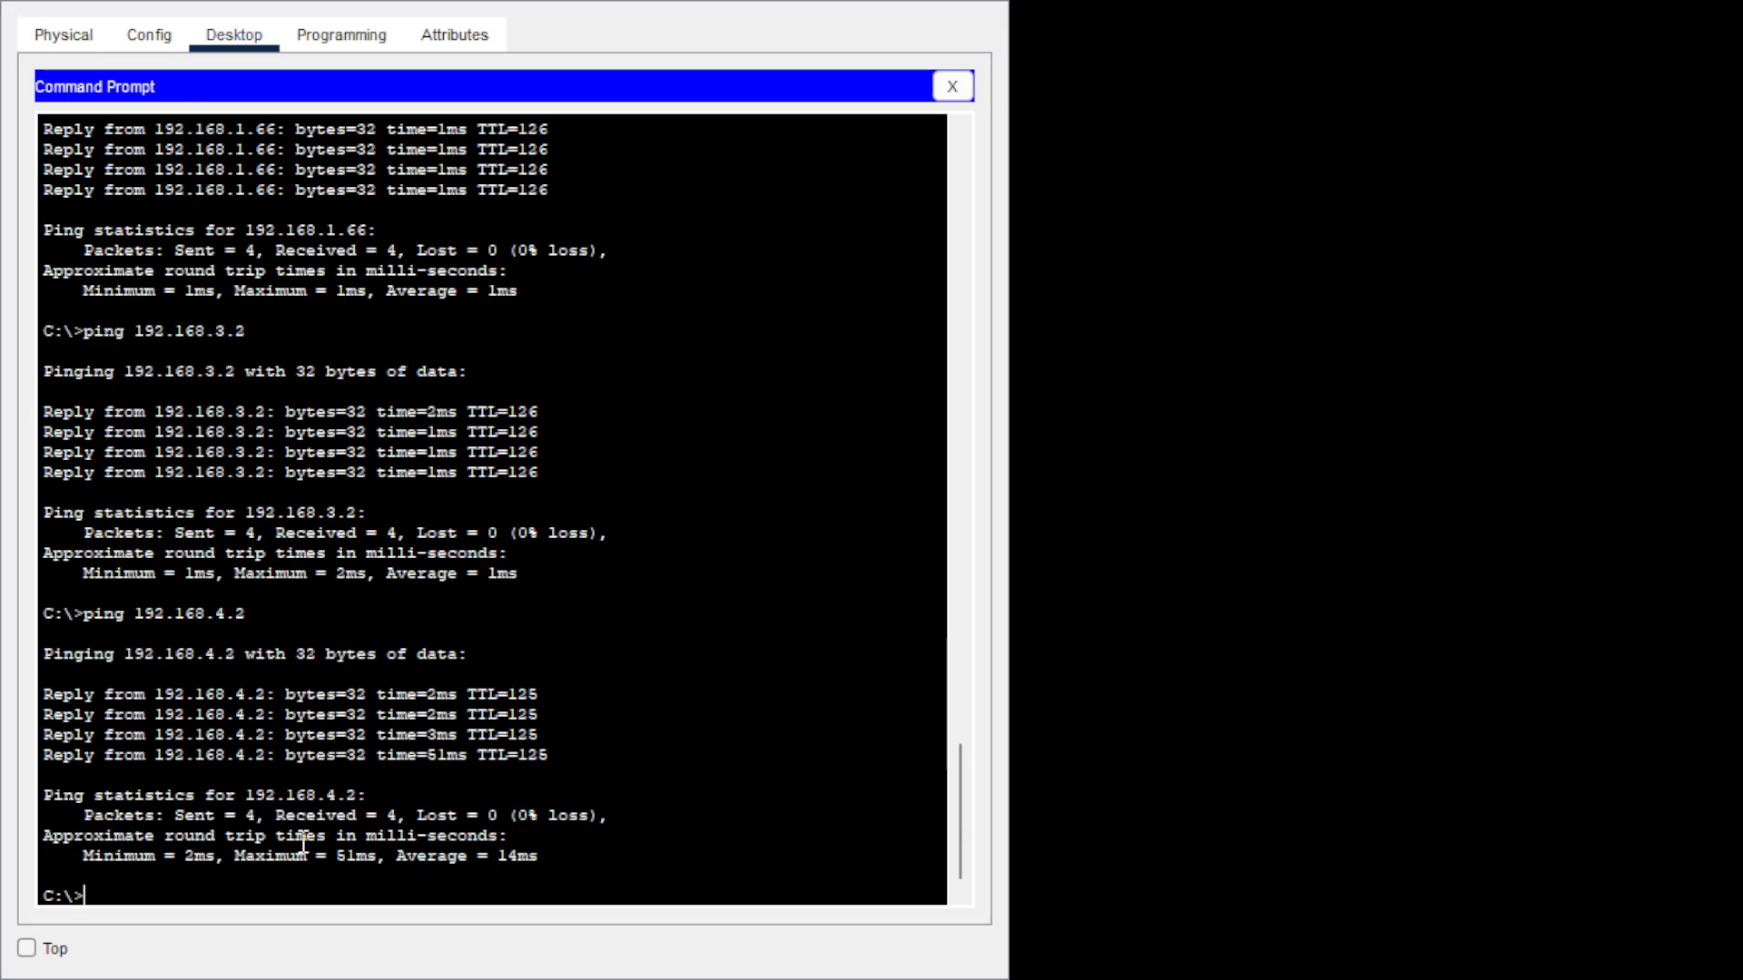
Telnet to router 192.168.1.1, log in, and enter privileged mode.
type("telnet 192.168.1.1")
key("Return")
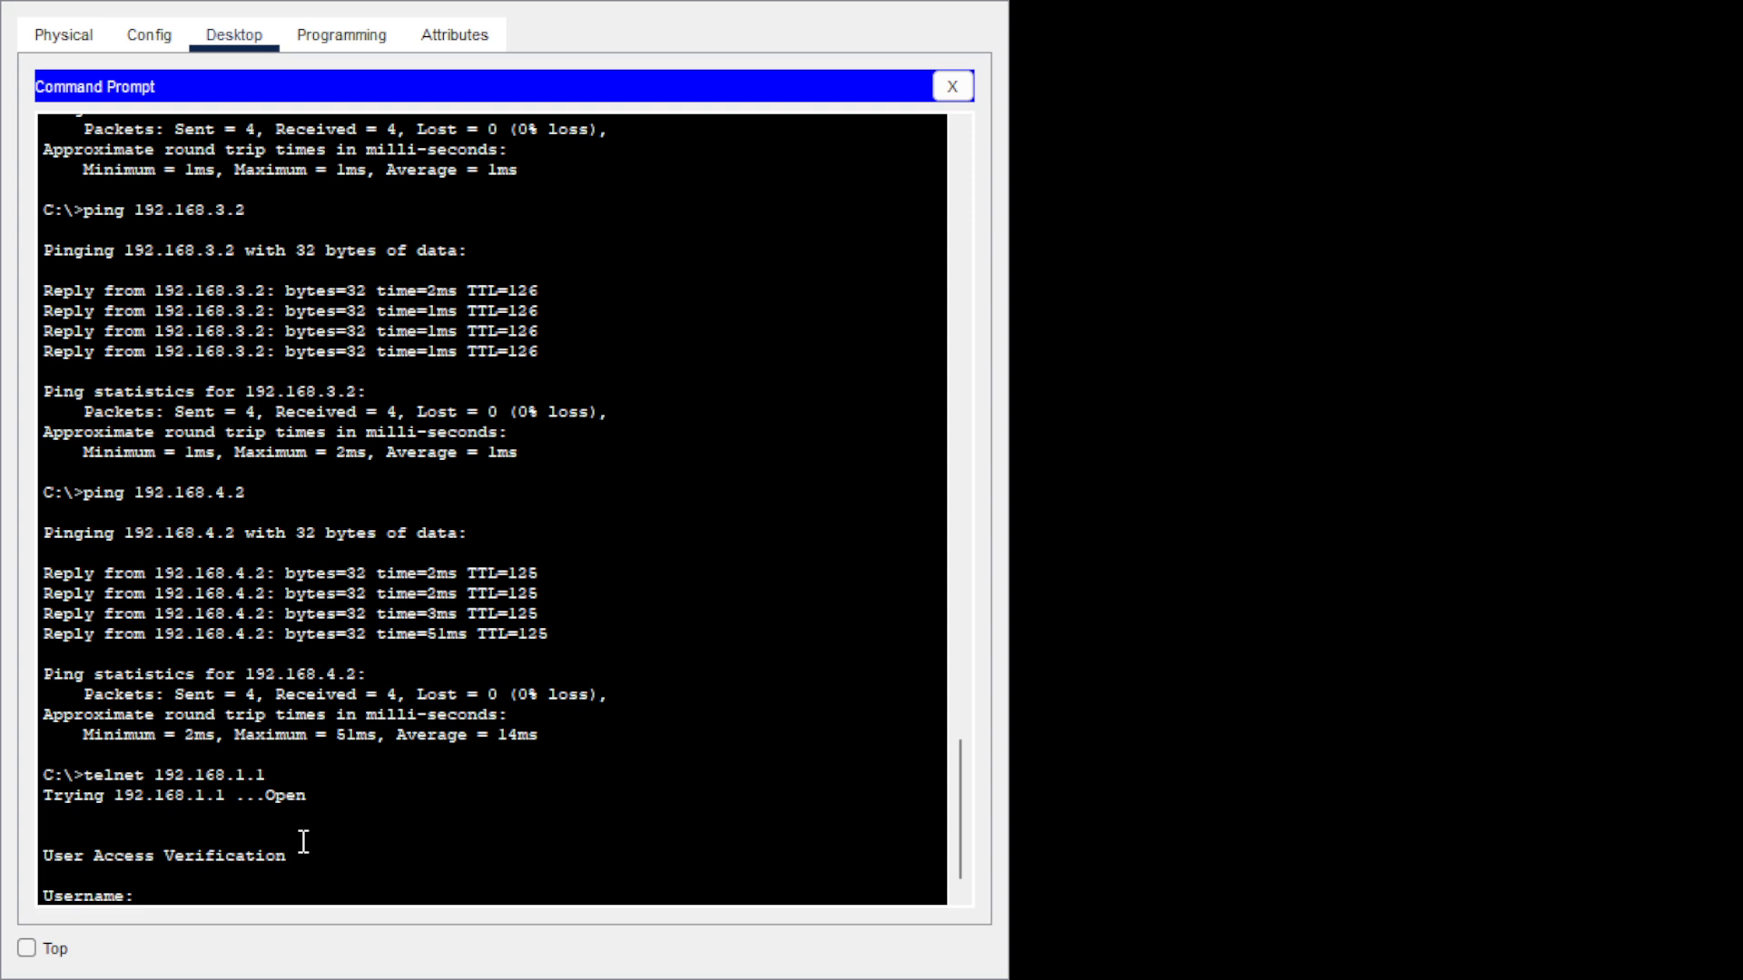
type("admin")
key("Return")
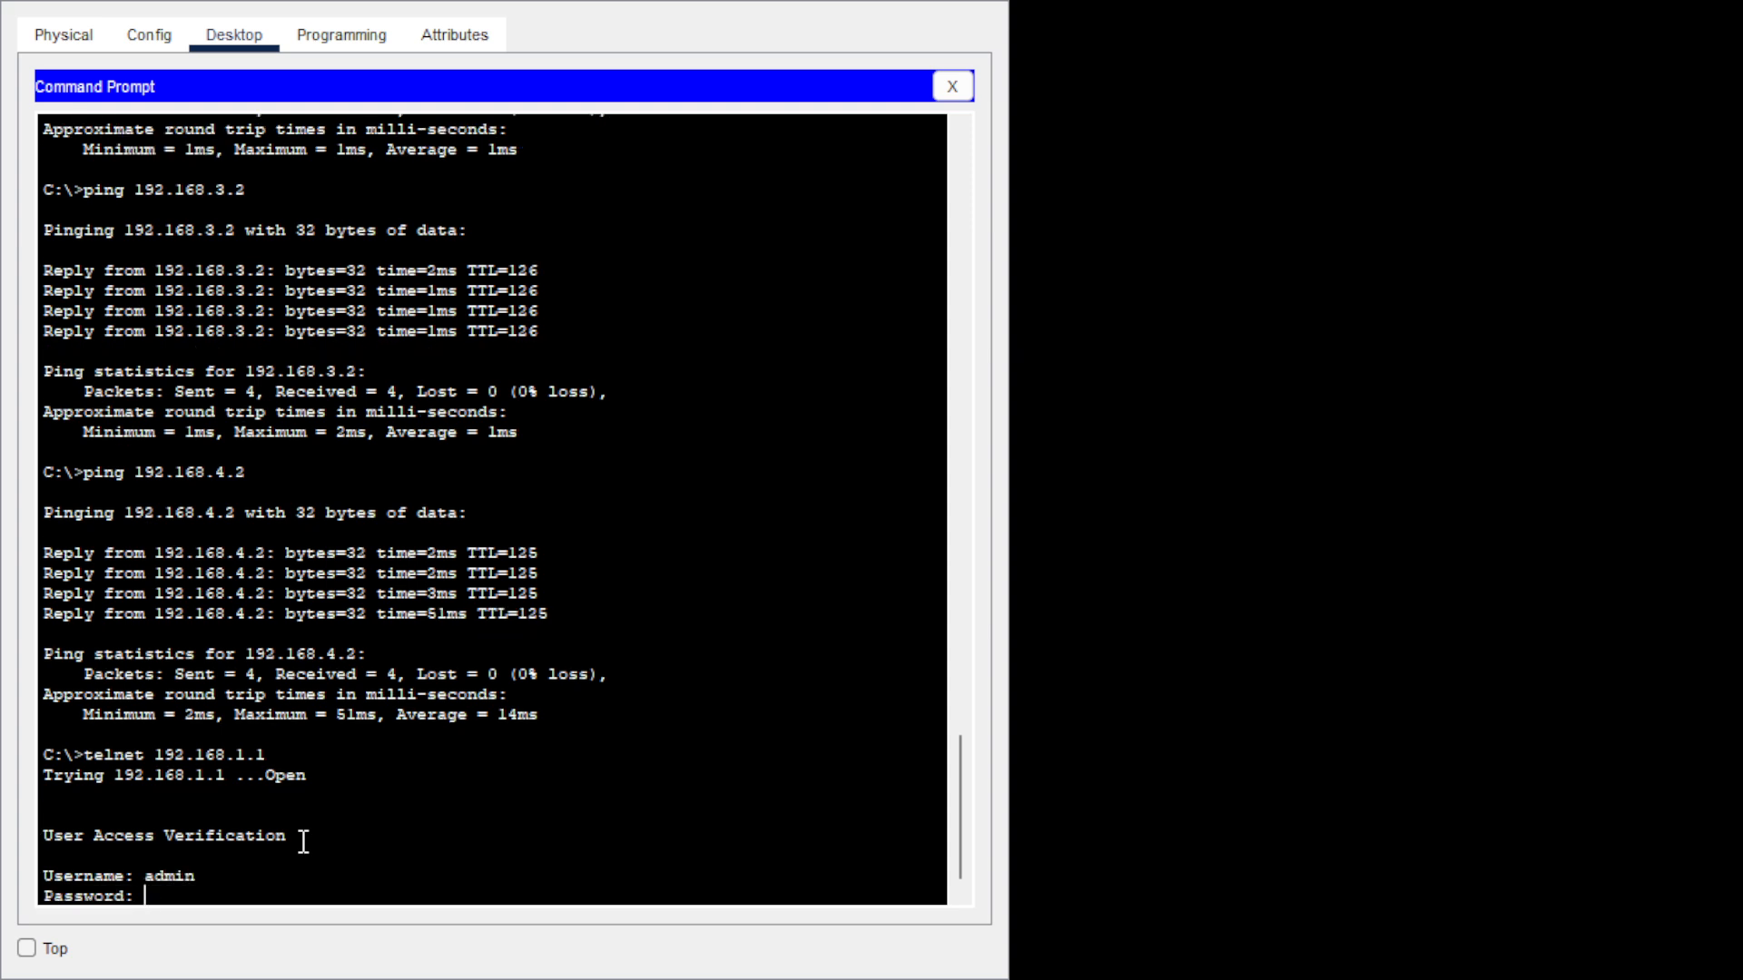
key("Return")
type("en")
key("Return")
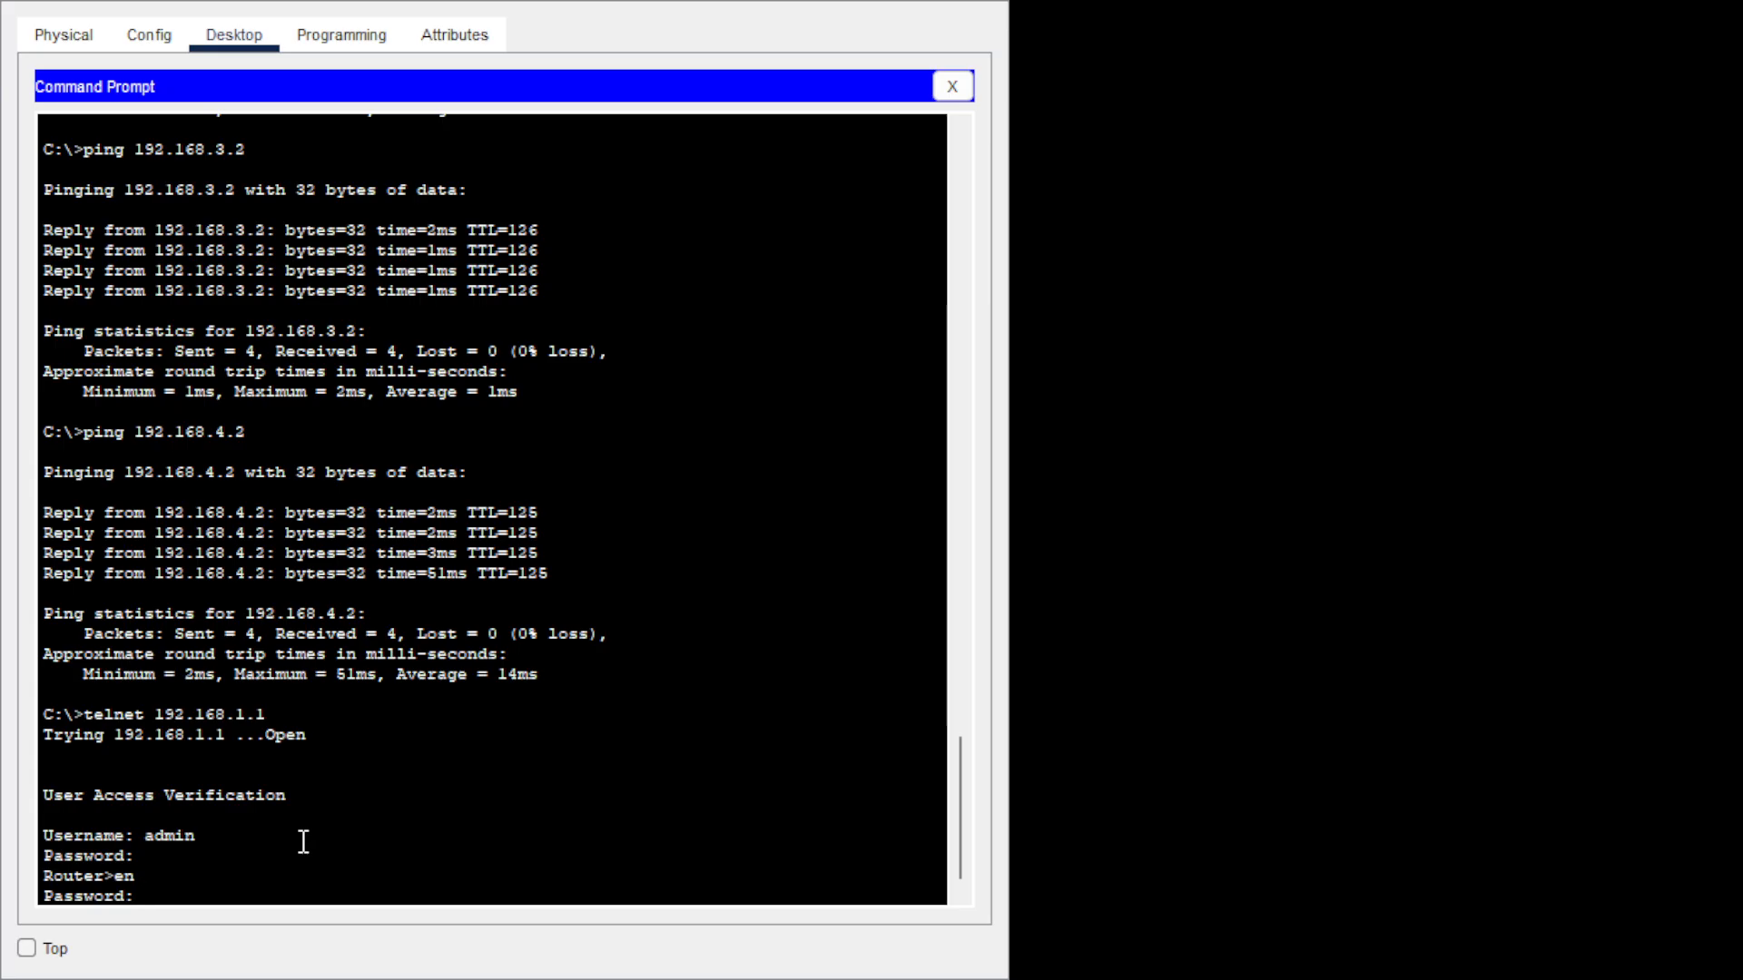
key("Return")
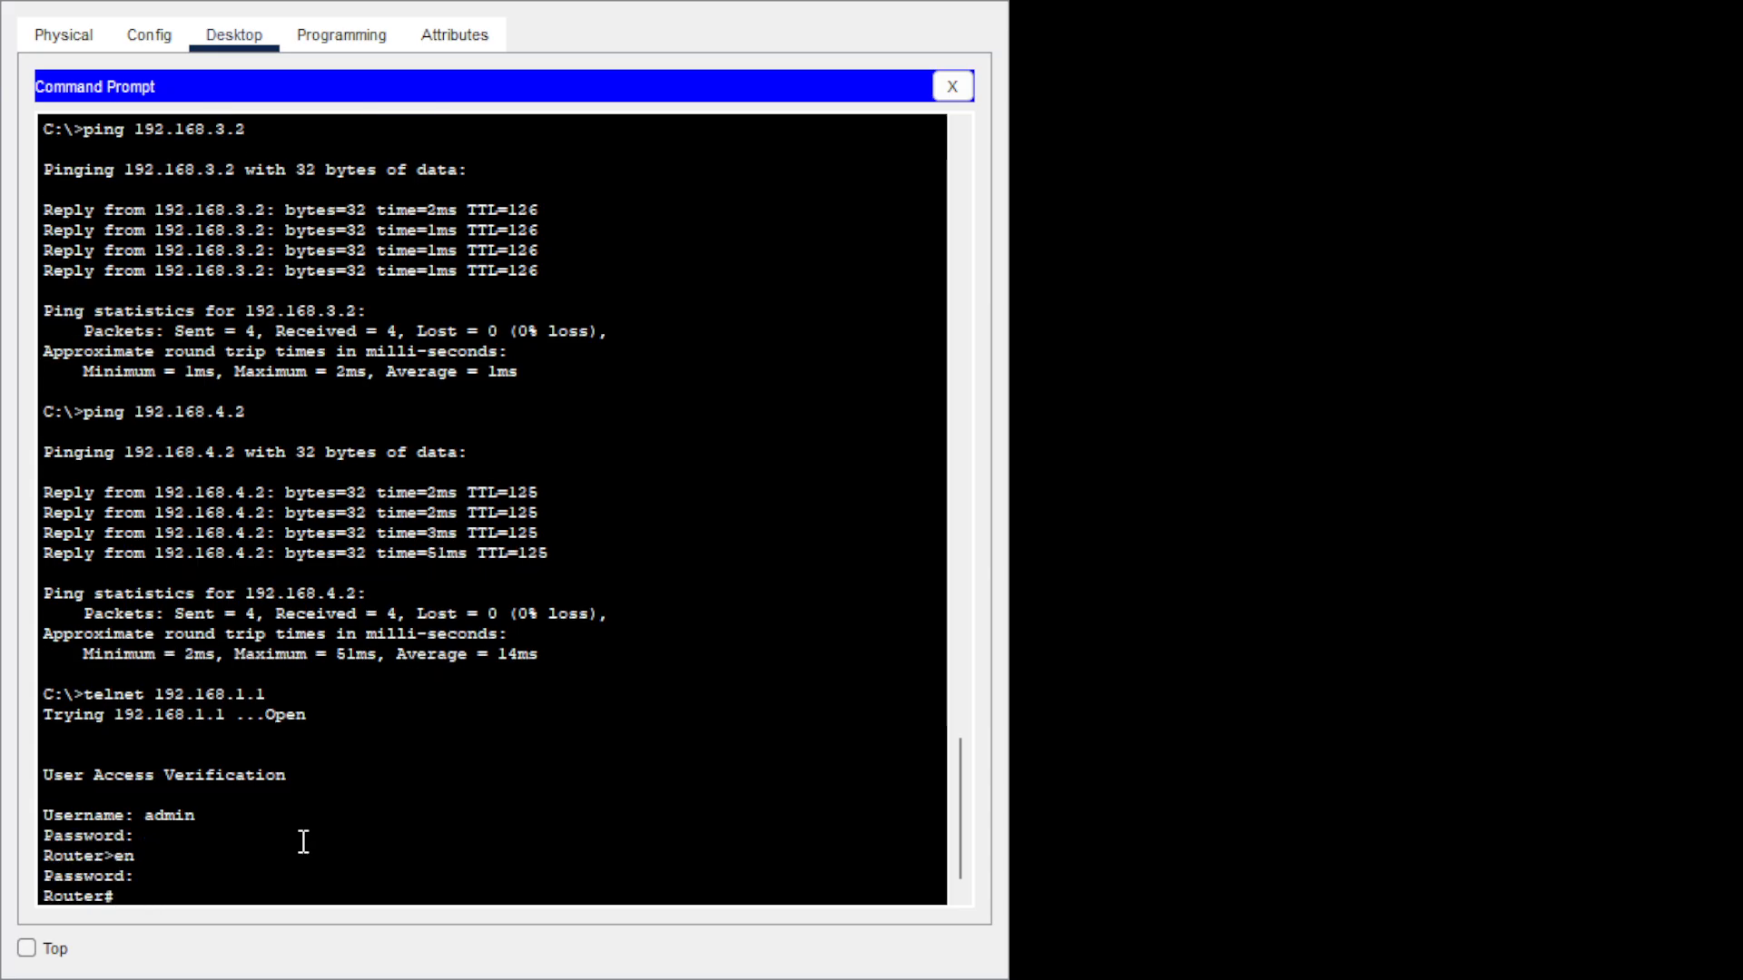
Display the EIGRP topology table with sh ip eigrp topology.
type("sh ip ei")
key("Tab")
type("to")
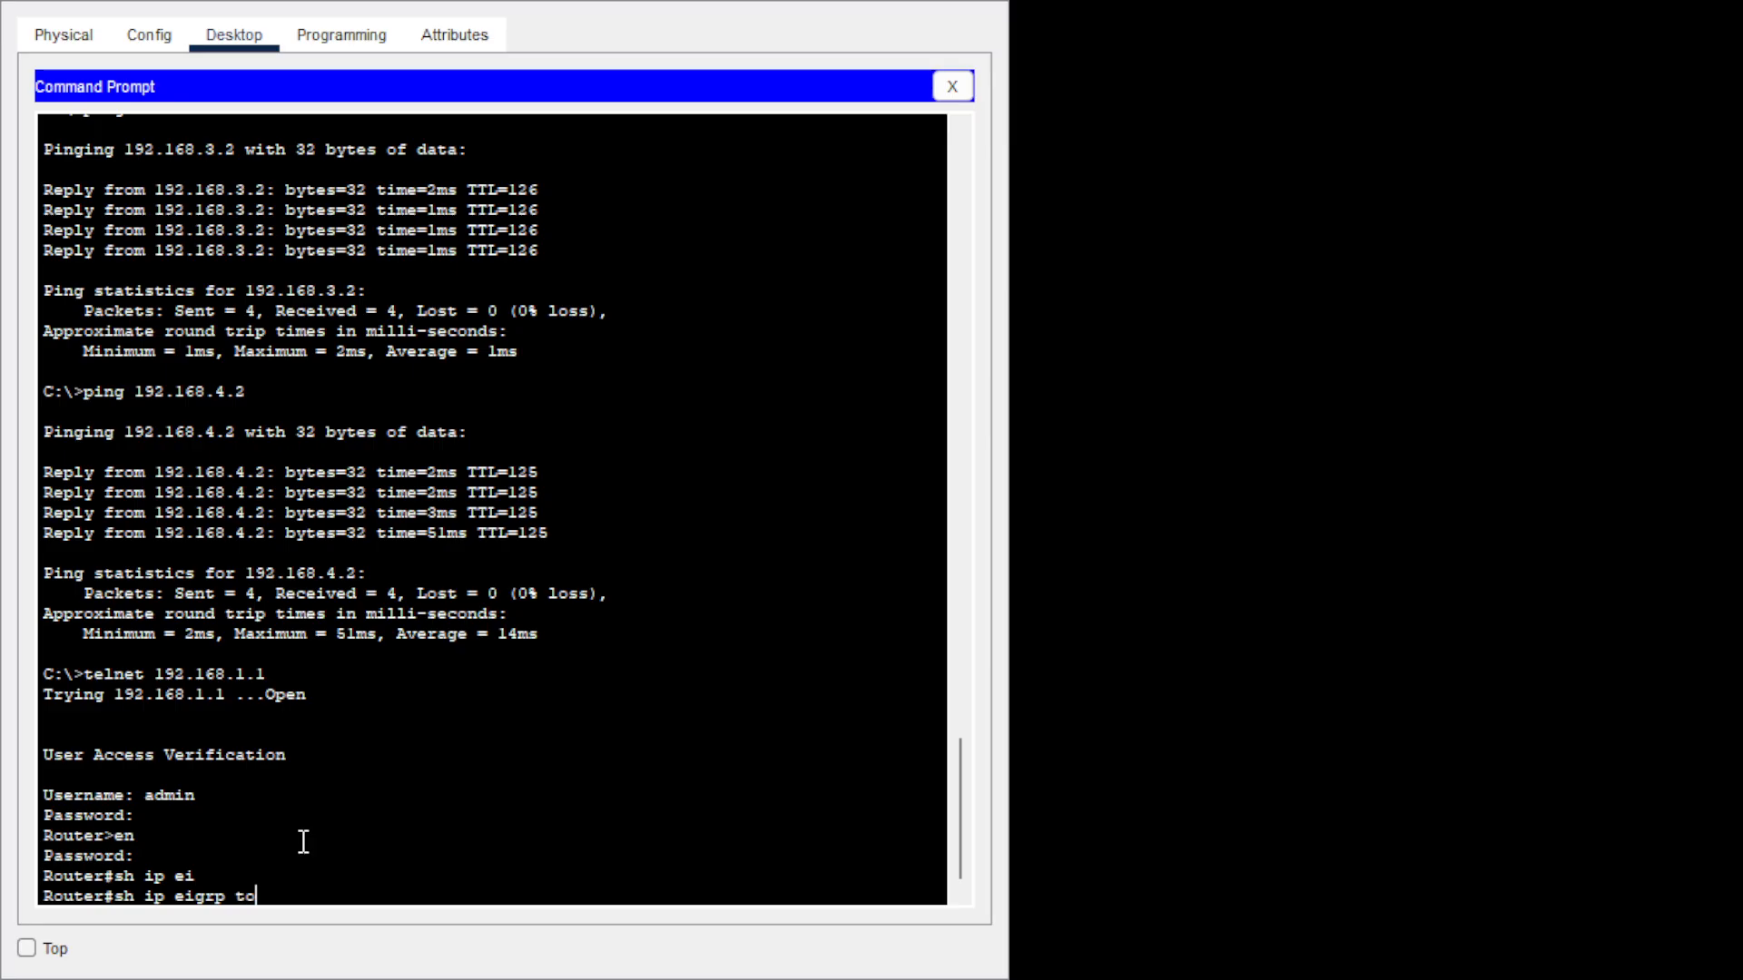
key("Tab")
key("Return")
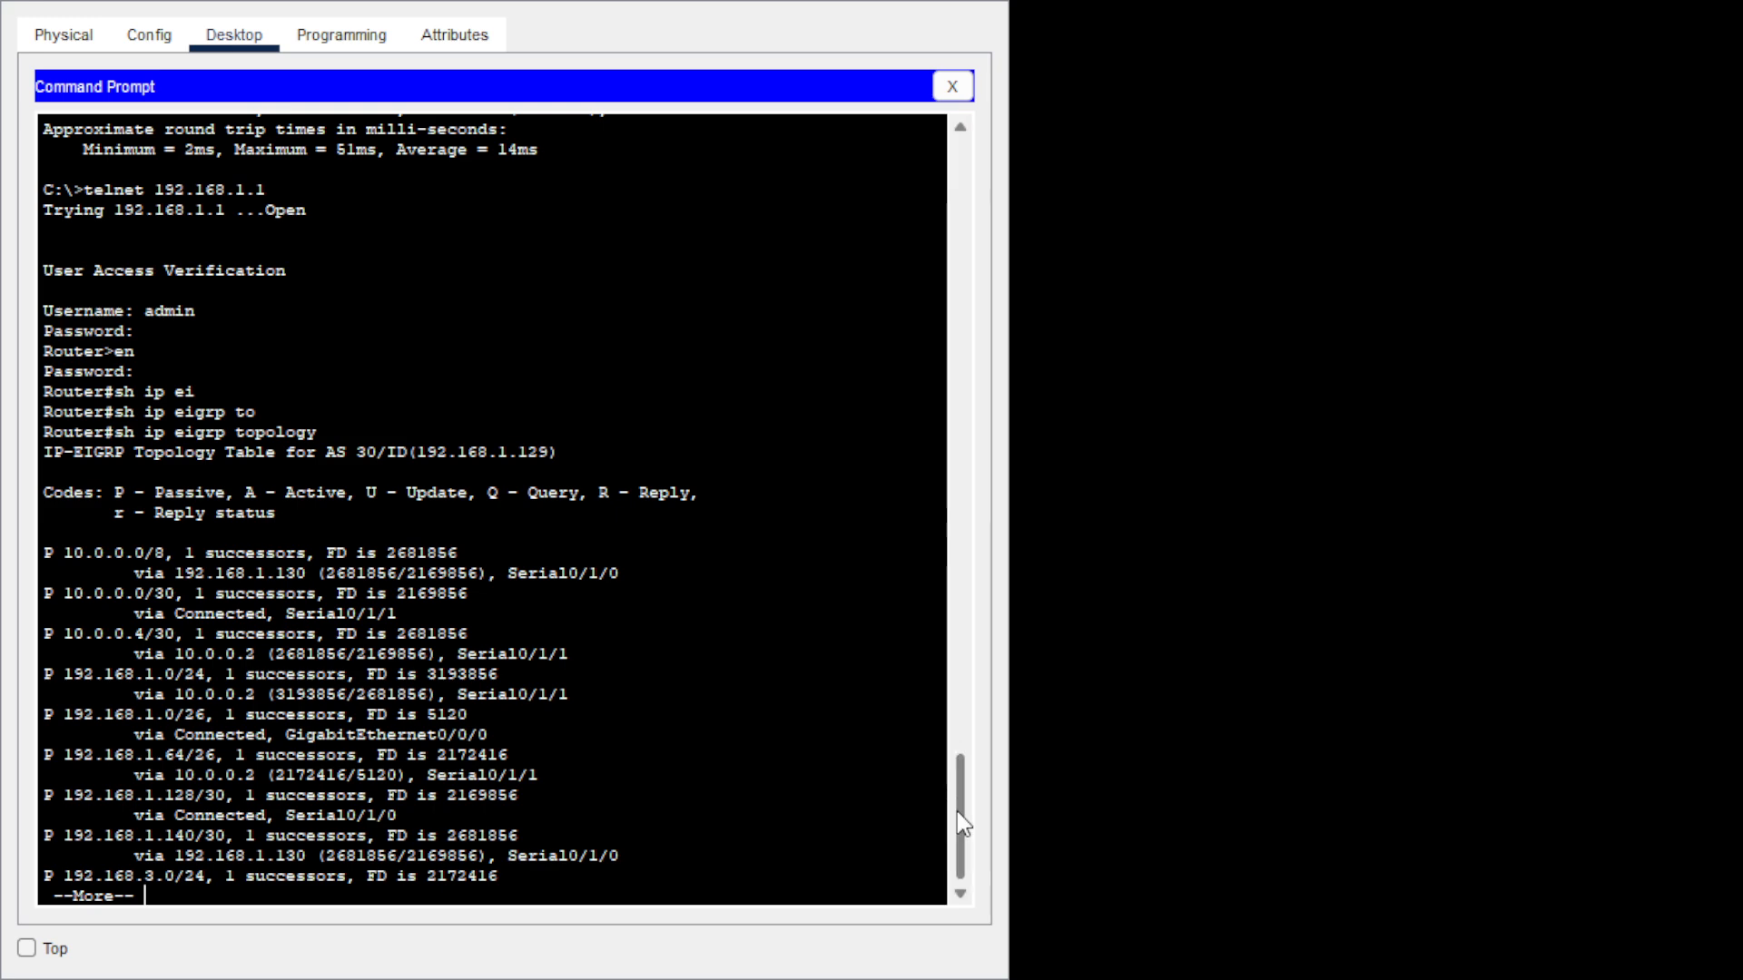
Scroll through the topology output and page to its end, showing 192.168.3.0/24 via 192.168.1.130.
left_click_drag(965, 778, 964, 487)
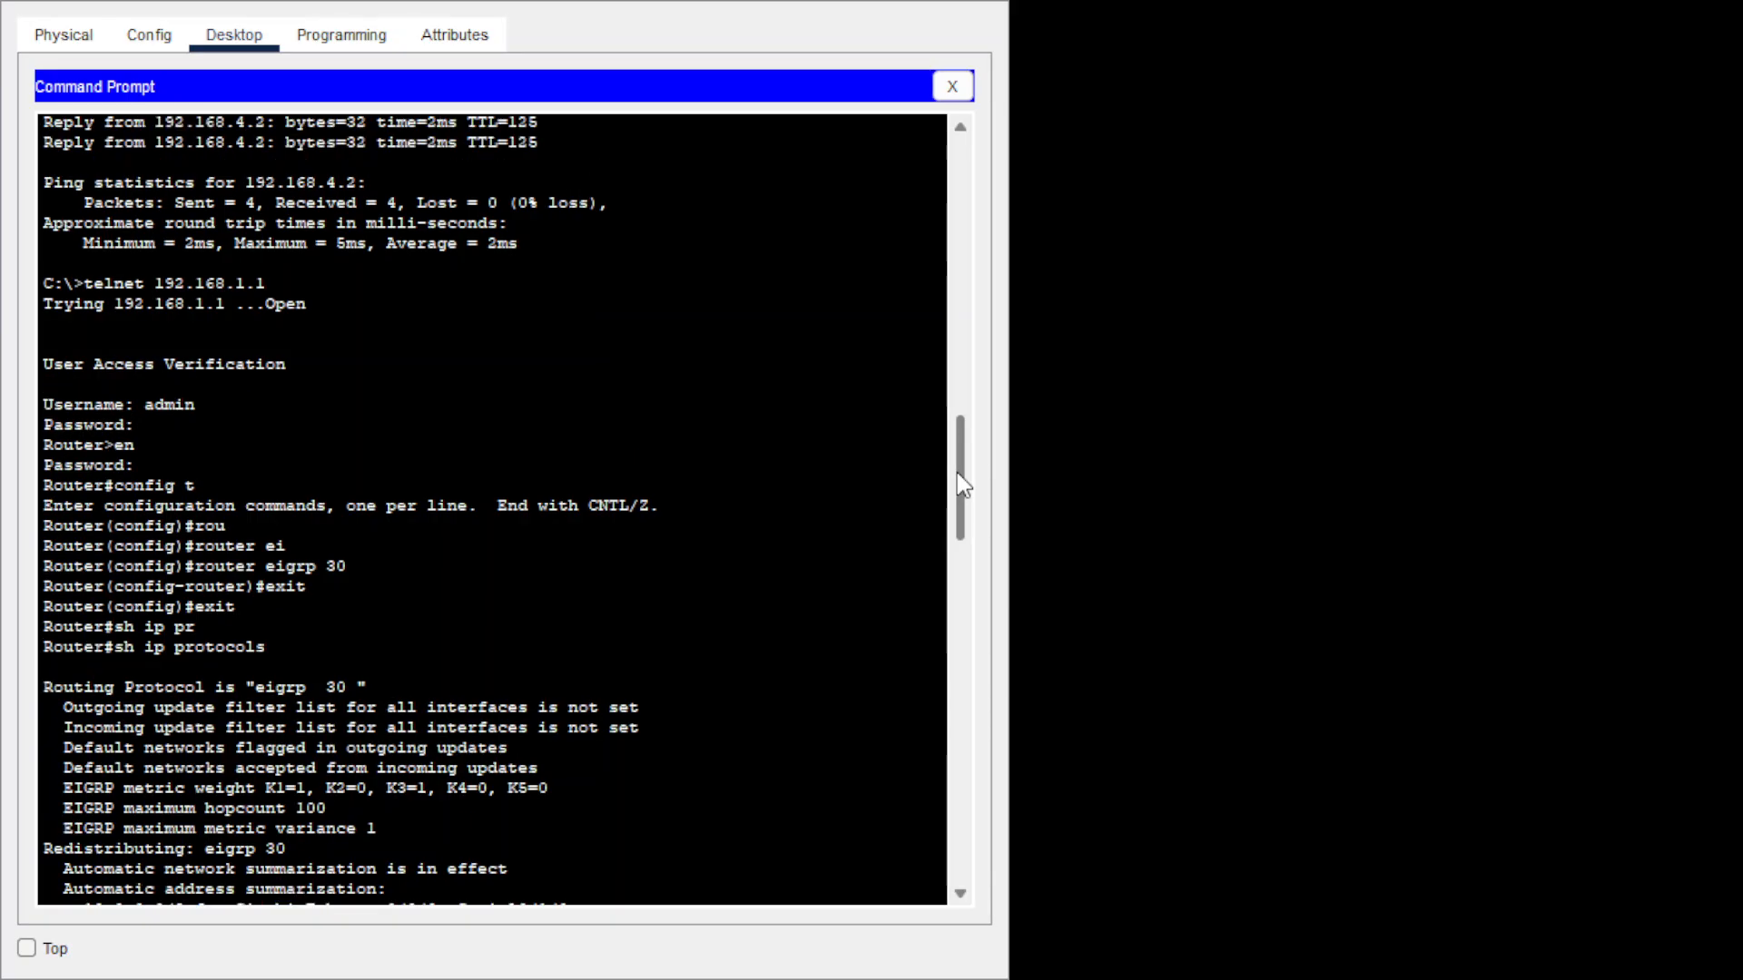
left_click_drag(957, 474, 953, 272)
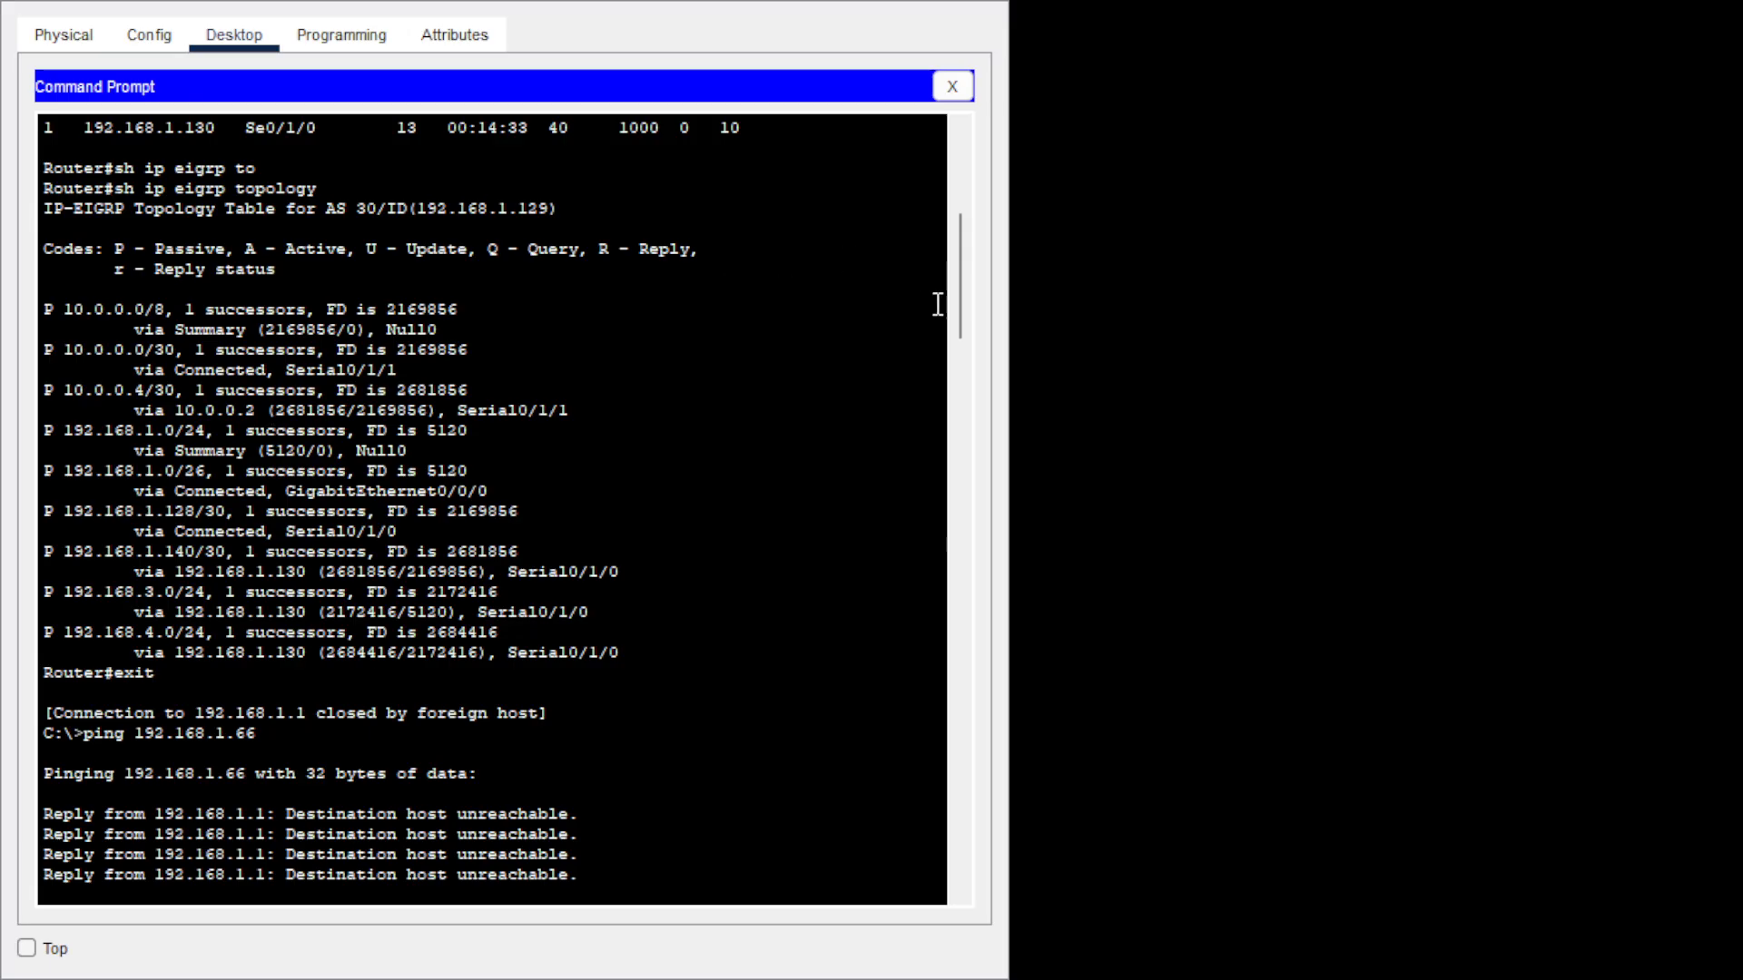
left_click_drag(957, 255, 956, 799)
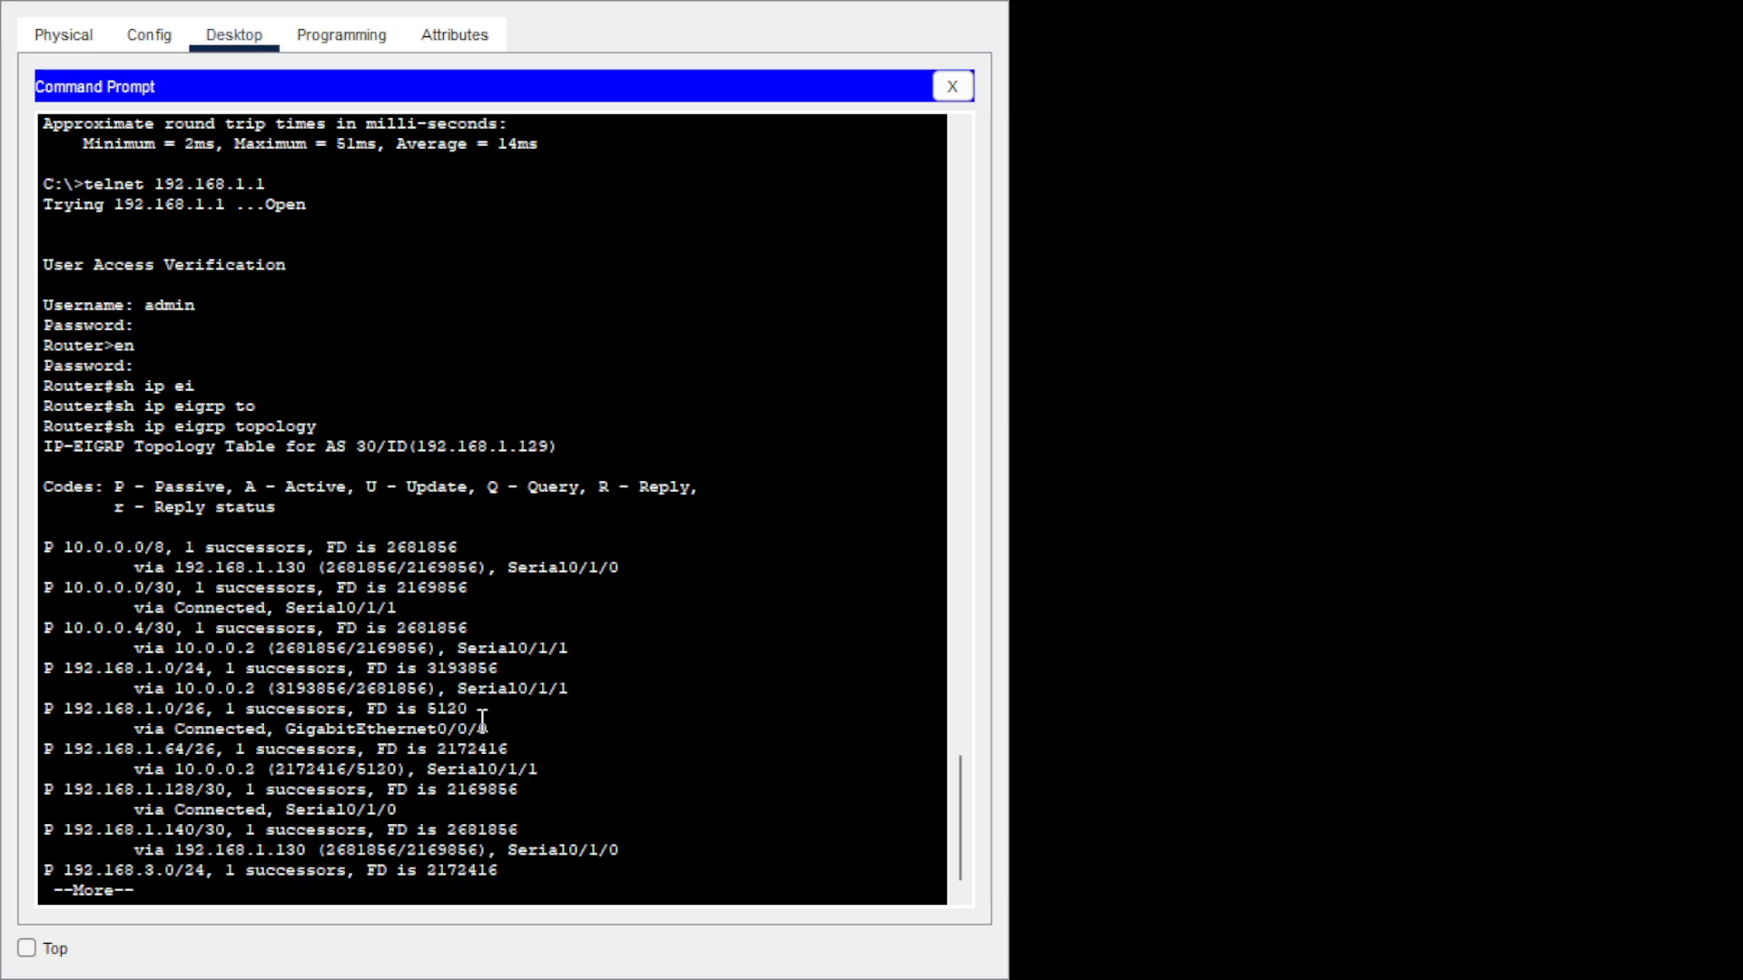
key("Return")
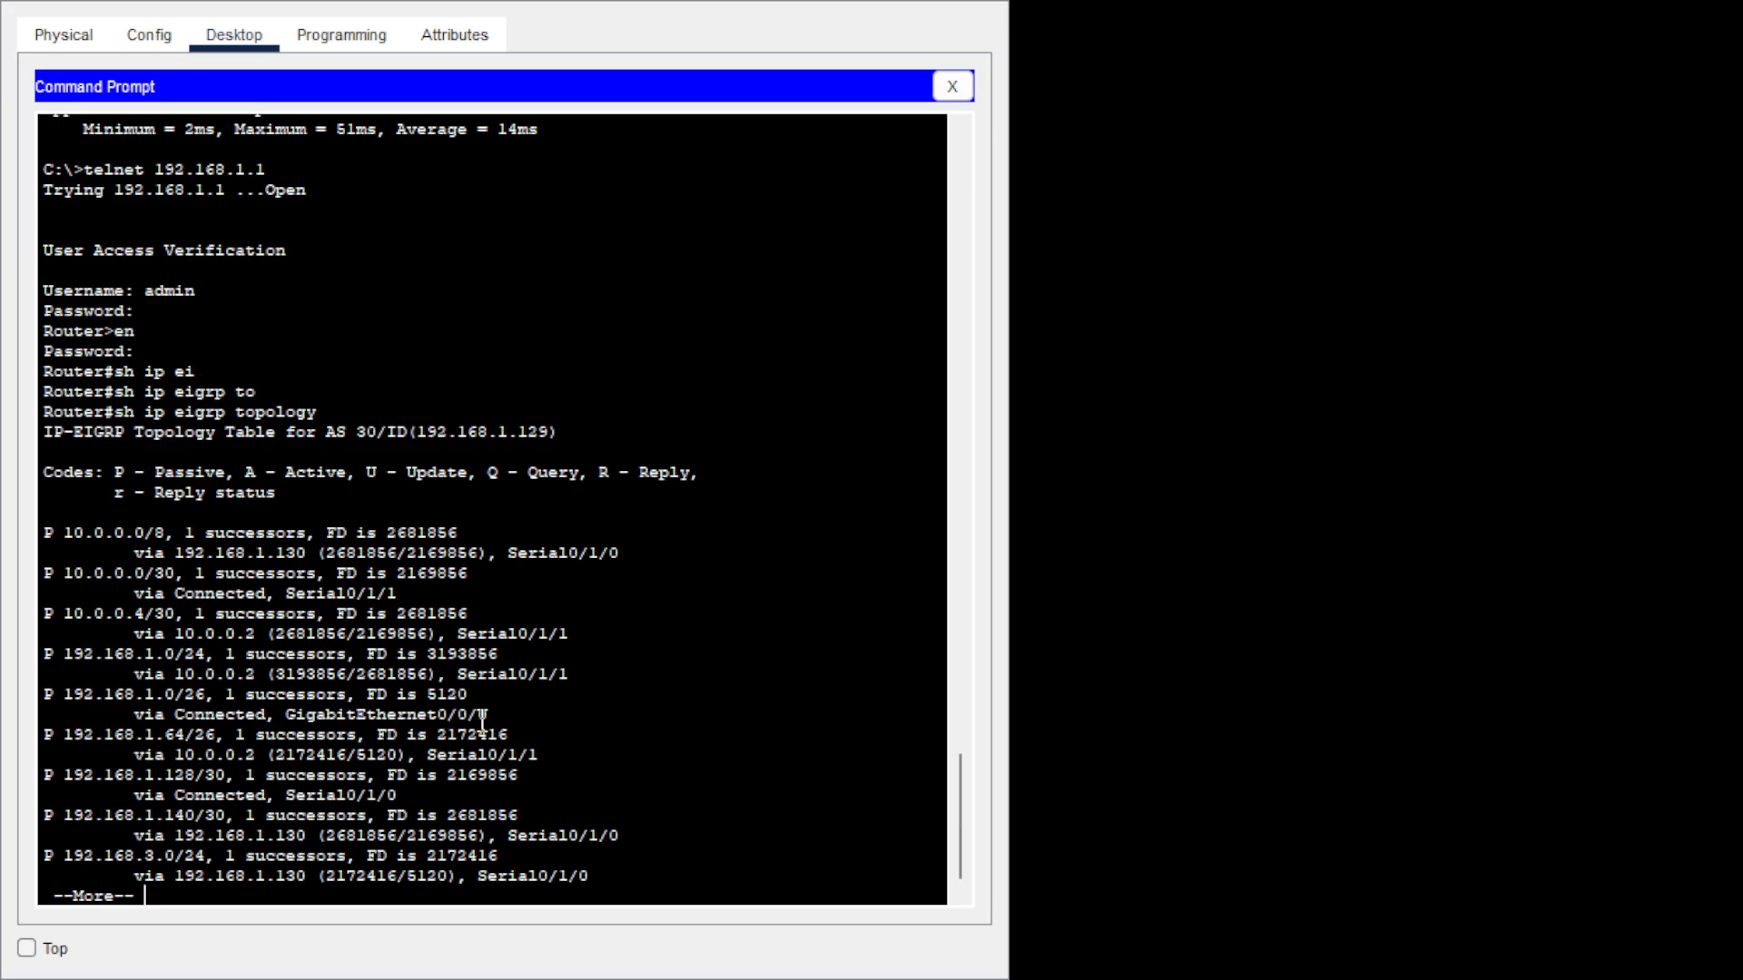
key("Return")
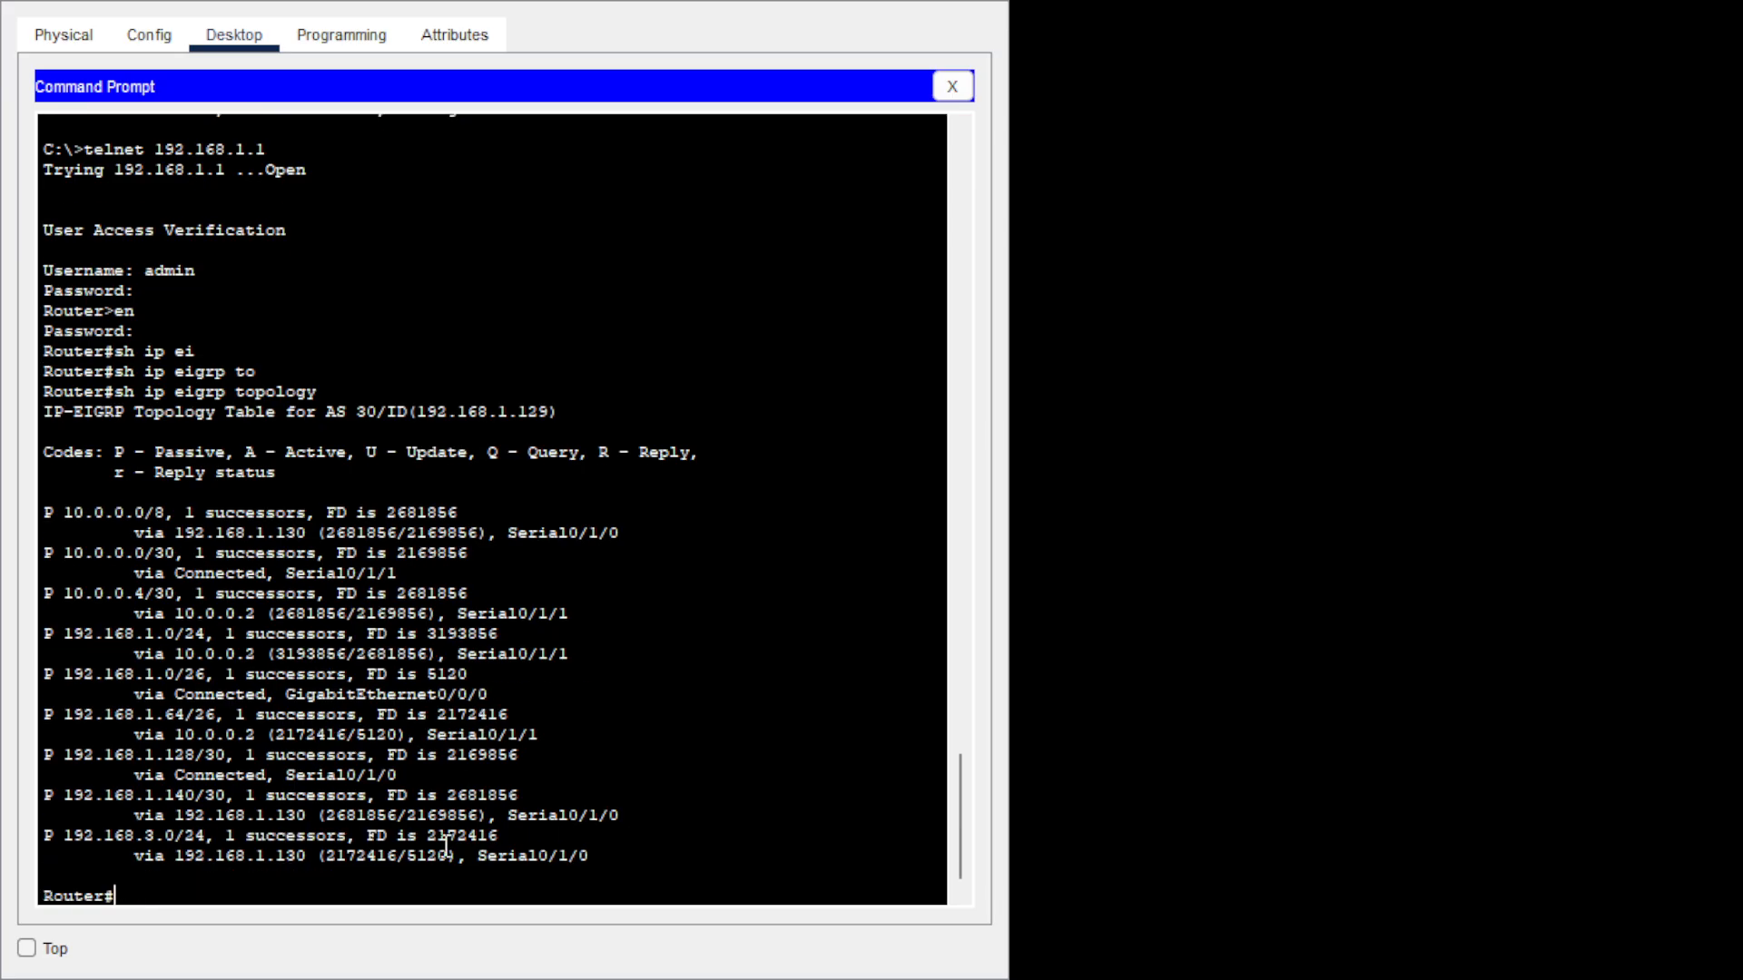